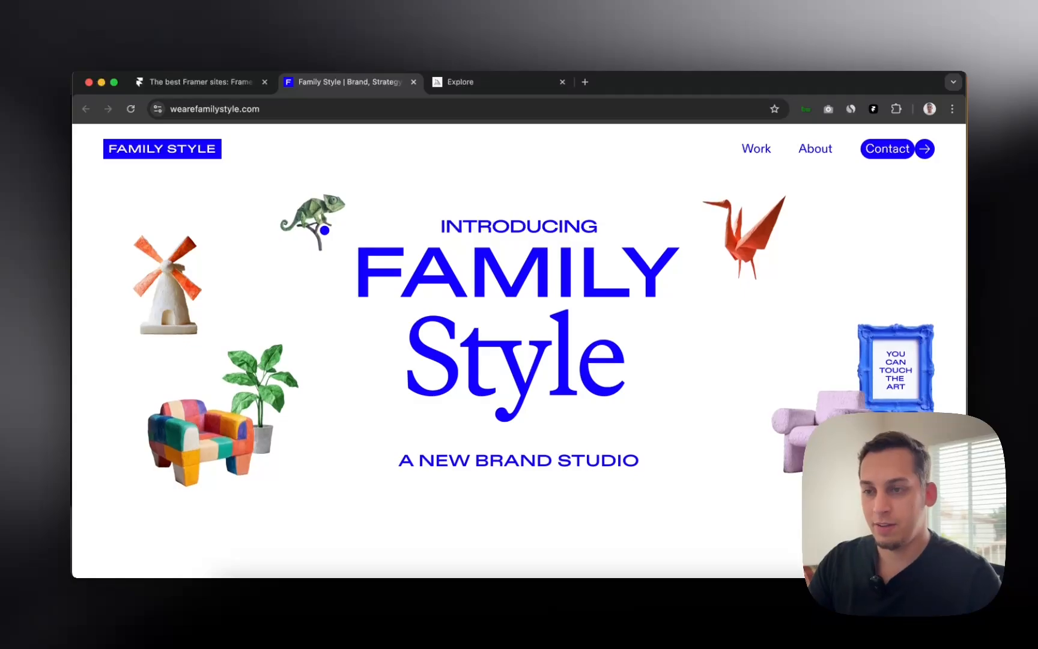
Inspect the chameleon, windmill, plant and armchair illustrations on the Family Style homepage up close
{"action": "scroll", "coordinate": [324, 230], "scroll_direction": "down", "scroll_amount": 5}
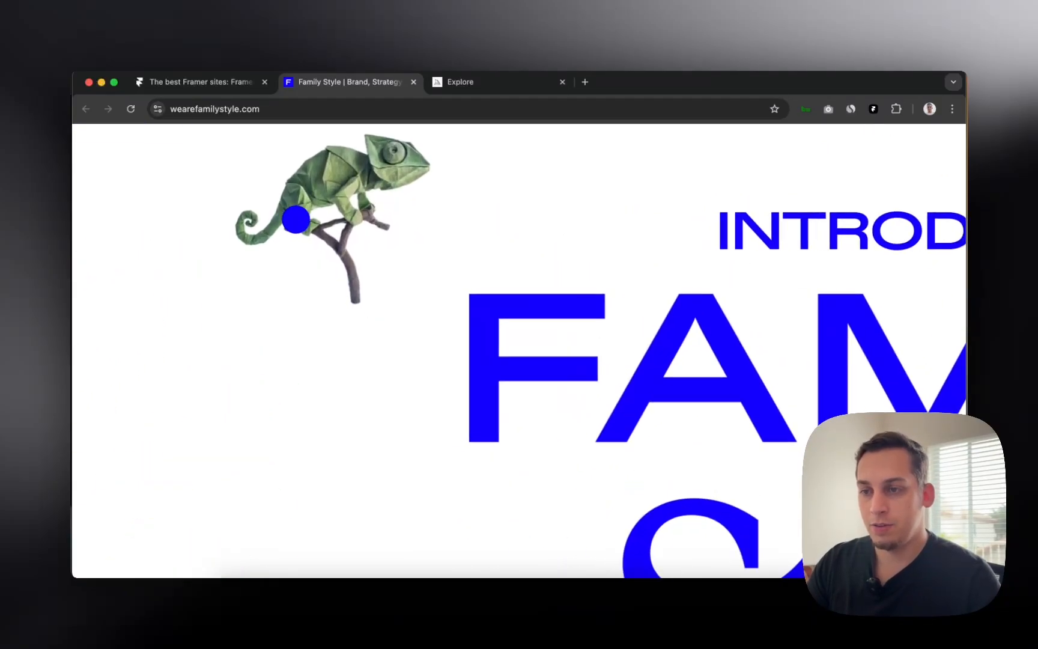
{"action": "scroll", "coordinate": [300, 217], "scroll_direction": "left", "scroll_amount": 5}
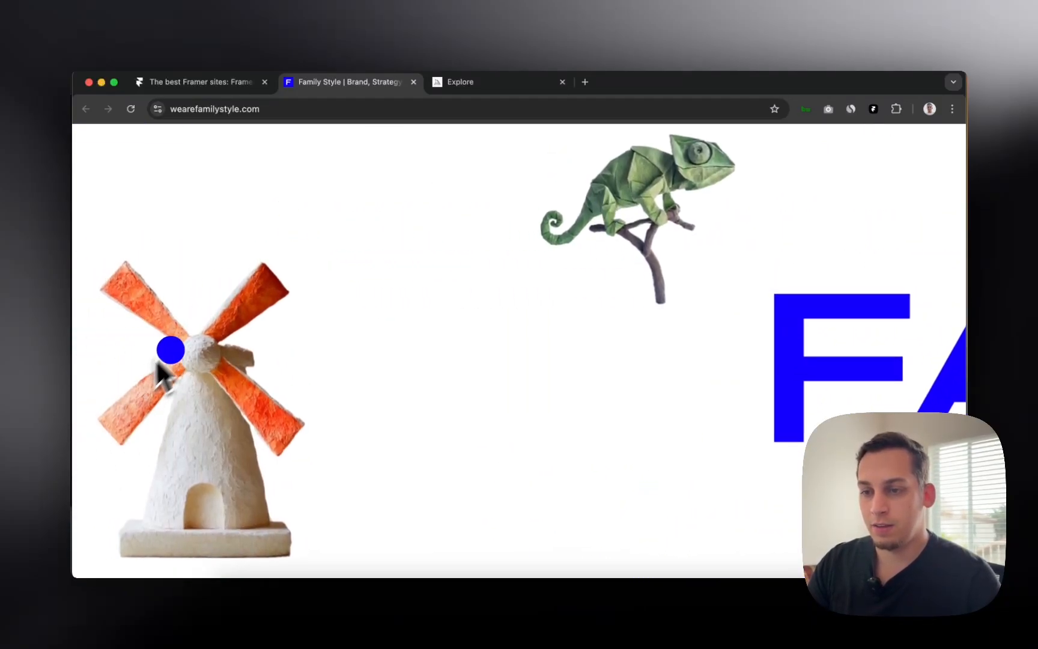
{"action": "scroll", "coordinate": [258, 330], "scroll_direction": "down", "scroll_amount": 5}
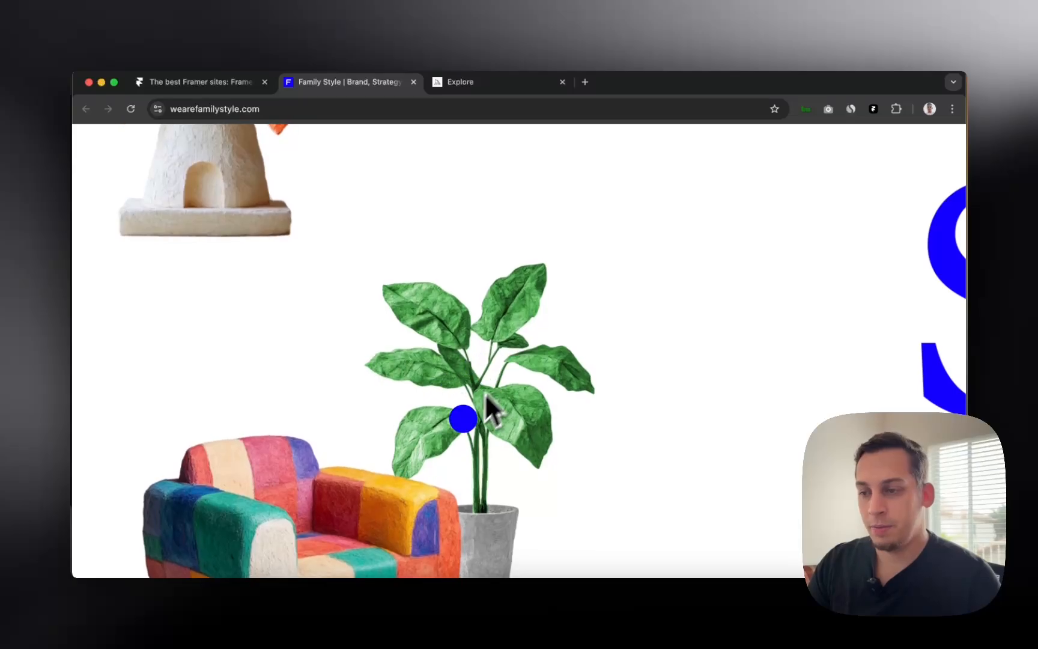
{"action": "scroll", "coordinate": [481, 368], "scroll_direction": "up", "scroll_amount": 10}
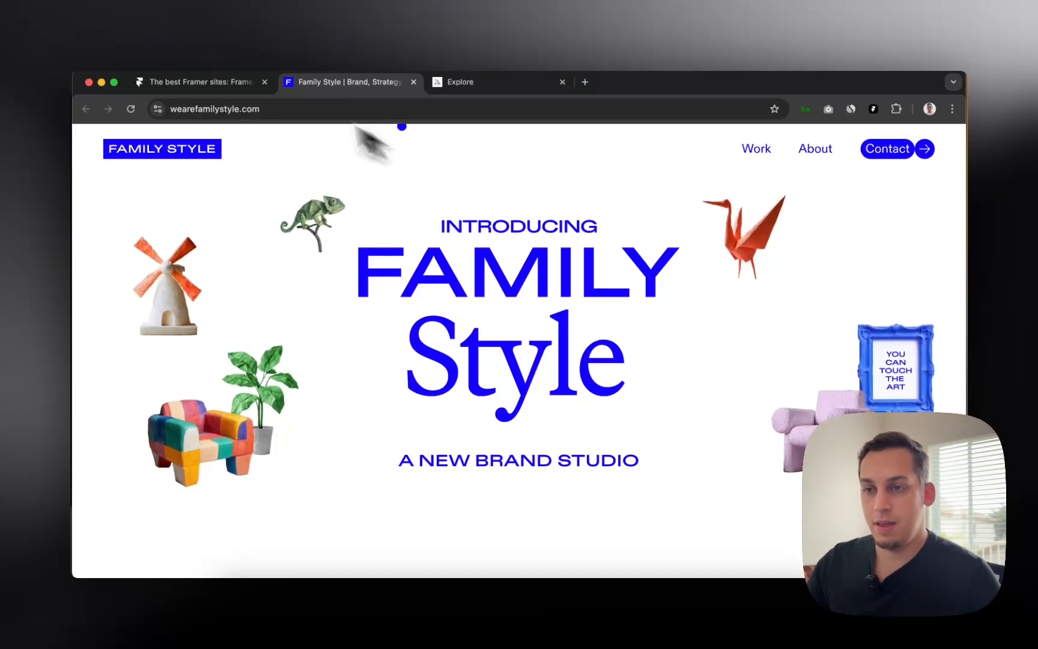
Browse the Framer gallery of sites around the Family Style entry and return to the Family Style homepage
{"action": "left_click", "coordinate": [216, 81]}
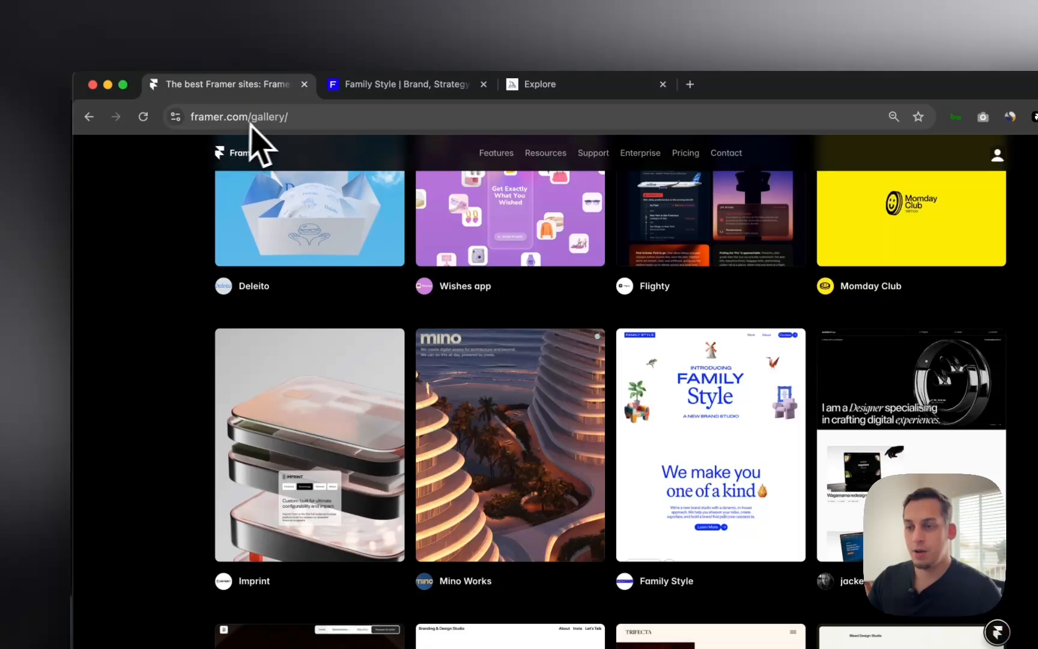
{"action": "scroll", "coordinate": [292, 195], "scroll_direction": "up", "scroll_amount": 17}
{"action": "scroll", "coordinate": [292, 194], "scroll_direction": "down", "scroll_amount": 20}
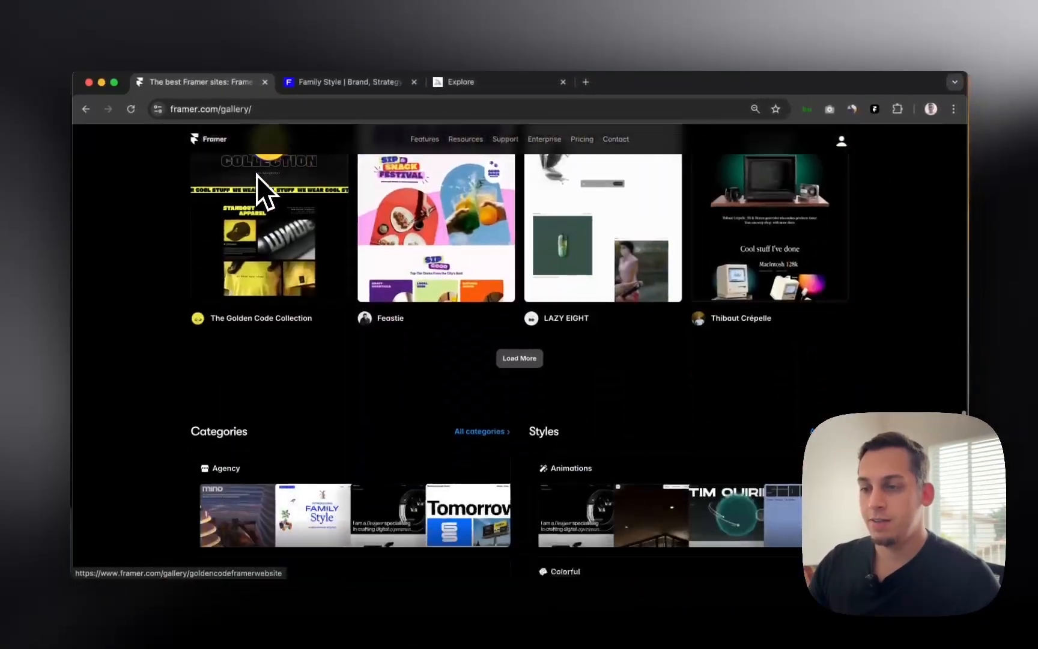
{"action": "scroll", "coordinate": [330, 246], "scroll_direction": "up", "scroll_amount": 15}
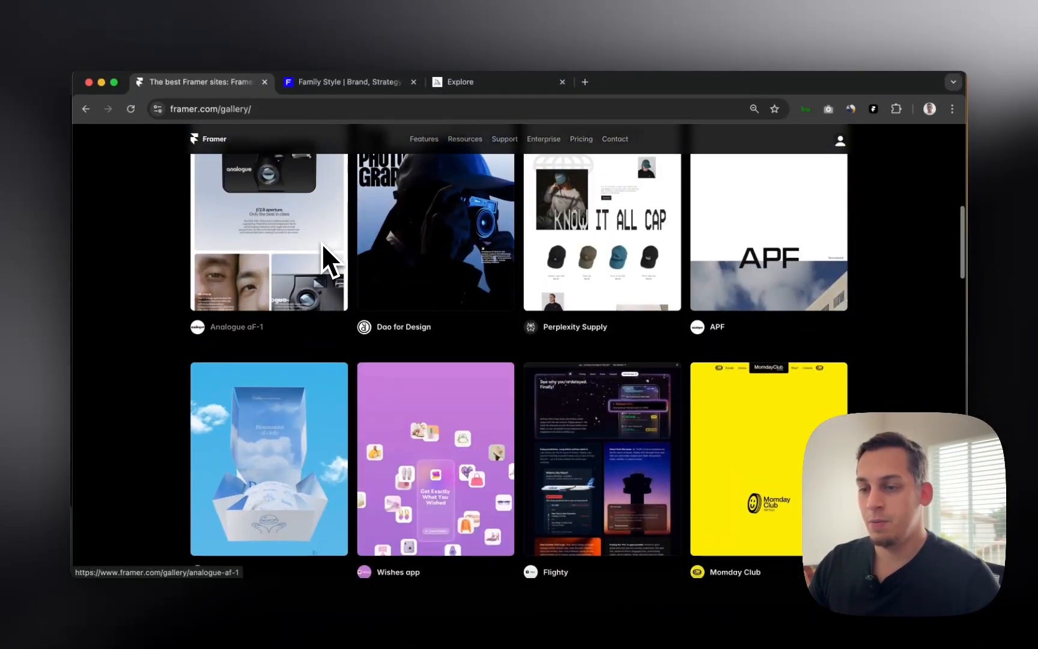
{"action": "scroll", "coordinate": [322, 243], "scroll_direction": "down", "scroll_amount": 5}
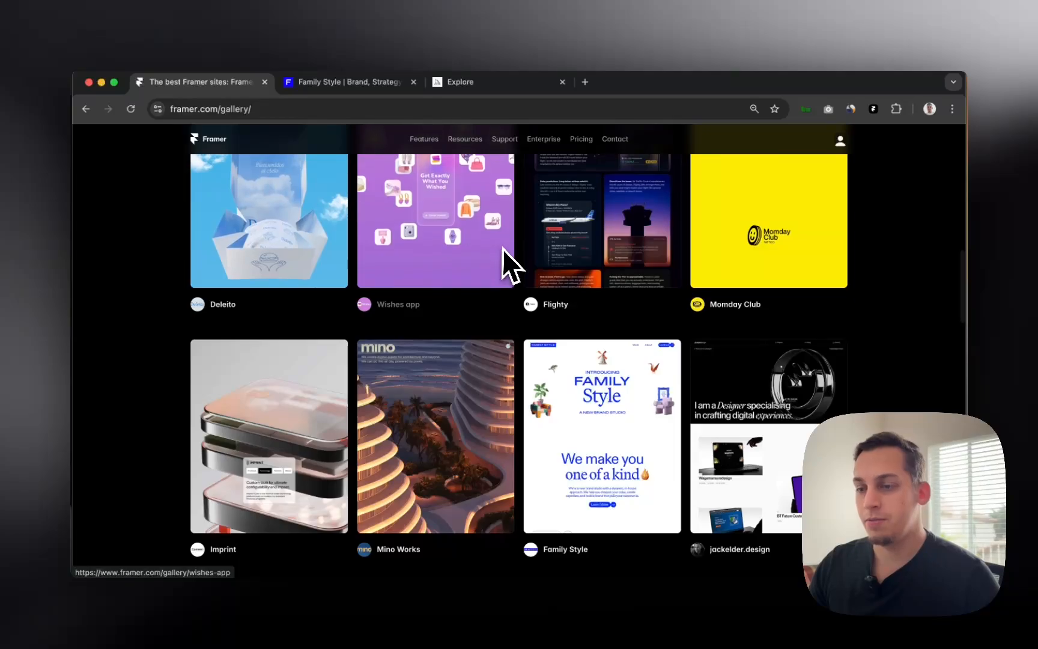
{"action": "scroll", "coordinate": [502, 249], "scroll_direction": "down", "scroll_amount": 3}
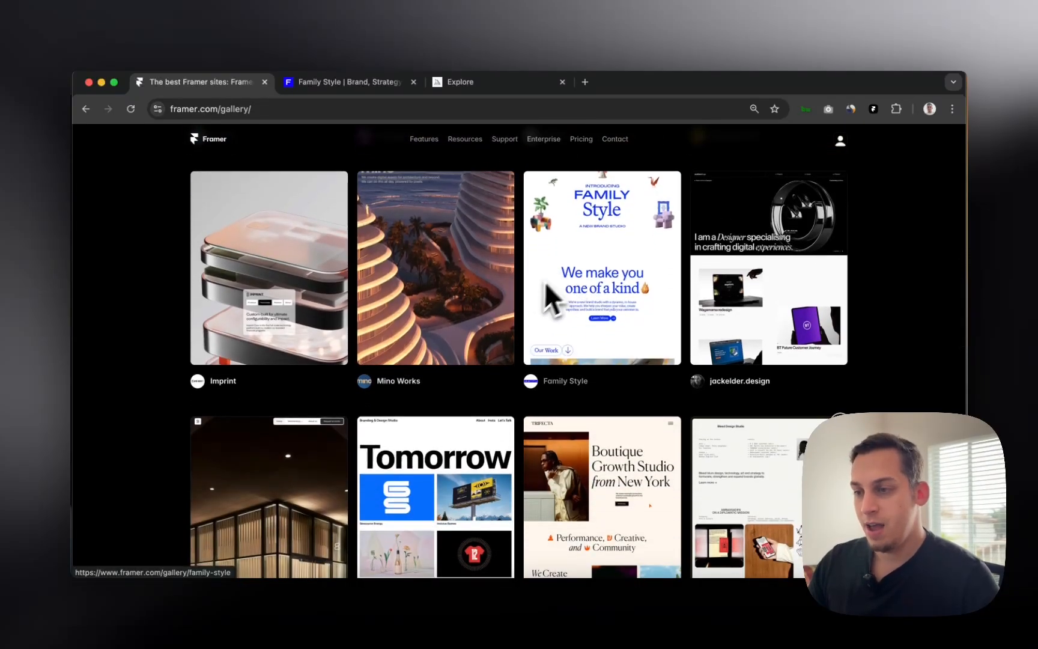
{"action": "left_click", "coordinate": [355, 83]}
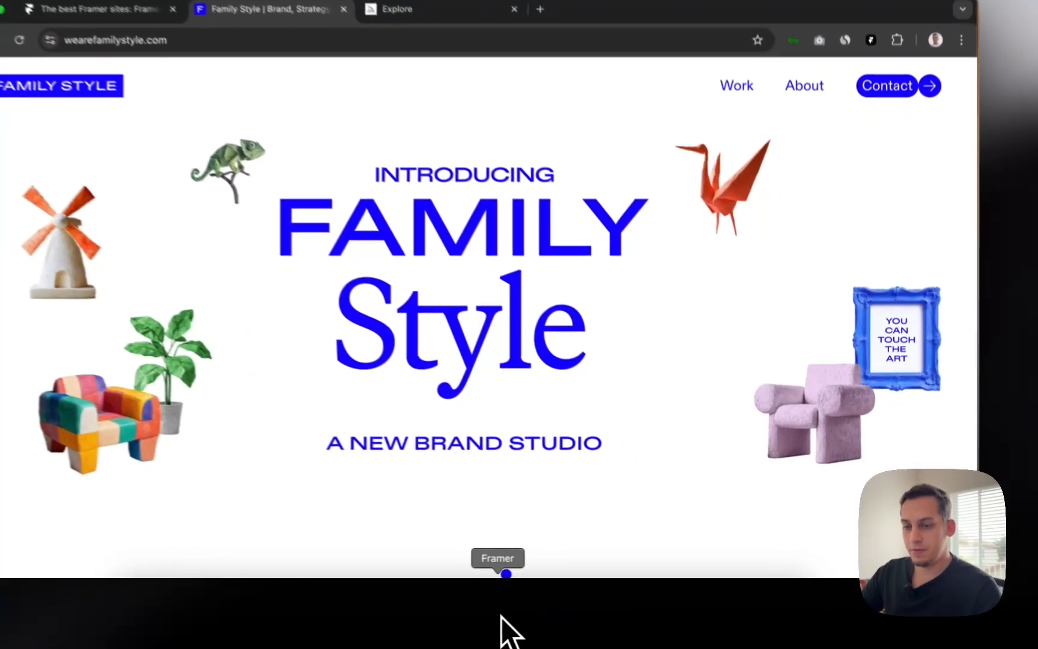
Switch to Framer, enlarge its window and add Tablet and Phone breakpoints to the Desktop page
{"action": "left_click", "coordinate": [553, 614]}
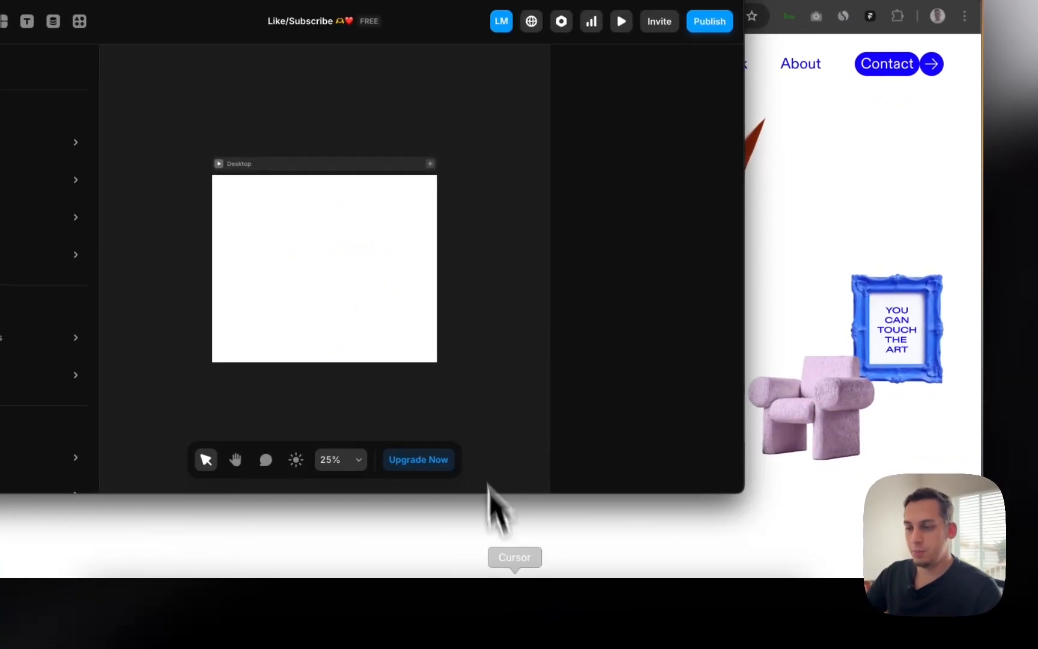
{"action": "left_click_drag", "start_coordinate": [708, 472], "coordinate": [989, 614]}
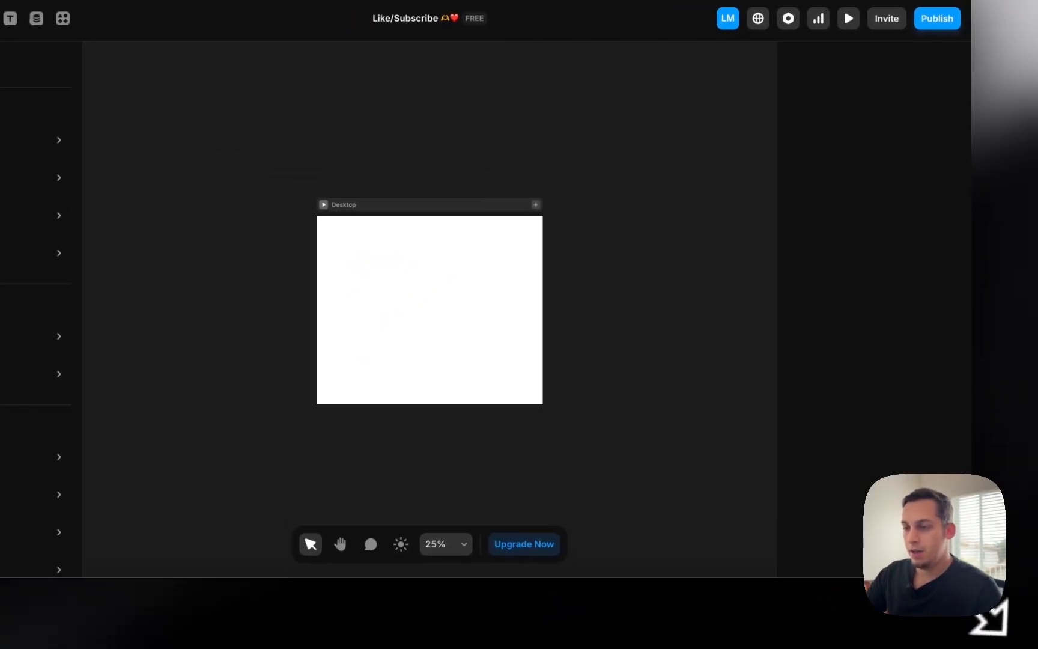
{"action": "left_click", "coordinate": [472, 283]}
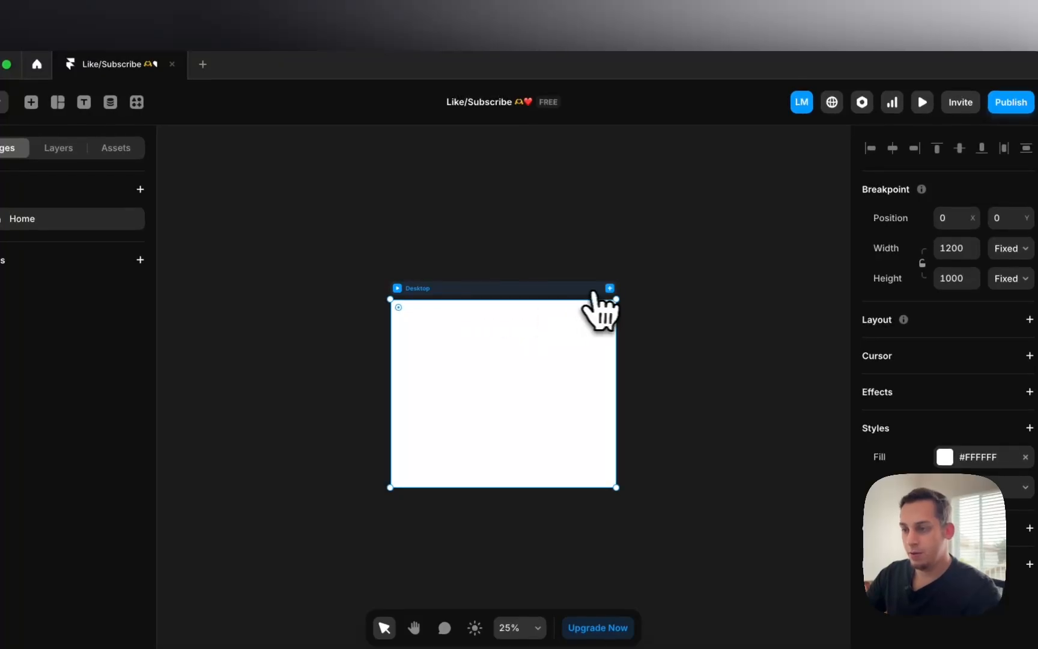
{"action": "left_click", "coordinate": [619, 310]}
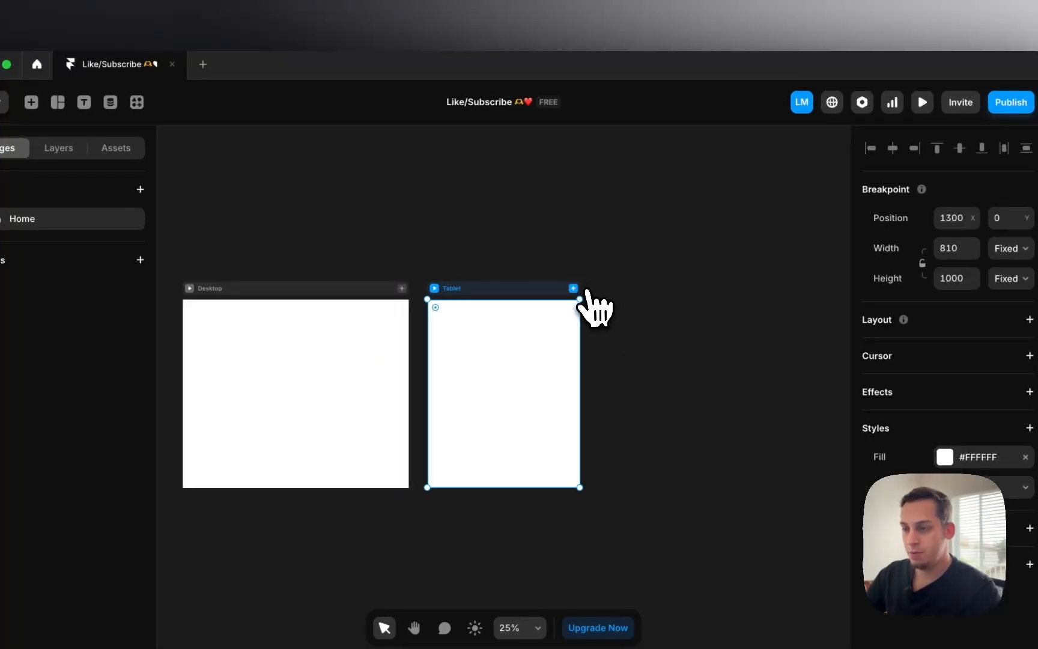
{"action": "left_click", "coordinate": [592, 316]}
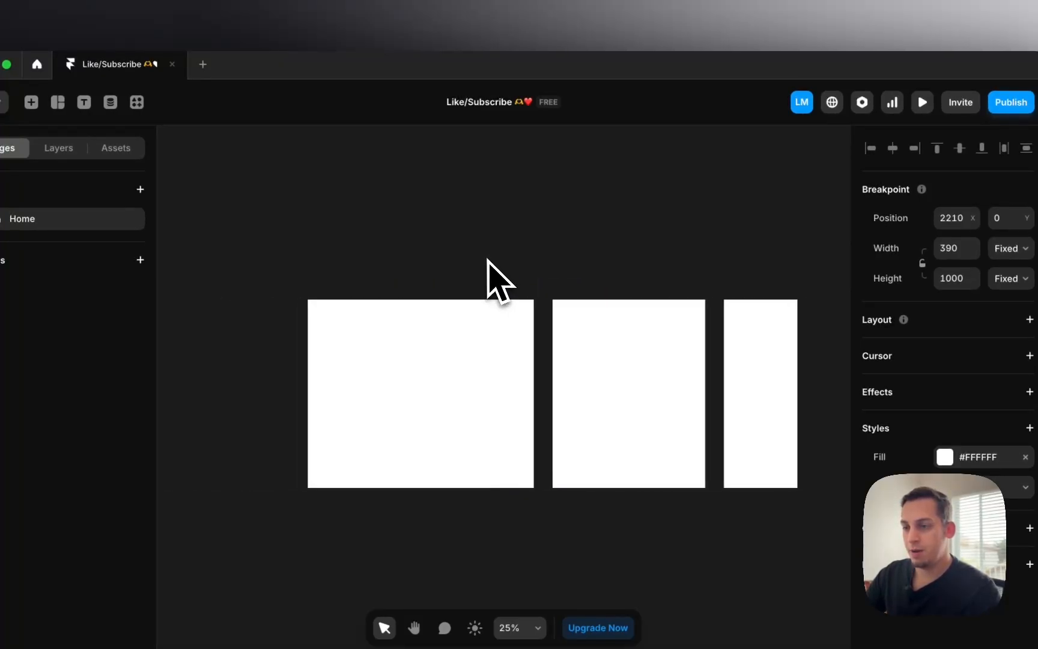
{"action": "left_click", "coordinate": [481, 264]}
{"action": "scroll", "coordinate": [443, 263], "scroll_direction": "down", "scroll_amount": 2}
{"action": "scroll", "coordinate": [445, 262], "scroll_direction": "up", "scroll_amount": 4}
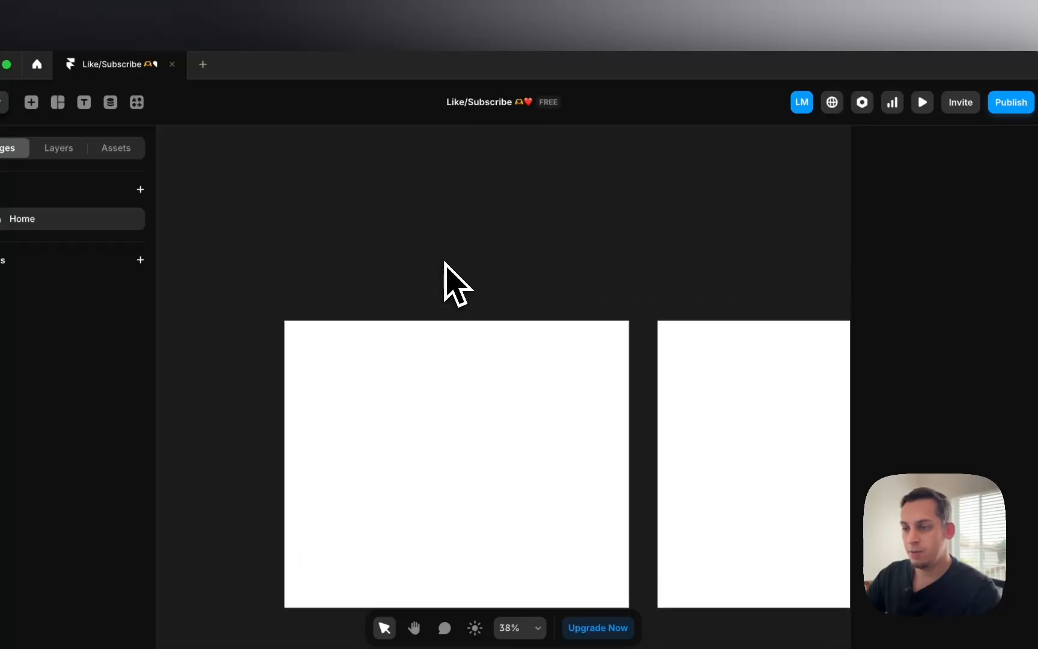
{"action": "scroll", "coordinate": [445, 262], "scroll_direction": "right", "scroll_amount": 2}
{"action": "scroll", "coordinate": [446, 262], "scroll_direction": "down", "scroll_amount": 2}
{"action": "scroll", "coordinate": [449, 263], "scroll_direction": "left", "scroll_amount": 2}
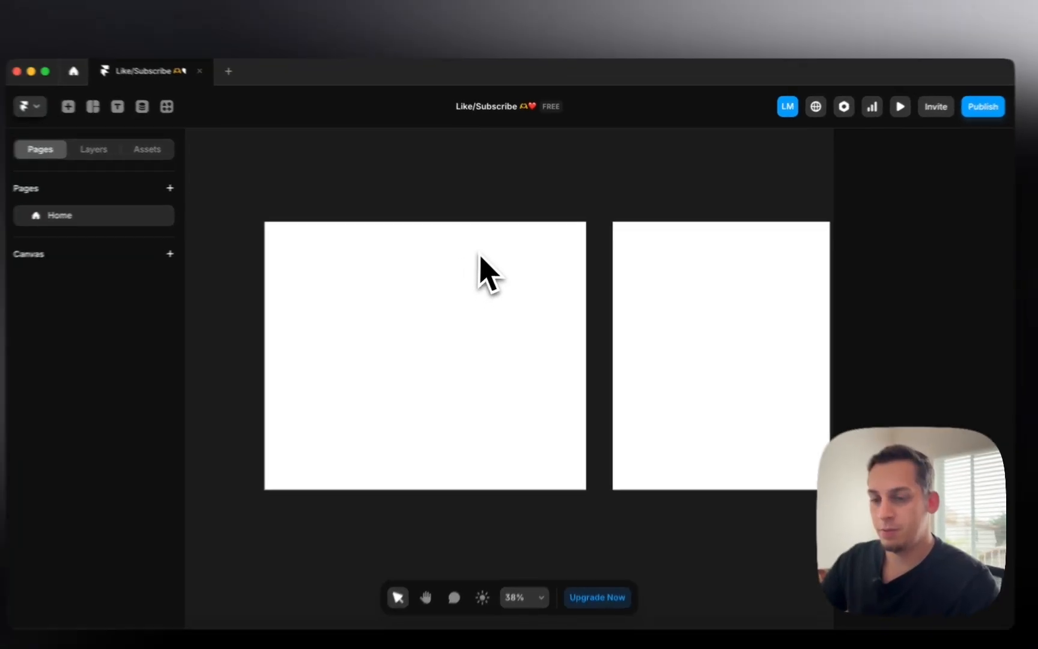
{"action": "scroll", "coordinate": [479, 258], "scroll_direction": "right", "scroll_amount": 3}
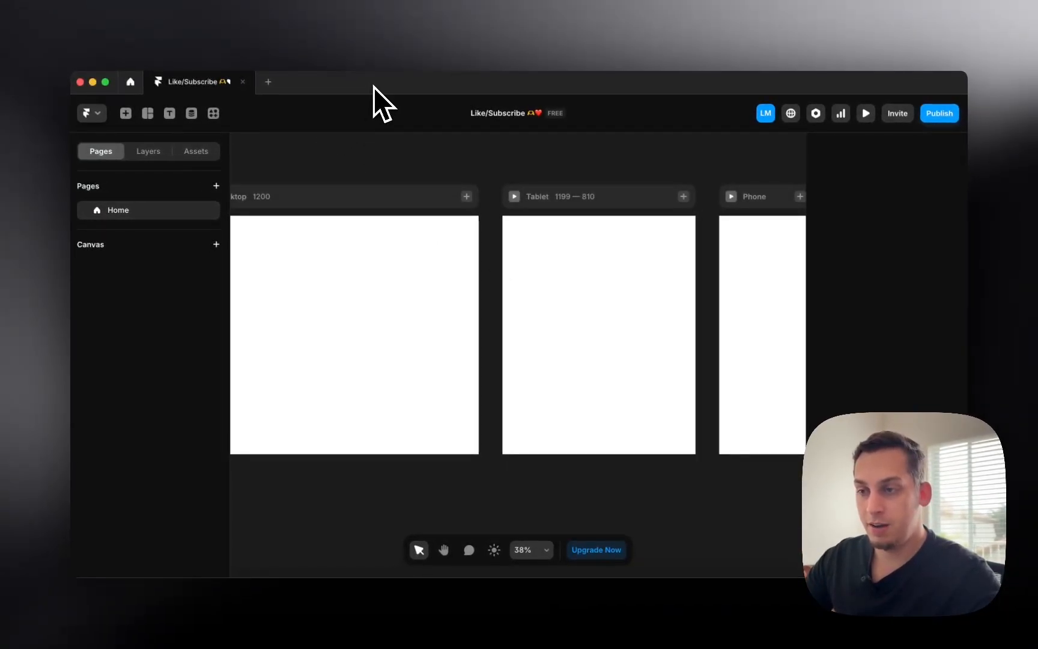
{"action": "scroll", "coordinate": [375, 162], "scroll_direction": "left", "scroll_amount": 2}
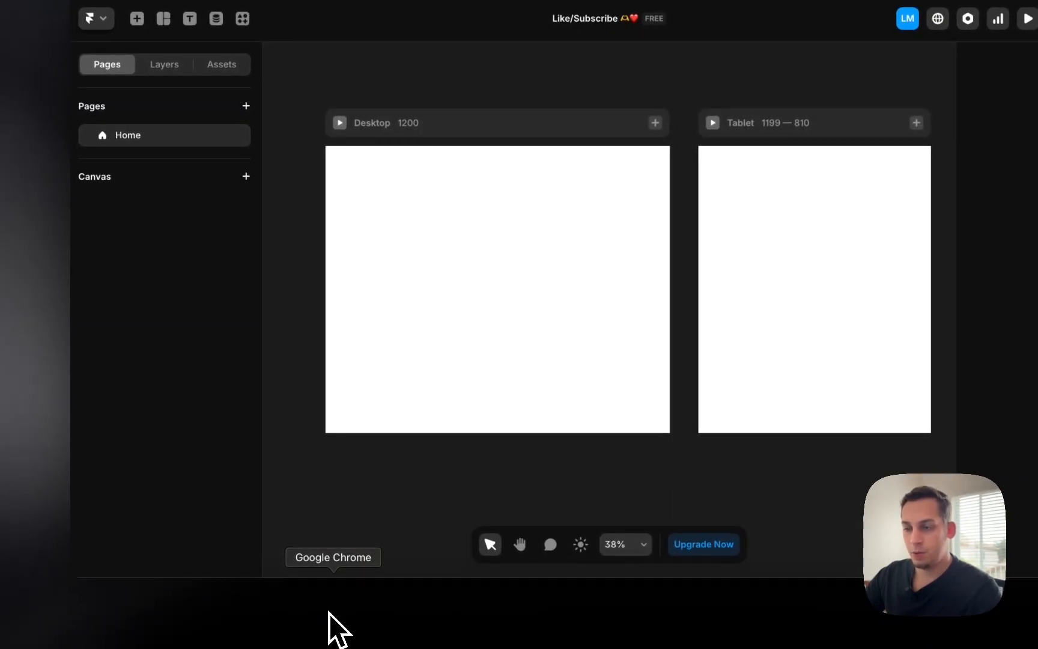
Switch to Chrome and capture a screenshot of the full Family Style homepage view, excluding the browser bar
{"action": "left_click", "coordinate": [329, 614]}
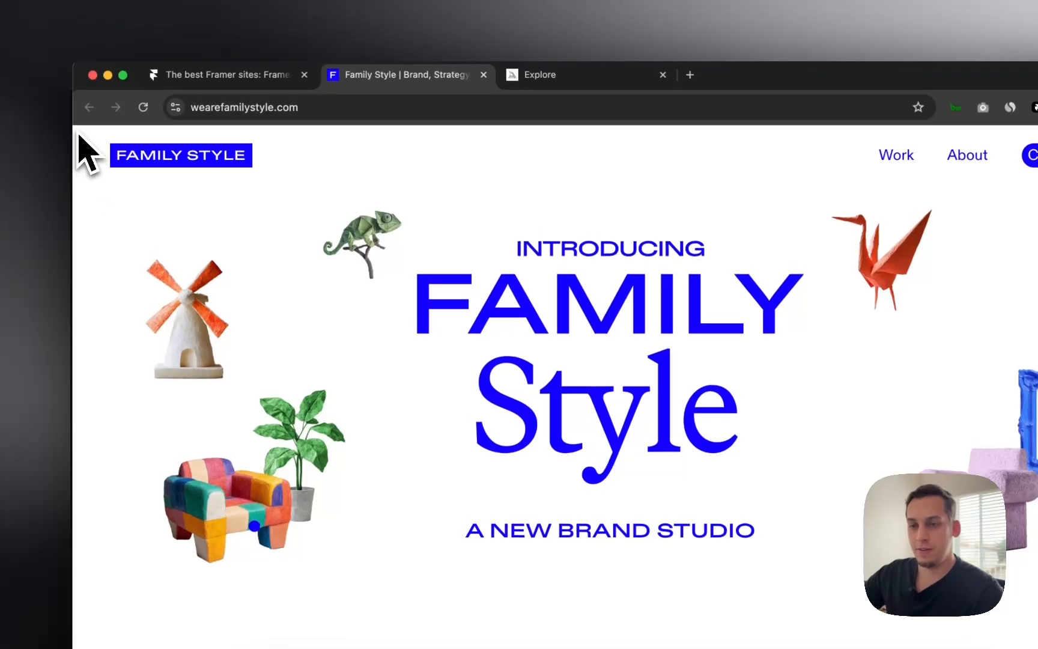
{"action": "key", "text": "super+shift+4"}
{"action": "left_click_drag", "start_coordinate": [78, 130], "coordinate": [963, 572]}
Switch to Framer and place the captured screenshot on the canvas beside the Desktop breakpoint, aligned with its upper edge
{"action": "left_click", "coordinate": [487, 625]}
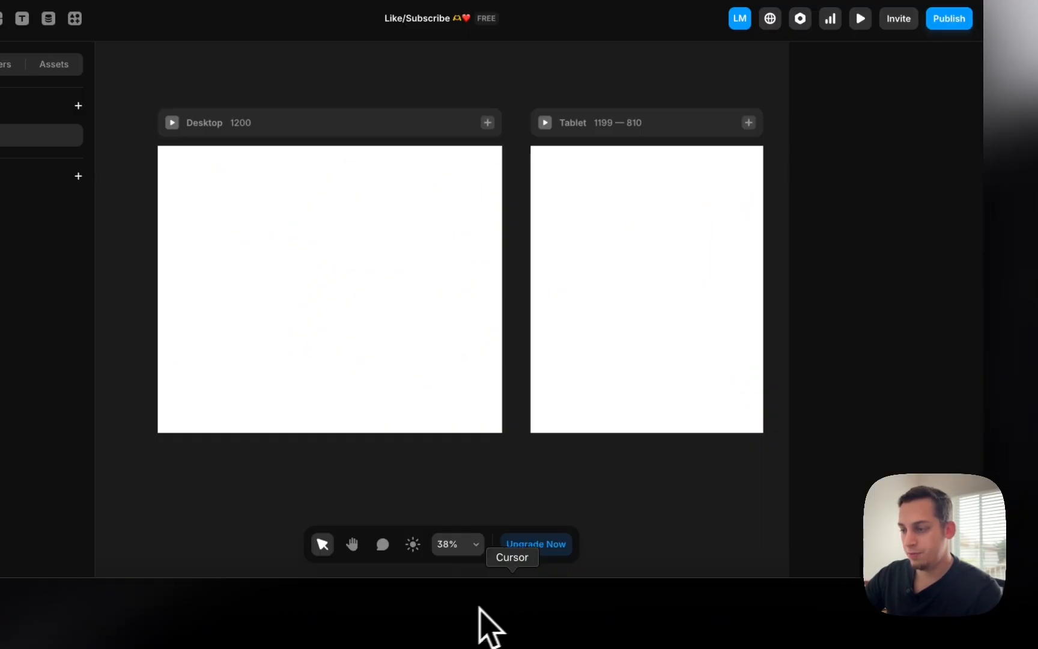
{"action": "left_click_drag", "start_coordinate": [591, 546], "coordinate": [312, 484]}
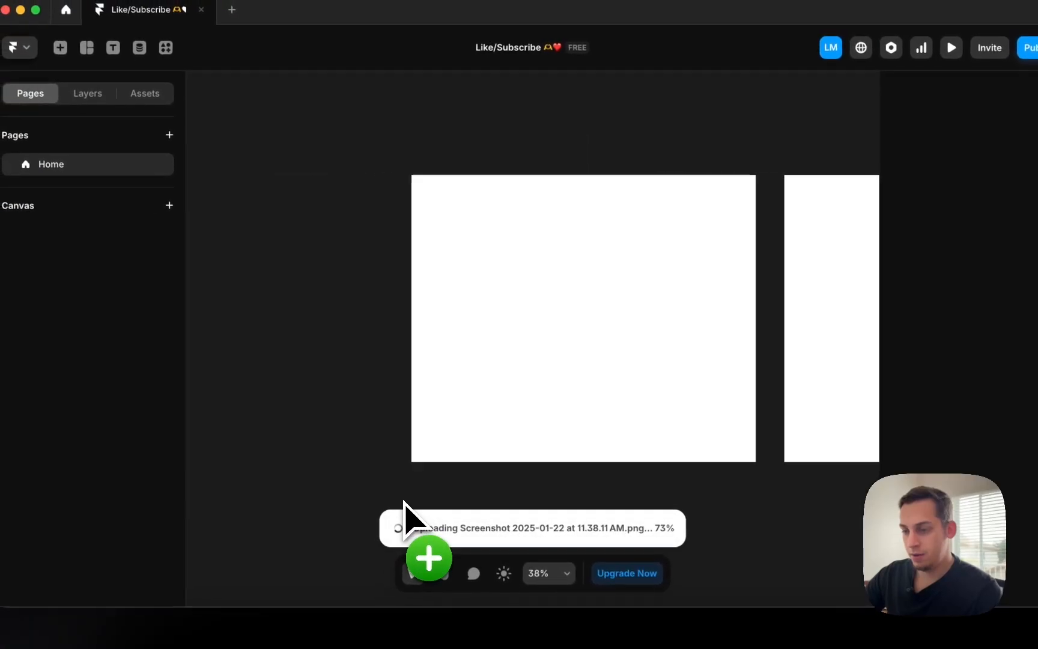
{"action": "left_click_drag", "start_coordinate": [652, 451], "coordinate": [315, 295]}
{"action": "scroll", "coordinate": [317, 297], "scroll_direction": "up", "scroll_amount": 2}
{"action": "scroll", "coordinate": [317, 296], "scroll_direction": "left", "scroll_amount": 2}
{"action": "left_click_drag", "start_coordinate": [427, 362], "coordinate": [417, 294]}
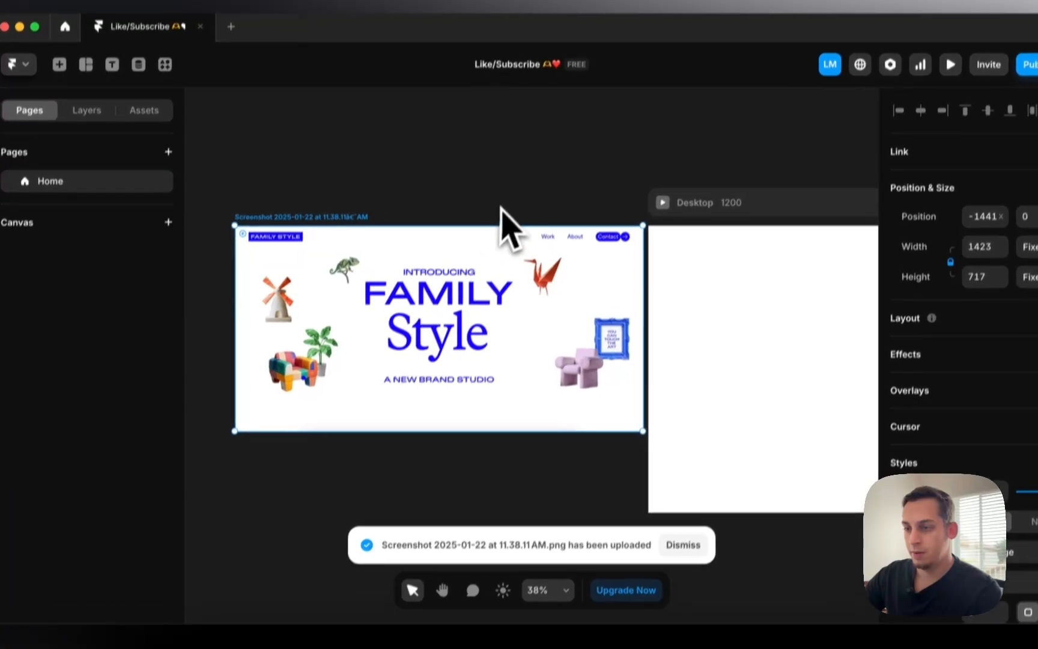
{"action": "left_click", "coordinate": [498, 179]}
{"action": "scroll", "coordinate": [505, 195], "scroll_direction": "right", "scroll_amount": 2}
{"action": "scroll", "coordinate": [514, 310], "scroll_direction": "left", "scroll_amount": 3}
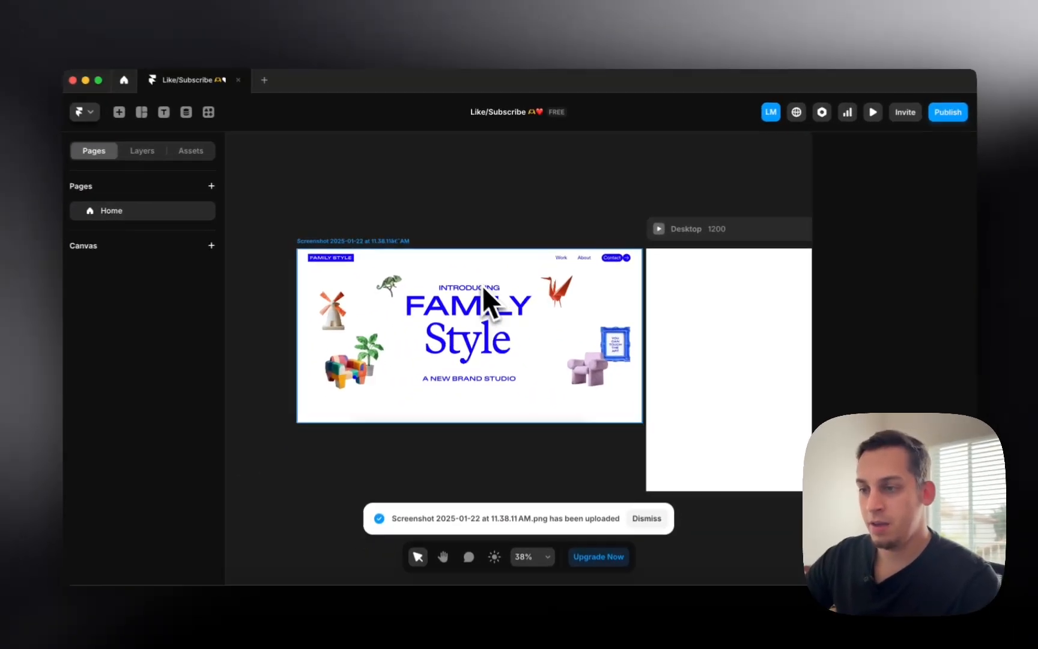
{"action": "scroll", "coordinate": [481, 303], "scroll_direction": "right", "scroll_amount": 5}
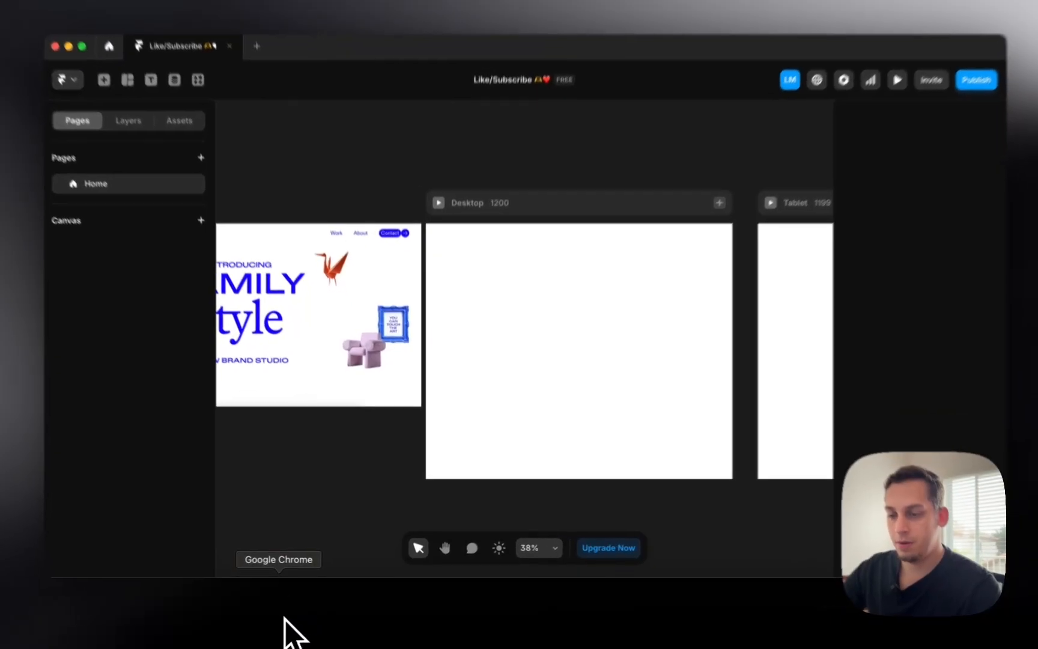
Switch to Chrome and narrow the browser window to phone width to examine the Family Style site's mobile layout
{"action": "left_click", "coordinate": [293, 629]}
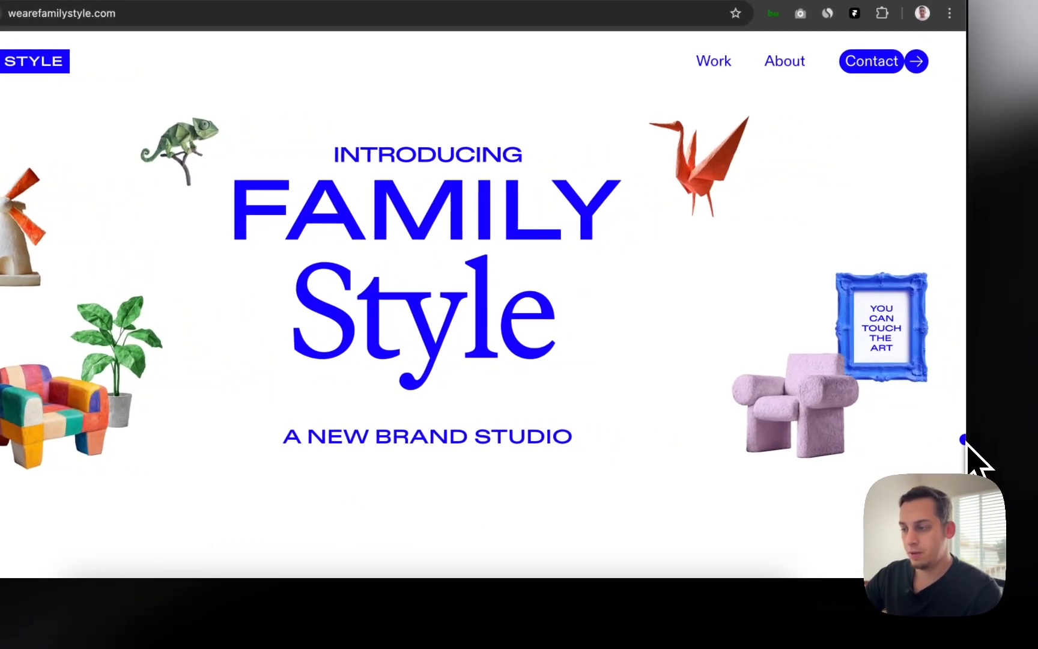
{"action": "left_click_drag", "start_coordinate": [1014, 459], "coordinate": [284, 411]}
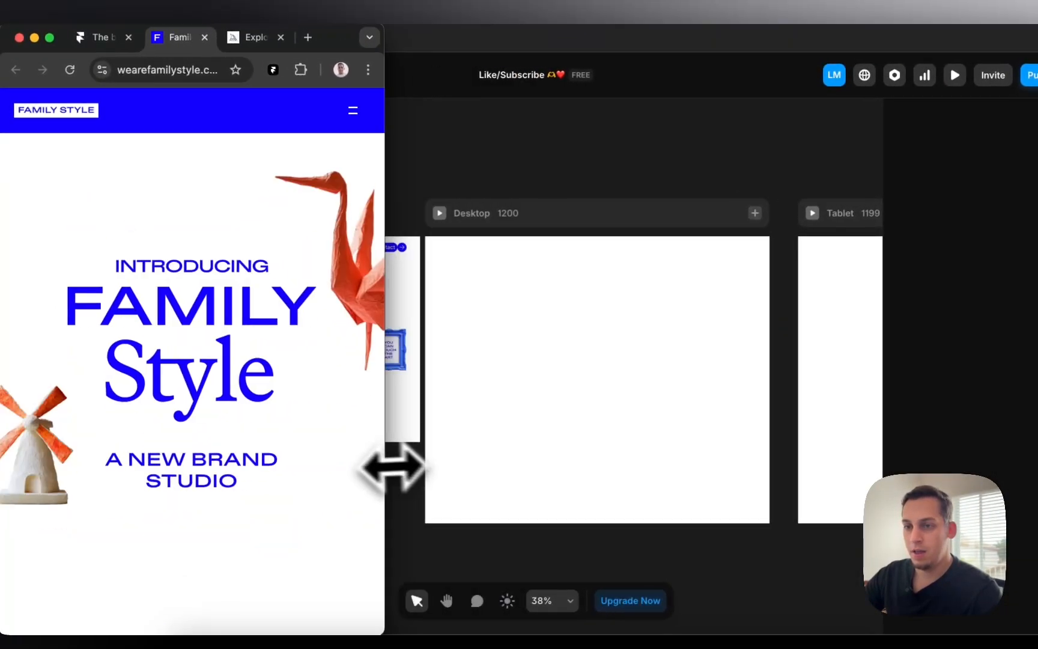
{"action": "left_click_drag", "start_coordinate": [392, 467], "coordinate": [376, 466]}
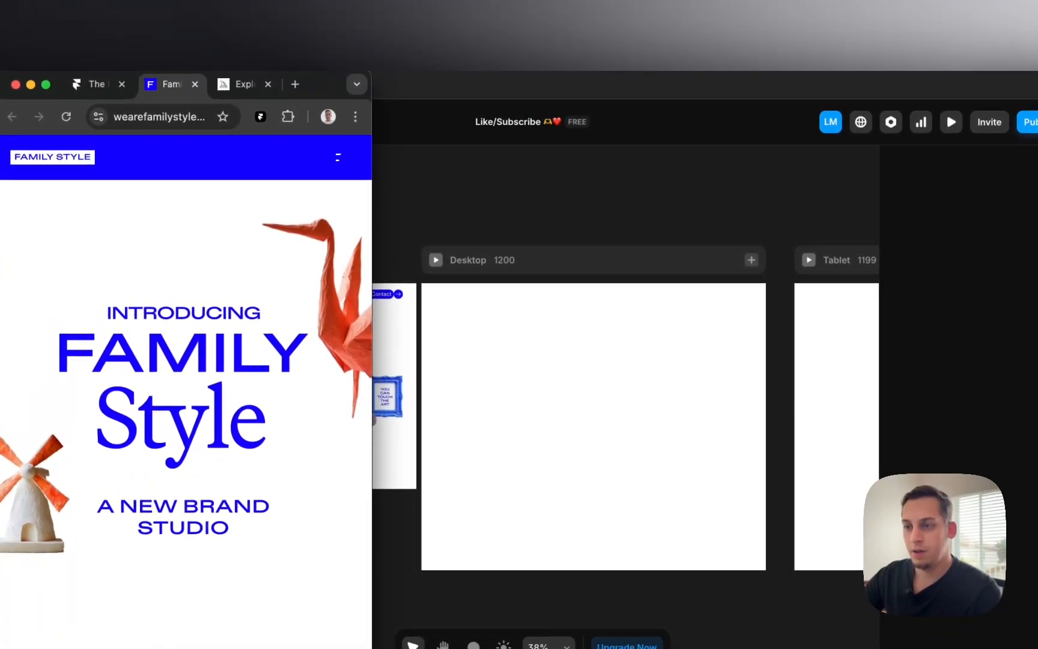
Open and close the site's mobile navigation menu twice, and widen the browser window back to desktop width
{"action": "left_click", "coordinate": [348, 157]}
{"action": "left_click", "coordinate": [344, 157]}
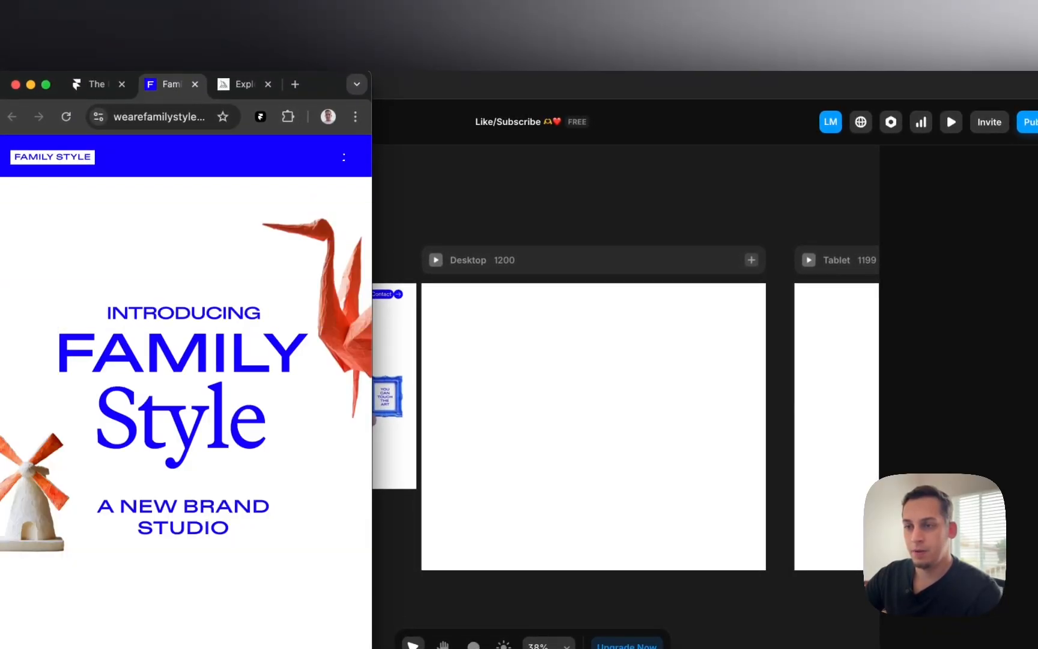
{"action": "left_click", "coordinate": [345, 158]}
{"action": "left_click", "coordinate": [341, 158]}
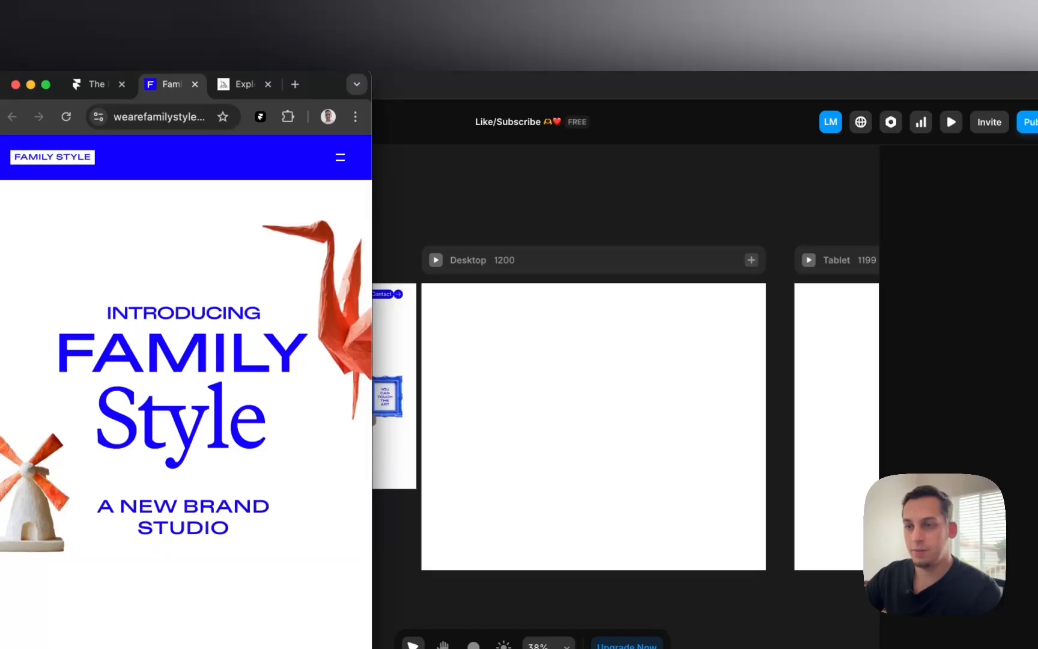
{"action": "left_click_drag", "start_coordinate": [371, 173], "coordinate": [967, 162]}
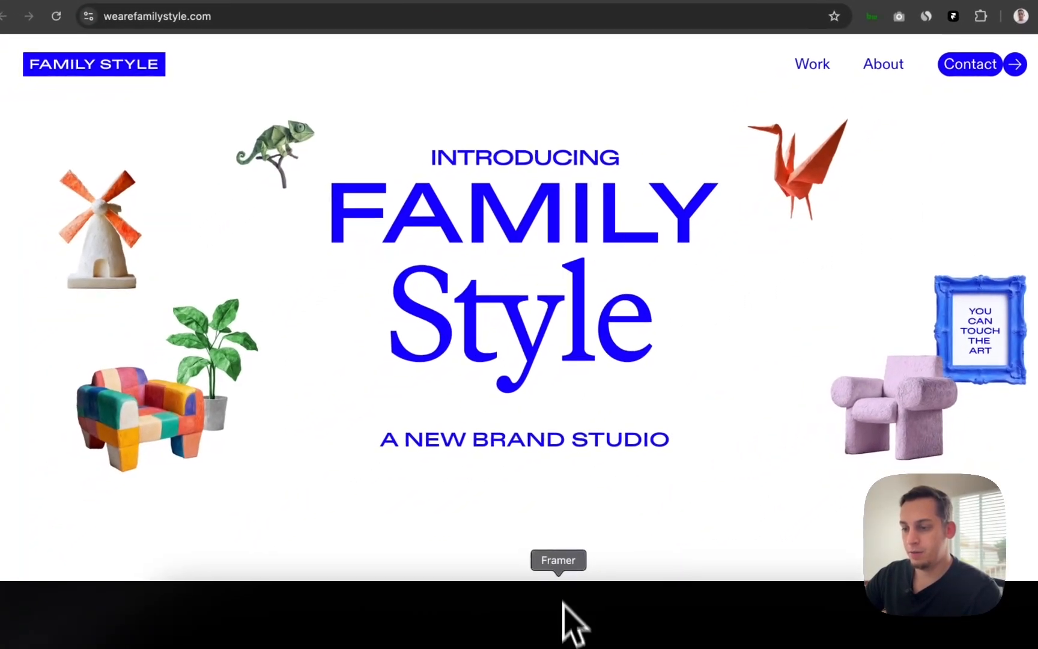
Switch to Framer, launch the Kompa plugin and open its Blocks categories
{"action": "left_click", "coordinate": [563, 621]}
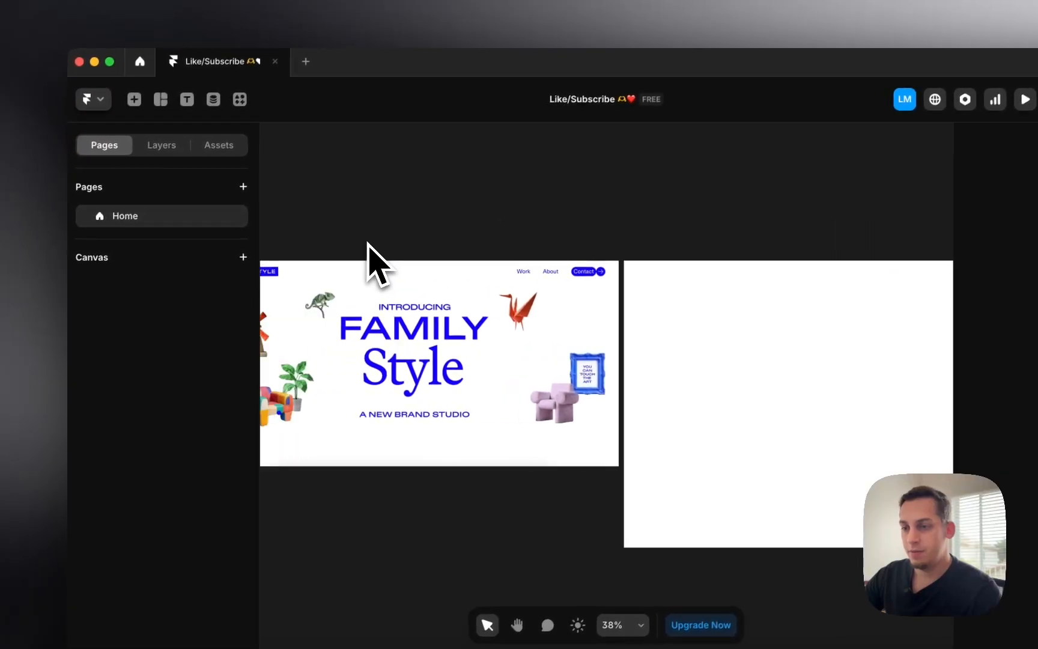
{"action": "left_click", "coordinate": [241, 101]}
{"action": "type", "text": "kom"}
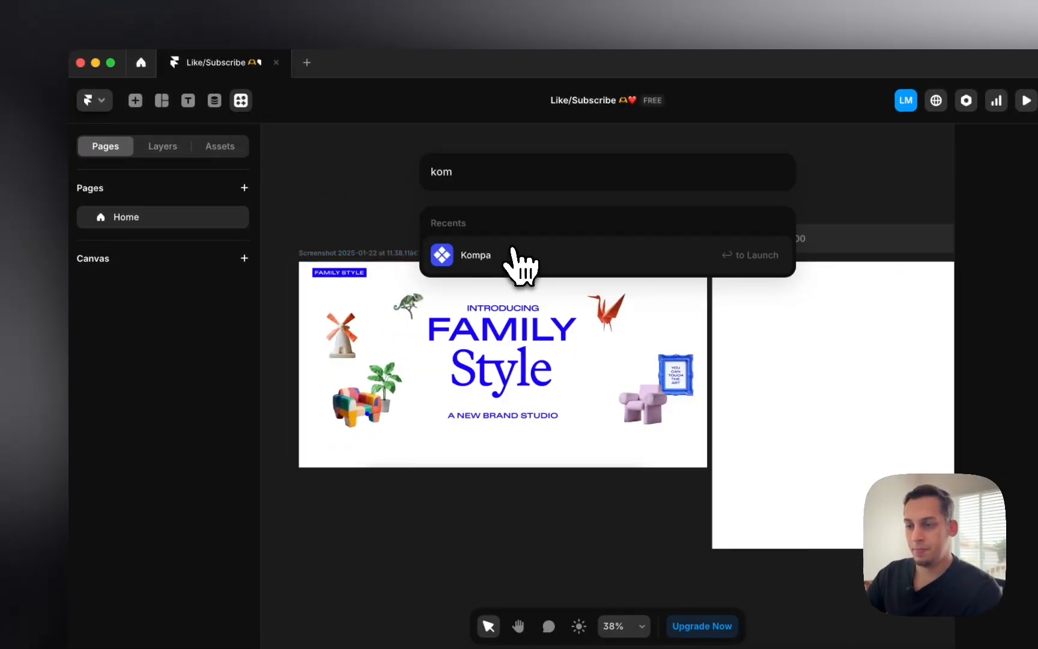
{"action": "left_click", "coordinate": [512, 252]}
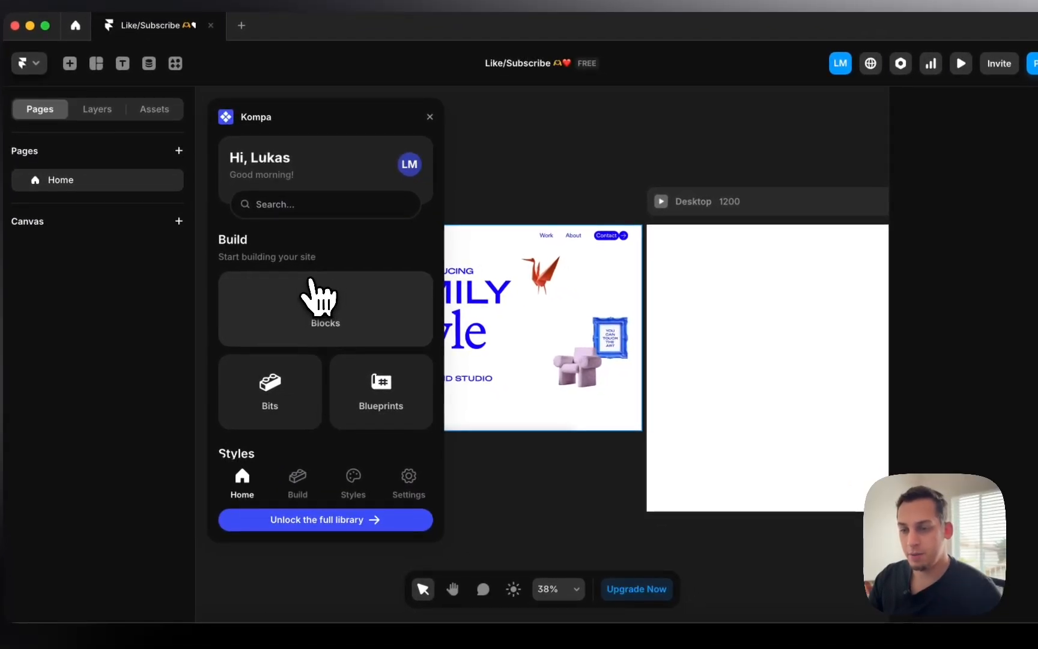
{"action": "left_click", "coordinate": [318, 310]}
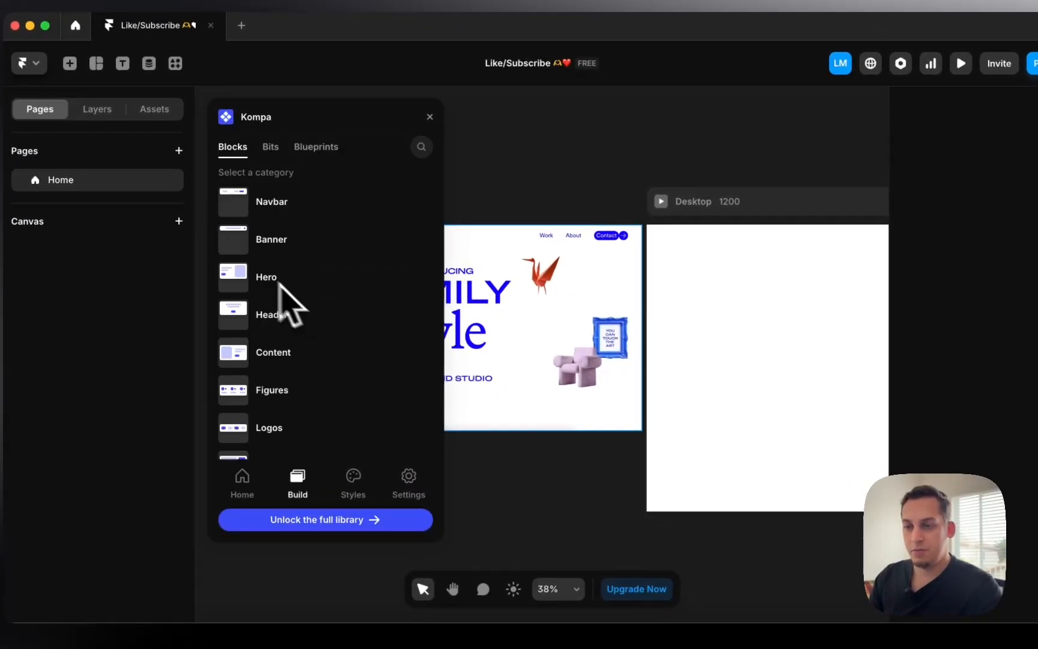
Add Kompa's Navbar 1 block from the Navbar category to the top of the Desktop breakpoint and close the plugin
{"action": "left_click", "coordinate": [276, 217]}
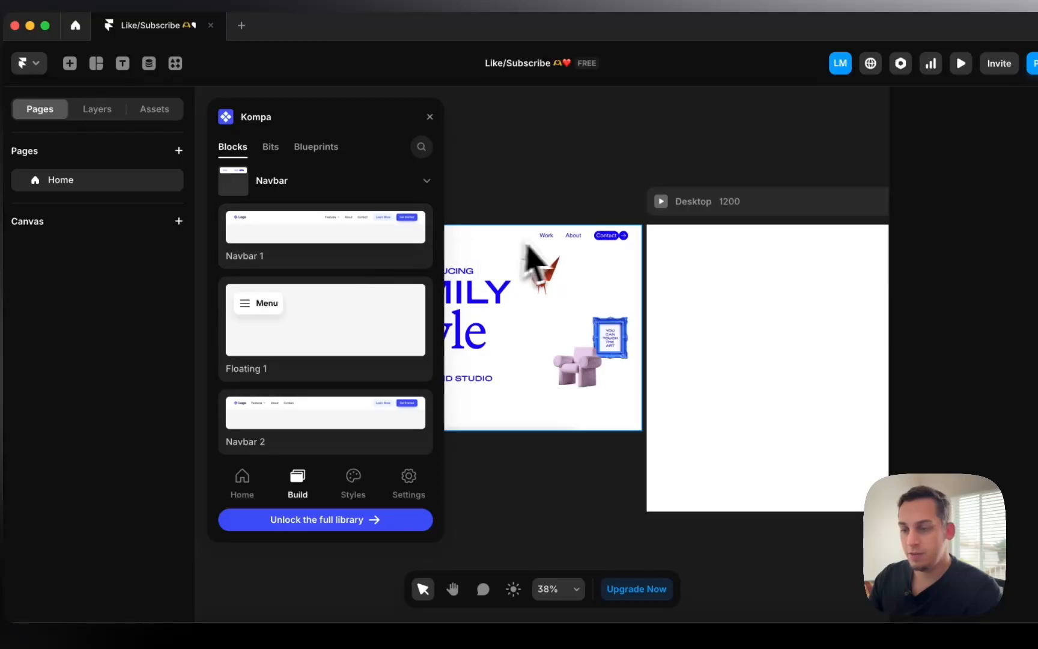
{"action": "left_click_drag", "start_coordinate": [420, 222], "coordinate": [777, 253]}
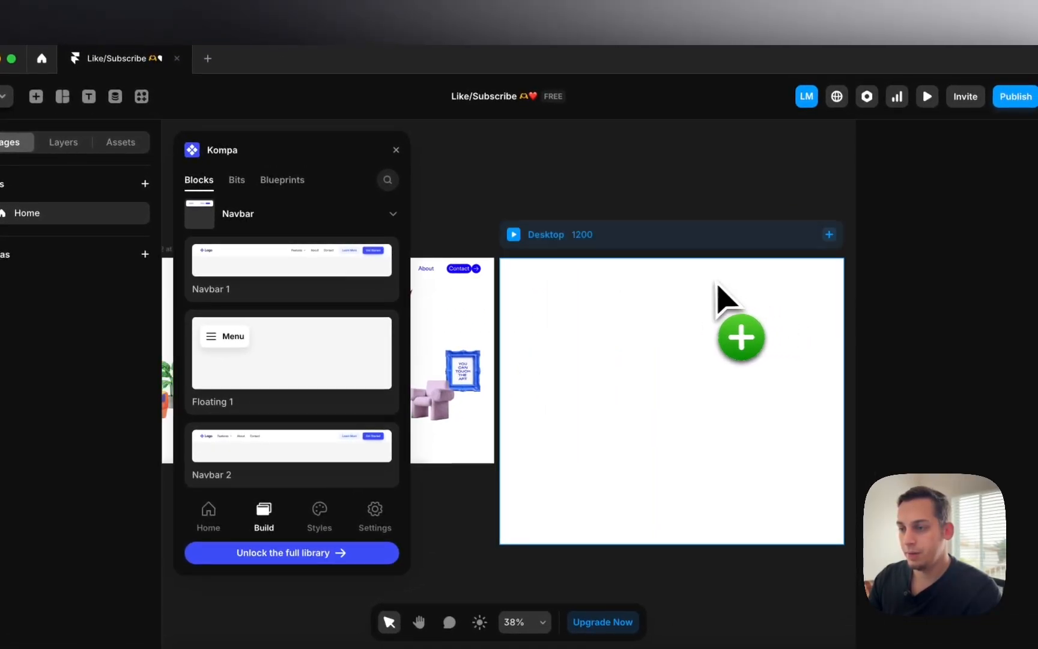
{"action": "left_click_drag", "start_coordinate": [718, 286], "coordinate": [476, 291]}
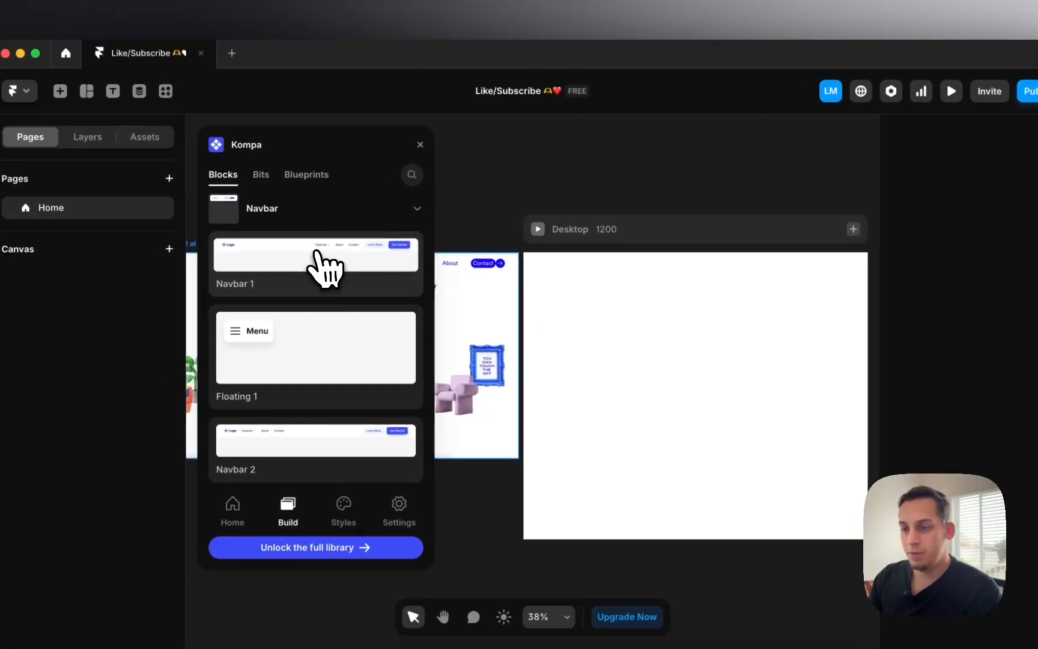
{"action": "left_click_drag", "start_coordinate": [294, 261], "coordinate": [331, 261]}
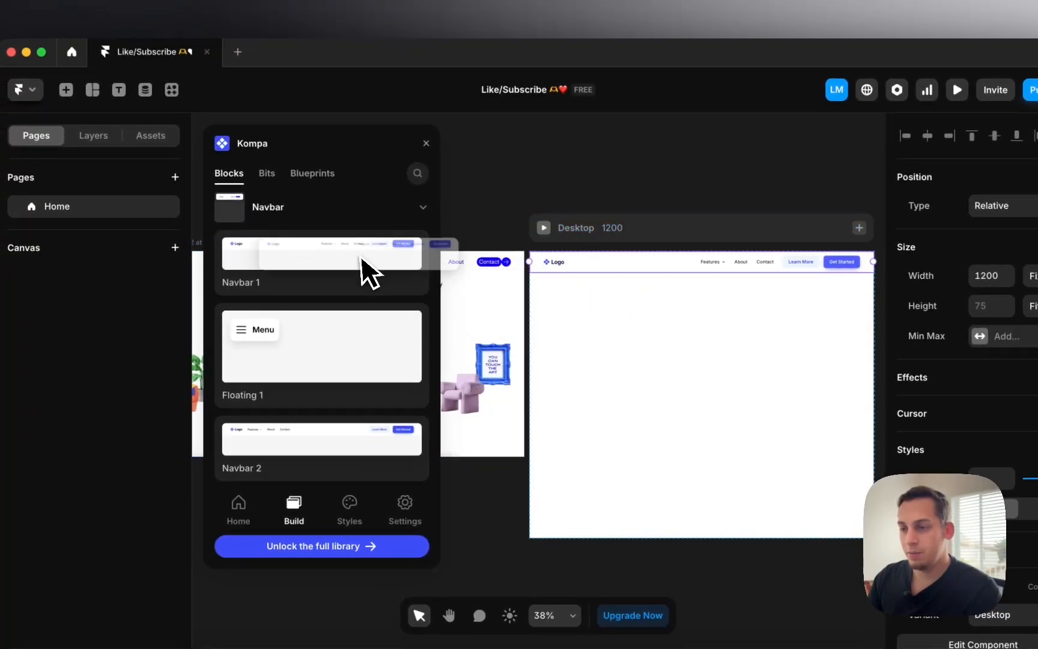
{"action": "left_click", "coordinate": [426, 143]}
{"action": "scroll", "coordinate": [487, 256], "scroll_direction": "left", "scroll_amount": 3}
{"action": "scroll", "coordinate": [494, 259], "scroll_direction": "right", "scroll_amount": 5}
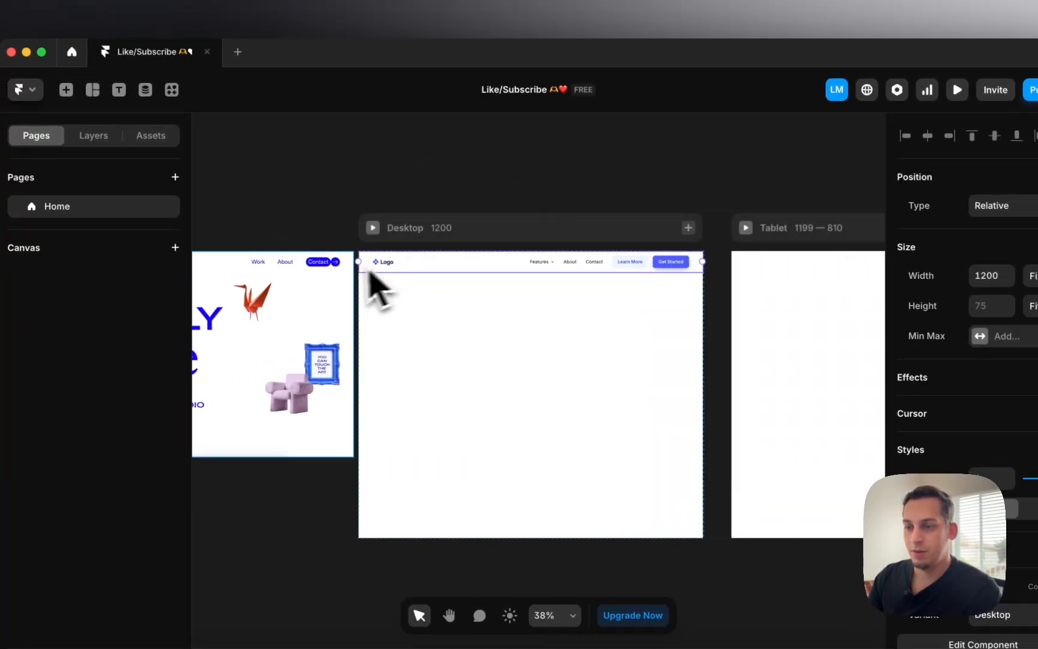
Shift the screenshot slightly away from the Desktop breakpoint and open the navbar component for editing, unlinking and replacing all instances
{"action": "left_click_drag", "start_coordinate": [328, 281], "coordinate": [295, 293]}
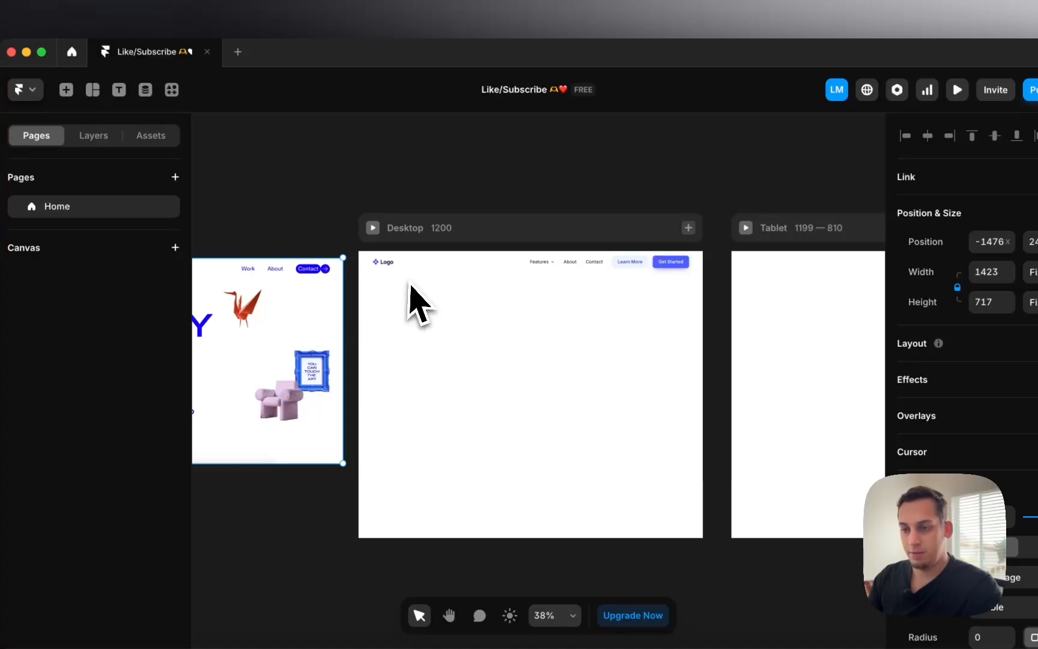
{"action": "double_click", "coordinate": [472, 271]}
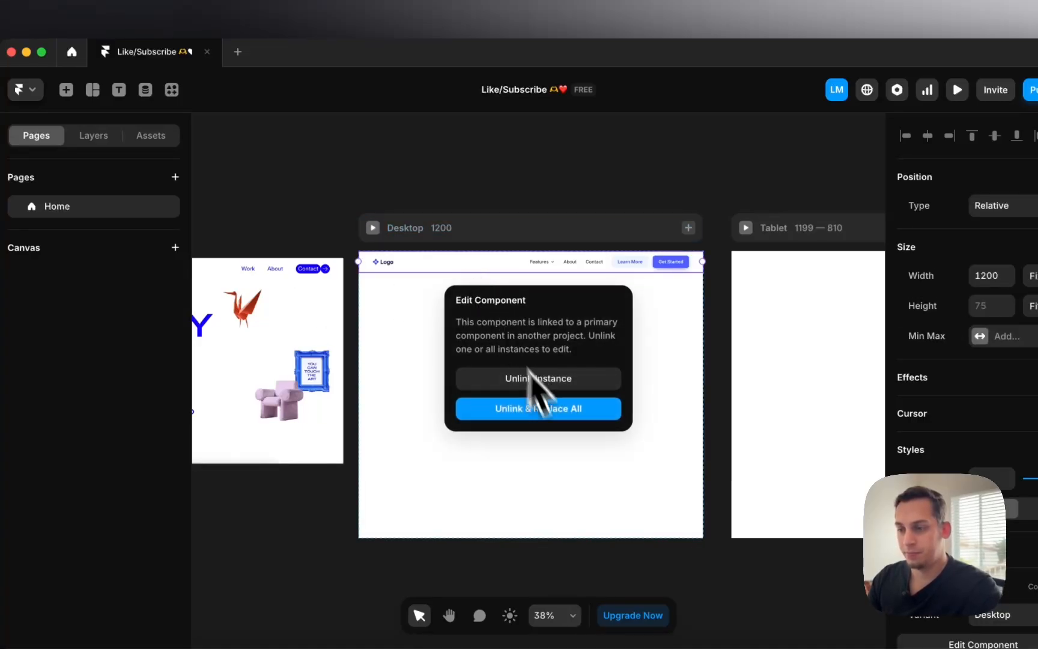
{"action": "left_click", "coordinate": [551, 412]}
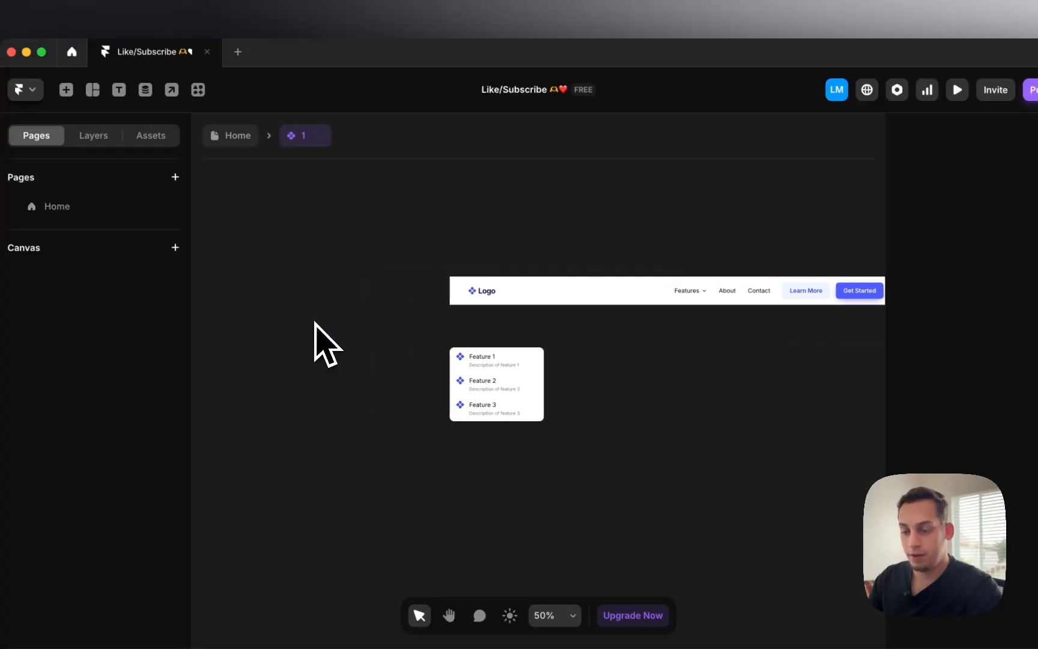
Paste the reference screenshot into the navbar component, scale it down to about 673 × 339 and place it just above the Desktop variant
{"action": "key", "text": "super+v"}
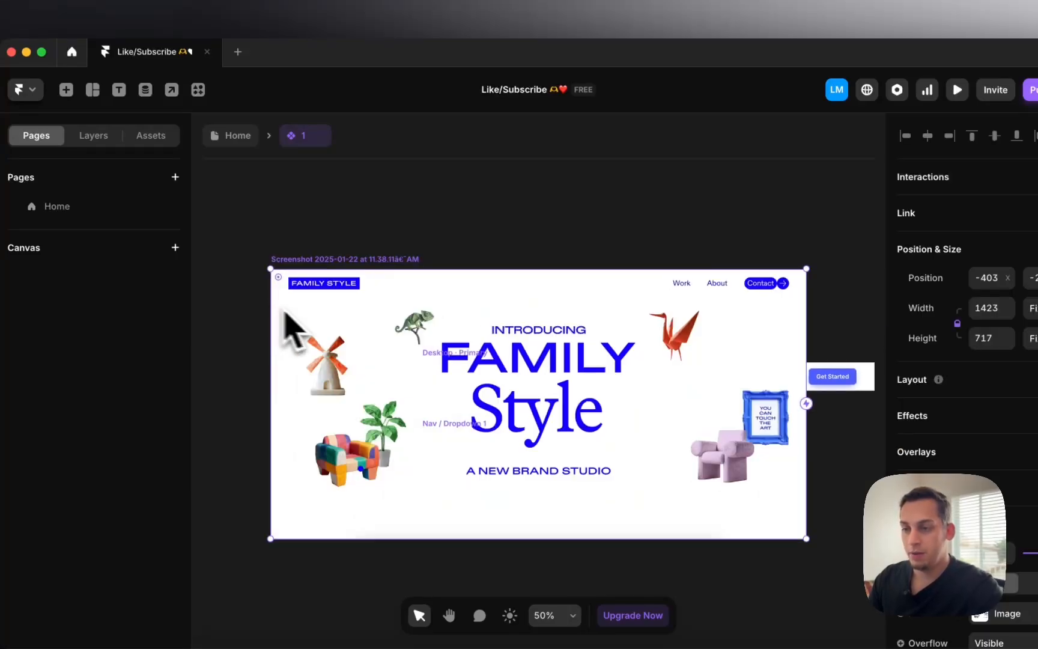
{"action": "left_click_drag", "start_coordinate": [337, 321], "coordinate": [427, 176]}
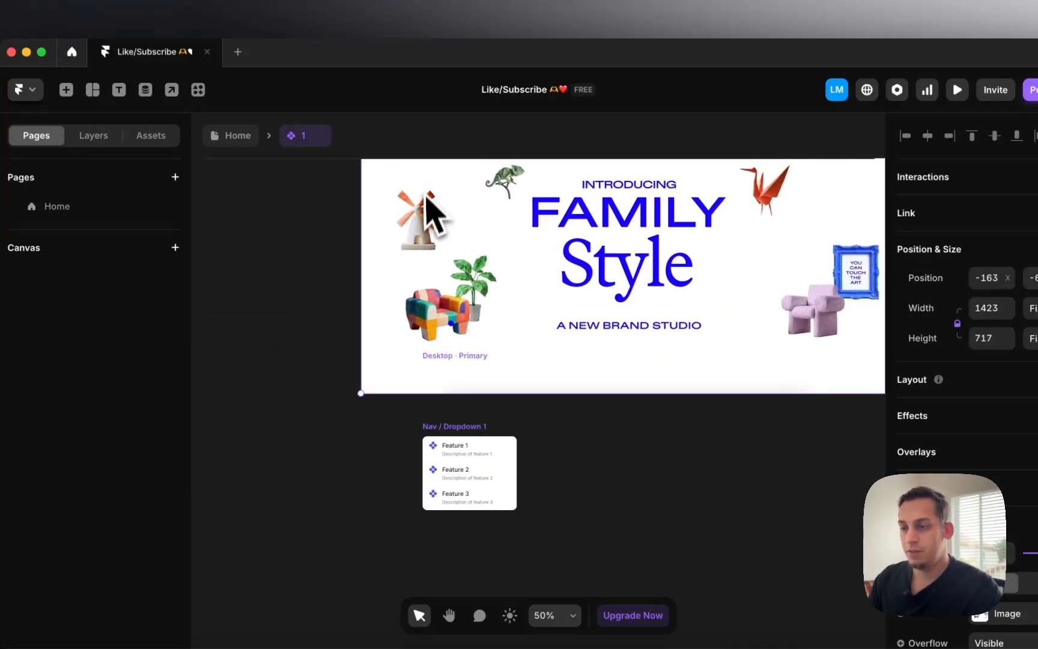
{"action": "scroll", "coordinate": [426, 199], "scroll_direction": "up", "scroll_amount": 2}
{"action": "left_click_drag", "start_coordinate": [855, 224], "coordinate": [563, 328]}
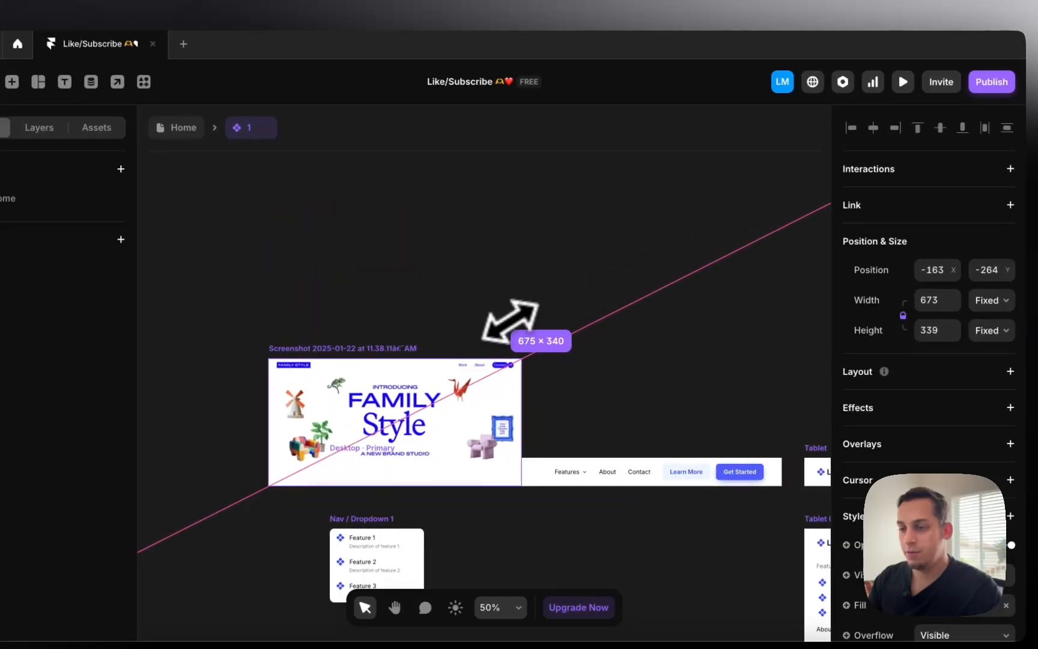
{"action": "left_click_drag", "start_coordinate": [433, 396], "coordinate": [483, 342]}
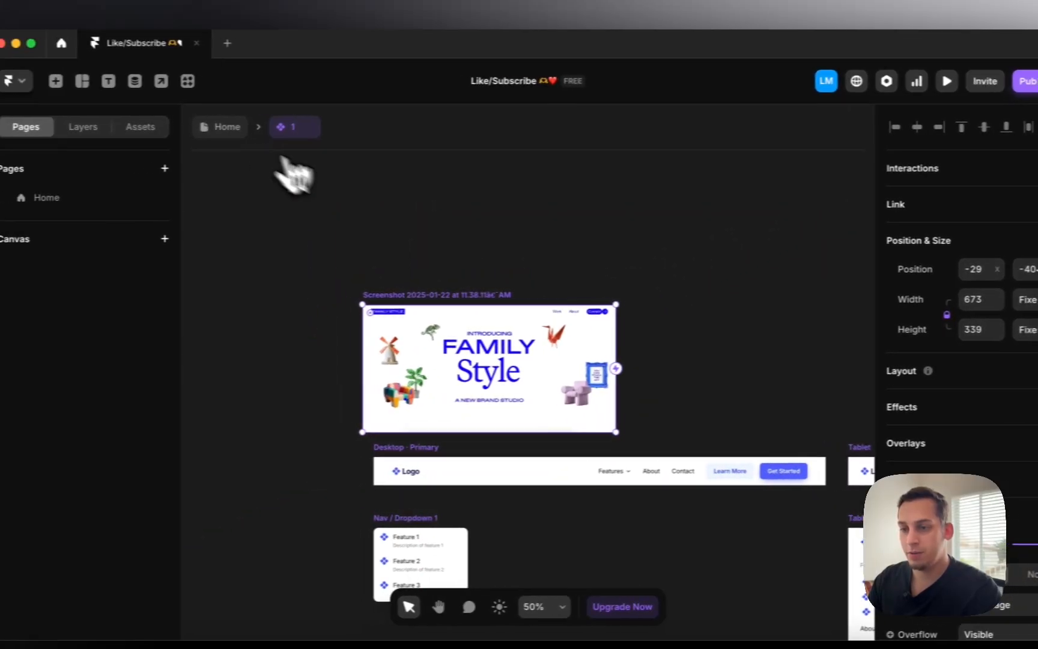
{"action": "left_click", "coordinate": [183, 127]}
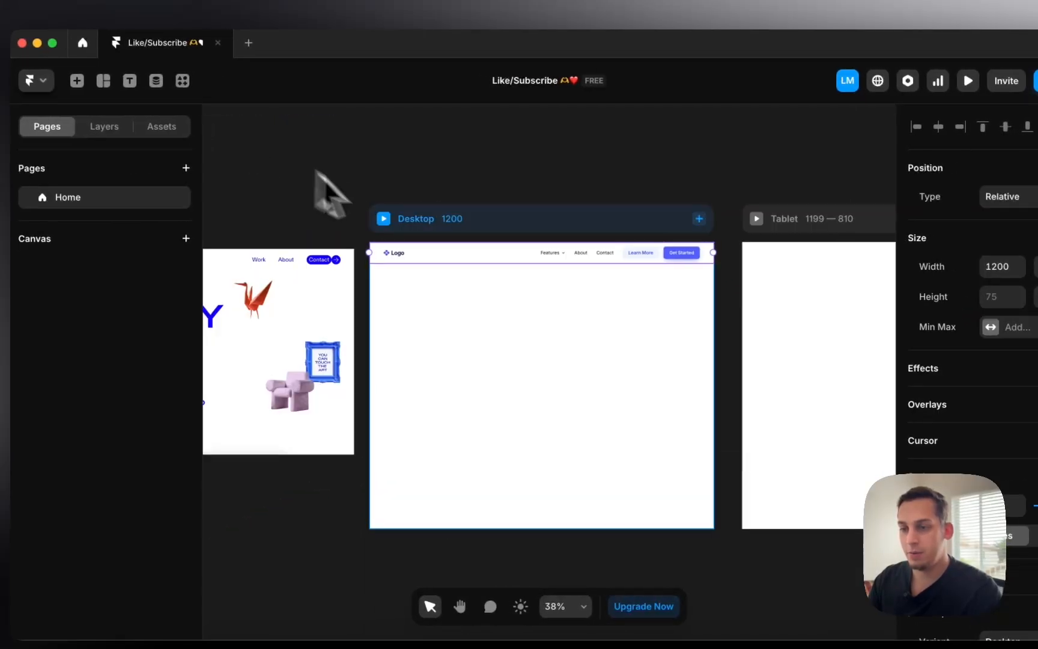
{"action": "double_click", "coordinate": [466, 264]}
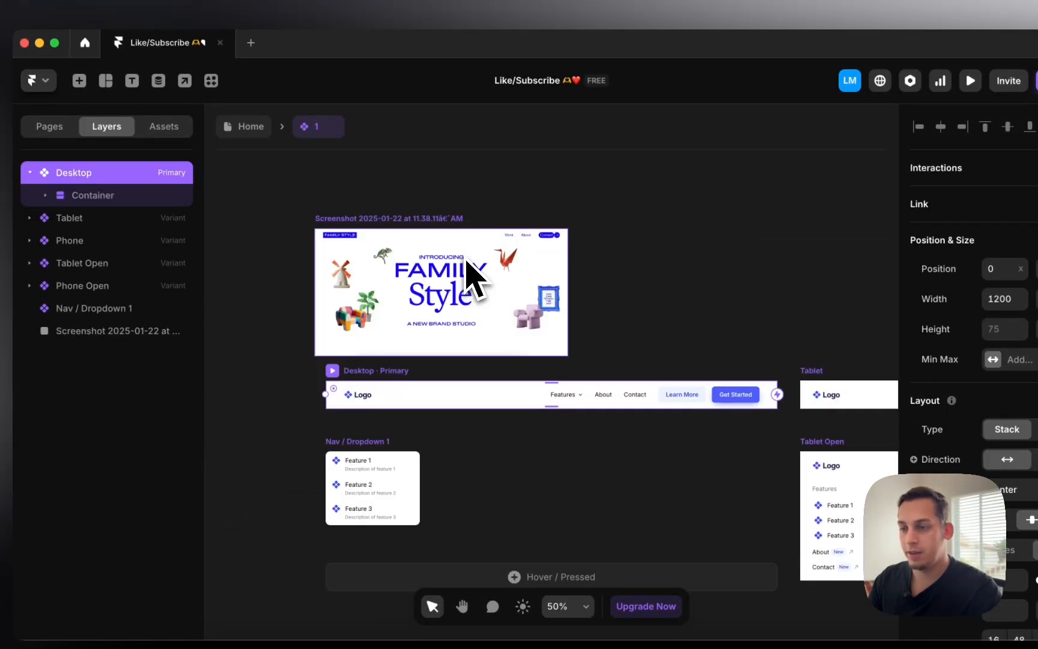
{"action": "left_click_drag", "start_coordinate": [473, 276], "coordinate": [516, 303]}
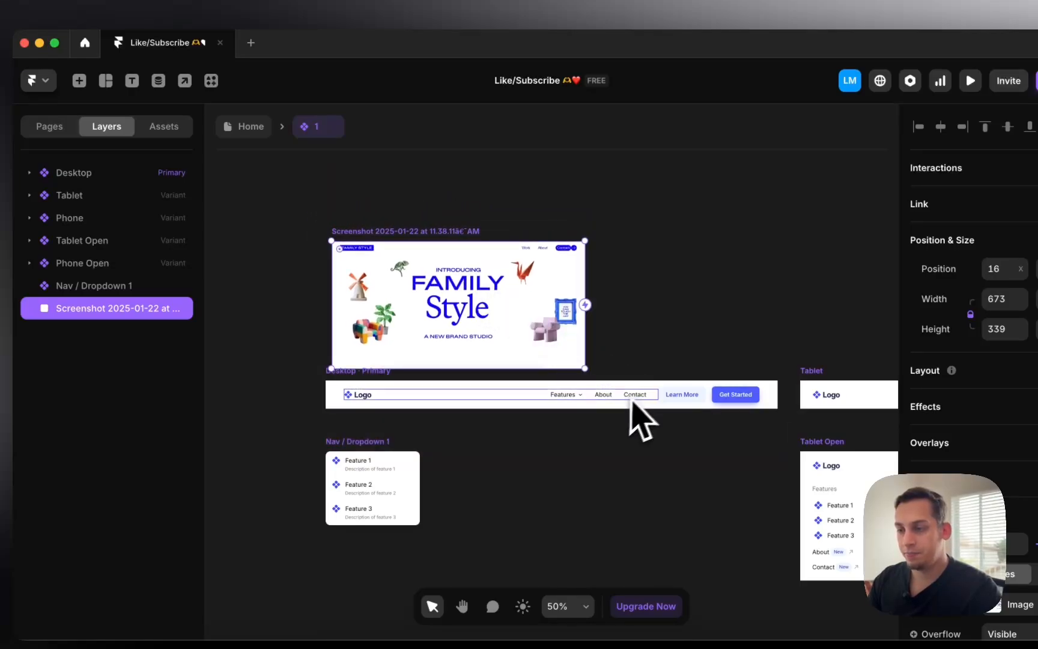
Delete the Features link from the navbar's Desktop variant and remove the standalone Nav / Dropdown 1 layer
{"action": "left_click", "coordinate": [579, 397]}
{"action": "key", "text": "Delete"}
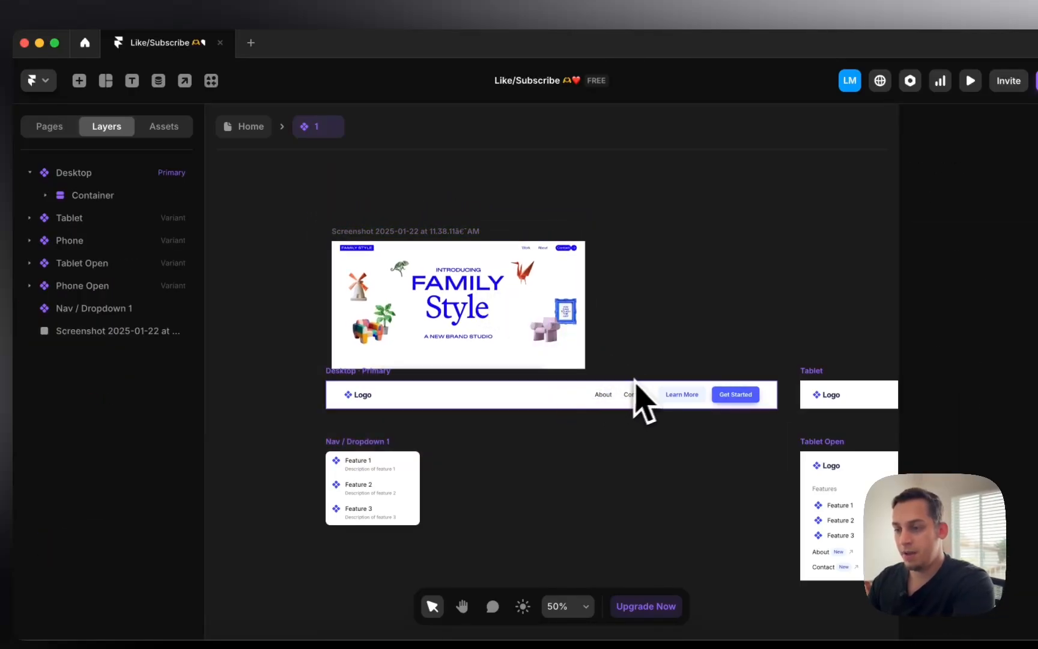
{"action": "left_click", "coordinate": [385, 475]}
{"action": "key", "text": "Delete"}
Delete the Feature 1–3 list and the Features heading from the Tablet Open variant
{"action": "scroll", "coordinate": [481, 469], "scroll_direction": "right", "scroll_amount": 3}
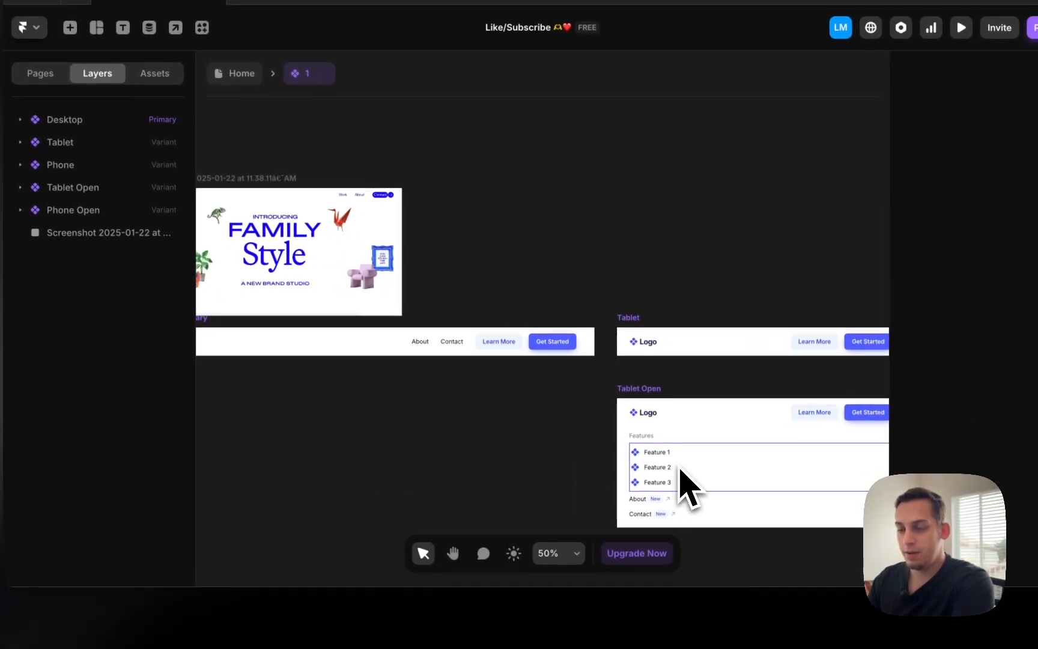
{"action": "left_click", "coordinate": [684, 472]}
{"action": "key", "text": "Delete"}
{"action": "left_click", "coordinate": [650, 438]}
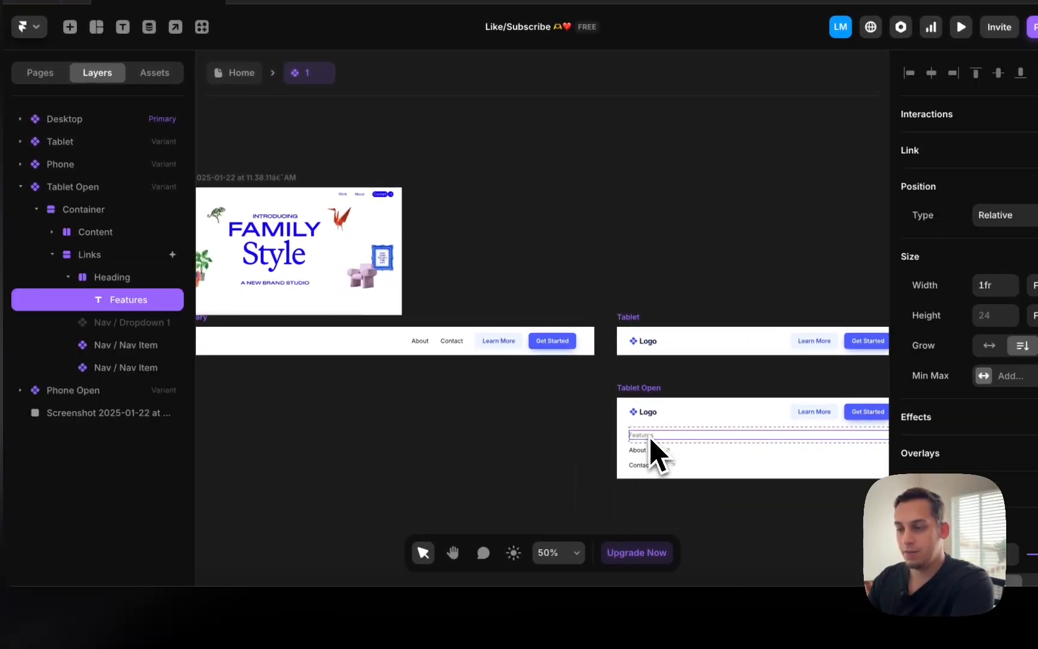
{"action": "key", "text": "Delete"}
Delete the Features heading and the Feature 1–3 list from the Phone Open variant
{"action": "scroll", "coordinate": [655, 441], "scroll_direction": "right", "scroll_amount": 5}
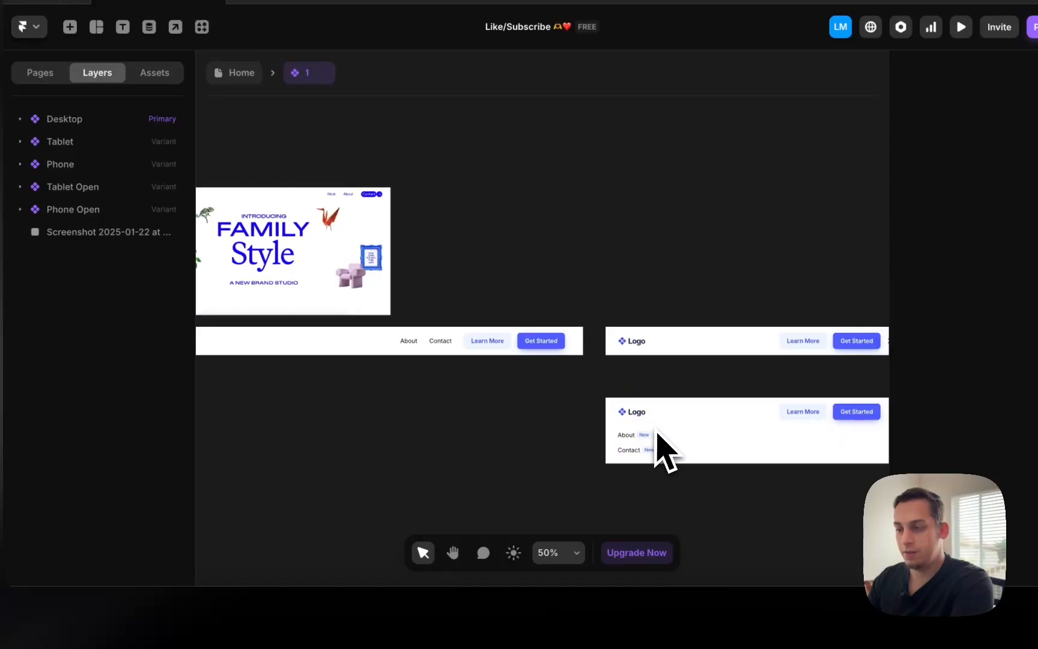
{"action": "left_click", "coordinate": [458, 447]}
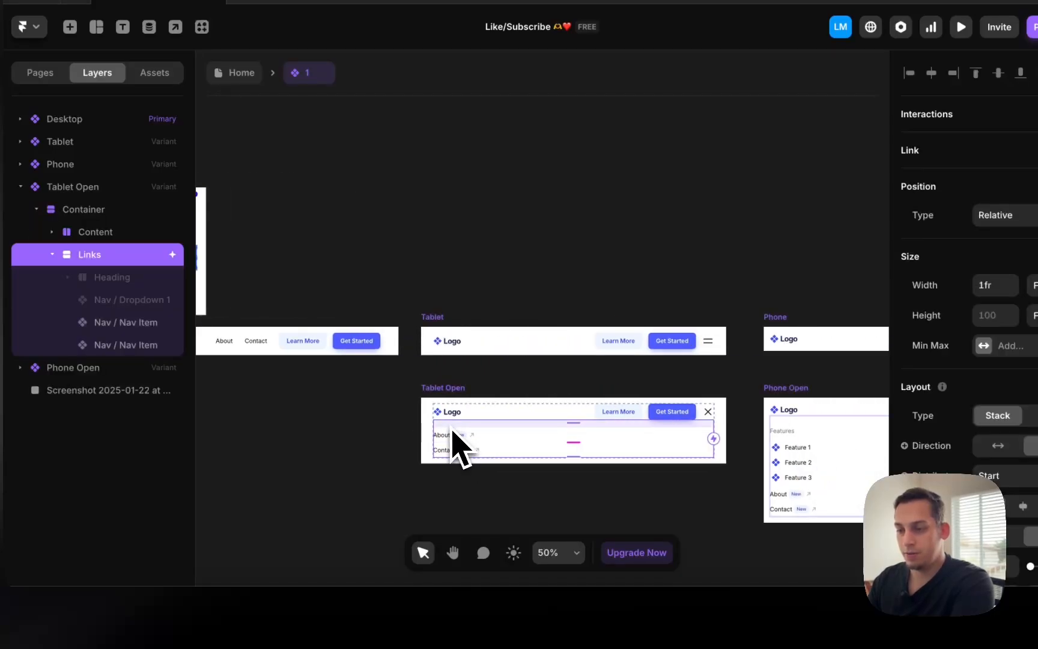
{"action": "scroll", "coordinate": [649, 444], "scroll_direction": "right", "scroll_amount": 3}
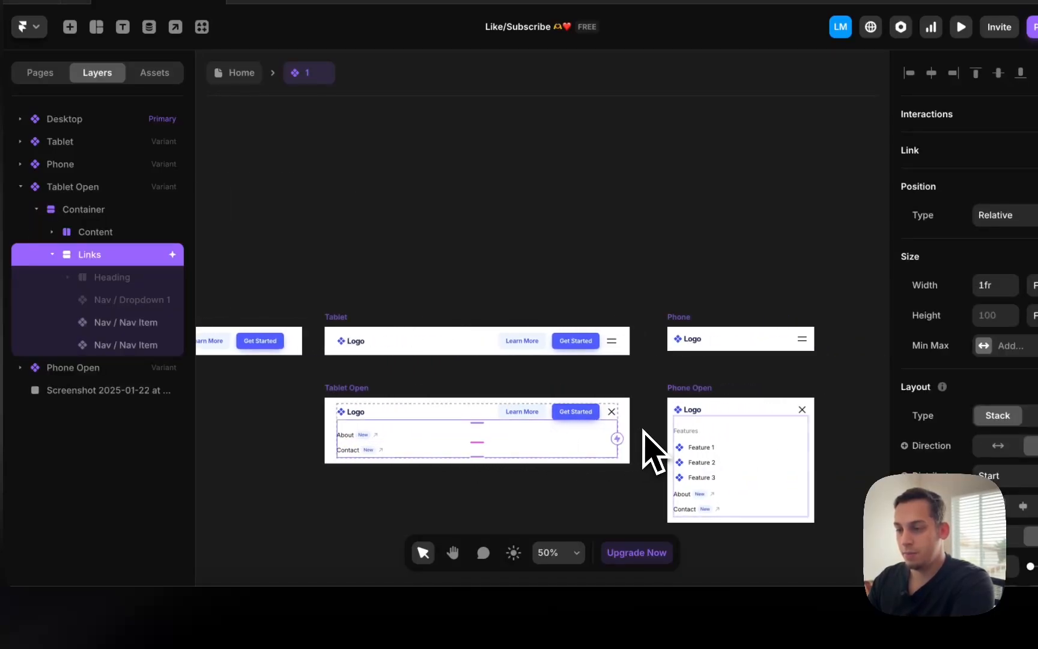
{"action": "left_click", "coordinate": [691, 439]}
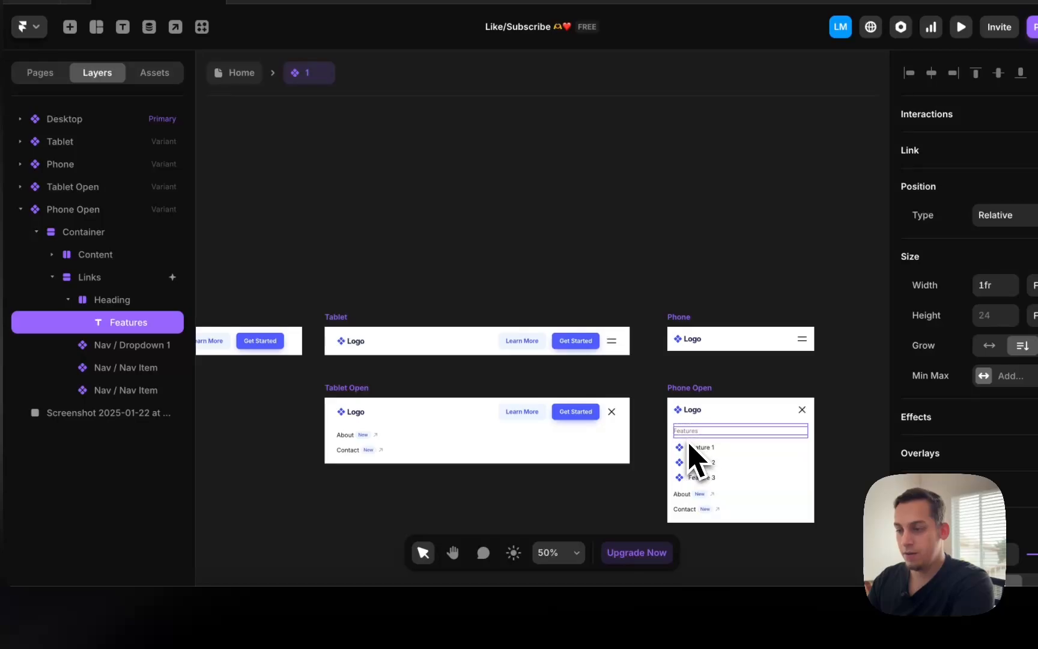
{"action": "key", "text": "Delete"}
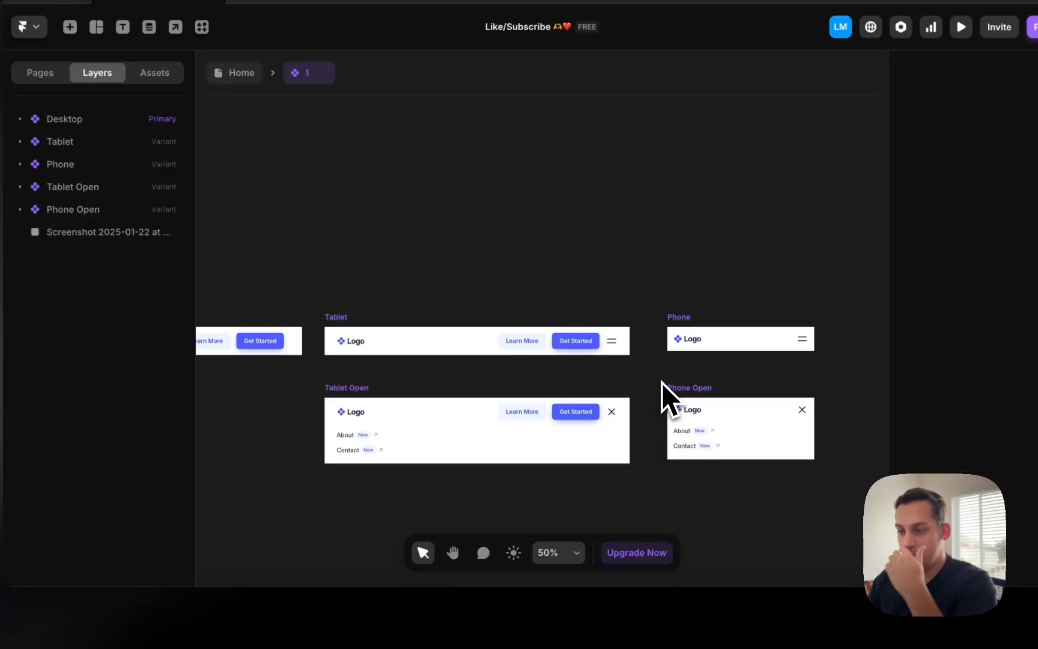
Replace the Desktop variant's logo text with "YOUTUBE TUTORIAL"
{"action": "scroll", "coordinate": [662, 382], "scroll_direction": "left", "scroll_amount": 10}
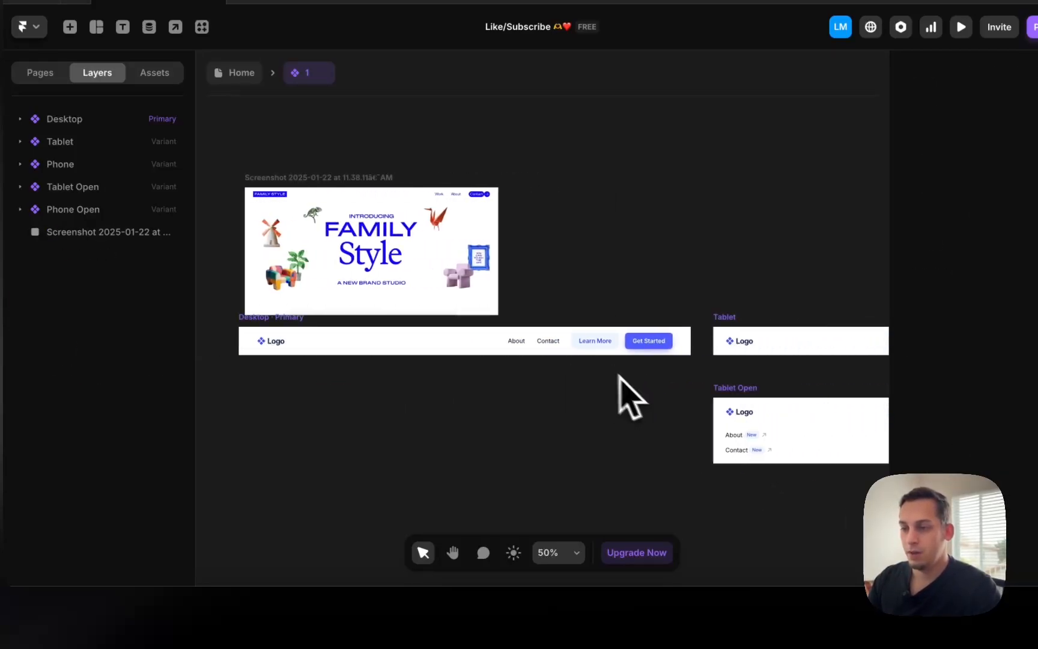
{"action": "scroll", "coordinate": [281, 347], "scroll_direction": "left", "scroll_amount": 1}
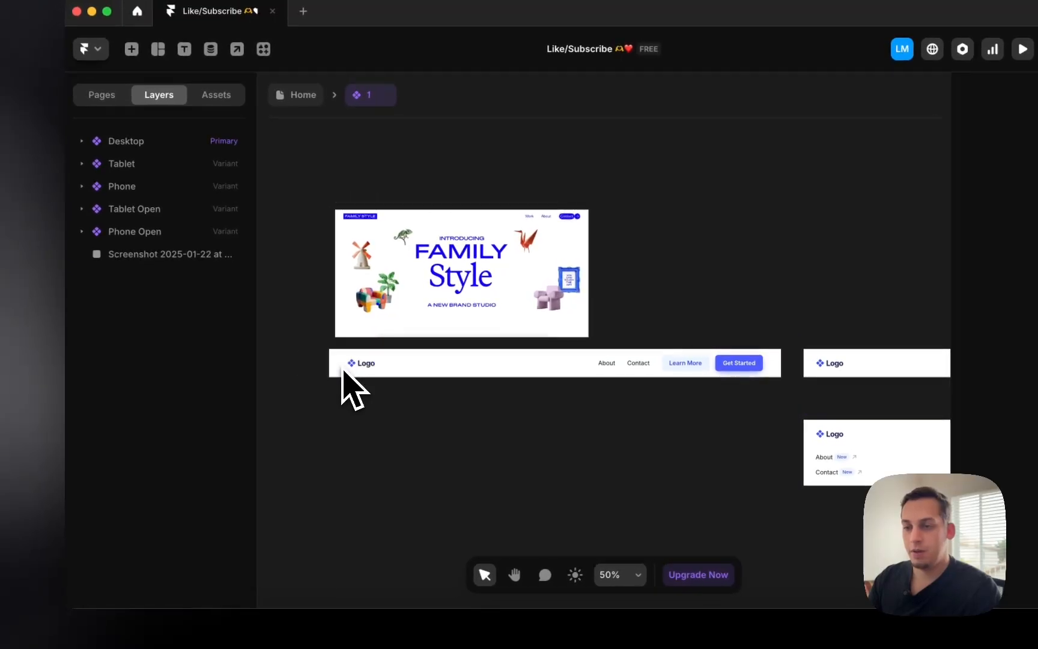
{"action": "left_click", "coordinate": [378, 368]}
{"action": "scroll", "coordinate": [376, 370], "scroll_direction": "up", "scroll_amount": 5, "text": "ctrl"}
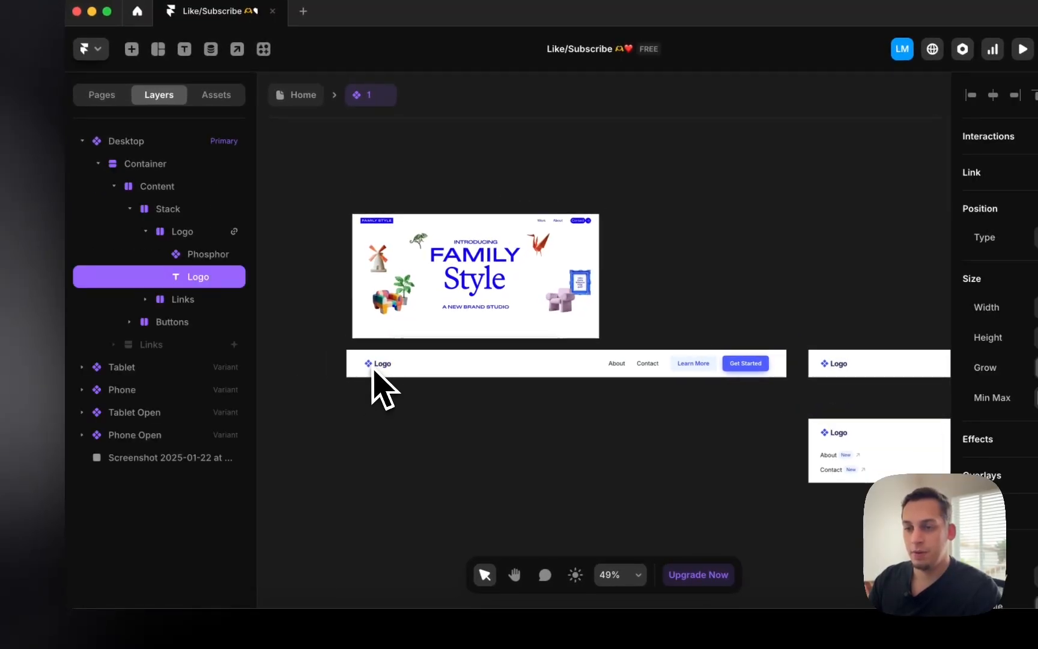
{"action": "scroll", "coordinate": [373, 369], "scroll_direction": "up", "scroll_amount": 3, "text": "ctrl"}
{"action": "scroll", "coordinate": [375, 325], "scroll_direction": "down", "scroll_amount": 3}
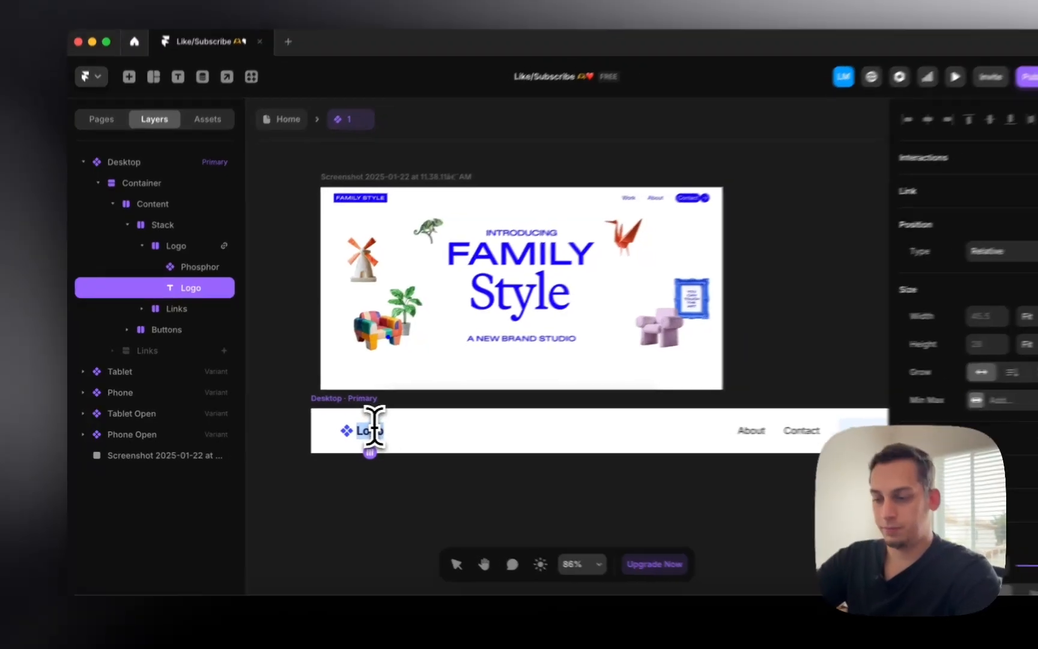
{"action": "type", "text": "YOUTUBE TU"}
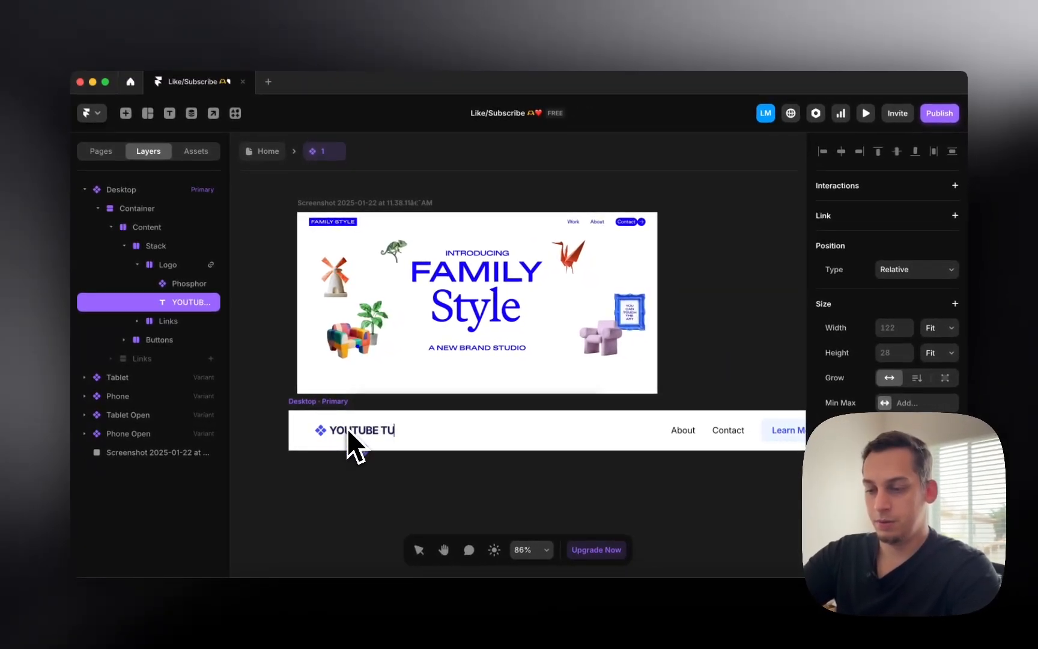
{"action": "type", "text": "TORIAL"}
{"action": "key", "text": "Escape"}
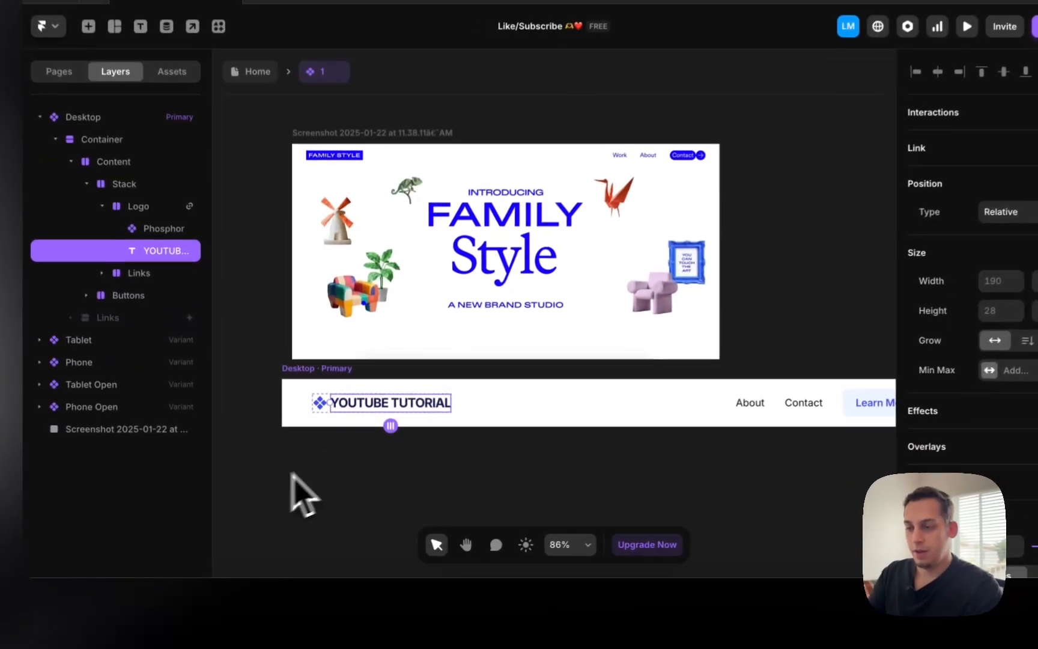
Reduce the logo text's font size and set its weight to Medium
{"action": "scroll", "coordinate": [989, 505], "scroll_direction": "down", "scroll_amount": 5}
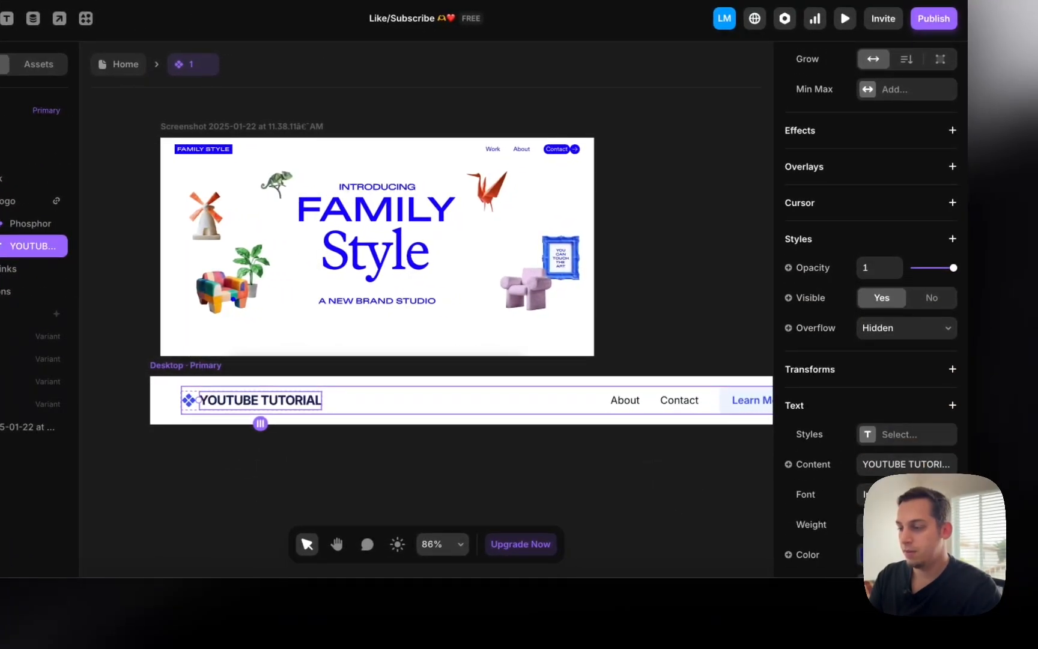
{"action": "scroll", "coordinate": [871, 306], "scroll_direction": "down", "scroll_amount": 3}
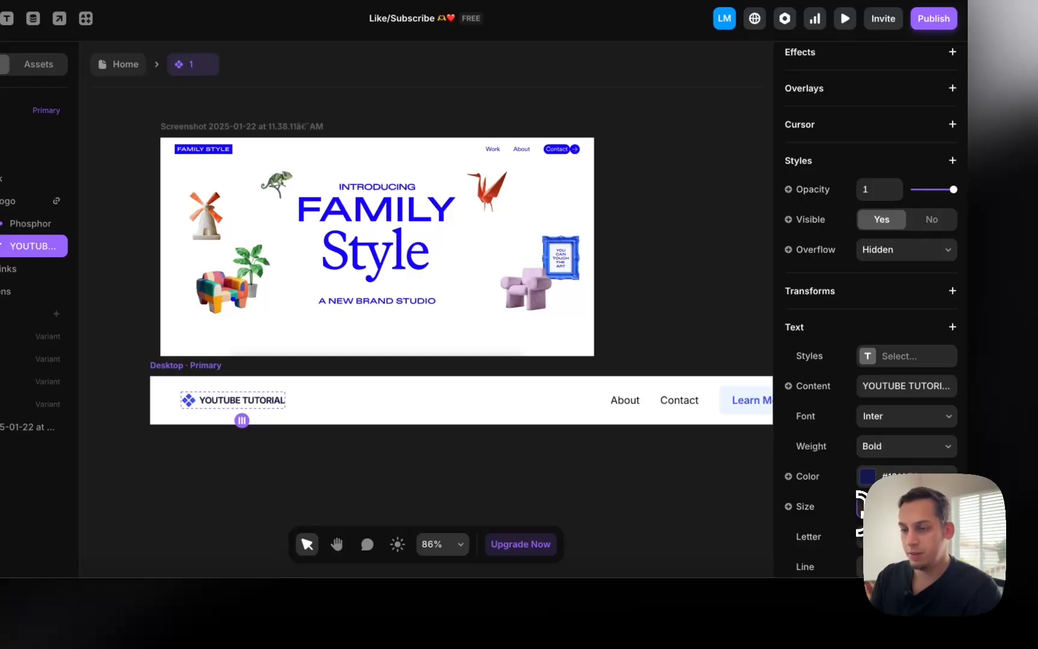
{"action": "left_click", "coordinate": [882, 447]}
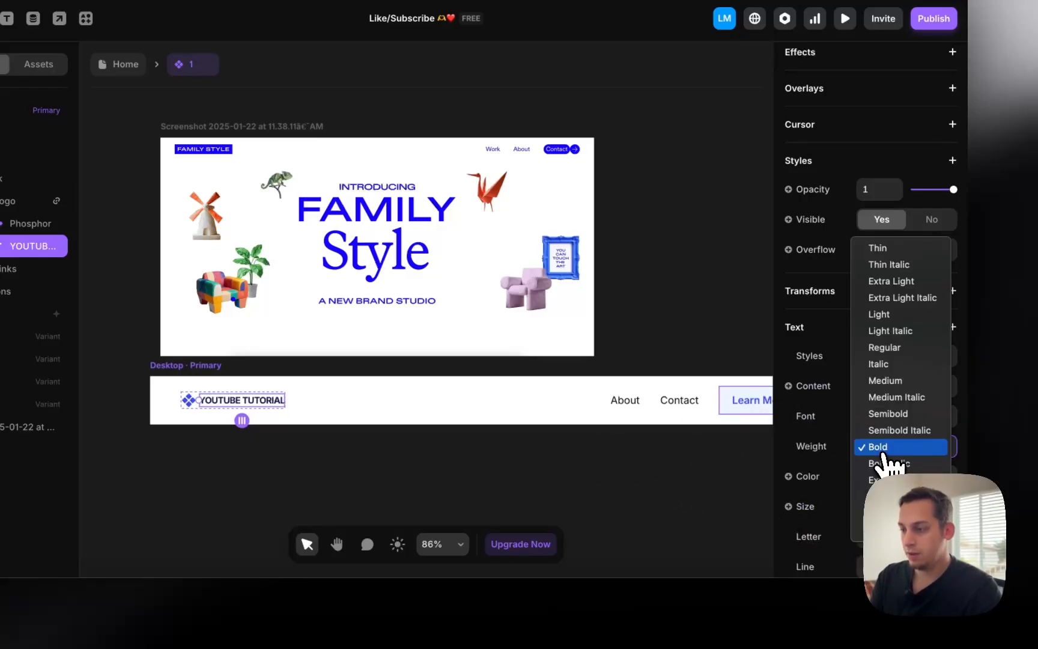
{"action": "left_click", "coordinate": [882, 388]}
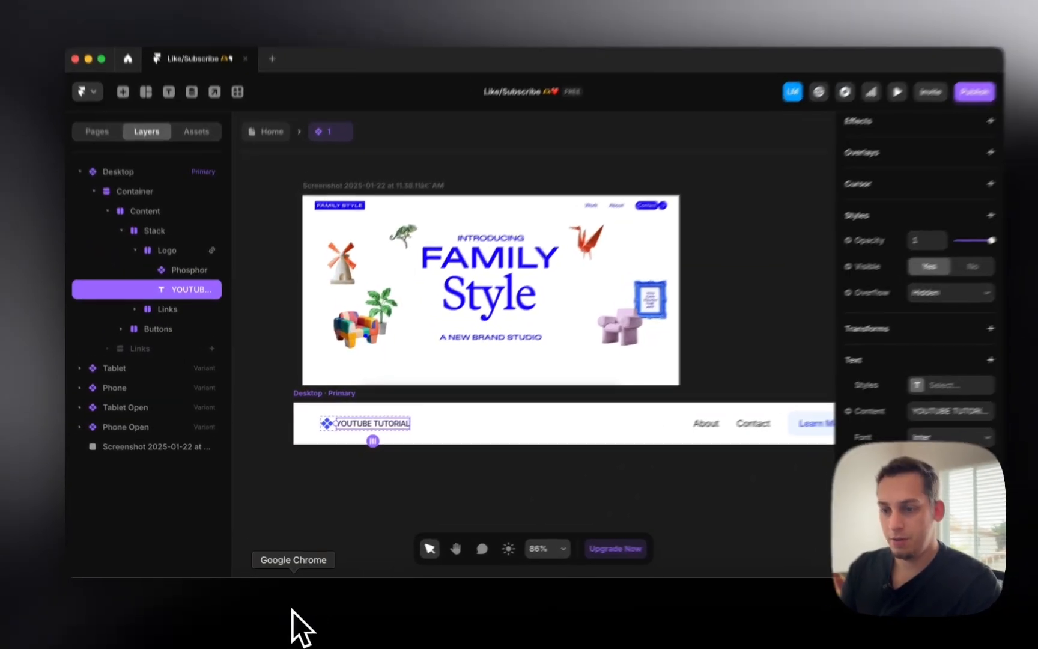
Switch to Chrome and open the developer tools on the Family Style homepage to inspect its elements
{"action": "left_click", "coordinate": [297, 595]}
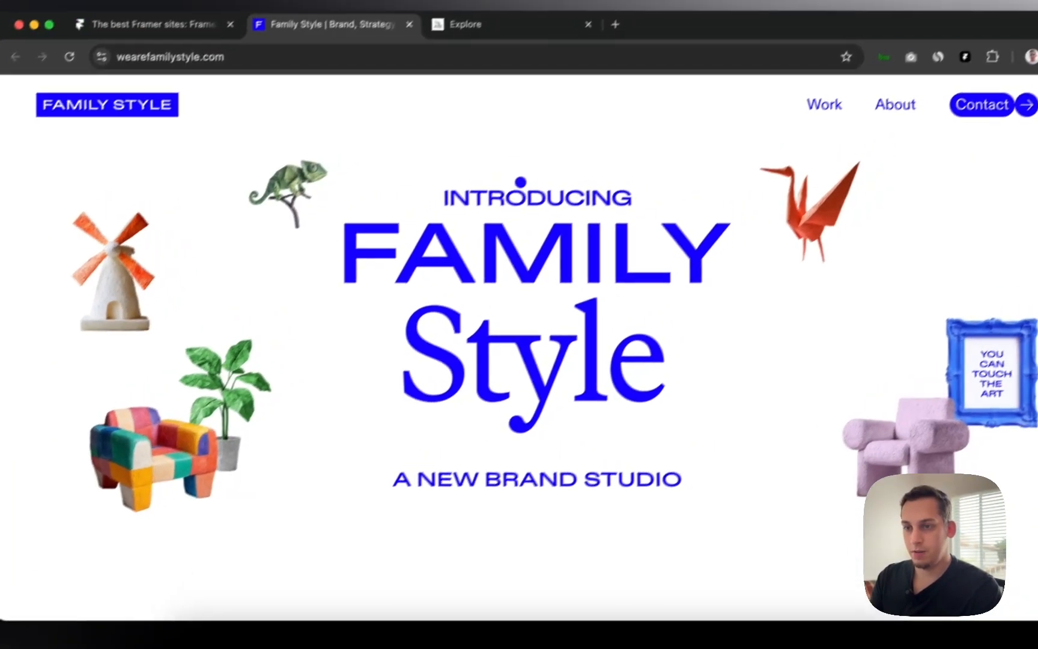
{"action": "right_click", "coordinate": [437, 184]}
{"action": "left_click", "coordinate": [485, 426]}
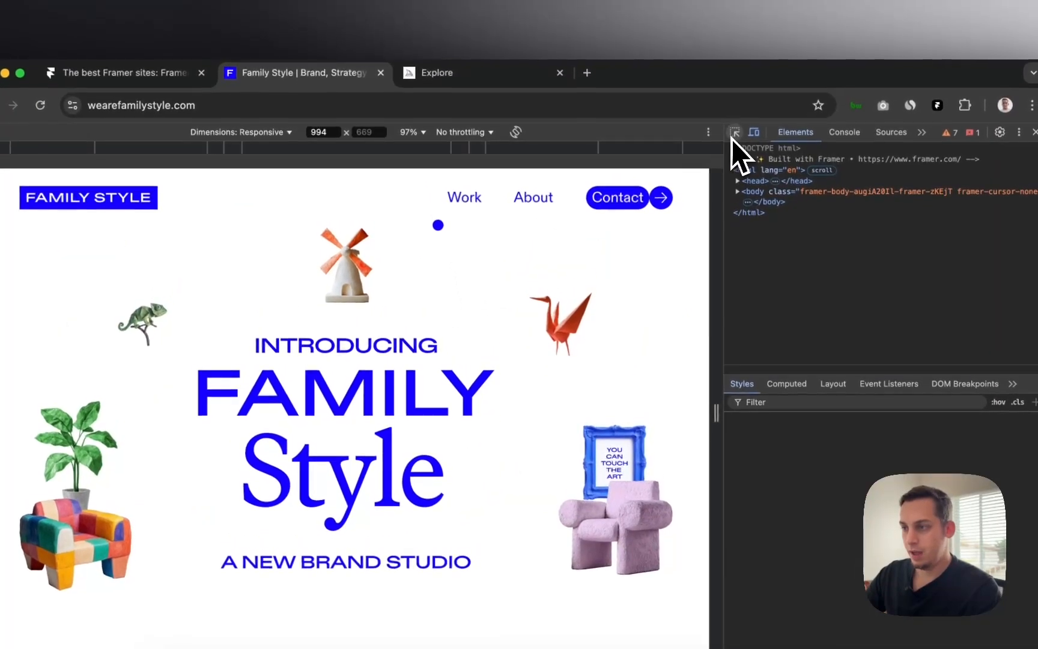
Inspect the INTRODUCING heading's font details on the Family Style homepage and switch back to Framer
{"action": "left_click", "coordinate": [740, 103]}
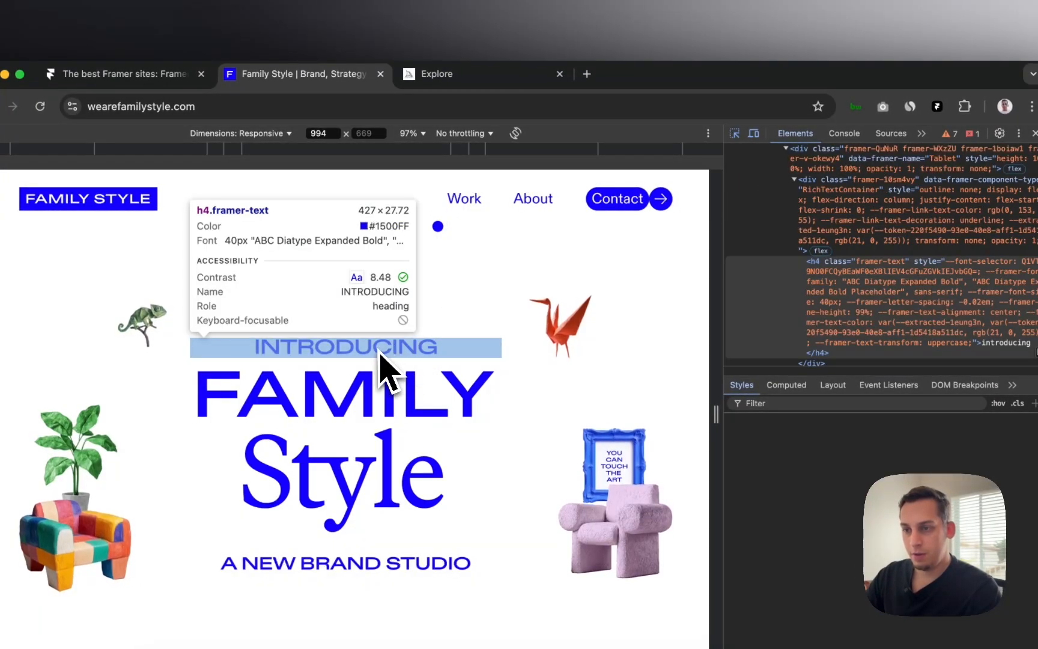
{"action": "left_click", "coordinate": [330, 355]}
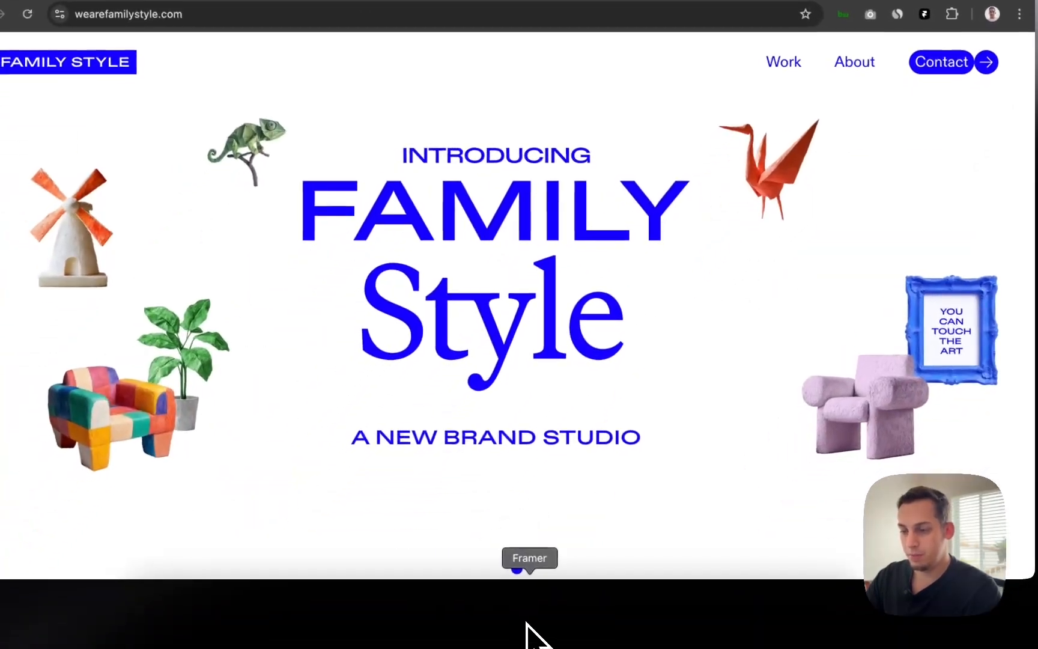
{"action": "left_click", "coordinate": [528, 613]}
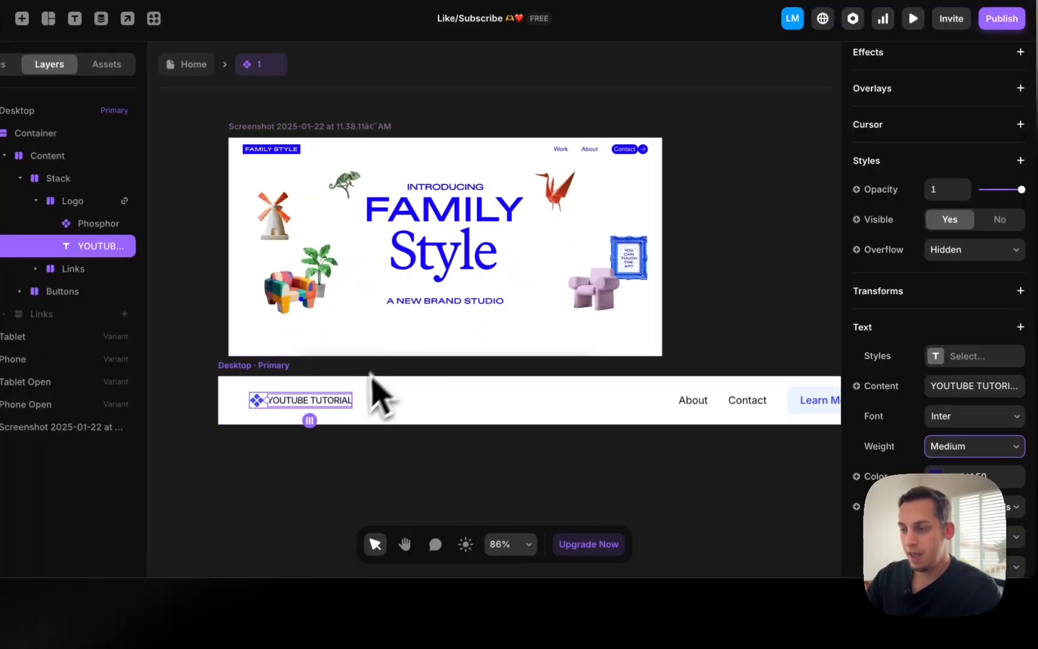
Search the font library for the homepage's Diatype font for the logo text, trying "abc" and "diaty"
{"action": "left_click", "coordinate": [938, 356]}
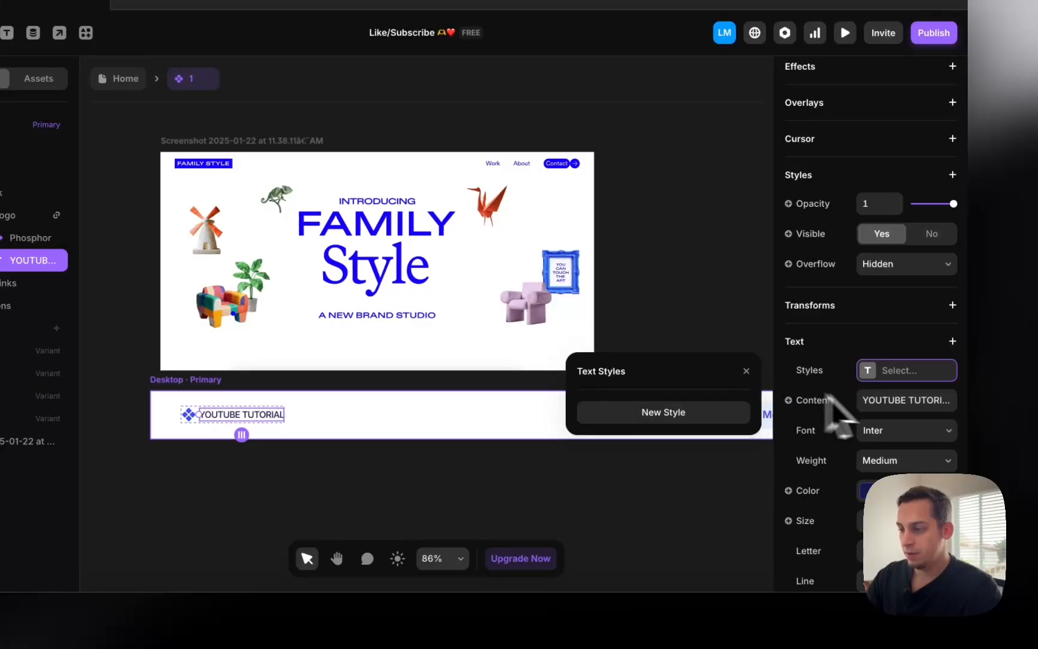
{"action": "left_click", "coordinate": [889, 434]}
{"action": "type", "text": "abc"}
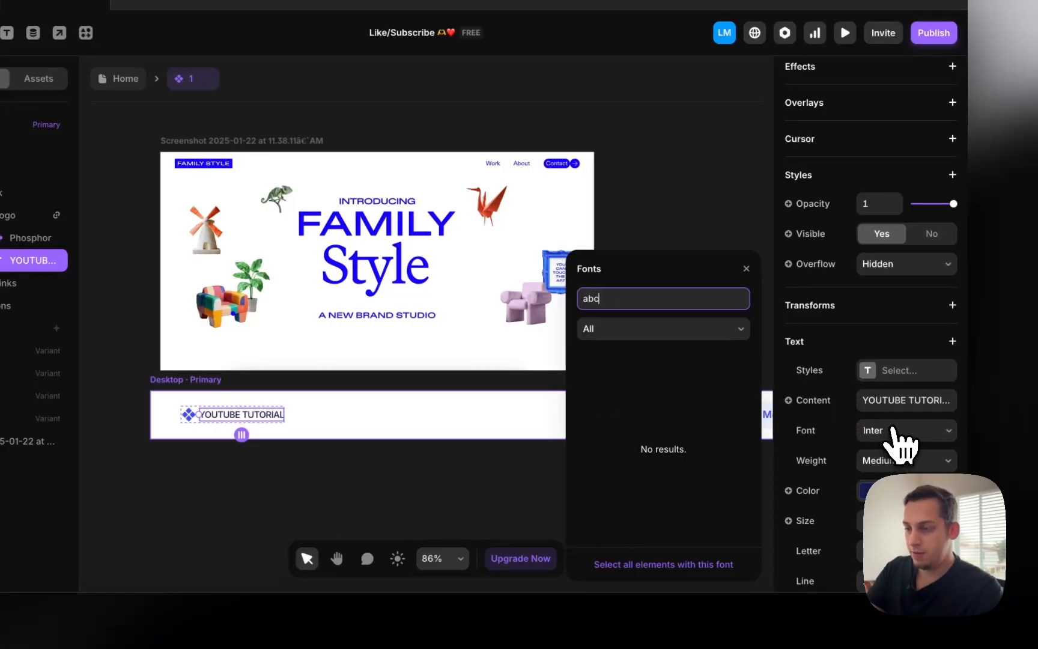
{"action": "key", "text": "BackSpace"}
{"action": "key", "text": "BackSpace"}
{"action": "key", "text": "BackSpace"}
{"action": "type", "text": "dya"}
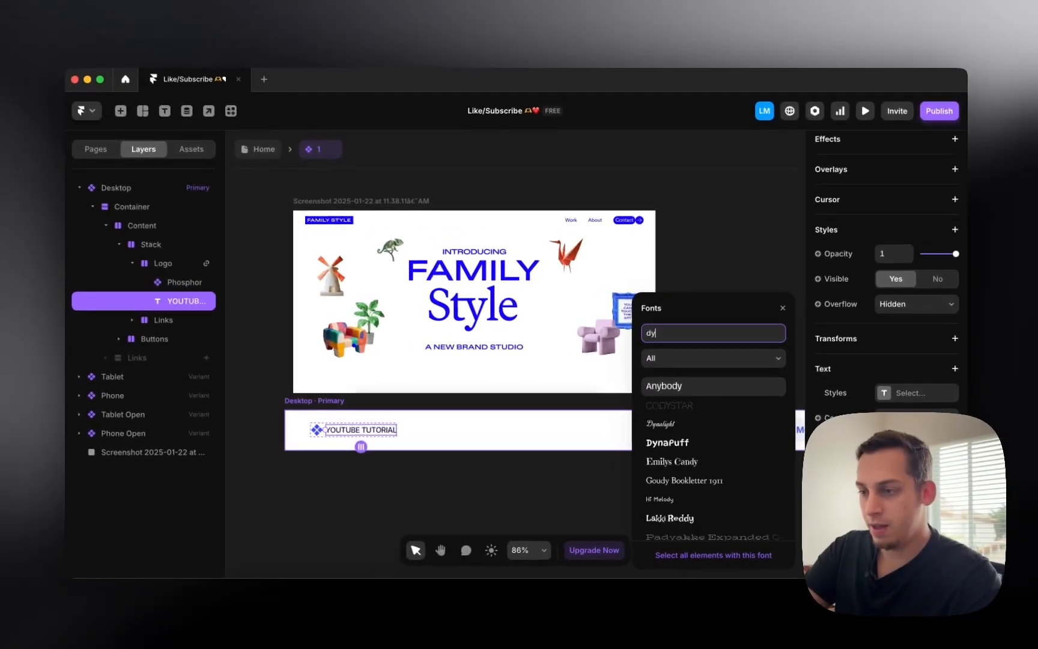
{"action": "key", "text": "BackSpace"}
{"action": "key", "text": "BackSpace"}
{"action": "type", "text": "iaty"}
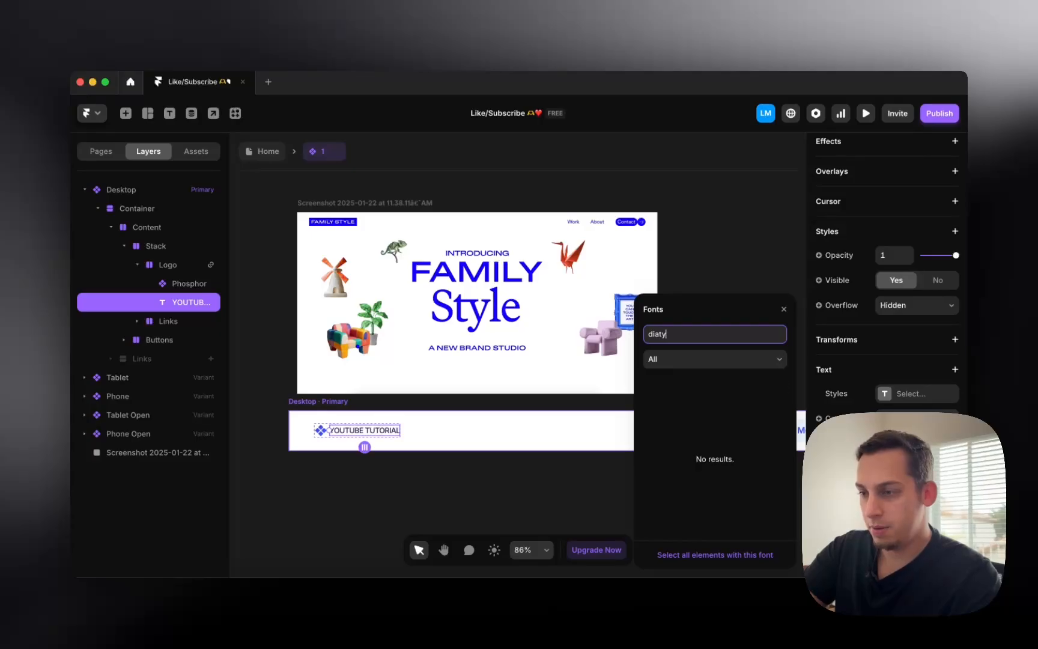
{"action": "key", "text": "BackSpace"}
{"action": "key", "text": "BackSpace"}
{"action": "key", "text": "BackSpace"}
{"action": "key", "text": "BackSpace"}
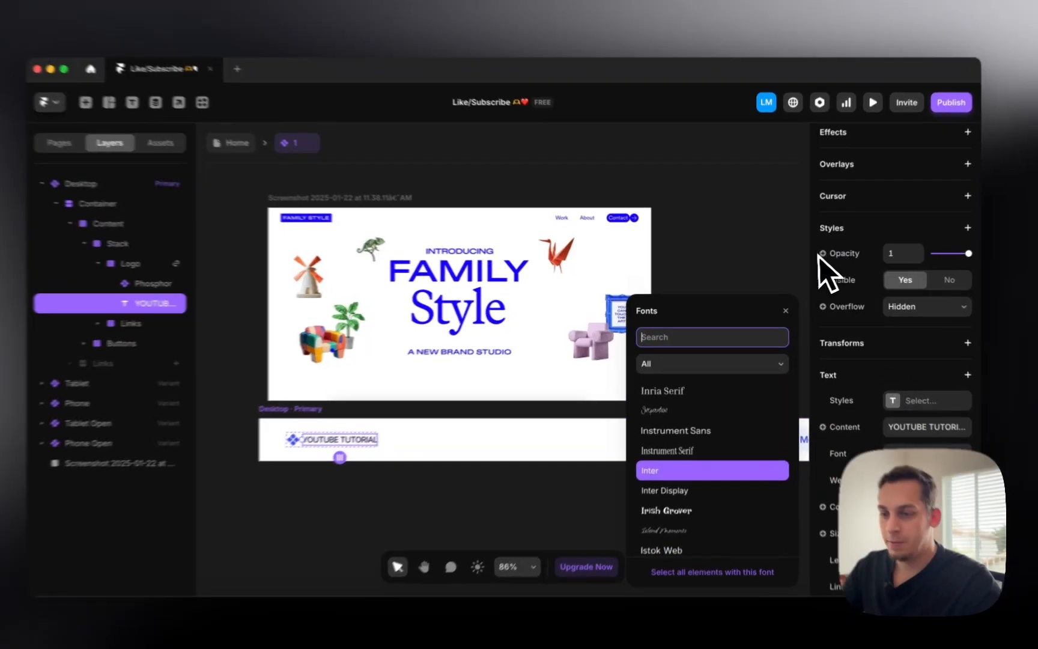
{"action": "left_click", "coordinate": [727, 265]}
Delete the Phosphor icon beside the YOUTUBE TUTORIAL text in the Desktop variant's logo
{"action": "left_click", "coordinate": [371, 432]}
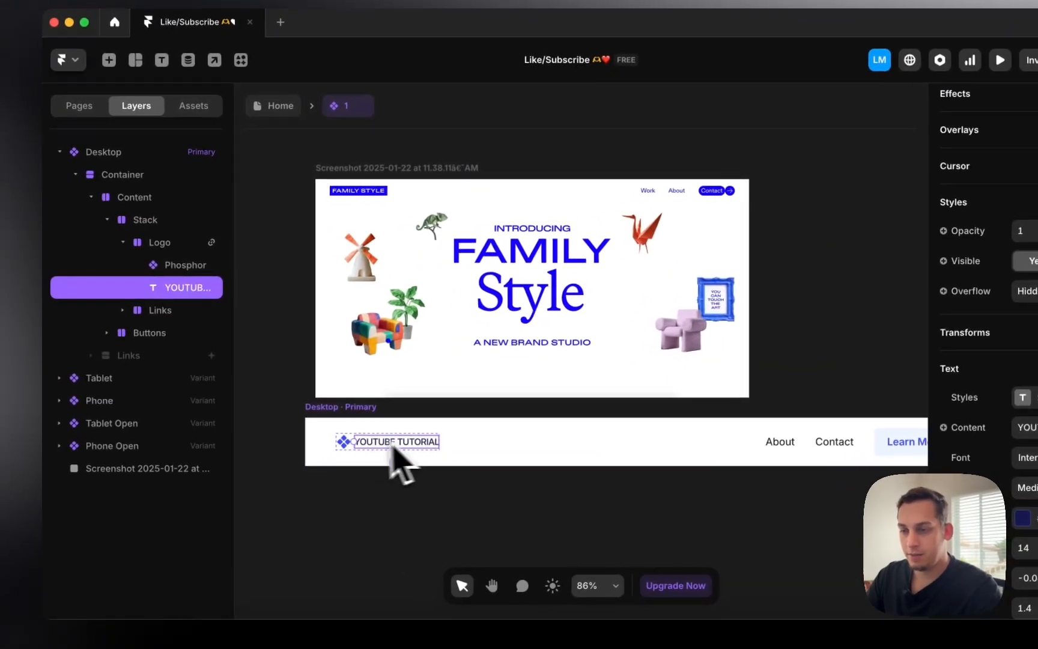
{"action": "left_click", "coordinate": [344, 443]}
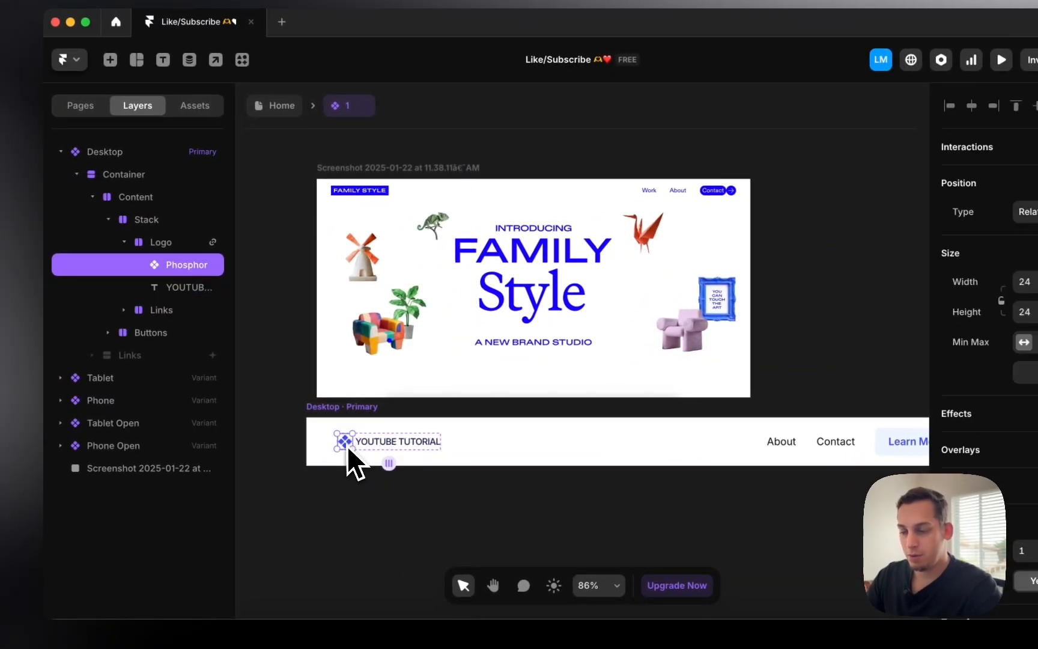
{"action": "key", "text": "Delete"}
{"action": "left_click", "coordinate": [344, 445]}
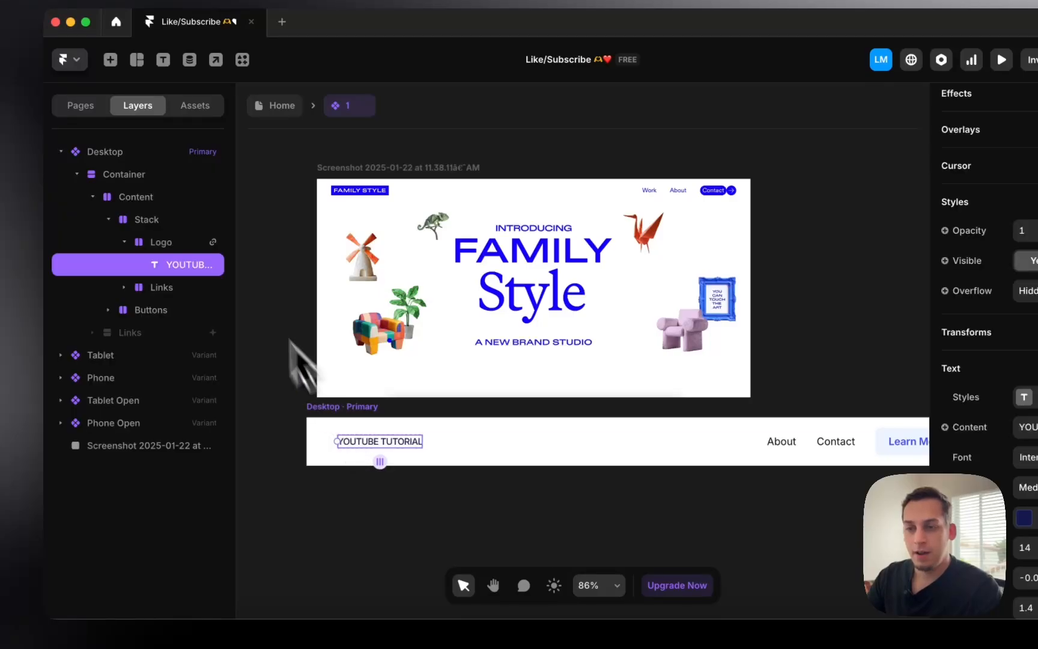
Set the Logo stack's padding to 5 at top and bottom and 10 on the left and right
{"action": "left_click", "coordinate": [192, 247]}
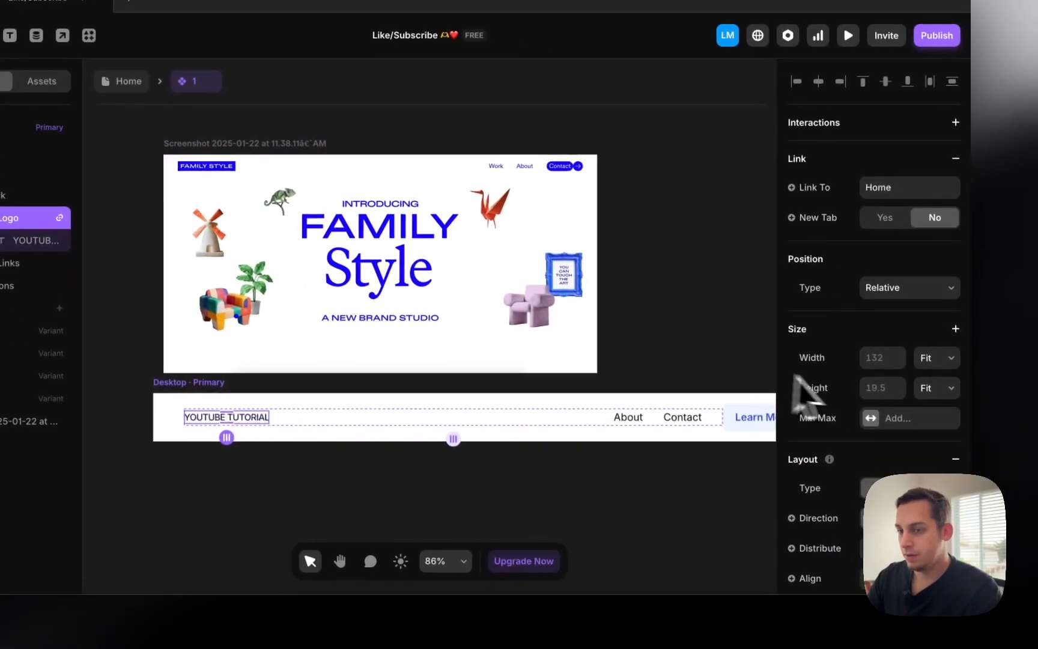
{"action": "scroll", "coordinate": [950, 388], "scroll_direction": "down", "scroll_amount": 5}
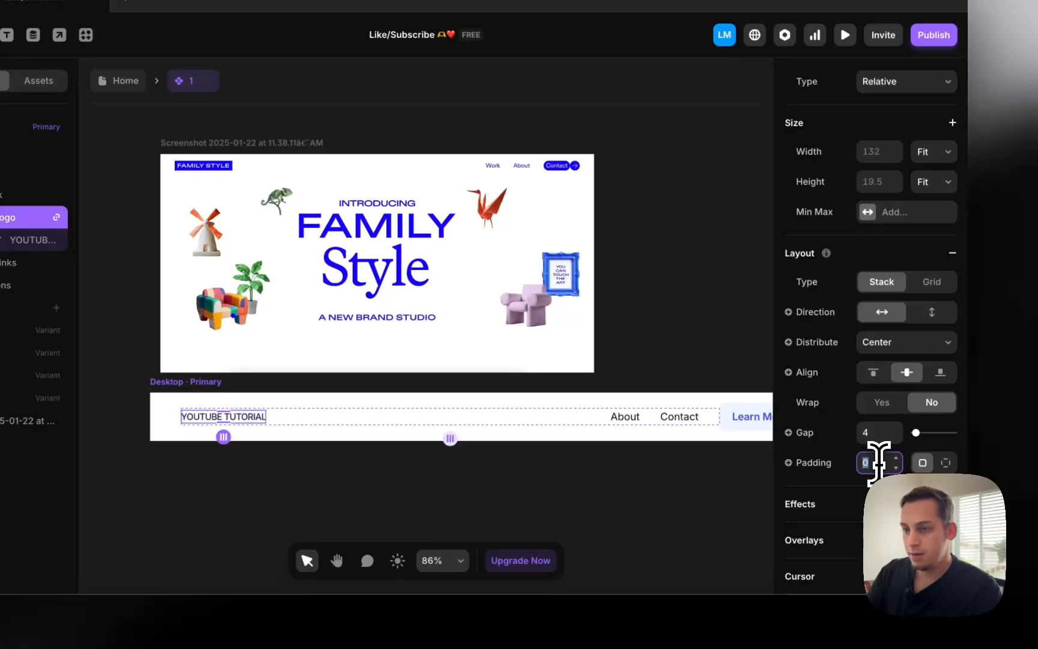
{"action": "type", "text": "10"}
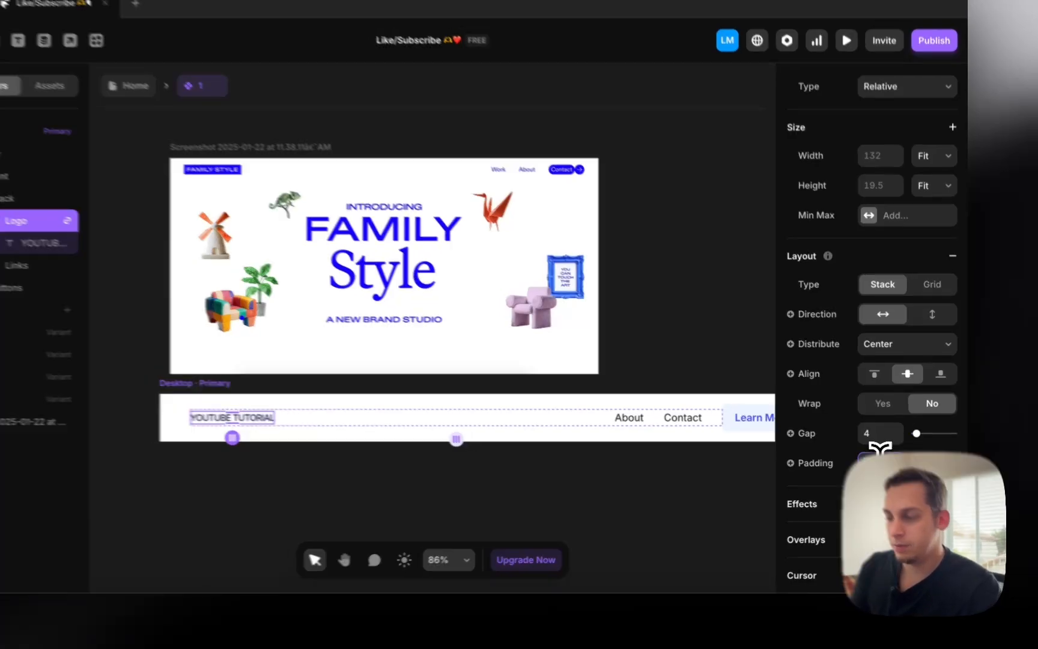
{"action": "key", "text": "Return"}
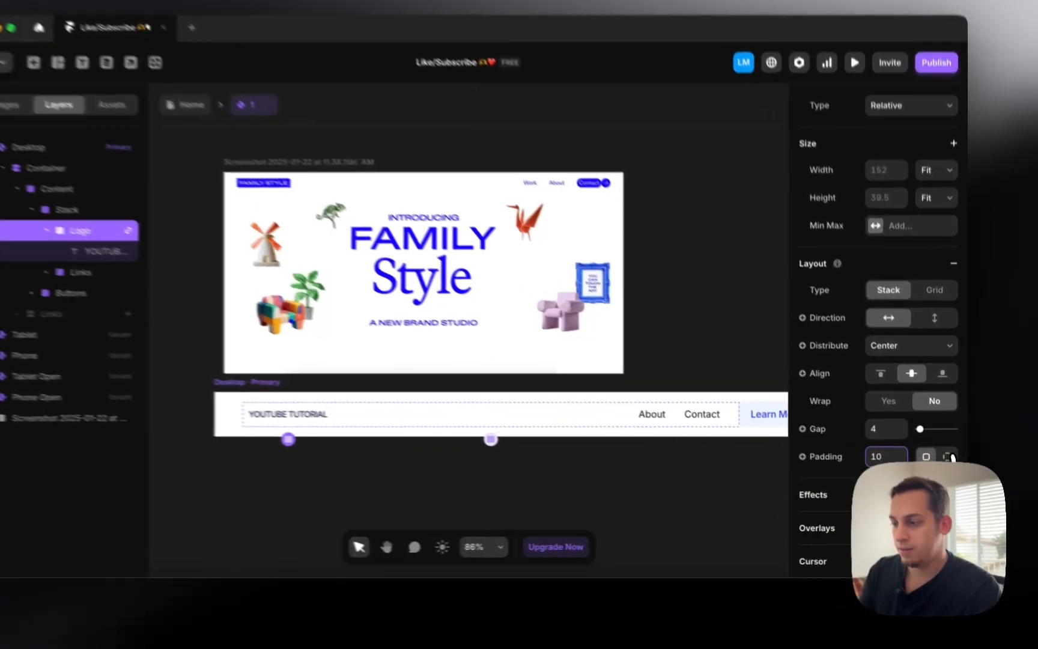
{"action": "left_click", "coordinate": [950, 468]}
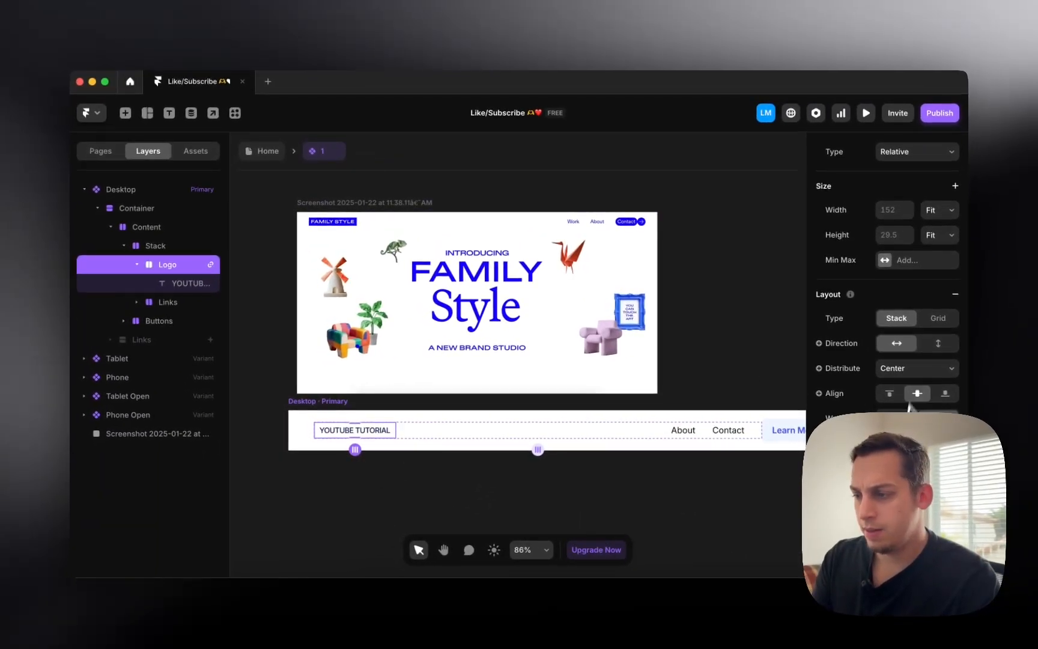
Fill the Logo stack with the blue sampled from the FAMILY STYLE logo in the reference screenshot
{"action": "scroll", "coordinate": [887, 300], "scroll_direction": "down", "scroll_amount": 5}
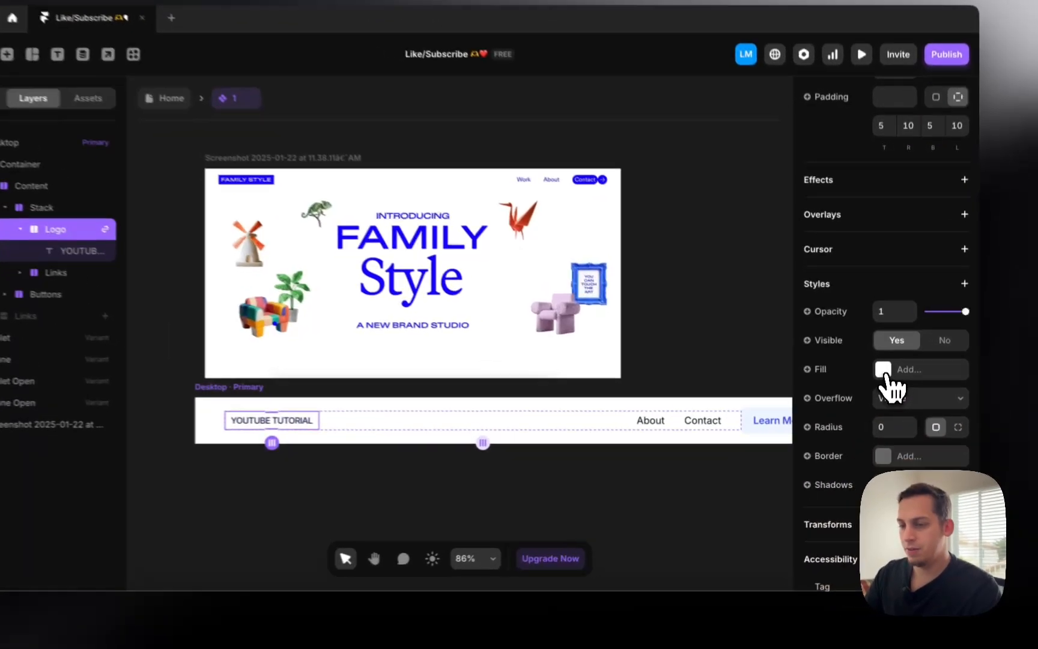
{"action": "left_click", "coordinate": [895, 386]}
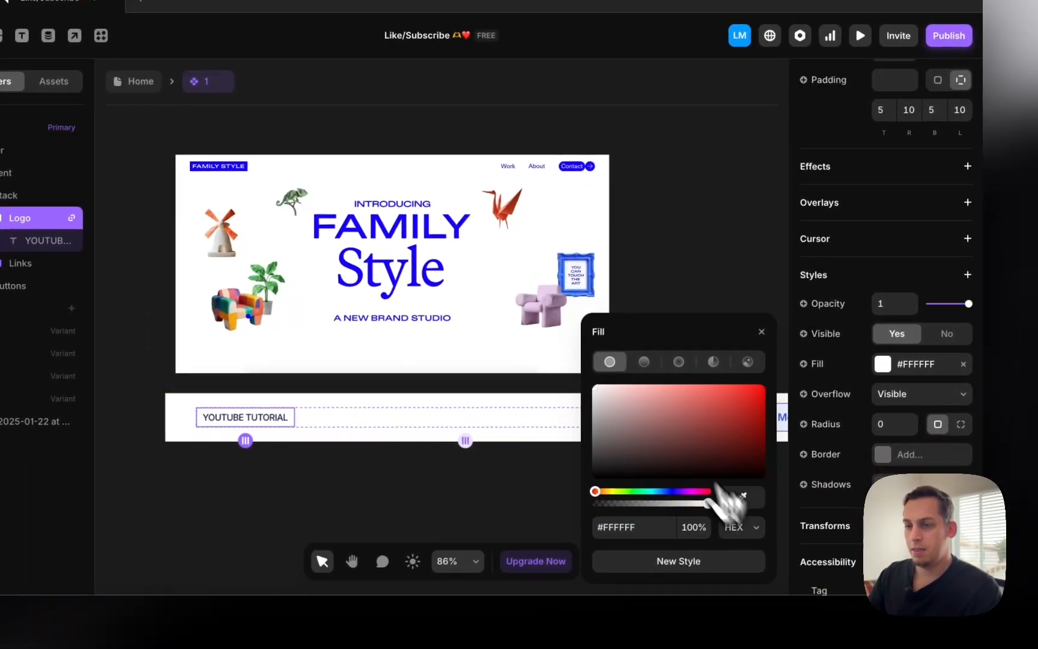
{"action": "left_click", "coordinate": [743, 495]}
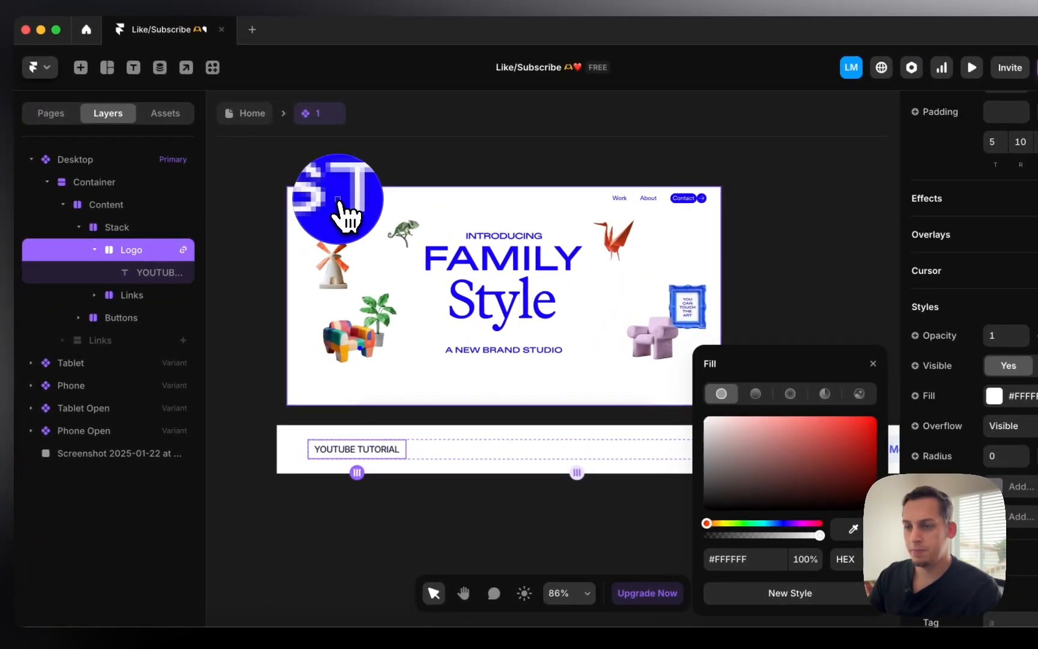
{"action": "left_click", "coordinate": [338, 200]}
{"action": "left_click", "coordinate": [266, 402]}
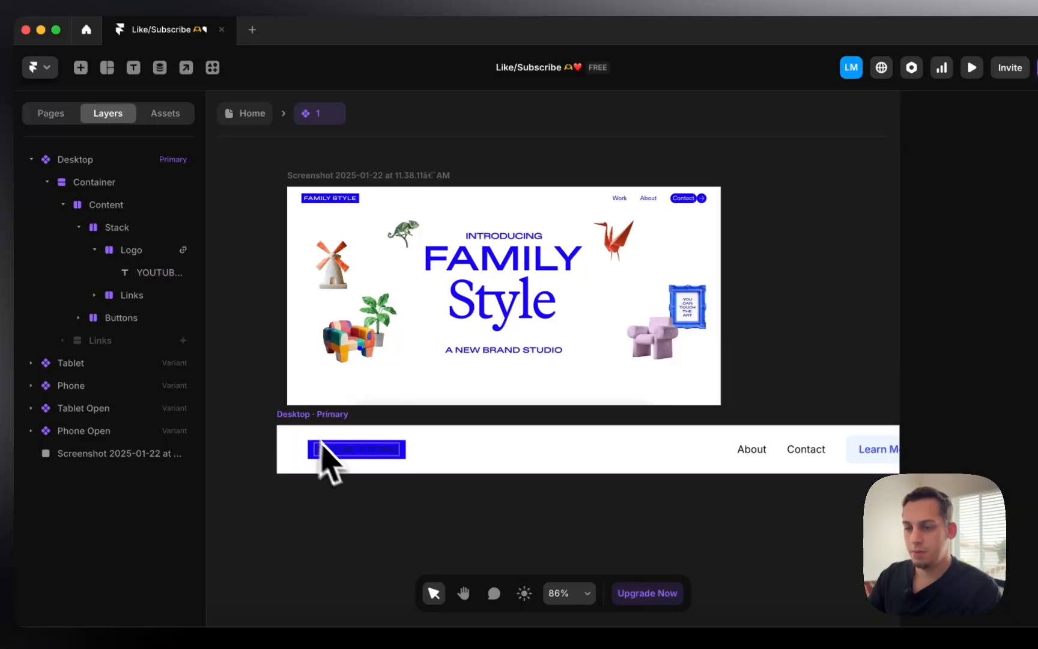
Change the YOUTUBE TUTORIAL logo text's color to white (#FFFFFF)
{"action": "left_click", "coordinate": [340, 452], "text": "super"}
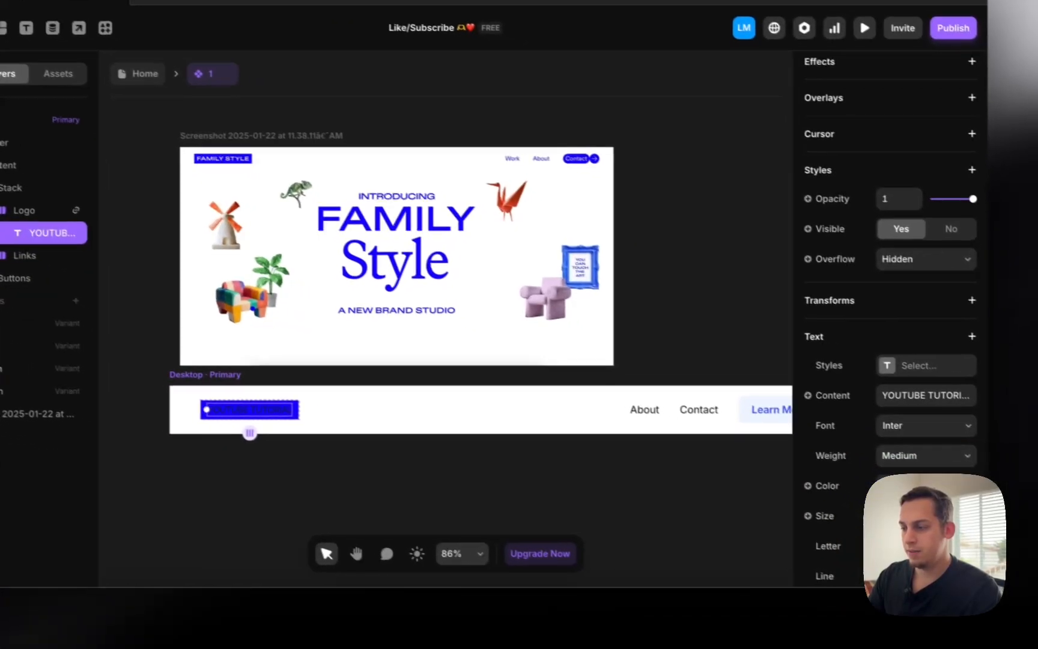
{"action": "left_click", "coordinate": [889, 485]}
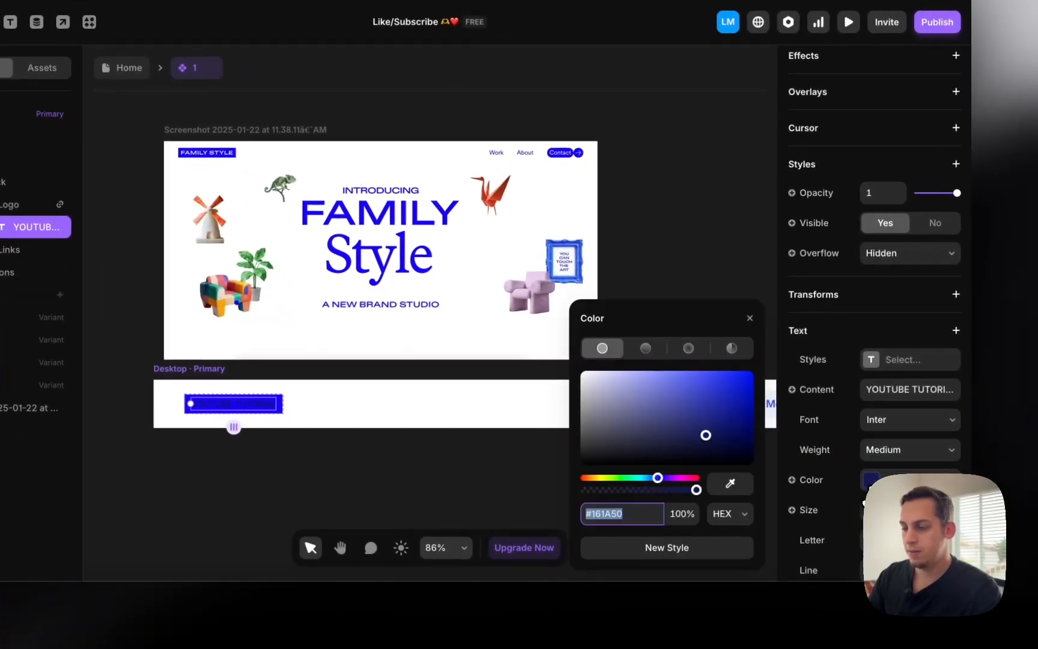
{"action": "left_click_drag", "start_coordinate": [705, 433], "coordinate": [480, 316]}
{"action": "left_click", "coordinate": [424, 462]}
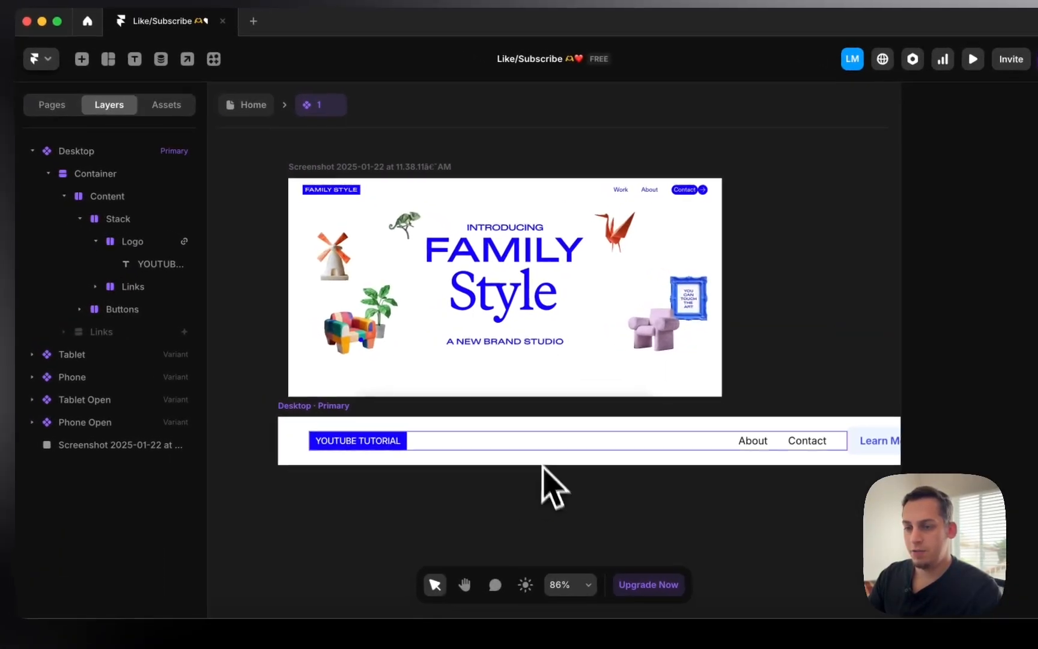
Compare the logo with the reference screenshot and change the YOUTUBE TUTORIAL text's font to Hubot Sans
{"action": "scroll", "coordinate": [316, 197], "scroll_direction": "up", "scroll_amount": 5}
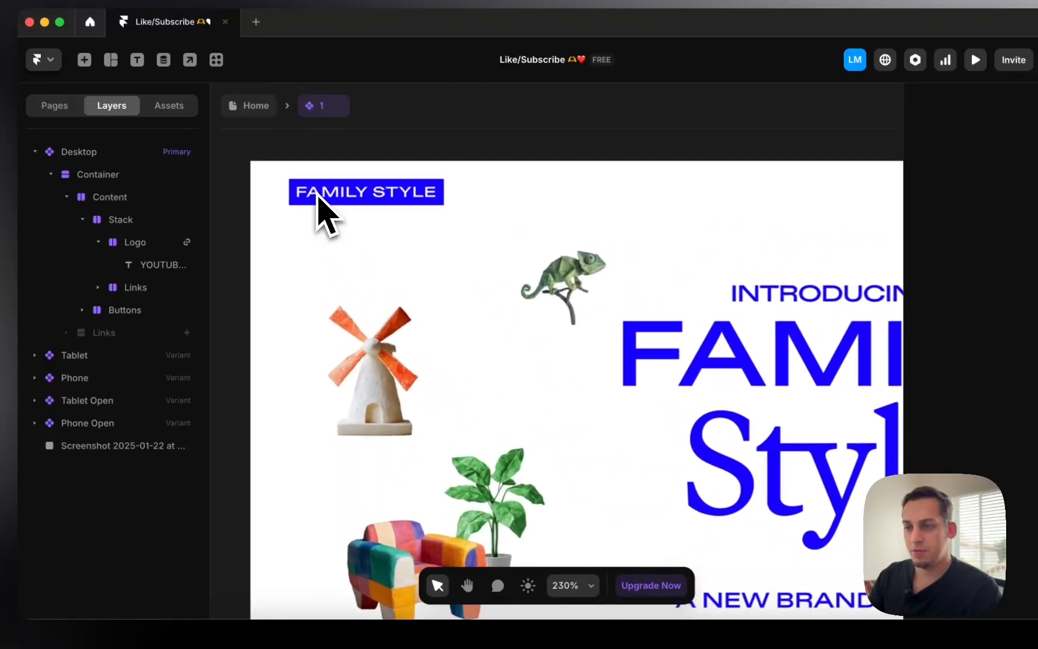
{"action": "scroll", "coordinate": [360, 228], "scroll_direction": "down", "scroll_amount": 10}
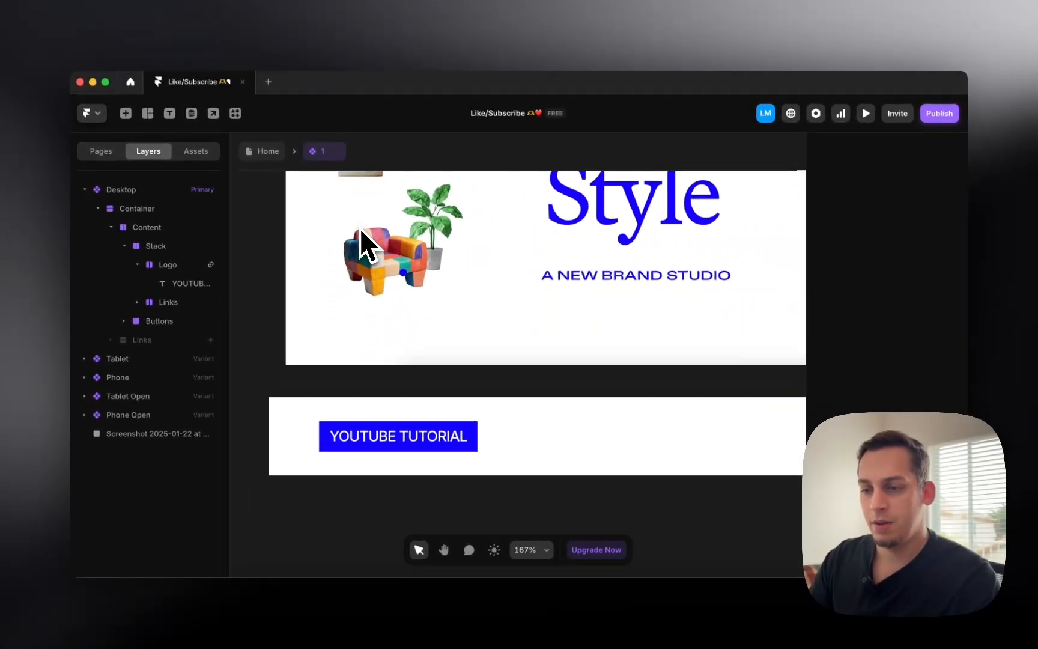
{"action": "left_click", "coordinate": [384, 353]}
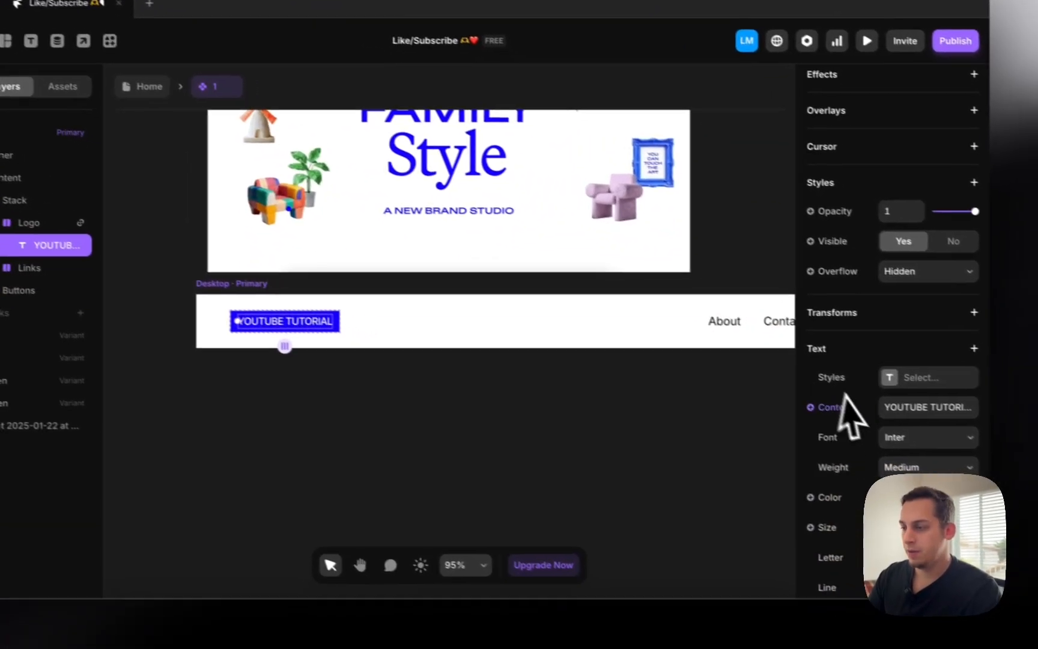
{"action": "left_click", "coordinate": [898, 444]}
{"action": "scroll", "coordinate": [661, 469], "scroll_direction": "down", "scroll_amount": 2}
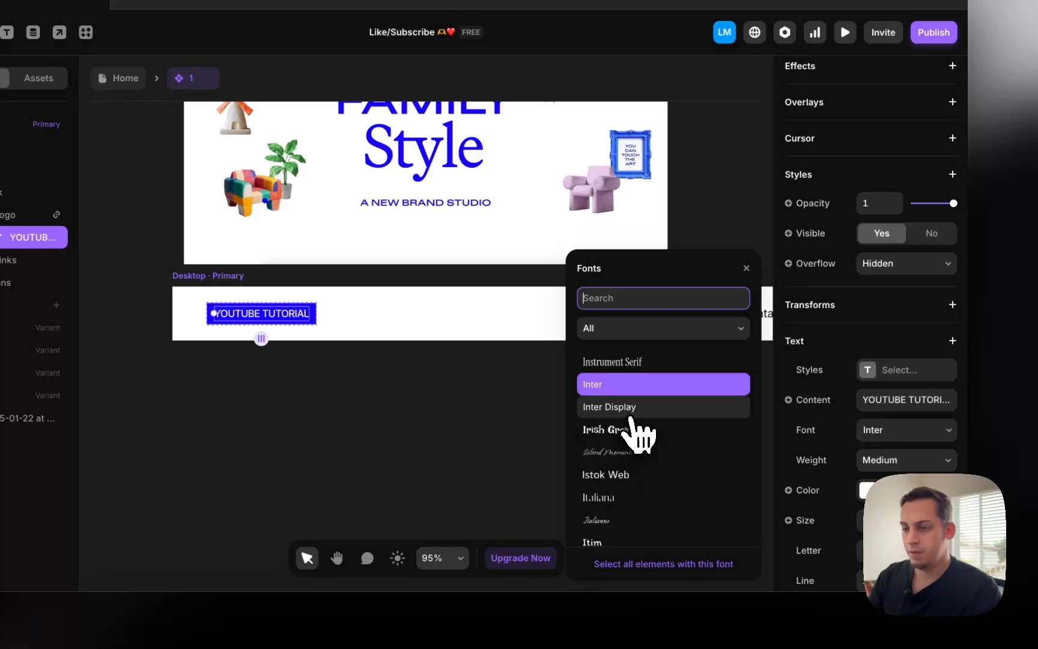
{"action": "scroll", "coordinate": [639, 432], "scroll_direction": "up", "scroll_amount": 4}
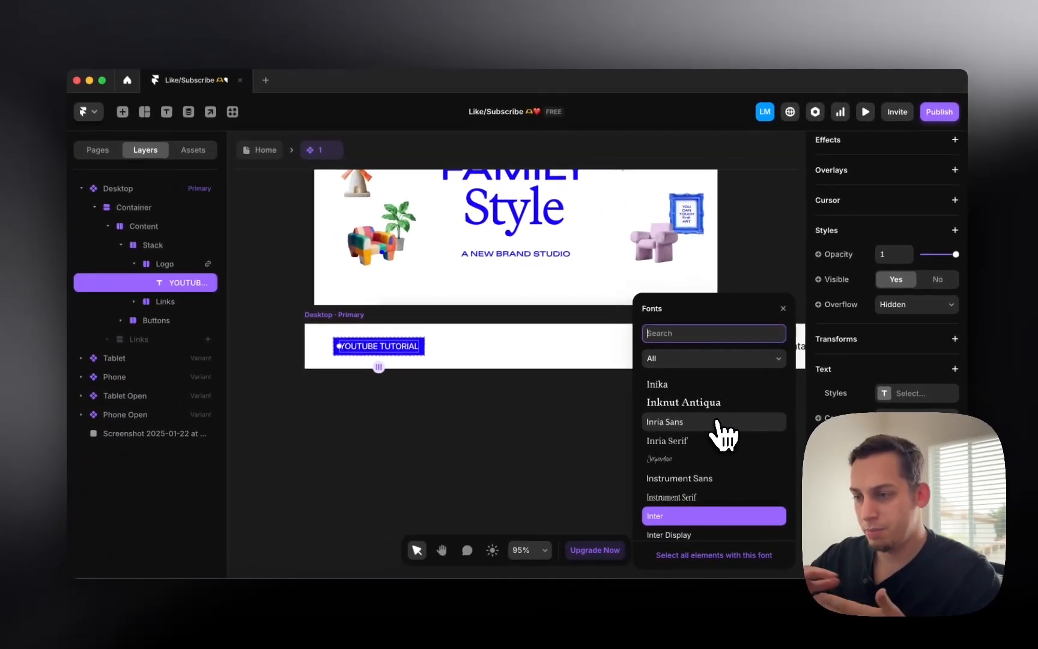
{"action": "scroll", "coordinate": [727, 435], "scroll_direction": "up", "scroll_amount": 4}
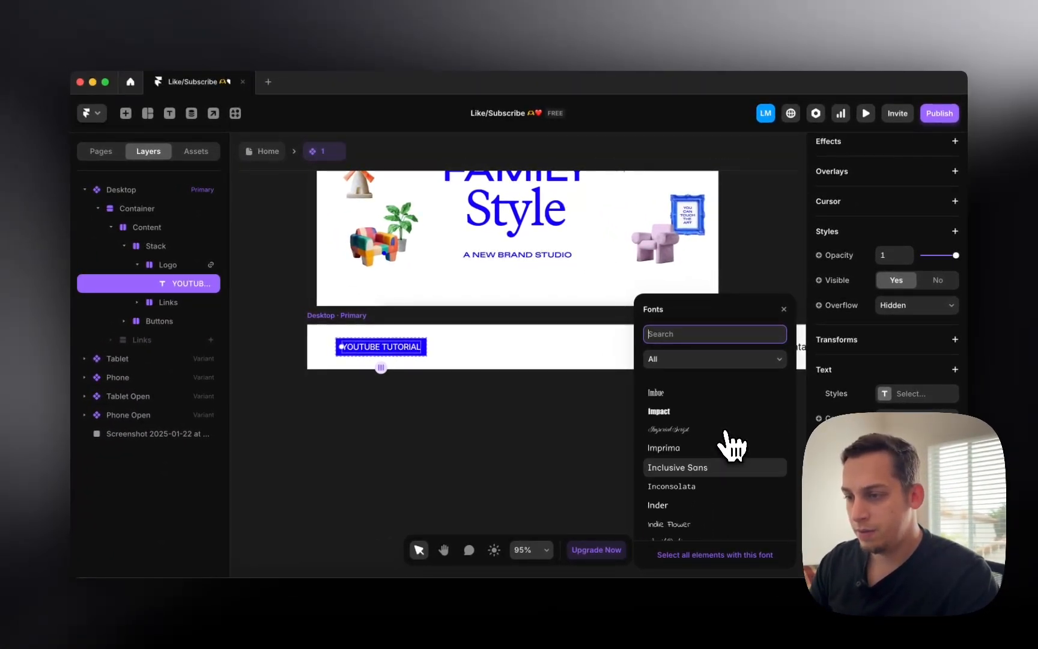
{"action": "scroll", "coordinate": [732, 444], "scroll_direction": "up", "scroll_amount": 3}
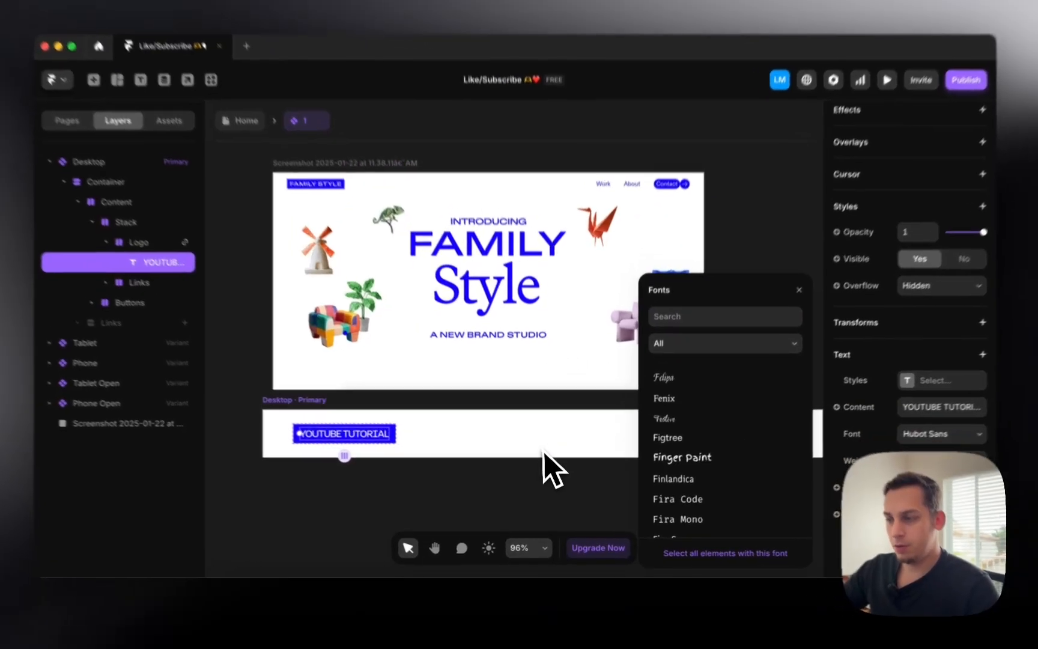
{"action": "left_click", "coordinate": [553, 472]}
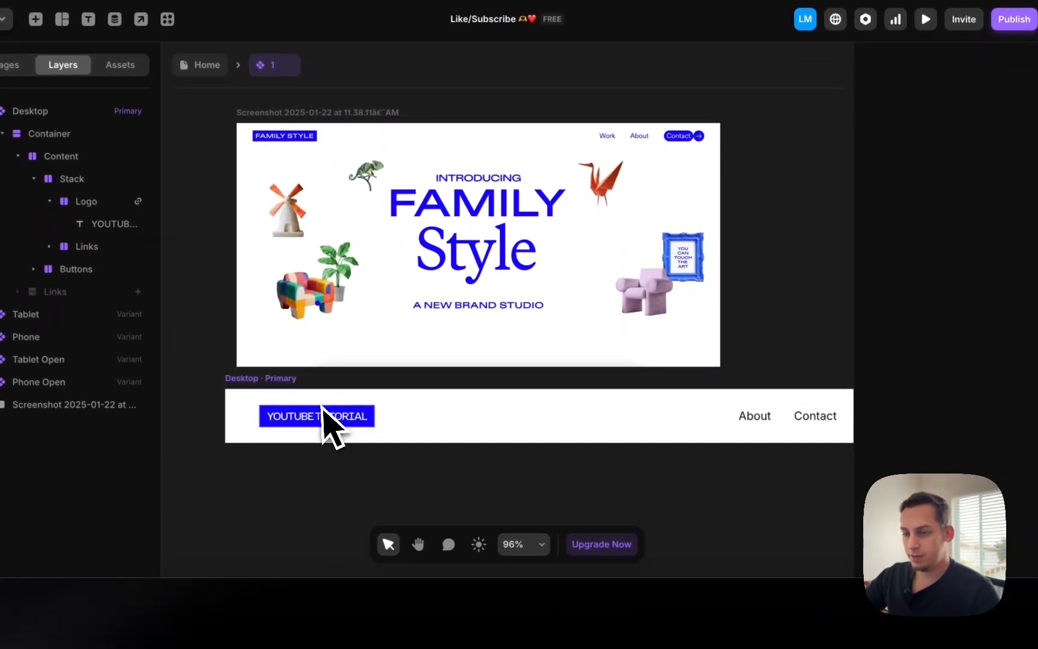
Set the logo text's letter spacing to 0.02 em
{"action": "left_click", "coordinate": [348, 431]}
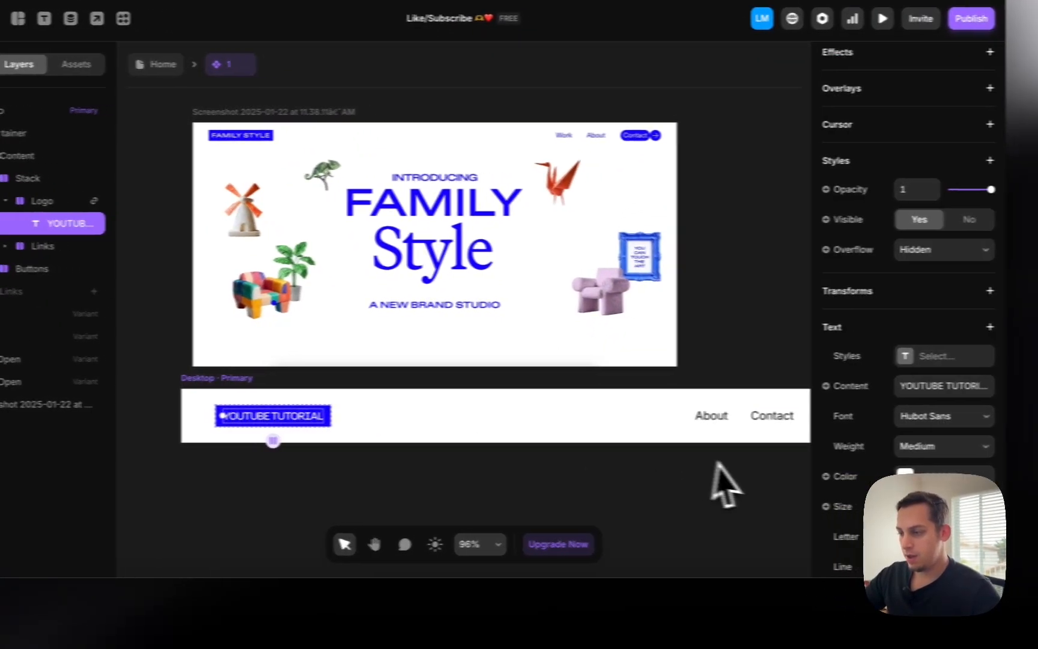
{"action": "scroll", "coordinate": [905, 450], "scroll_direction": "down", "scroll_amount": 2}
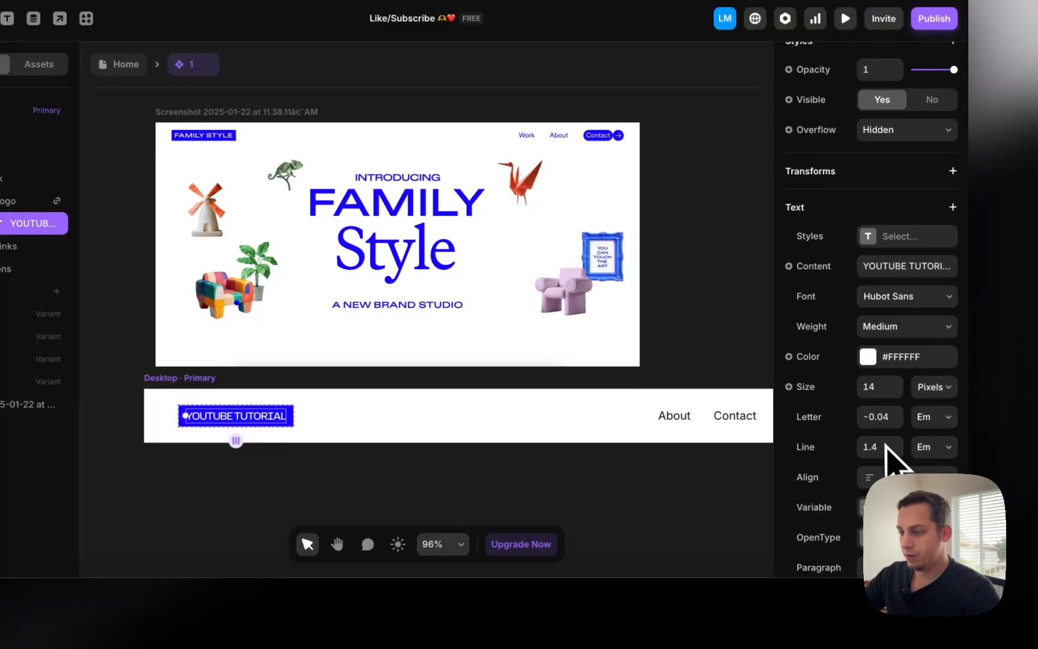
{"action": "left_click_drag", "start_coordinate": [901, 419], "coordinate": [915, 423]}
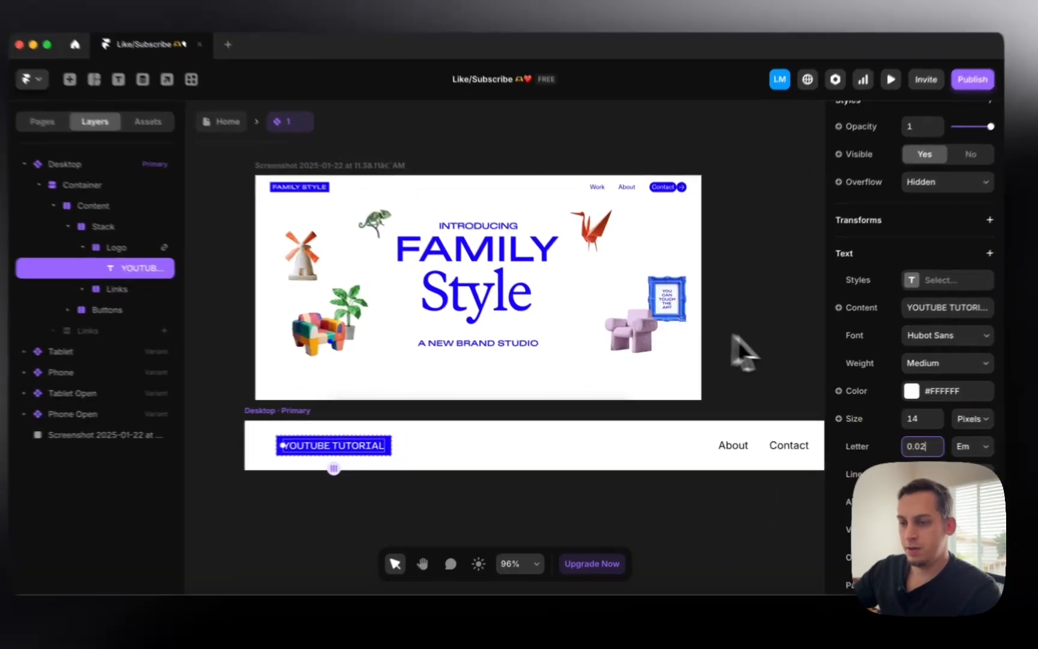
{"action": "left_click", "coordinate": [727, 345]}
{"action": "left_click", "coordinate": [347, 443]}
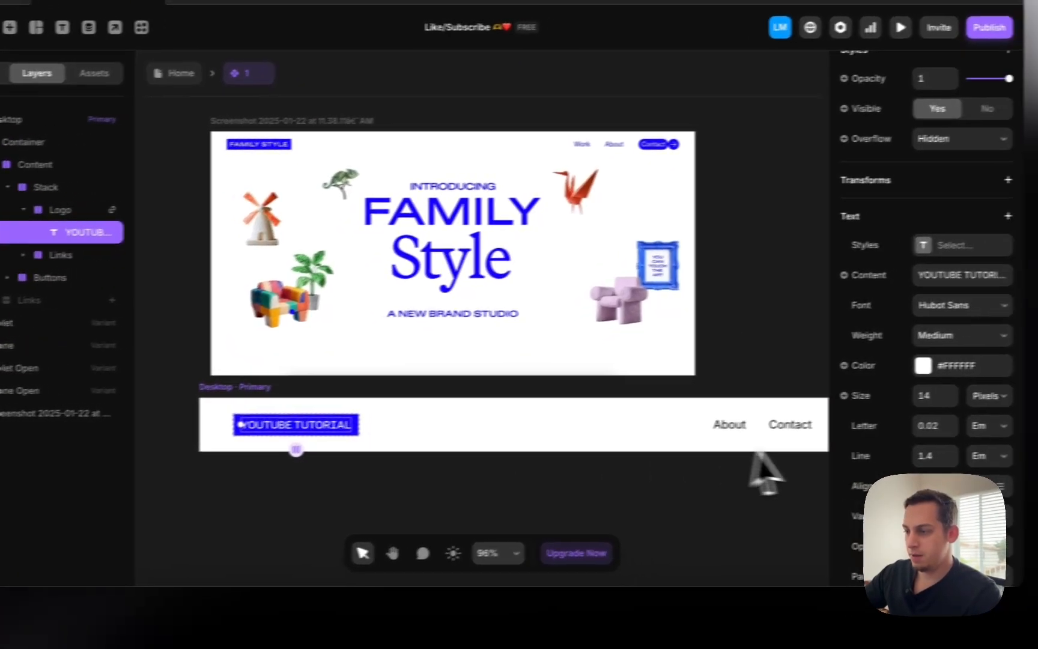
Reduce the font size of the YOUTUBE TUTORIAL logo text
{"action": "left_click", "coordinate": [922, 394]}
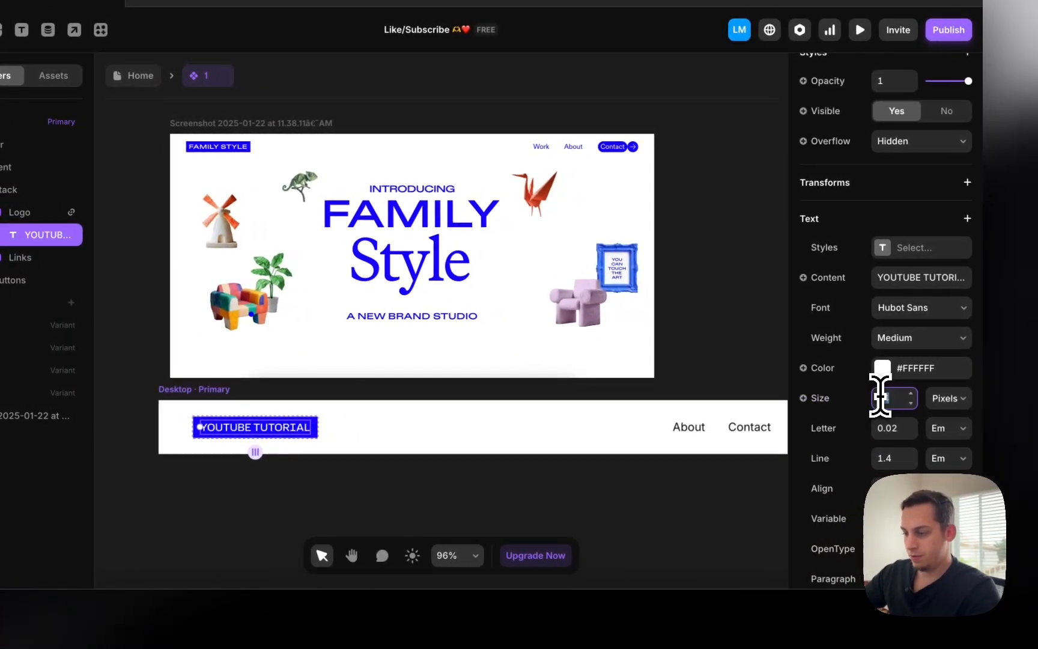
{"action": "left_click", "coordinate": [745, 381]}
{"action": "scroll", "coordinate": [721, 379], "scroll_direction": "right", "scroll_amount": 3}
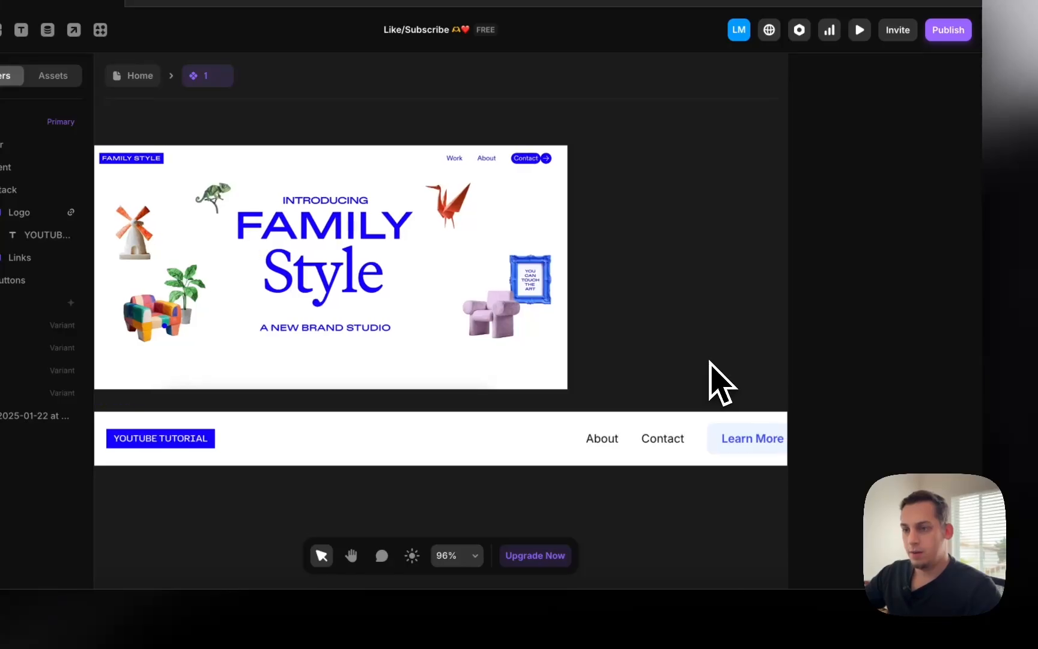
Open the About nav link for editing by unlinking its component and replacing all its instances
{"action": "left_click", "coordinate": [608, 452]}
{"action": "left_click", "coordinate": [682, 451], "text": "shift"}
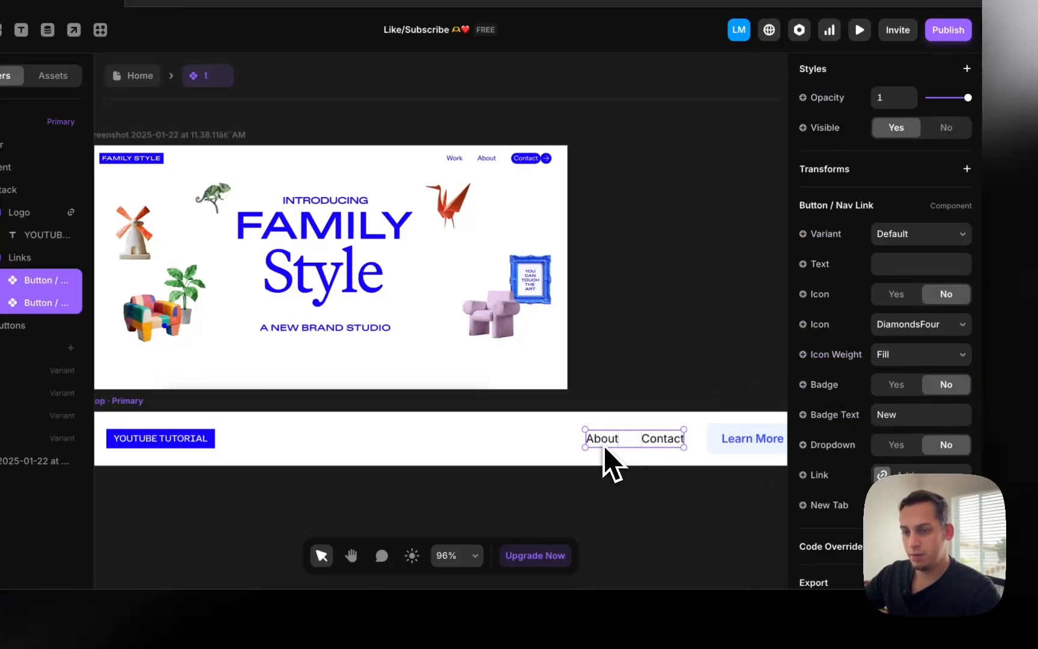
{"action": "scroll", "coordinate": [600, 451], "scroll_direction": "right", "scroll_amount": 2}
{"action": "left_click", "coordinate": [616, 394]}
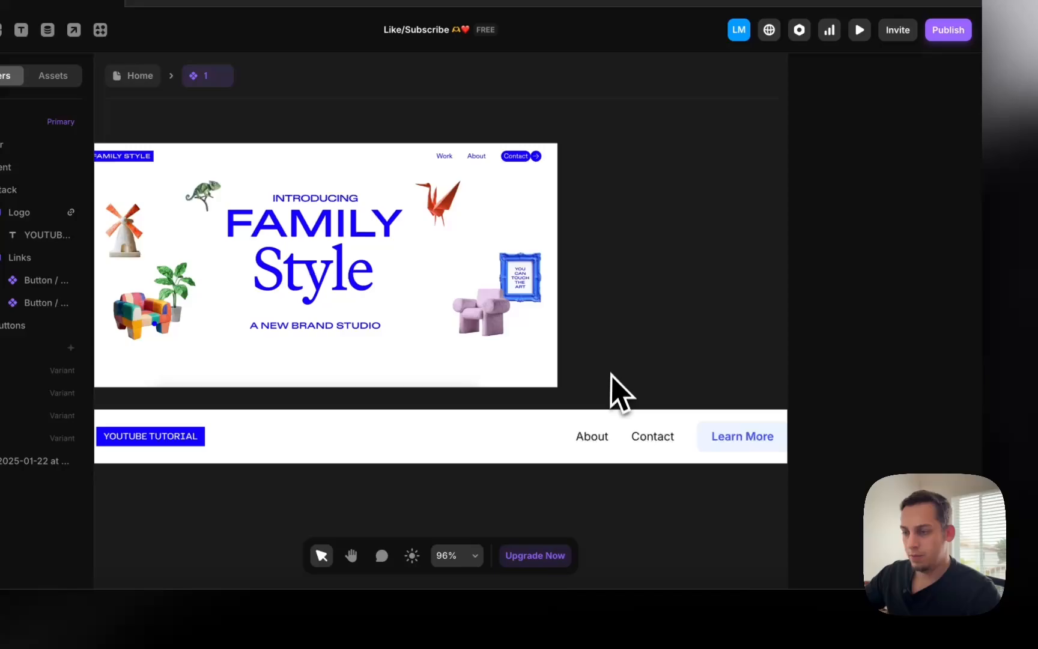
{"action": "left_click", "coordinate": [600, 441]}
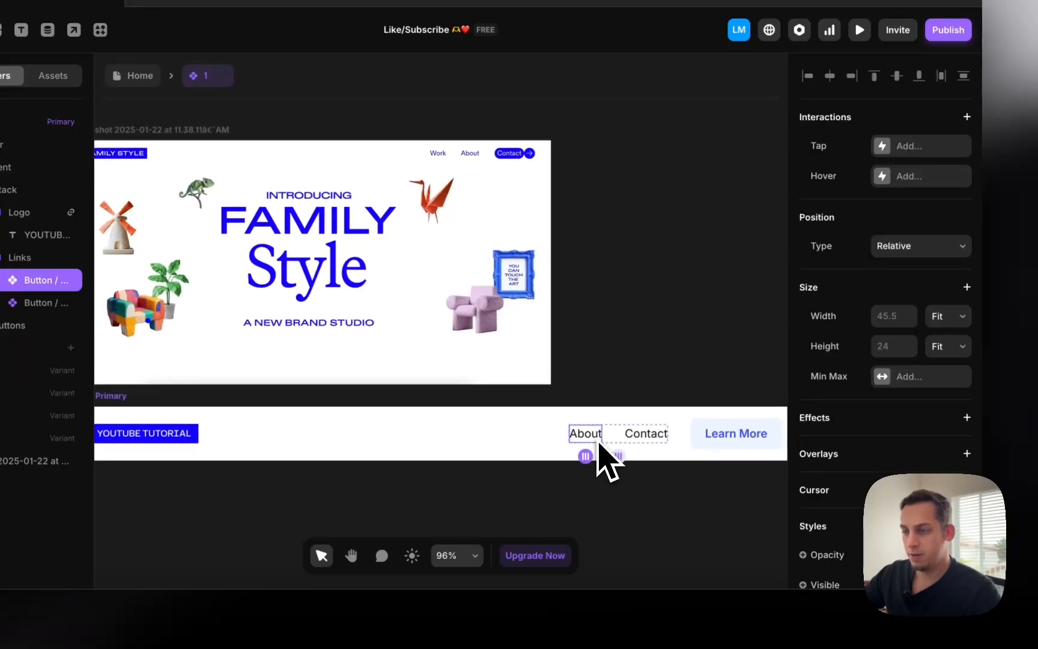
{"action": "double_click", "coordinate": [590, 441]}
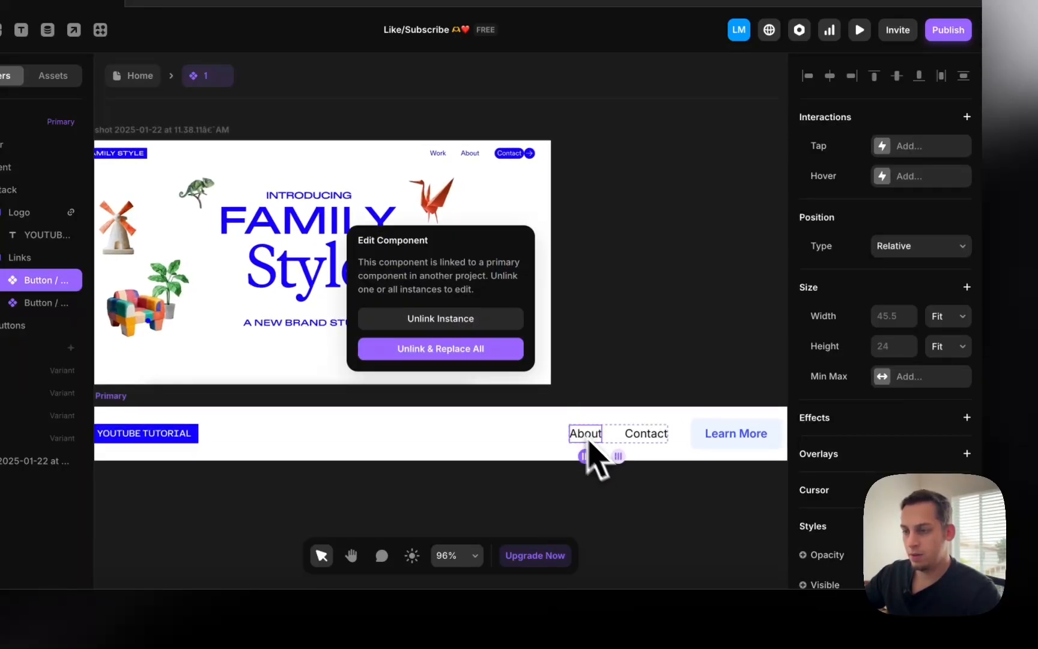
{"action": "left_click", "coordinate": [464, 353]}
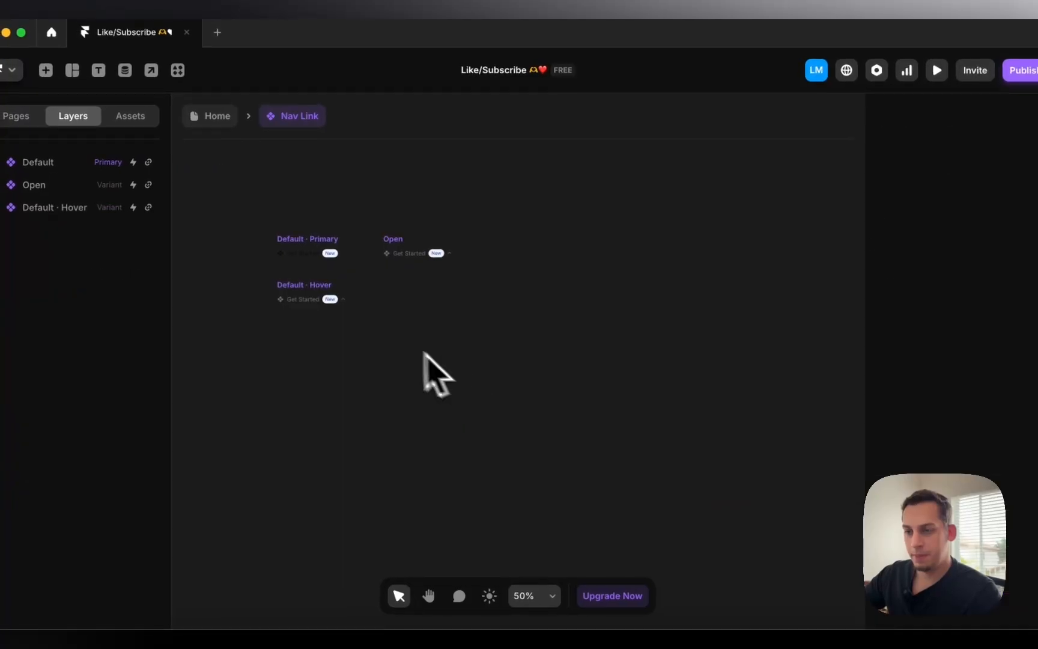
Set the text size in the Nav Link component's primary variant to 12 and return to the Home page
{"action": "left_click", "coordinate": [304, 256]}
{"action": "scroll", "coordinate": [892, 490], "scroll_direction": "down", "scroll_amount": 10}
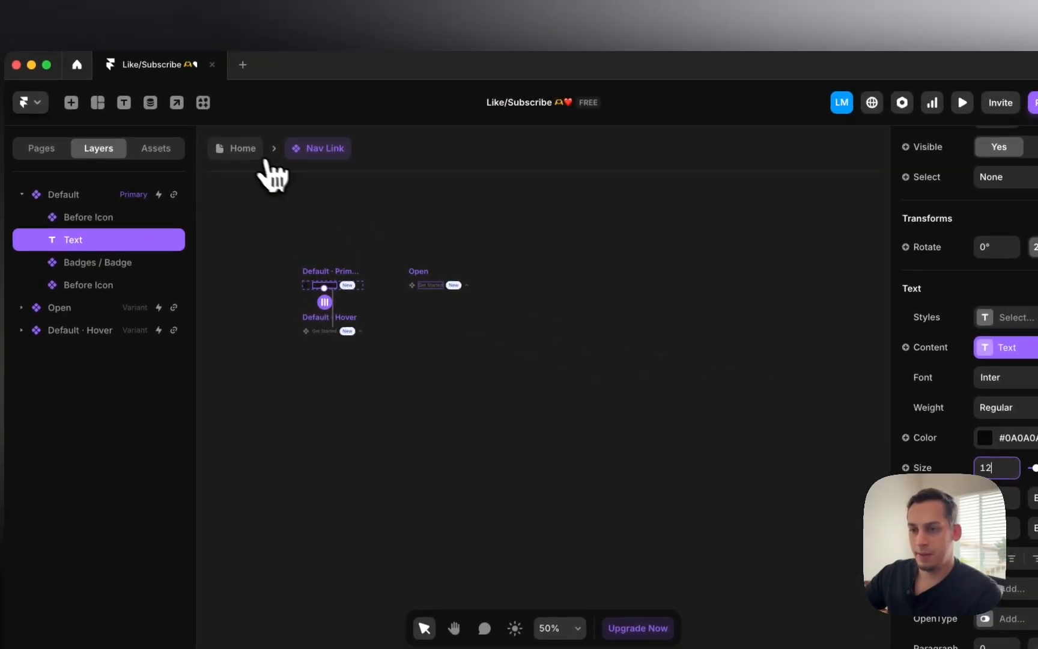
{"action": "left_click", "coordinate": [263, 155]}
Move the reference screenshot so it overlaps the Desktop frame just below the navbar for comparison
{"action": "left_click", "coordinate": [362, 255]}
{"action": "scroll", "coordinate": [446, 274], "scroll_direction": "down", "scroll_amount": 2}
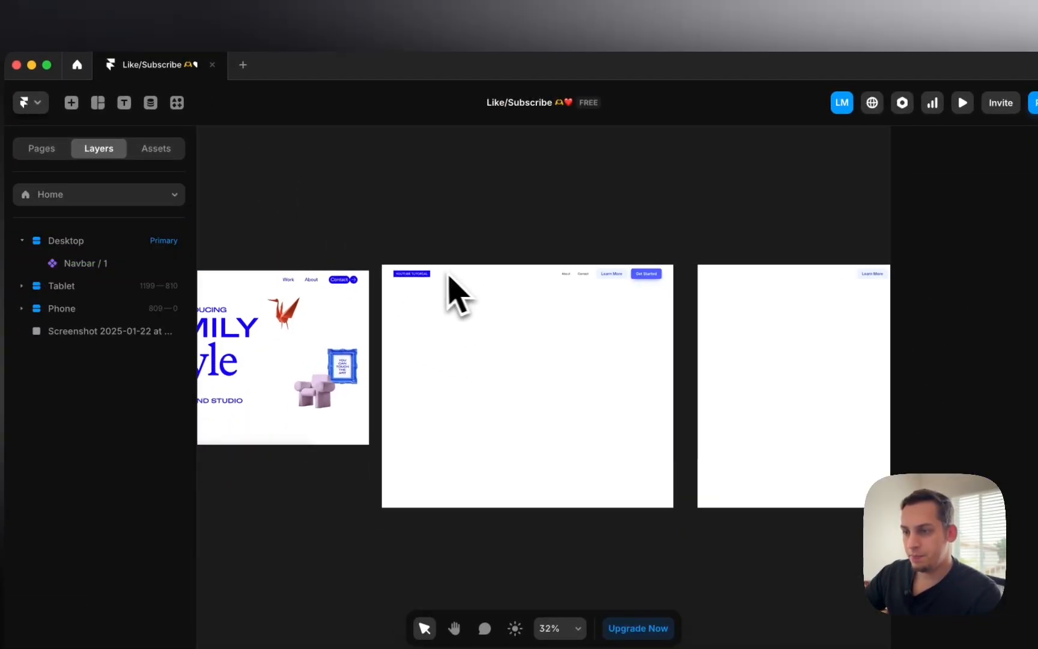
{"action": "scroll", "coordinate": [442, 278], "scroll_direction": "up", "scroll_amount": 6}
{"action": "scroll", "coordinate": [452, 290], "scroll_direction": "left", "scroll_amount": 10}
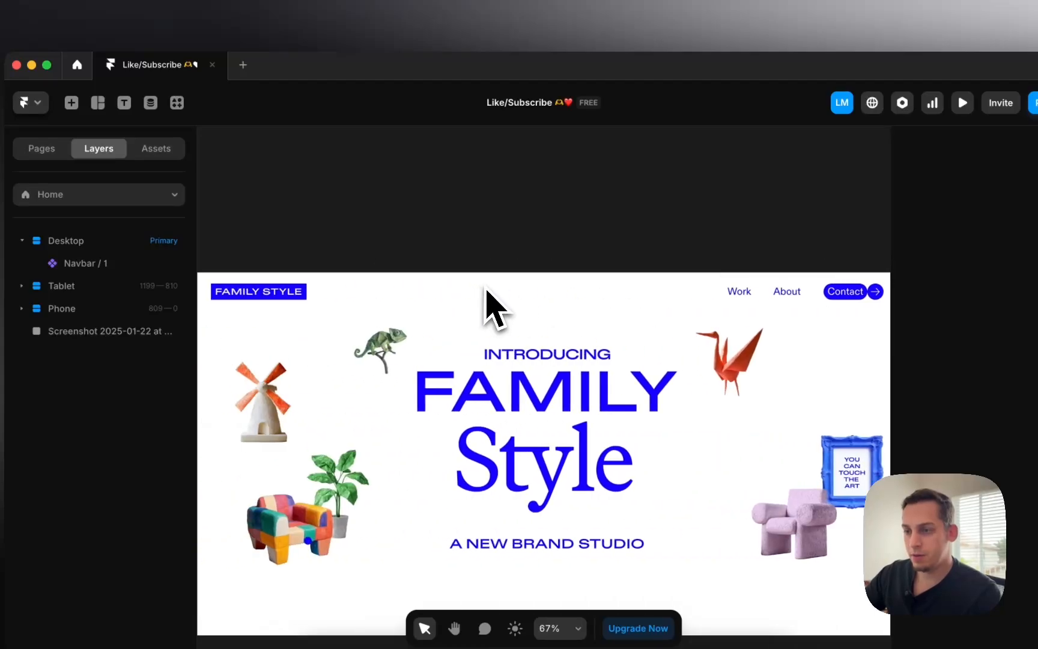
{"action": "scroll", "coordinate": [394, 301], "scroll_direction": "down", "scroll_amount": 2}
{"action": "scroll", "coordinate": [385, 294], "scroll_direction": "down", "scroll_amount": 2}
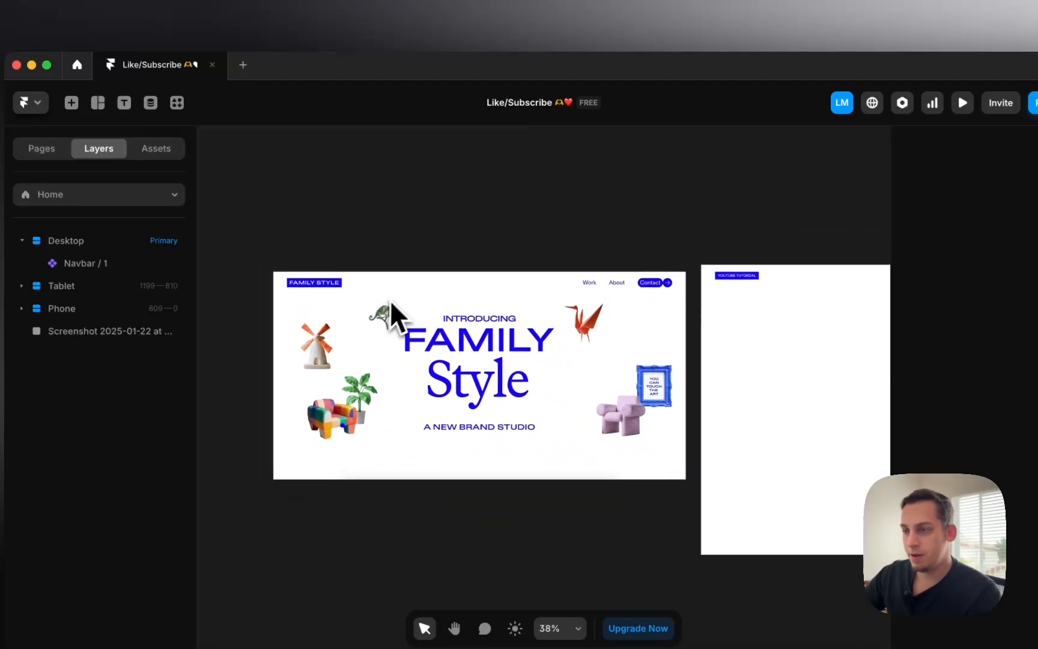
{"action": "left_click_drag", "start_coordinate": [387, 297], "coordinate": [513, 361]}
{"action": "scroll", "coordinate": [487, 351], "scroll_direction": "right", "scroll_amount": 4}
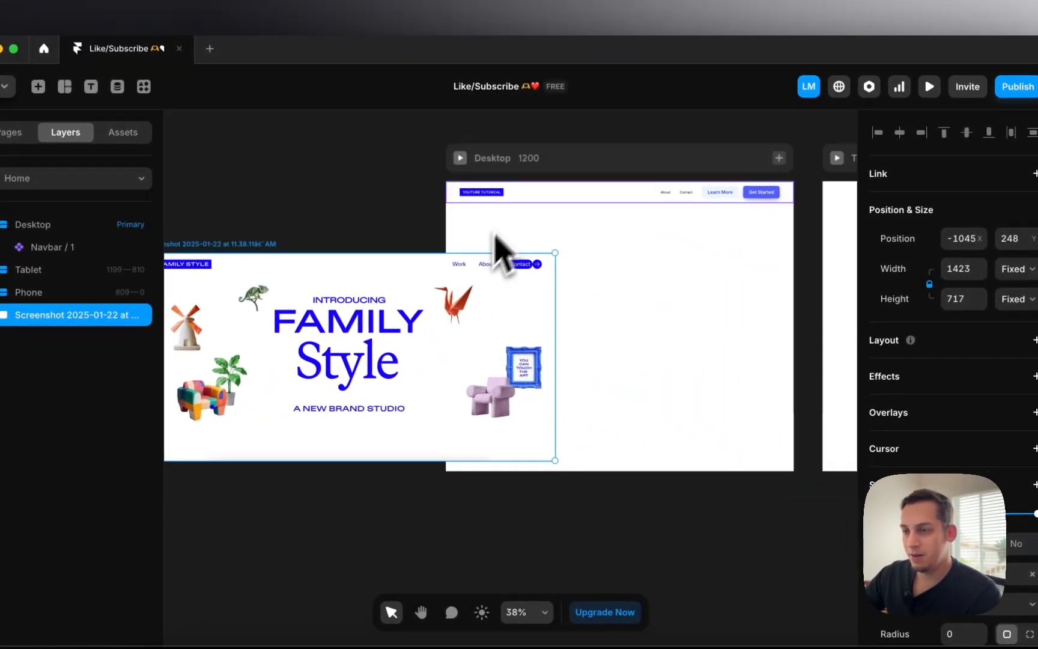
Open the navbar component and delete the Learn More button from its Desktop variant
{"action": "scroll", "coordinate": [496, 232], "scroll_direction": "left", "scroll_amount": 2}
{"action": "double_click", "coordinate": [654, 197]}
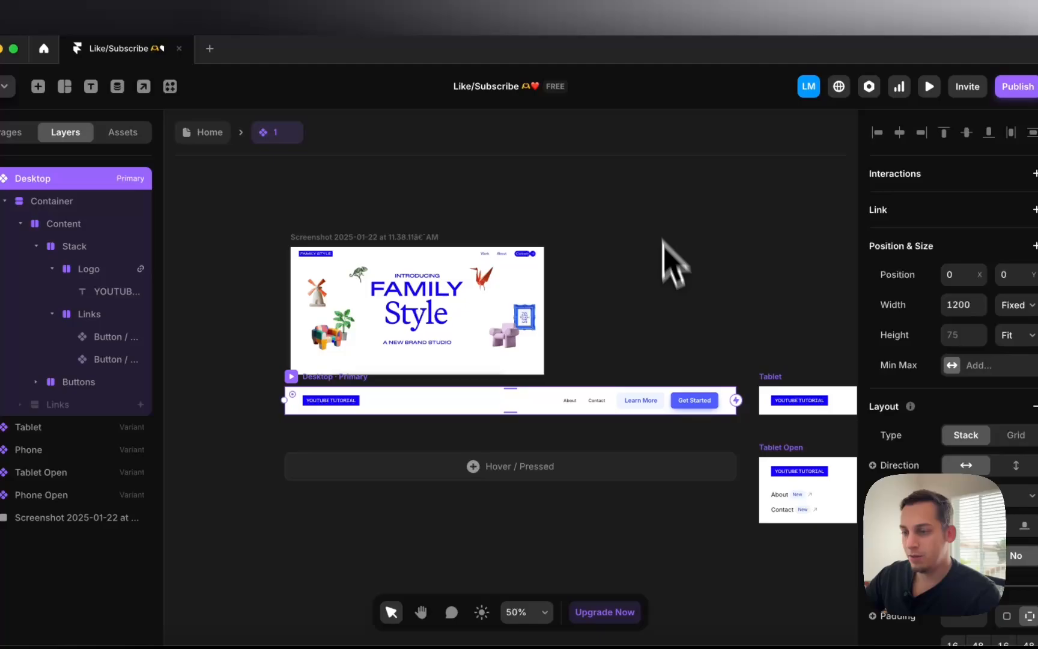
{"action": "left_click", "coordinate": [649, 401]}
{"action": "key", "text": "Delete"}
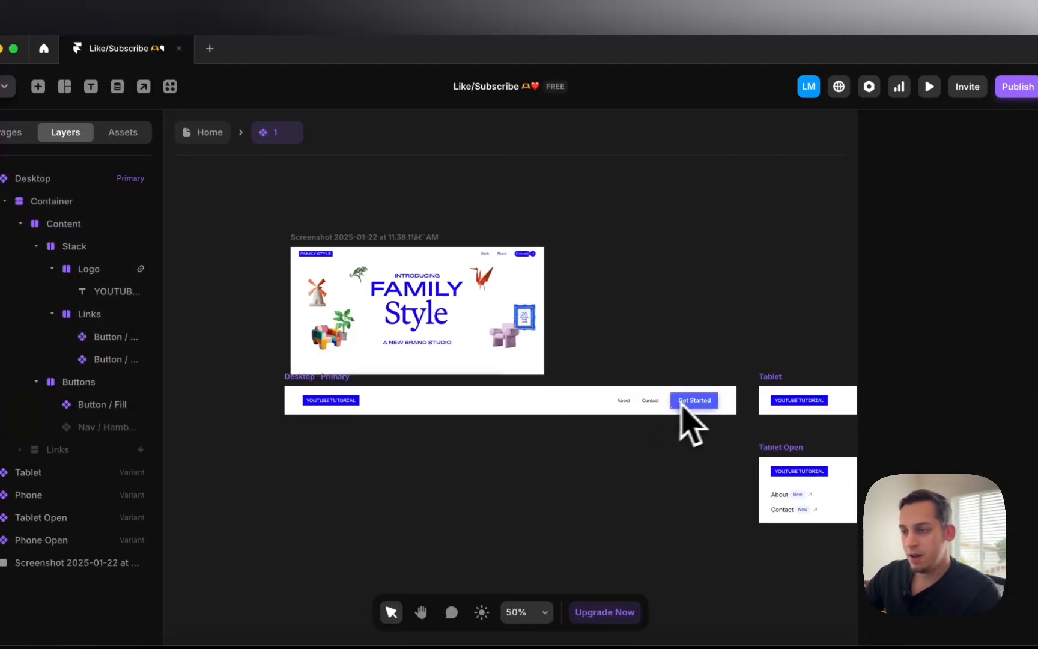
Switch to Google Chrome, examine the Contact button on the Family Style site, and return to Framer
{"action": "scroll", "coordinate": [709, 420], "scroll_direction": "up", "scroll_amount": 5}
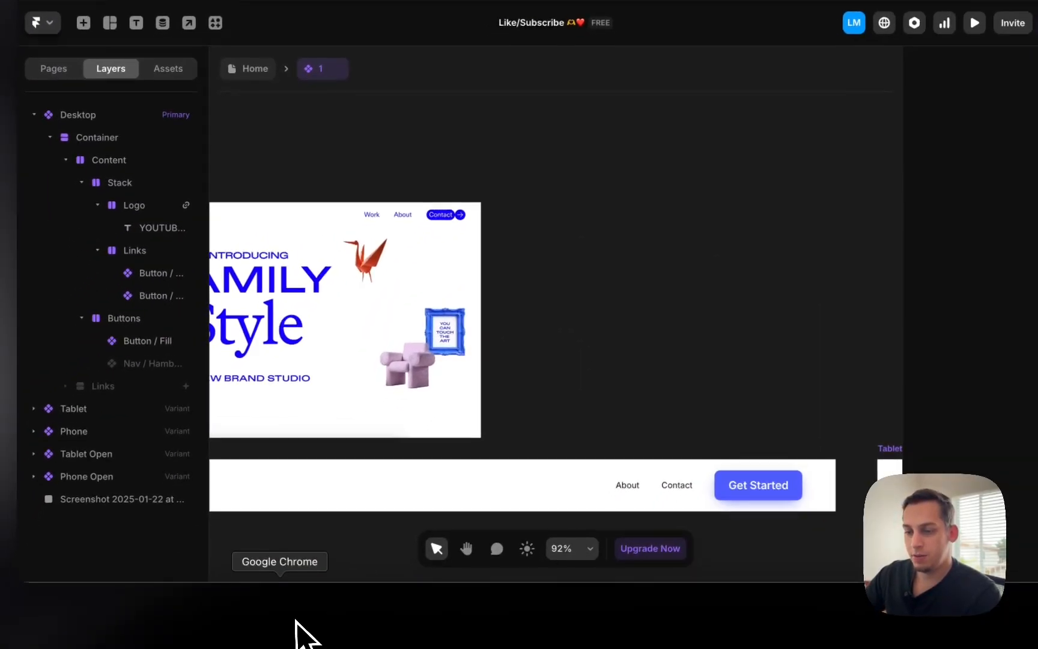
{"action": "left_click", "coordinate": [297, 622]}
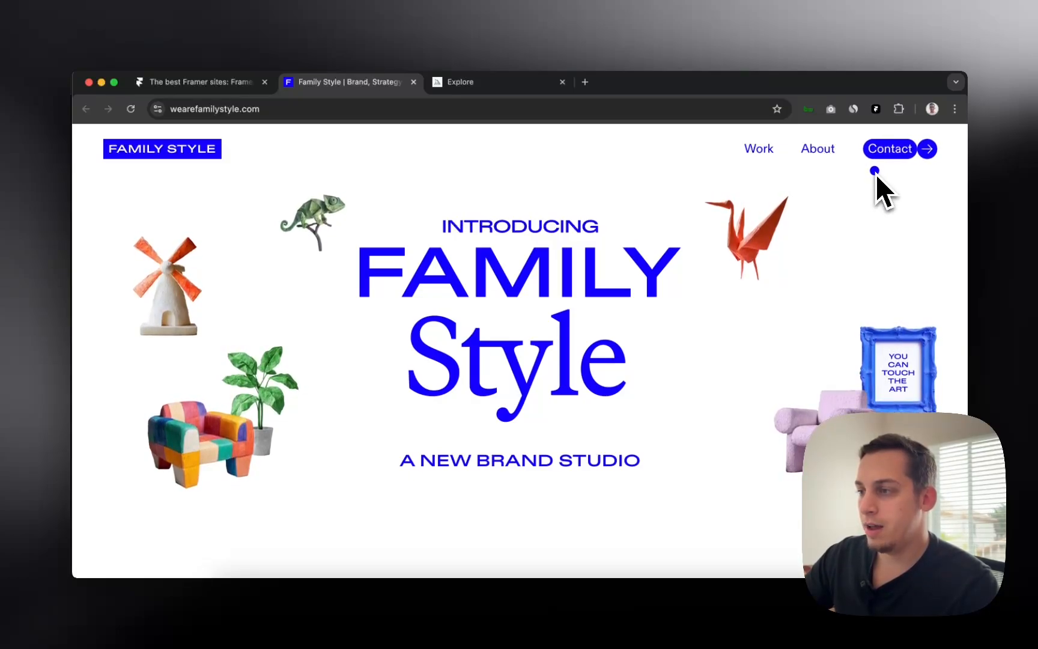
{"action": "left_click", "coordinate": [553, 616]}
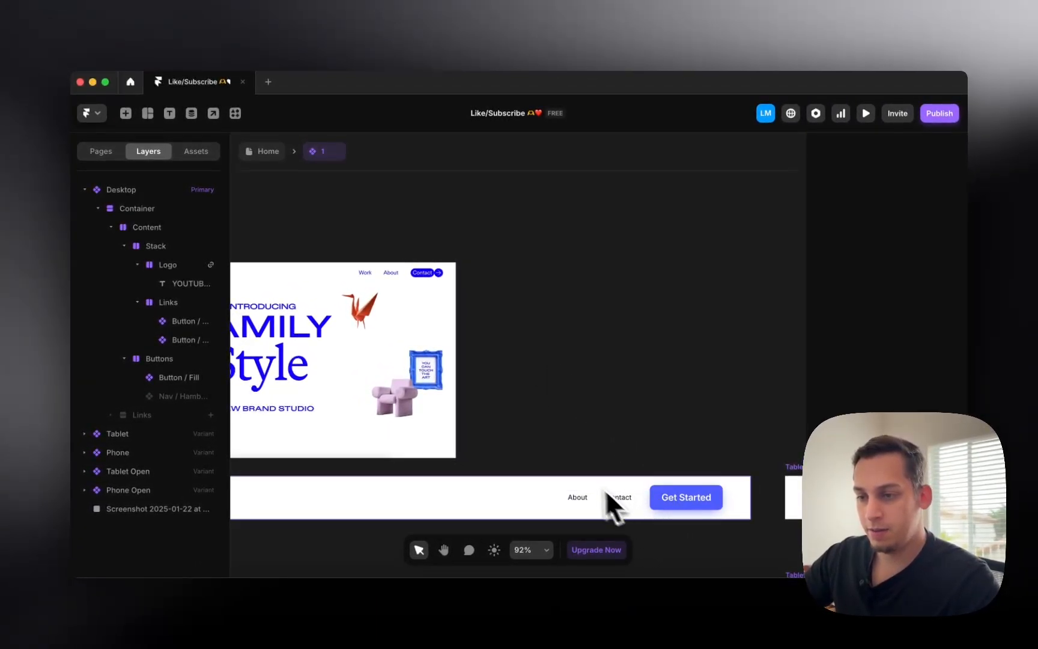
Add a text layer reading "Contact" on the empty canvas above the Desktop navbar
{"action": "scroll", "coordinate": [605, 489], "scroll_direction": "left", "scroll_amount": 5}
{"action": "scroll", "coordinate": [455, 495], "scroll_direction": "right", "scroll_amount": 5}
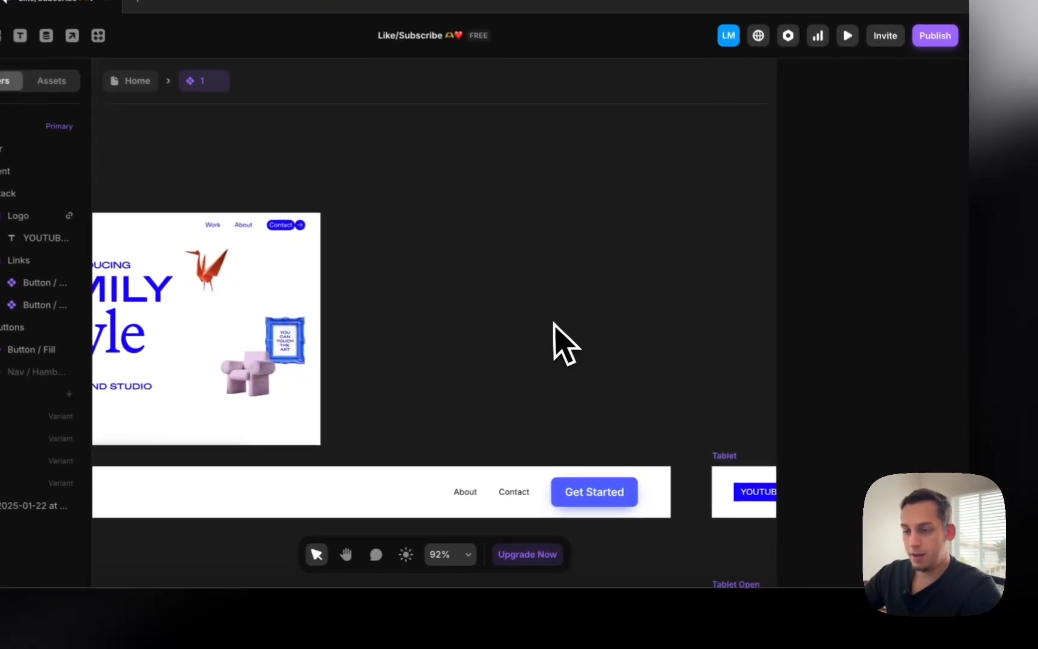
{"action": "key", "text": "t"}
{"action": "left_click", "coordinate": [608, 336]}
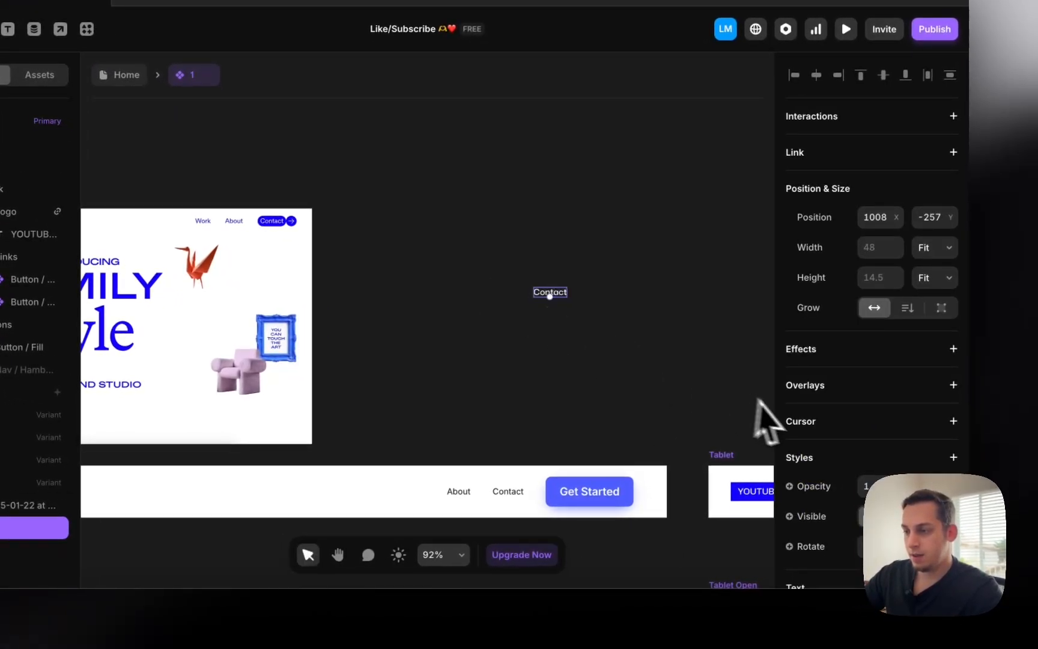
{"action": "scroll", "coordinate": [858, 441], "scroll_direction": "down", "scroll_amount": 8}
{"action": "scroll", "coordinate": [859, 444], "scroll_direction": "up", "scroll_amount": 1}
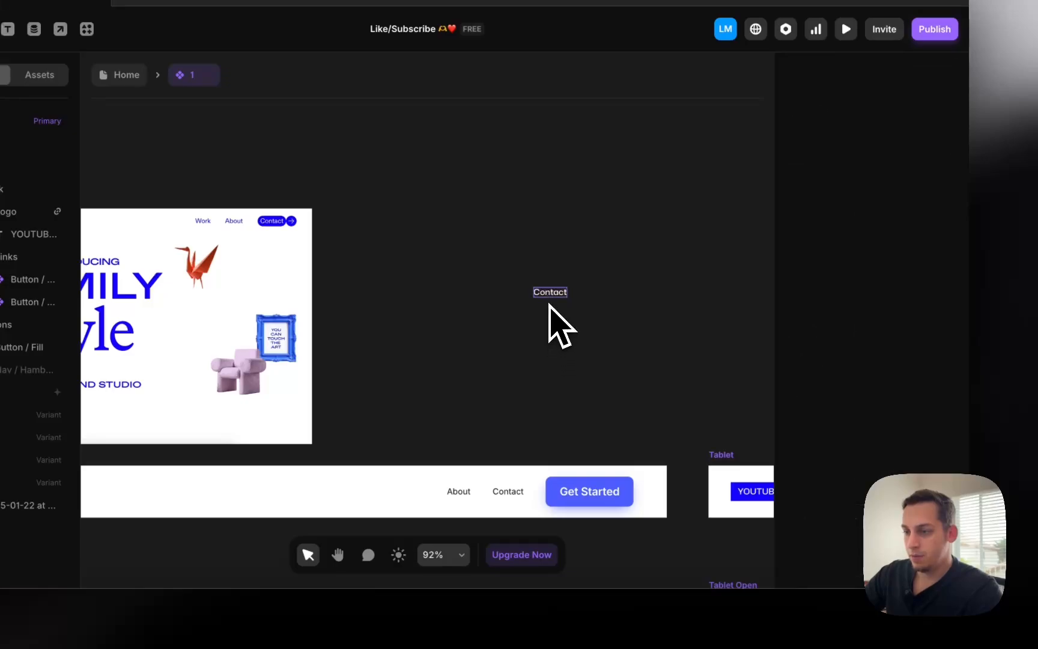
Wrap the Contact text in a stack with fit-content width and height and a padding of 5
{"action": "right_click", "coordinate": [549, 294]}
{"action": "mouse_move", "coordinate": [565, 307]}
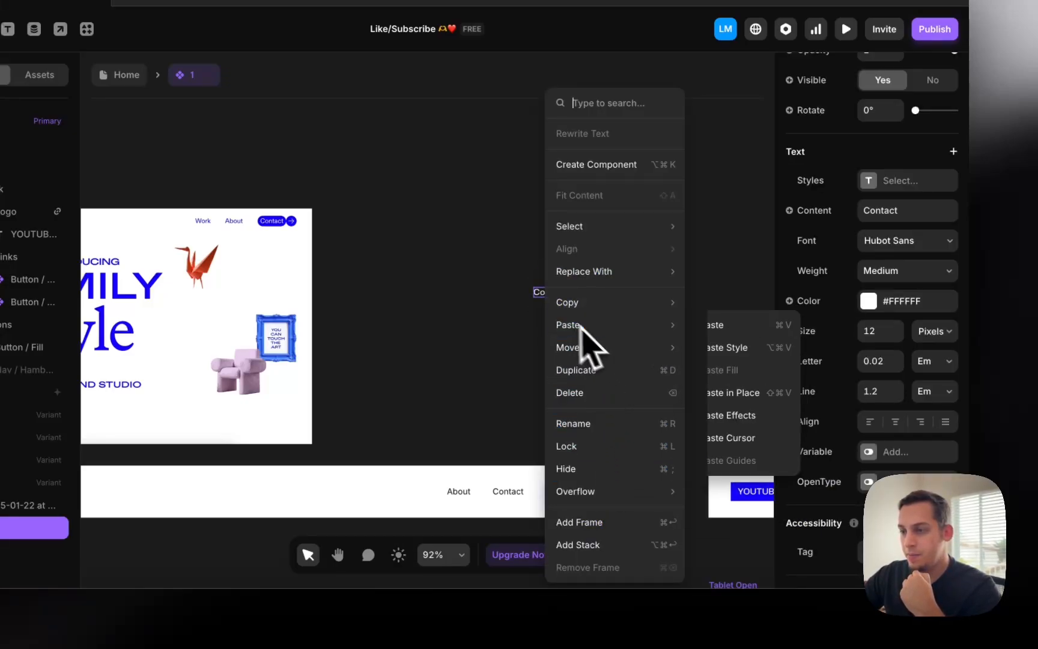
{"action": "left_click", "coordinate": [587, 544]}
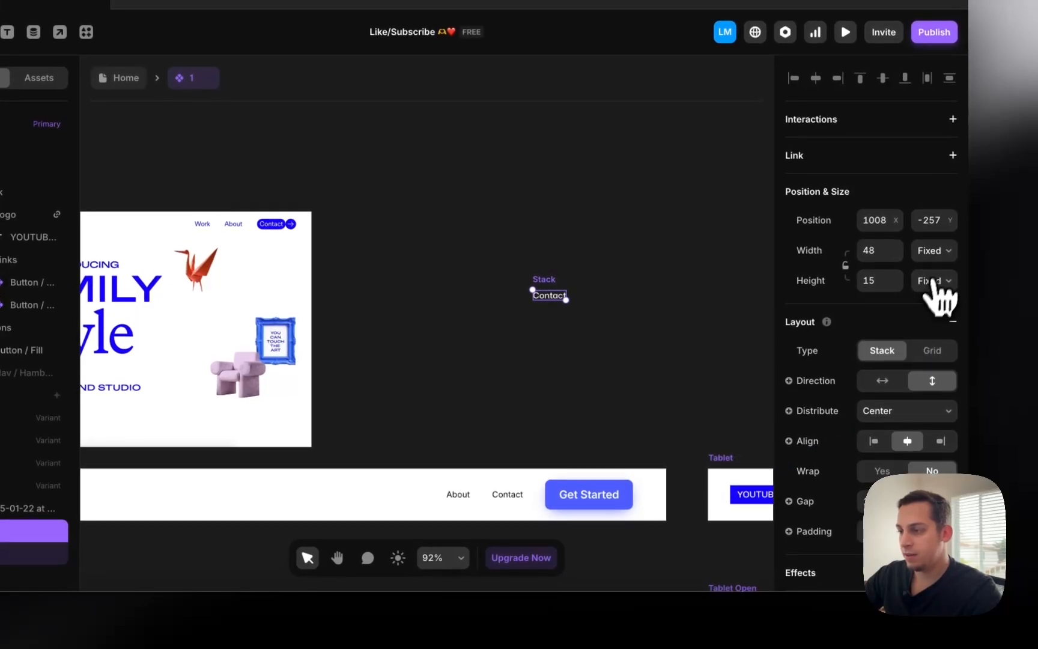
{"action": "left_click", "coordinate": [933, 252]}
{"action": "left_click", "coordinate": [925, 304]}
{"action": "left_click", "coordinate": [932, 283]}
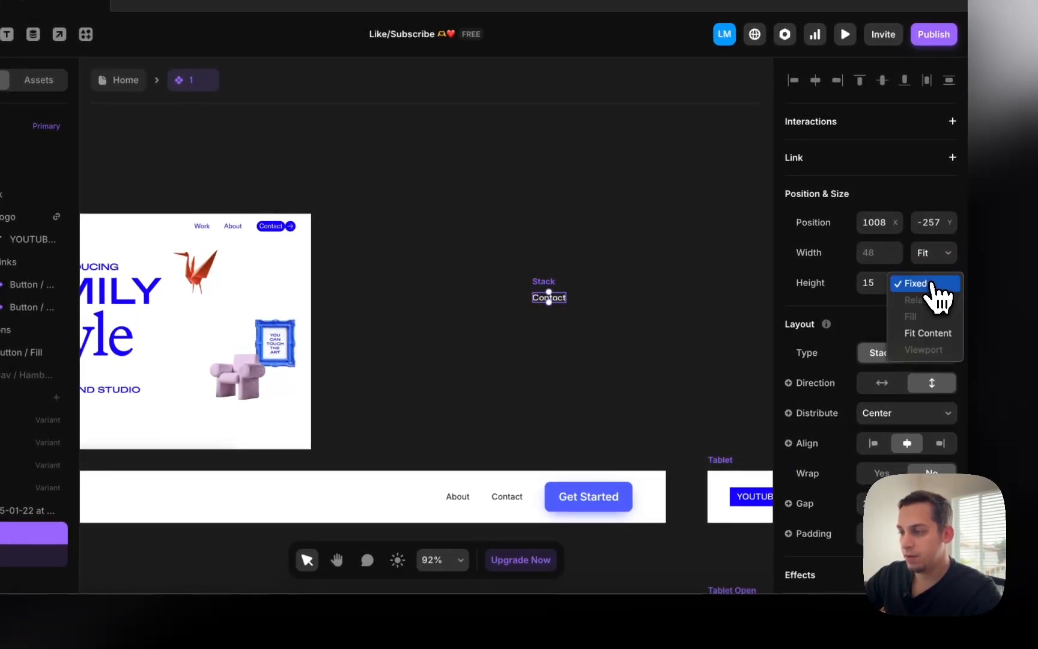
{"action": "left_click", "coordinate": [930, 331]}
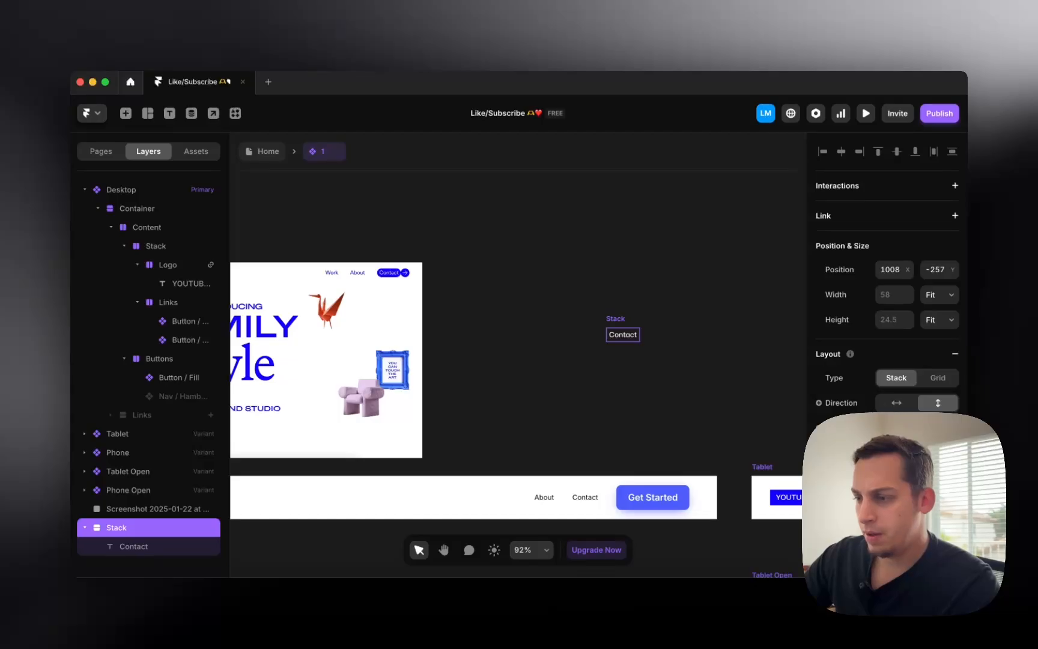
Fill the Contact stack with the blue (#1601FF) sampled from the lettering in the reference screenshot
{"action": "scroll", "coordinate": [887, 300], "scroll_direction": "down", "scroll_amount": 10}
{"action": "left_click", "coordinate": [883, 334]}
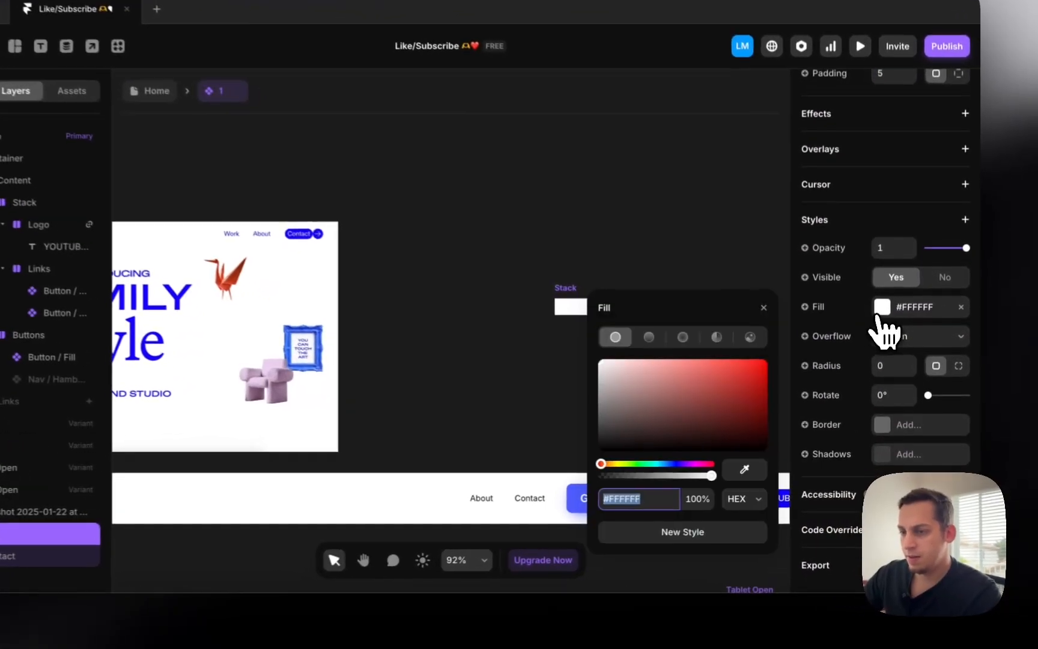
{"action": "left_click", "coordinate": [743, 470]}
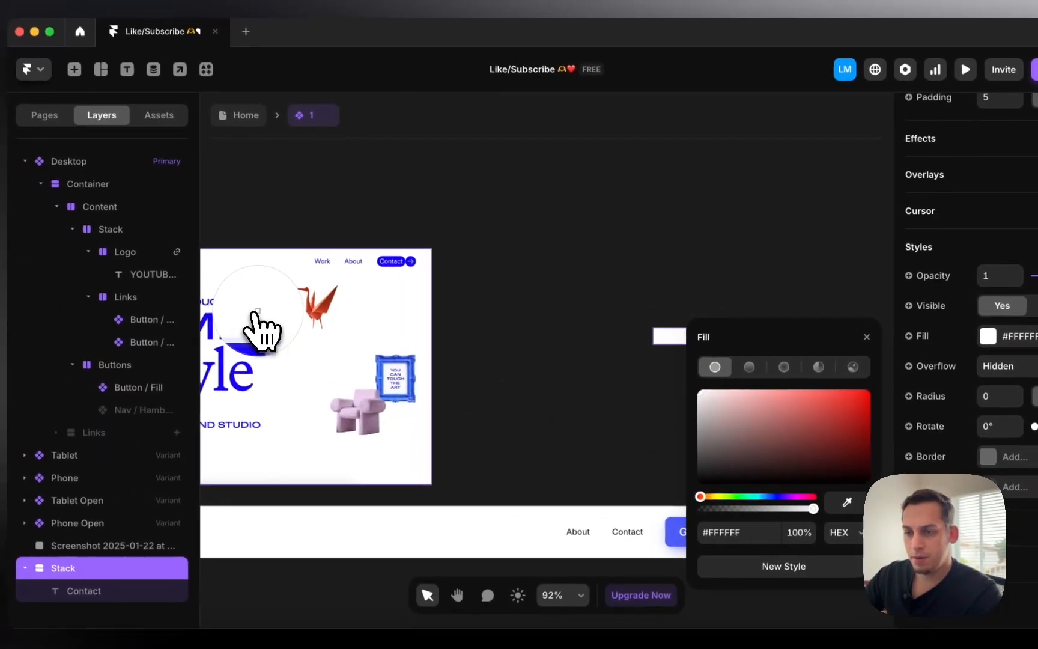
{"action": "left_click", "coordinate": [260, 319]}
{"action": "left_click", "coordinate": [422, 299]}
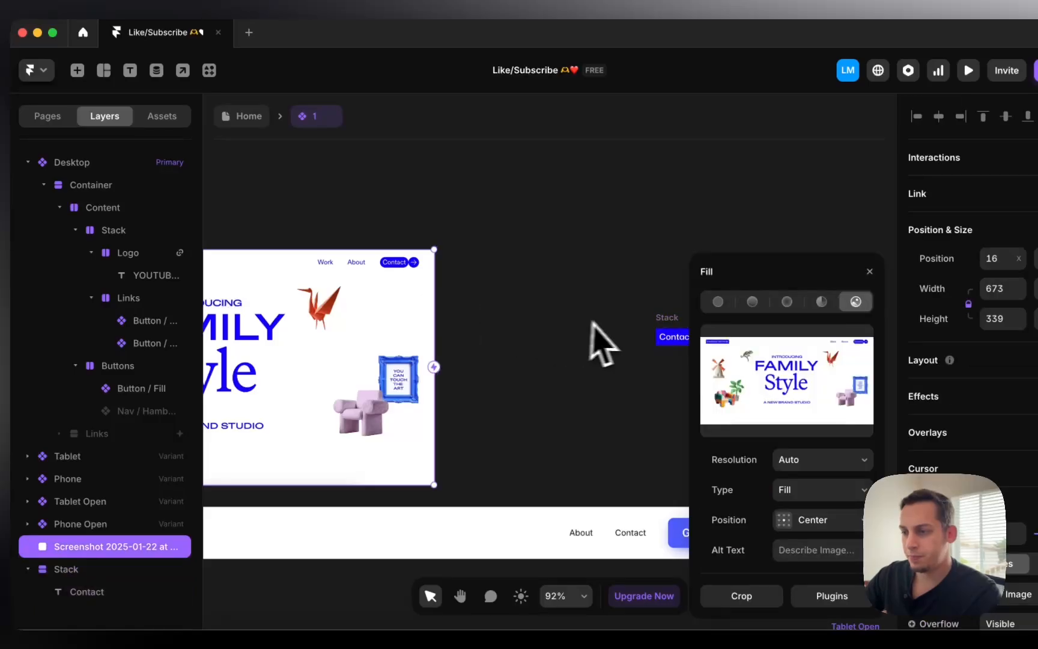
Set the Contact stack's corner radius to 20 to give it a pill shape
{"action": "left_click", "coordinate": [661, 320]}
{"action": "left_click", "coordinate": [879, 411]}
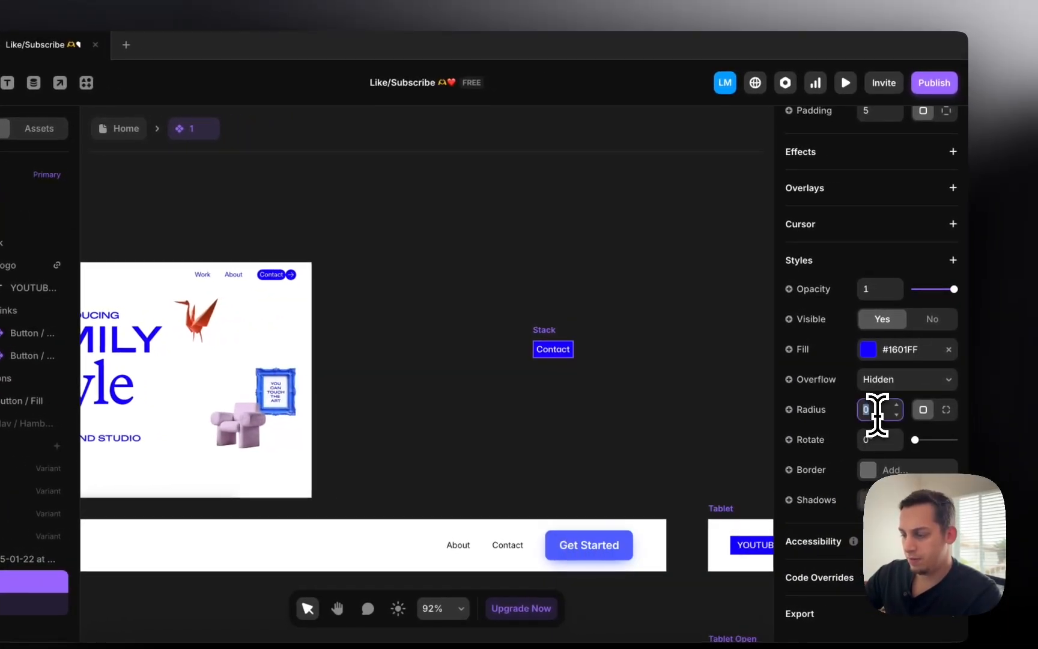
{"action": "type", "text": "10"}
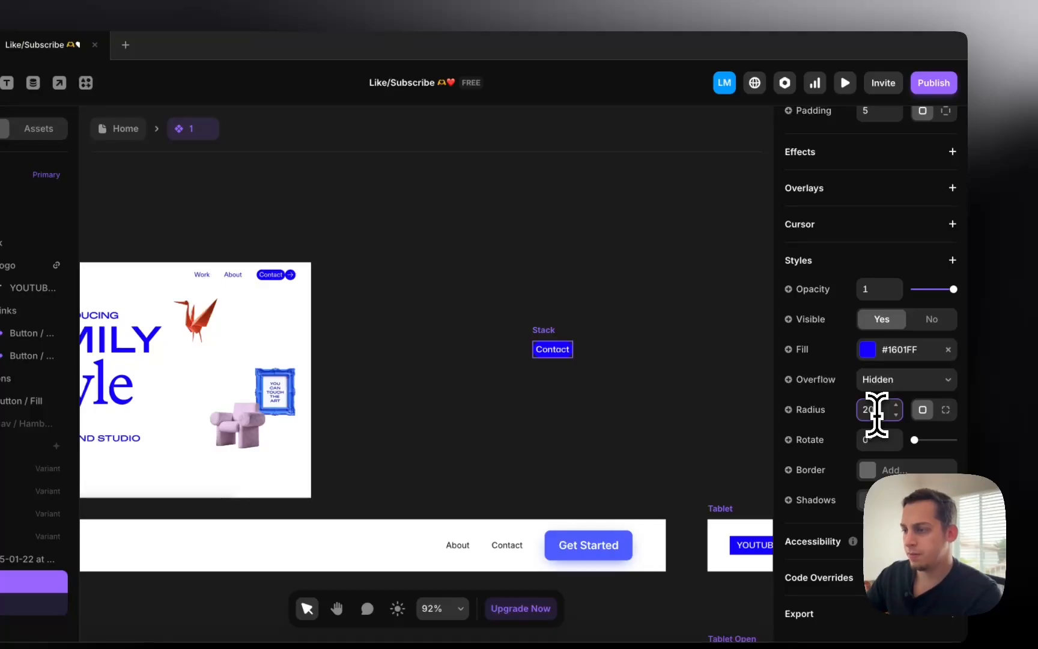
{"action": "left_click", "coordinate": [580, 341]}
{"action": "left_click", "coordinate": [558, 341]}
{"action": "scroll", "coordinate": [548, 344], "scroll_direction": "down", "scroll_amount": 2}
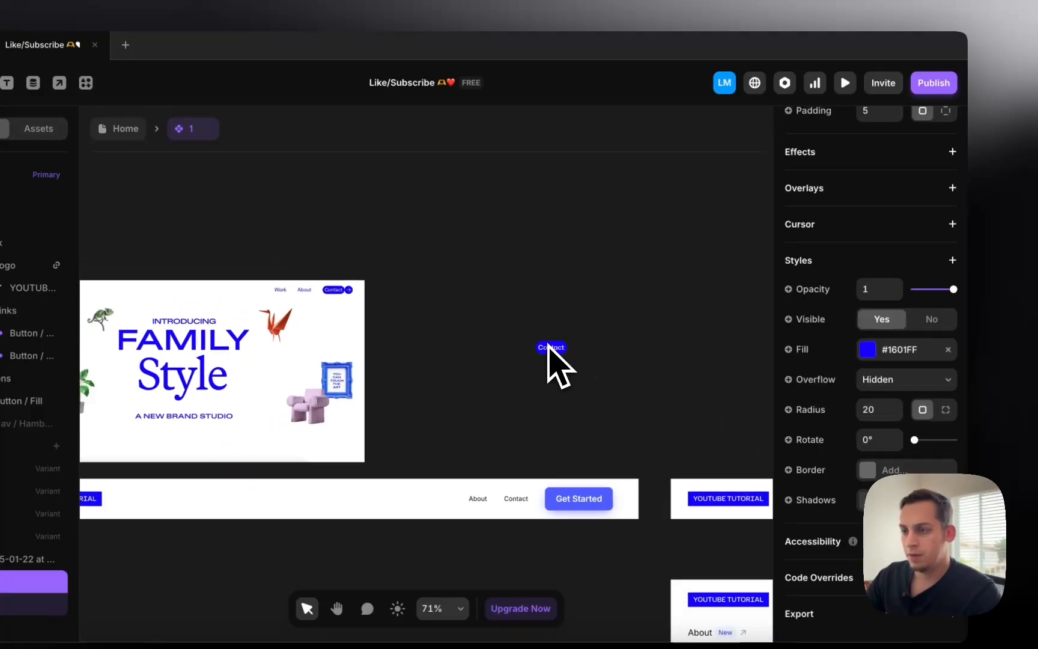
Set the Contact stack's left and right padding to 10 while its top and bottom padding stay at 5
{"action": "scroll", "coordinate": [548, 344], "scroll_direction": "up", "scroll_amount": 6}
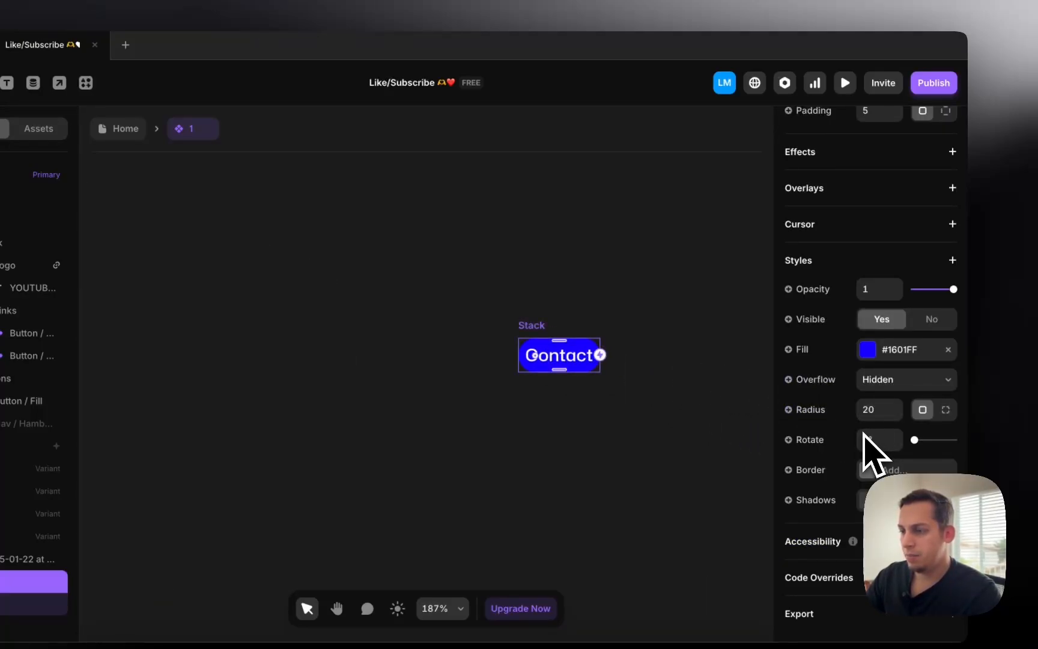
{"action": "scroll", "coordinate": [871, 391], "scroll_direction": "up", "scroll_amount": 5}
{"action": "left_click", "coordinate": [938, 358]}
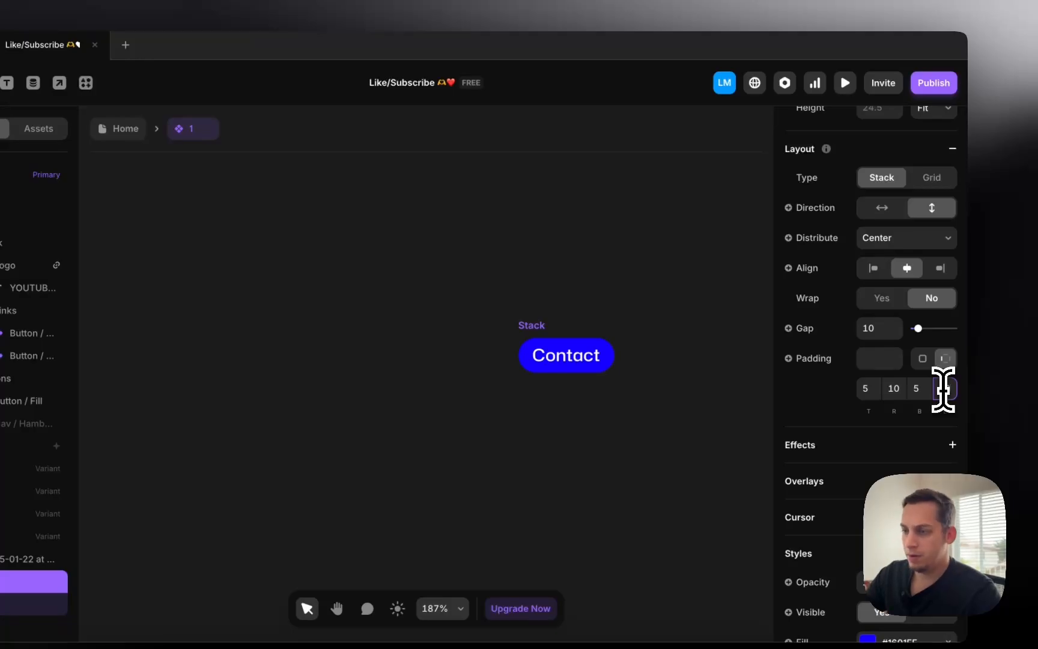
{"action": "left_click", "coordinate": [577, 171]}
{"action": "scroll", "coordinate": [577, 271], "scroll_direction": "down", "scroll_amount": 3}
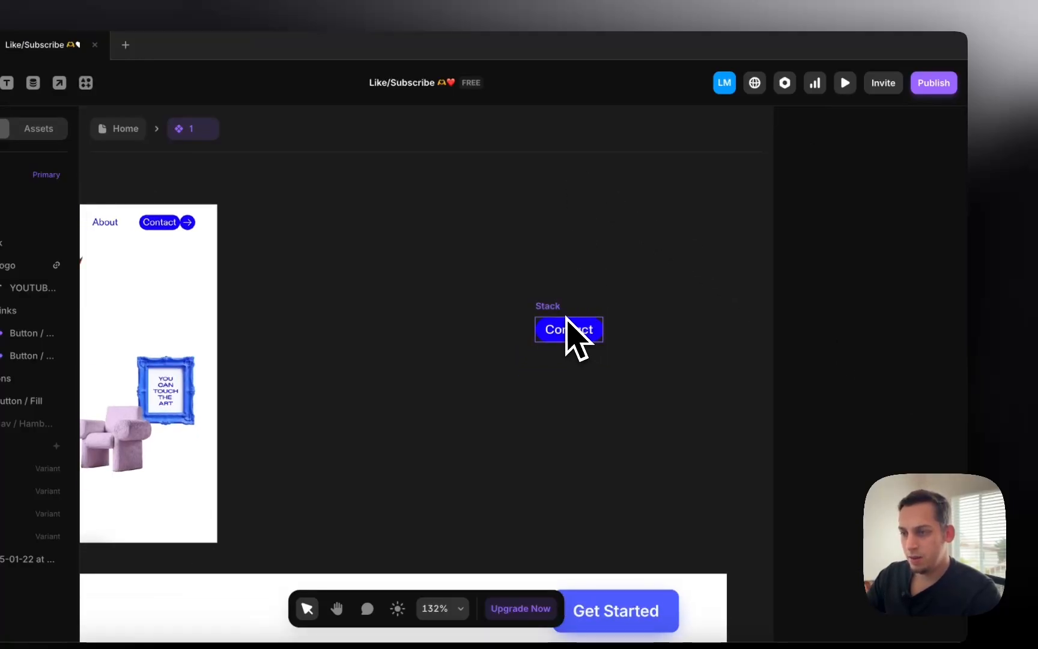
Shift the Contact stack slightly left and draw a 20 × 20 frame directly to the left of it
{"action": "left_click_drag", "start_coordinate": [565, 318], "coordinate": [539, 317]}
{"action": "left_click", "coordinate": [471, 318]}
{"action": "key", "text": "f"}
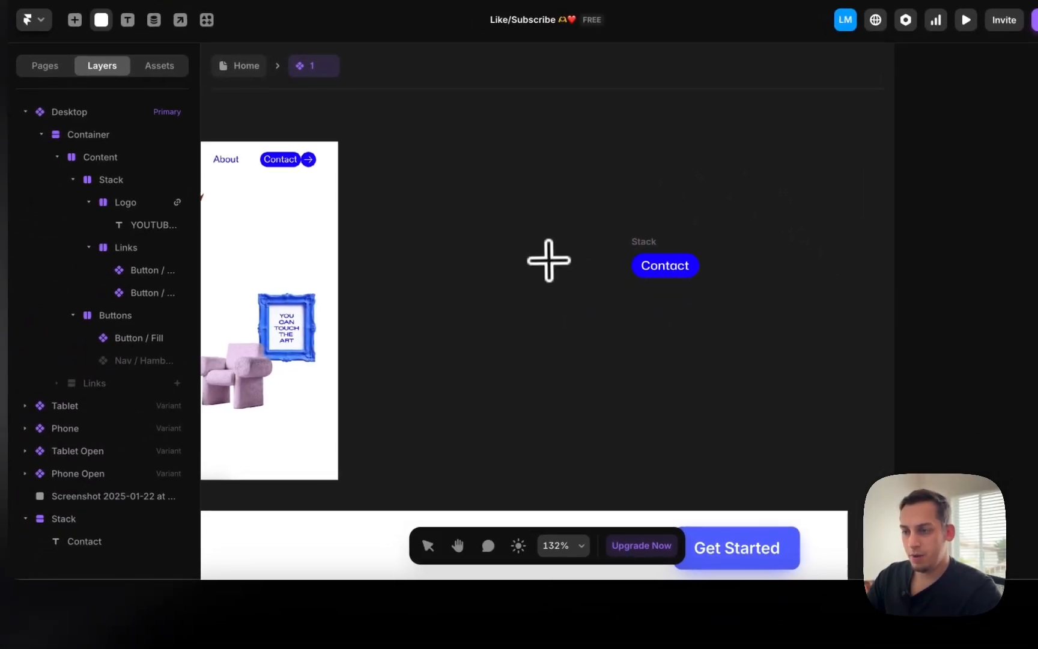
{"action": "left_click_drag", "start_coordinate": [565, 280], "coordinate": [614, 272]}
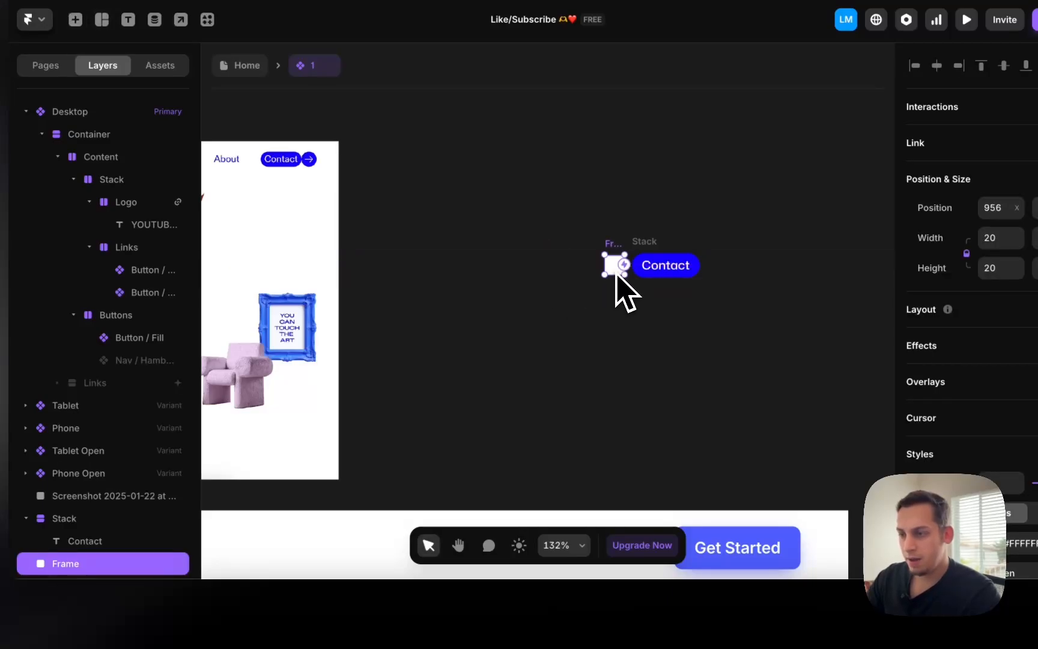
Examine the Contact pill and its arrow circle in the reference screenshot and on the live Family Style homepage
{"action": "scroll", "coordinate": [636, 266], "scroll_direction": "up", "scroll_amount": 5}
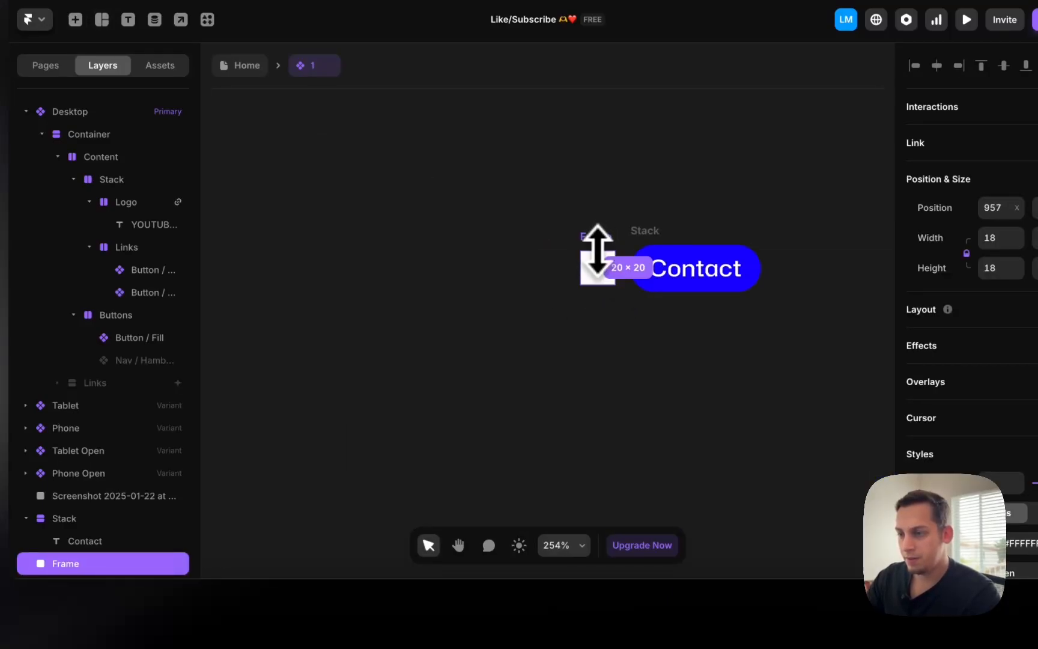
{"action": "left_click", "coordinate": [561, 253]}
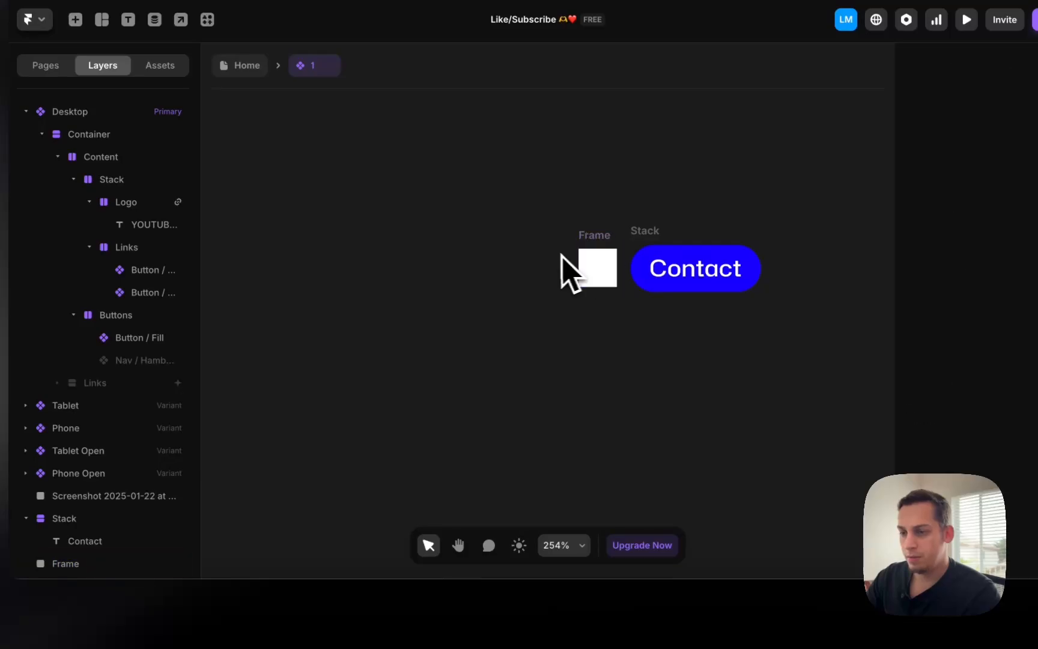
{"action": "scroll", "coordinate": [554, 254], "scroll_direction": "up", "scroll_amount": 3}
{"action": "scroll", "coordinate": [554, 255], "scroll_direction": "down", "scroll_amount": 6}
{"action": "scroll", "coordinate": [555, 253], "scroll_direction": "left", "scroll_amount": 4}
{"action": "scroll", "coordinate": [555, 252], "scroll_direction": "up", "scroll_amount": 2}
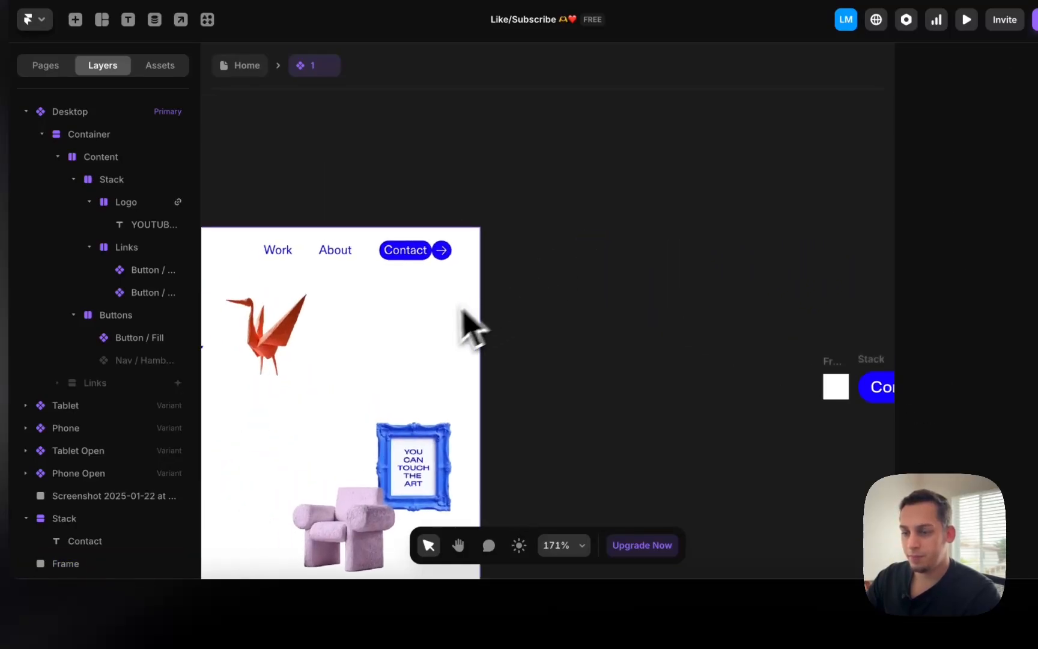
{"action": "left_click", "coordinate": [271, 634]}
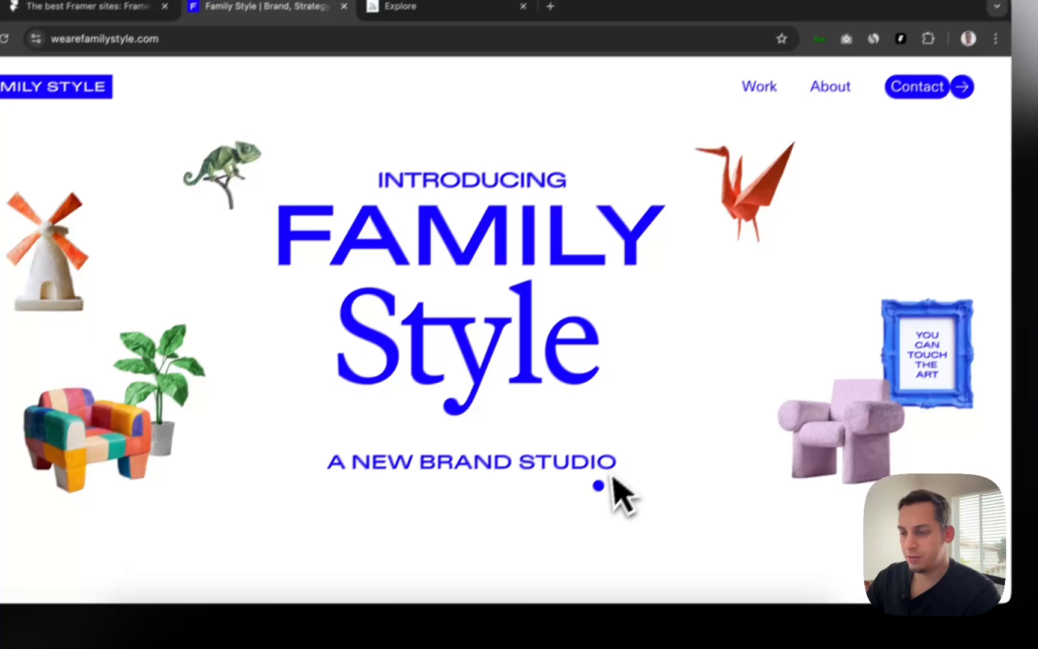
{"action": "left_click", "coordinate": [556, 622]}
{"action": "scroll", "coordinate": [684, 417], "scroll_direction": "up", "scroll_amount": 5}
{"action": "scroll", "coordinate": [683, 417], "scroll_direction": "left", "scroll_amount": 6}
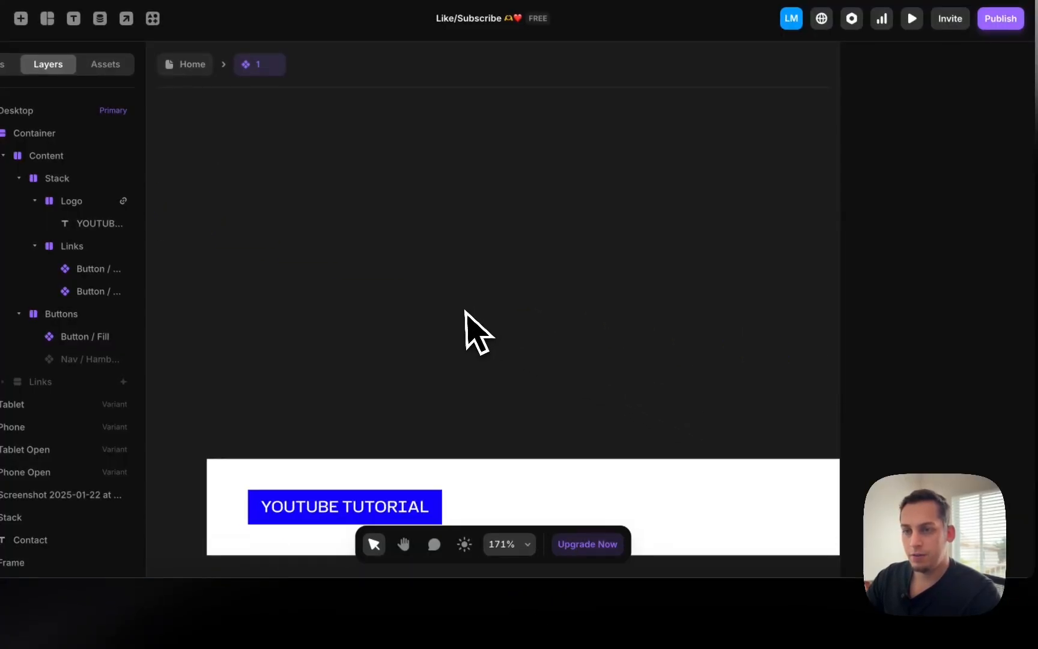
{"action": "scroll", "coordinate": [466, 315], "scroll_direction": "left", "scroll_amount": 10}
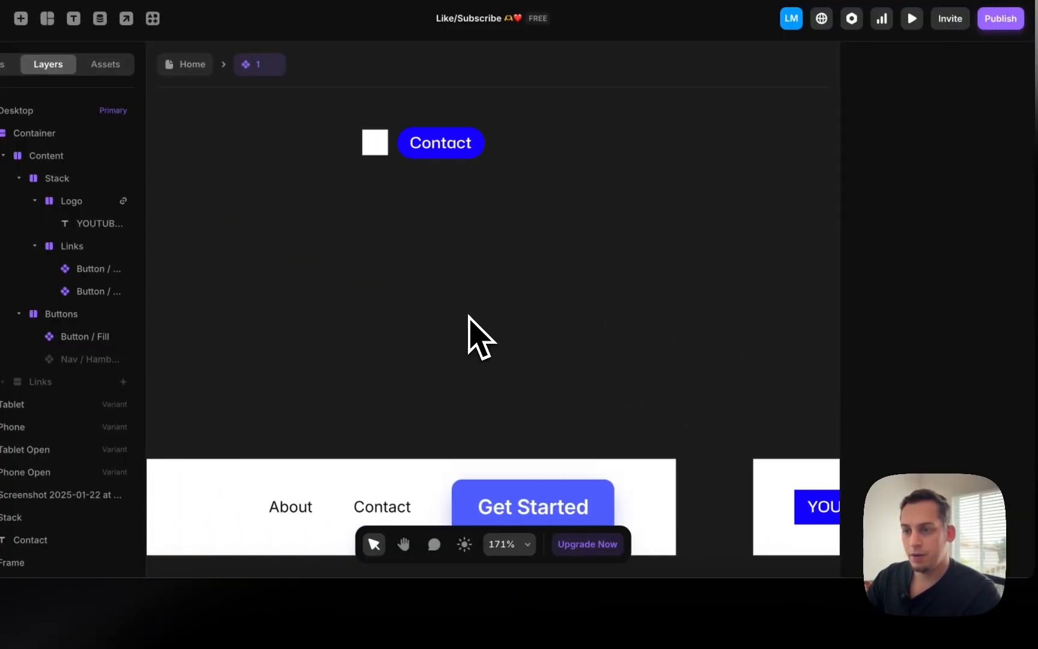
{"action": "scroll", "coordinate": [468, 331], "scroll_direction": "up", "scroll_amount": 2}
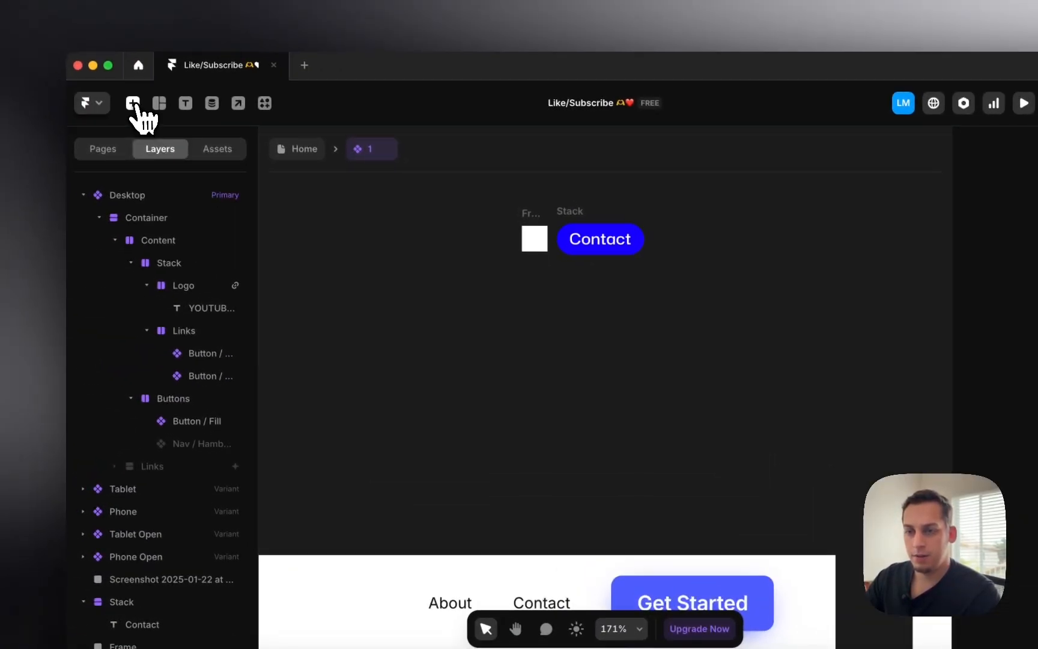
Insert a Feather icon from the icons, scale it down to about 19 × 19 and place it beside the Contact stack
{"action": "left_click", "coordinate": [133, 102]}
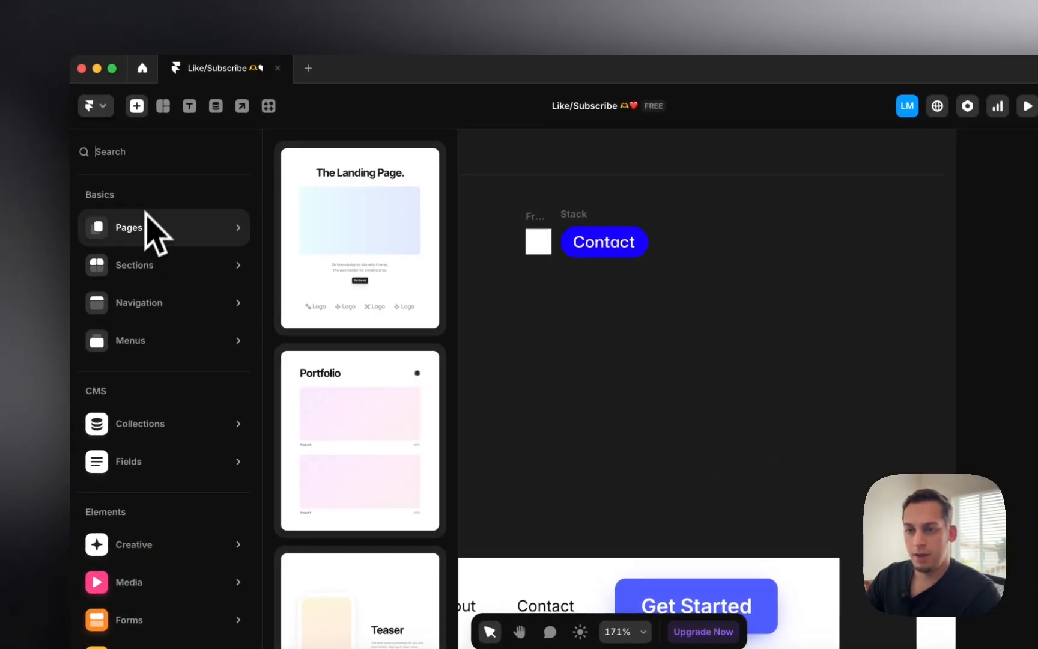
{"action": "type", "text": "icons"}
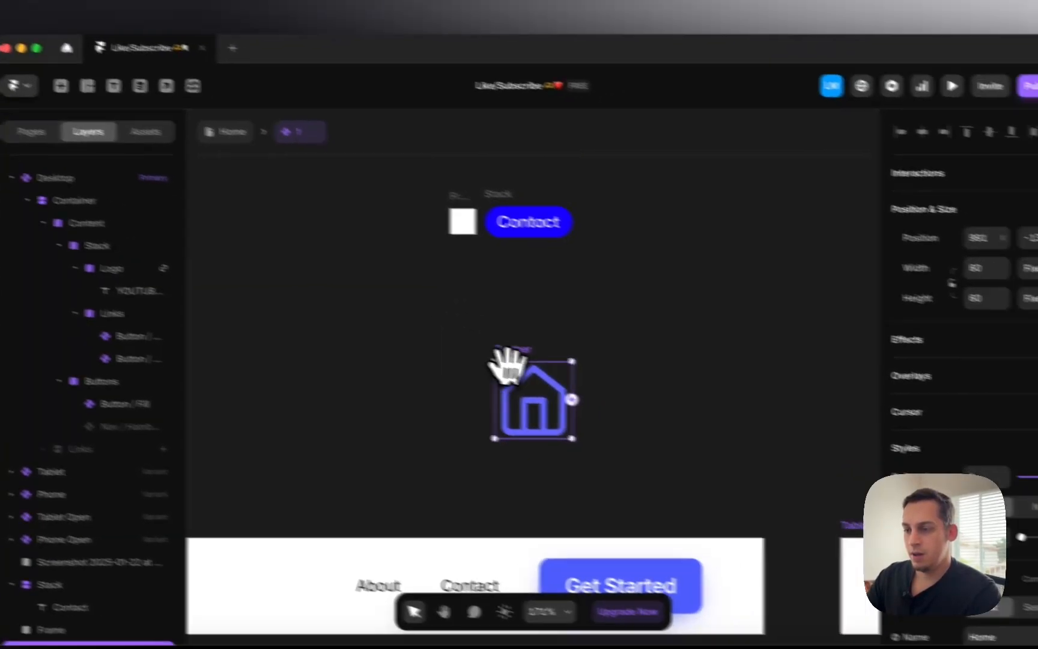
{"action": "left_click_drag", "start_coordinate": [647, 378], "coordinate": [610, 413]}
{"action": "left_click_drag", "start_coordinate": [461, 373], "coordinate": [444, 394]}
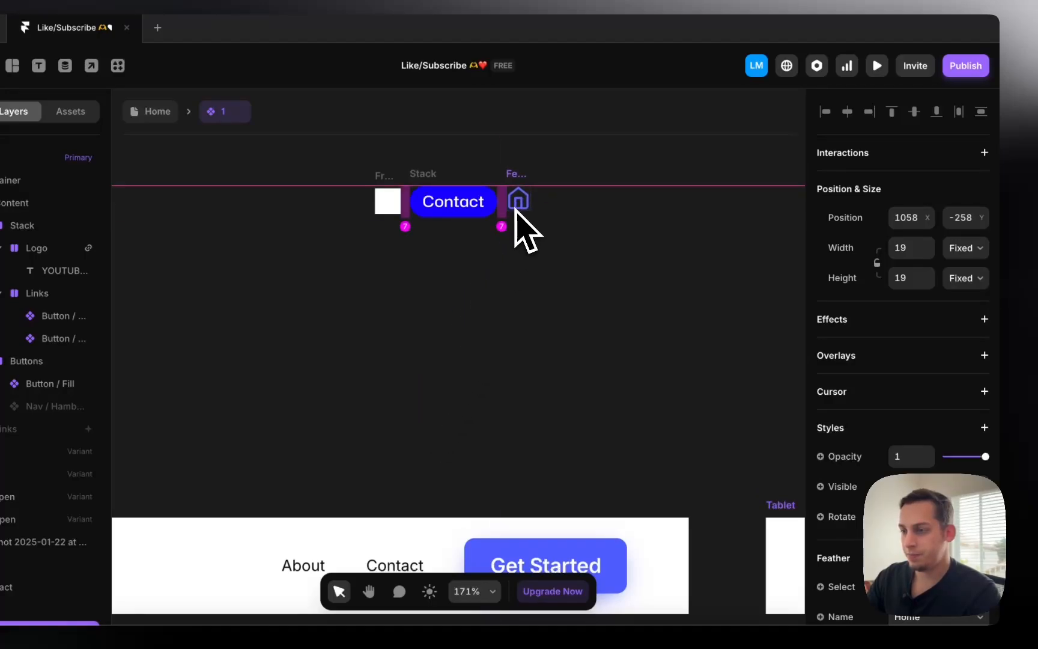
Change the Feather icon to Arrow-right and move it into the small white frame beside the Contact stack
{"action": "scroll", "coordinate": [829, 482], "scroll_direction": "down", "scroll_amount": 5}
{"action": "left_click", "coordinate": [910, 416]}
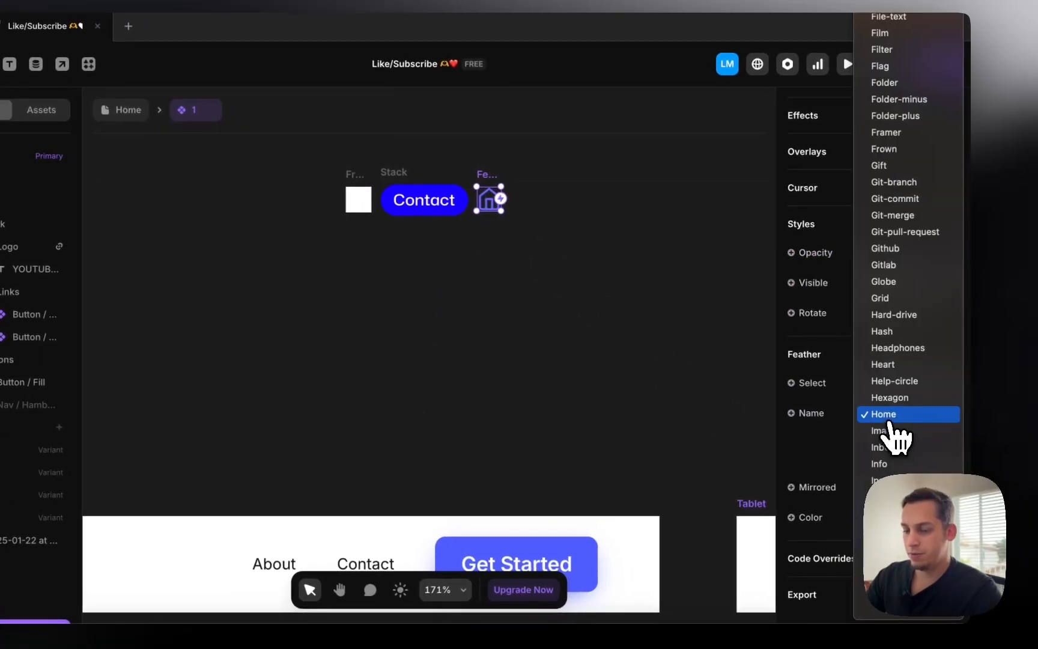
{"action": "scroll", "coordinate": [899, 438], "scroll_direction": "down", "scroll_amount": 15}
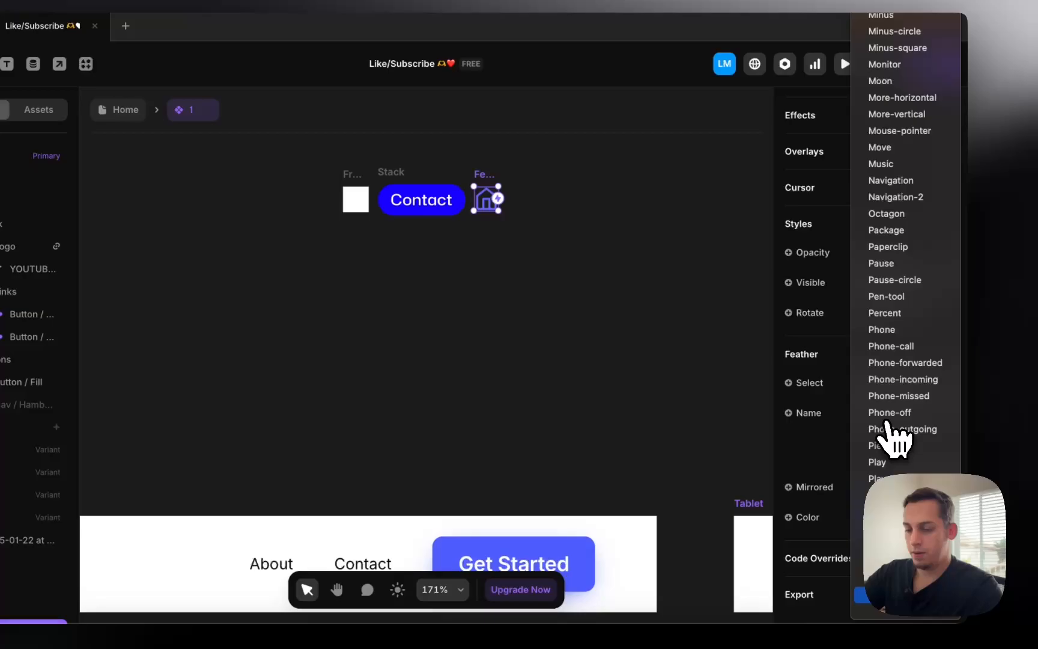
{"action": "type", "text": "arr"}
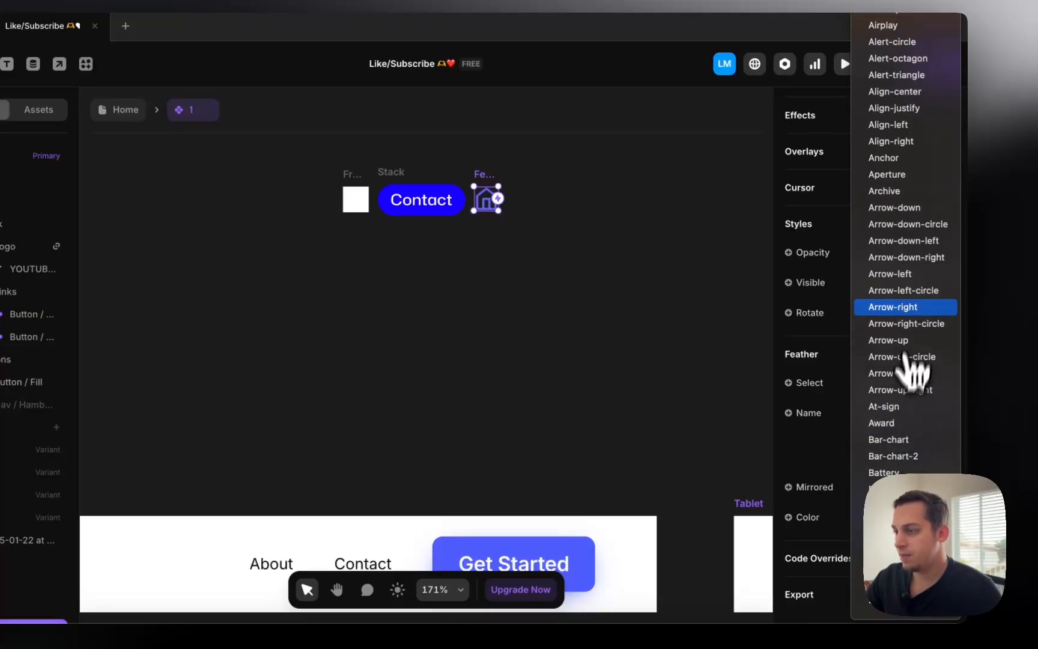
{"action": "left_click", "coordinate": [901, 307]}
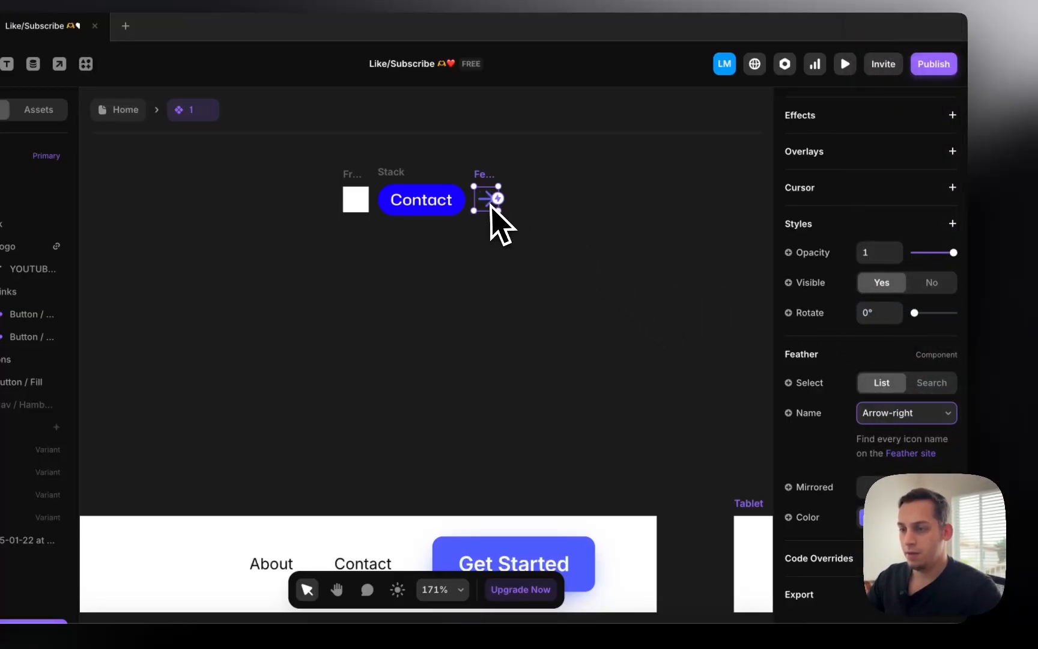
{"action": "left_click_drag", "start_coordinate": [491, 205], "coordinate": [405, 237]}
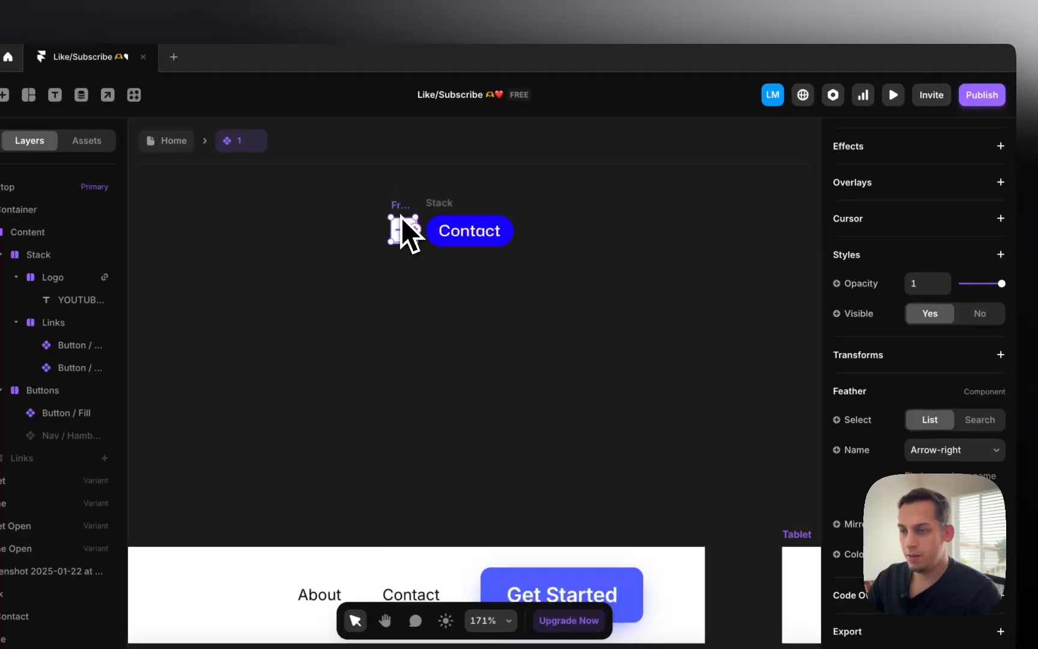
Turn the white frame around the arrow into a stack with its width and height set to Fit Content
{"action": "left_click", "coordinate": [402, 215]}
{"action": "scroll", "coordinate": [915, 436], "scroll_direction": "down", "scroll_amount": 1}
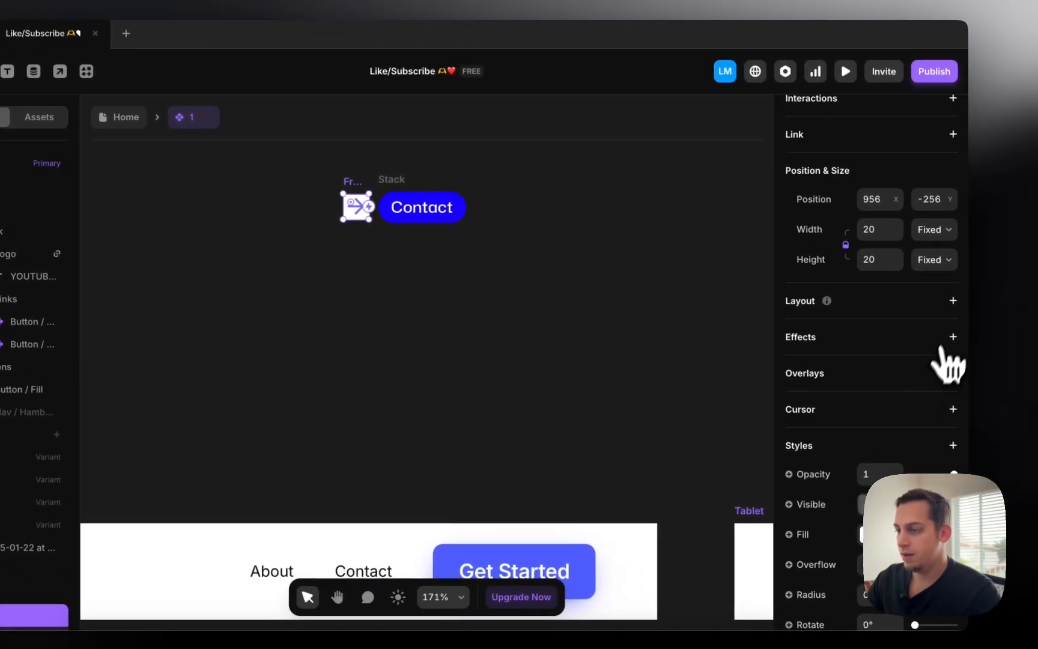
{"action": "left_click", "coordinate": [954, 301]}
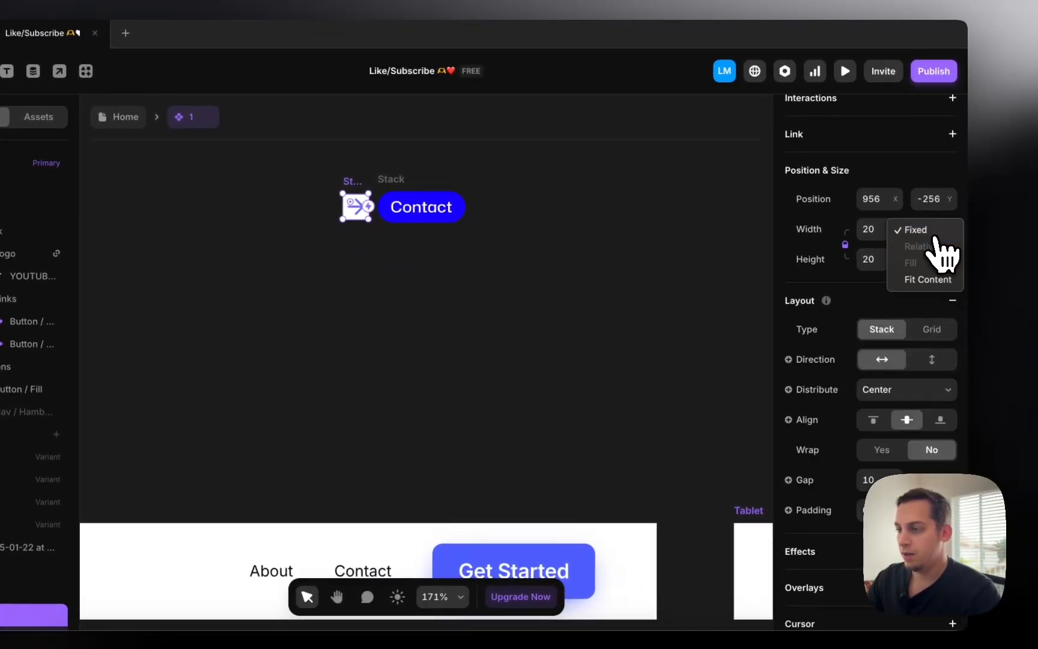
{"action": "left_click", "coordinate": [947, 262]}
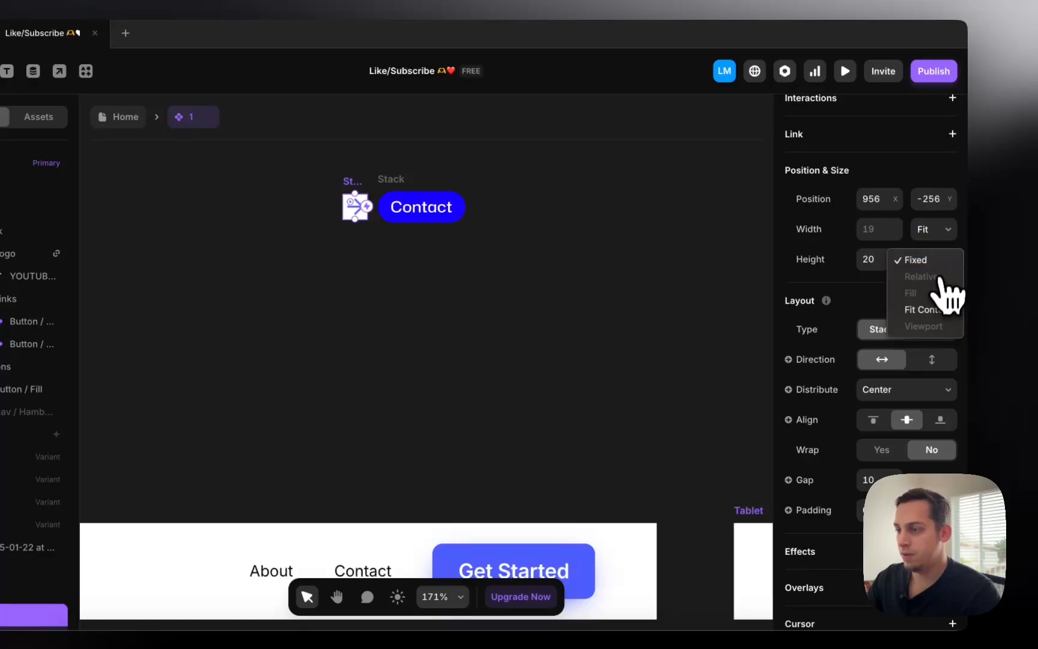
{"action": "left_click", "coordinate": [932, 308]}
{"action": "scroll", "coordinate": [333, 214], "scroll_direction": "down", "scroll_amount": 3}
{"action": "scroll", "coordinate": [344, 207], "scroll_direction": "up", "scroll_amount": 8}
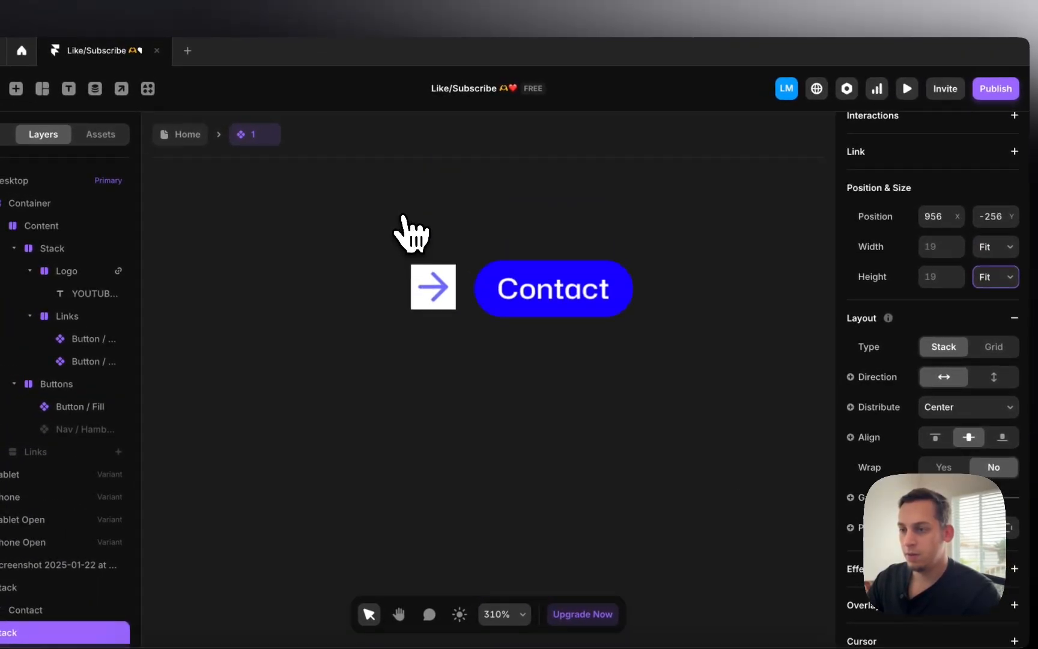
{"action": "scroll", "coordinate": [412, 231], "scroll_direction": "up", "scroll_amount": 2}
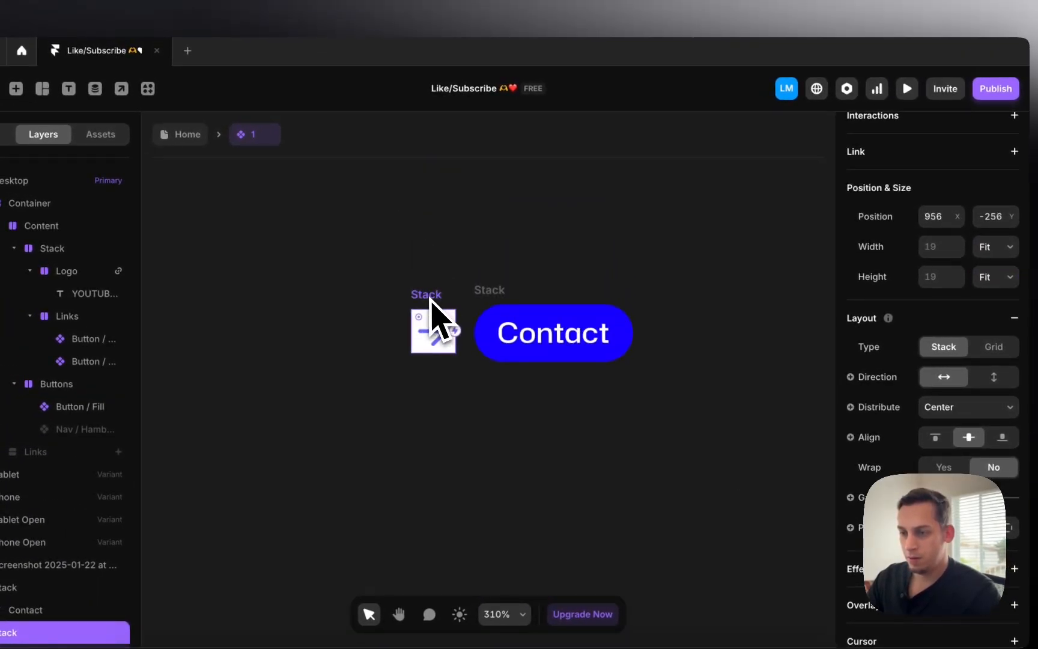
Fill the arrow stack with the blue (#1601FF) sampled from the Contact pill
{"action": "scroll", "coordinate": [871, 394], "scroll_direction": "down", "scroll_amount": 5}
{"action": "left_click", "coordinate": [930, 435]}
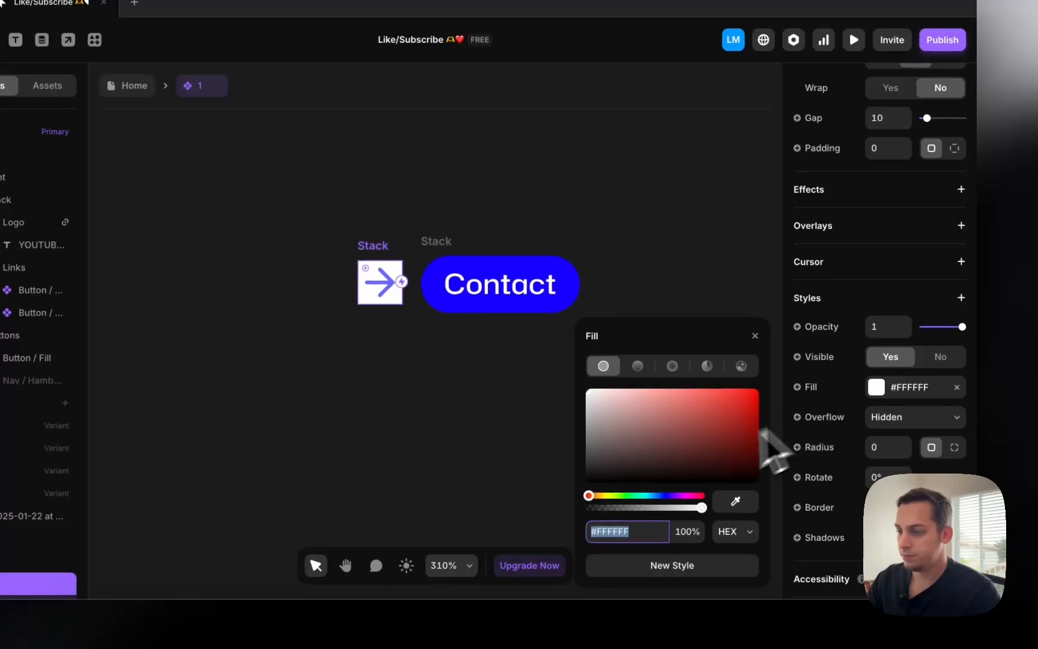
{"action": "left_click", "coordinate": [735, 501]}
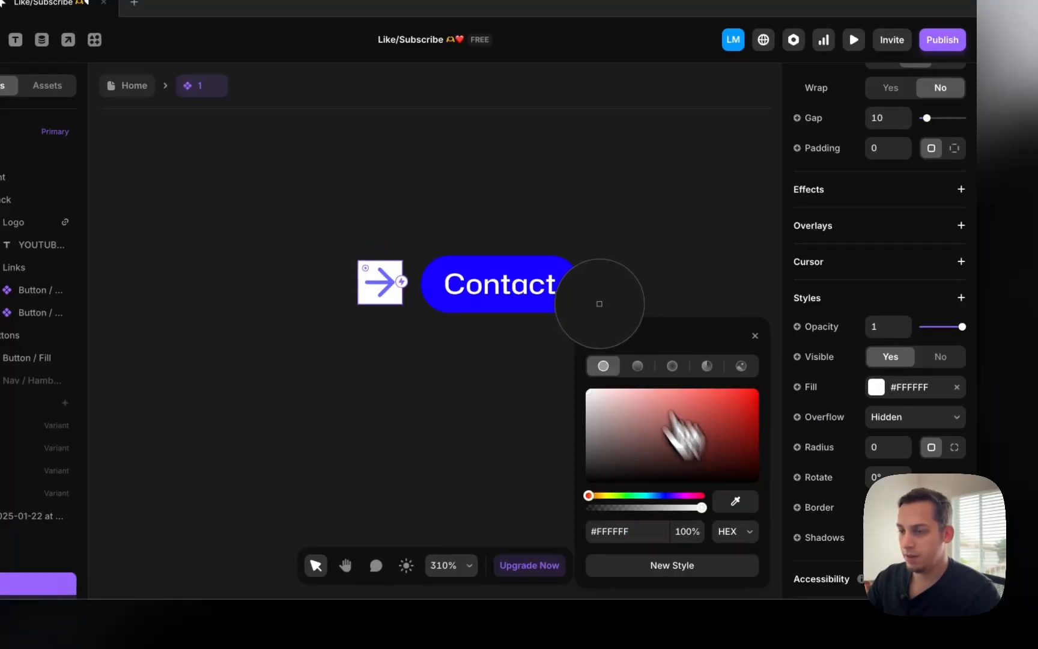
{"action": "left_click", "coordinate": [574, 277]}
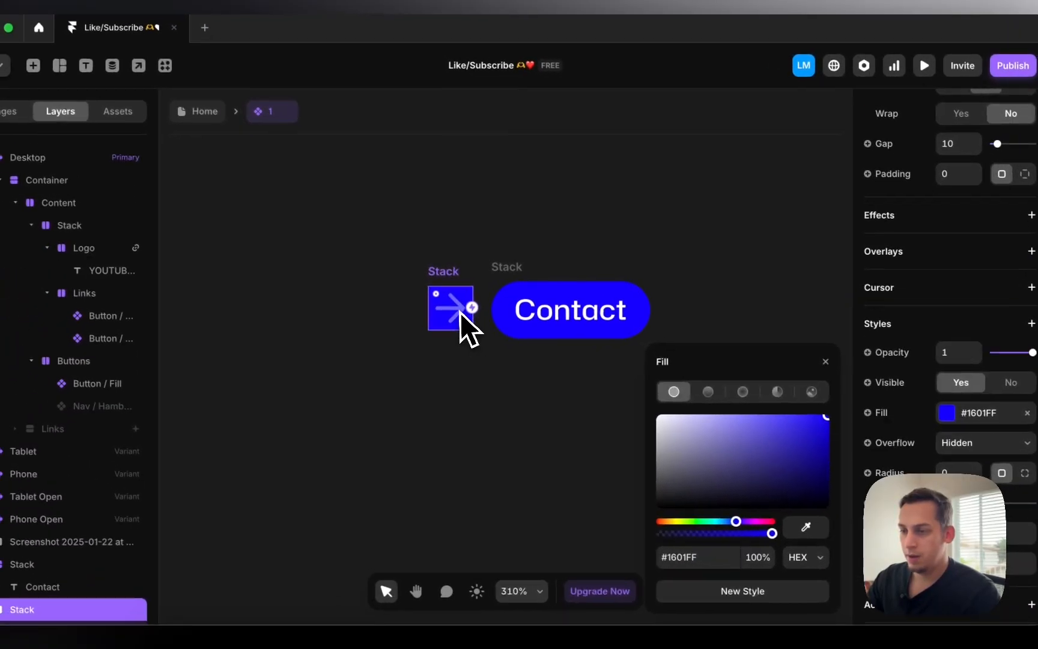
Change the color of the Feather arrow icon inside the blue stack to white
{"action": "double_click", "coordinate": [457, 310]}
{"action": "left_click", "coordinate": [420, 299]}
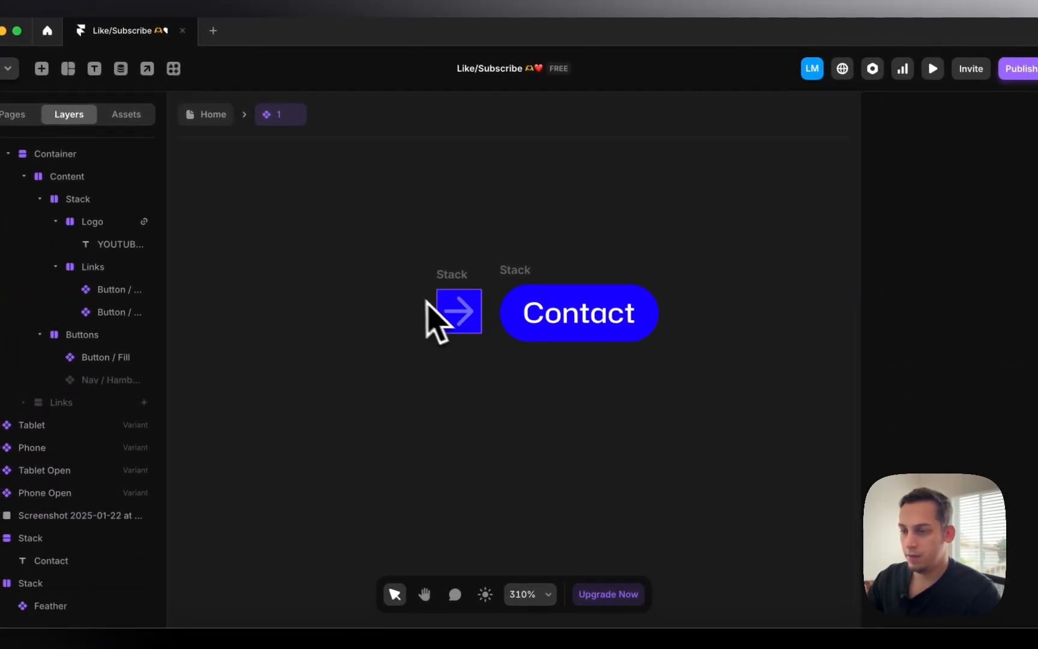
{"action": "left_click", "coordinate": [460, 315]}
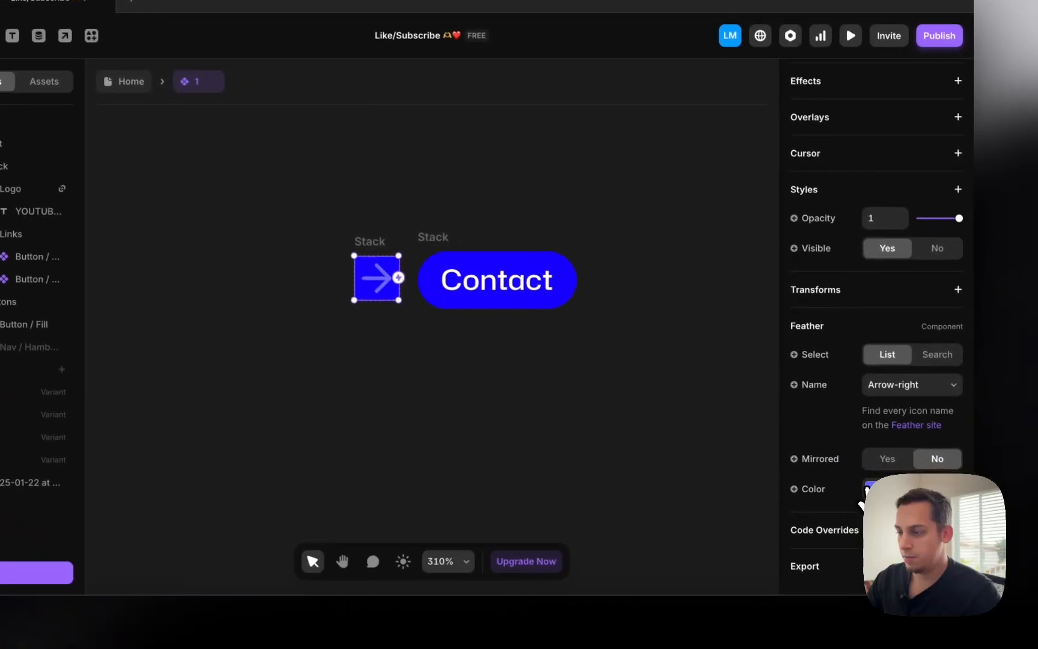
{"action": "left_click", "coordinate": [955, 523]}
{"action": "left_click_drag", "start_coordinate": [666, 415], "coordinate": [558, 360]}
Set the arrow stack's padding to 2 on all sides
{"action": "left_click", "coordinate": [375, 242]}
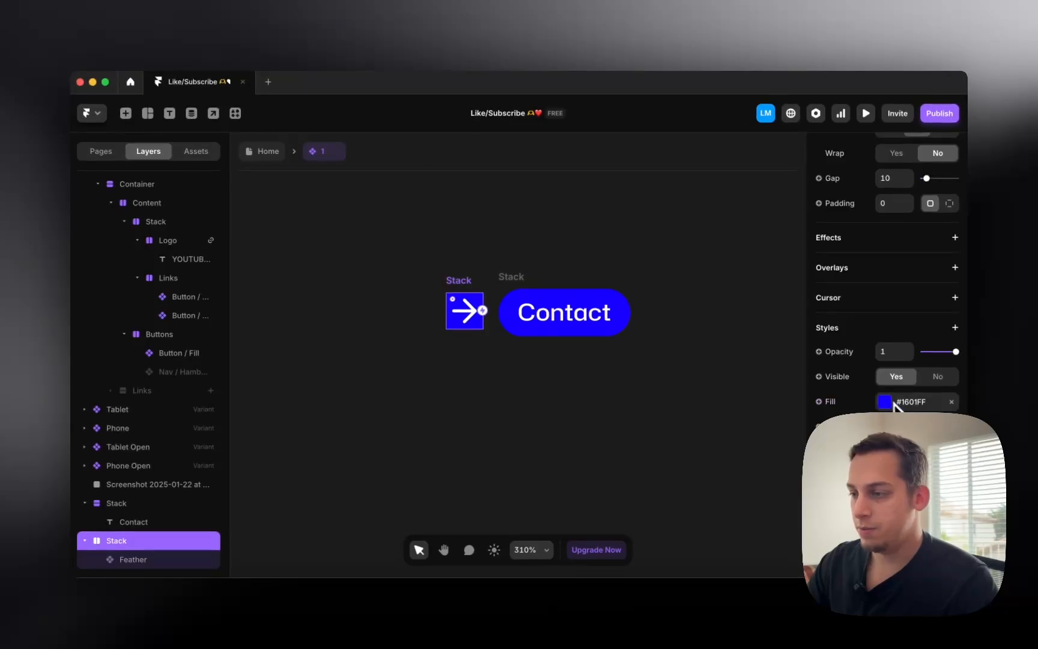
{"action": "scroll", "coordinate": [902, 407], "scroll_direction": "up", "scroll_amount": 3}
{"action": "left_click", "coordinate": [890, 327]}
{"action": "type", "text": "3"}
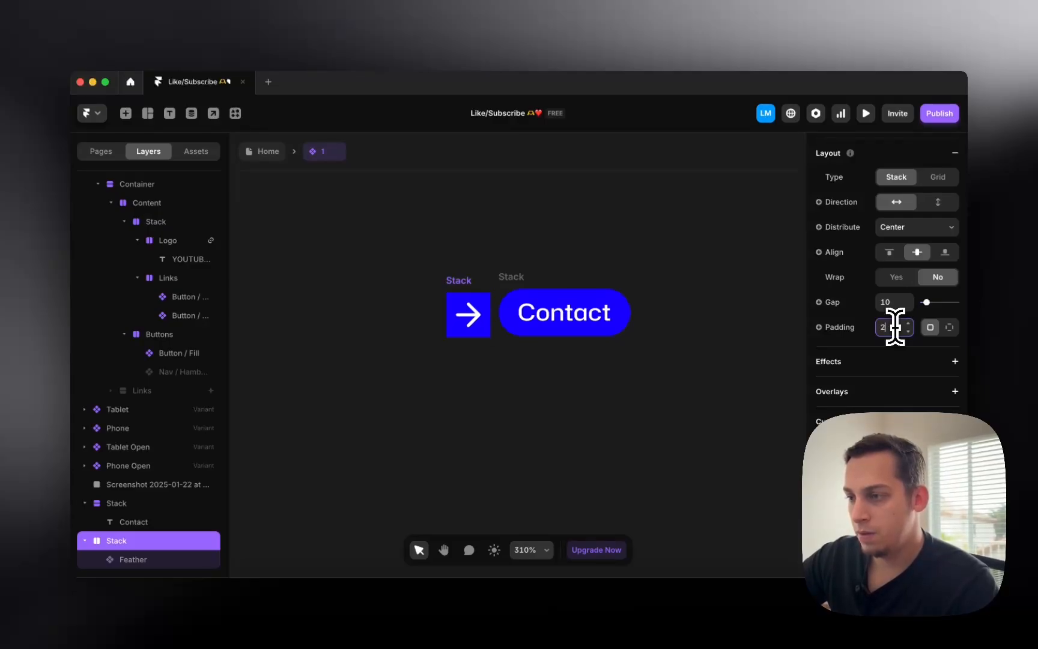
Move the arrow stack into line with the top edge of the Contact stack, leaving a small gap between them
{"action": "left_click_drag", "start_coordinate": [464, 283], "coordinate": [400, 283]}
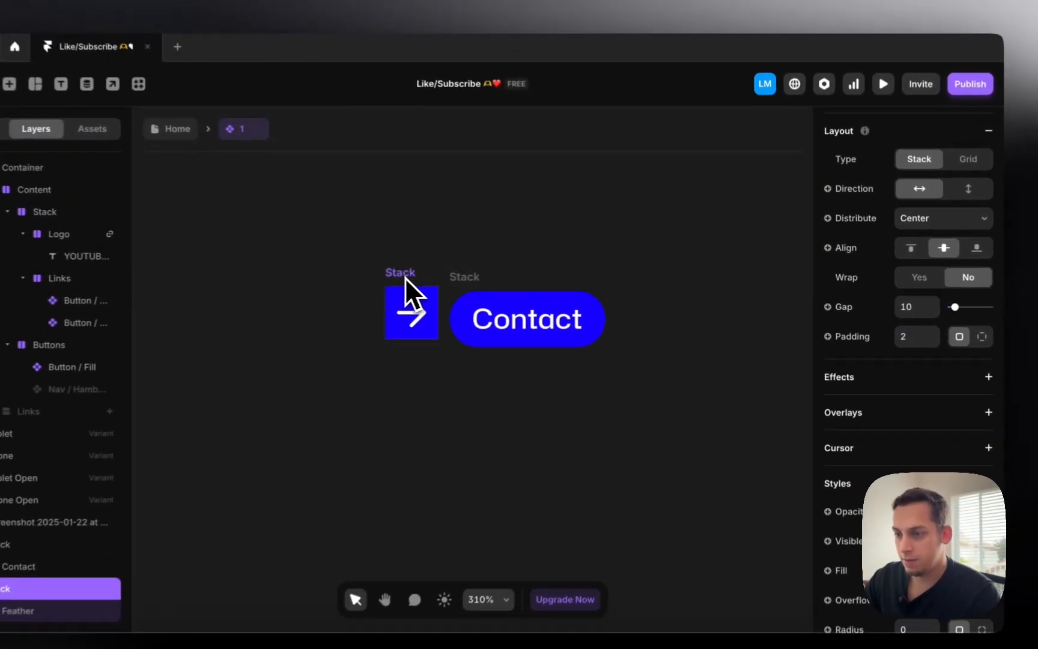
{"action": "left_click", "coordinate": [466, 279], "text": "shift"}
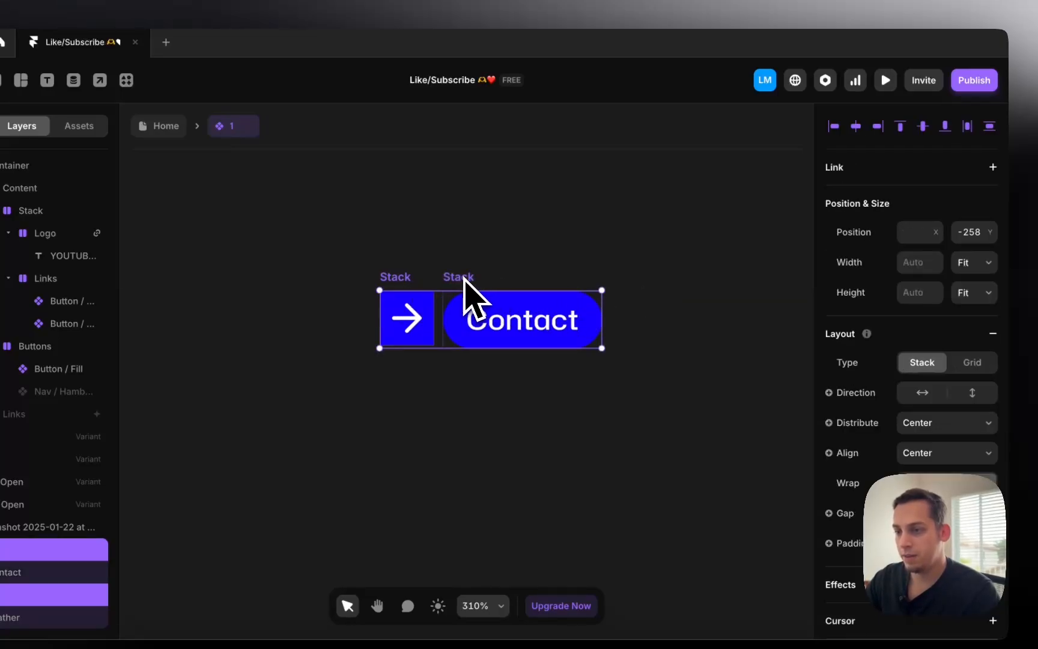
{"action": "left_click", "coordinate": [463, 268]}
Round the arrow stack's corners into a full circle and place a duplicate 4 px from the opposite end of the Contact pill
{"action": "left_click", "coordinate": [407, 281]}
{"action": "scroll", "coordinate": [848, 376], "scroll_direction": "down", "scroll_amount": 3}
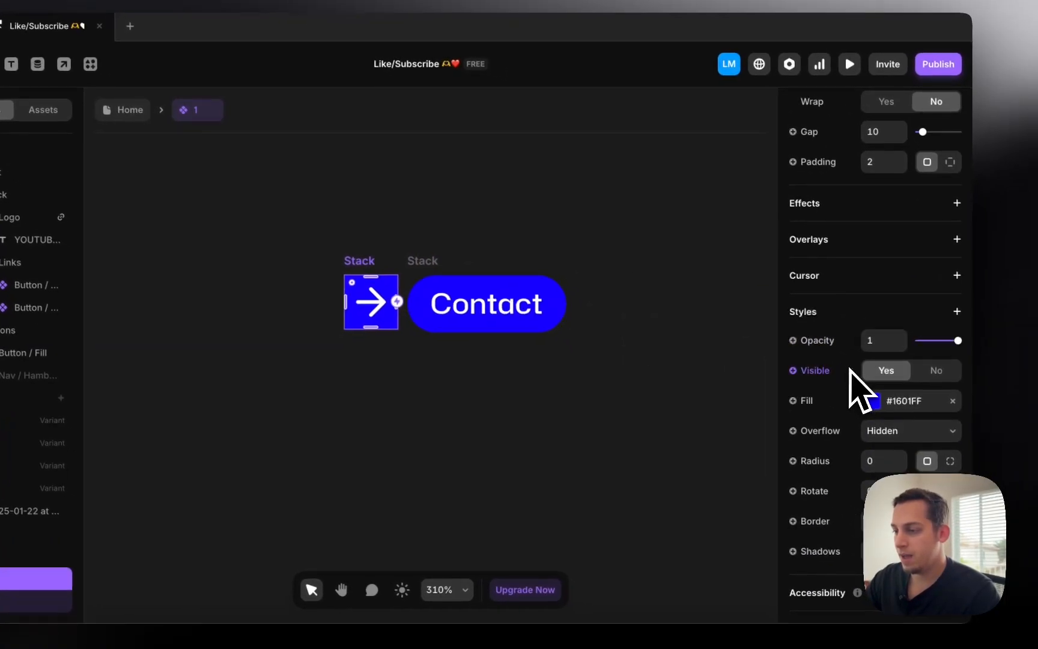
{"action": "left_click", "coordinate": [880, 455]}
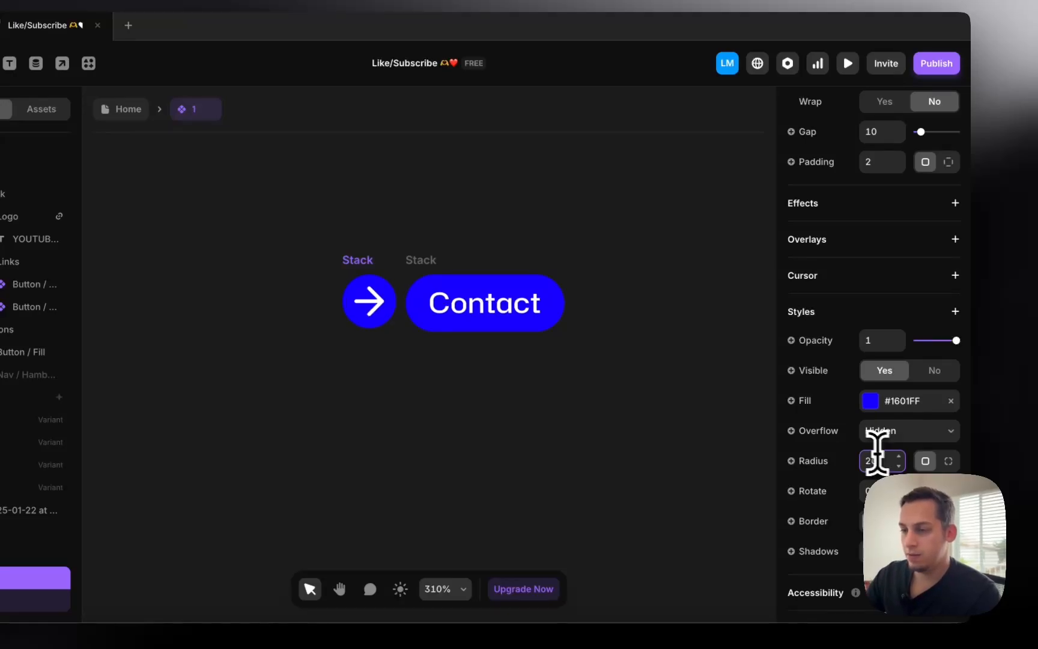
{"action": "left_click_drag", "start_coordinate": [372, 278], "coordinate": [671, 295]}
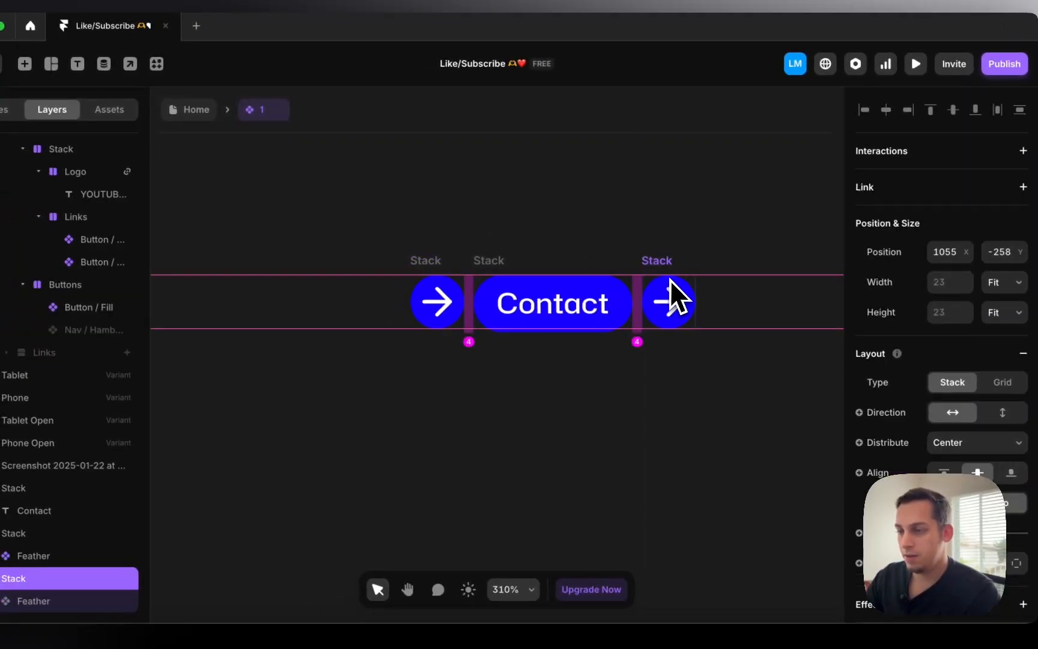
Wrap the Contact stack and both arrow stacks in a new stack and set its width to Fit Content
{"action": "left_click_drag", "start_coordinate": [354, 235], "coordinate": [784, 452]}
{"action": "right_click", "coordinate": [597, 314]}
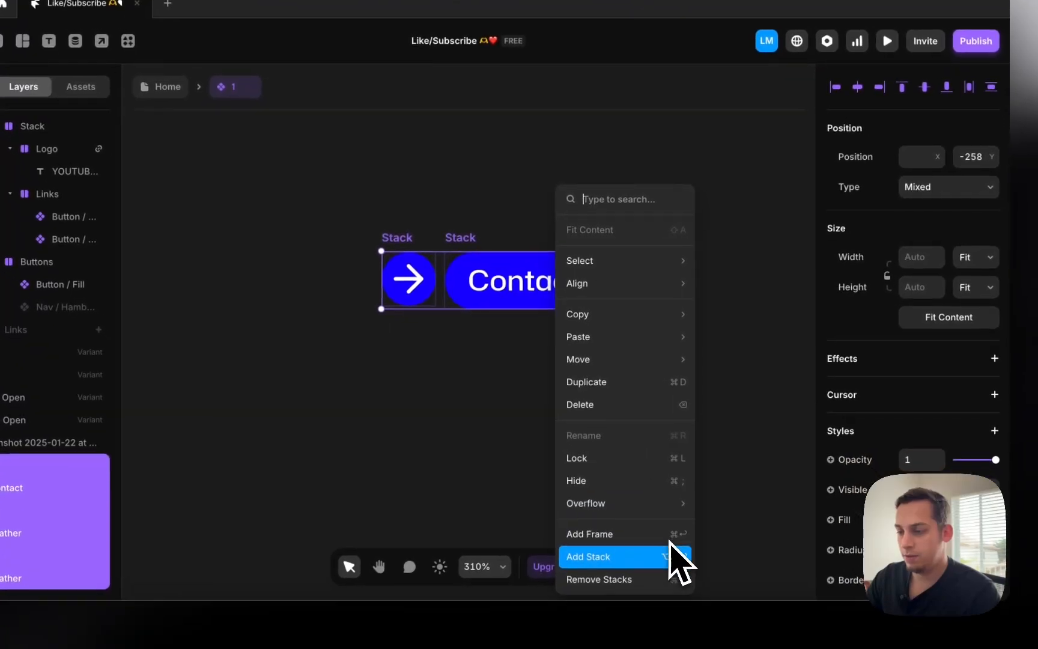
{"action": "left_click", "coordinate": [697, 578]}
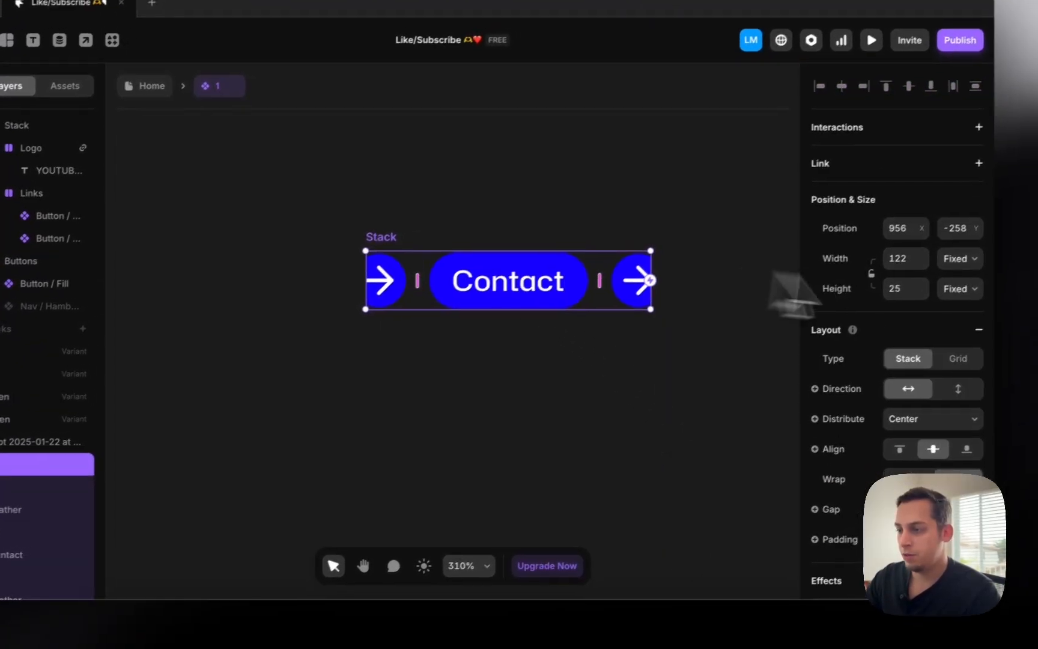
{"action": "left_click", "coordinate": [969, 255]}
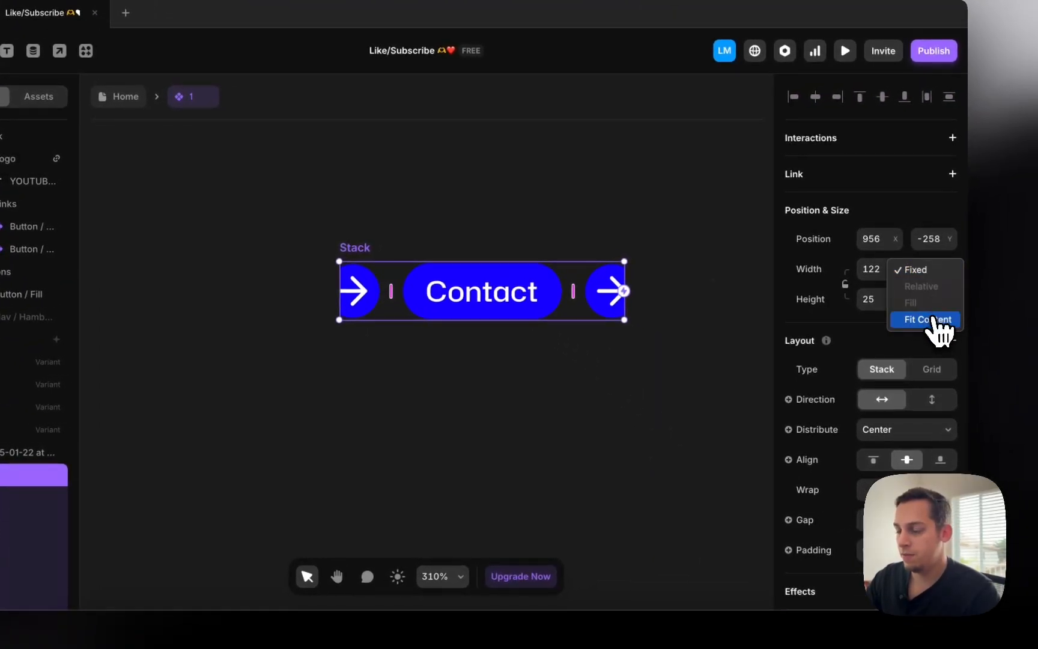
{"action": "left_click", "coordinate": [928, 319]}
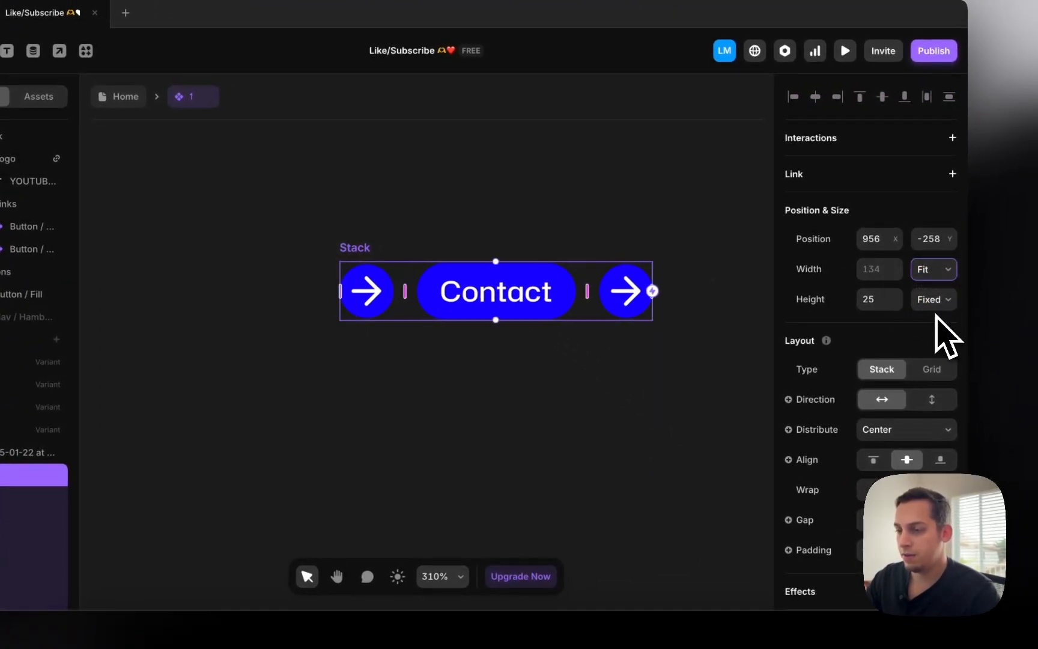
Set the gap of the new outer stack to 0
{"action": "scroll", "coordinate": [901, 360], "scroll_direction": "down", "scroll_amount": 3}
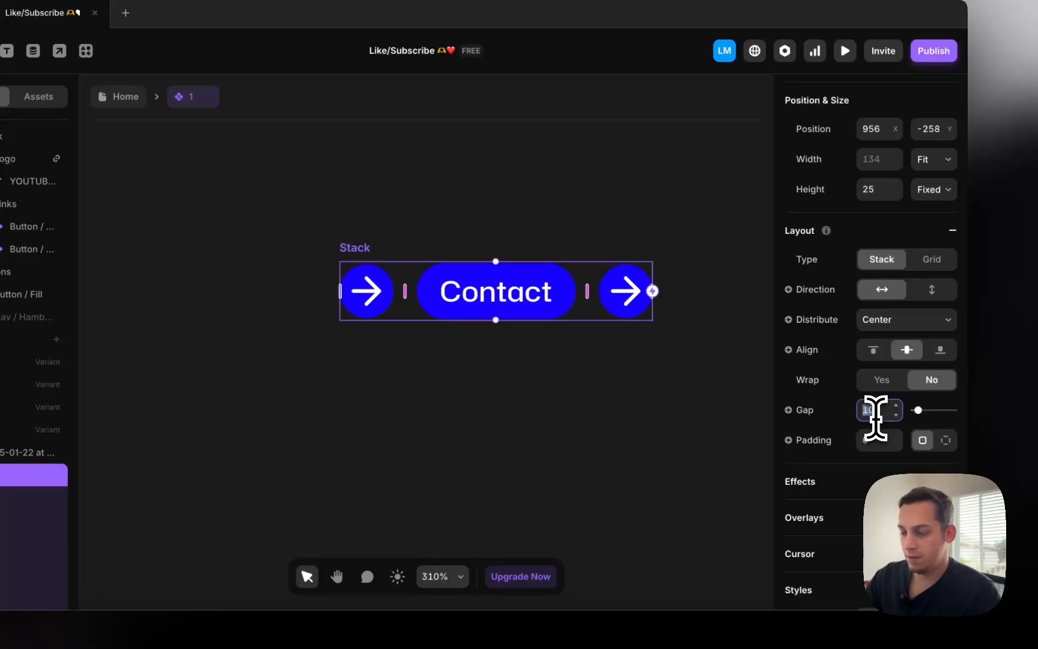
{"action": "type", "text": "0"}
{"action": "left_click", "coordinate": [475, 228]}
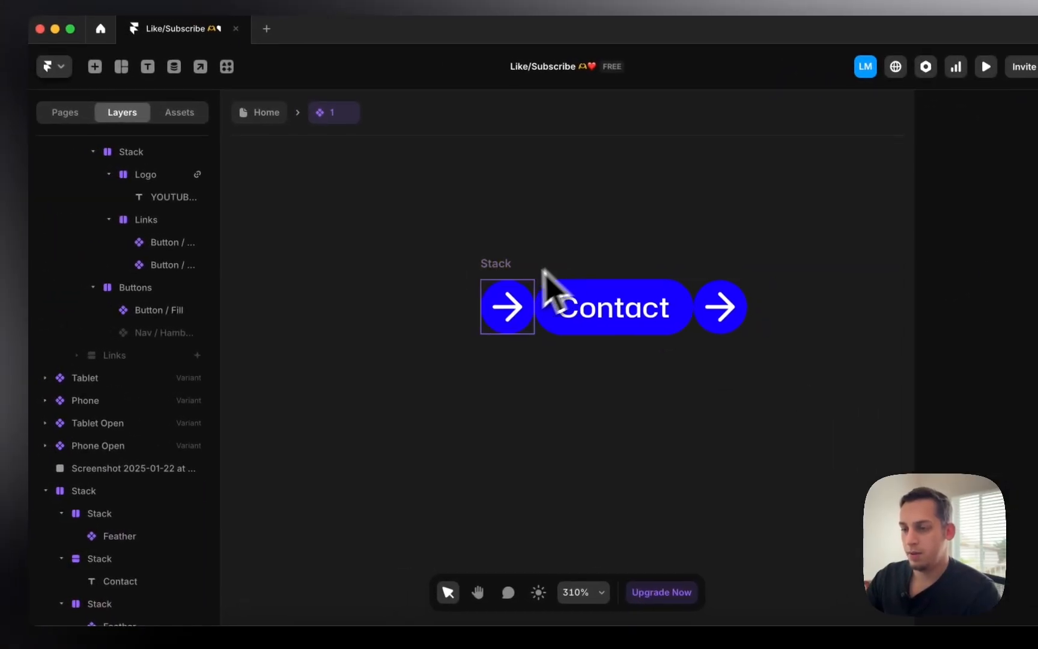
Turn the outer stack into a component named Button and add a Hover variant to its primary variant
{"action": "left_click", "coordinate": [361, 248]}
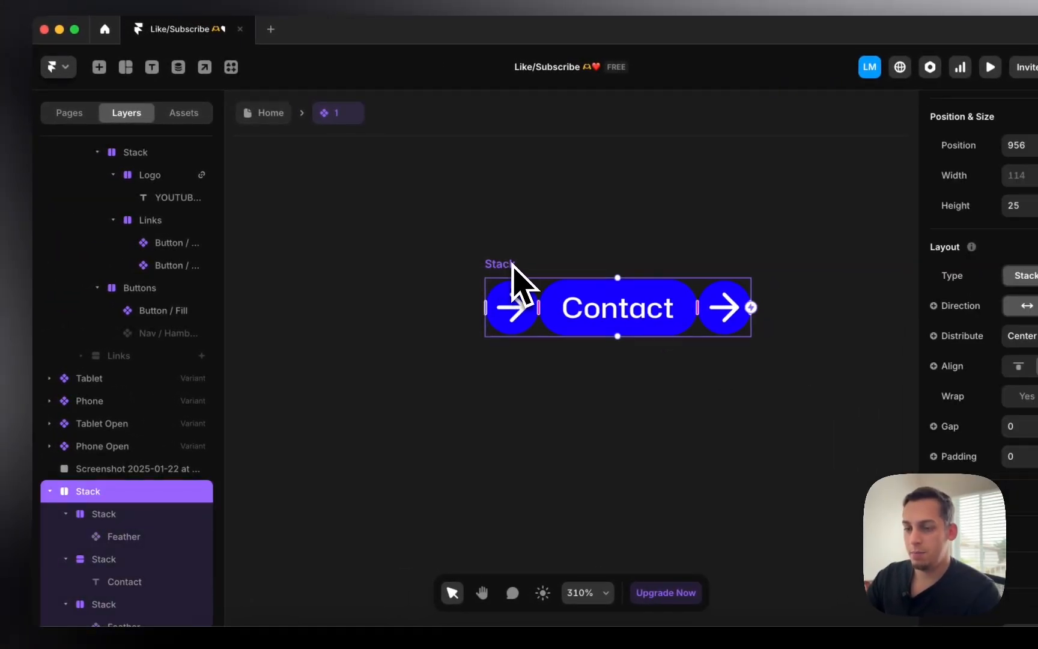
{"action": "right_click", "coordinate": [513, 265]}
{"action": "left_click", "coordinate": [571, 171]}
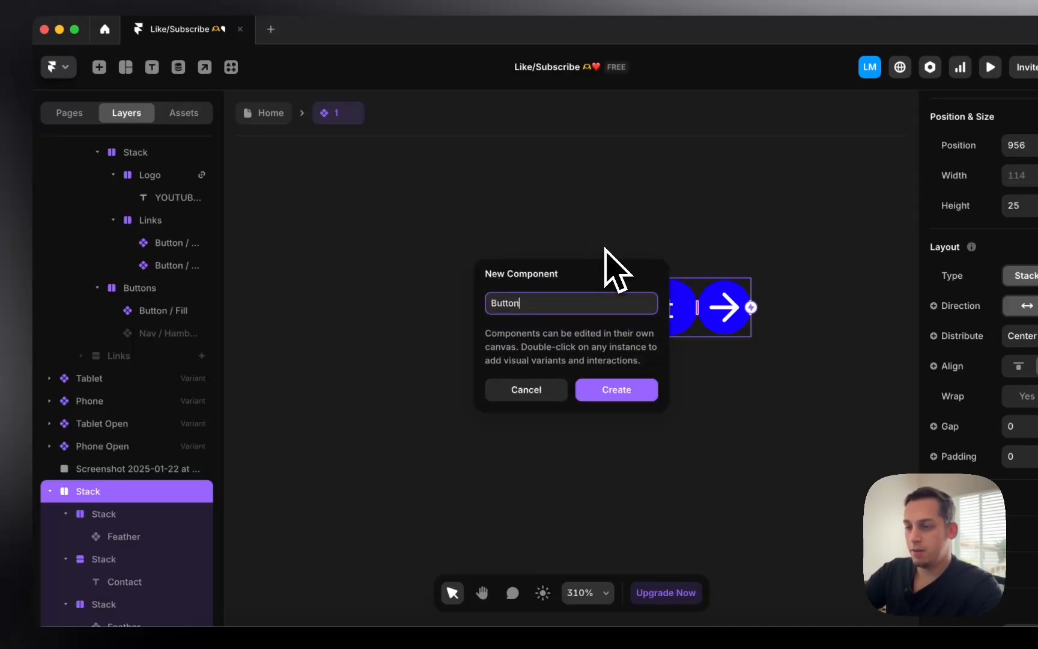
{"action": "key", "text": "Return"}
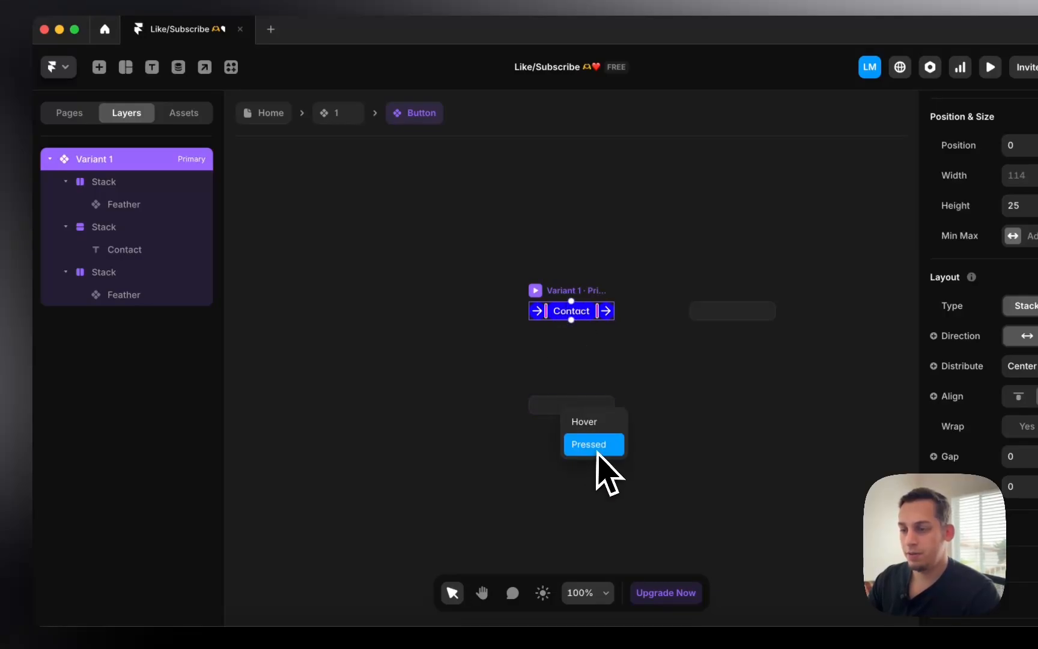
{"action": "left_click", "coordinate": [592, 422]}
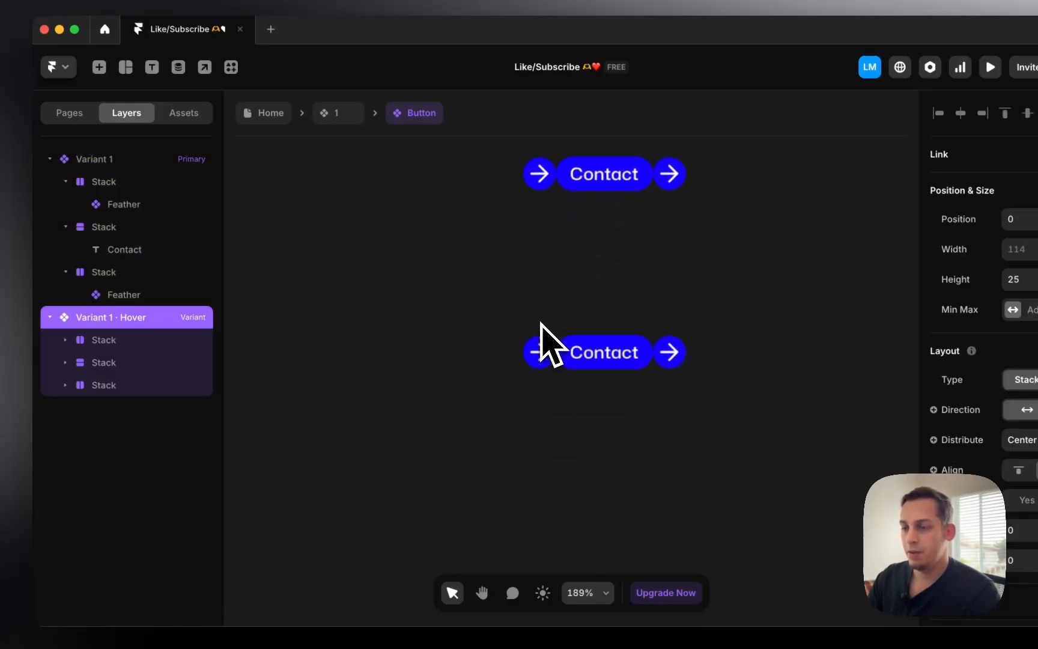
Hide the arrow stack that precedes Contact in the Button component's primary variant
{"action": "left_click", "coordinate": [542, 306]}
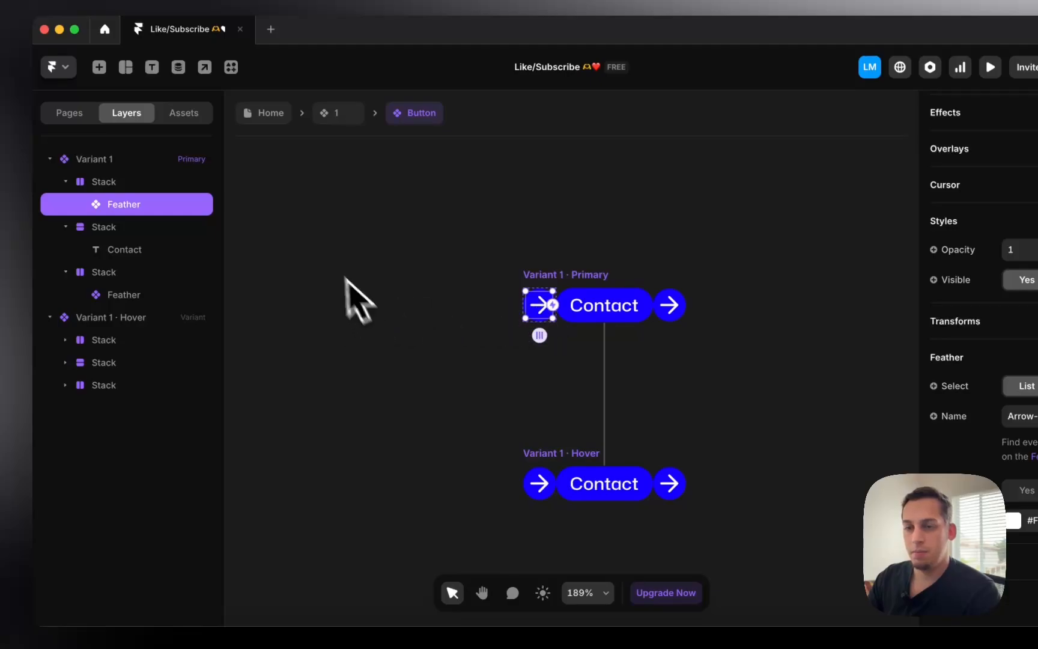
{"action": "left_click", "coordinate": [195, 183]}
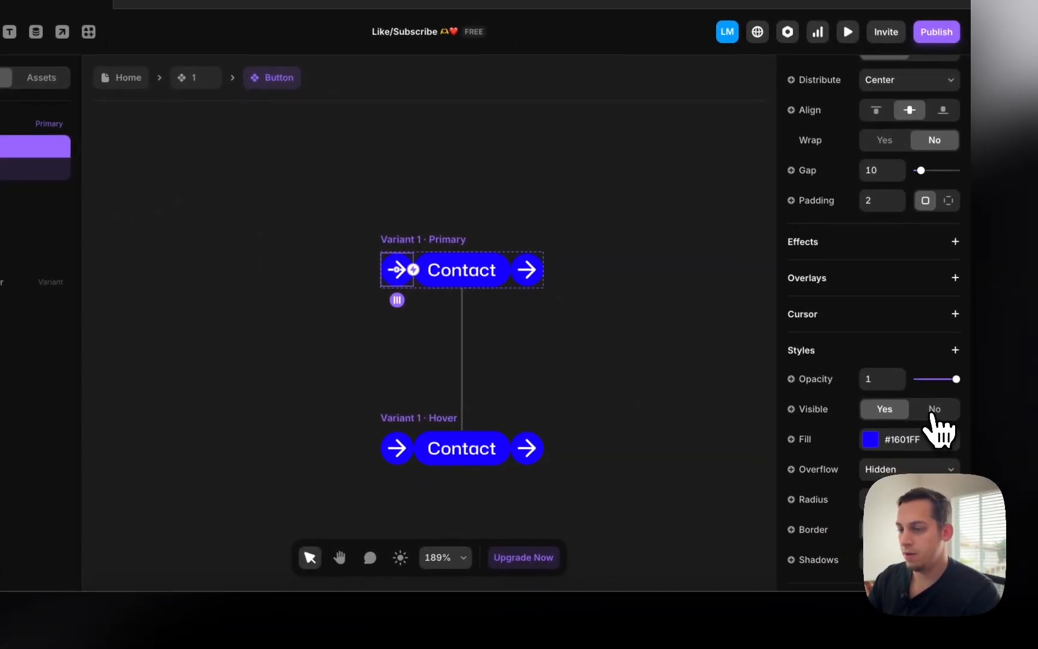
{"action": "left_click", "coordinate": [933, 414]}
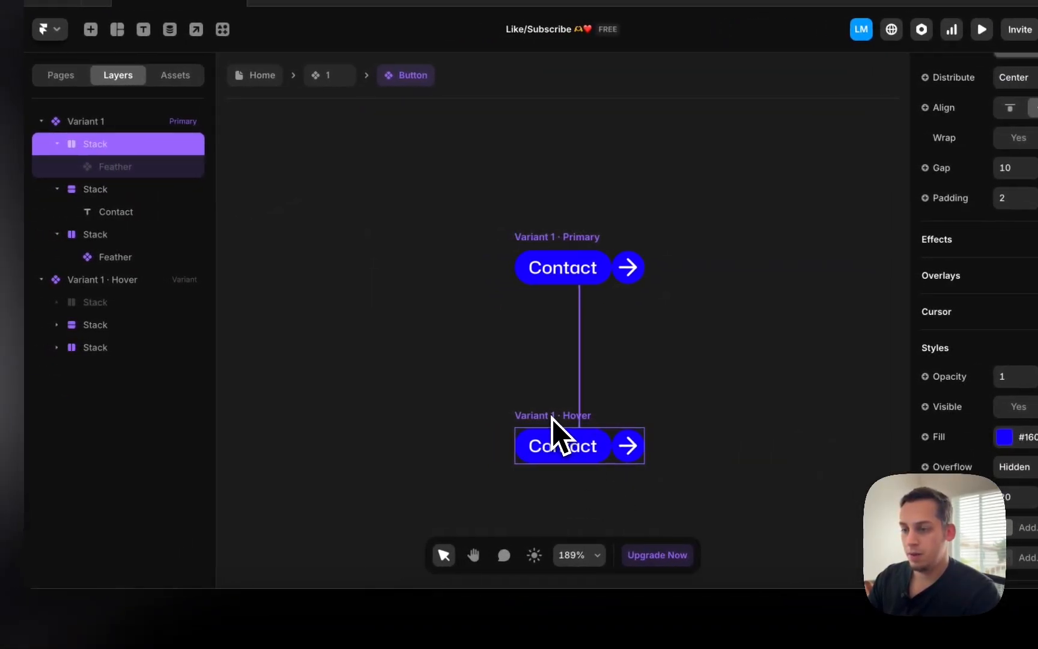
Make the arrow stack that precedes Contact visible in the Hover variant
{"action": "left_click", "coordinate": [551, 417]}
{"action": "left_click", "coordinate": [95, 303]}
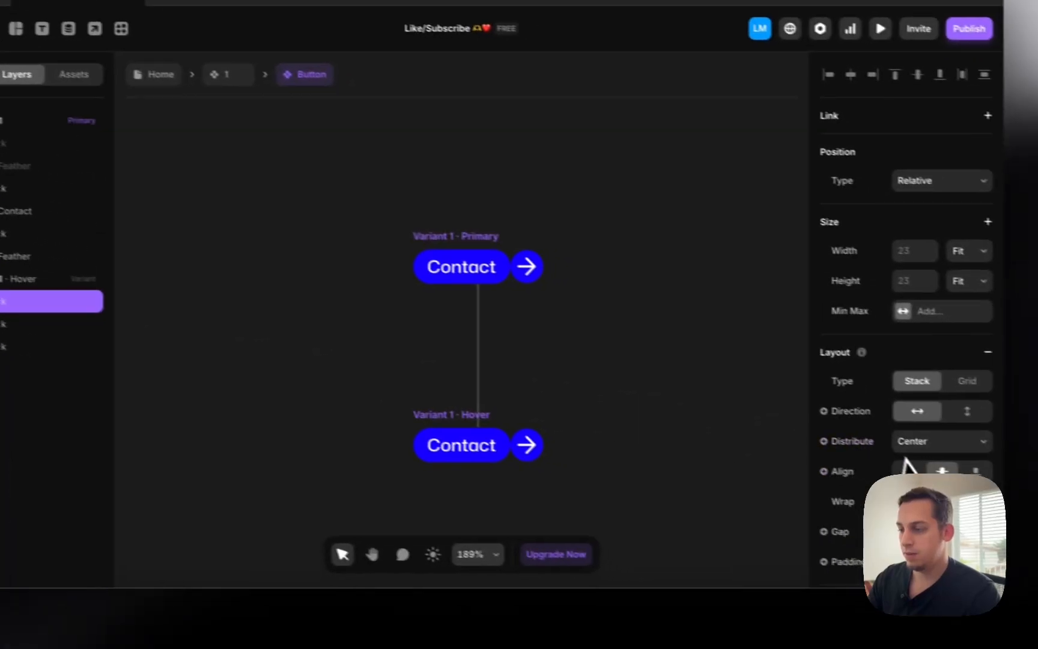
{"action": "scroll", "coordinate": [909, 460], "scroll_direction": "down", "scroll_amount": 10}
{"action": "left_click", "coordinate": [892, 446]}
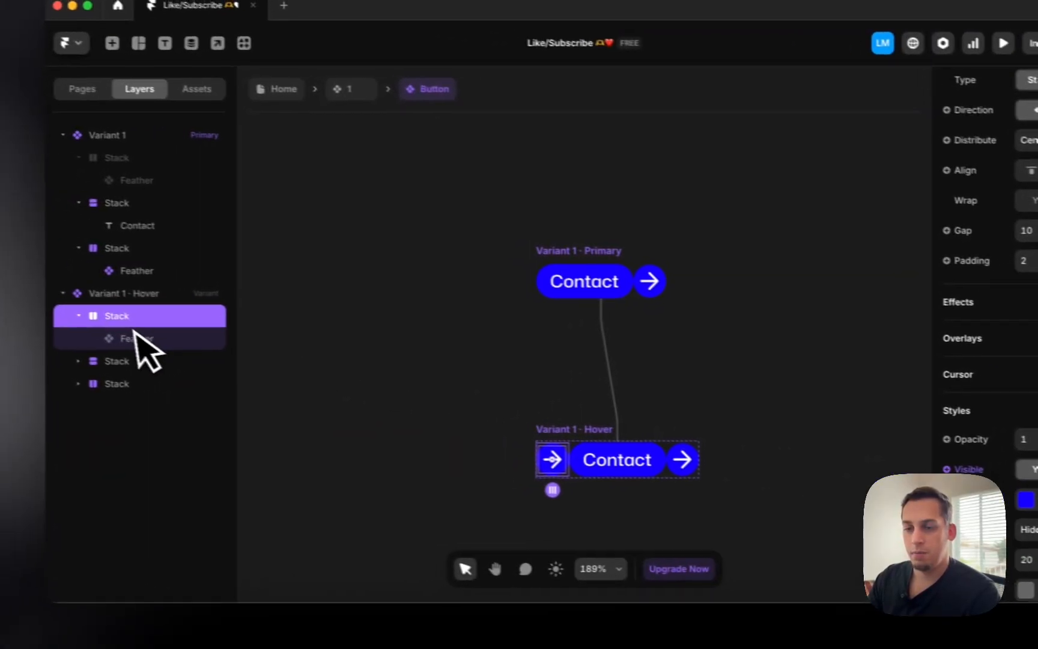
Hide the arrow stack that follows Contact in the Hover variant
{"action": "left_click", "coordinate": [160, 359]}
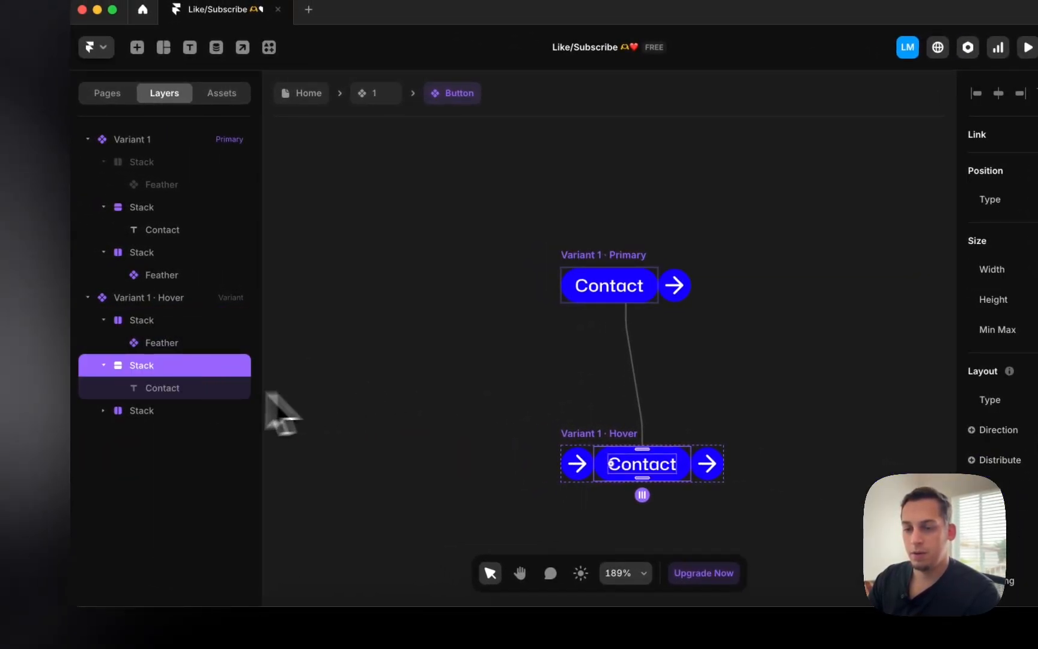
{"action": "left_click", "coordinate": [158, 410]}
{"action": "scroll", "coordinate": [910, 463], "scroll_direction": "down", "scroll_amount": 6}
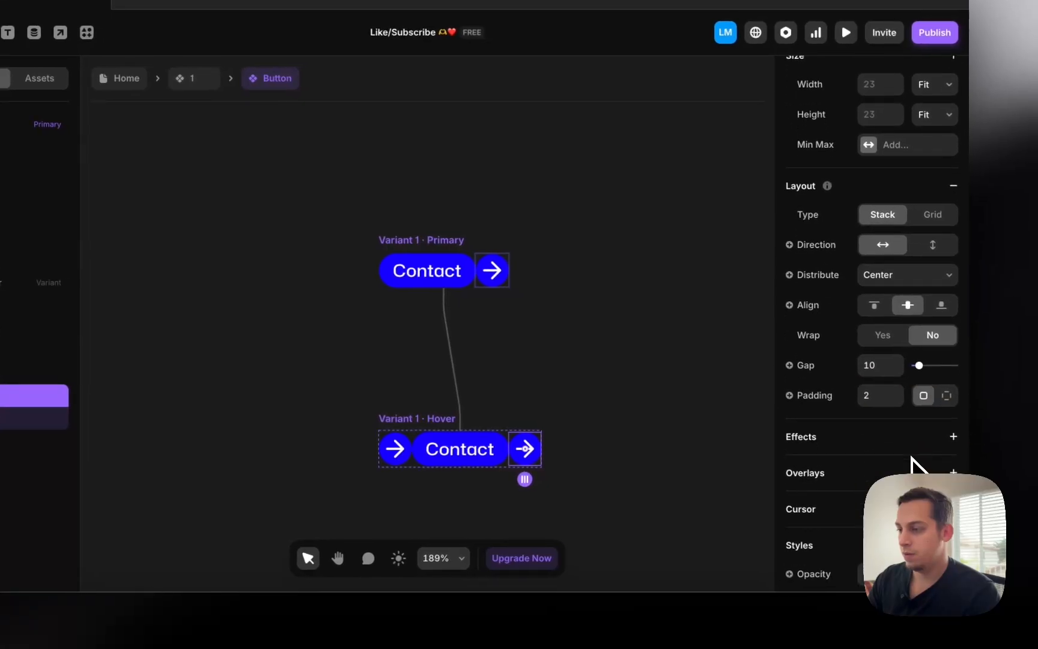
{"action": "scroll", "coordinate": [911, 460], "scroll_direction": "down", "scroll_amount": 1}
{"action": "left_click", "coordinate": [923, 355]}
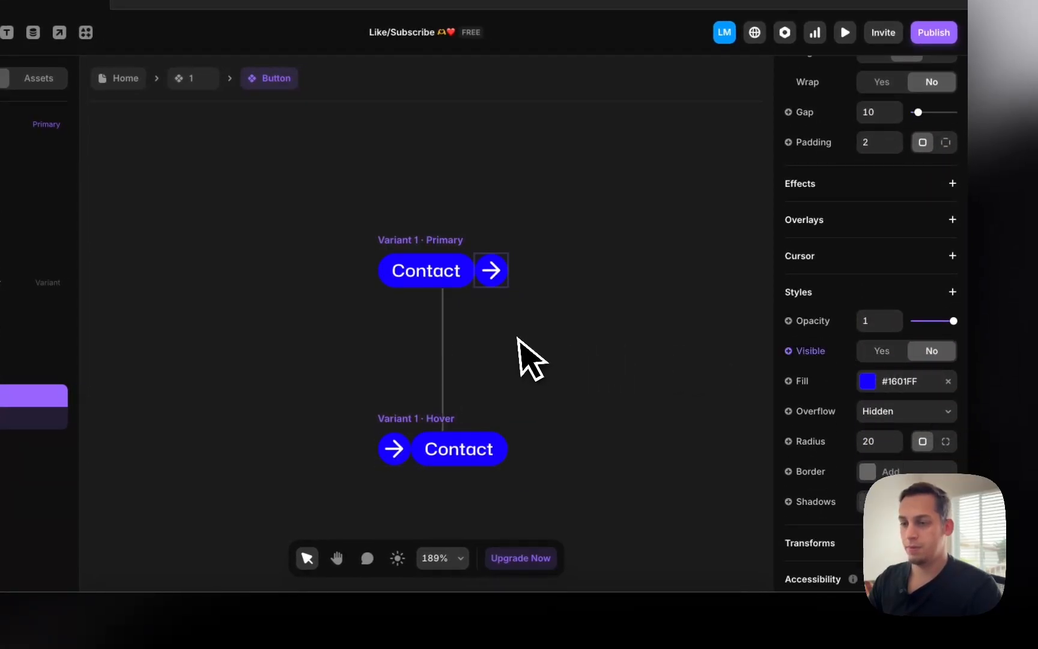
Return to the navbar component, place the Button component in the desktop navbar, and remove the Get Started button it replaces
{"action": "left_click", "coordinate": [192, 78]}
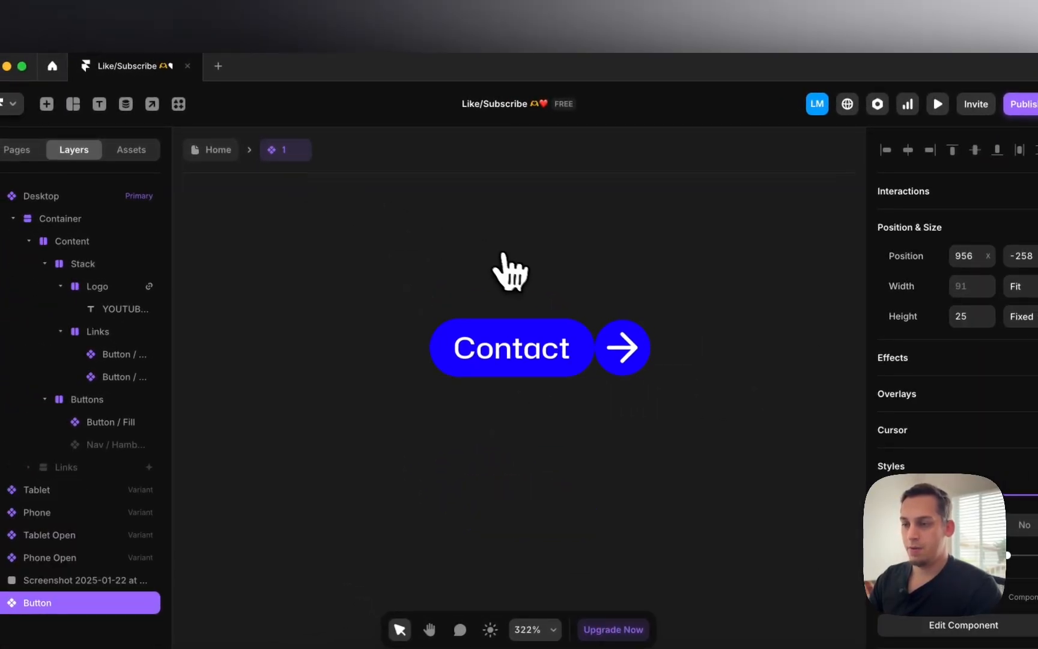
{"action": "scroll", "coordinate": [509, 270], "scroll_direction": "down", "scroll_amount": 10}
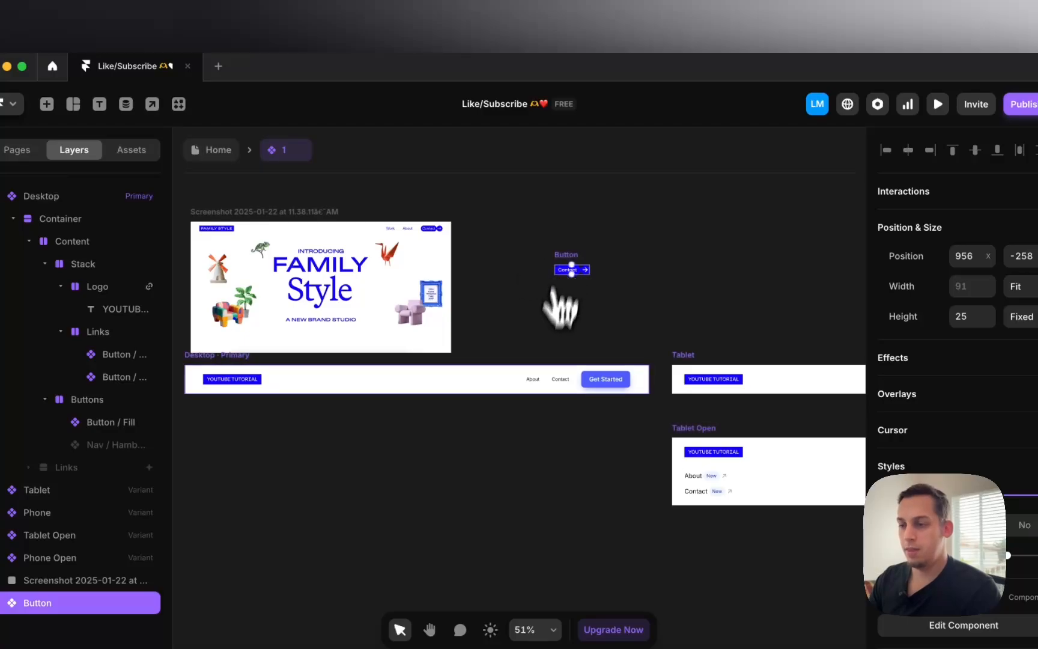
{"action": "left_click_drag", "start_coordinate": [593, 371], "coordinate": [614, 382]}
{"action": "key", "text": "Delete"}
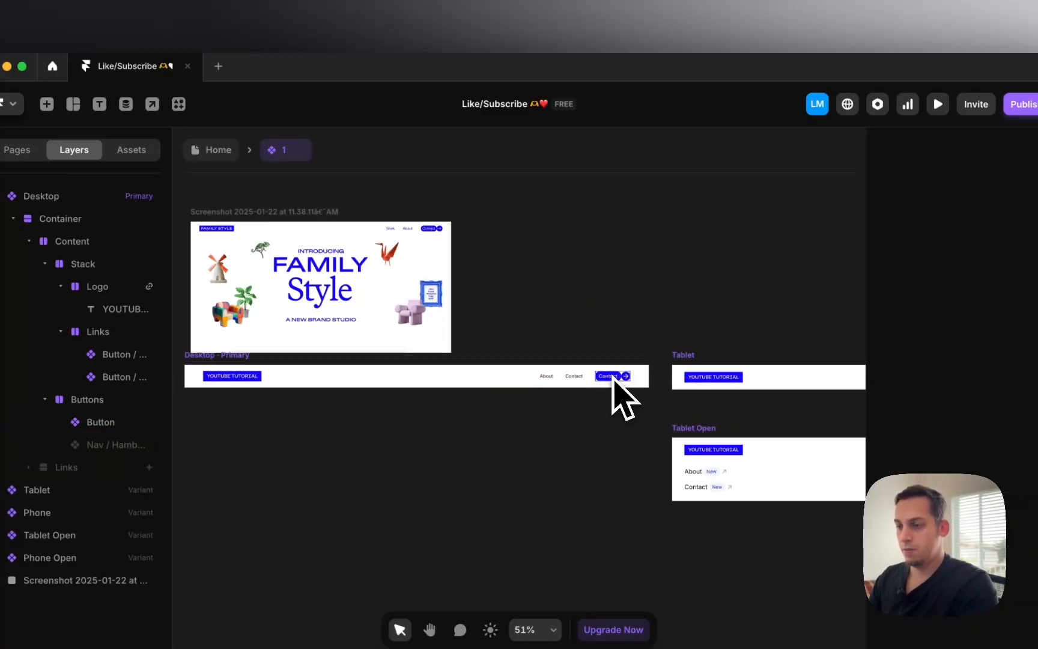
Change the text of the desktop navbar's plain Contact link to Work
{"action": "scroll", "coordinate": [540, 364], "scroll_direction": "up", "scroll_amount": 5}
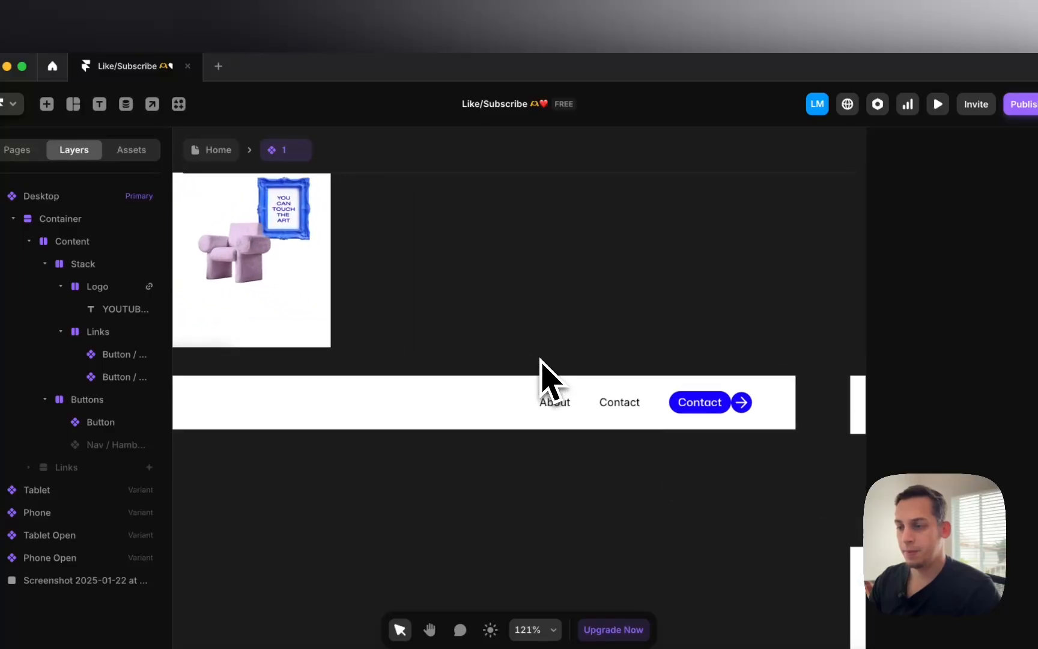
{"action": "scroll", "coordinate": [758, 404], "scroll_direction": "up", "scroll_amount": 4}
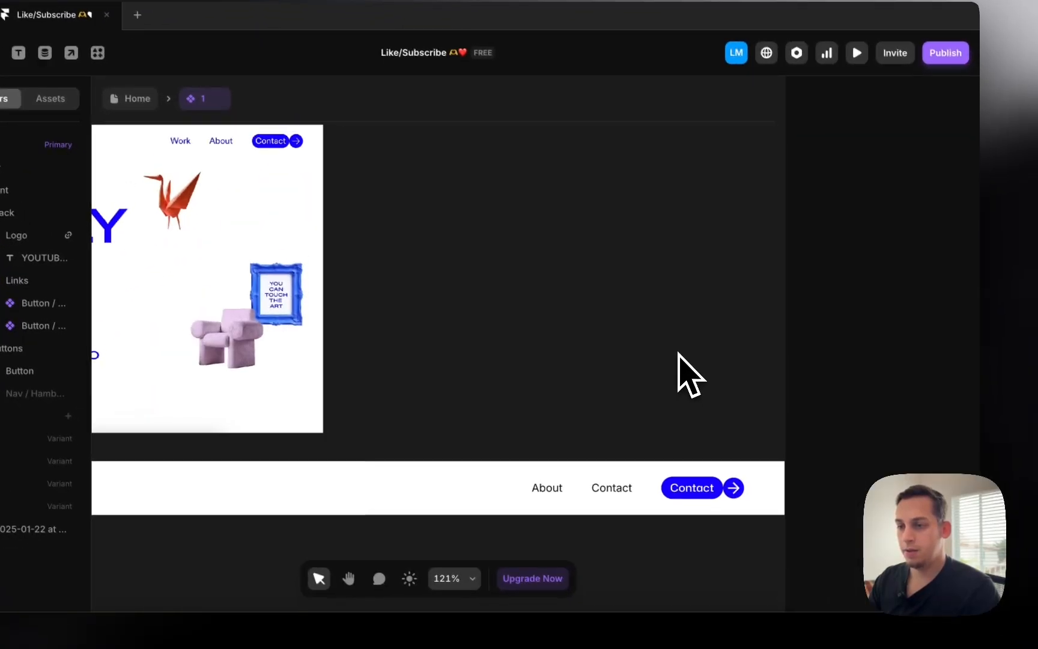
{"action": "scroll", "coordinate": [758, 403], "scroll_direction": "left", "scroll_amount": 2}
{"action": "scroll", "coordinate": [757, 402], "scroll_direction": "down", "scroll_amount": 3}
{"action": "scroll", "coordinate": [757, 402], "scroll_direction": "right", "scroll_amount": 1}
{"action": "left_click", "coordinate": [642, 428]}
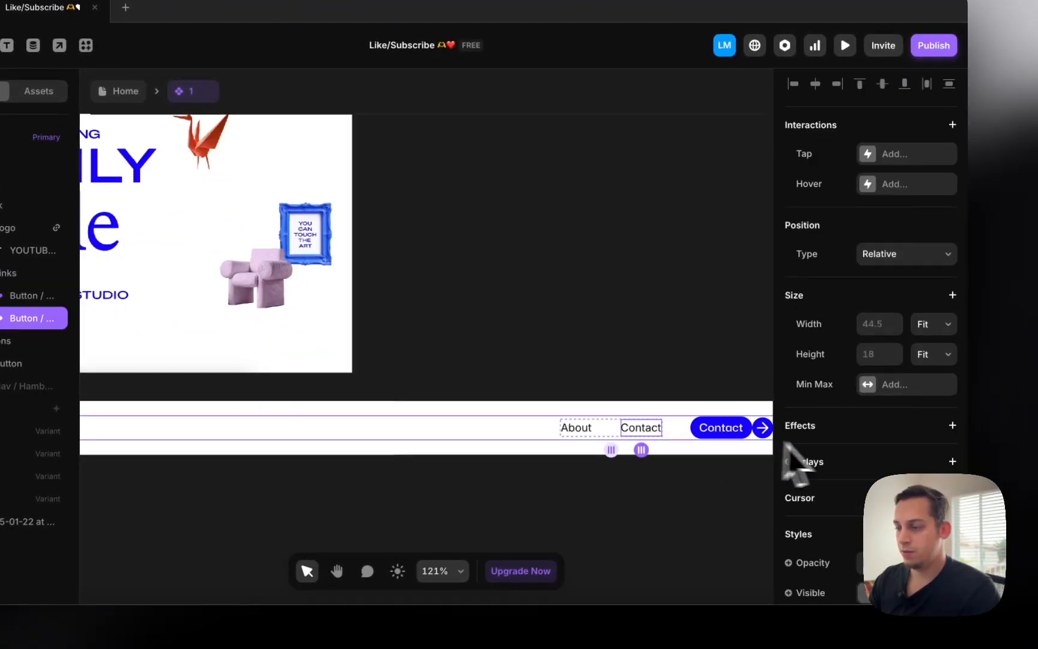
{"action": "scroll", "coordinate": [847, 448], "scroll_direction": "down", "scroll_amount": 4}
{"action": "scroll", "coordinate": [625, 447], "scroll_direction": "up", "scroll_amount": 4}
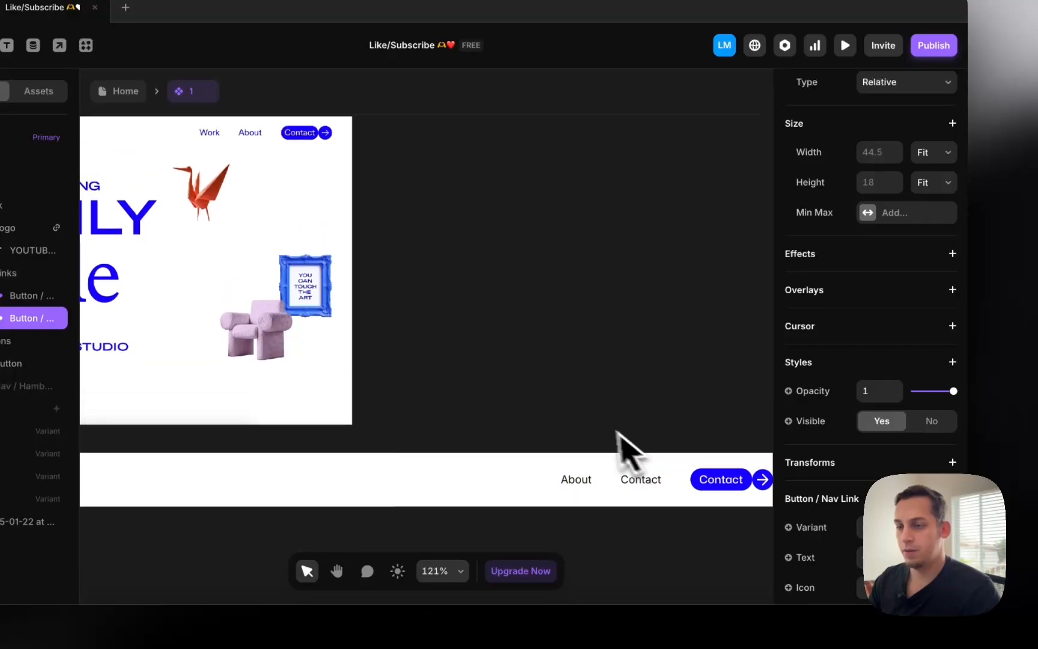
{"action": "scroll", "coordinate": [614, 435], "scroll_direction": "down", "scroll_amount": 7}
{"action": "scroll", "coordinate": [614, 435], "scroll_direction": "right", "scroll_amount": 5}
{"action": "scroll", "coordinate": [836, 486], "scroll_direction": "down", "scroll_amount": 4}
{"action": "scroll", "coordinate": [846, 508], "scroll_direction": "down", "scroll_amount": 2}
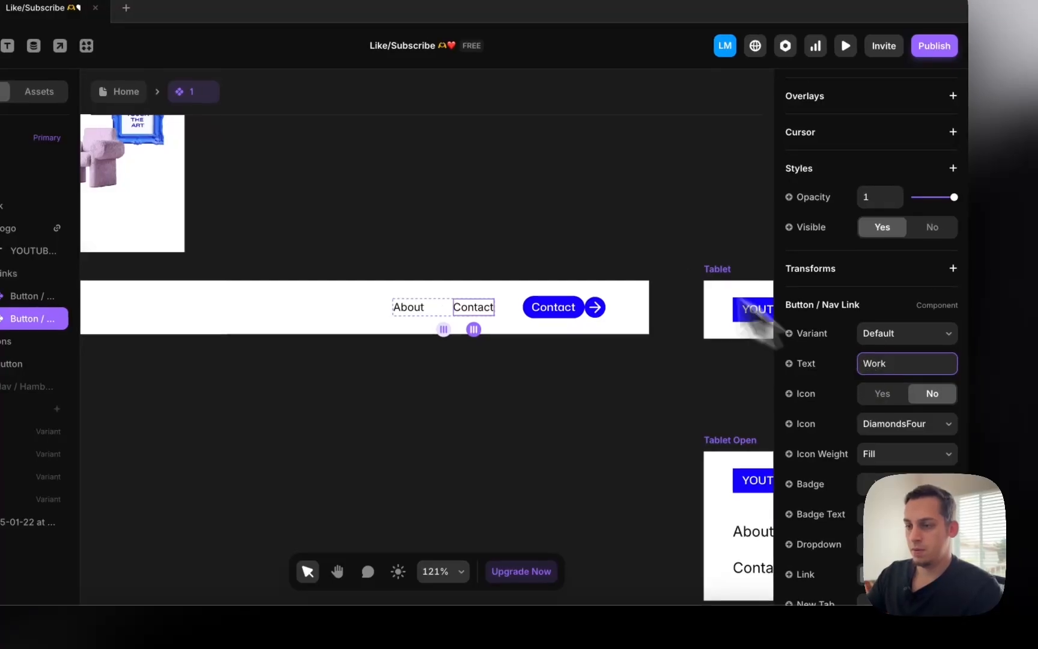
{"action": "left_click", "coordinate": [493, 215]}
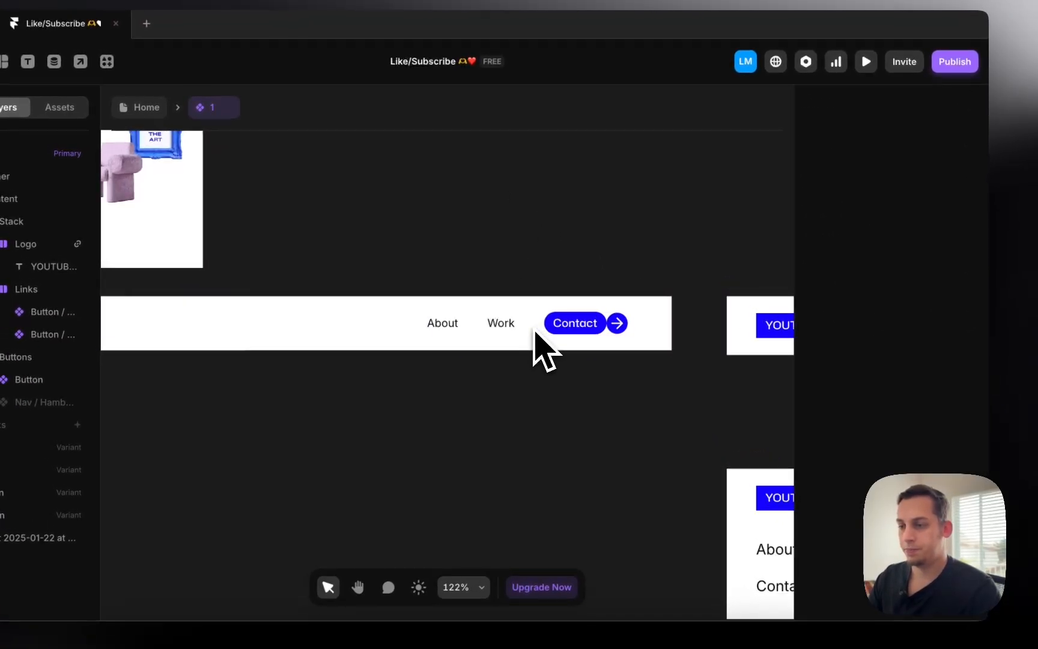
Open the Button component and set the Contact text size to 16 pixels in both the primary and Hover variants
{"action": "scroll", "coordinate": [541, 350], "scroll_direction": "down", "scroll_amount": 5}
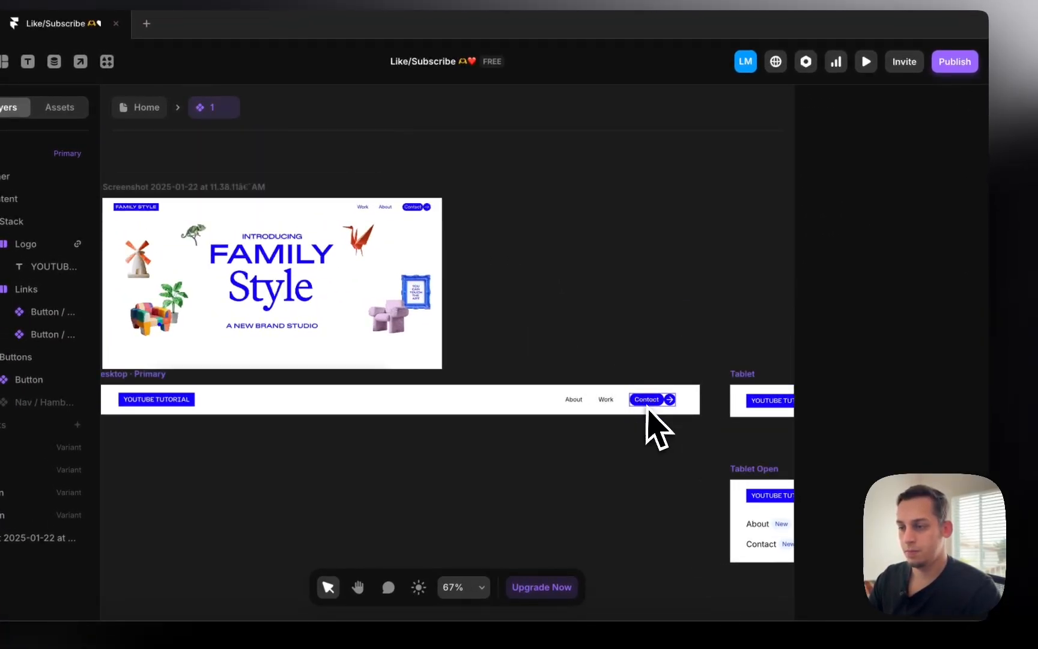
{"action": "double_click", "coordinate": [645, 401]}
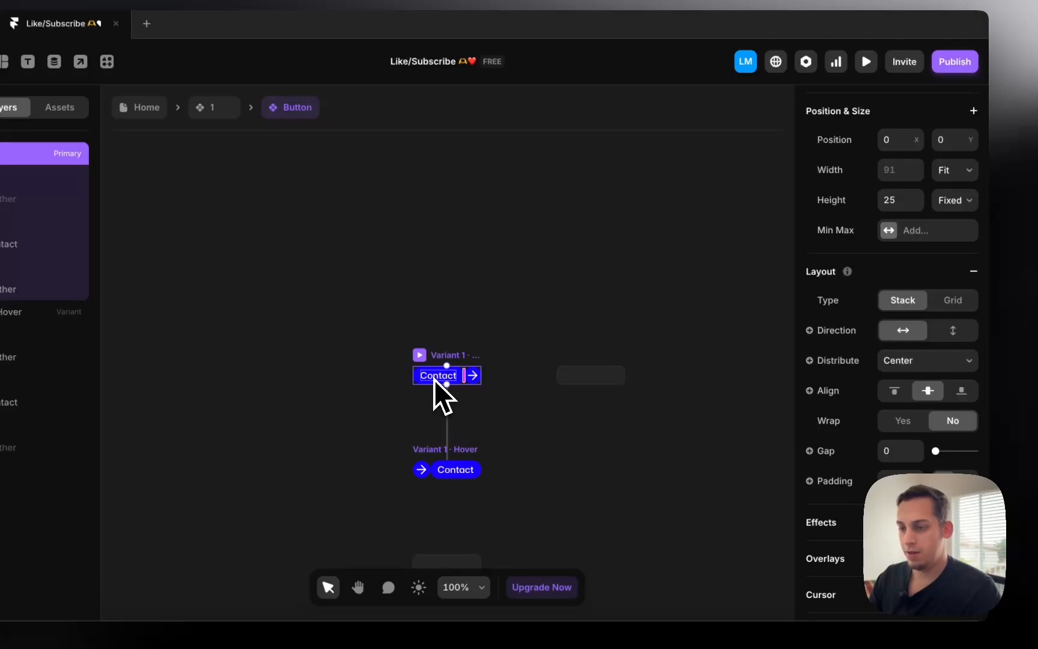
{"action": "left_click", "coordinate": [435, 377]}
{"action": "left_click", "coordinate": [459, 474], "text": "shift"}
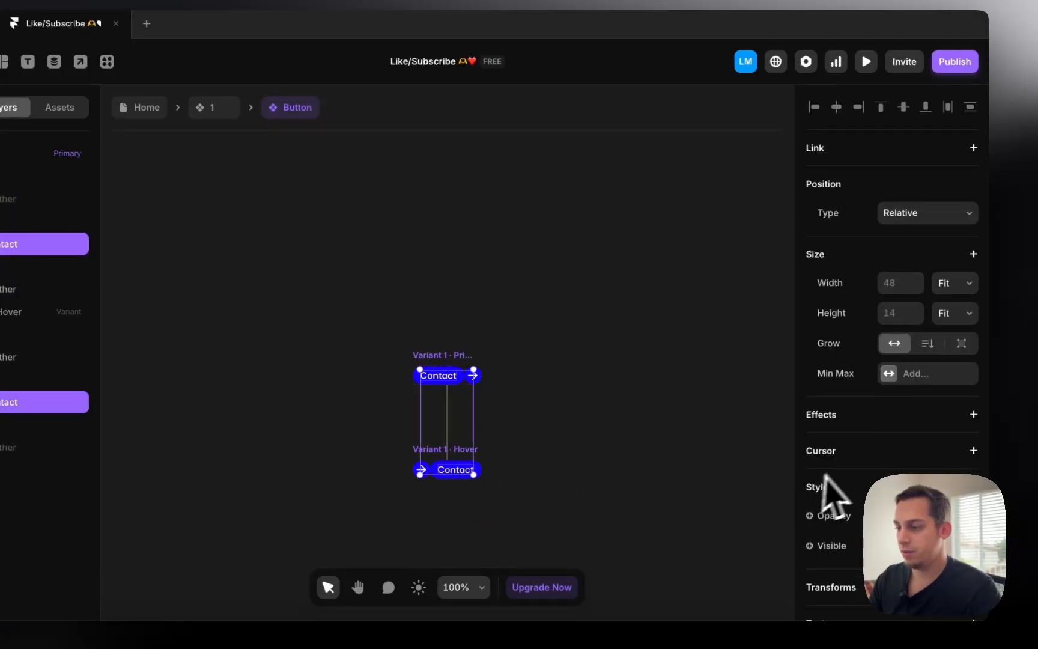
{"action": "scroll", "coordinate": [841, 484], "scroll_direction": "down", "scroll_amount": 10}
{"action": "left_click", "coordinate": [885, 375]}
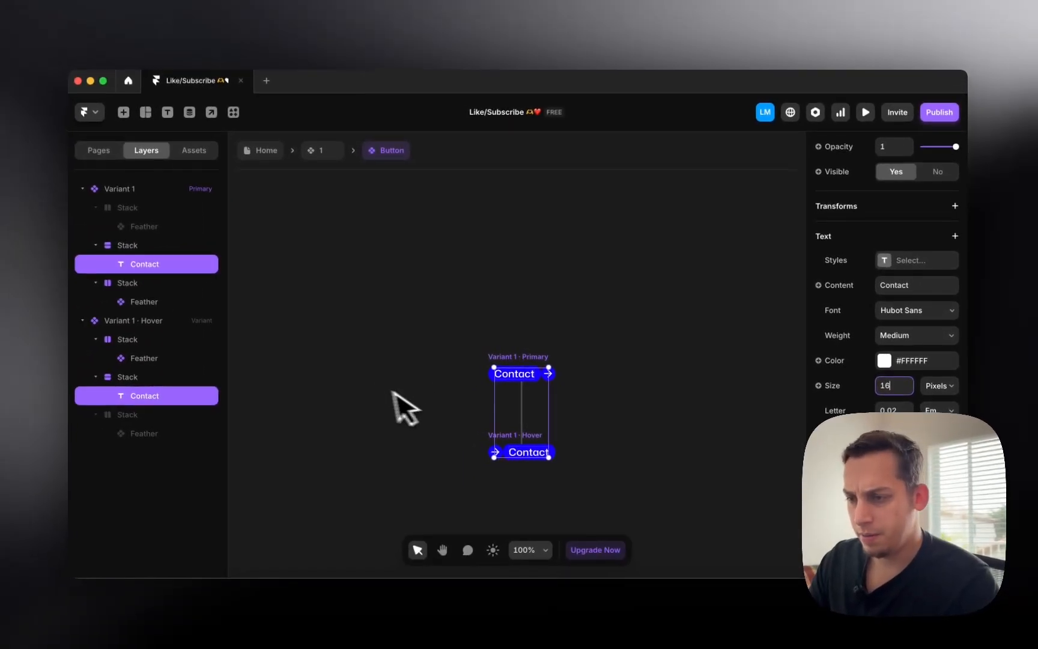
{"action": "scroll", "coordinate": [509, 384], "scroll_direction": "down", "scroll_amount": 3}
{"action": "scroll", "coordinate": [509, 384], "scroll_direction": "up", "scroll_amount": 5}
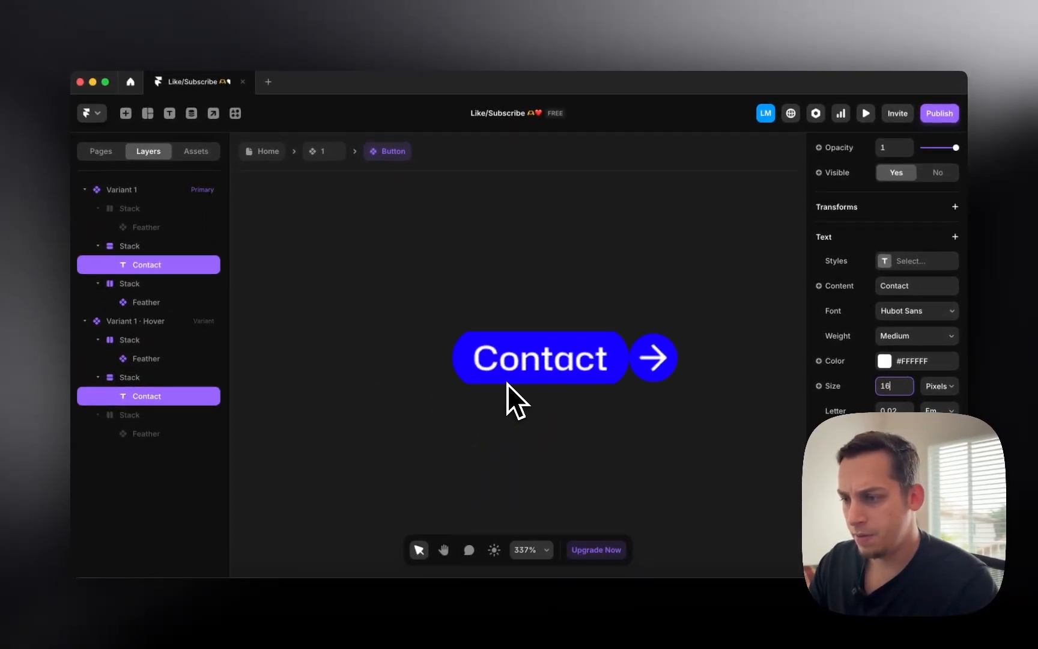
Set the padding to 3 for both arrow stacks, before and after Contact, in the Button component's primary variant
{"action": "left_click", "coordinate": [640, 379]}
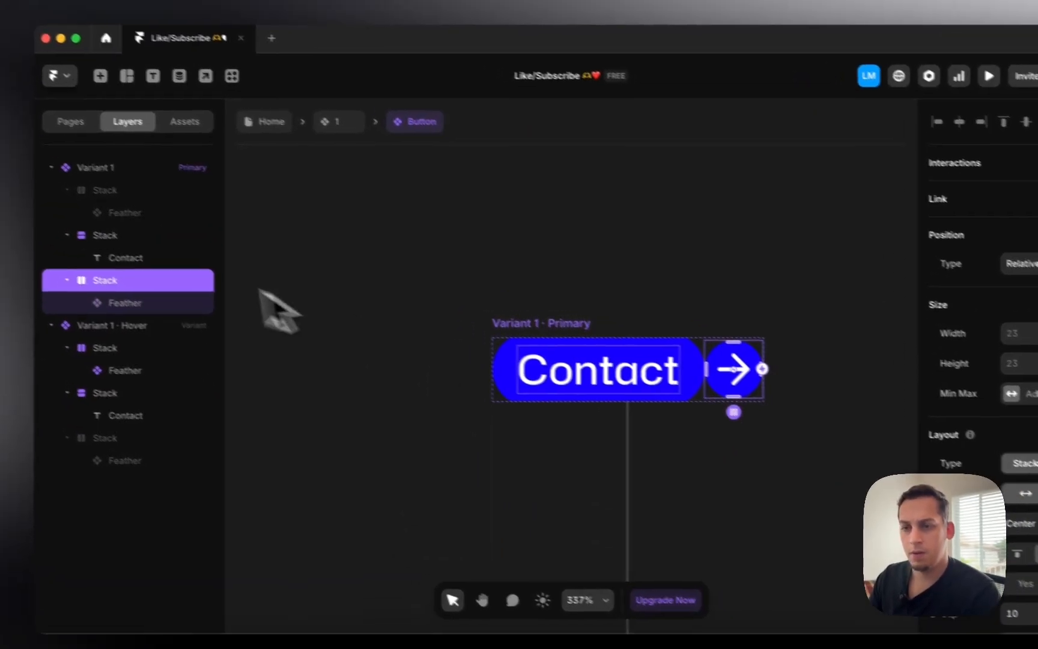
{"action": "left_click", "coordinate": [48, 184]}
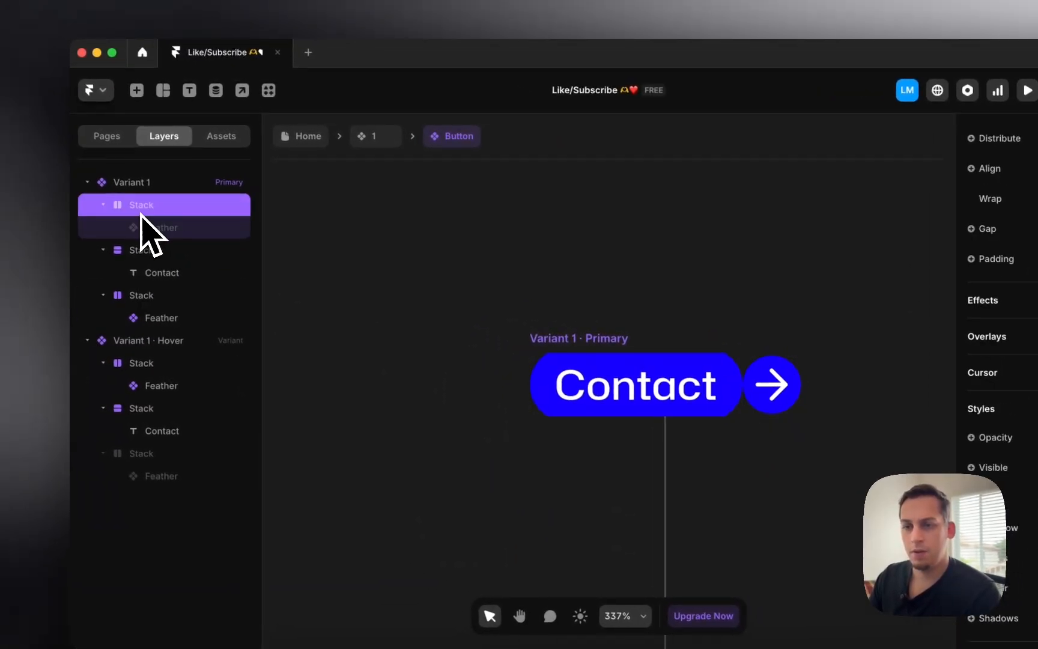
{"action": "left_click", "coordinate": [104, 250]}
{"action": "left_click", "coordinate": [103, 273]}
{"action": "left_click", "coordinate": [133, 273], "text": "shift"}
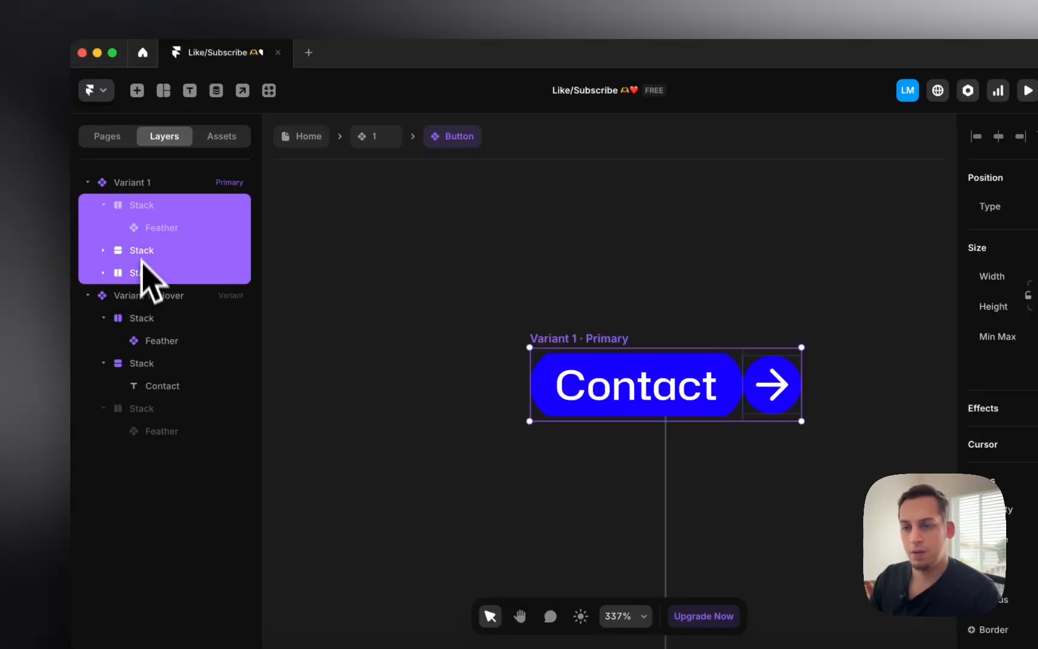
{"action": "left_click", "coordinate": [142, 205]}
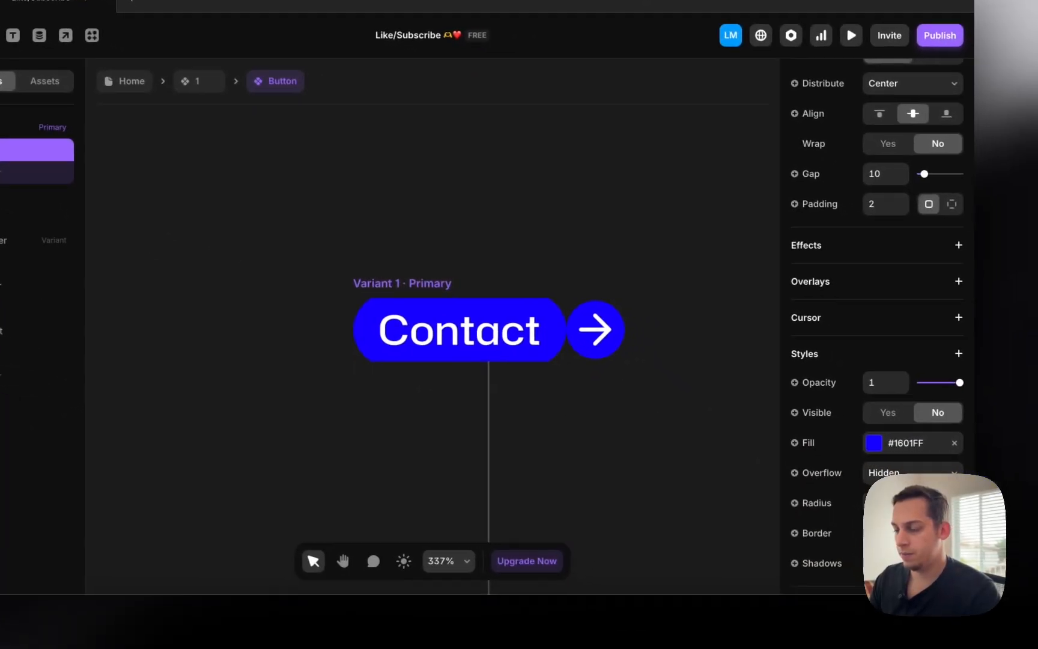
{"action": "scroll", "coordinate": [888, 412], "scroll_direction": "up", "scroll_amount": 3}
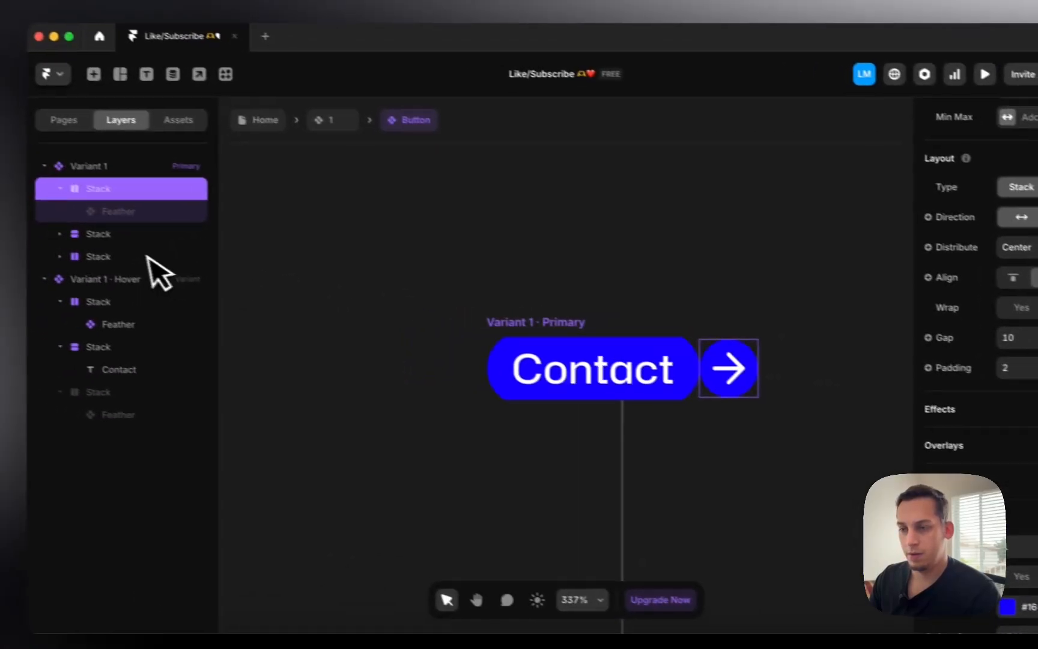
{"action": "left_click", "coordinate": [4, 216]}
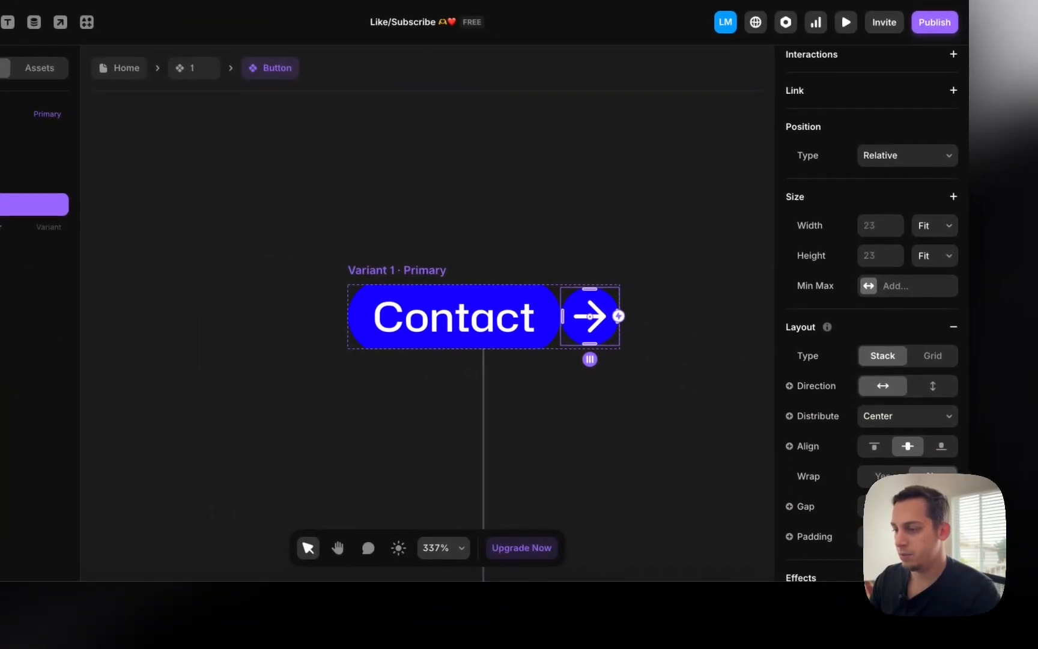
{"action": "left_click", "coordinate": [880, 536]}
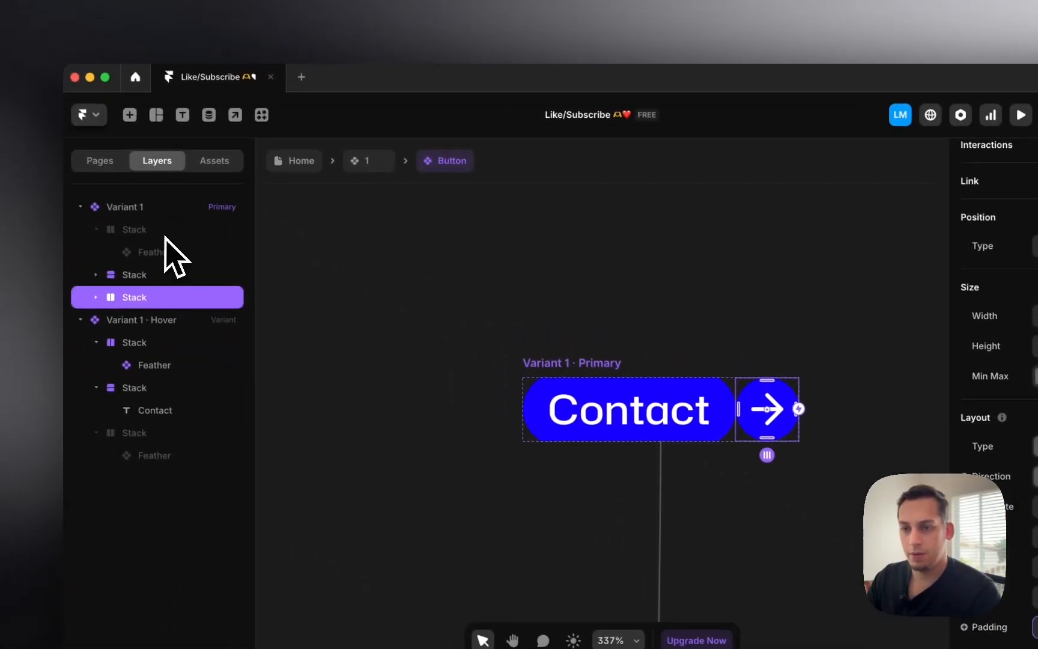
{"action": "left_click", "coordinate": [9, 139]}
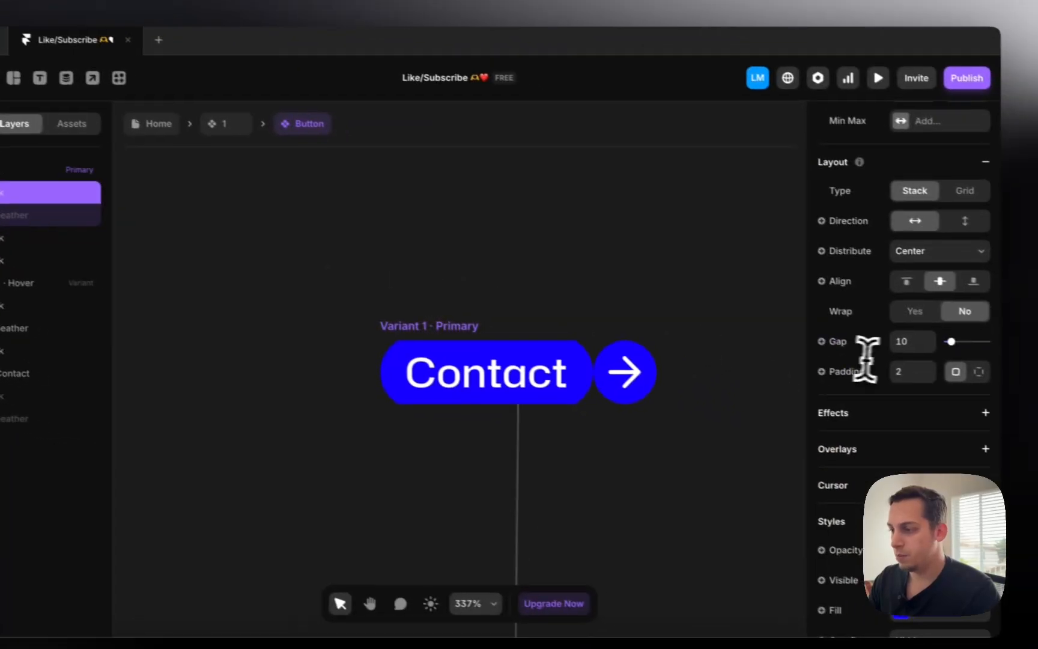
{"action": "left_click", "coordinate": [914, 372]}
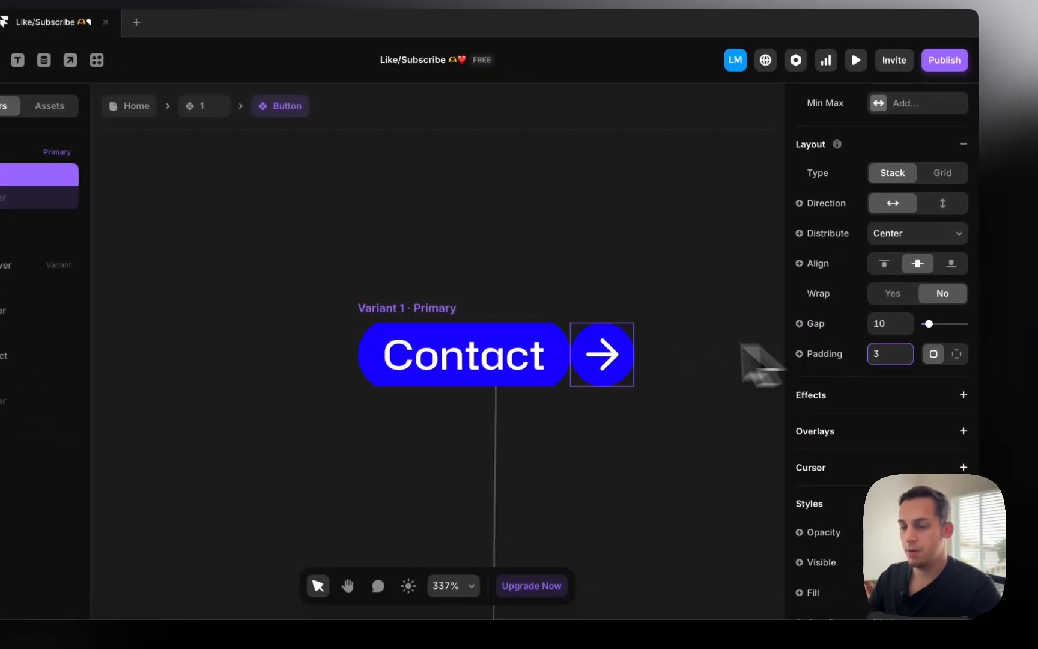
Set the height of the Button component's primary variant to Fit
{"action": "left_click", "coordinate": [388, 311]}
{"action": "left_click", "coordinate": [941, 198]}
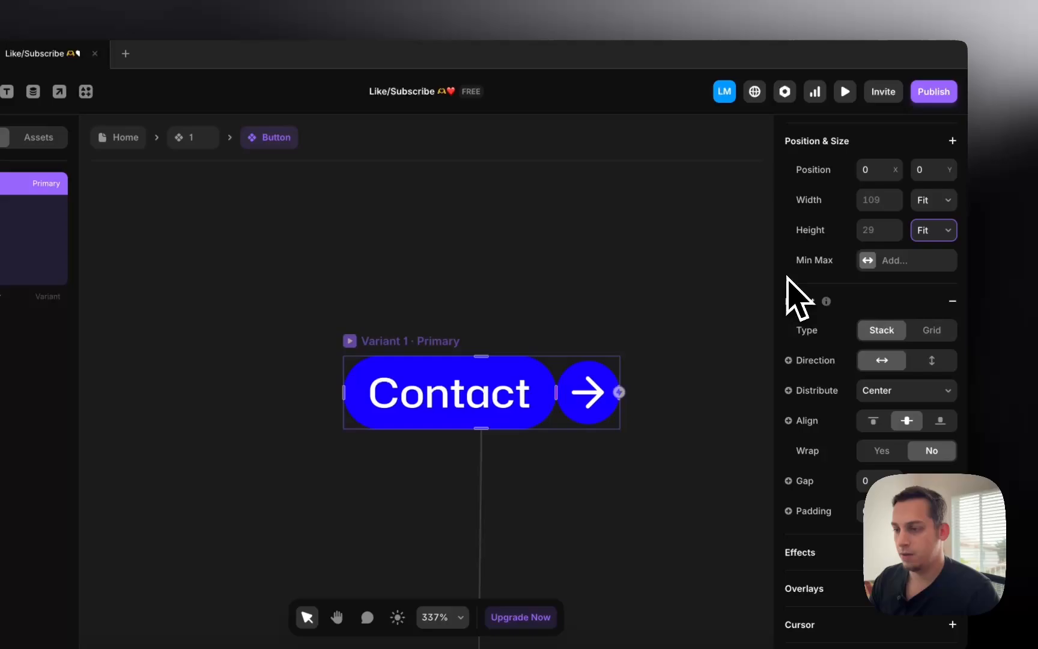
{"action": "left_click", "coordinate": [12, 274]}
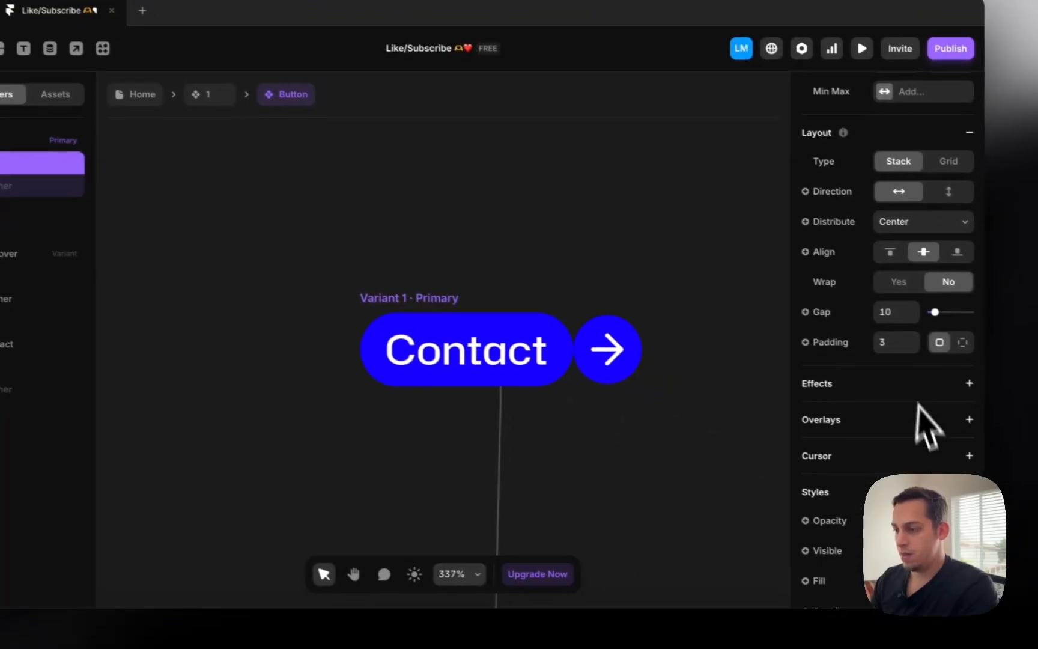
{"action": "left_click", "coordinate": [1014, 374]}
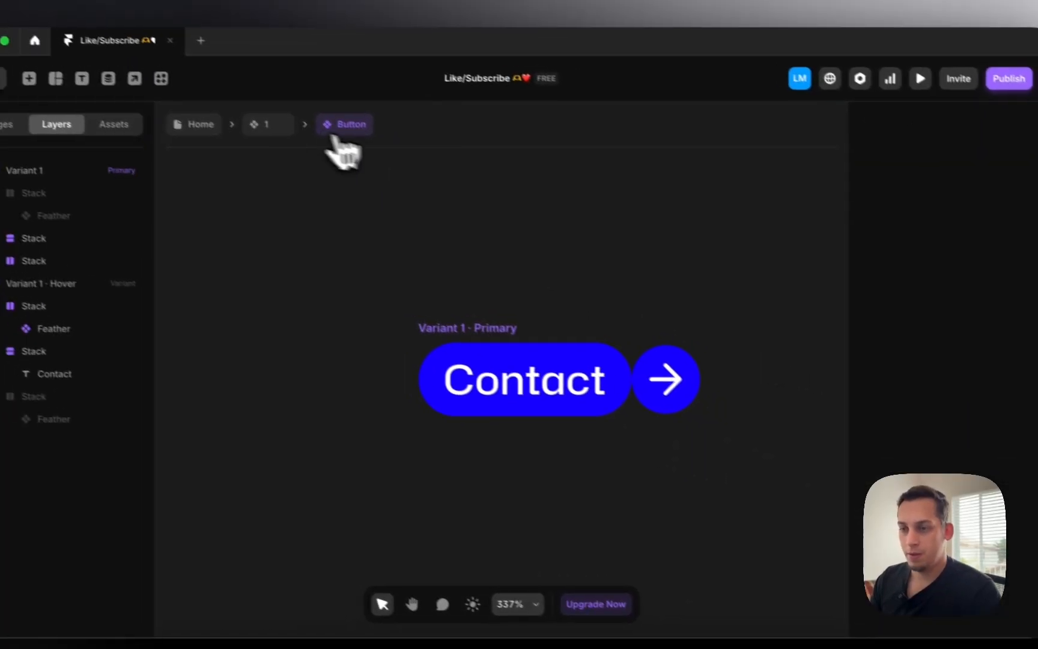
Return to the navbar component, open the Nav Link component from the About link, and set its default text size to 15
{"action": "left_click", "coordinate": [267, 91]}
{"action": "left_click", "coordinate": [665, 429]}
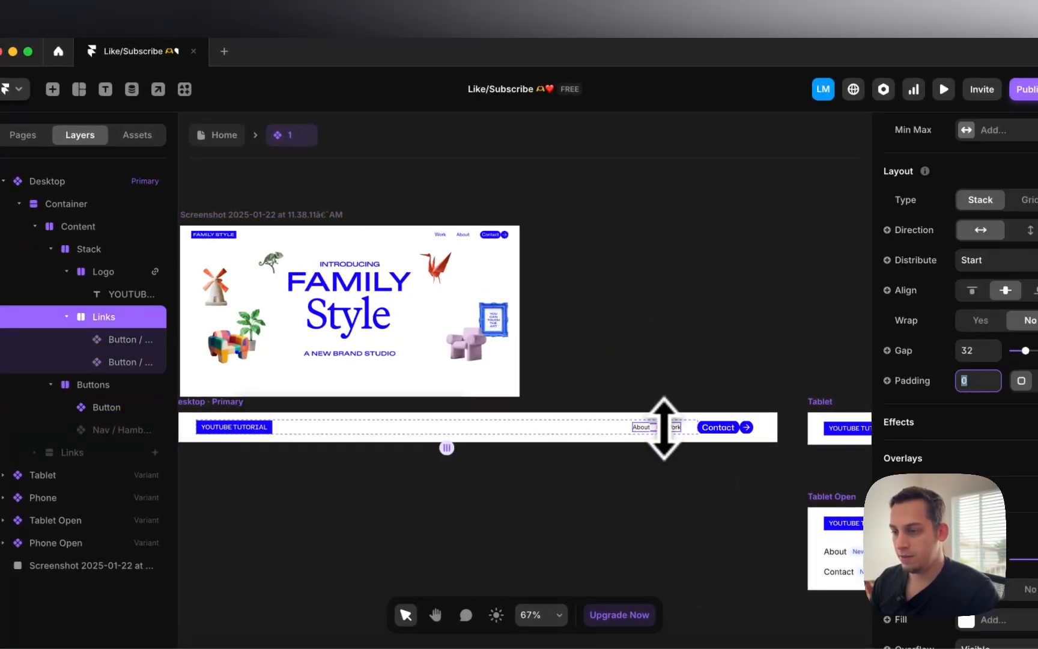
{"action": "double_click", "coordinate": [642, 430]}
{"action": "double_click", "coordinate": [642, 430]}
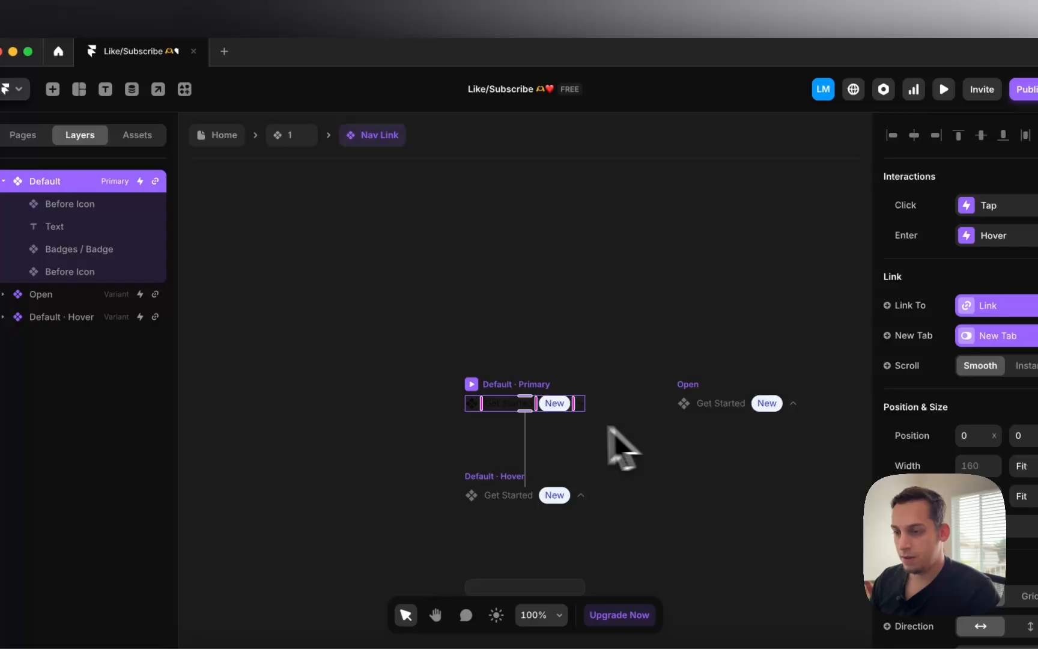
{"action": "left_click", "coordinate": [497, 406]}
{"action": "left_click", "coordinate": [976, 455]}
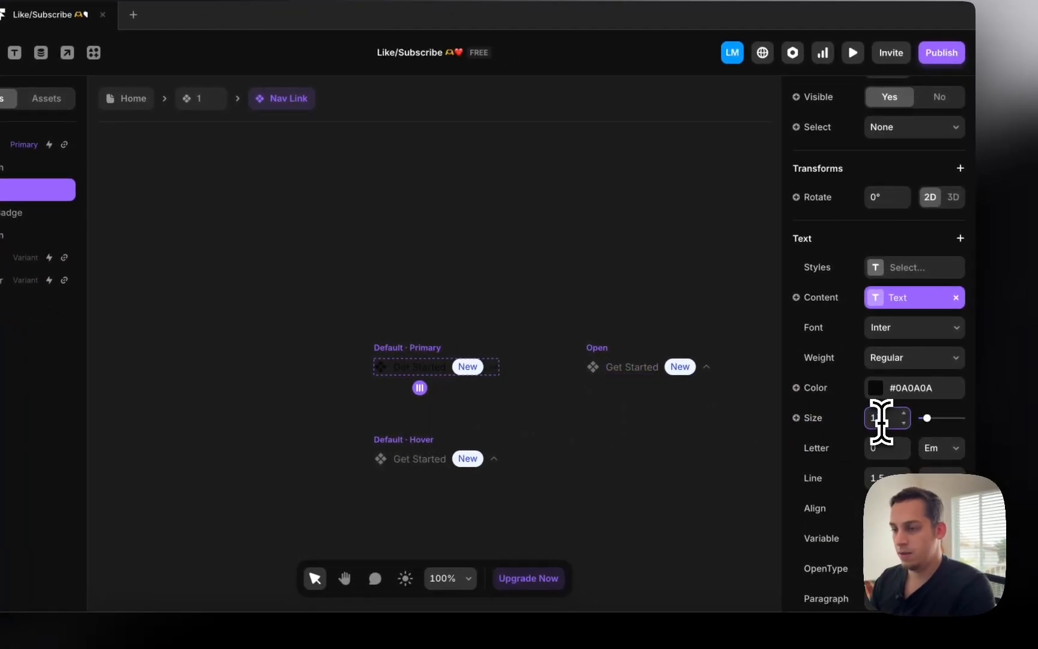
{"action": "type", "text": "15"}
Return to the navbar component and set the YOUTUBE TUTORIAL logo text size to 14 pixels
{"action": "left_click", "coordinate": [199, 98]}
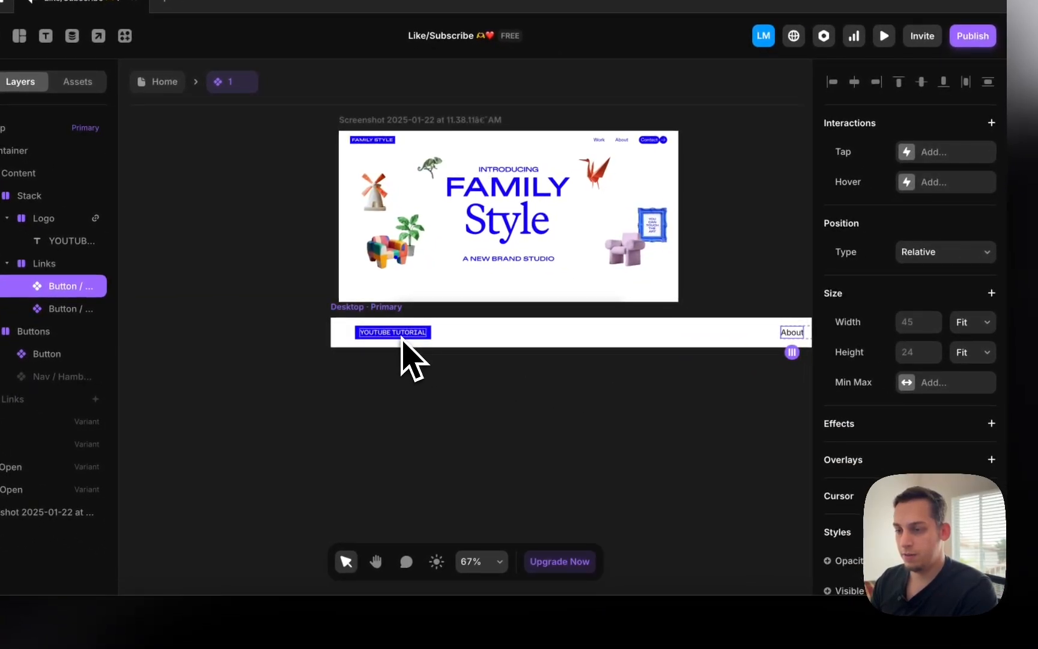
{"action": "left_click", "coordinate": [402, 338]}
{"action": "left_click", "coordinate": [918, 405]}
{"action": "type", "text": "14"}
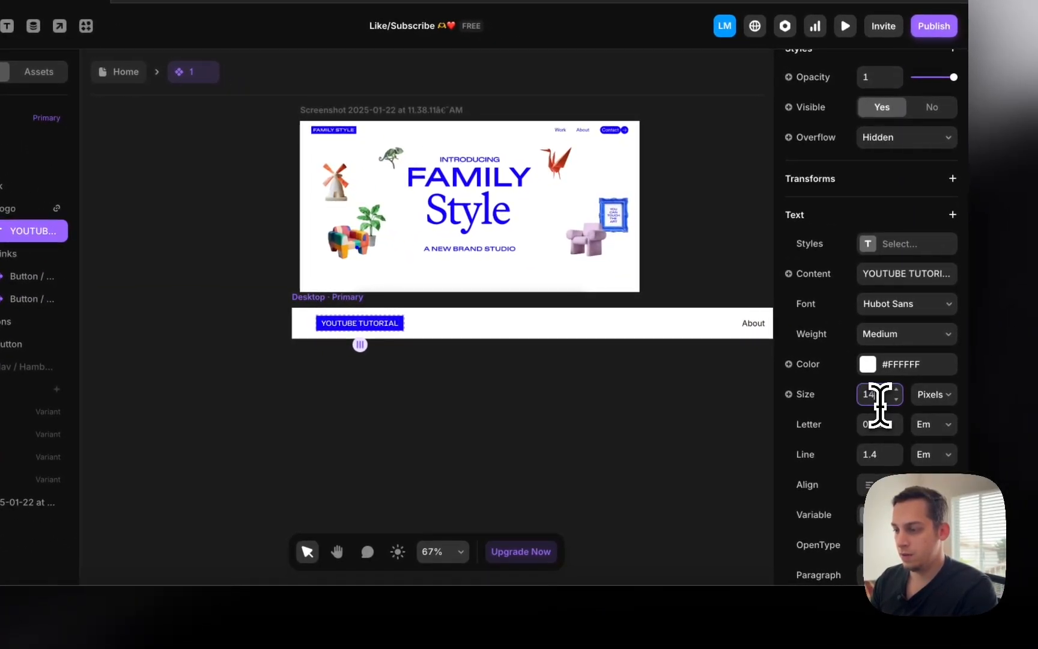
{"action": "left_click", "coordinate": [748, 416]}
Compare the desktop navbar with the reference screenshot and examine how the tablet and phone variants, closed and open, are laid out
{"action": "scroll", "coordinate": [568, 376], "scroll_direction": "right", "scroll_amount": 4}
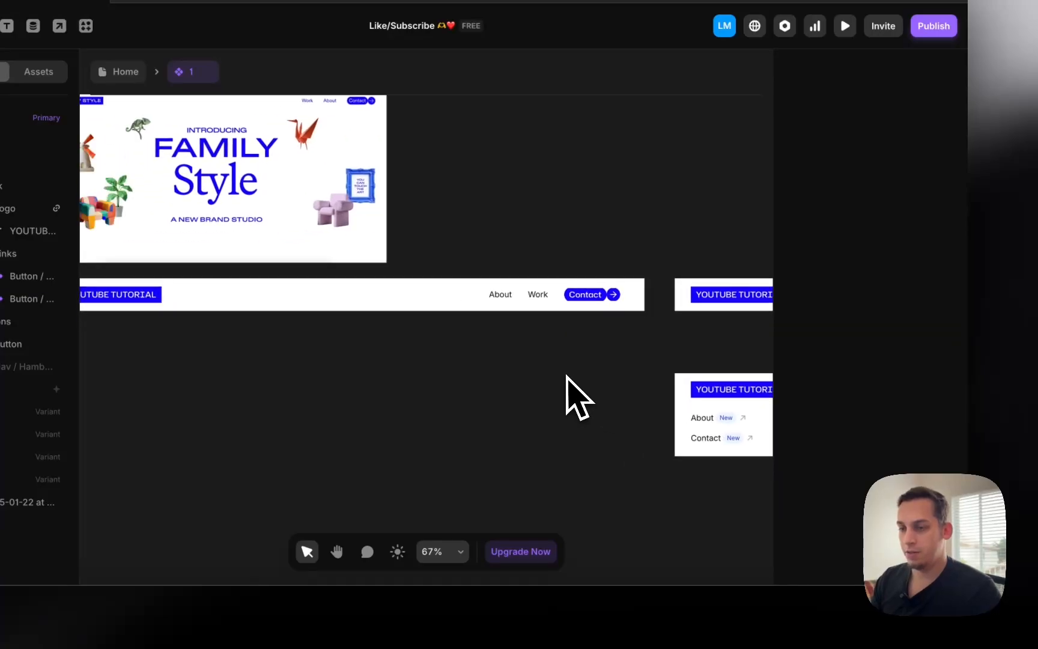
{"action": "scroll", "coordinate": [568, 376], "scroll_direction": "left", "scroll_amount": 1}
{"action": "scroll", "coordinate": [569, 375], "scroll_direction": "up", "scroll_amount": 1}
{"action": "scroll", "coordinate": [568, 376], "scroll_direction": "down", "scroll_amount": 3}
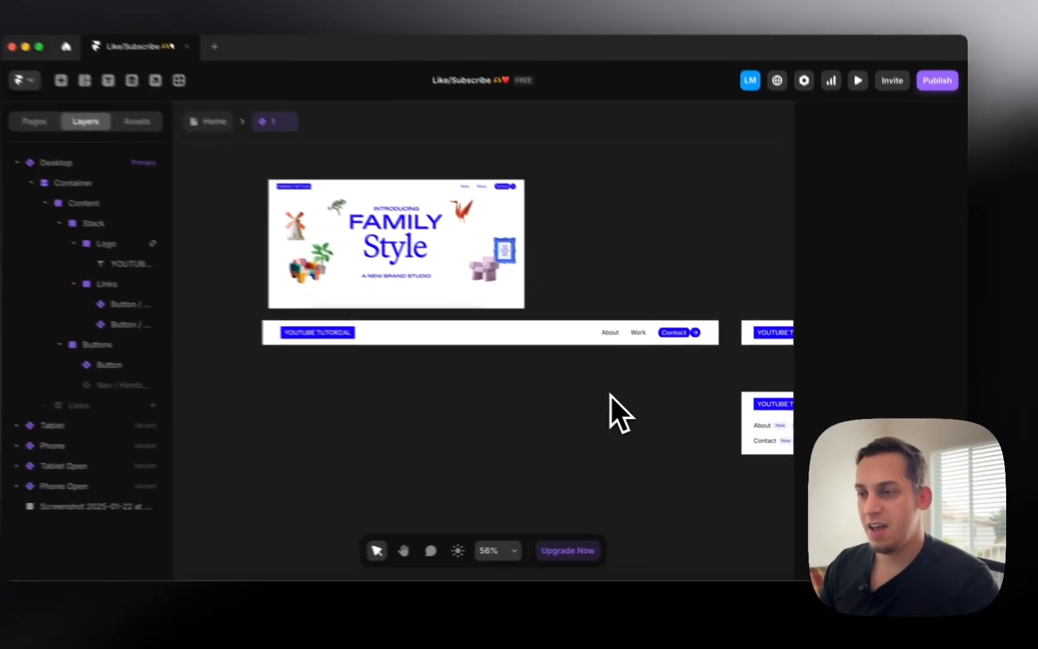
{"action": "scroll", "coordinate": [528, 351], "scroll_direction": "up", "scroll_amount": 2}
{"action": "scroll", "coordinate": [523, 346], "scroll_direction": "down", "scroll_amount": 3}
{"action": "scroll", "coordinate": [599, 380], "scroll_direction": "down", "scroll_amount": 2}
{"action": "scroll", "coordinate": [599, 380], "scroll_direction": "right", "scroll_amount": 5}
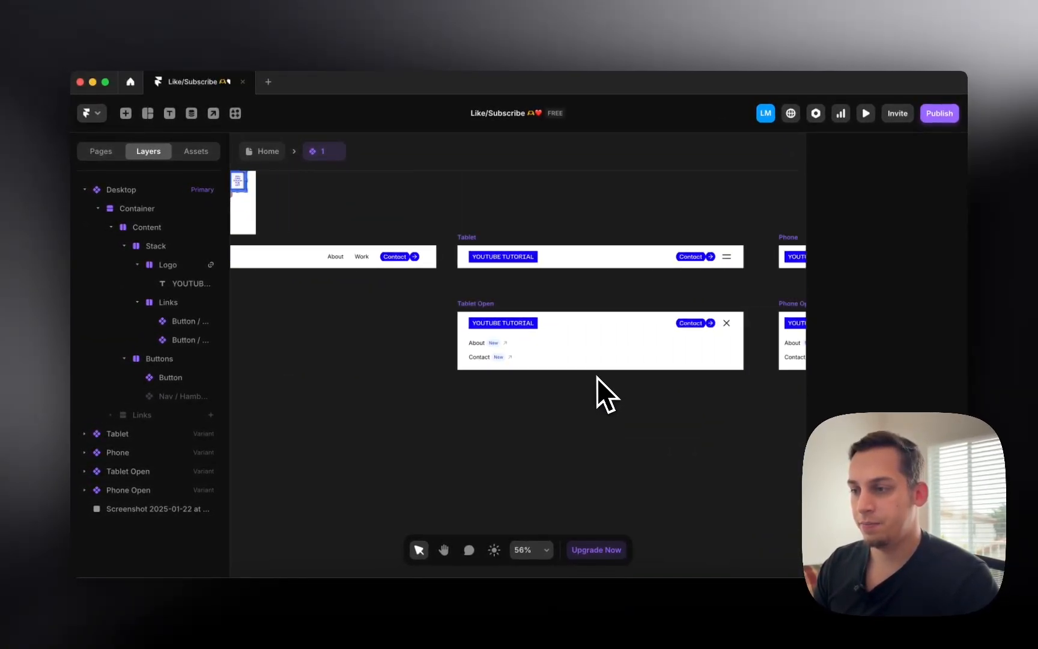
{"action": "scroll", "coordinate": [597, 377], "scroll_direction": "right", "scroll_amount": 3}
{"action": "scroll", "coordinate": [601, 378], "scroll_direction": "left", "scroll_amount": 2}
{"action": "scroll", "coordinate": [604, 376], "scroll_direction": "left", "scroll_amount": 5}
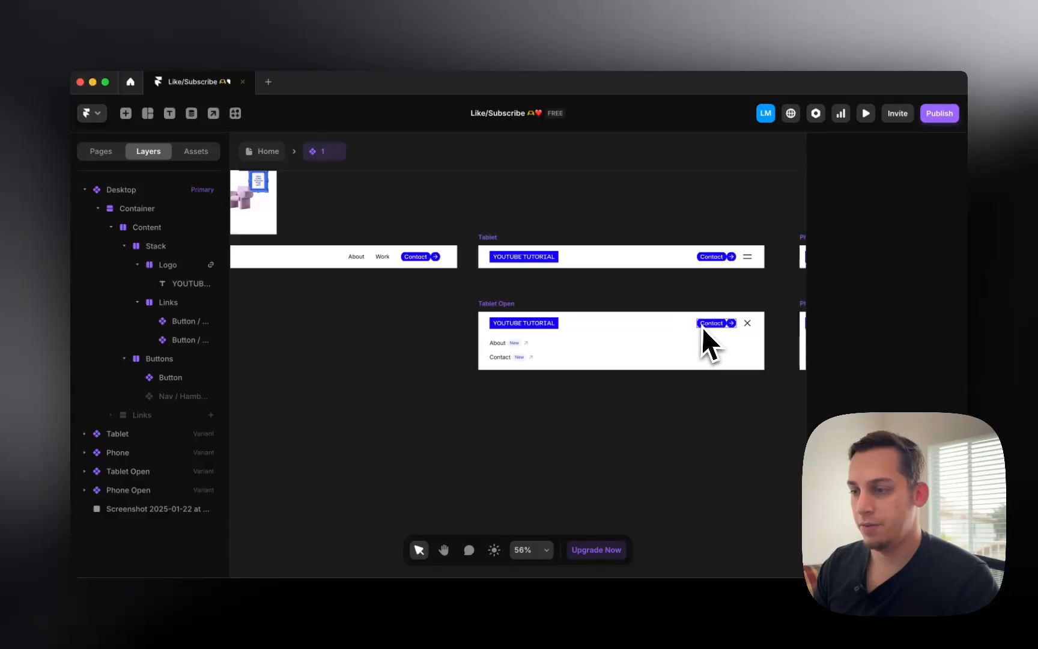
{"action": "scroll", "coordinate": [715, 322], "scroll_direction": "right", "scroll_amount": 1}
{"action": "scroll", "coordinate": [717, 319], "scroll_direction": "right", "scroll_amount": 7}
{"action": "scroll", "coordinate": [712, 312], "scroll_direction": "left", "scroll_amount": 3}
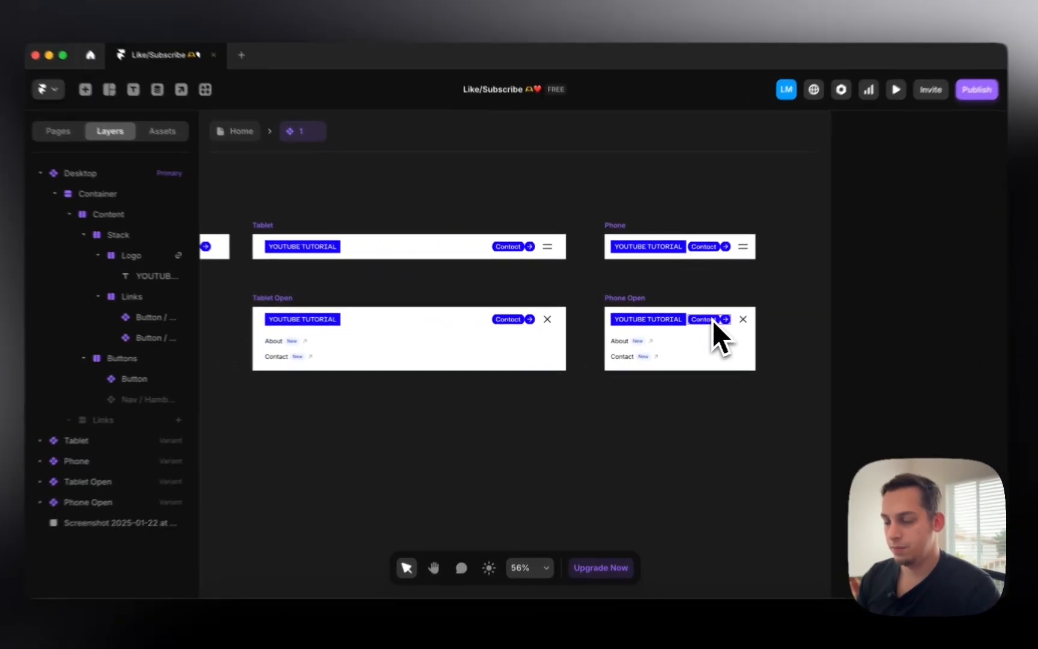
Remove the Contact button from the header row of the Phone Open and Phone variants
{"action": "left_click_drag", "start_coordinate": [691, 324], "coordinate": [733, 337]}
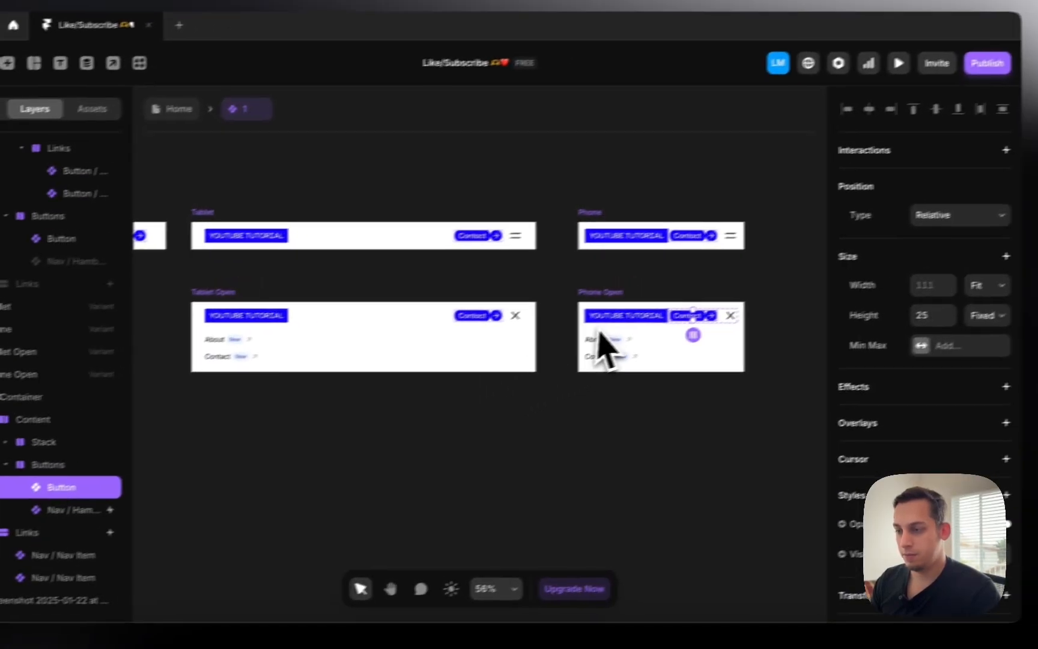
{"action": "key", "text": "BackSpace"}
{"action": "left_click", "coordinate": [656, 250]}
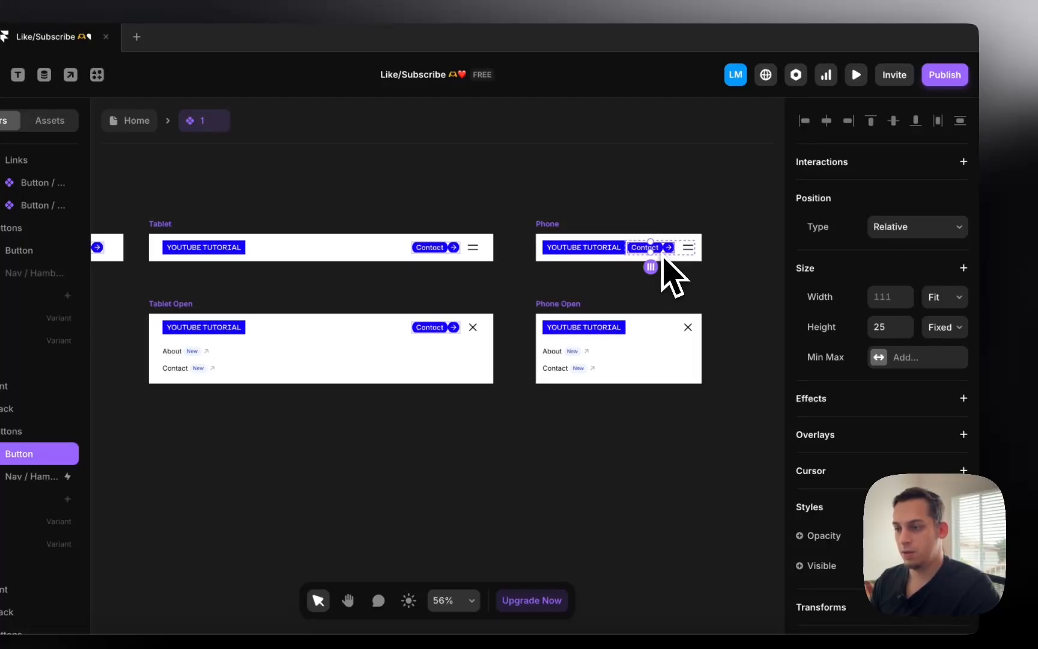
{"action": "key", "text": "BackSpace"}
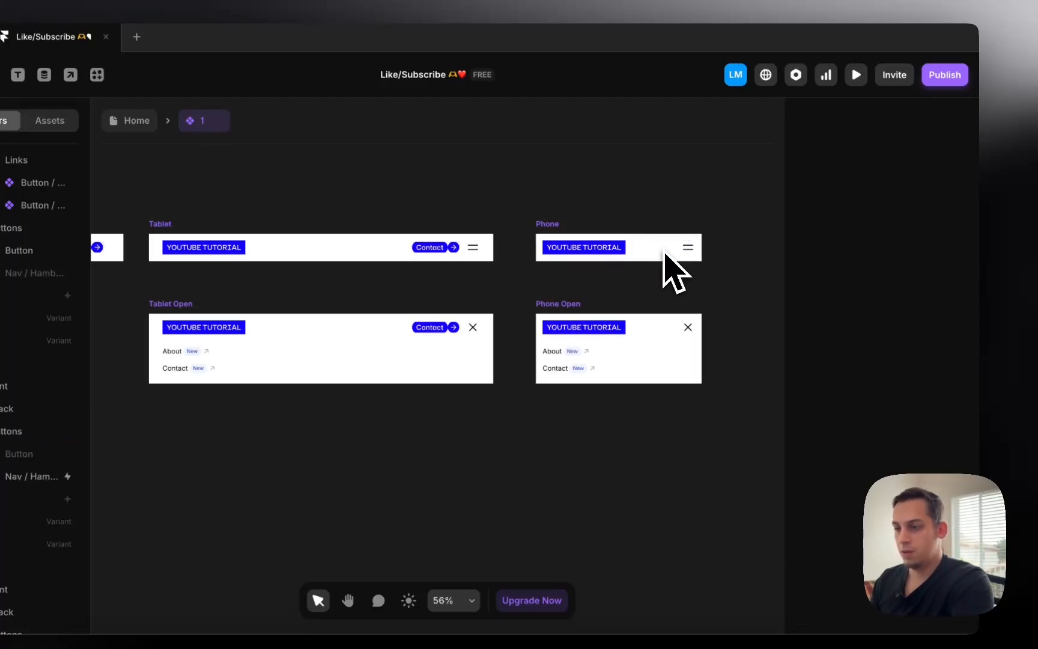
Paste the Contact button below the links in the Phone Open variant's menu
{"action": "left_click", "coordinate": [601, 374]}
{"action": "key", "text": "ctrl+v"}
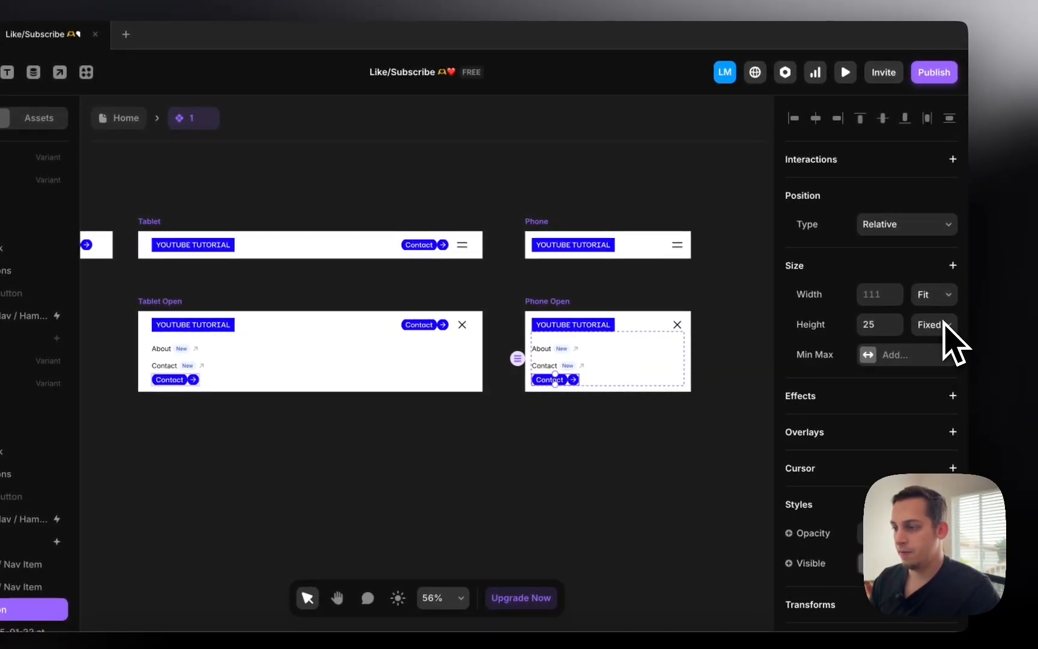
{"action": "left_click", "coordinate": [754, 287]}
{"action": "left_click", "coordinate": [599, 382]}
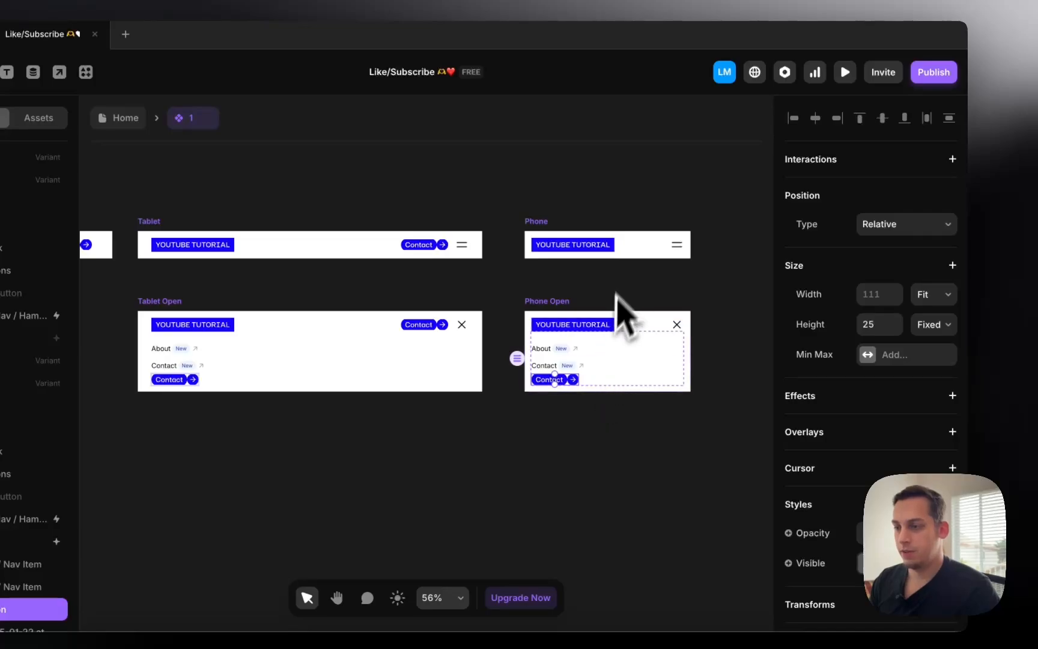
{"action": "left_click", "coordinate": [672, 294]}
Return to the Home page, set the navbar's width to Fill, and check how it fits the tablet and phone breakpoints
{"action": "scroll", "coordinate": [626, 294], "scroll_direction": "left", "scroll_amount": 10}
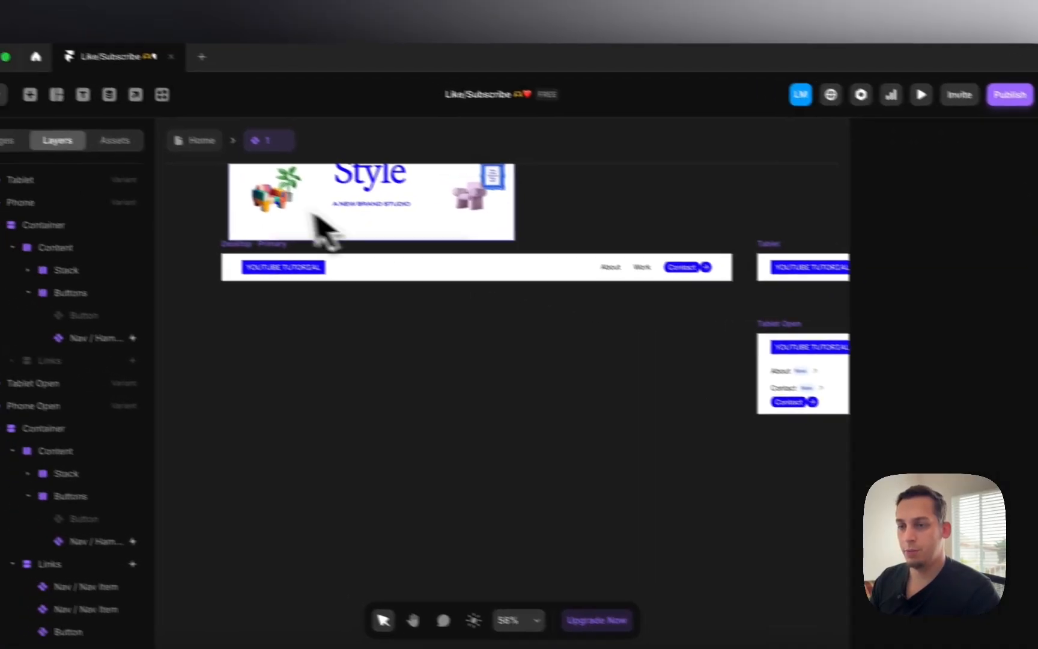
{"action": "left_click", "coordinate": [201, 140]}
{"action": "left_click", "coordinate": [521, 364]}
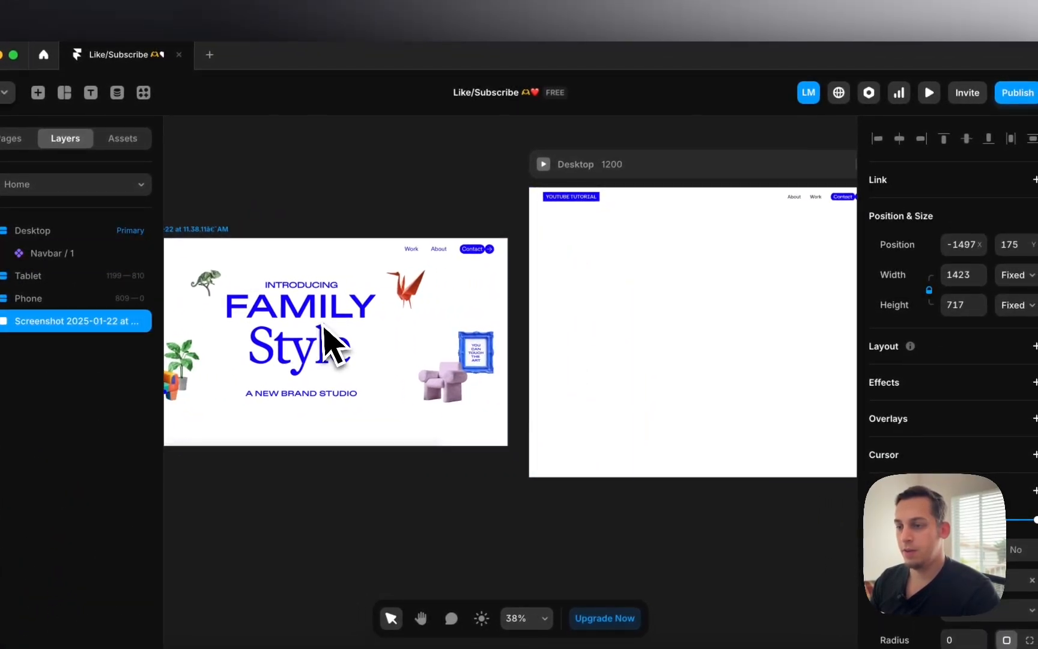
{"action": "scroll", "coordinate": [601, 364], "scroll_direction": "right", "scroll_amount": 5}
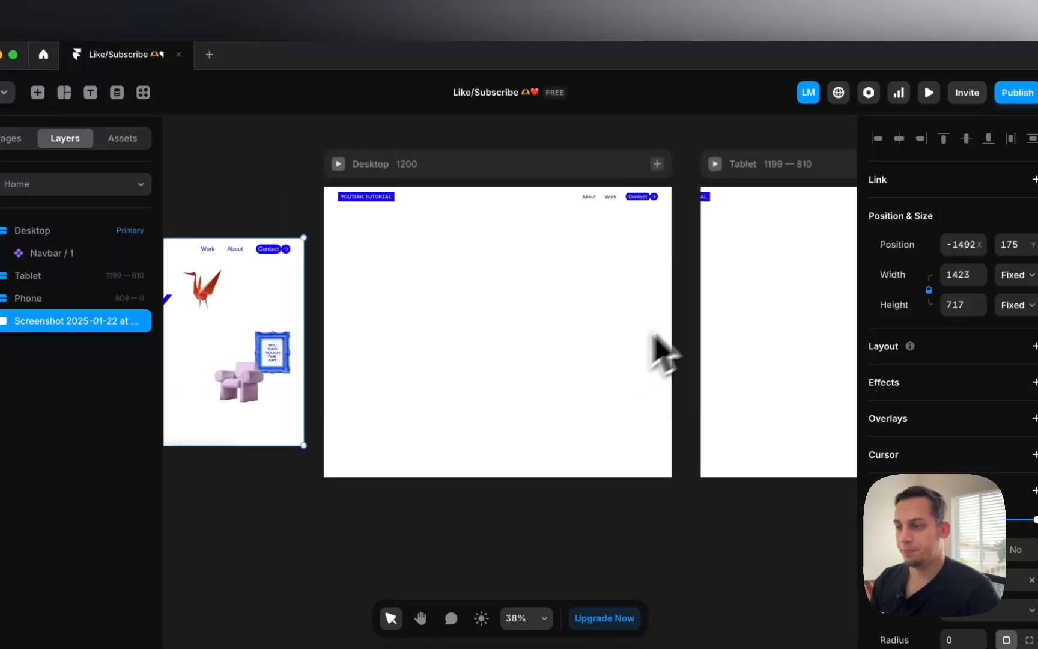
{"action": "left_click", "coordinate": [719, 202]}
{"action": "left_click", "coordinate": [661, 201]}
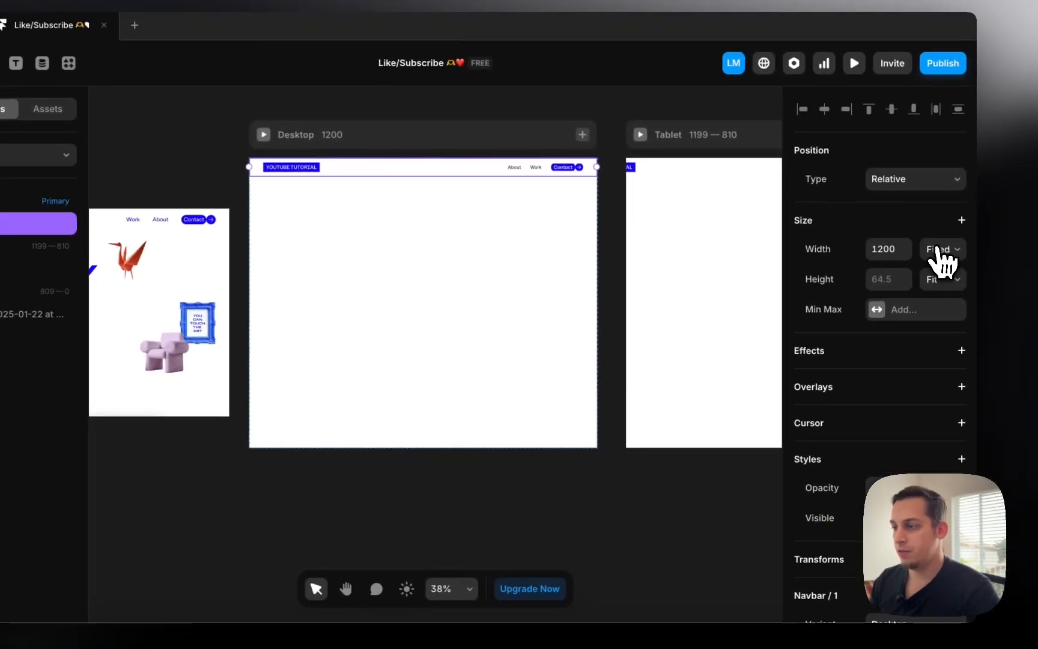
{"action": "left_click", "coordinate": [1013, 277]}
{"action": "left_click", "coordinate": [929, 279]}
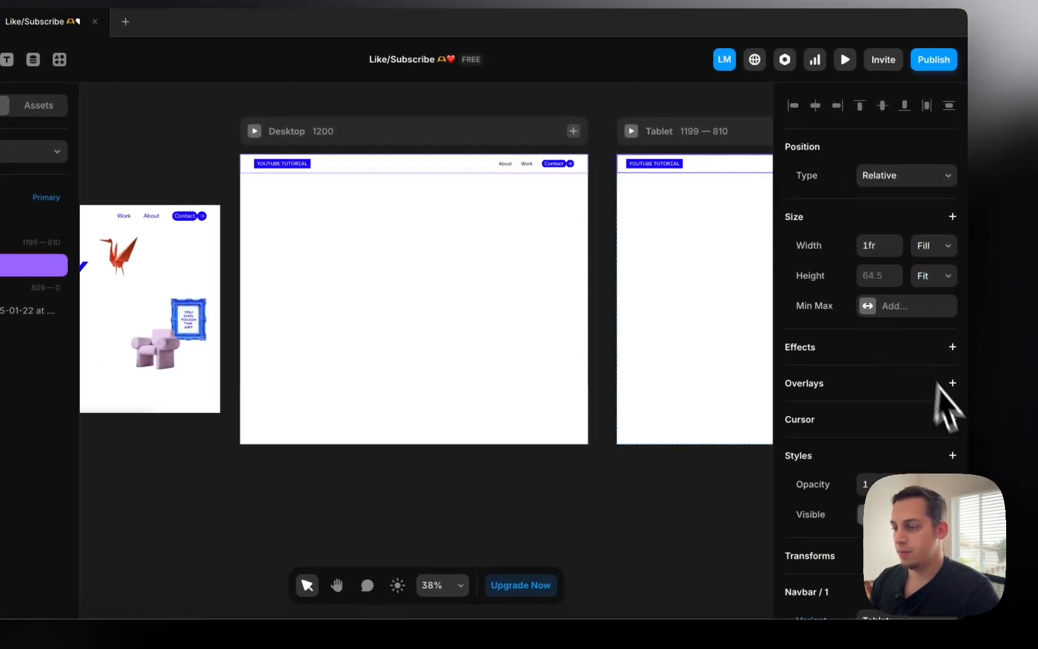
{"action": "scroll", "coordinate": [816, 445], "scroll_direction": "down", "scroll_amount": 5}
{"action": "scroll", "coordinate": [737, 413], "scroll_direction": "right", "scroll_amount": 6}
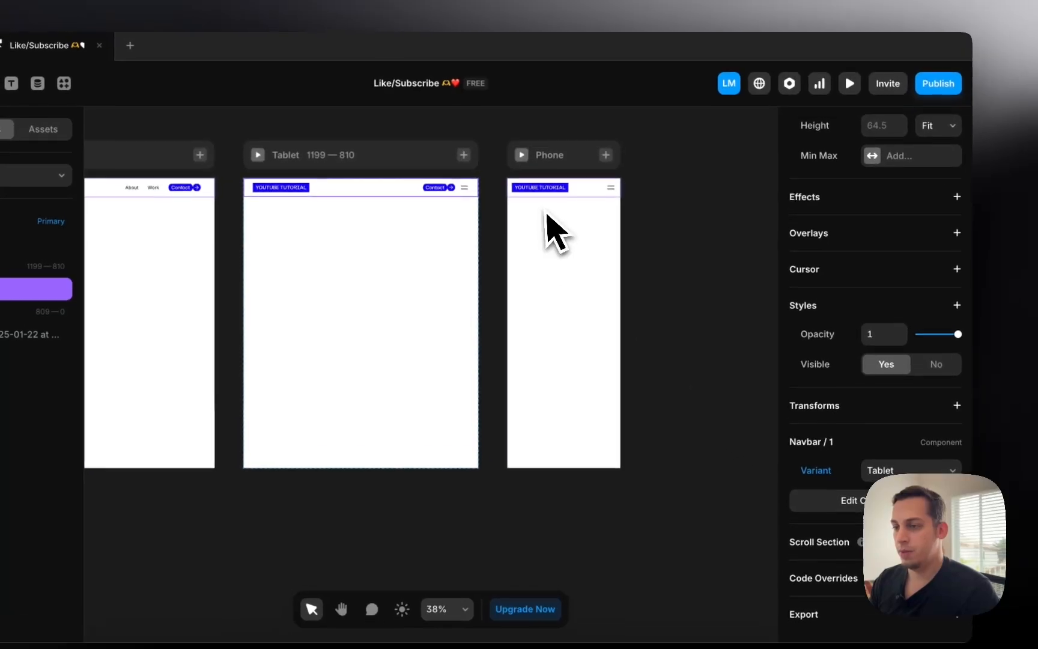
{"action": "scroll", "coordinate": [528, 226], "scroll_direction": "left", "scroll_amount": 6}
{"action": "left_click", "coordinate": [584, 133]}
Open the navbar component from the Home page and examine the height sizing of the Desktop variant's Contact button
{"action": "scroll", "coordinate": [566, 200], "scroll_direction": "down", "scroll_amount": 1}
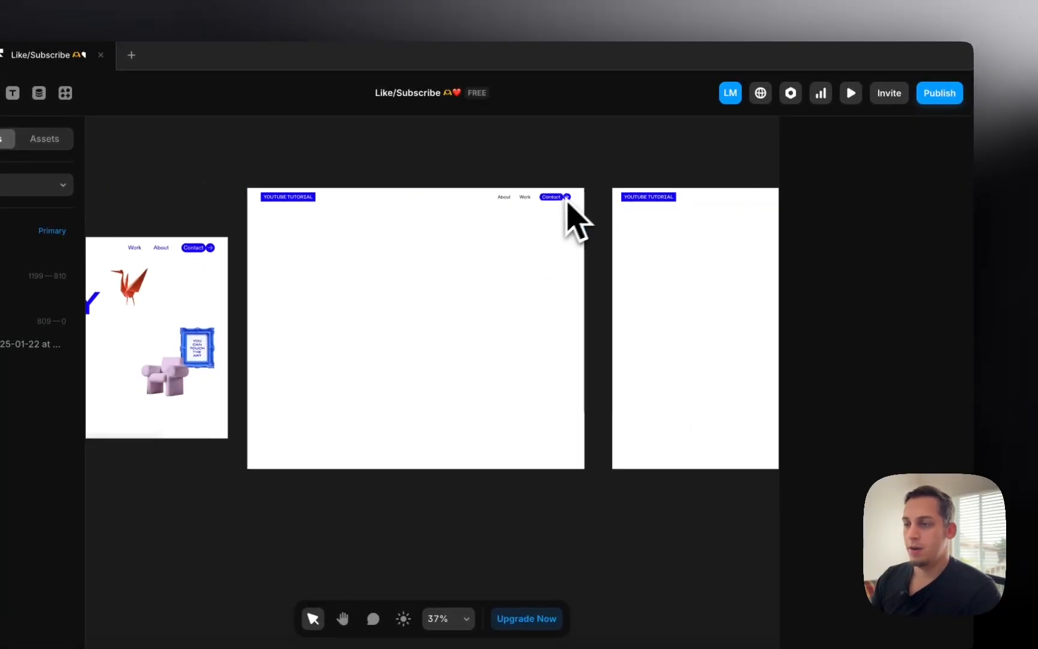
{"action": "scroll", "coordinate": [568, 203], "scroll_direction": "up", "scroll_amount": 6}
{"action": "left_click", "coordinate": [533, 208]}
{"action": "double_click", "coordinate": [533, 208]}
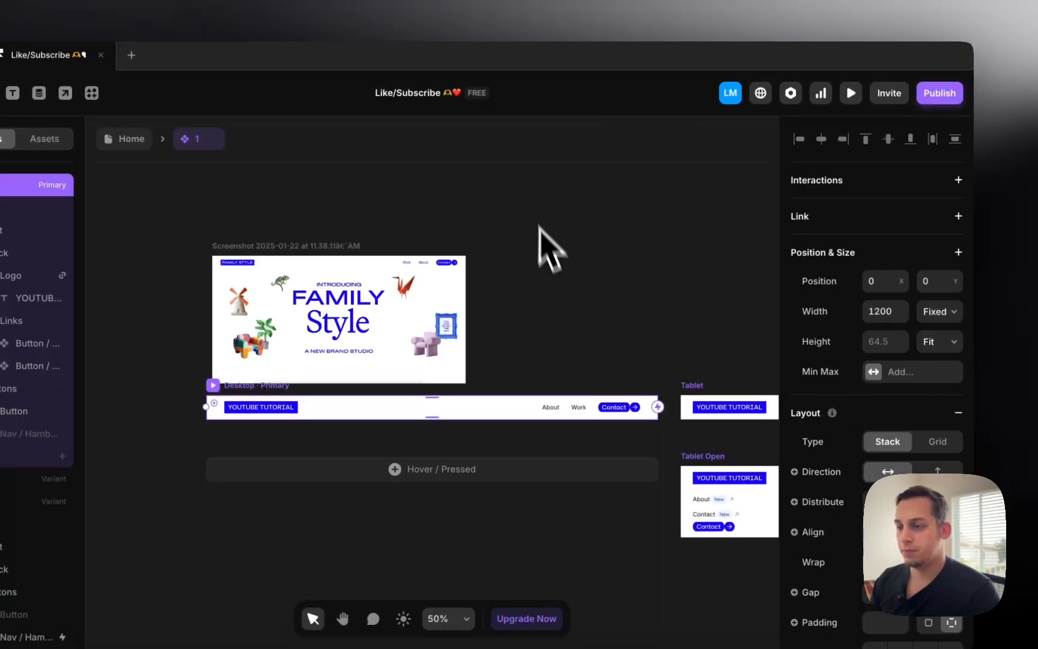
{"action": "left_click", "coordinate": [628, 410]}
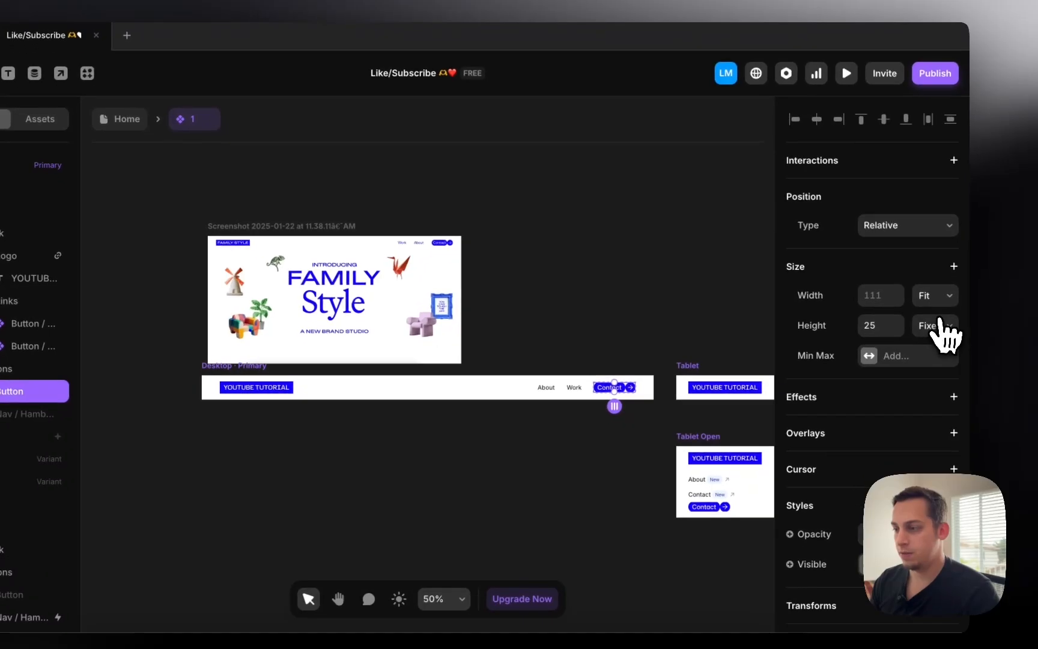
{"action": "left_click", "coordinate": [941, 345]}
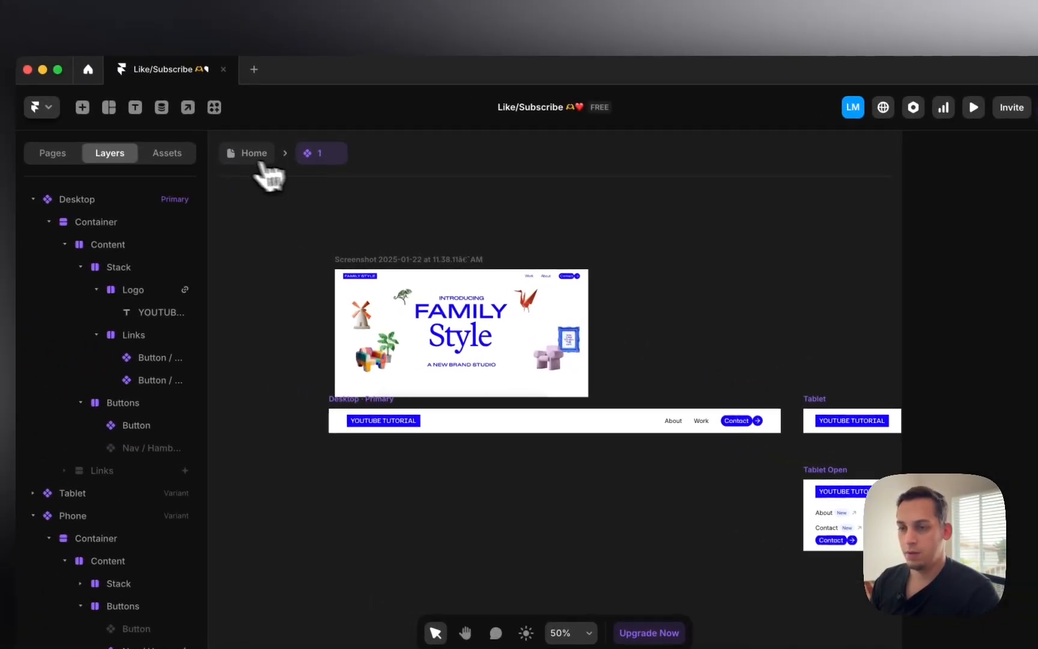
Return to the Home page, preview the desktop layout to check the navbar, and go back to the canvas beside the reference screenshot
{"action": "left_click", "coordinate": [123, 113]}
{"action": "scroll", "coordinate": [426, 231], "scroll_direction": "down", "scroll_amount": 6}
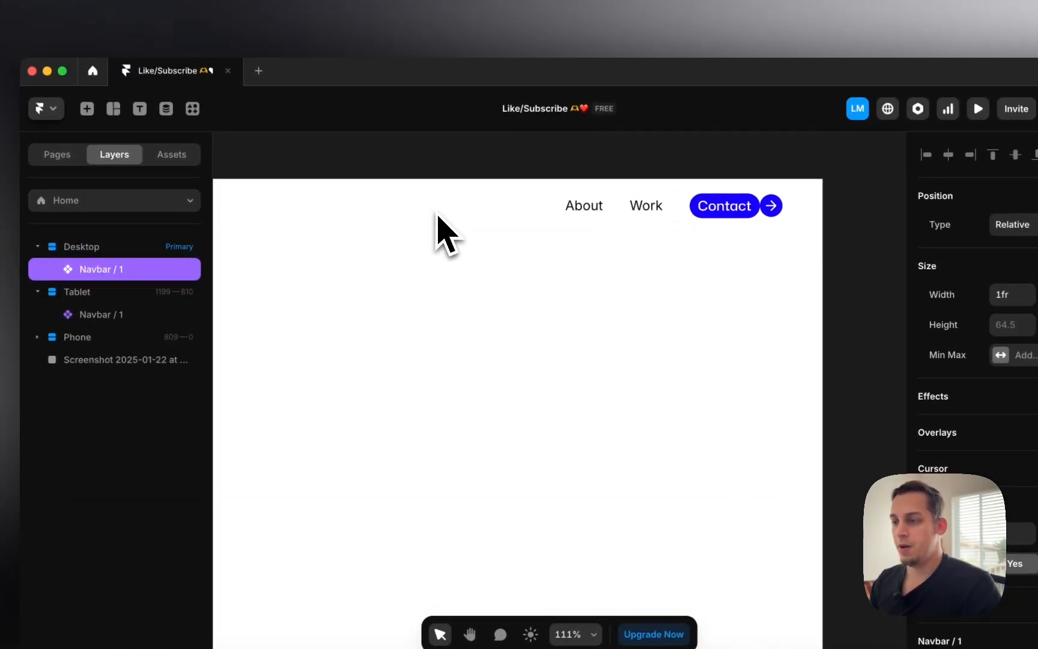
{"action": "scroll", "coordinate": [442, 216], "scroll_direction": "down", "scroll_amount": 4}
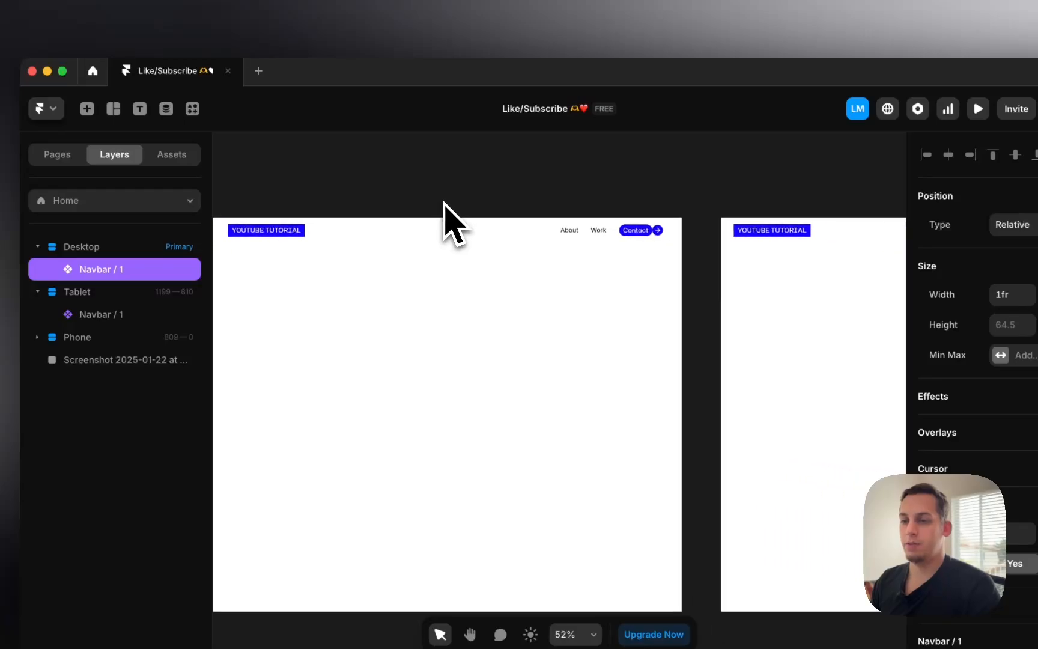
{"action": "left_click", "coordinate": [232, 197]}
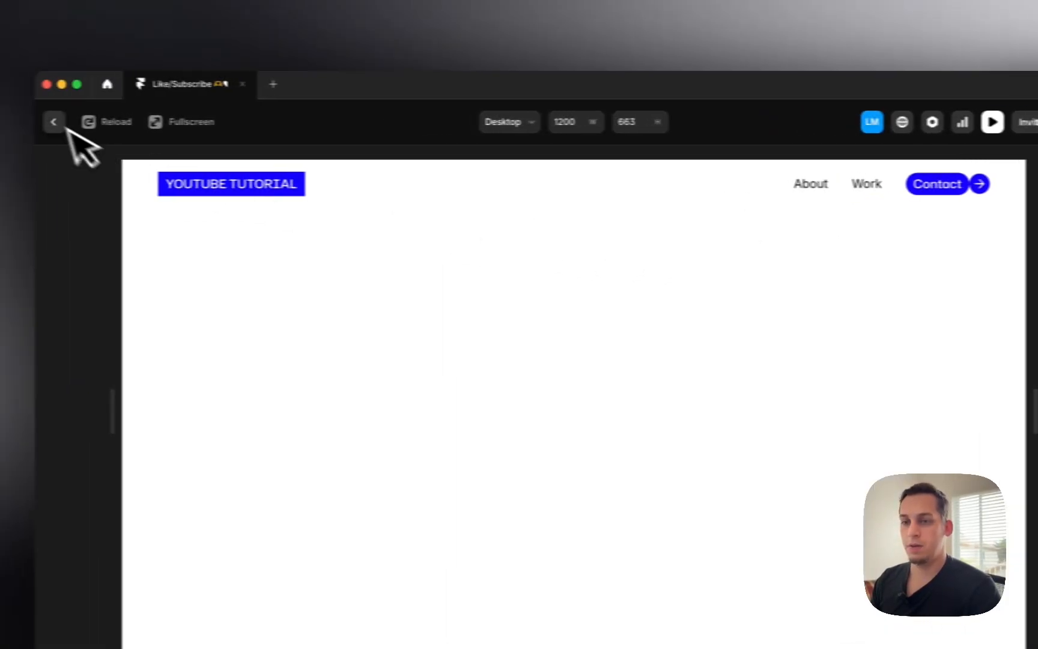
{"action": "left_click", "coordinate": [56, 123]}
{"action": "scroll", "coordinate": [410, 262], "scroll_direction": "left", "scroll_amount": 5}
{"action": "scroll", "coordinate": [423, 258], "scroll_direction": "left", "scroll_amount": 3}
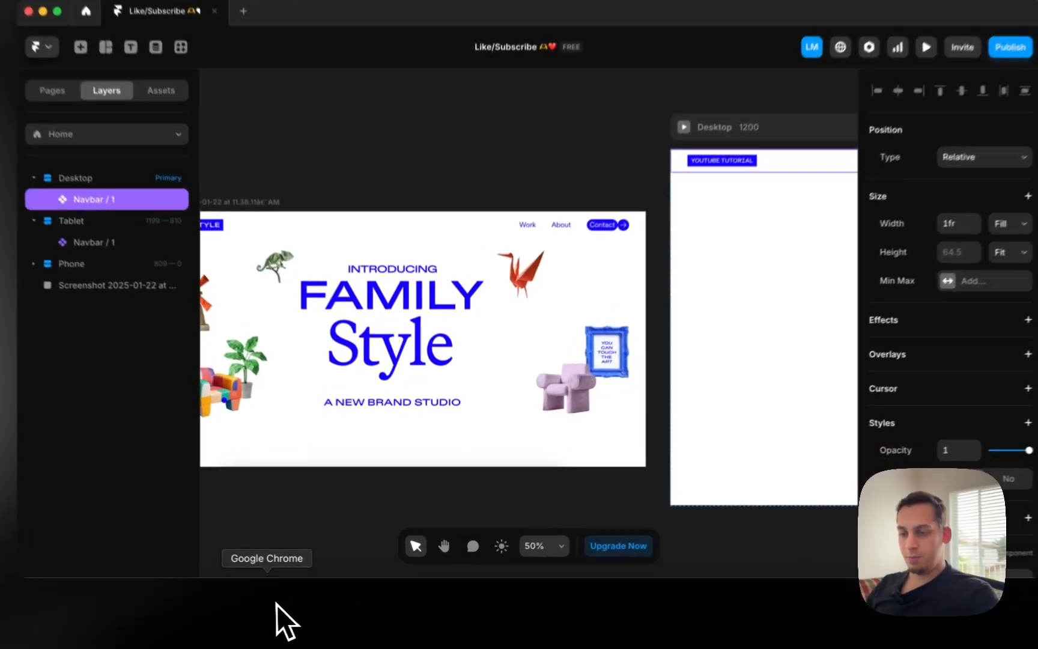
Switch to Chrome and inspect the Family Style heading on wearefamilystyle.com to determine what kind of element it is
{"action": "left_click", "coordinate": [312, 602]}
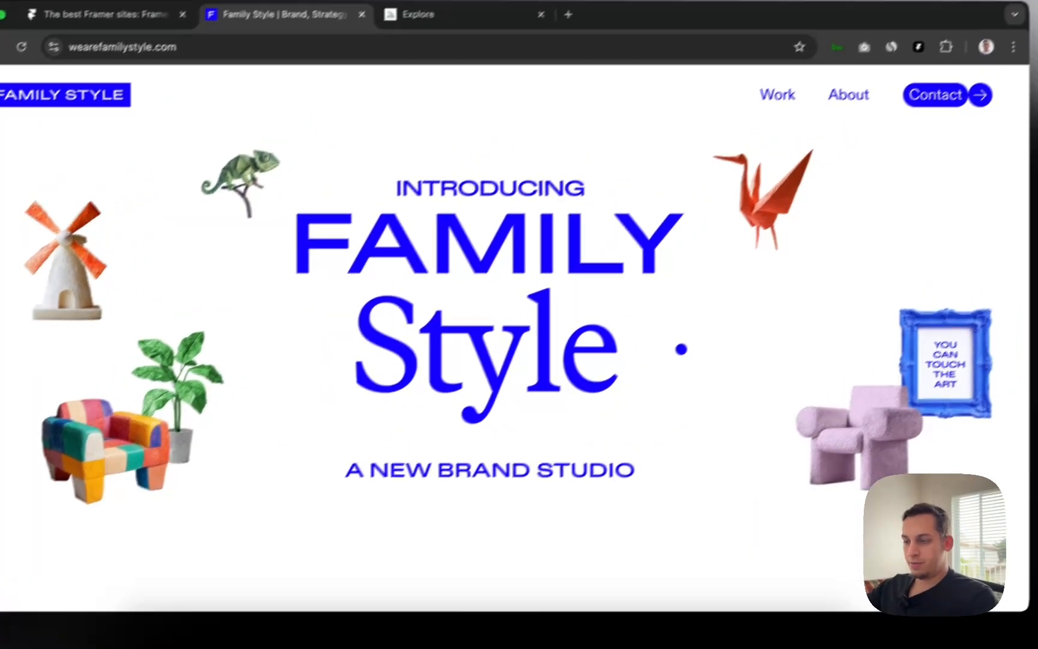
{"action": "right_click", "coordinate": [725, 316]}
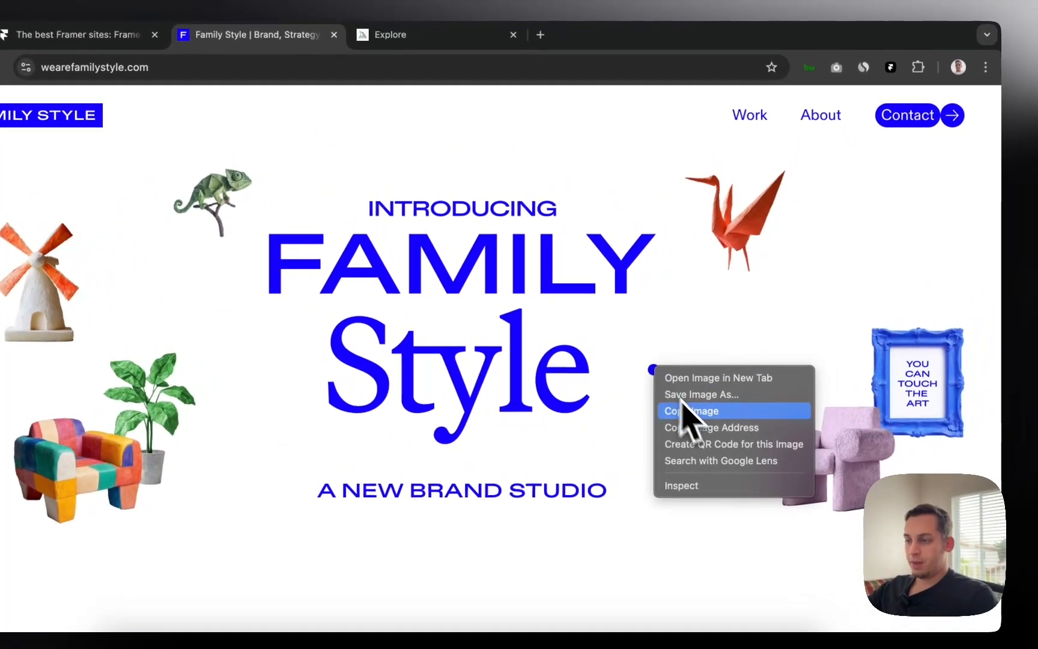
{"action": "left_click", "coordinate": [706, 488]}
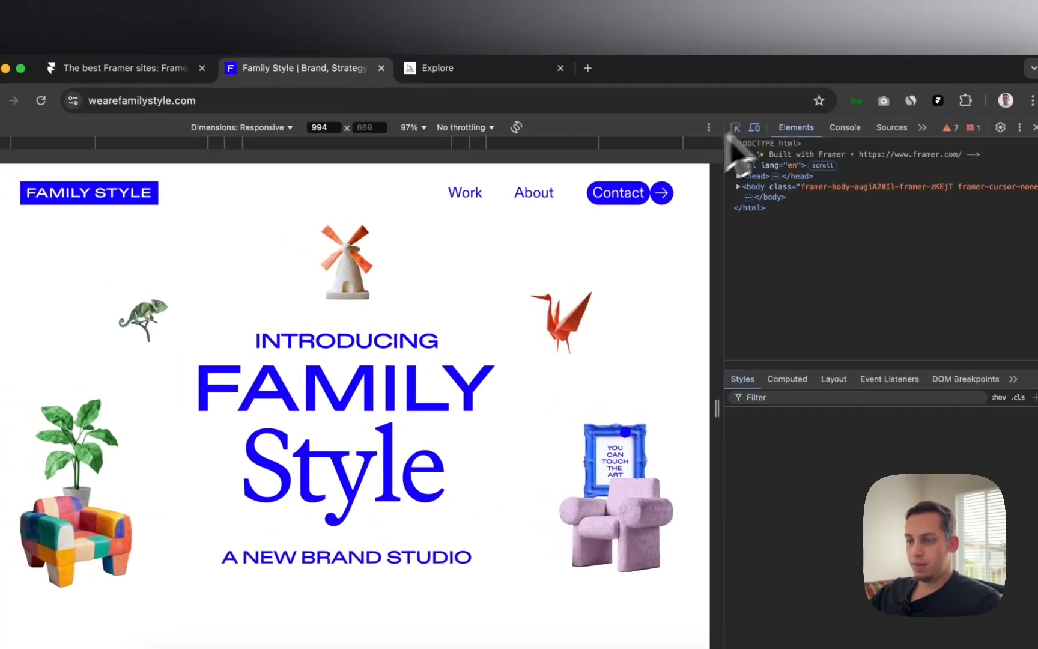
{"action": "left_click", "coordinate": [696, 103]}
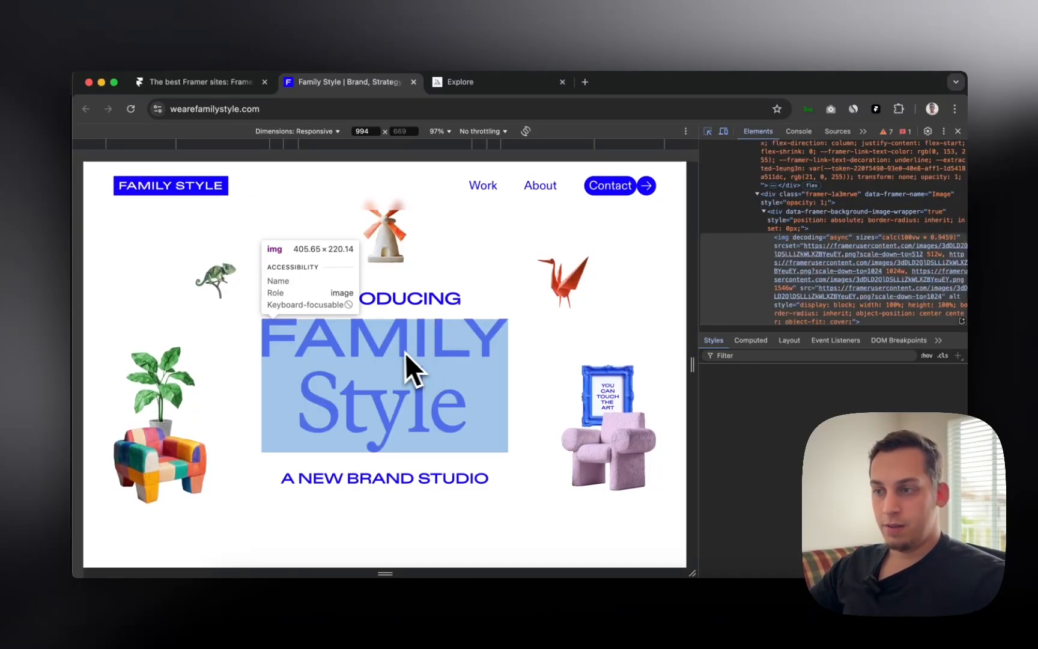
{"action": "left_click", "coordinate": [405, 352]}
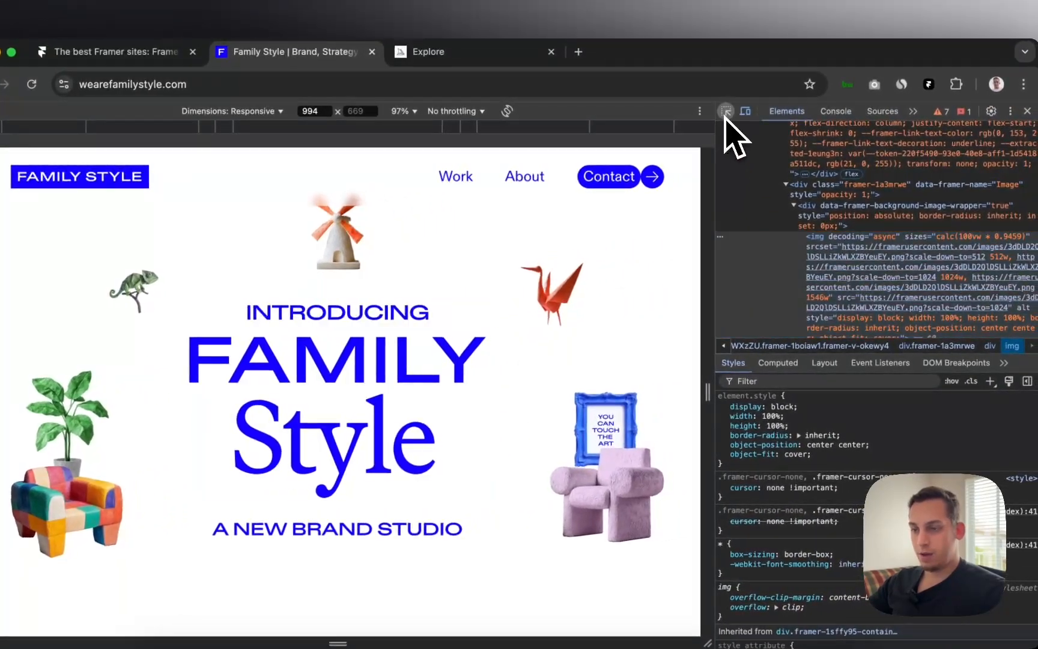
{"action": "left_click", "coordinate": [726, 112]}
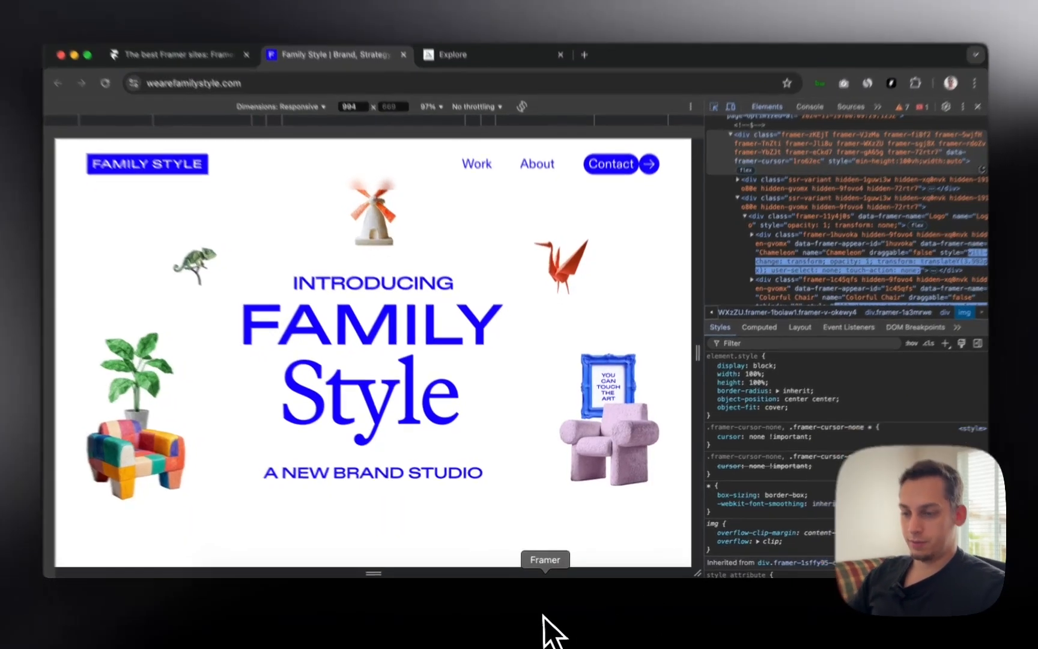
Switch back to Framer and add the placeholder text "vdsvds" below the navbar in the Desktop breakpoint
{"action": "left_click", "coordinate": [543, 624]}
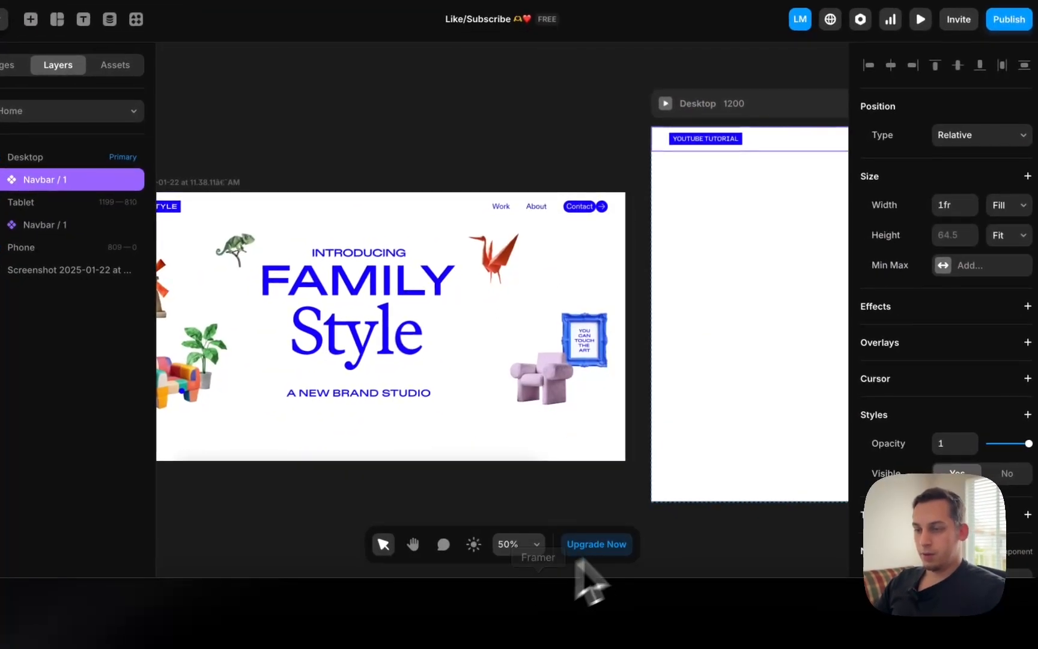
{"action": "scroll", "coordinate": [660, 545], "scroll_direction": "right", "scroll_amount": 10}
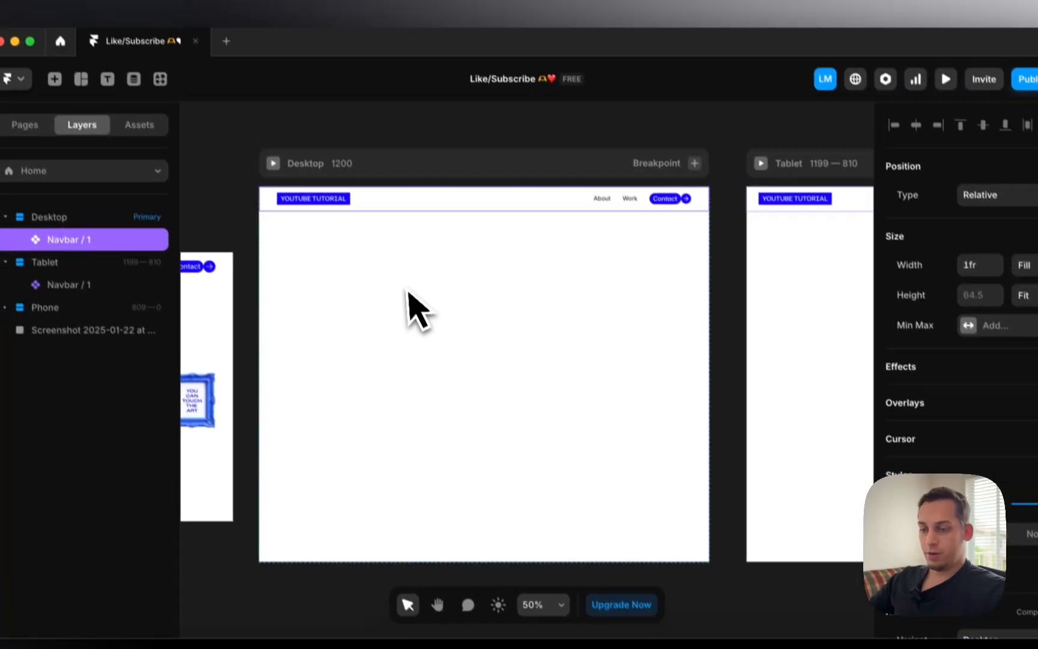
{"action": "left_click", "coordinate": [438, 301]}
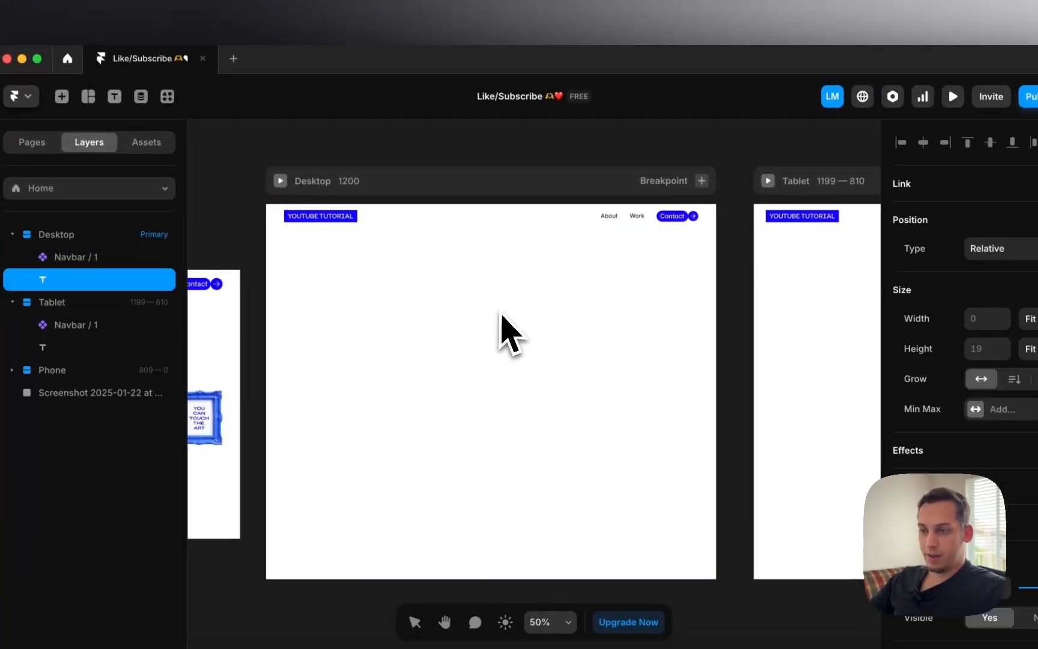
{"action": "scroll", "coordinate": [482, 322], "scroll_direction": "left", "scroll_amount": 3}
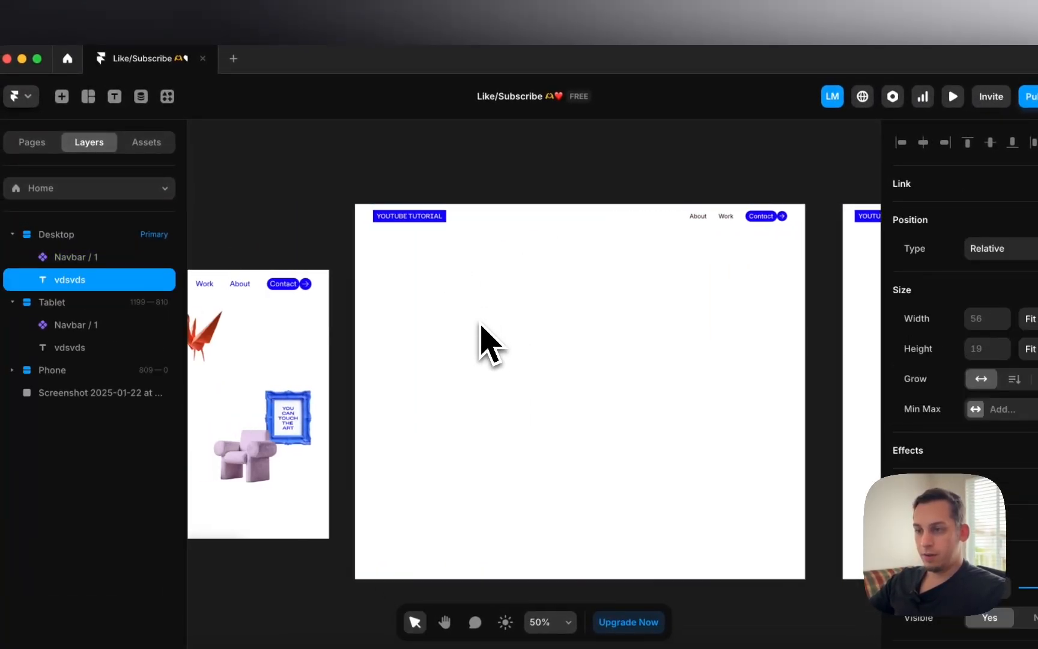
Try to move the placeholder text to other positions inside and outside the Desktop breakpoint
{"action": "left_click_drag", "start_coordinate": [579, 234], "coordinate": [578, 248]}
{"action": "left_click_drag", "start_coordinate": [577, 290], "coordinate": [579, 308]}
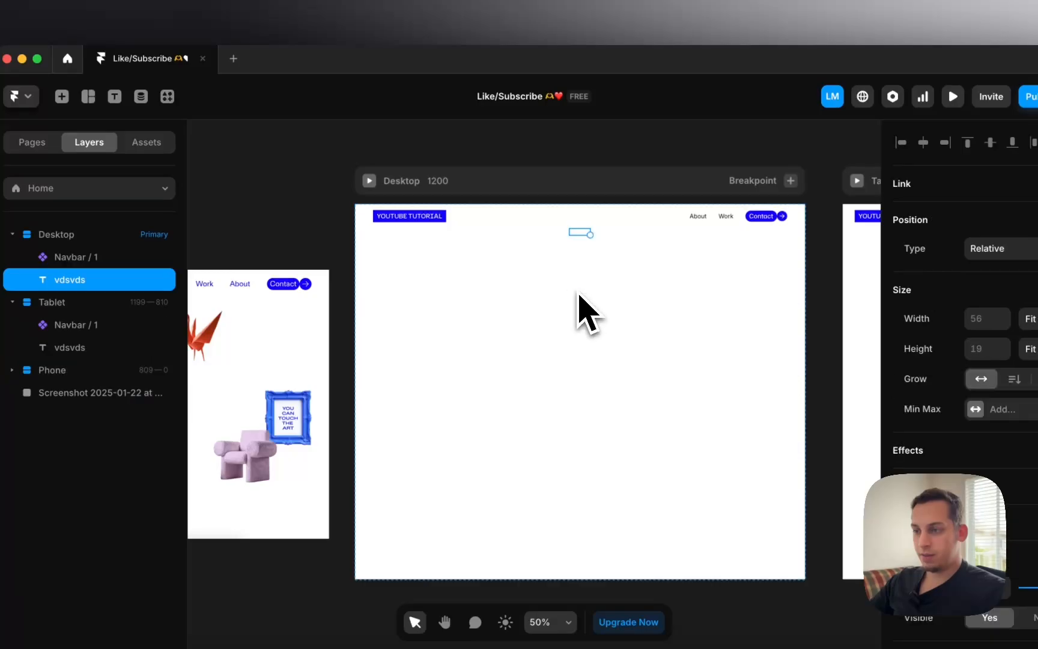
{"action": "left_click_drag", "start_coordinate": [580, 241], "coordinate": [268, 227]}
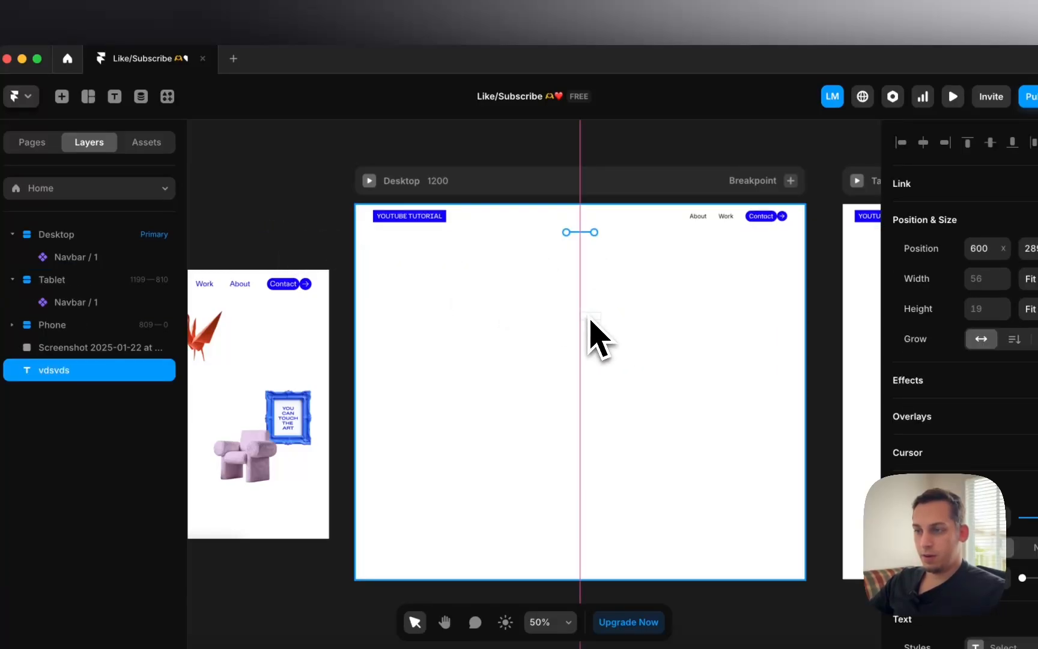
{"action": "left_click_drag", "start_coordinate": [591, 320], "coordinate": [591, 320]}
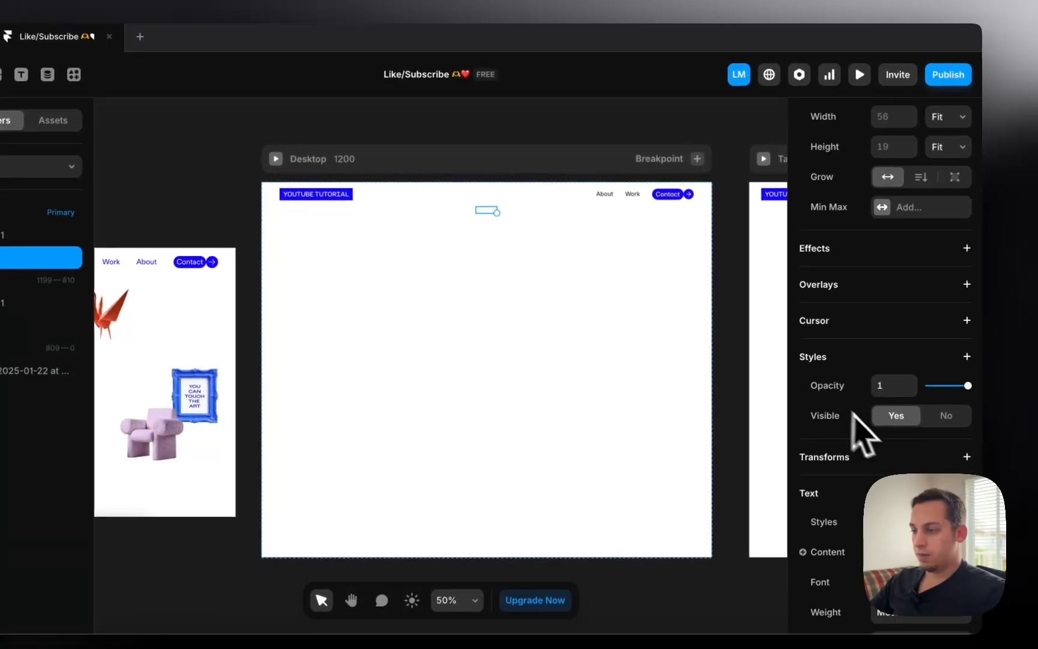
Set the placeholder text's color to #000000 and try moving it within the Desktop breakpoint
{"action": "scroll", "coordinate": [865, 421], "scroll_direction": "down", "scroll_amount": 6}
{"action": "left_click", "coordinate": [880, 248]}
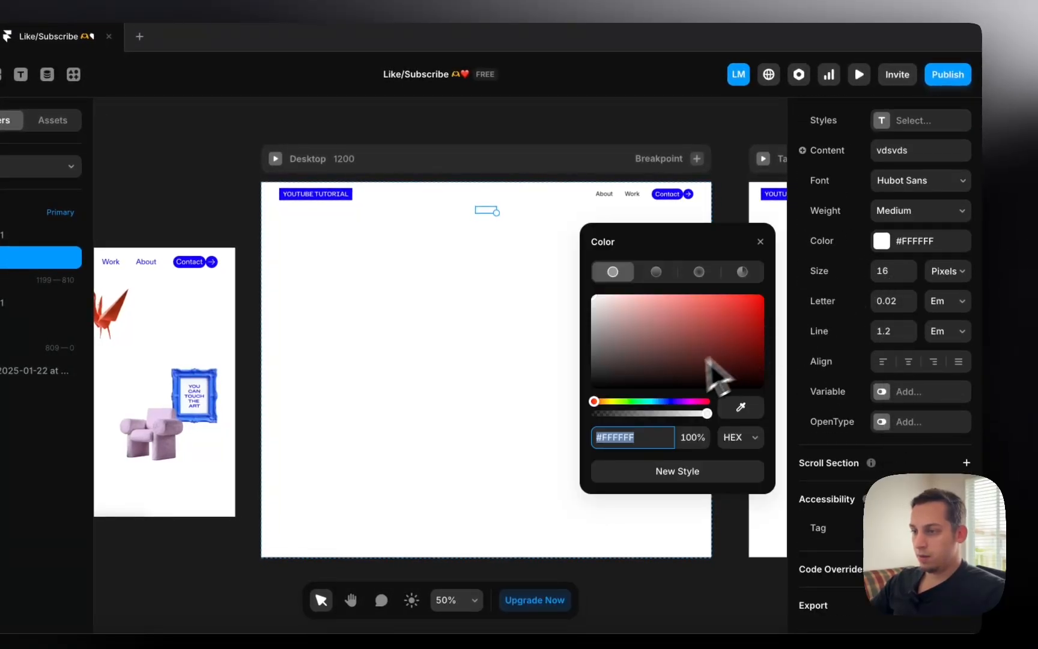
{"action": "left_click", "coordinate": [512, 435]}
{"action": "left_click_drag", "start_coordinate": [490, 212], "coordinate": [392, 226]}
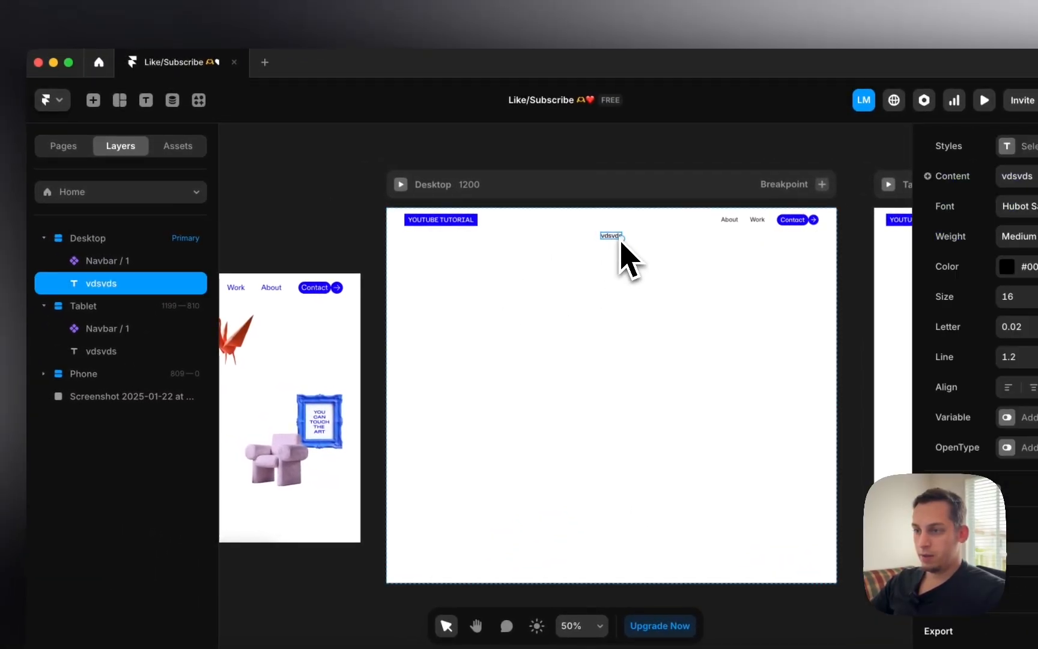
{"action": "left_click_drag", "start_coordinate": [518, 252], "coordinate": [519, 252]}
Set the Desktop breakpoint's height to Fit Content
{"action": "scroll", "coordinate": [649, 250], "scroll_direction": "up", "scroll_amount": 3}
{"action": "scroll", "coordinate": [648, 250], "scroll_direction": "right", "scroll_amount": 4}
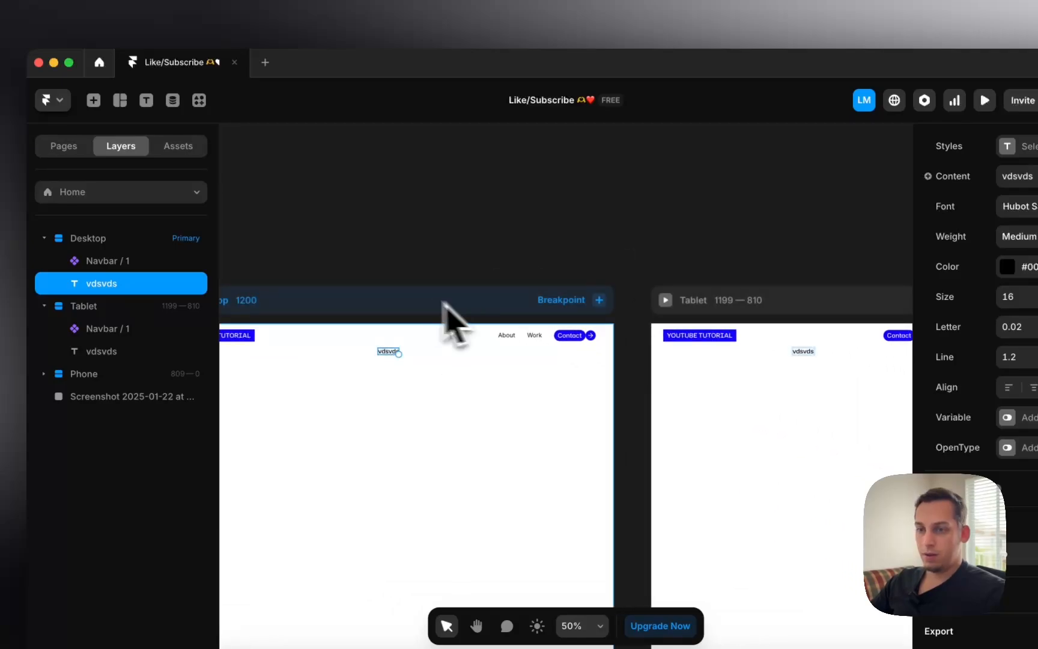
{"action": "left_click", "coordinate": [450, 301]}
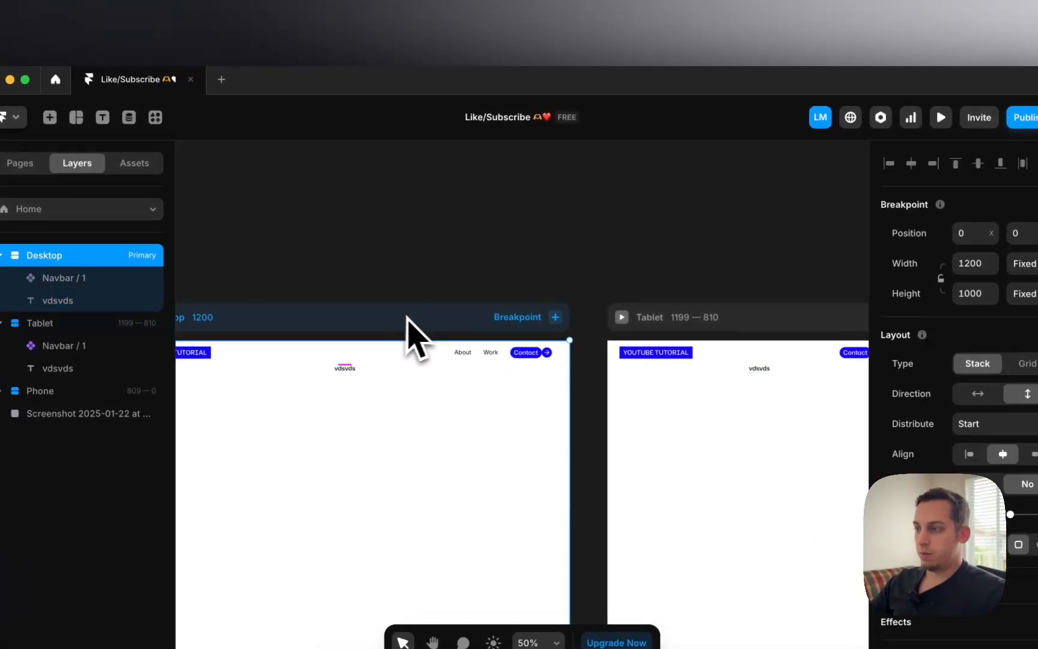
{"action": "left_click", "coordinate": [1026, 293]}
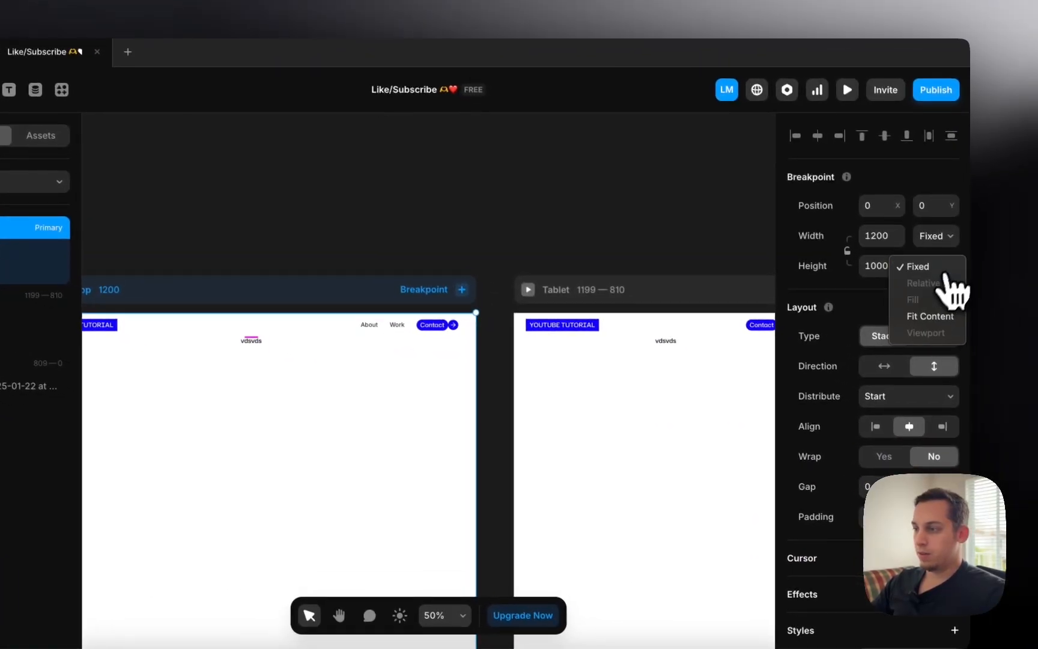
{"action": "left_click", "coordinate": [930, 311]}
{"action": "scroll", "coordinate": [416, 250], "scroll_direction": "left", "scroll_amount": 4}
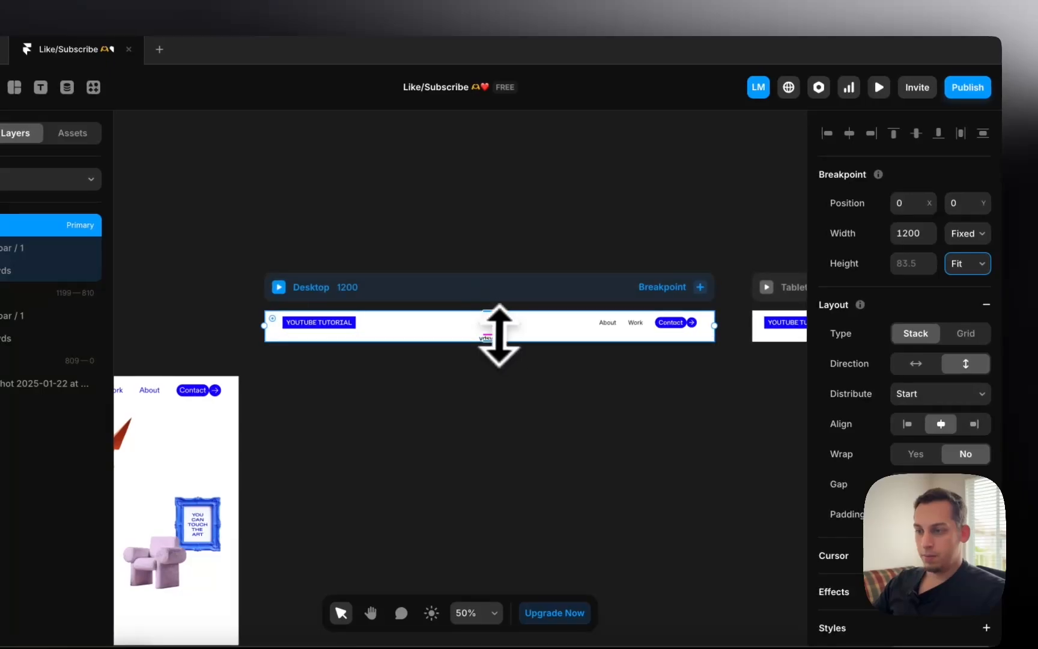
Replace the placeholder text's content in the Desktop breakpoint with "Introducing"
{"action": "left_click", "coordinate": [493, 339]}
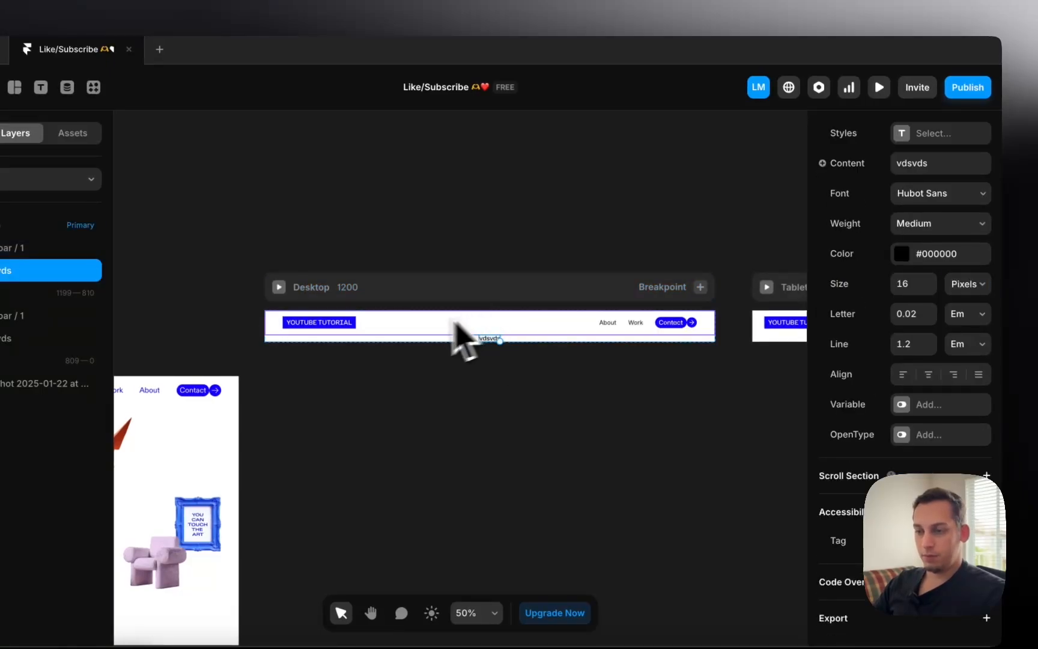
{"action": "scroll", "coordinate": [474, 323], "scroll_direction": "left", "scroll_amount": 3}
{"action": "scroll", "coordinate": [865, 288], "scroll_direction": "up", "scroll_amount": 2}
{"action": "left_click", "coordinate": [910, 245]}
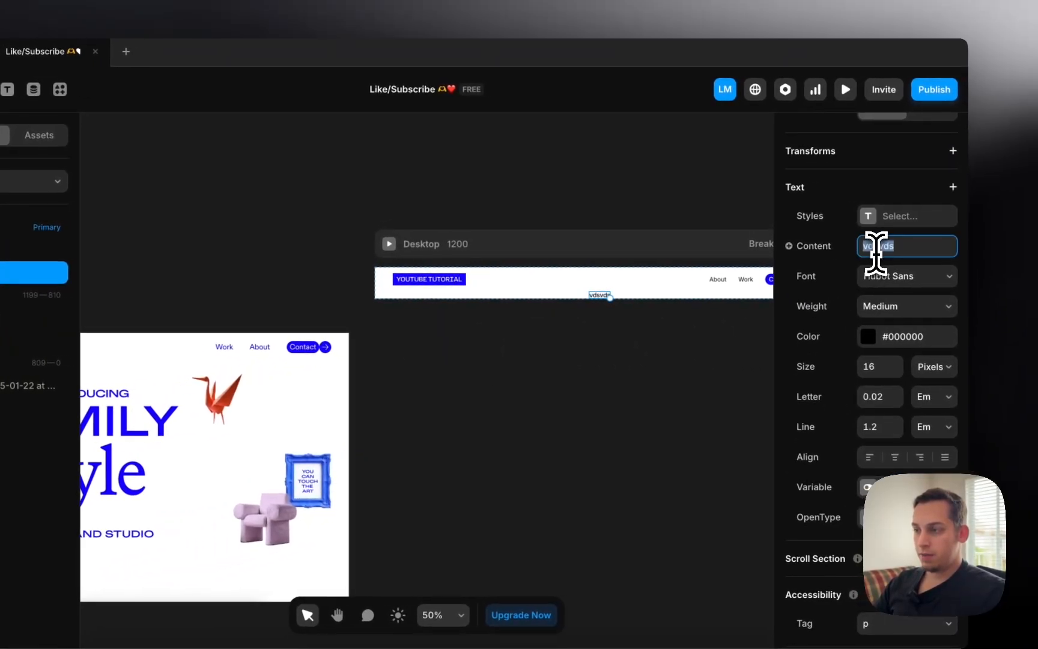
{"action": "scroll", "coordinate": [559, 321], "scroll_direction": "left", "scroll_amount": 4}
{"action": "scroll", "coordinate": [560, 323], "scroll_direction": "down", "scroll_amount": 2}
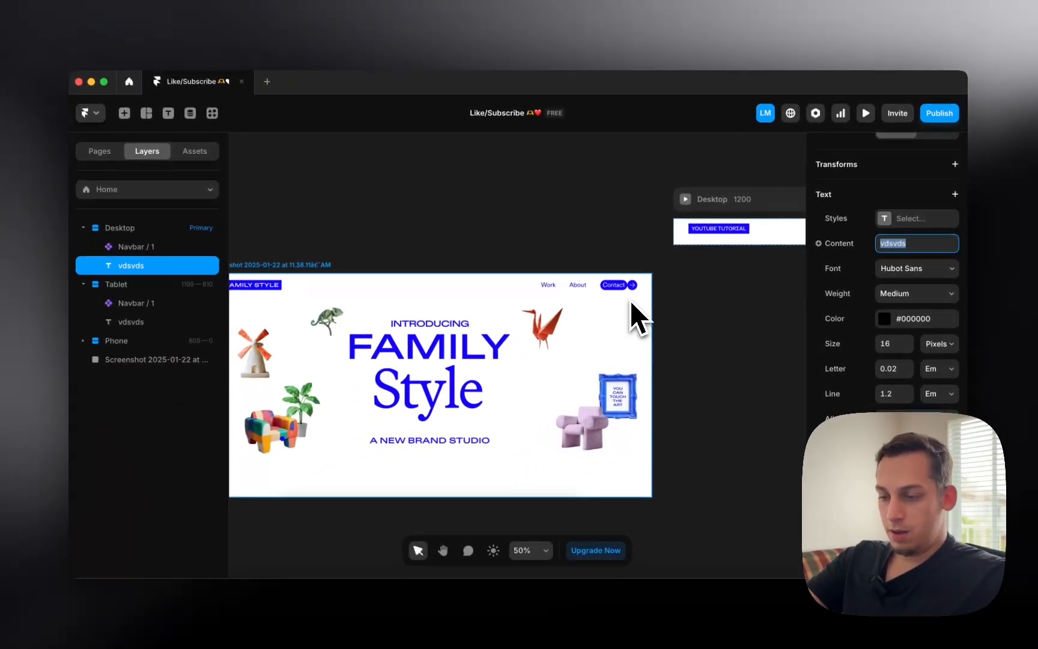
{"action": "type", "text": "In"}
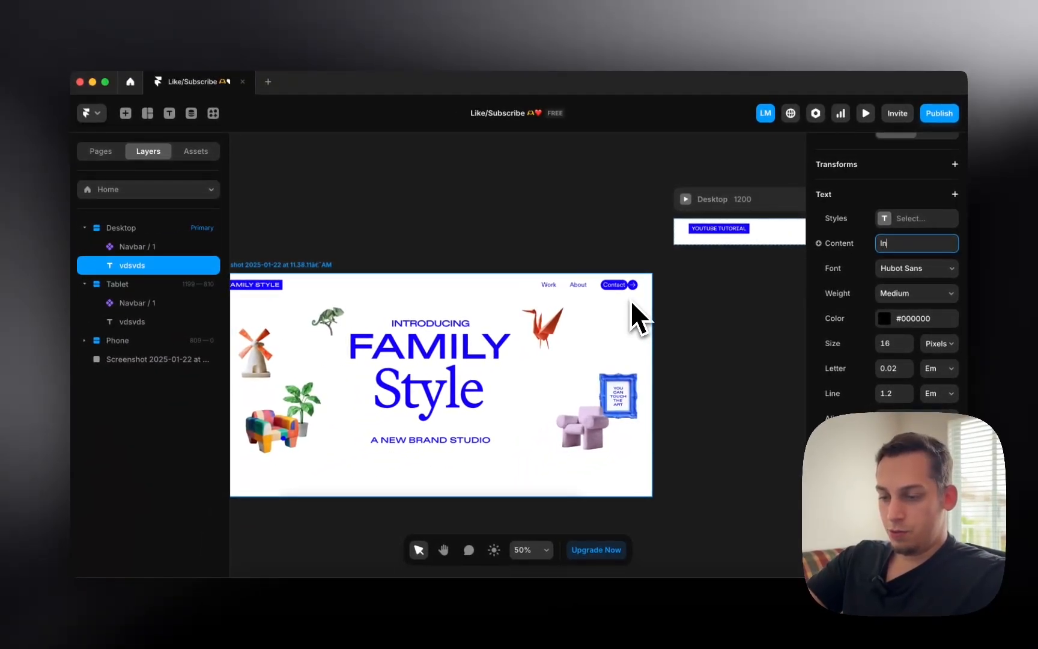
{"action": "type", "text": "troducing"}
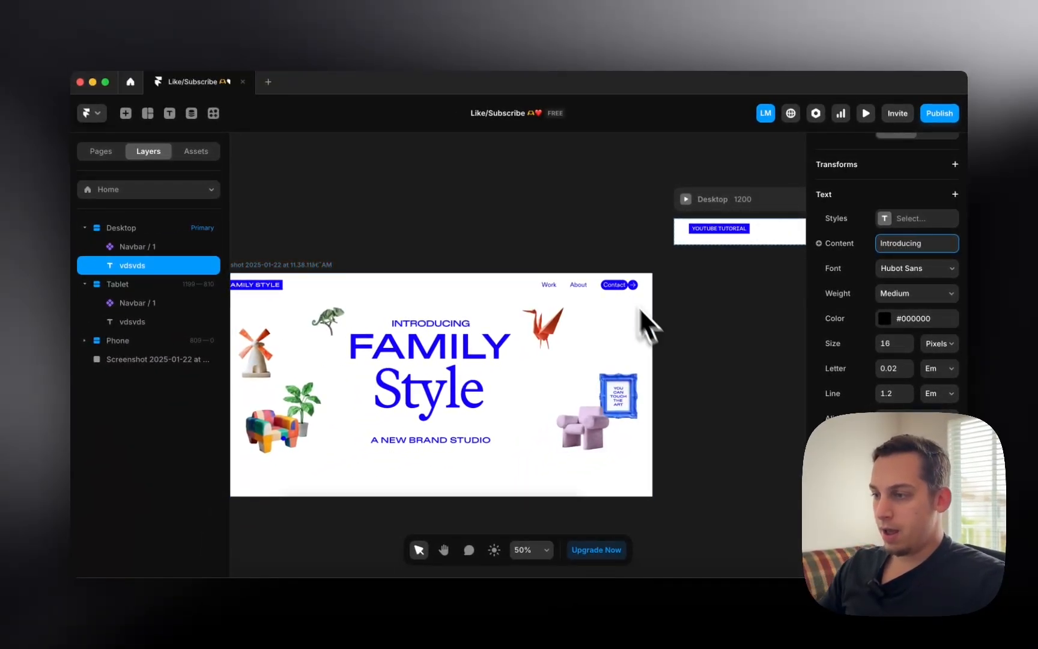
Set the Introducing text's transform to uppercase in the Desktop breakpoint
{"action": "scroll", "coordinate": [898, 300], "scroll_direction": "down", "scroll_amount": 1}
{"action": "scroll", "coordinate": [913, 252], "scroll_direction": "up", "scroll_amount": 1}
{"action": "left_click", "coordinate": [953, 195]}
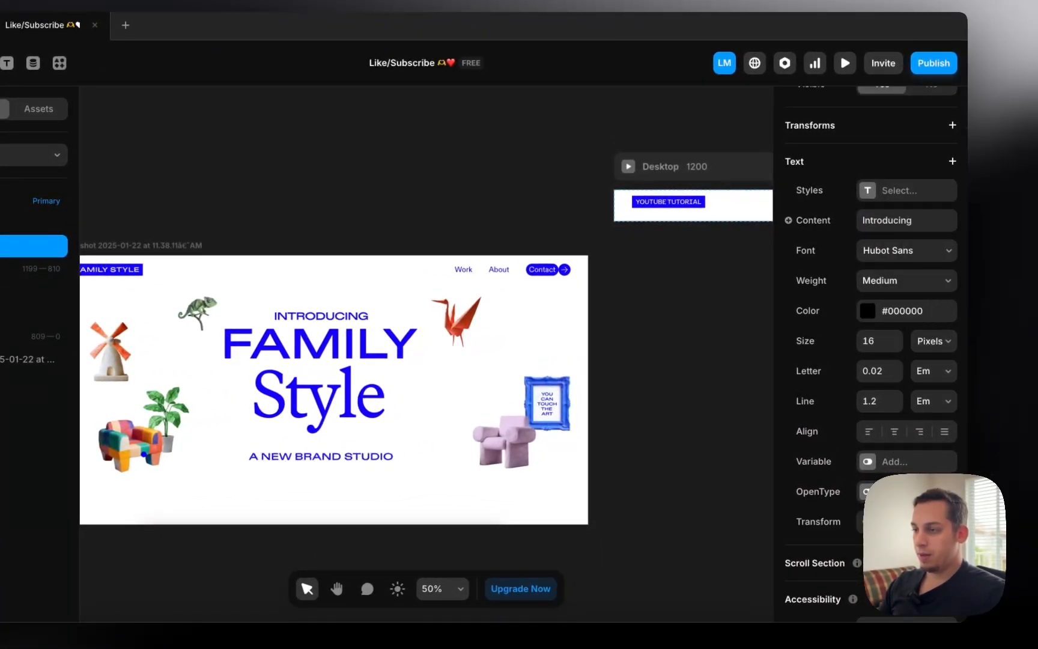
{"action": "scroll", "coordinate": [717, 352], "scroll_direction": "right", "scroll_amount": 2}
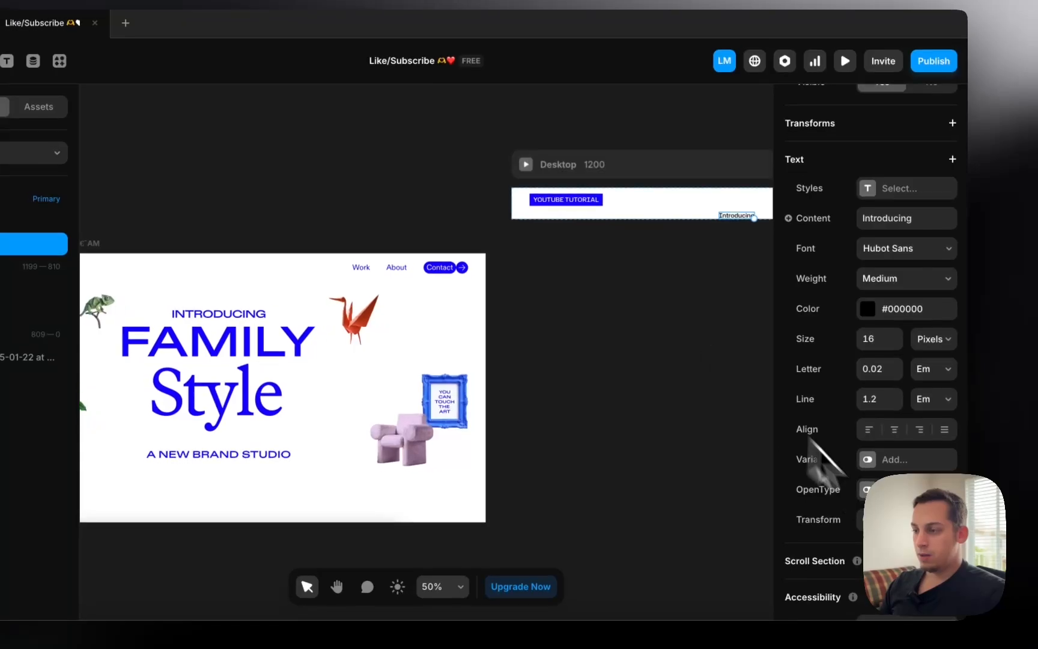
{"action": "left_click", "coordinate": [895, 521]}
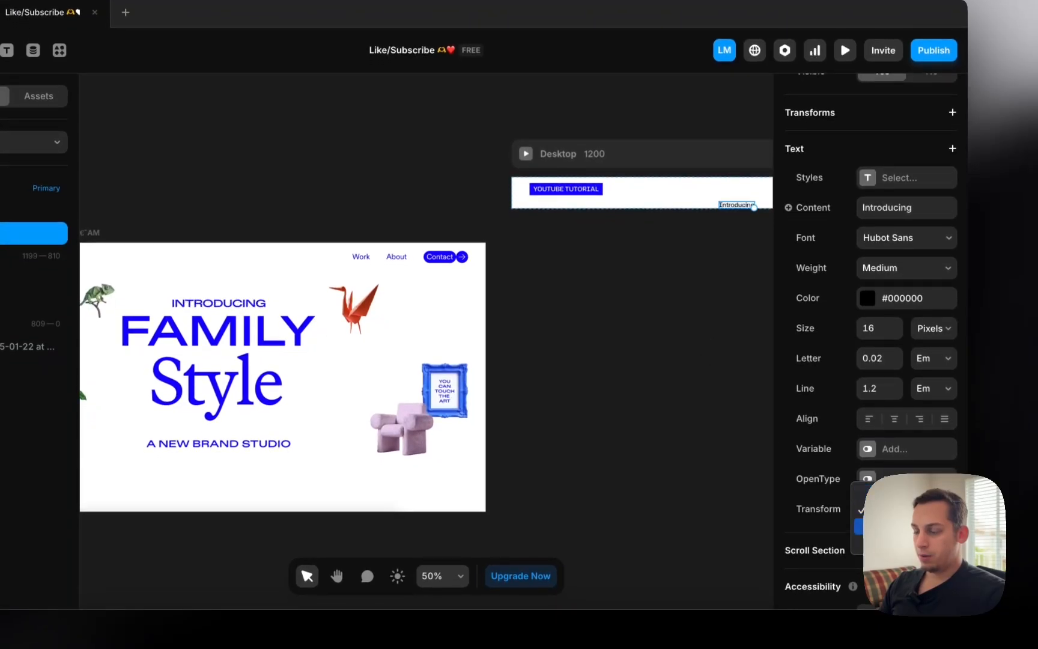
{"action": "left_click", "coordinate": [713, 414]}
{"action": "scroll", "coordinate": [703, 417], "scroll_direction": "right", "scroll_amount": 3}
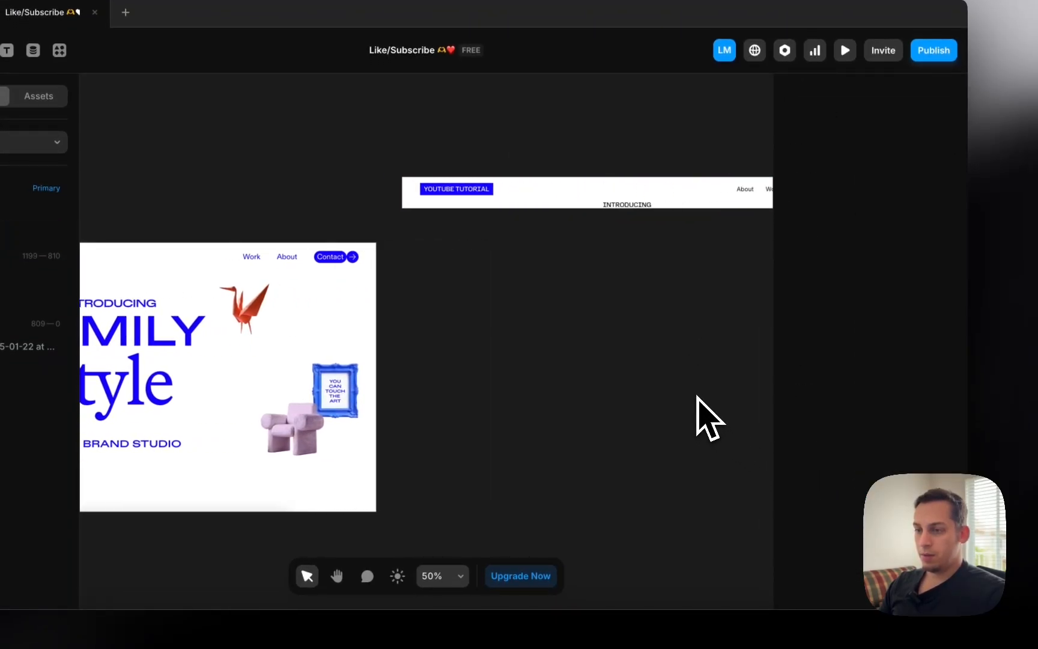
Duplicate the Introducing text directly below the original in the Desktop breakpoint
{"action": "left_click", "coordinate": [616, 214]}
{"action": "scroll", "coordinate": [608, 228], "scroll_direction": "left", "scroll_amount": 5}
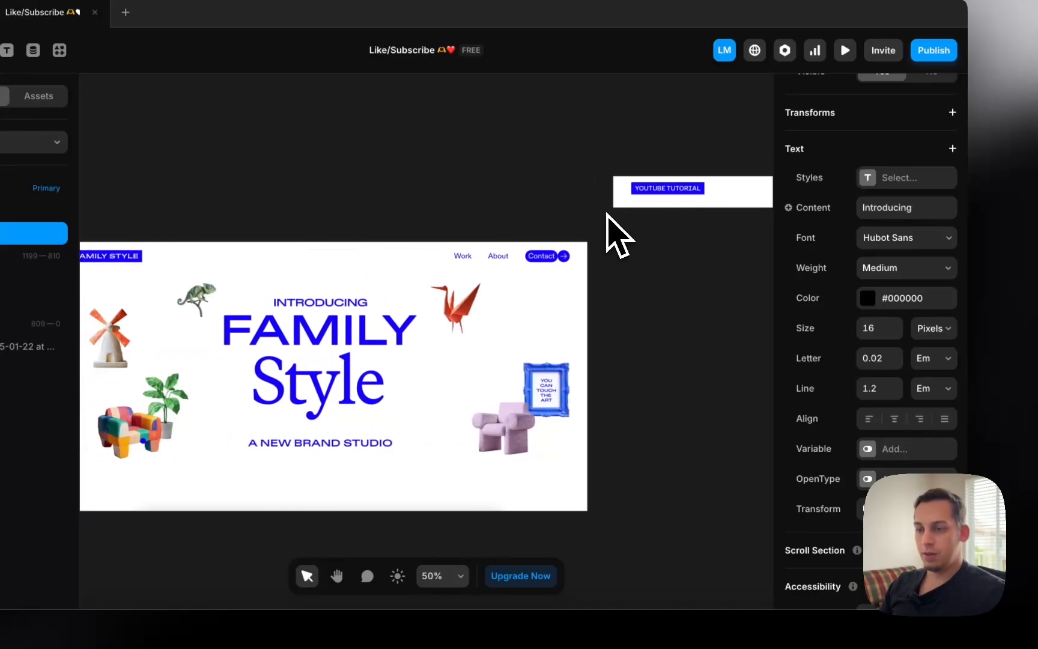
{"action": "scroll", "coordinate": [603, 240], "scroll_direction": "right", "scroll_amount": 4}
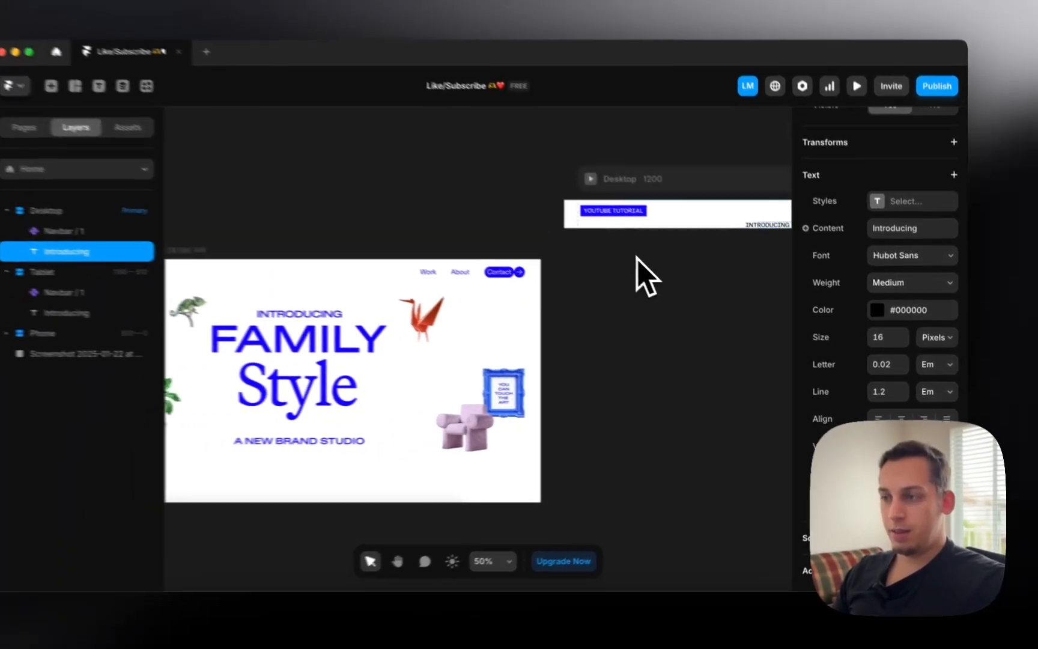
{"action": "key", "text": "super+d"}
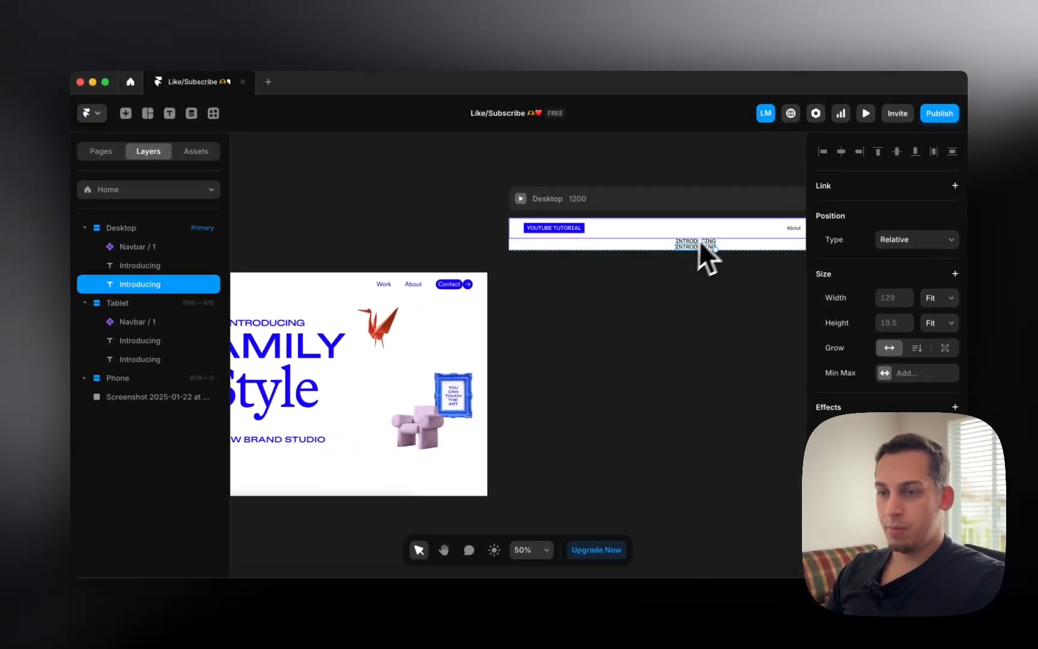
{"action": "scroll", "coordinate": [698, 240], "scroll_direction": "left", "scroll_amount": 2}
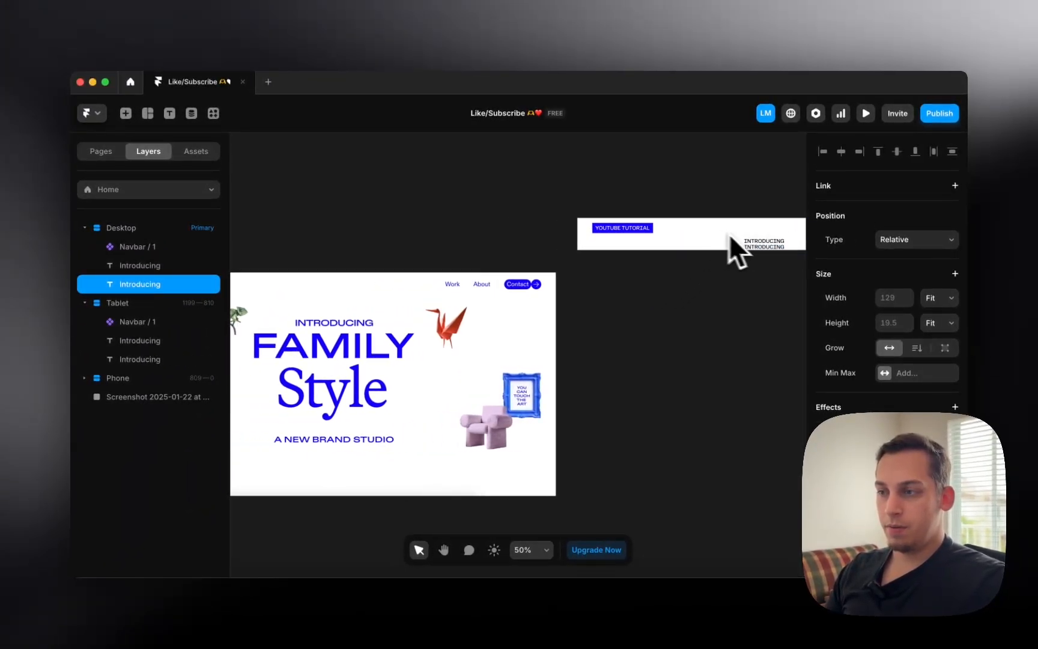
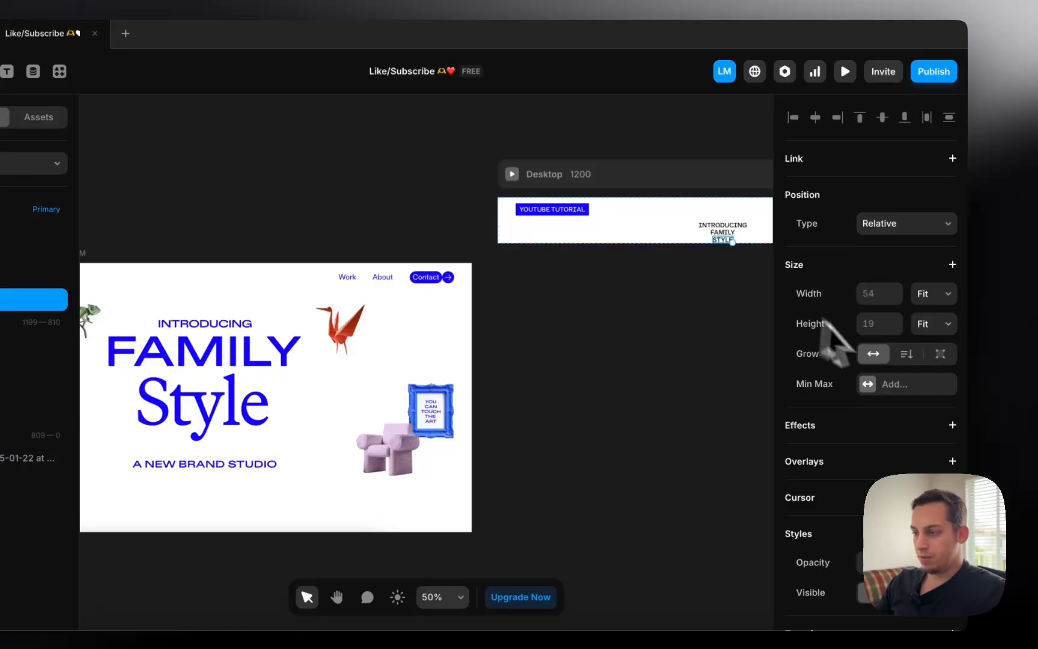
Remove the uppercase transform from the Style text in the Desktop breakpoint
{"action": "scroll", "coordinate": [890, 360], "scroll_direction": "down", "scroll_amount": 10}
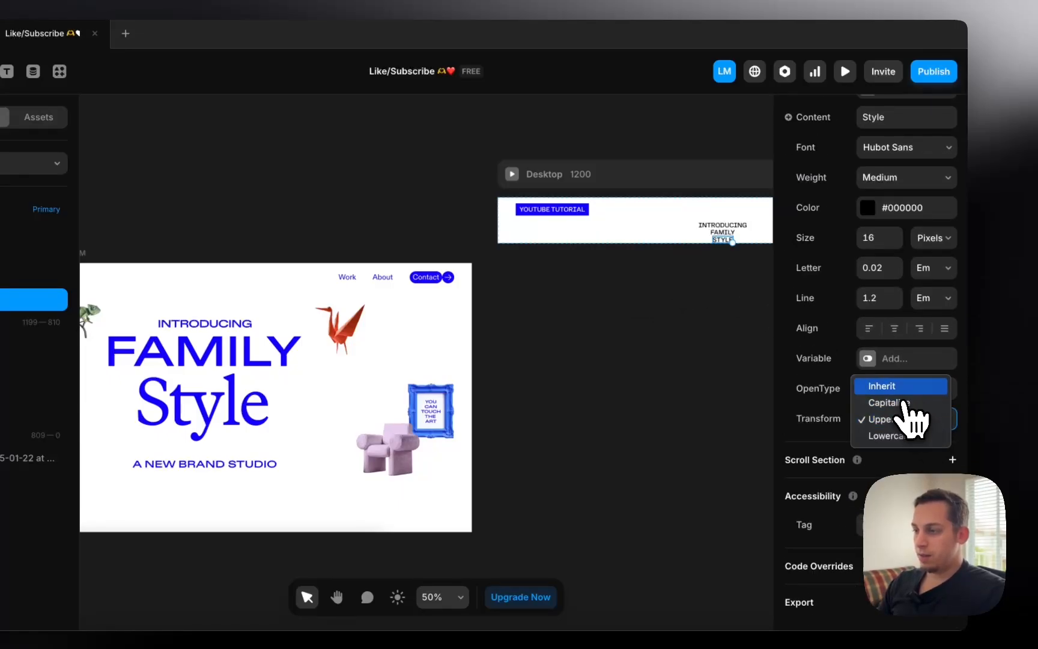
{"action": "left_click", "coordinate": [654, 360]}
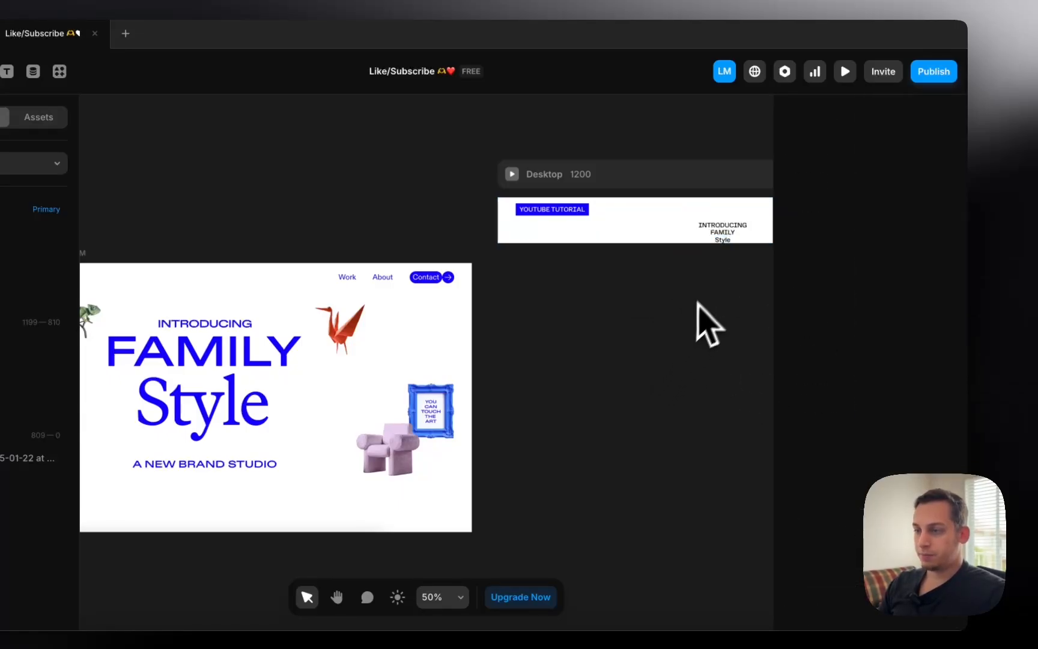
Place a copy of the Family text below Style and replace its content with "A new brand studio"
{"action": "left_click", "coordinate": [730, 250]}
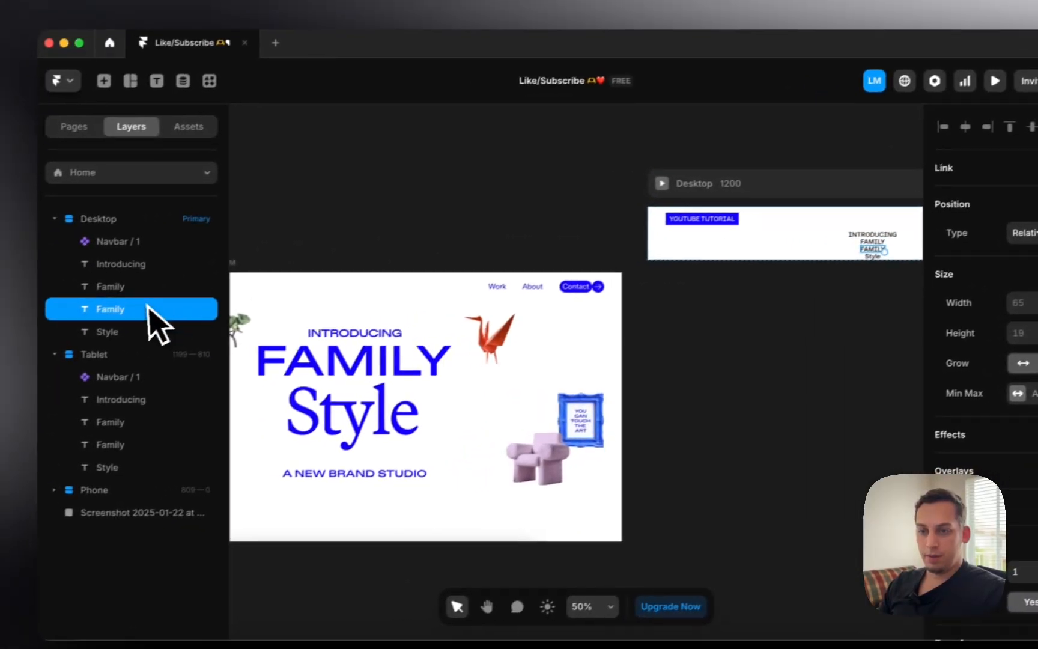
{"action": "left_click_drag", "start_coordinate": [155, 317], "coordinate": [151, 337]}
{"action": "scroll", "coordinate": [1034, 433], "scroll_direction": "down", "scroll_amount": 5}
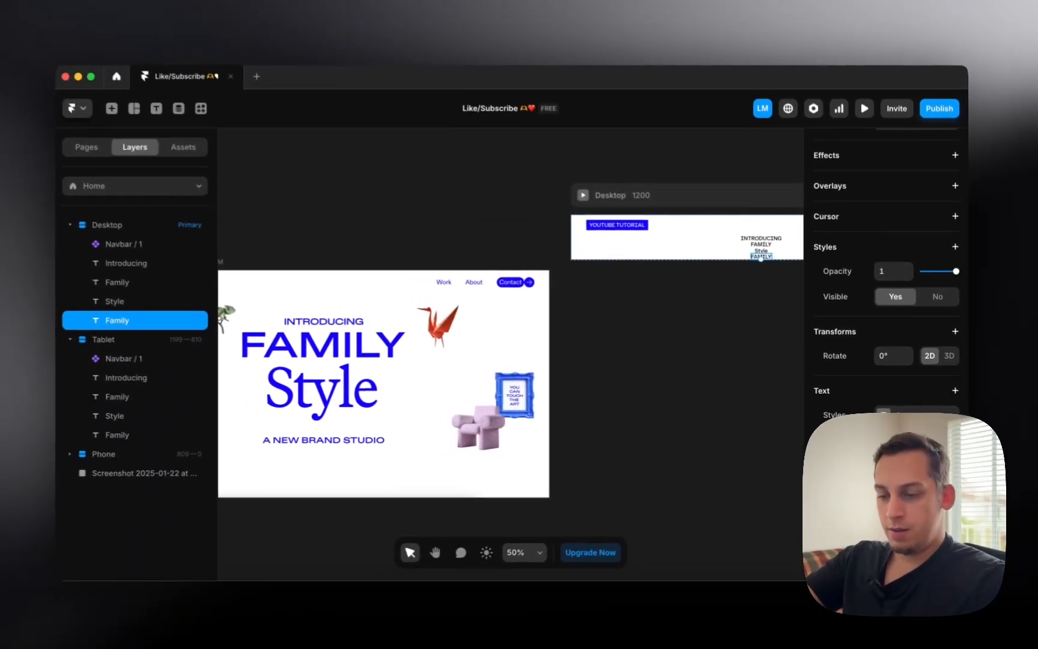
{"action": "type", "text": "A new brand studio"}
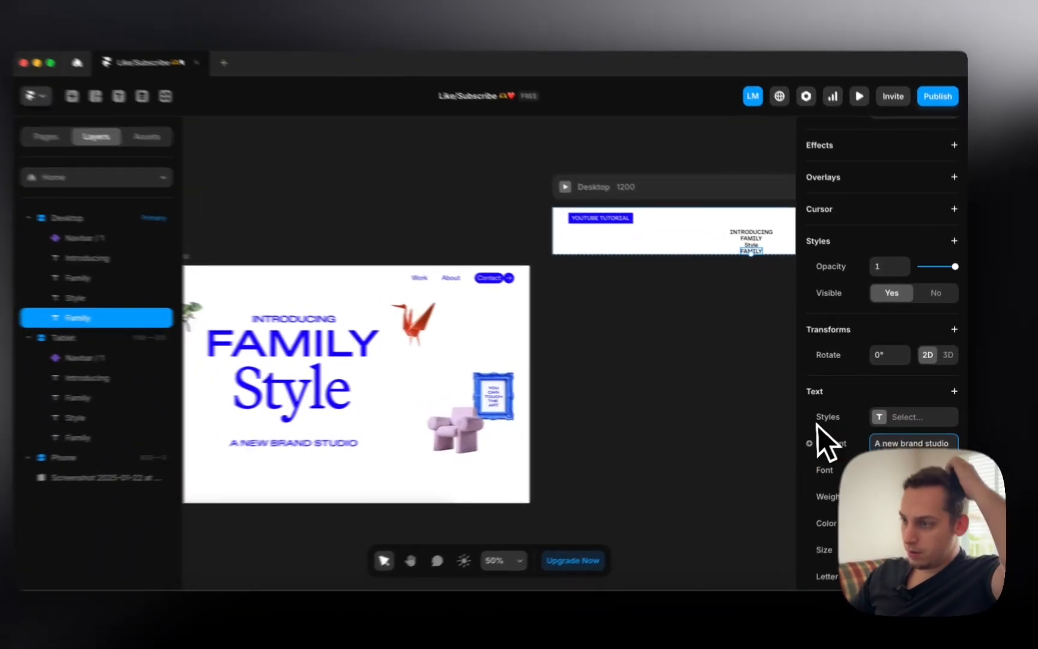
{"action": "left_click", "coordinate": [748, 340]}
Select the Family text in the Desktop breakpoint and bring its text properties into reach
{"action": "left_click", "coordinate": [718, 221]}
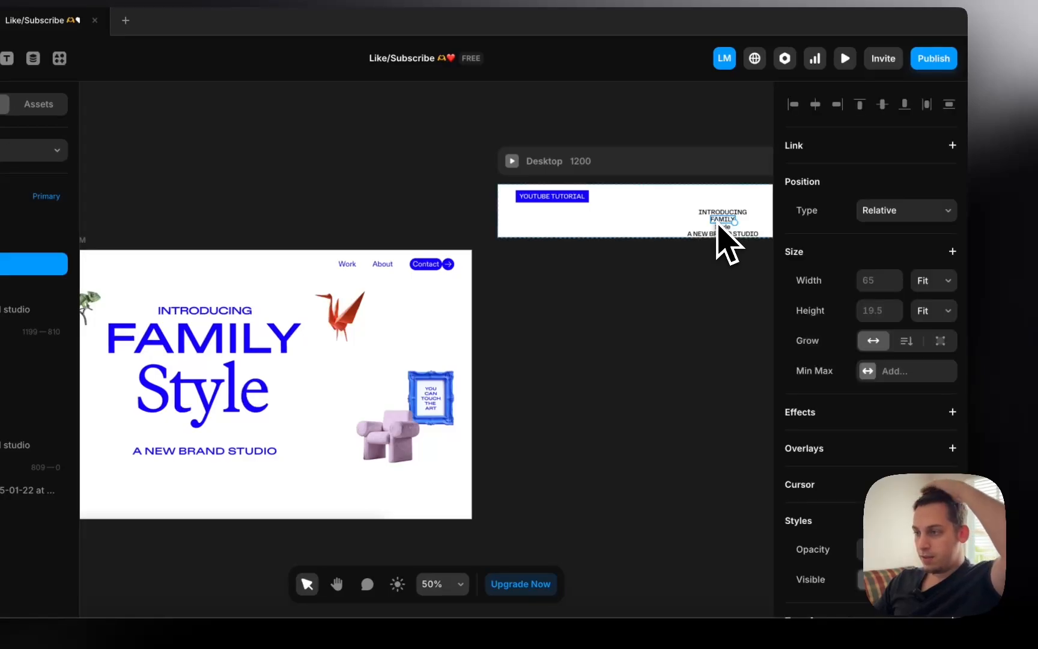
{"action": "scroll", "coordinate": [831, 329], "scroll_direction": "down", "scroll_amount": 3}
{"action": "scroll", "coordinate": [853, 390], "scroll_direction": "down", "scroll_amount": 1}
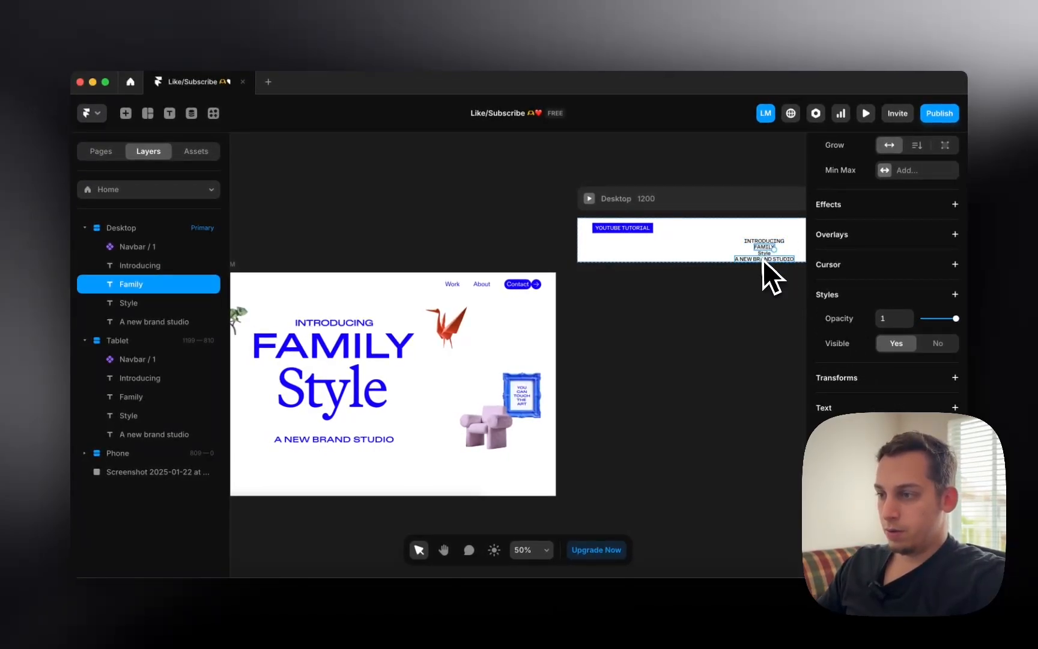
Replace the Family heading text in the Desktop frame with "Youtube"
{"action": "double_click", "coordinate": [764, 249]}
{"action": "type", "text": "Our"}
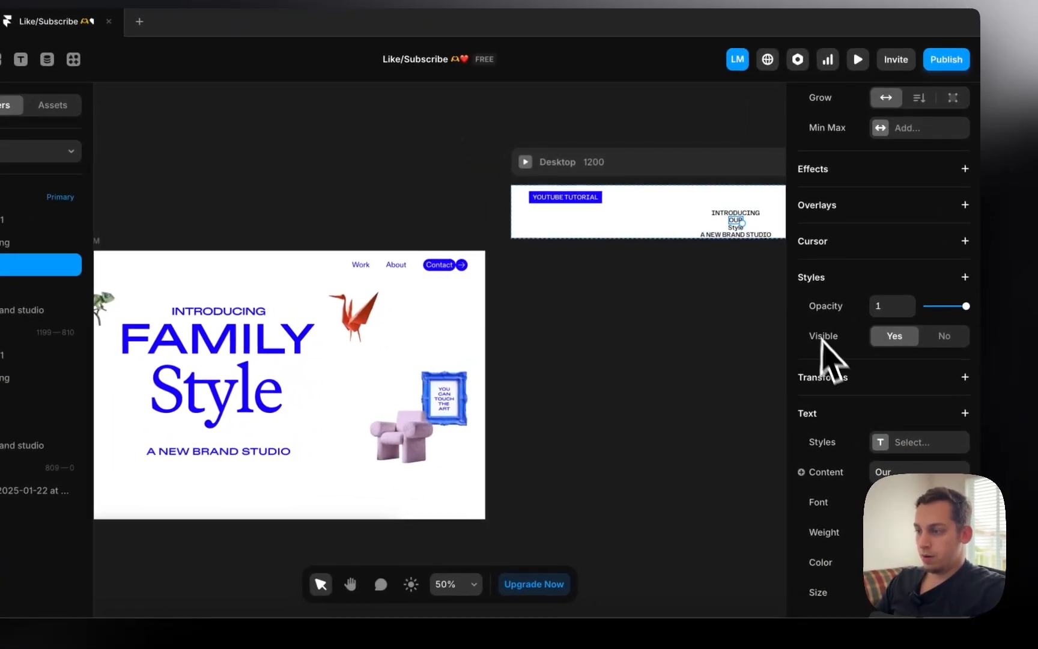
{"action": "double_click", "coordinate": [895, 469]}
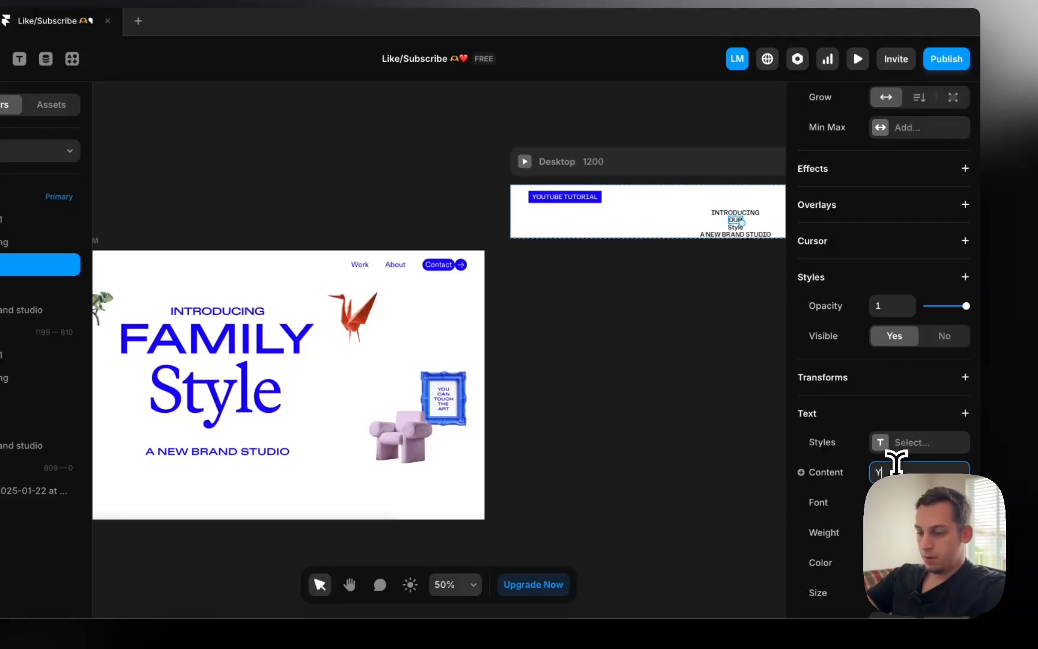
{"action": "left_click", "coordinate": [758, 375]}
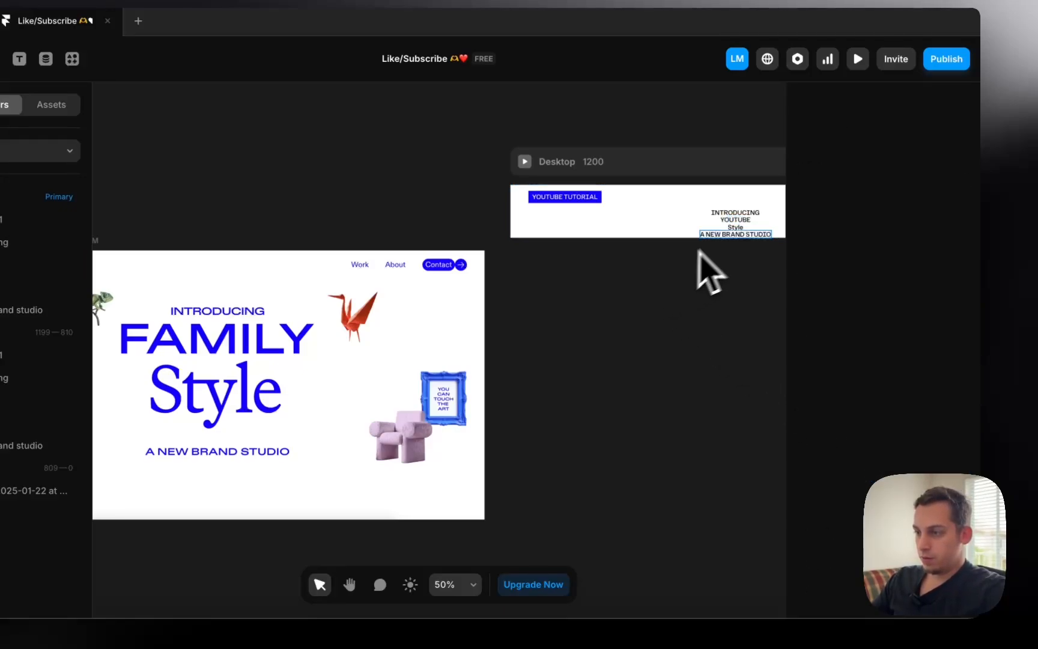
Replace the Style heading text in the Desktop frame with "Tutorials"
{"action": "left_click", "coordinate": [740, 233]}
{"action": "scroll", "coordinate": [865, 421], "scroll_direction": "up", "scroll_amount": 5}
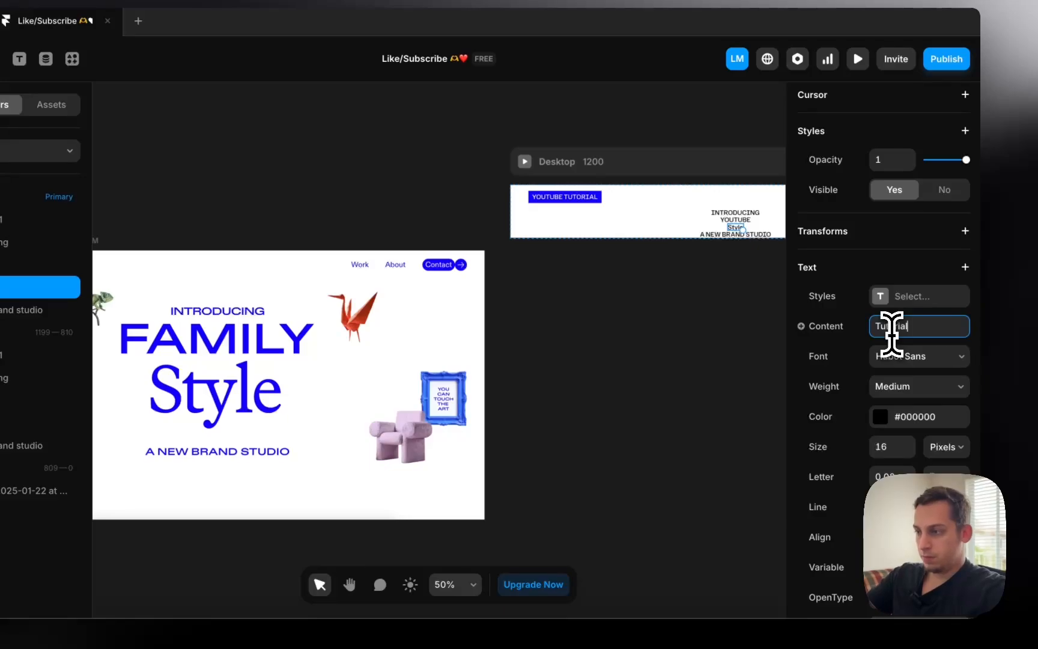
{"action": "left_click", "coordinate": [641, 364]}
{"action": "scroll", "coordinate": [641, 364], "scroll_direction": "right", "scroll_amount": 5}
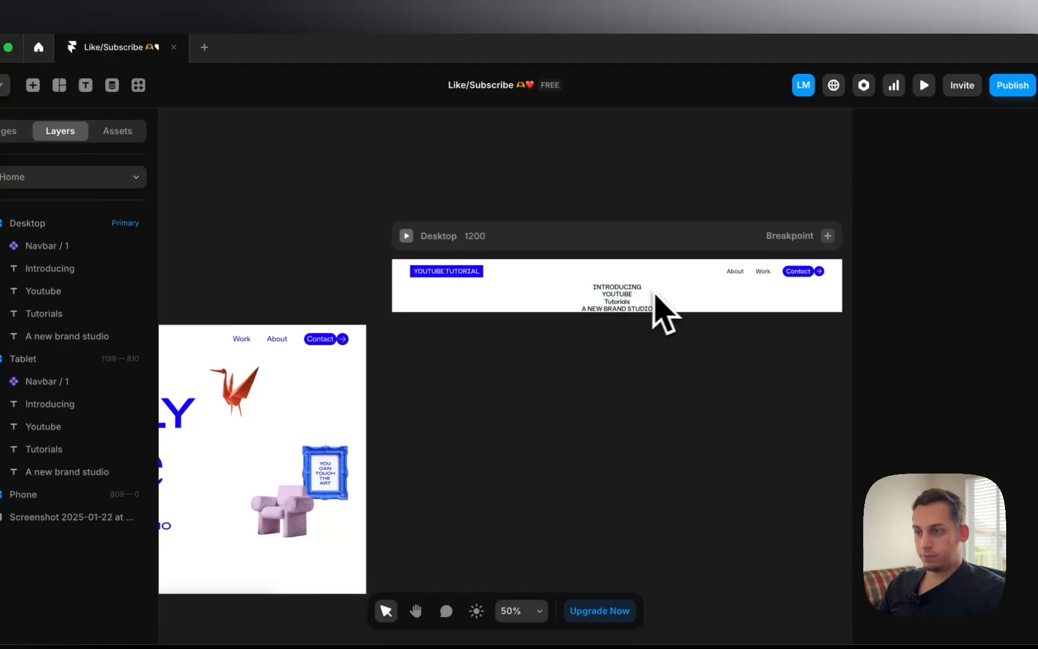
Wrap the Introducing, Youtube, Tutorials and A new brand studio texts of the Desktop frame in one stack
{"action": "left_click", "coordinate": [570, 288]}
{"action": "scroll", "coordinate": [583, 300], "scroll_direction": "left", "scroll_amount": 5}
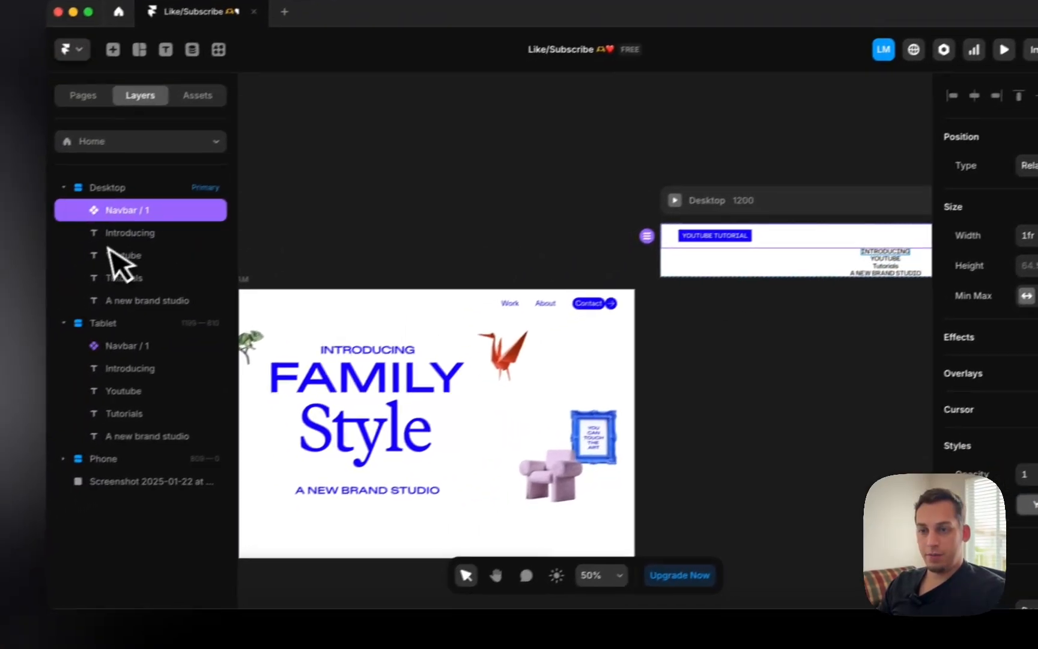
{"action": "left_click", "coordinate": [47, 269]}
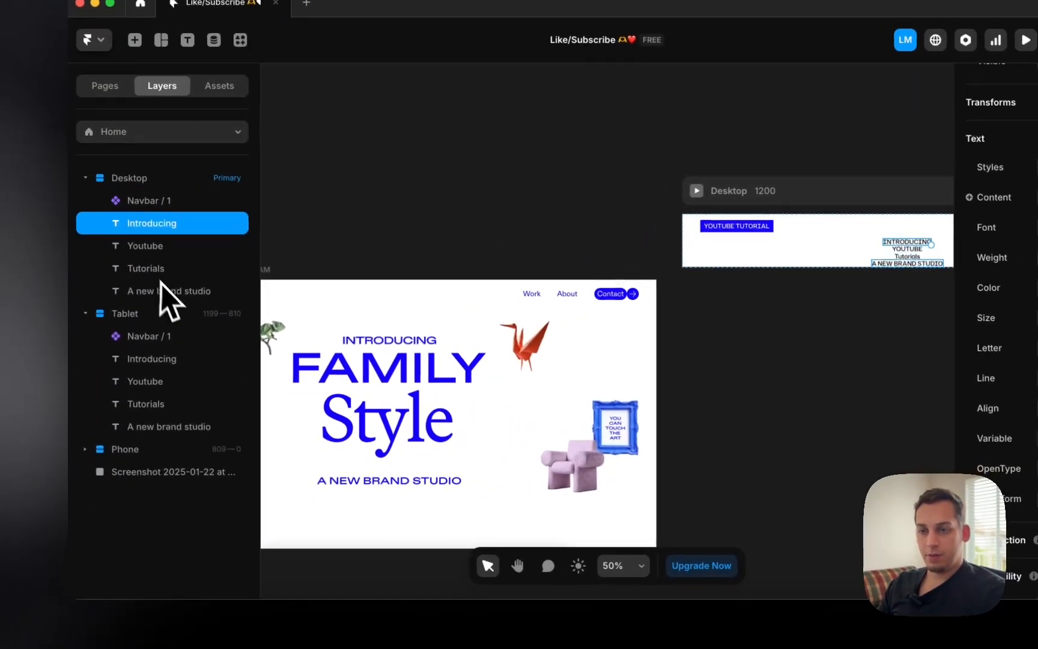
{"action": "left_click", "coordinate": [63, 337], "text": "shift"}
{"action": "right_click", "coordinate": [174, 303]}
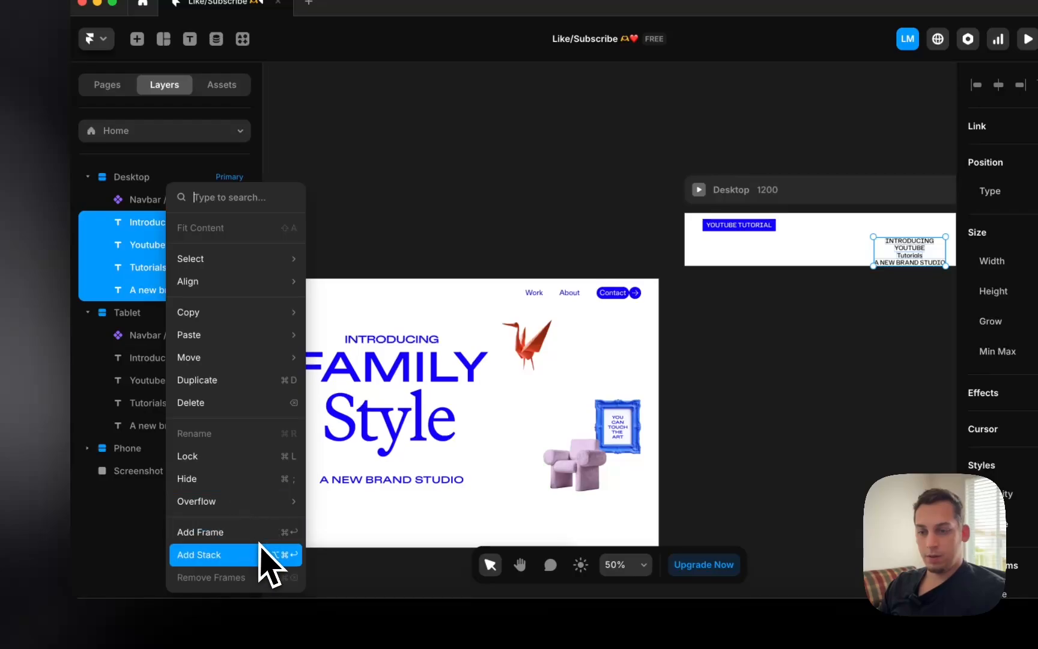
{"action": "left_click", "coordinate": [264, 553]}
Group the Youtube and Tutorials texts in a nested stack and name it Large
{"action": "left_click", "coordinate": [176, 254]}
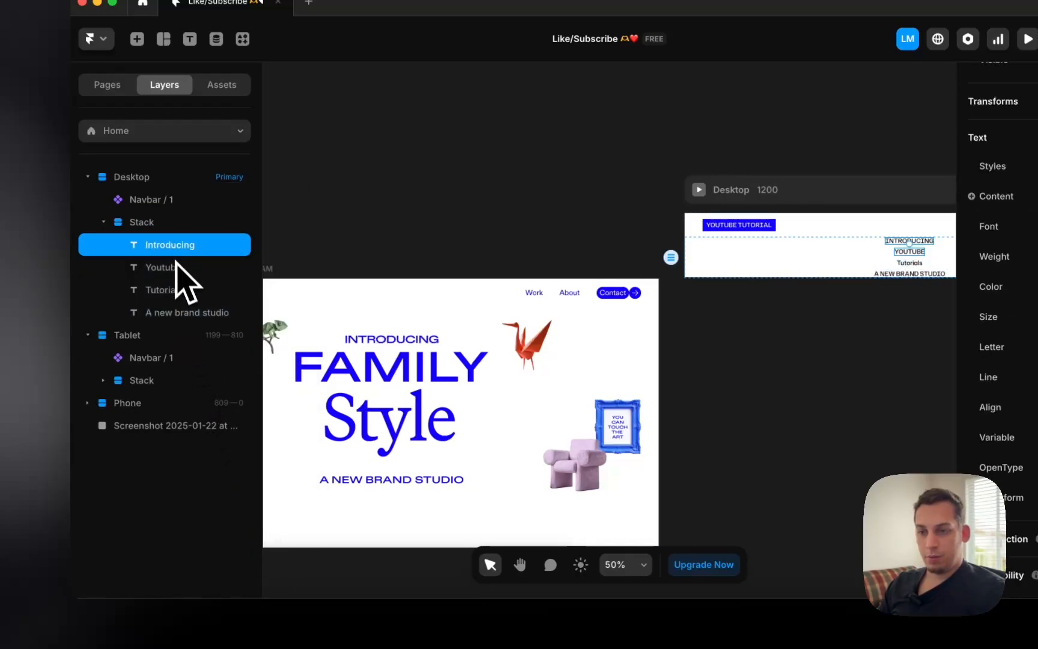
{"action": "left_click", "coordinate": [178, 269]}
{"action": "left_click", "coordinate": [181, 287], "text": "shift"}
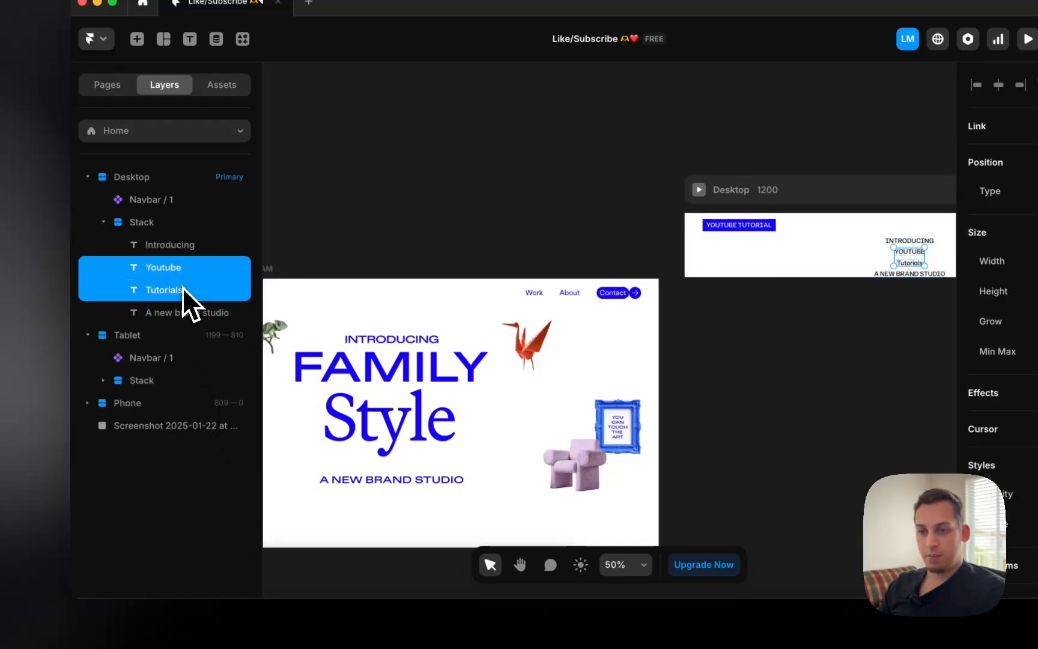
{"action": "right_click", "coordinate": [182, 288]}
{"action": "mouse_move", "coordinate": [241, 501]}
{"action": "left_click", "coordinate": [261, 551]}
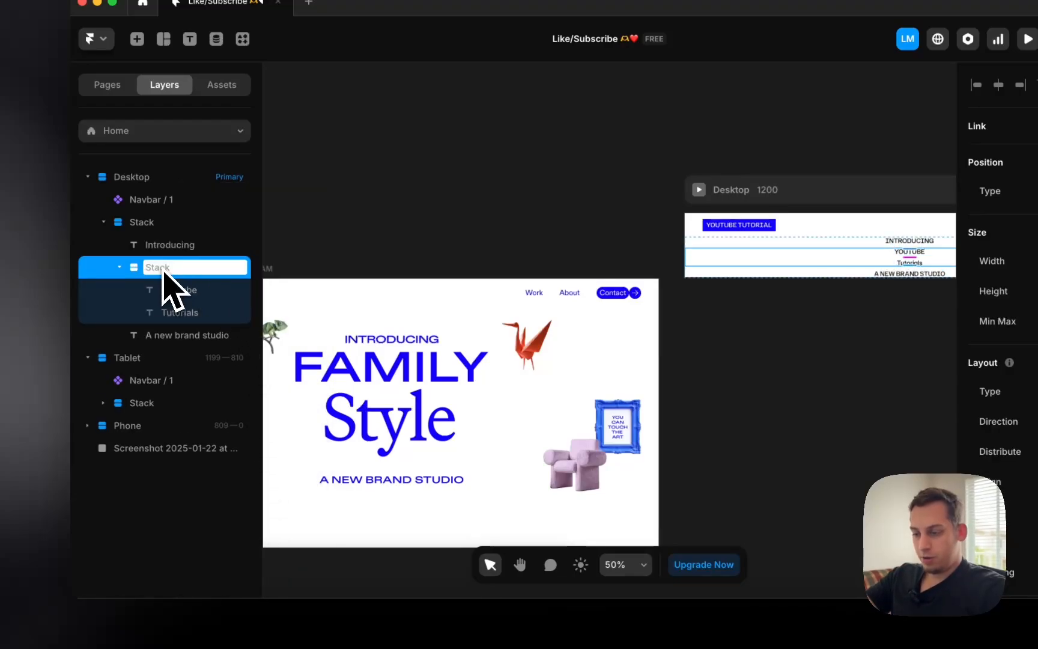
{"action": "left_click", "coordinate": [191, 246]}
{"action": "left_click", "coordinate": [120, 267]}
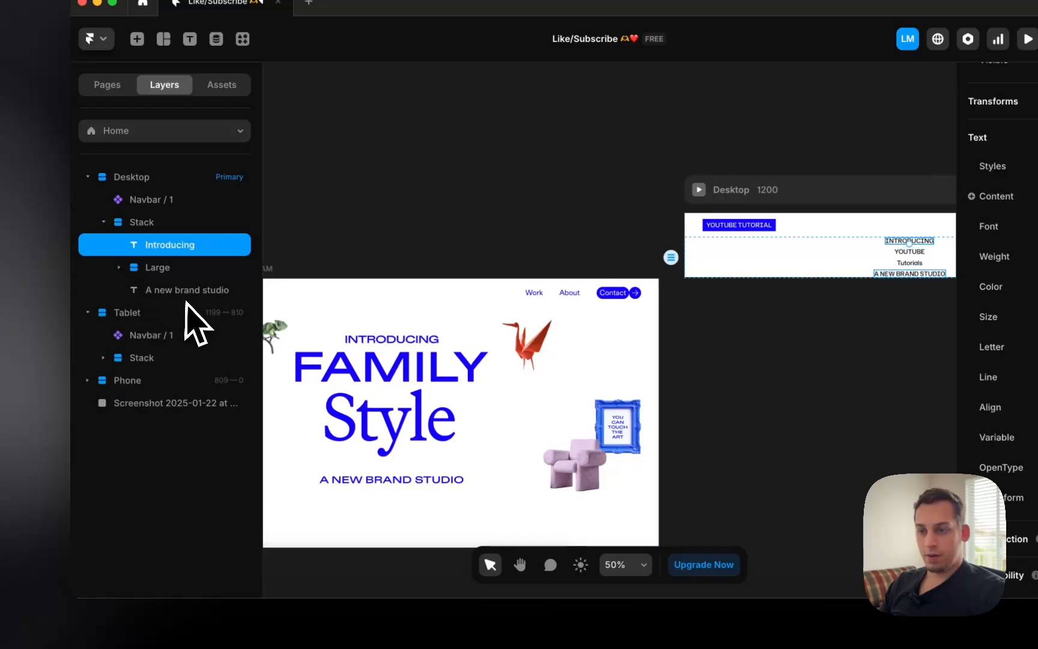
Wrap the Introducing text and the Large stack in a stack named Top, and rename the outer stack Text
{"action": "left_click", "coordinate": [163, 266]}
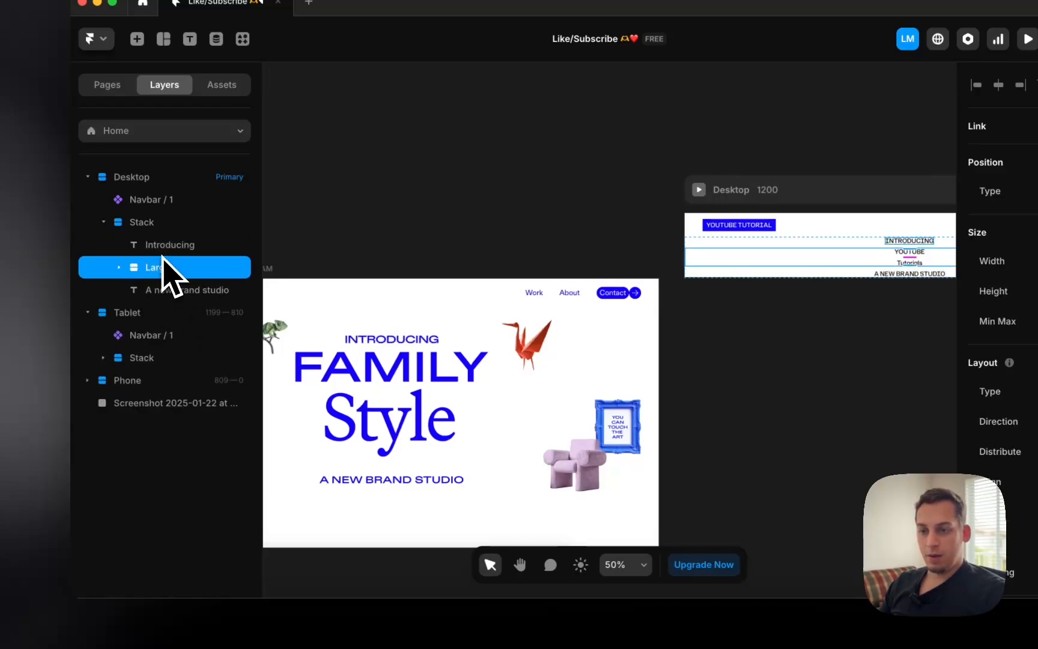
{"action": "left_click", "coordinate": [163, 248], "text": "shift"}
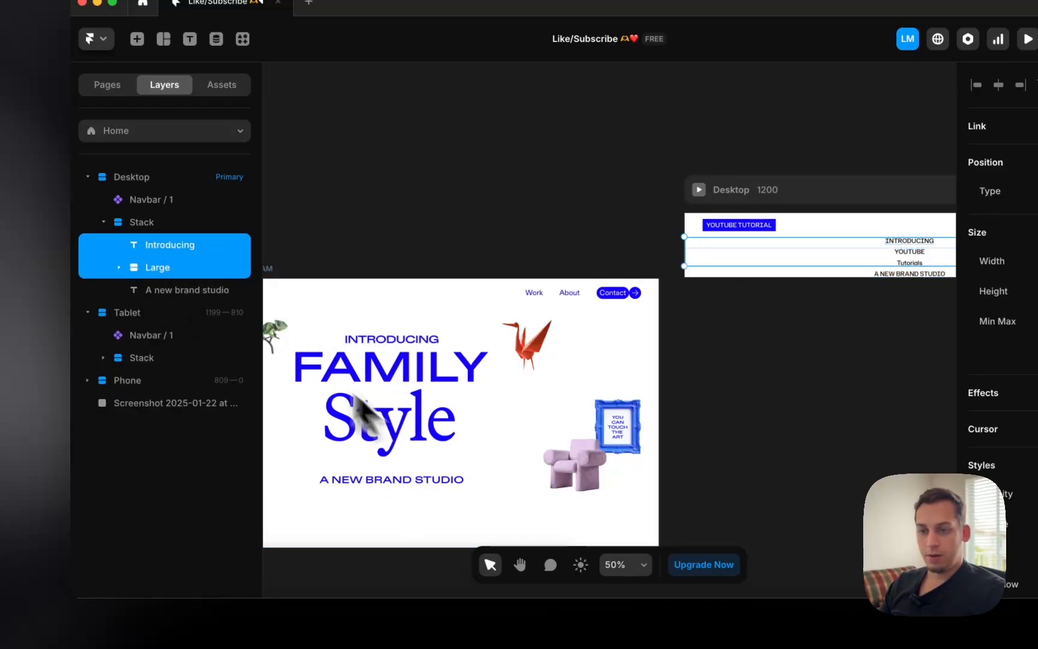
{"action": "right_click", "coordinate": [170, 275]}
{"action": "left_click", "coordinate": [240, 552]}
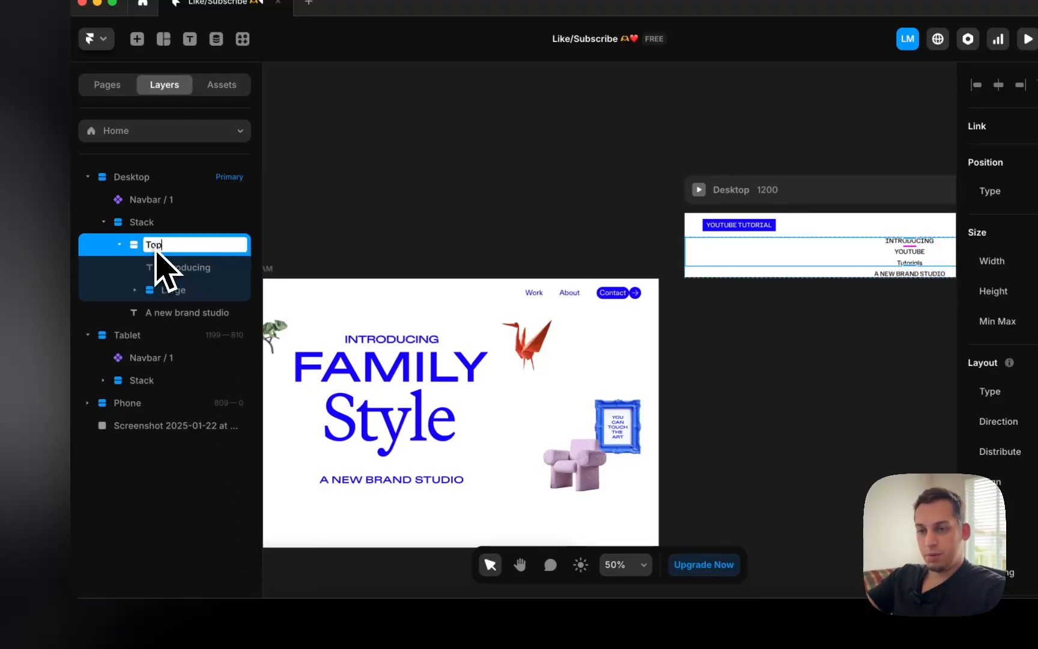
{"action": "left_click", "coordinate": [120, 244]}
{"action": "left_click", "coordinate": [133, 223]}
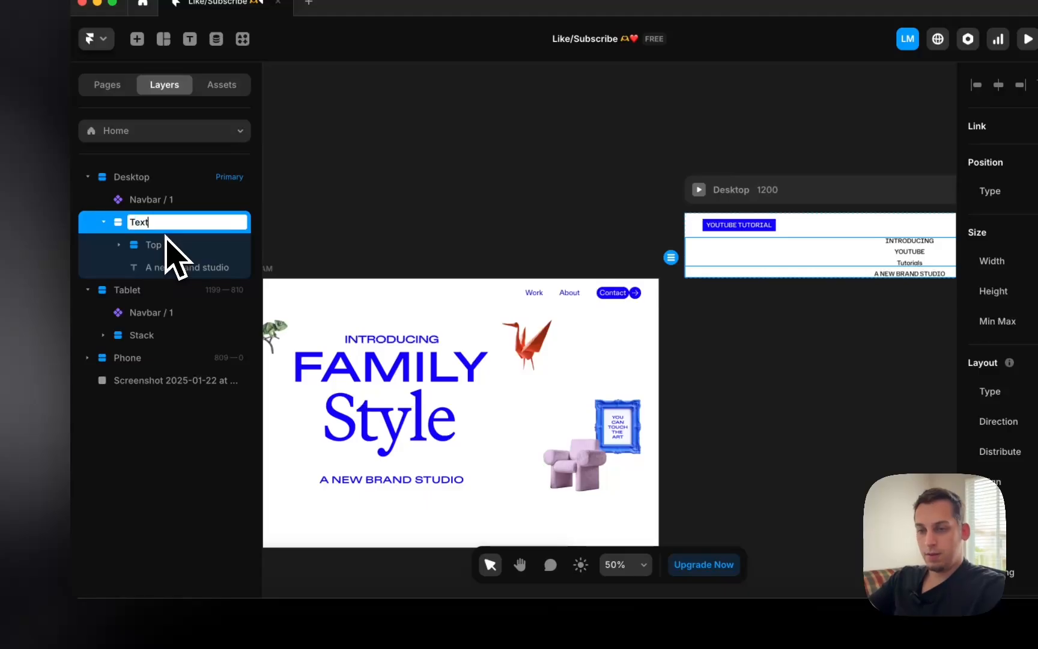
Set the font size of the Introducing text to 40 pixels
{"action": "scroll", "coordinate": [447, 253], "scroll_direction": "right", "scroll_amount": 5}
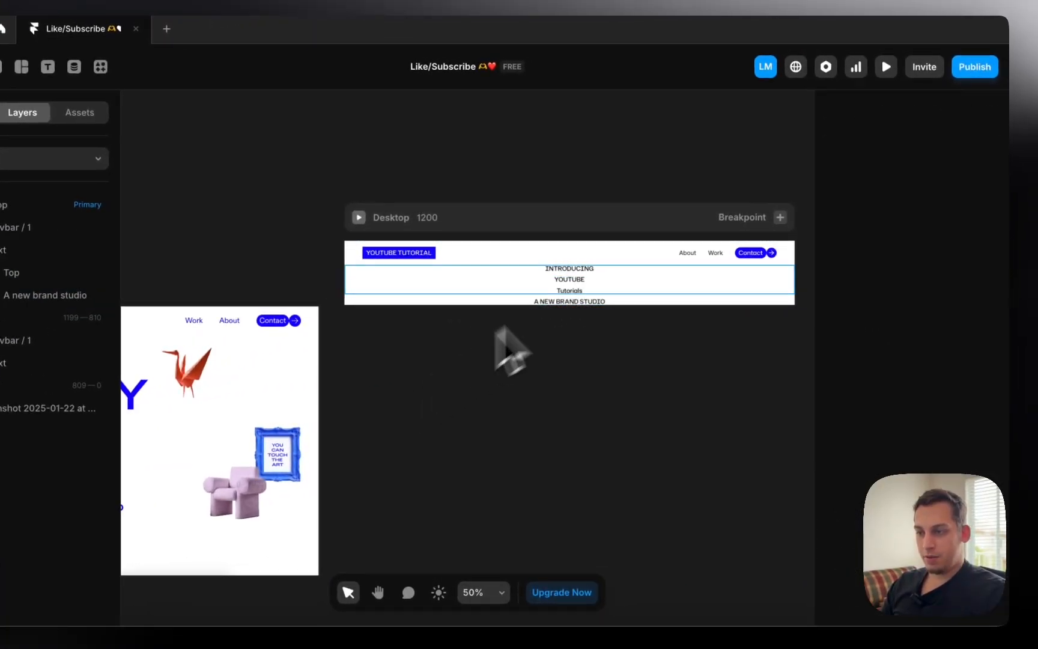
{"action": "left_click", "coordinate": [568, 269]}
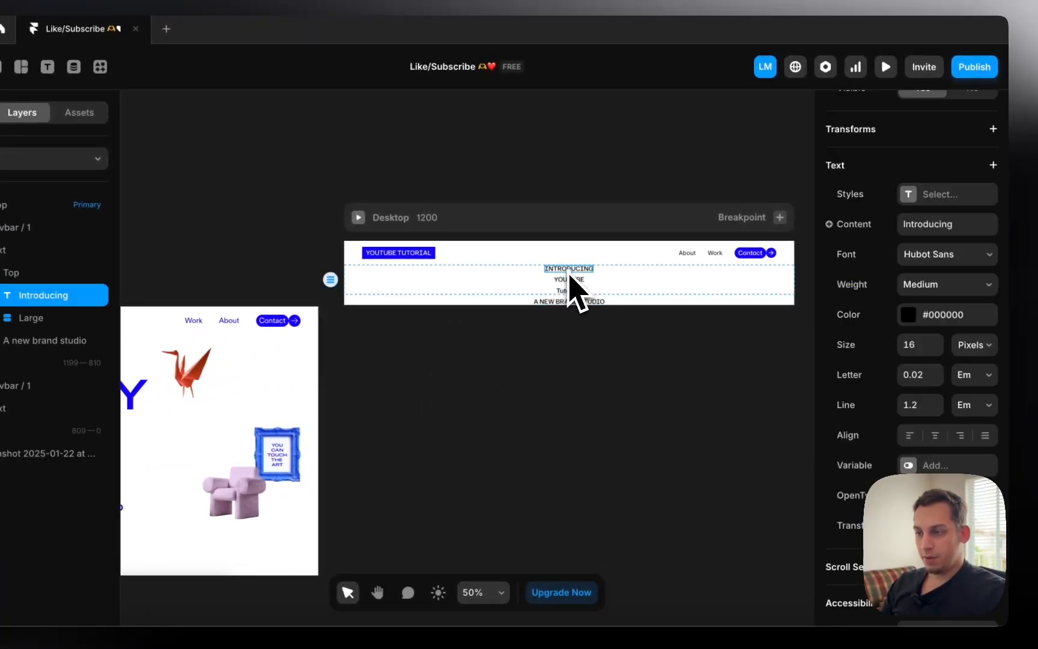
{"action": "left_click", "coordinate": [912, 349]}
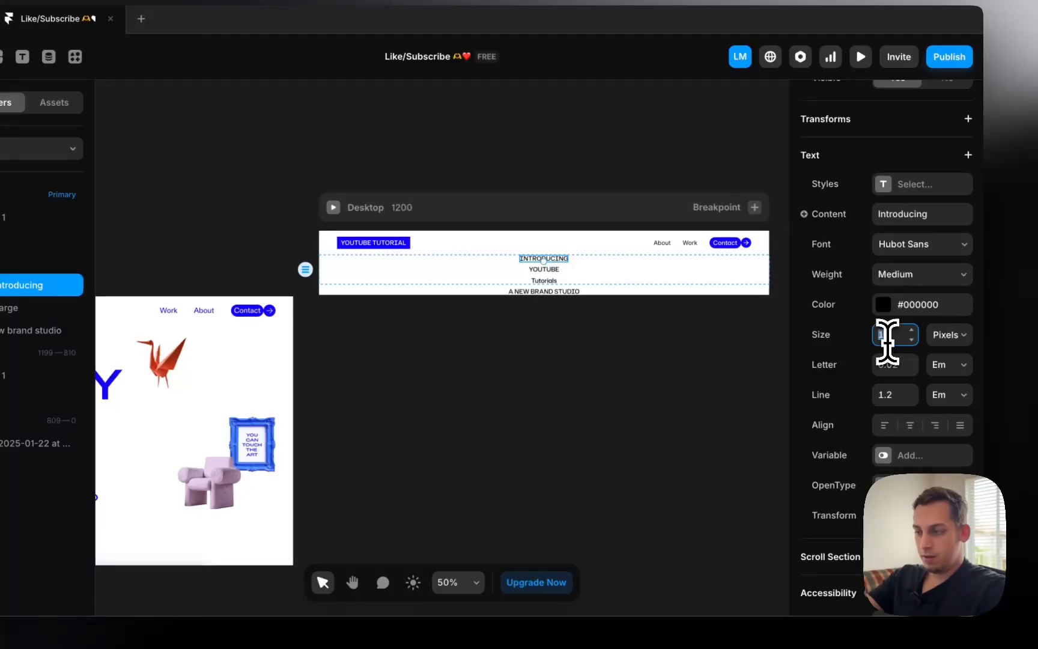
{"action": "type", "text": "40"}
{"action": "key", "text": "Return"}
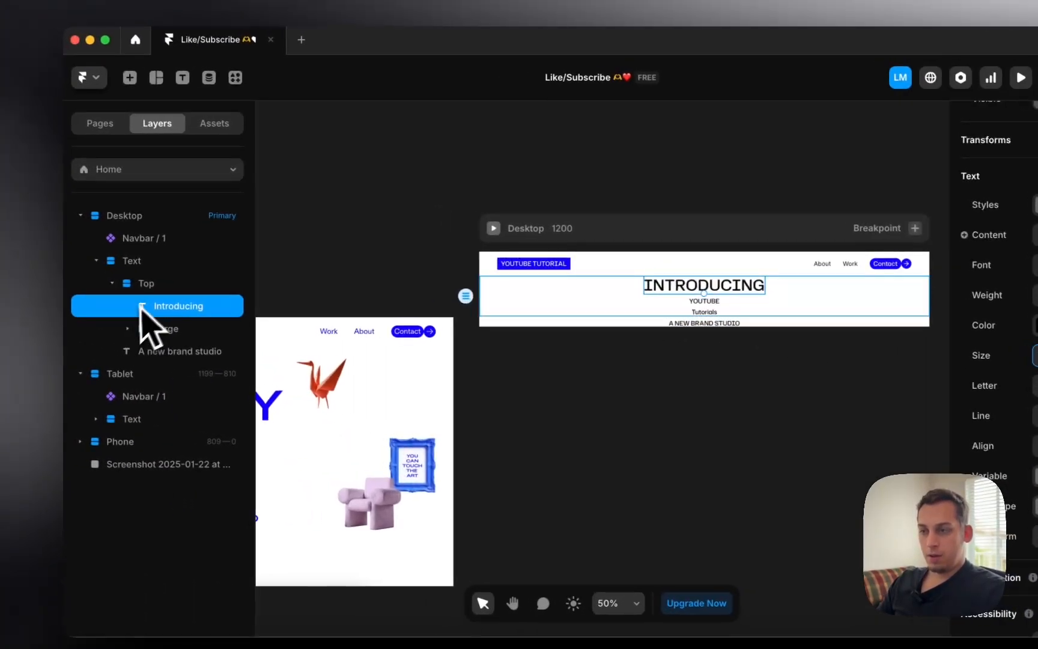
Make the Introducing text fill the width of its stack and align it to the centre
{"action": "left_click", "coordinate": [154, 294]}
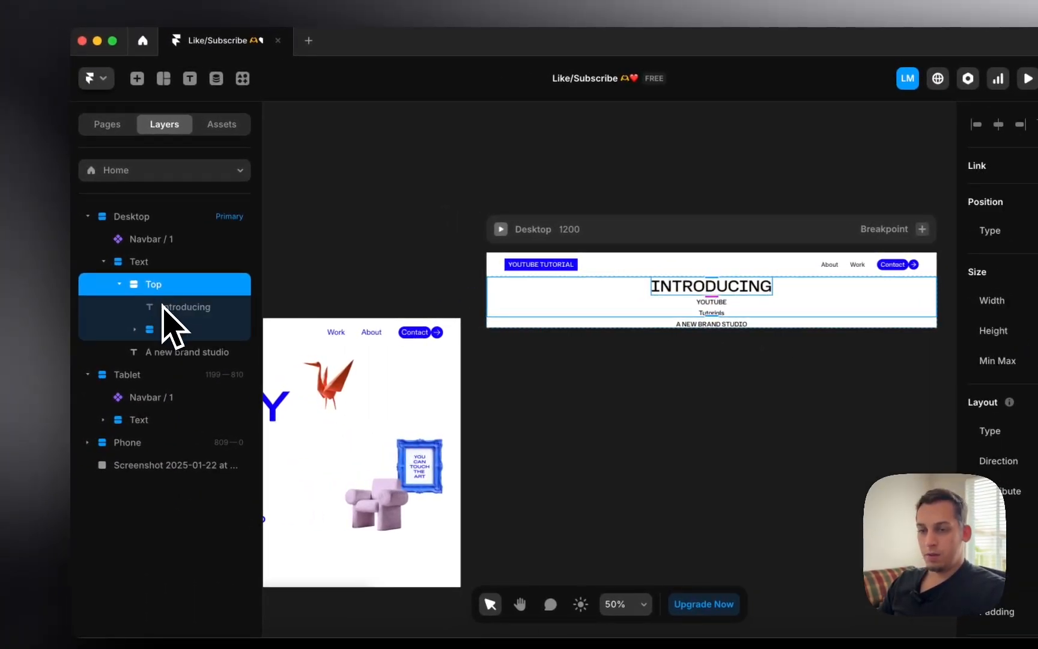
{"action": "left_click", "coordinate": [166, 330]}
{"action": "left_click", "coordinate": [216, 306]}
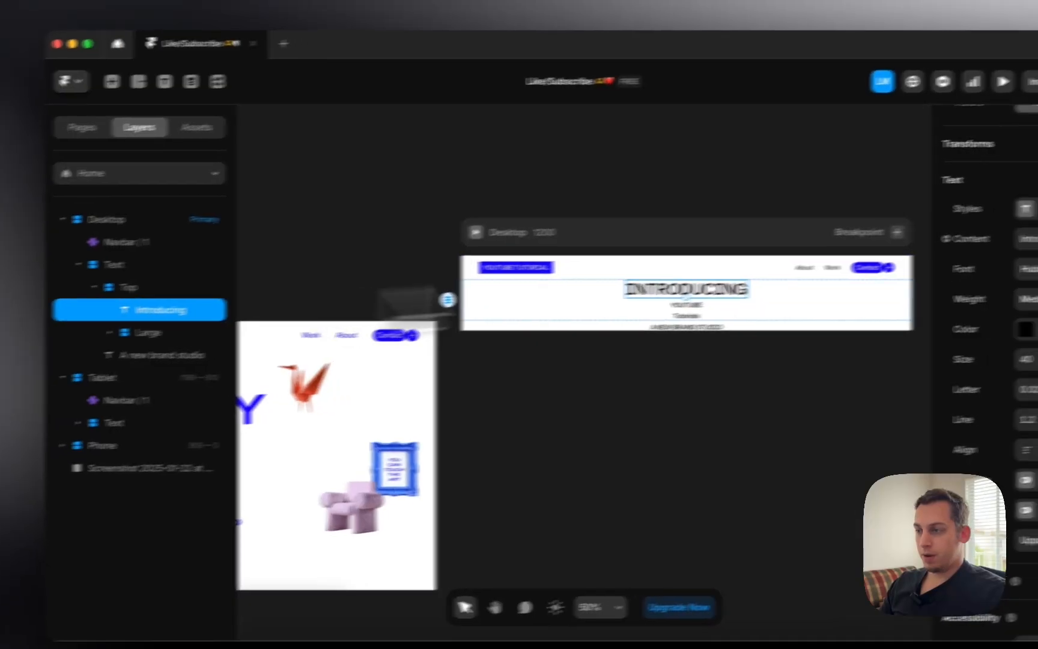
{"action": "scroll", "coordinate": [1033, 272], "scroll_direction": "up", "scroll_amount": 5}
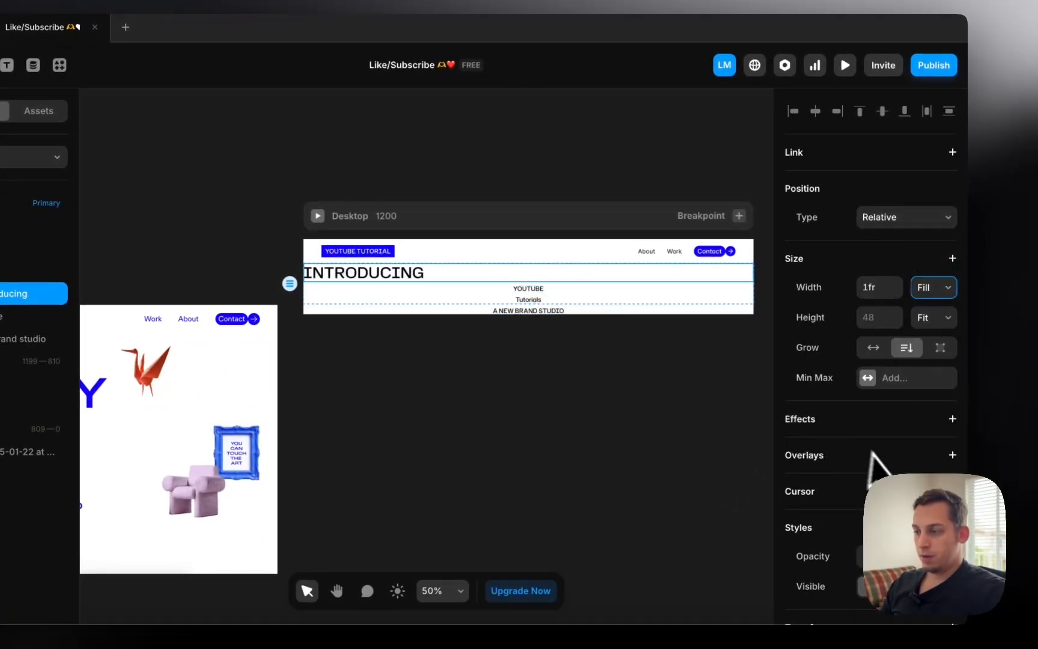
{"action": "scroll", "coordinate": [877, 457], "scroll_direction": "down", "scroll_amount": 6}
{"action": "scroll", "coordinate": [901, 403], "scroll_direction": "up", "scroll_amount": 7}
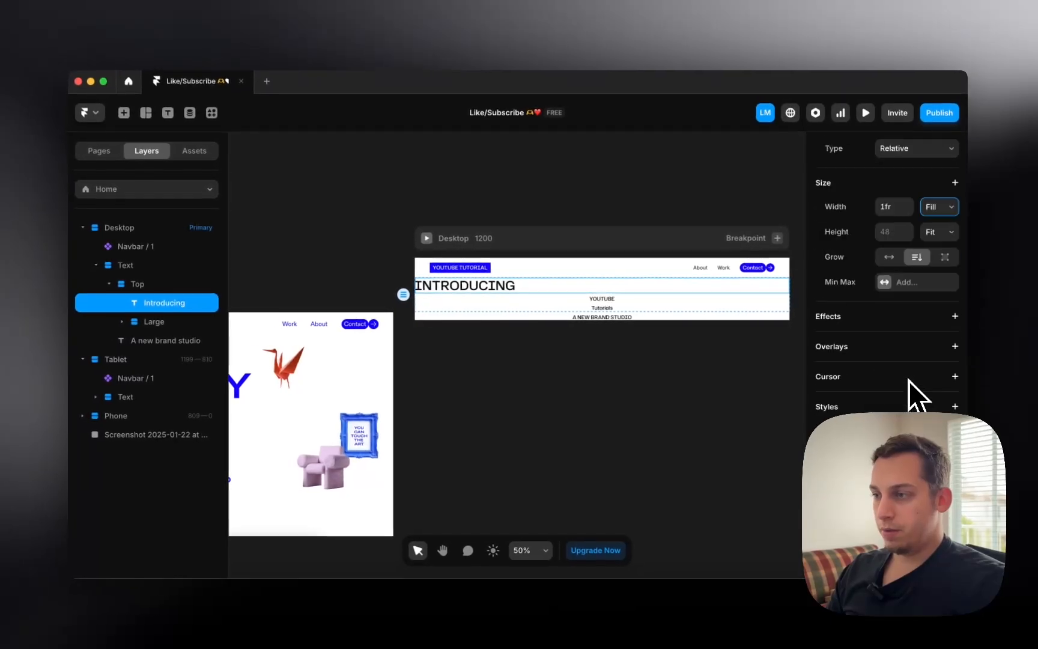
{"action": "scroll", "coordinate": [907, 384], "scroll_direction": "up", "scroll_amount": 2}
{"action": "scroll", "coordinate": [904, 393], "scroll_direction": "down", "scroll_amount": 6}
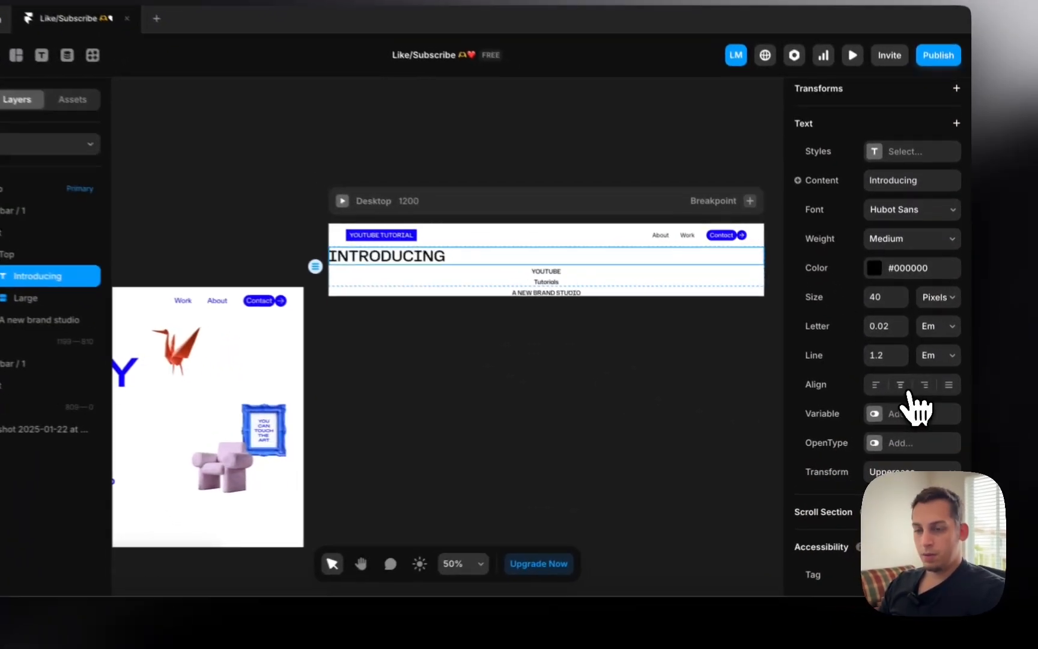
{"action": "left_click", "coordinate": [907, 395]}
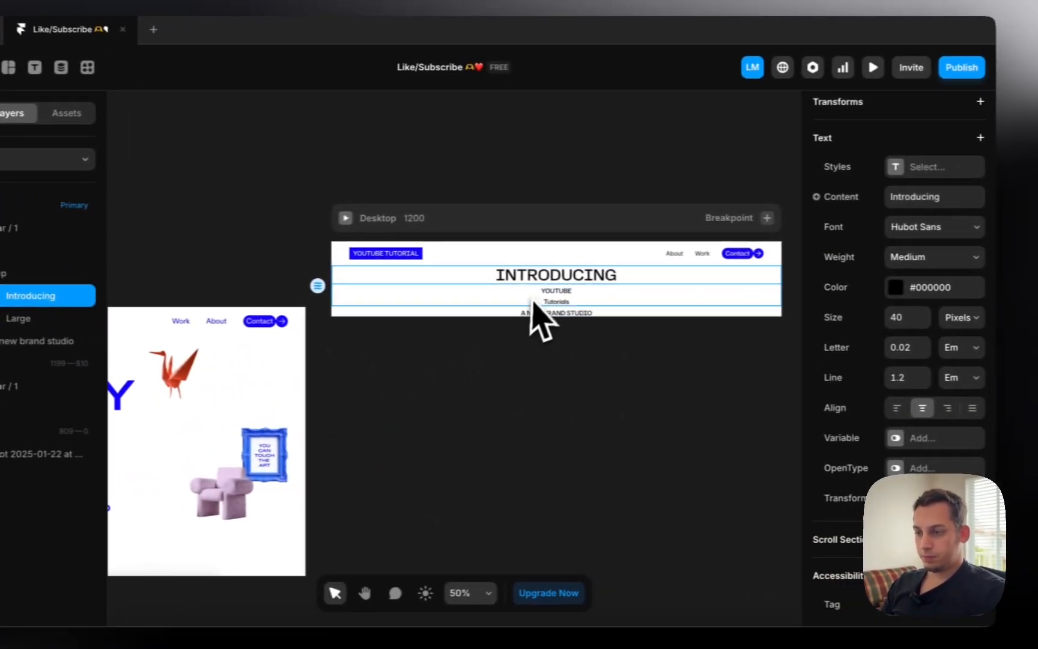
Set the Youtube, Tutorials and A new brand studio texts to Fill width with centred alignment
{"action": "left_click", "coordinate": [550, 303]}
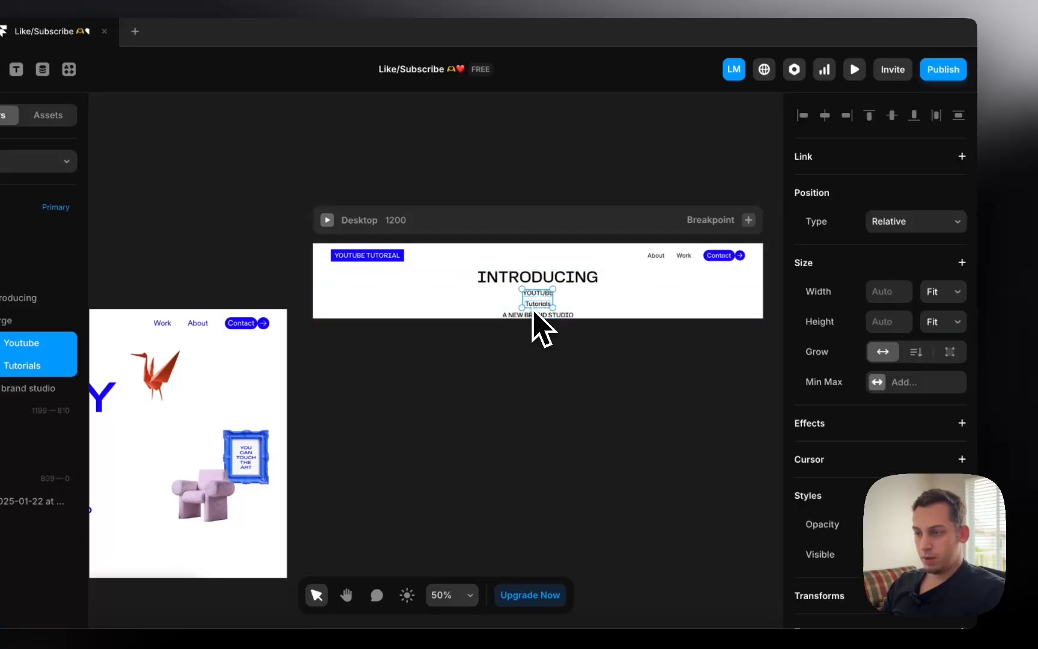
{"action": "left_click", "coordinate": [941, 291]}
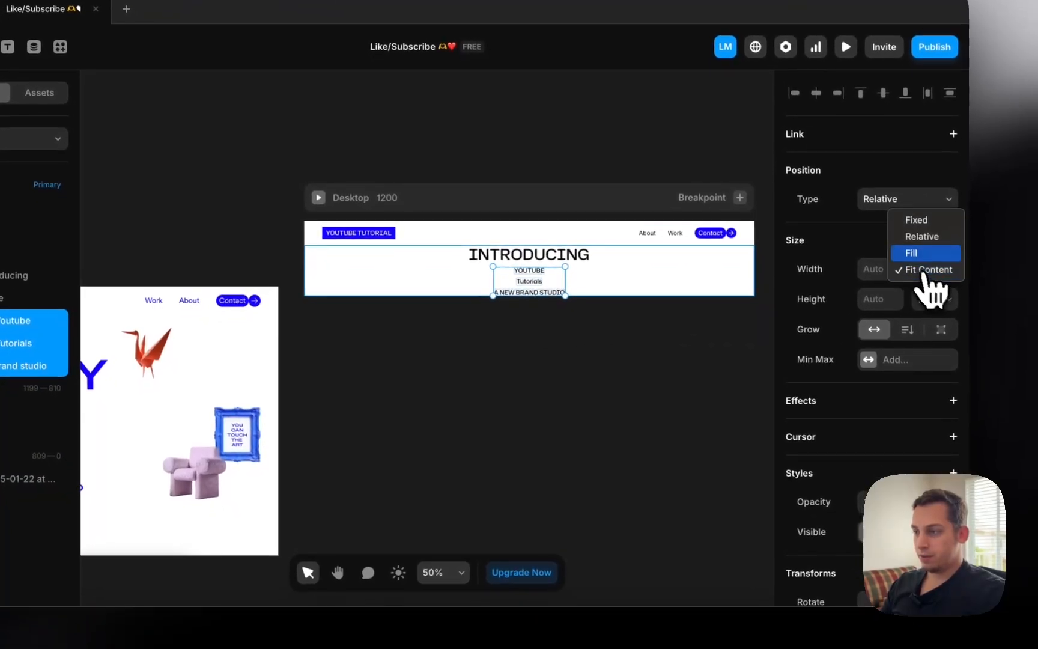
{"action": "left_click", "coordinate": [924, 274]}
{"action": "scroll", "coordinate": [852, 417], "scroll_direction": "down", "scroll_amount": 10}
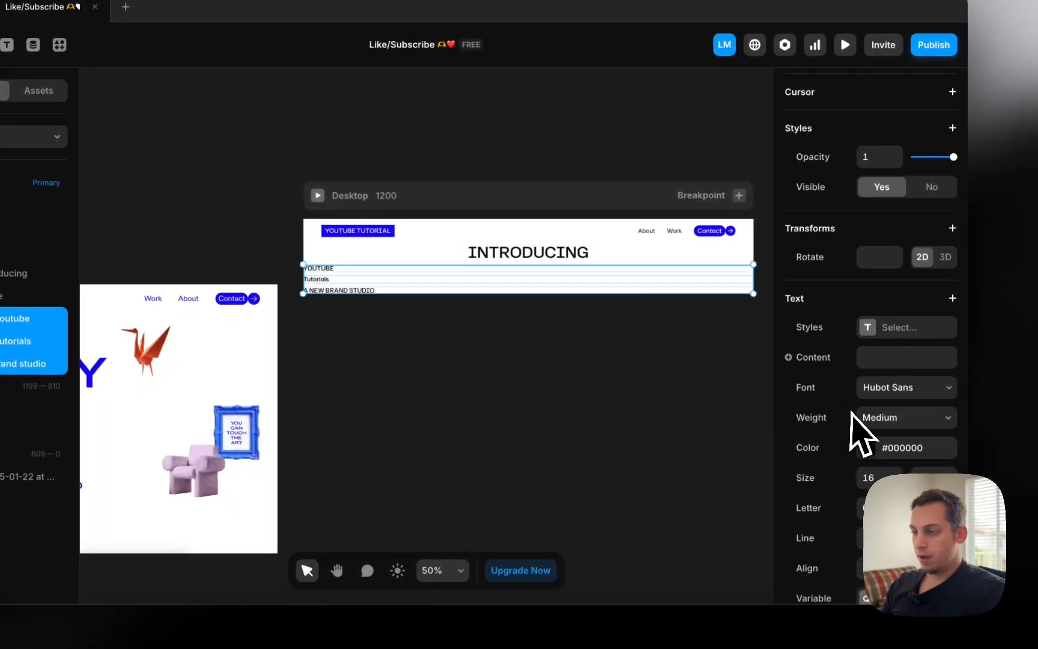
{"action": "left_click", "coordinate": [907, 503]}
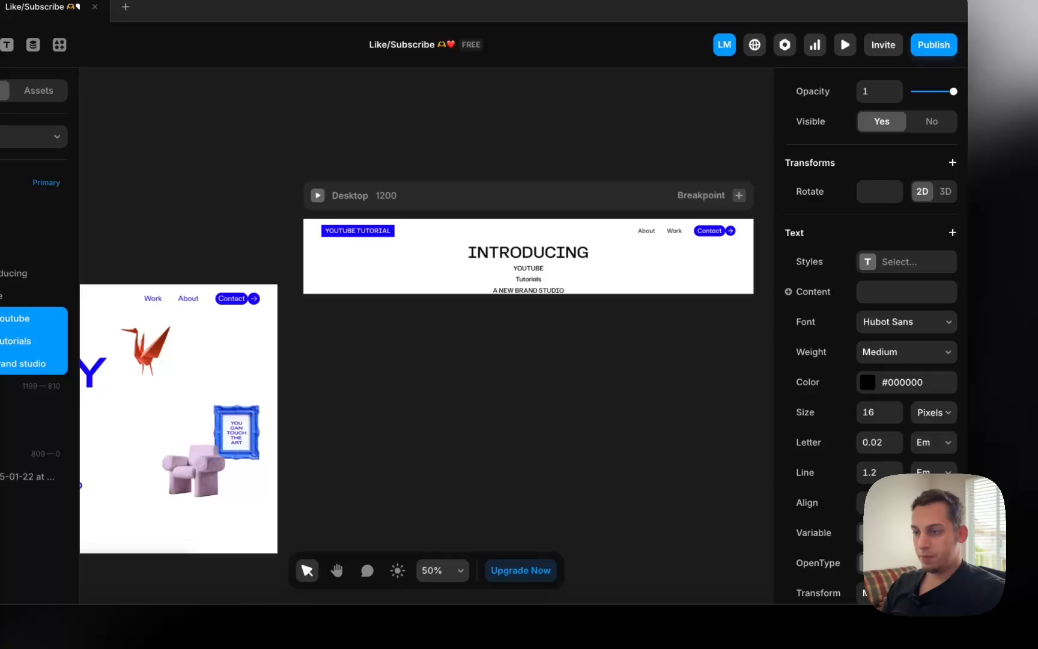
{"action": "left_click", "coordinate": [507, 366]}
Set the font size of the Youtube text to 76 pixels
{"action": "left_click", "coordinate": [530, 269]}
{"action": "scroll", "coordinate": [548, 300], "scroll_direction": "left", "scroll_amount": 5}
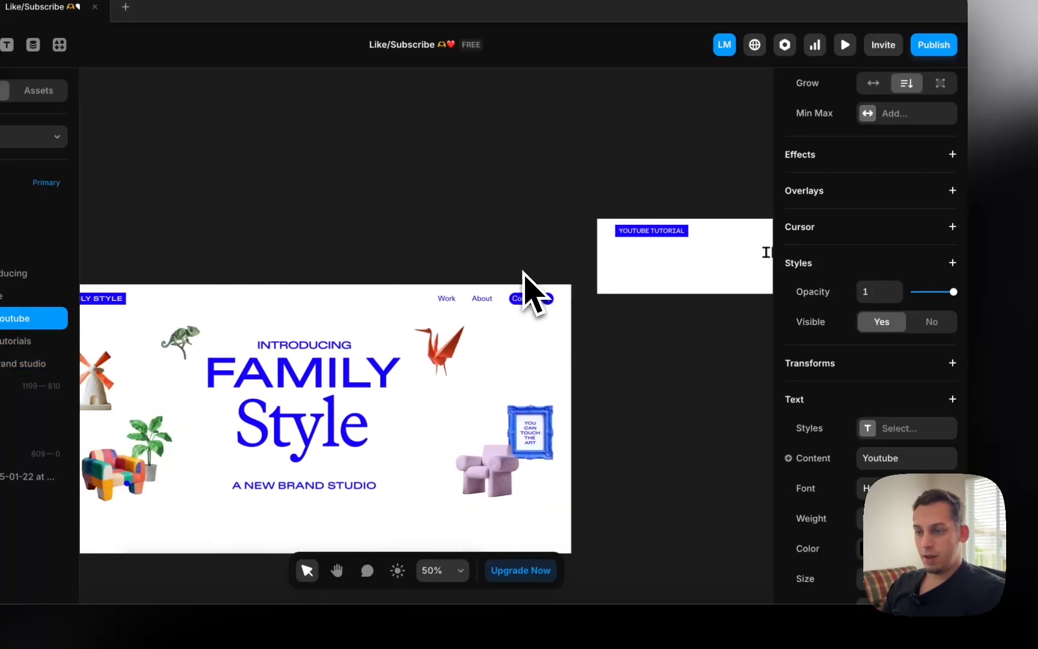
{"action": "scroll", "coordinate": [547, 308], "scroll_direction": "right", "scroll_amount": 5}
{"action": "left_click", "coordinate": [523, 261]}
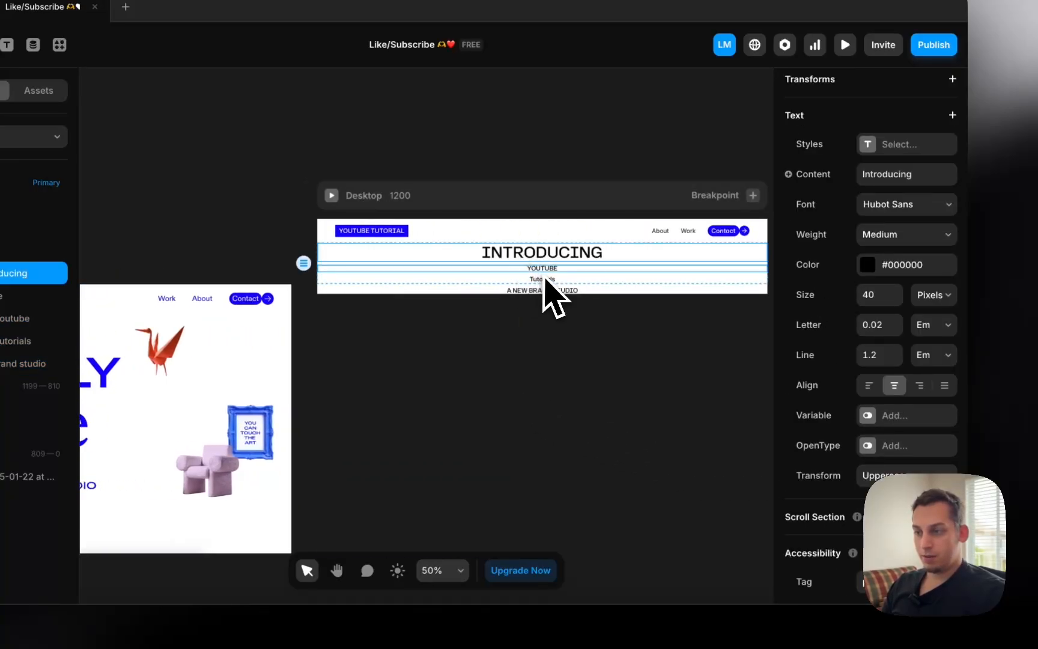
{"action": "left_click", "coordinate": [544, 275]}
{"action": "scroll", "coordinate": [834, 417], "scroll_direction": "down", "scroll_amount": 5}
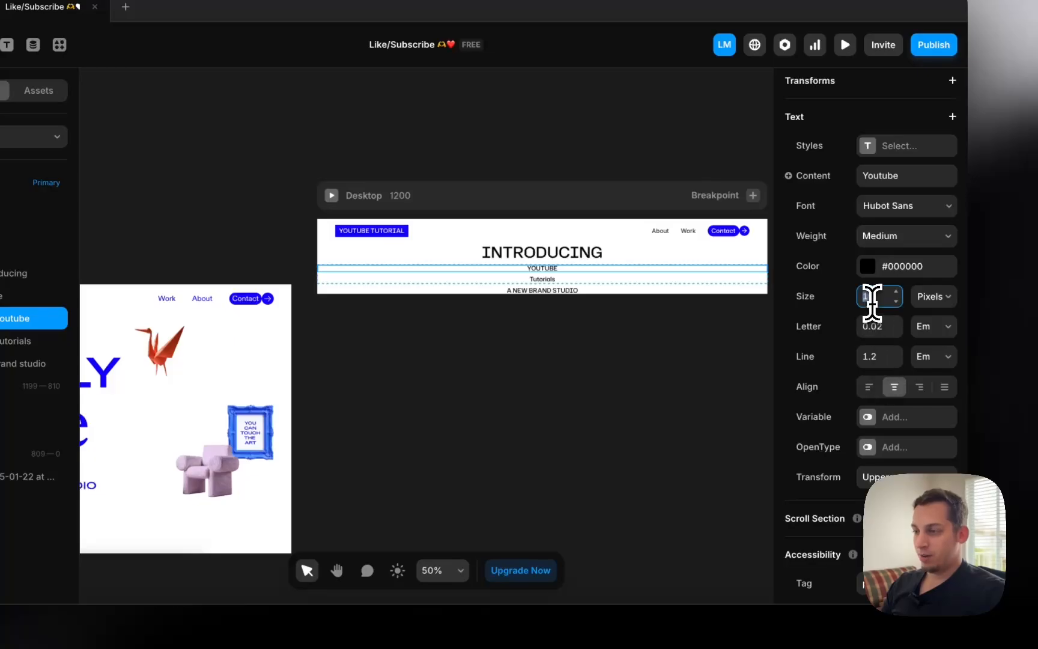
{"action": "key", "text": "Return"}
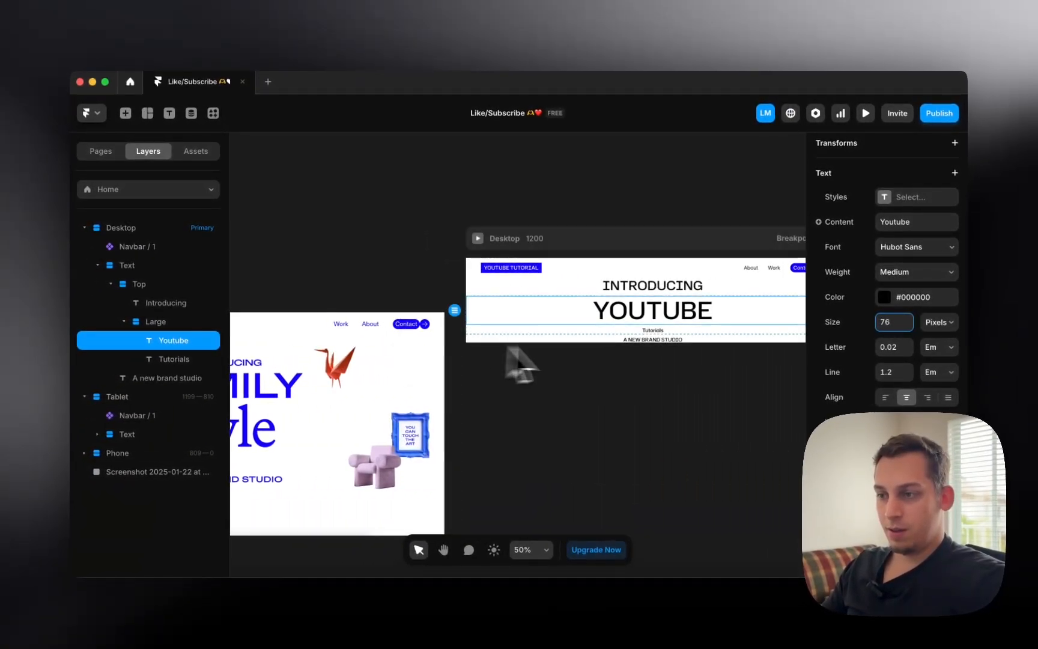
Set the font size of the Tutorials text to 94 pixels
{"action": "scroll", "coordinate": [512, 351], "scroll_direction": "left", "scroll_amount": 2}
{"action": "scroll", "coordinate": [571, 352], "scroll_direction": "right", "scroll_amount": 4}
{"action": "left_click", "coordinate": [597, 331]}
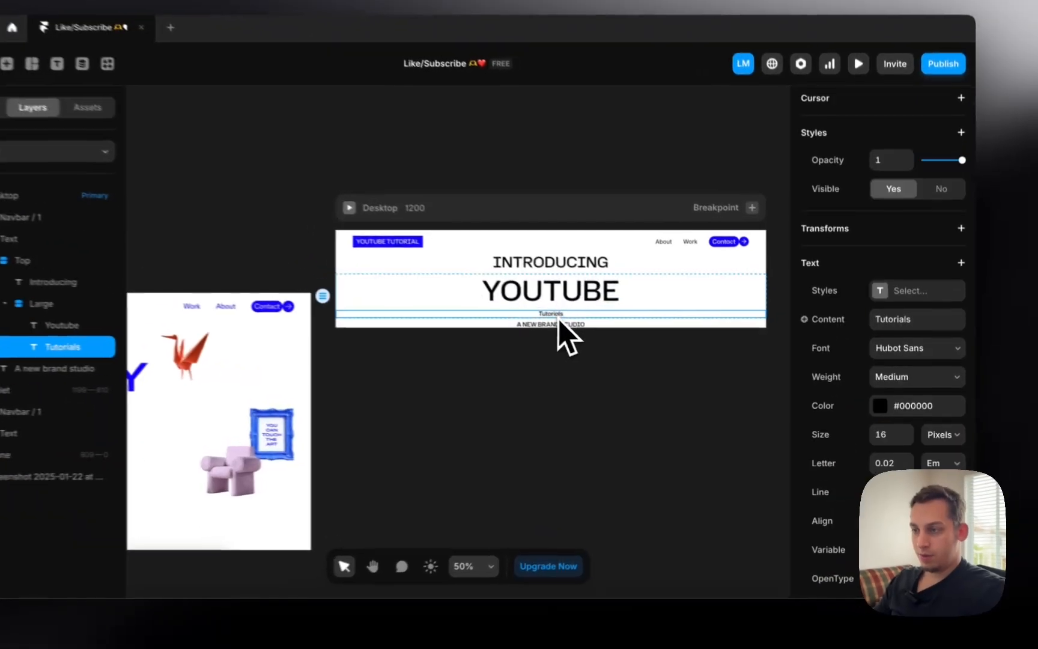
{"action": "left_click", "coordinate": [894, 434]}
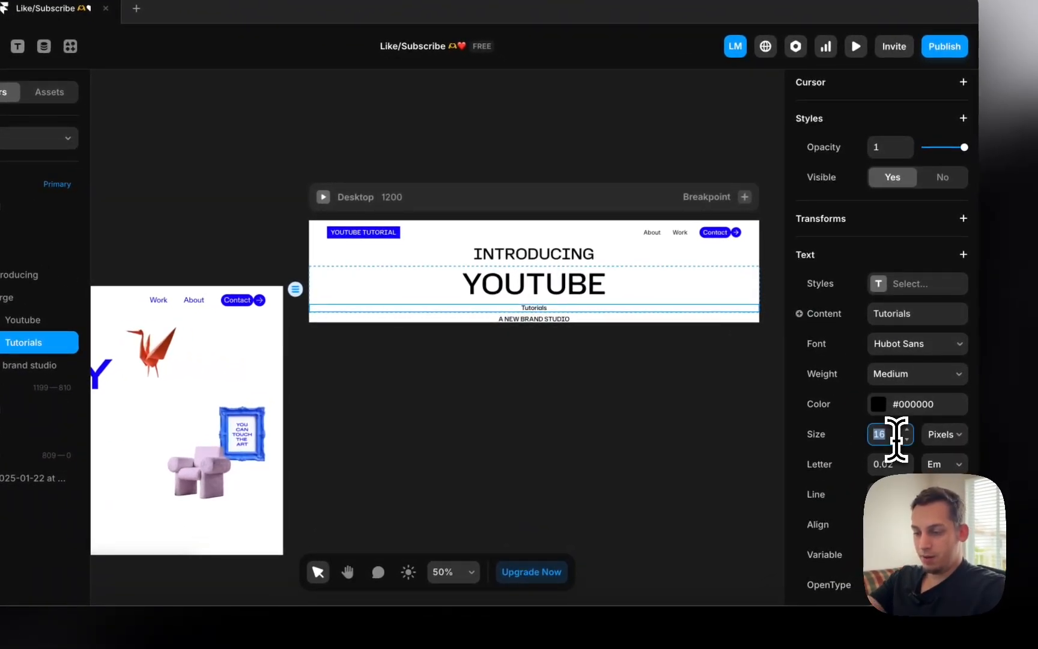
{"action": "type", "text": "94"}
{"action": "key", "text": "Return"}
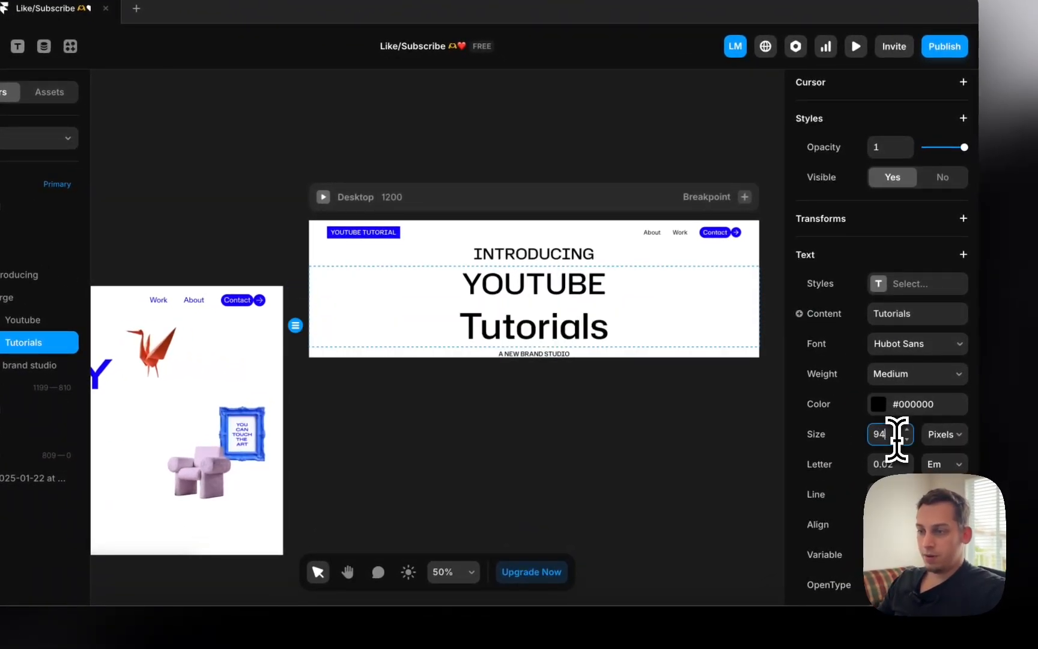
Increase the font size of the A new brand studio text to match the reference design
{"action": "left_click", "coordinate": [511, 354]}
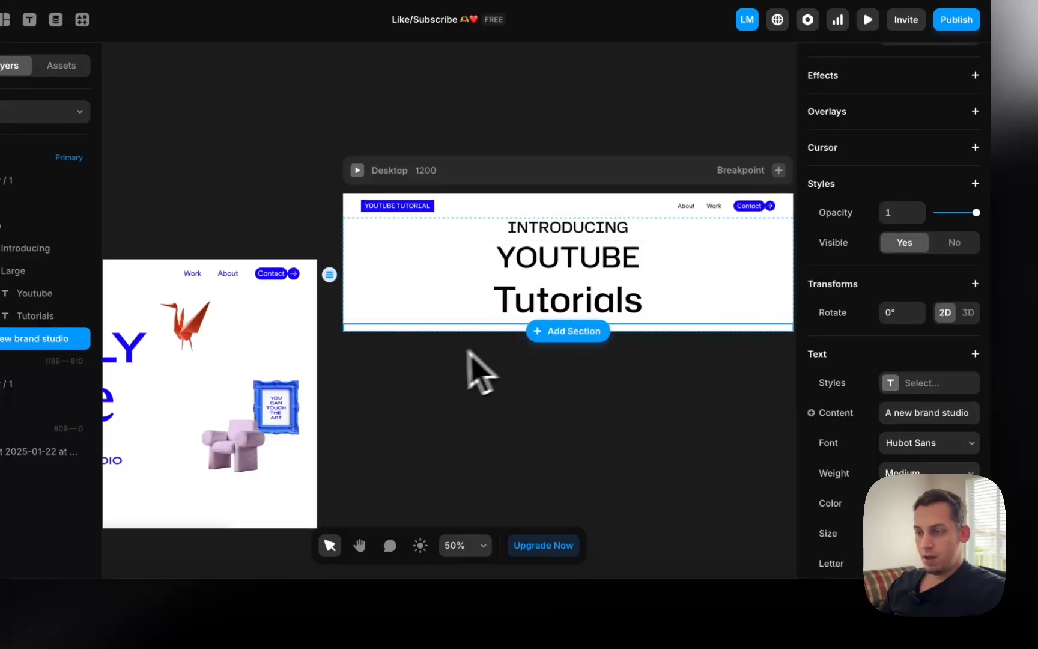
{"action": "scroll", "coordinate": [457, 355], "scroll_direction": "left", "scroll_amount": 4}
{"action": "scroll", "coordinate": [442, 359], "scroll_direction": "down", "scroll_amount": 2}
{"action": "scroll", "coordinate": [439, 359], "scroll_direction": "right", "scroll_amount": 3}
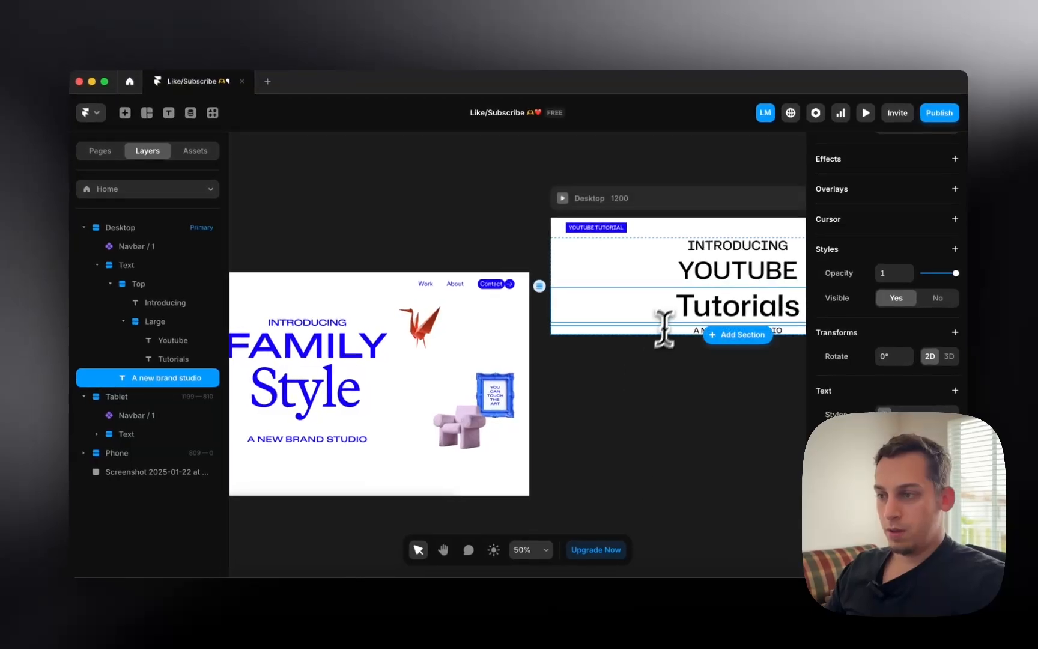
Set the gap of both the Top stack and the nested Large stack to 0
{"action": "left_click", "coordinate": [125, 321]}
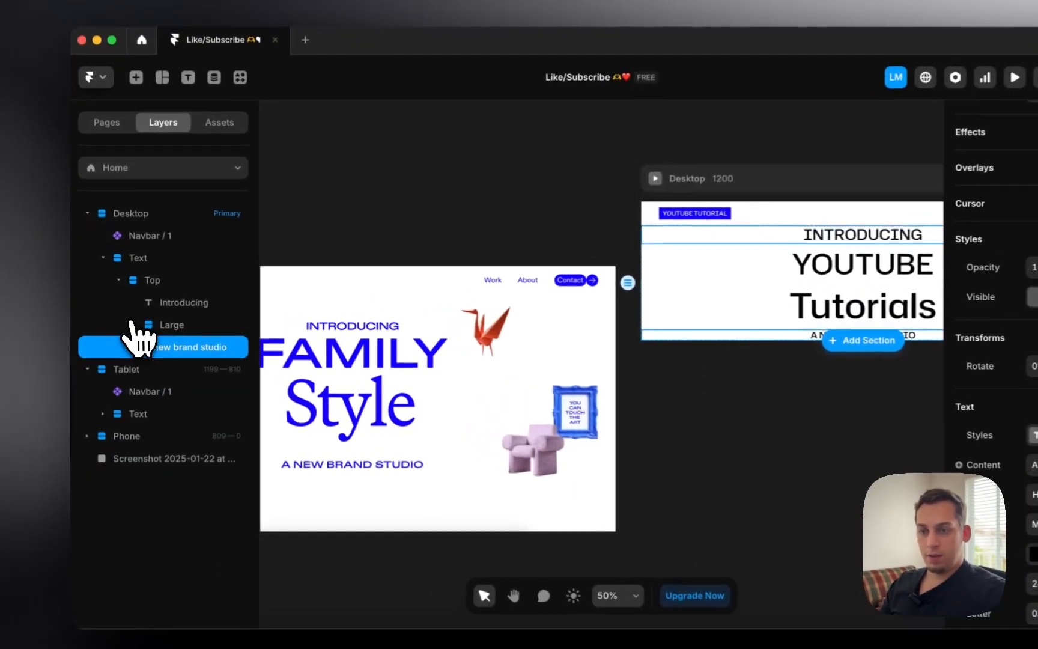
{"action": "left_click", "coordinate": [112, 284]}
{"action": "left_click", "coordinate": [178, 285]}
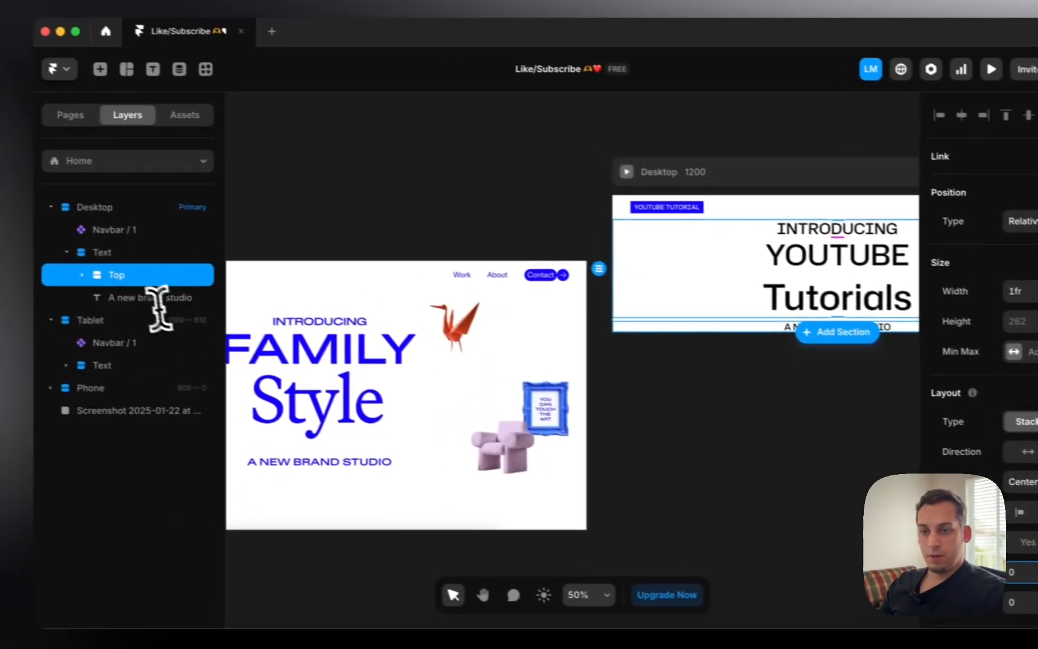
{"action": "left_click", "coordinate": [83, 274]}
{"action": "left_click", "coordinate": [176, 324]}
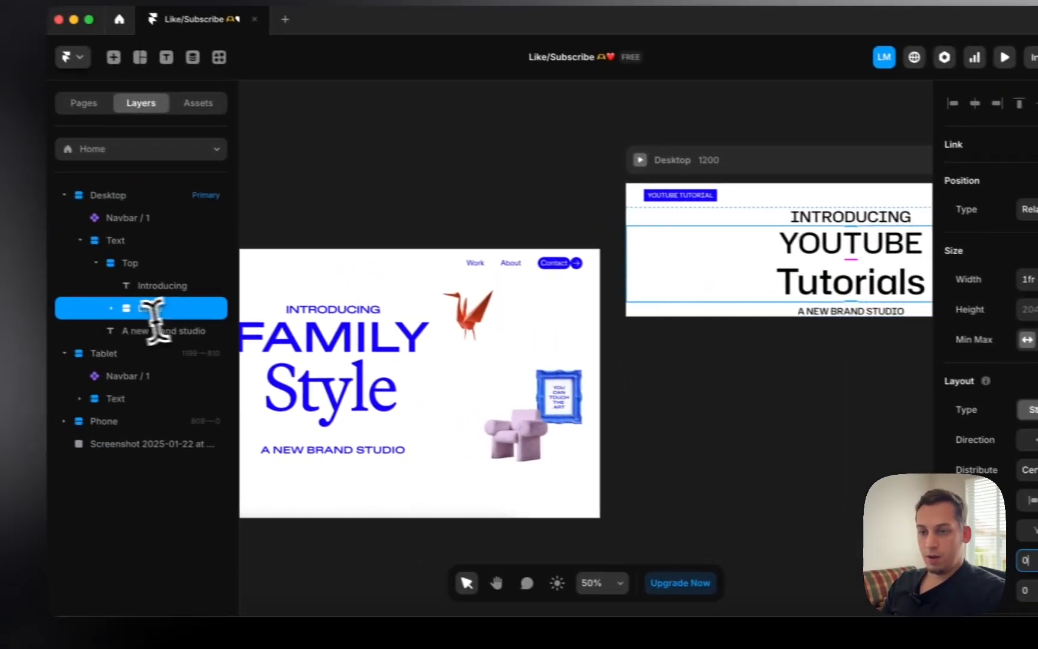
Set the line height of the Youtube and Tutorials texts in the Large stack to 1 em
{"action": "left_click", "coordinate": [135, 311]}
{"action": "left_click", "coordinate": [171, 334]}
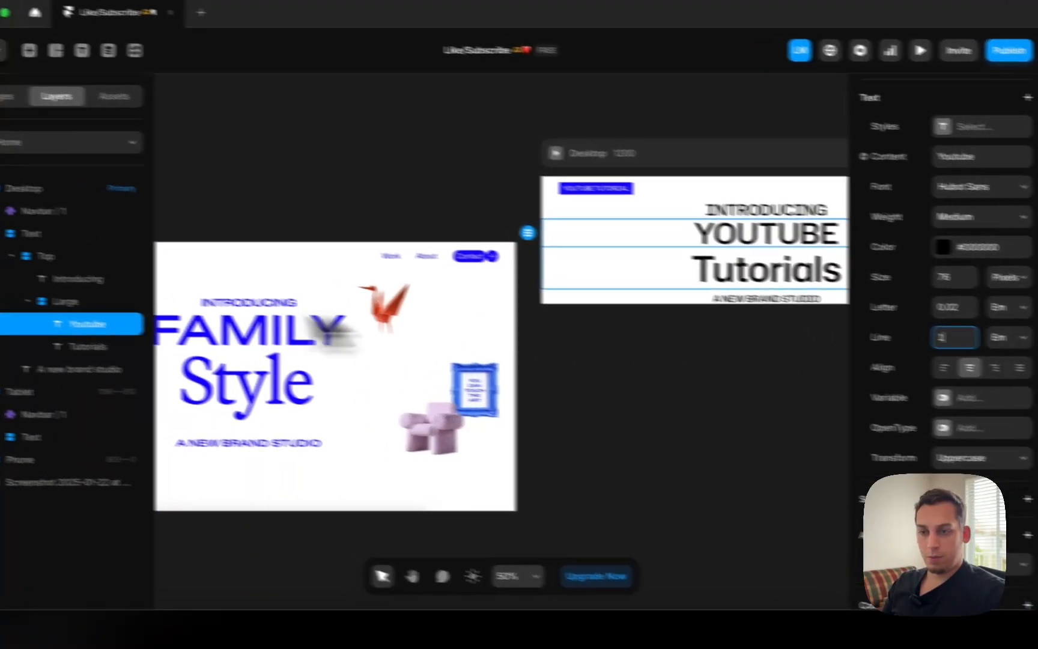
{"action": "left_click", "coordinate": [22, 336]}
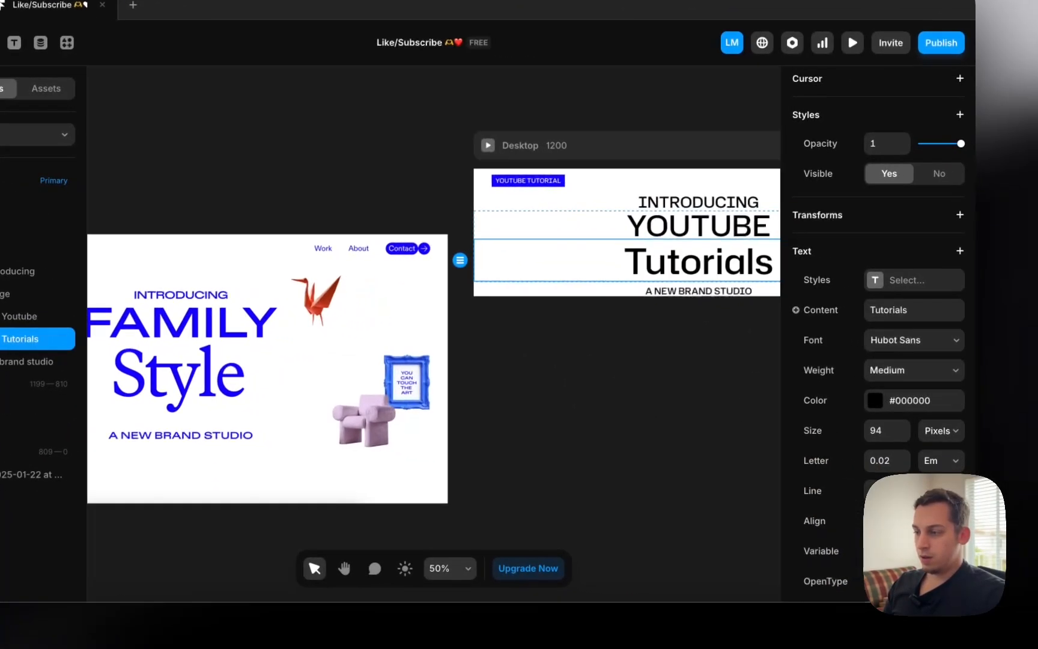
{"action": "left_click", "coordinate": [890, 489]}
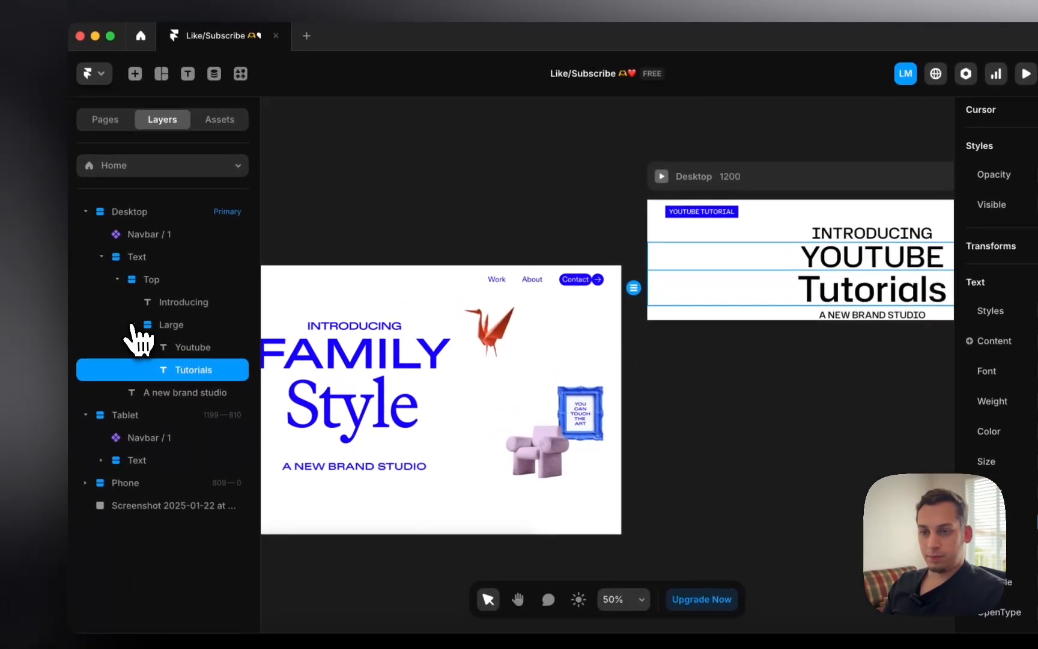
Increase the gap of the Top stack and widen the gap of the parent Text stack above A new brand studio
{"action": "left_click", "coordinate": [134, 325]}
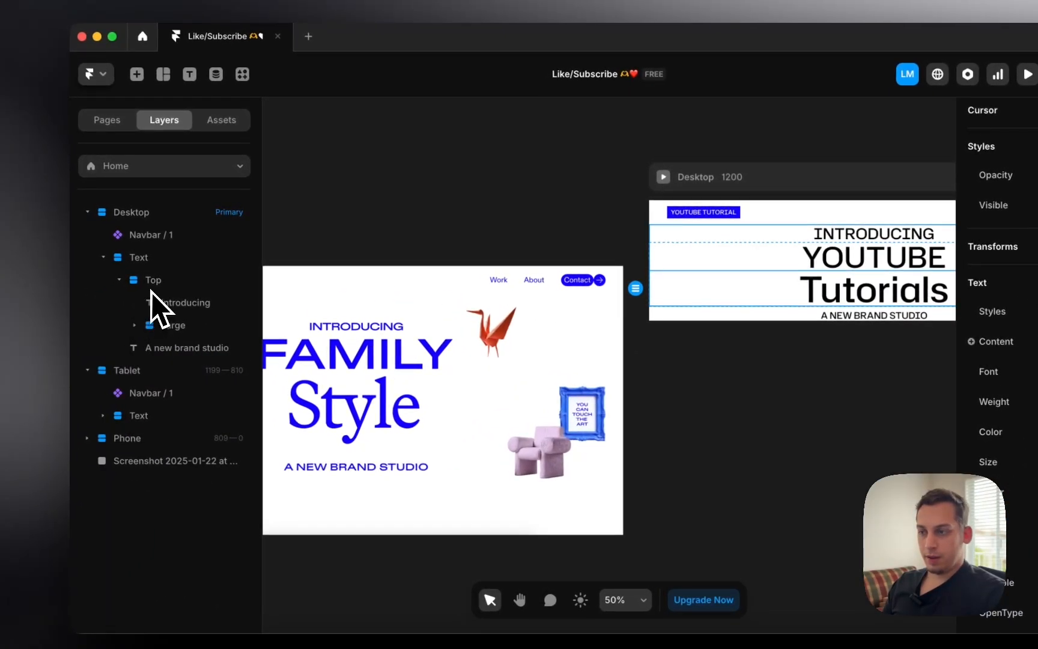
{"action": "left_click", "coordinate": [152, 284]}
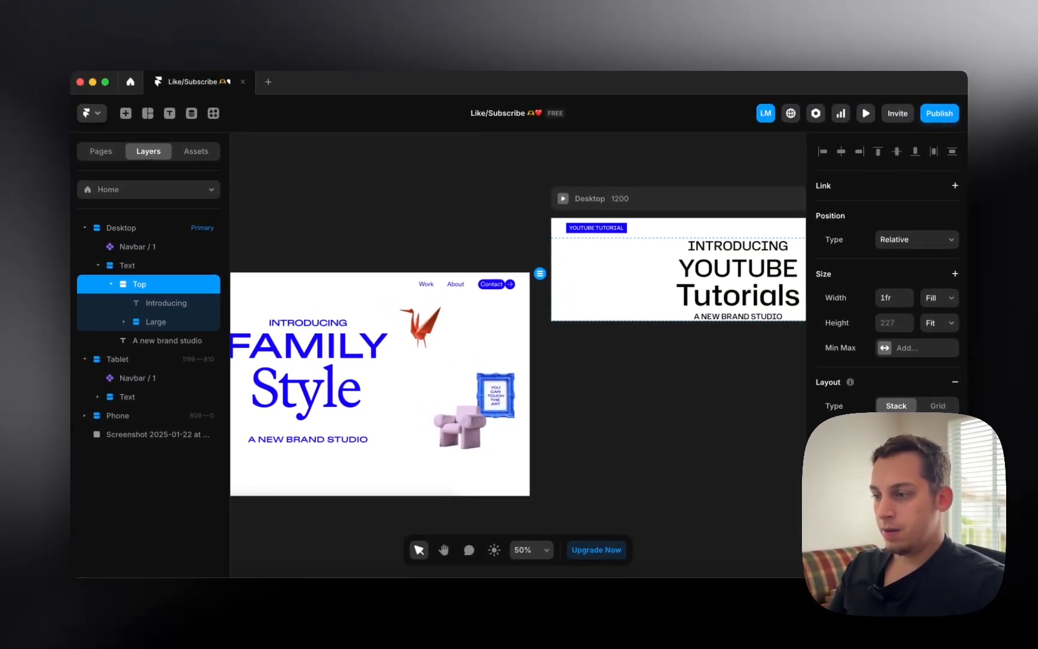
{"action": "left_click", "coordinate": [136, 265]}
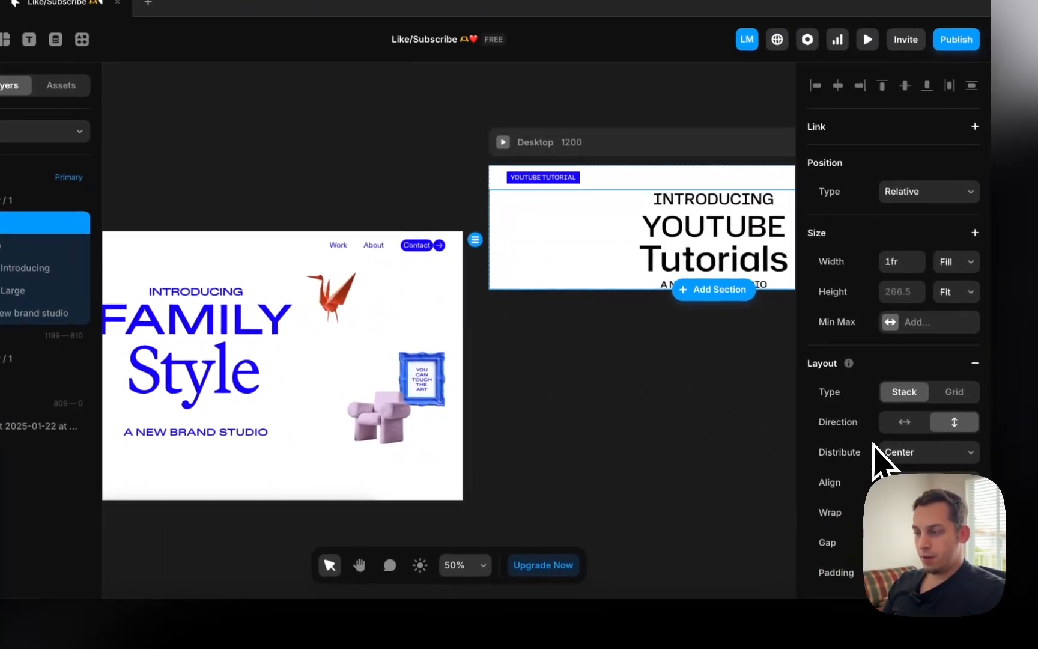
{"action": "scroll", "coordinate": [870, 451], "scroll_direction": "down", "scroll_amount": 2}
{"action": "left_click", "coordinate": [889, 457]}
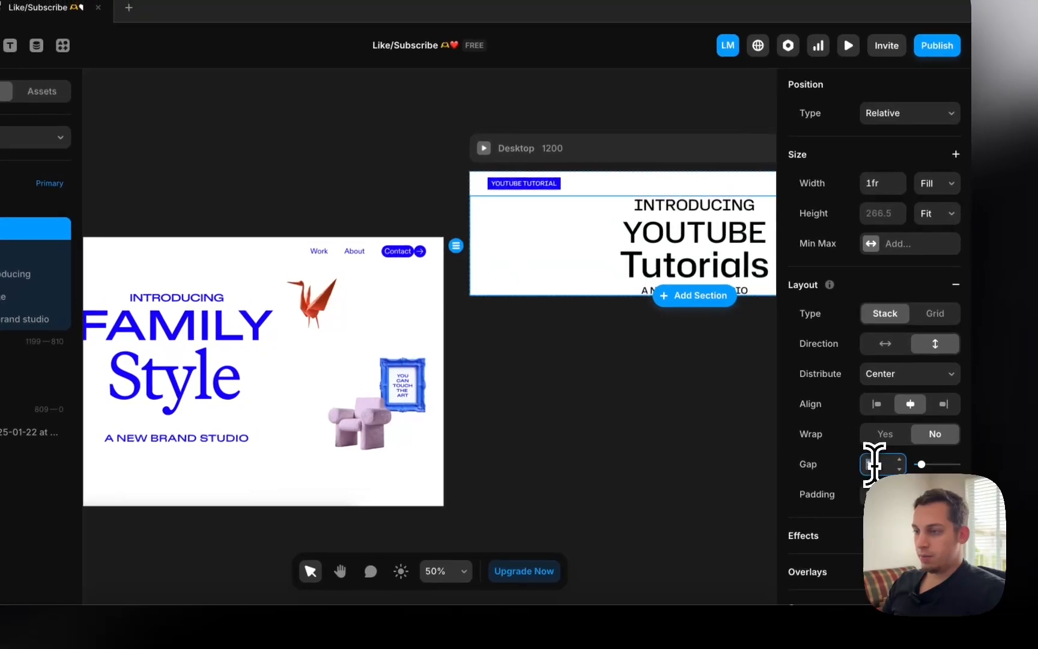
{"action": "key", "text": "shift+Up"}
{"action": "key", "text": "shift+Up"}
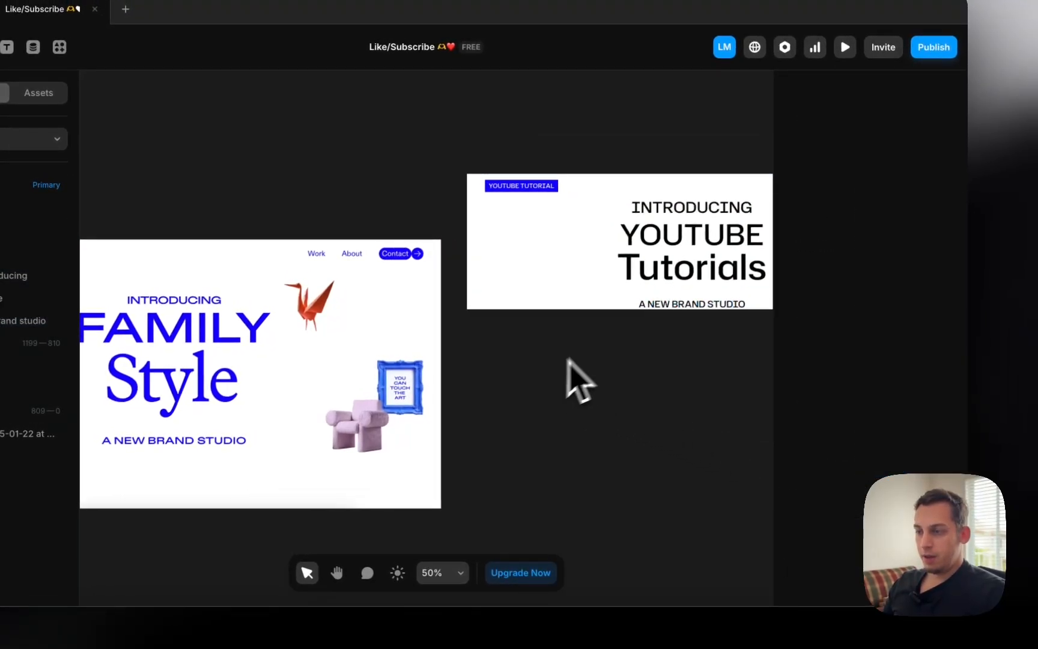
Change the font of the Tutorials text to the serif Lustria
{"action": "left_click", "coordinate": [656, 306]}
{"action": "scroll", "coordinate": [601, 312], "scroll_direction": "right", "scroll_amount": 2}
{"action": "scroll", "coordinate": [582, 305], "scroll_direction": "right", "scroll_amount": 1}
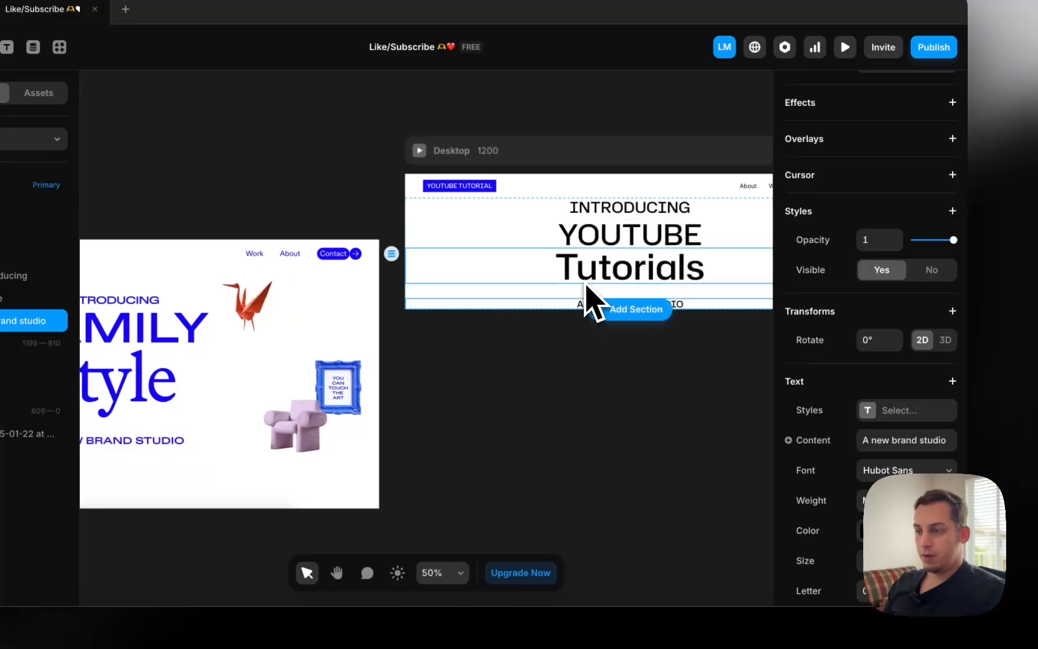
{"action": "left_click", "coordinate": [585, 277]}
{"action": "left_click", "coordinate": [897, 353]}
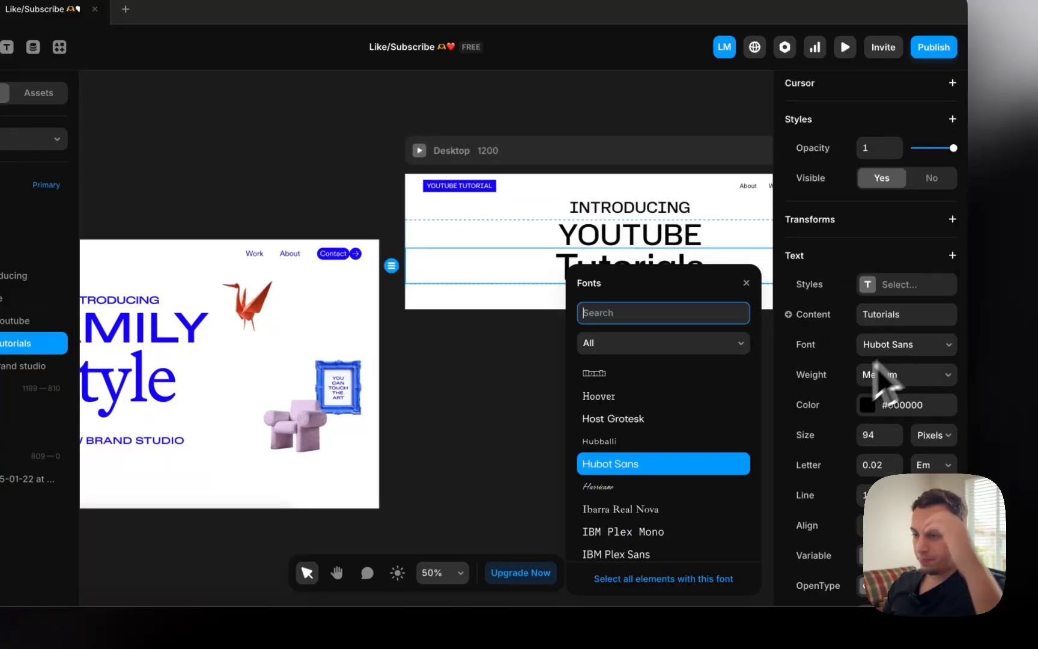
{"action": "scroll", "coordinate": [677, 474], "scroll_direction": "down", "scroll_amount": 5}
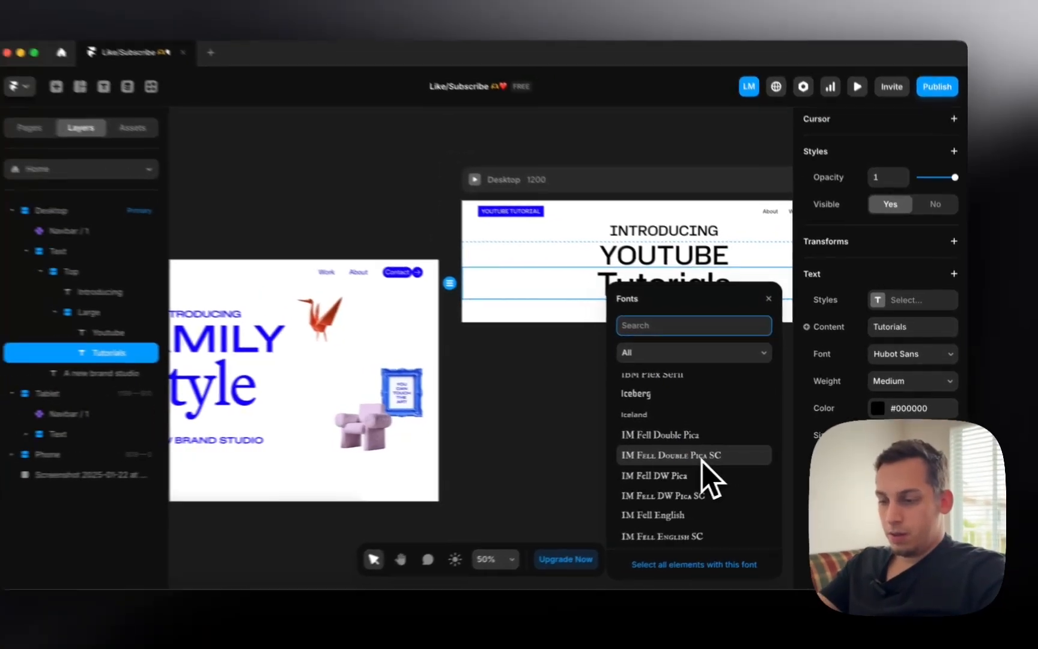
{"action": "type", "text": "w"}
{"action": "key", "text": "BackSpace"}
{"action": "scroll", "coordinate": [723, 463], "scroll_direction": "down", "scroll_amount": 10}
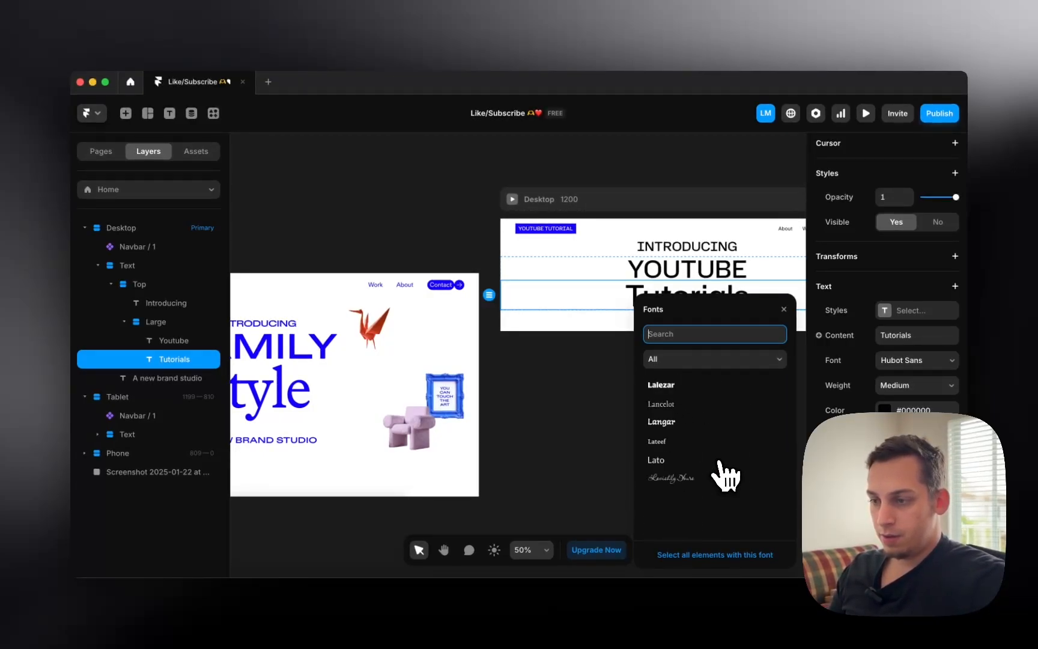
{"action": "scroll", "coordinate": [726, 474], "scroll_direction": "down", "scroll_amount": 10}
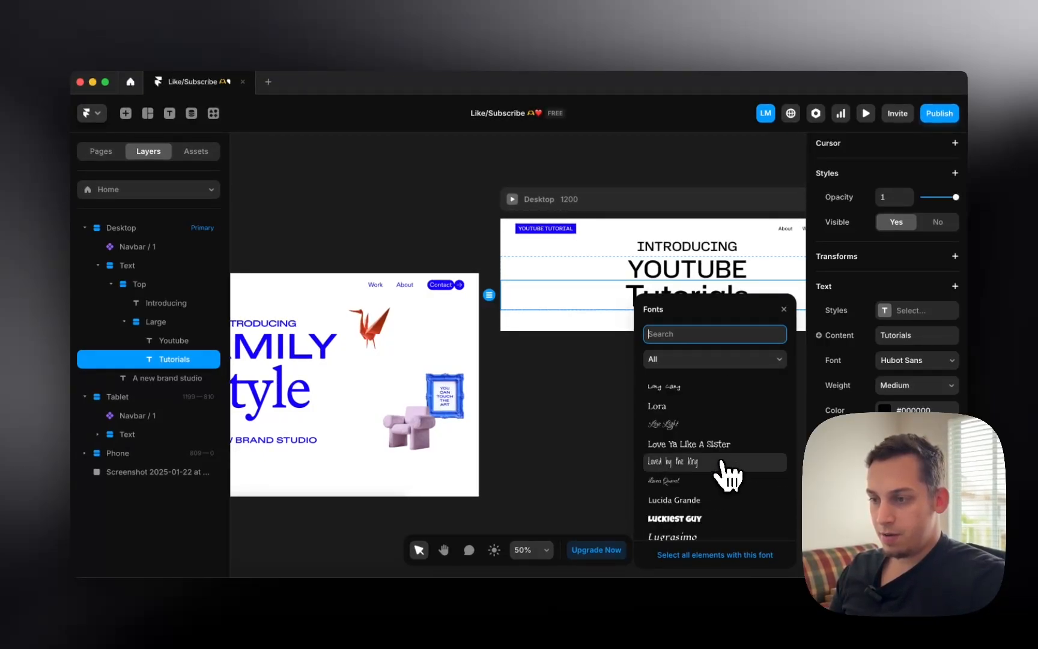
{"action": "scroll", "coordinate": [727, 471], "scroll_direction": "down", "scroll_amount": 5}
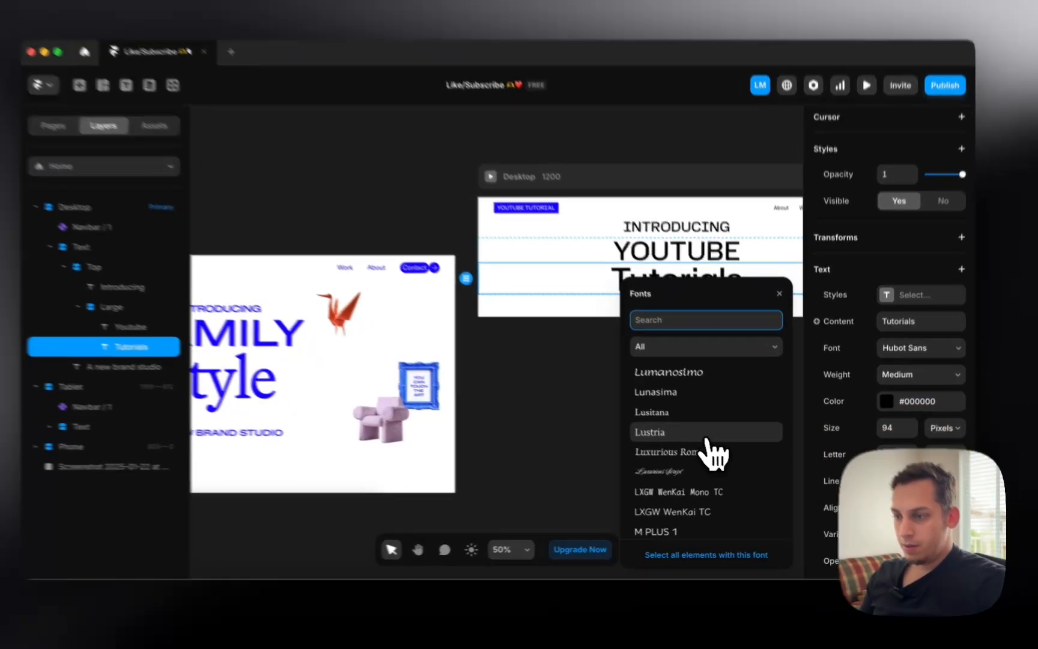
{"action": "left_click", "coordinate": [709, 439]}
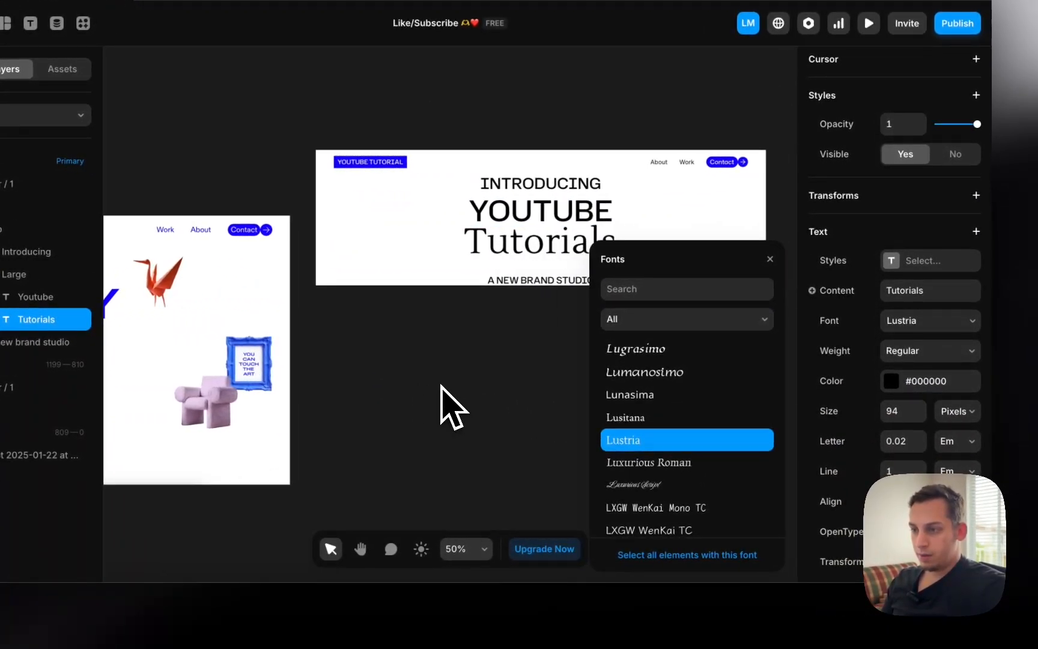
{"action": "scroll", "coordinate": [449, 407], "scroll_direction": "left", "scroll_amount": 4}
{"action": "scroll", "coordinate": [464, 410], "scroll_direction": "right", "scroll_amount": 6}
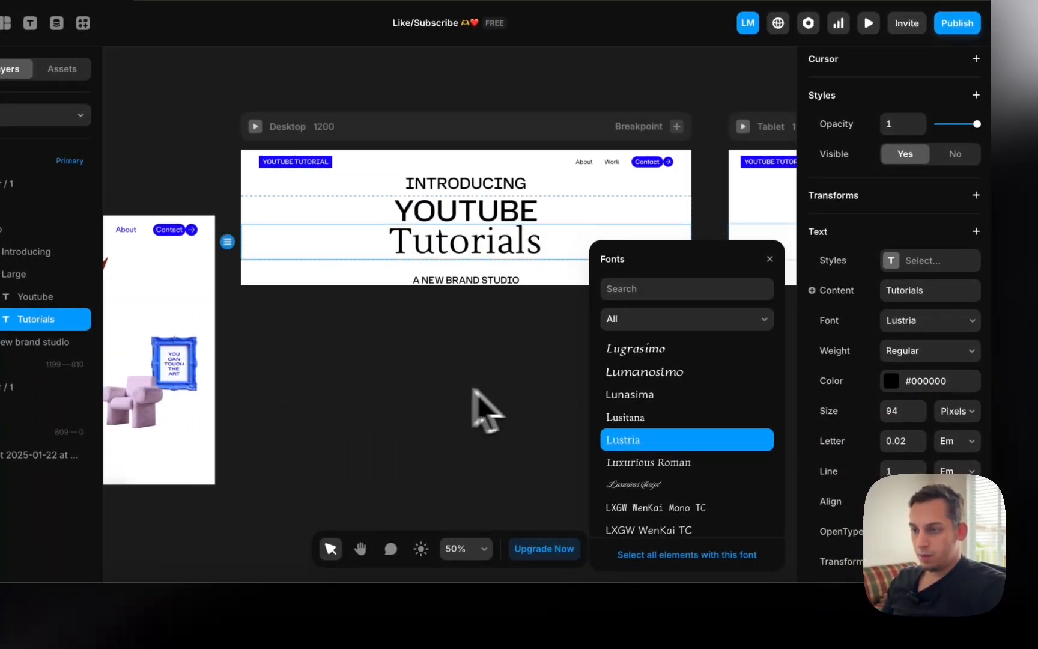
Try the Lusitana font on the Tutorials text and return it to Lustria
{"action": "left_click", "coordinate": [931, 355]}
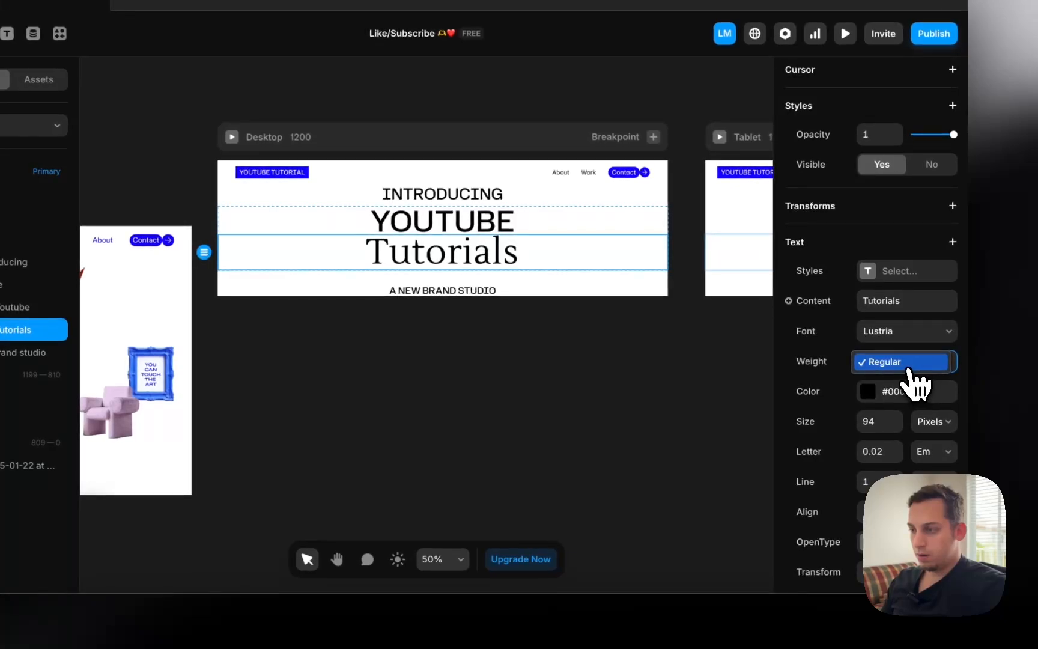
{"action": "left_click", "coordinate": [879, 339]}
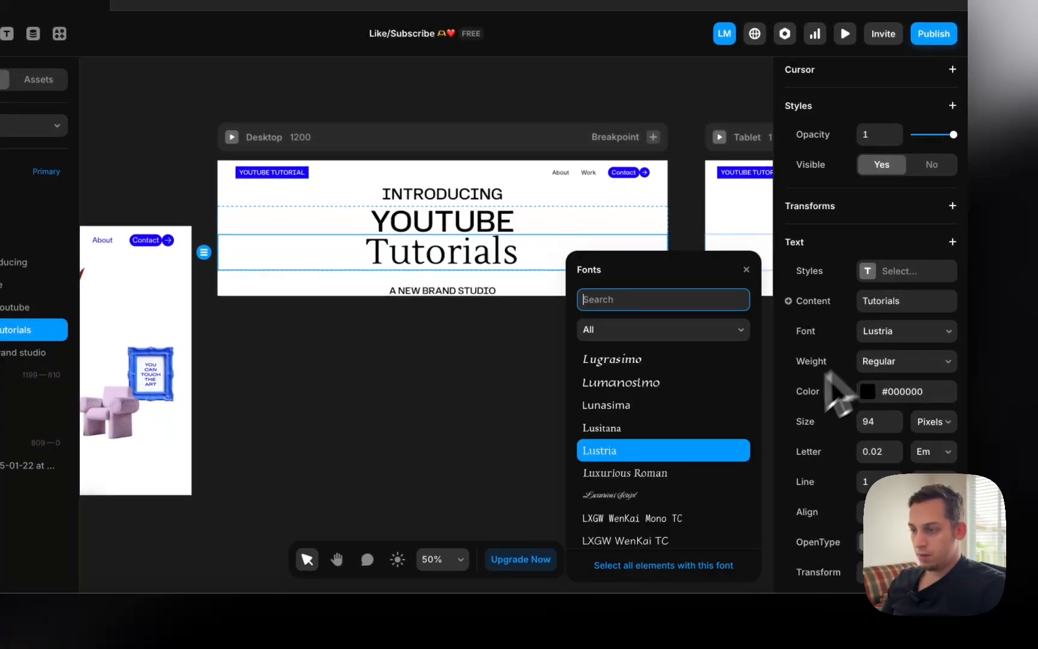
{"action": "left_click", "coordinate": [664, 434]}
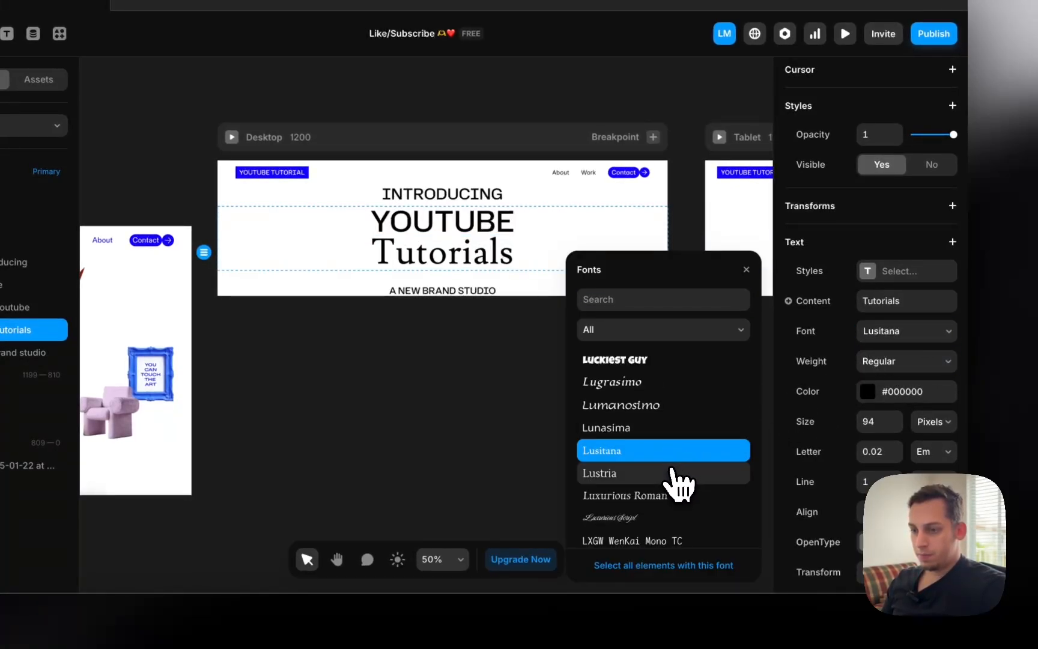
{"action": "scroll", "coordinate": [672, 471], "scroll_direction": "down", "scroll_amount": 10}
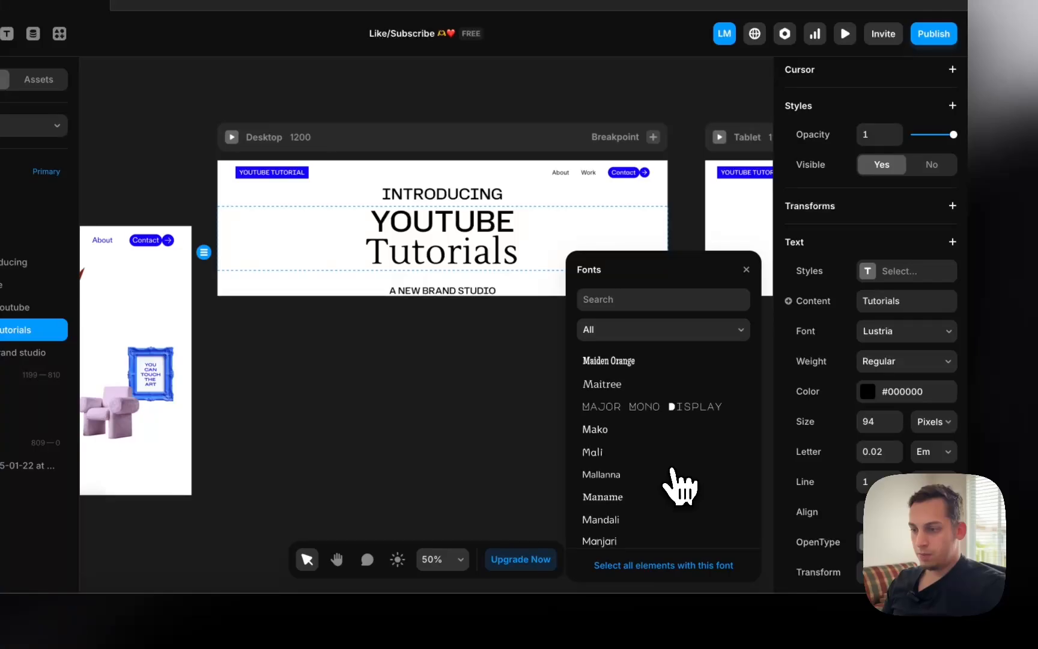
{"action": "scroll", "coordinate": [671, 471], "scroll_direction": "down", "scroll_amount": 5}
Give the Youtube text a bolder font weight than Medium
{"action": "left_click", "coordinate": [495, 381]}
{"action": "scroll", "coordinate": [491, 378], "scroll_direction": "left", "scroll_amount": 7}
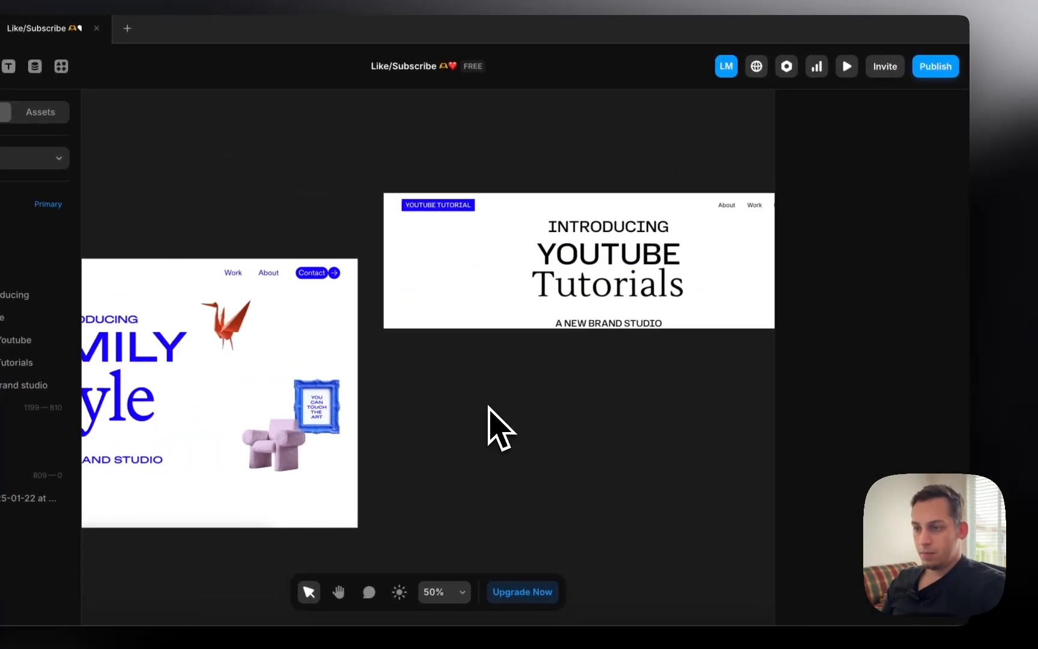
{"action": "scroll", "coordinate": [498, 429], "scroll_direction": "right", "scroll_amount": 5}
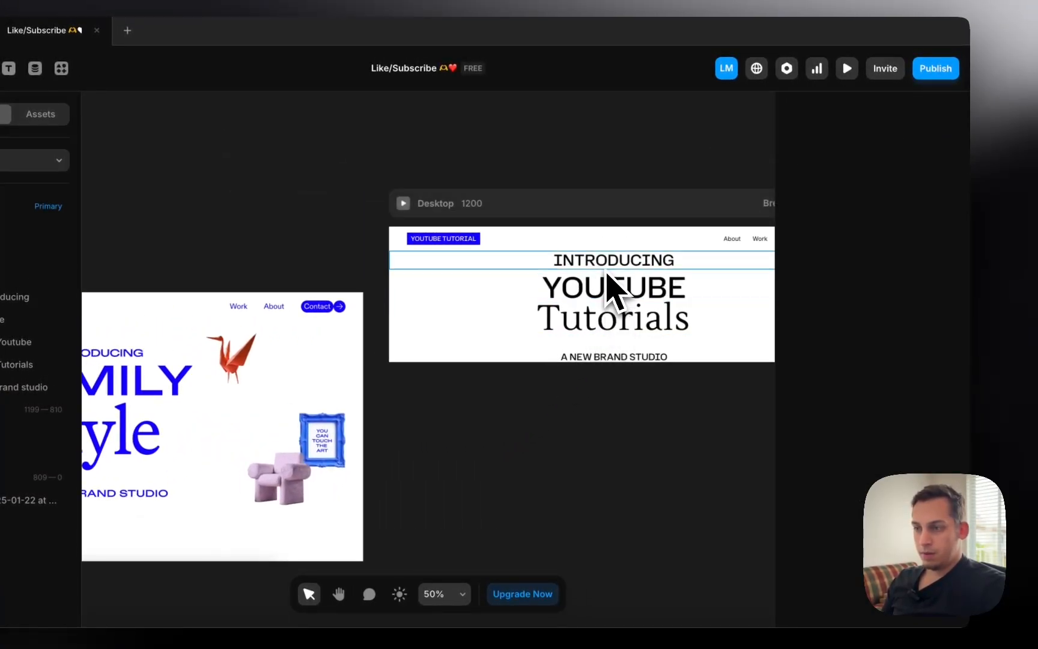
{"action": "left_click", "coordinate": [607, 264]}
{"action": "scroll", "coordinate": [676, 337], "scroll_direction": "left", "scroll_amount": 5}
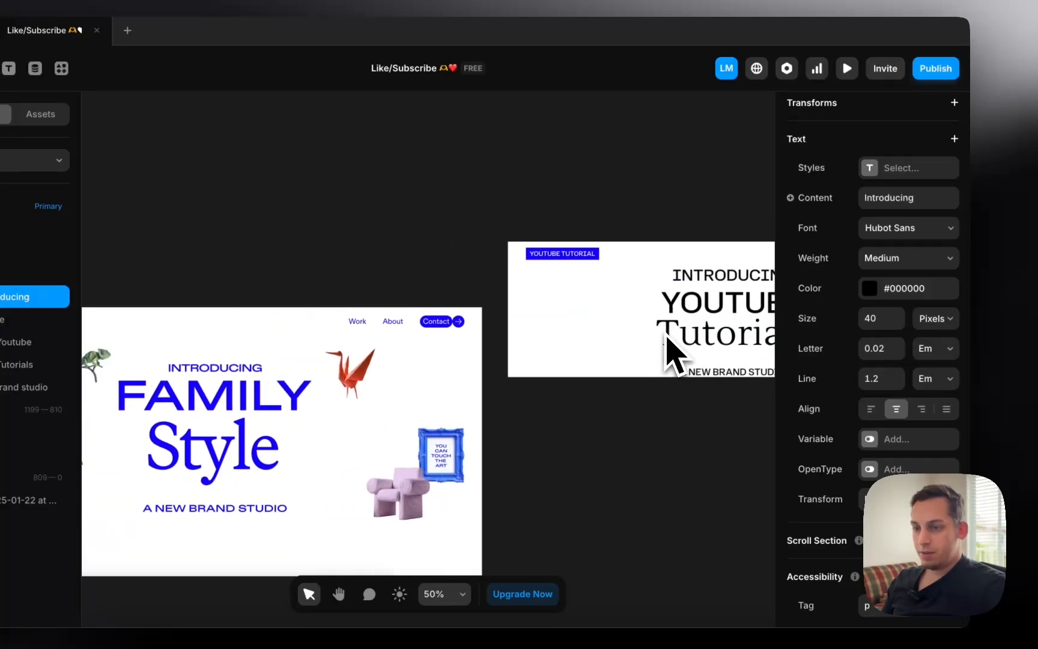
{"action": "left_click", "coordinate": [743, 312]}
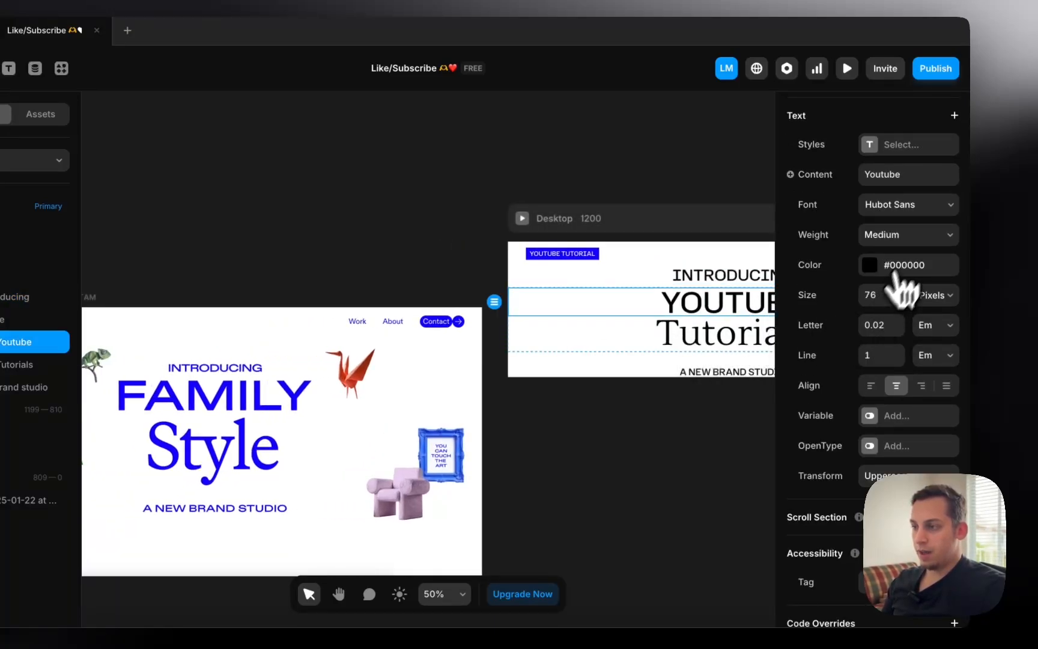
{"action": "left_click", "coordinate": [908, 235]}
{"action": "left_click", "coordinate": [900, 304]}
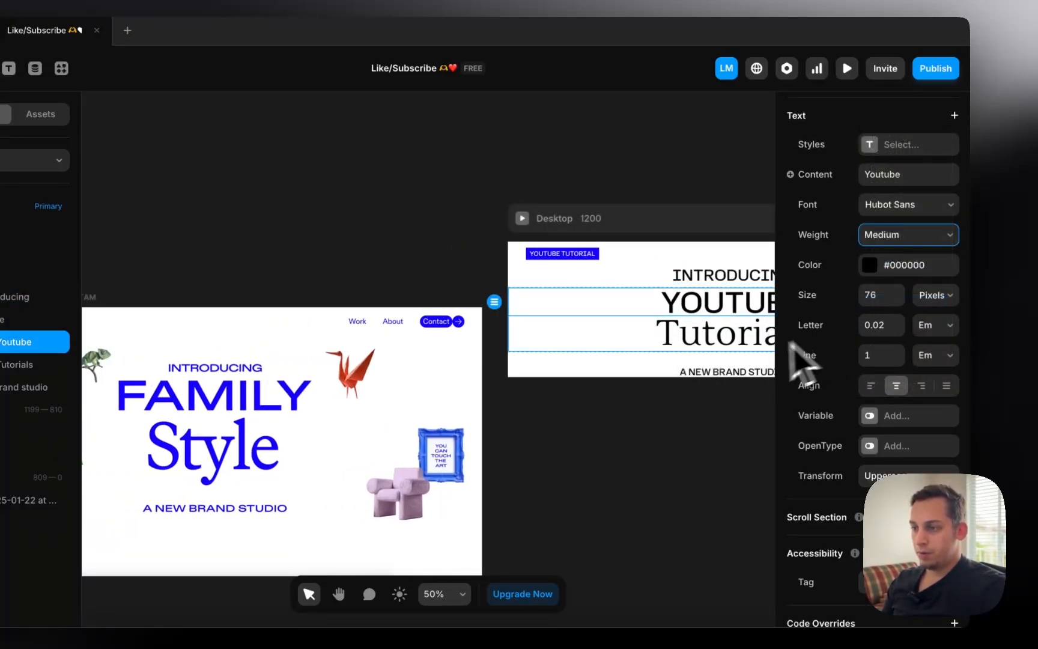
{"action": "scroll", "coordinate": [775, 373], "scroll_direction": "right", "scroll_amount": 3}
Search the fonts for "serif" and try Bree Serif on the Tutorials text
{"action": "left_click", "coordinate": [658, 346]}
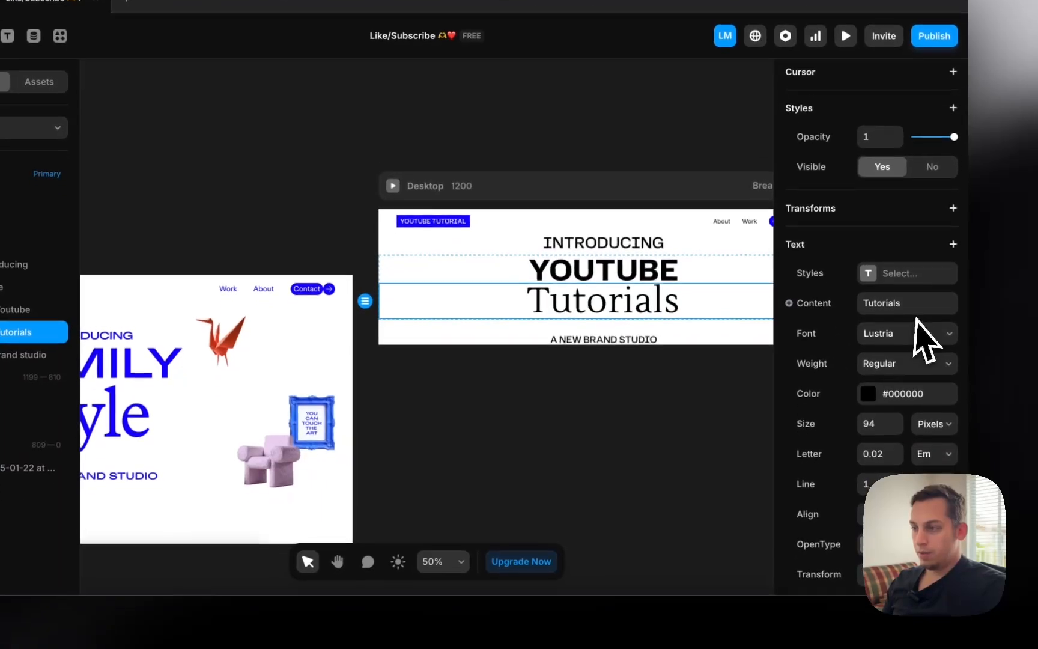
{"action": "left_click", "coordinate": [928, 366]}
{"action": "scroll", "coordinate": [697, 520], "scroll_direction": "down", "scroll_amount": 5}
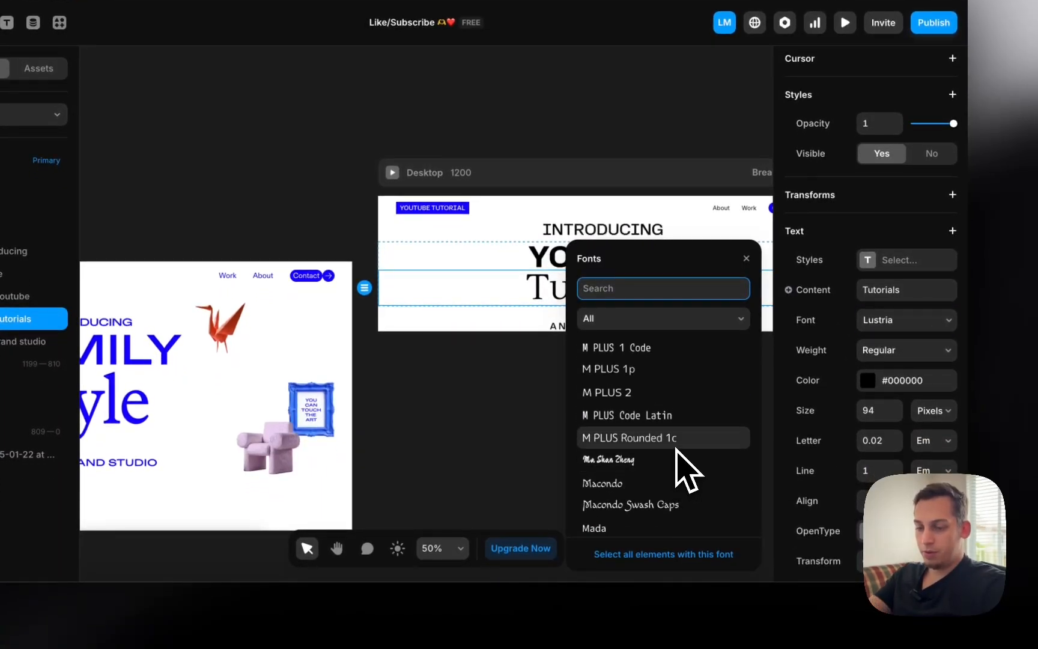
{"action": "type", "text": "serif"}
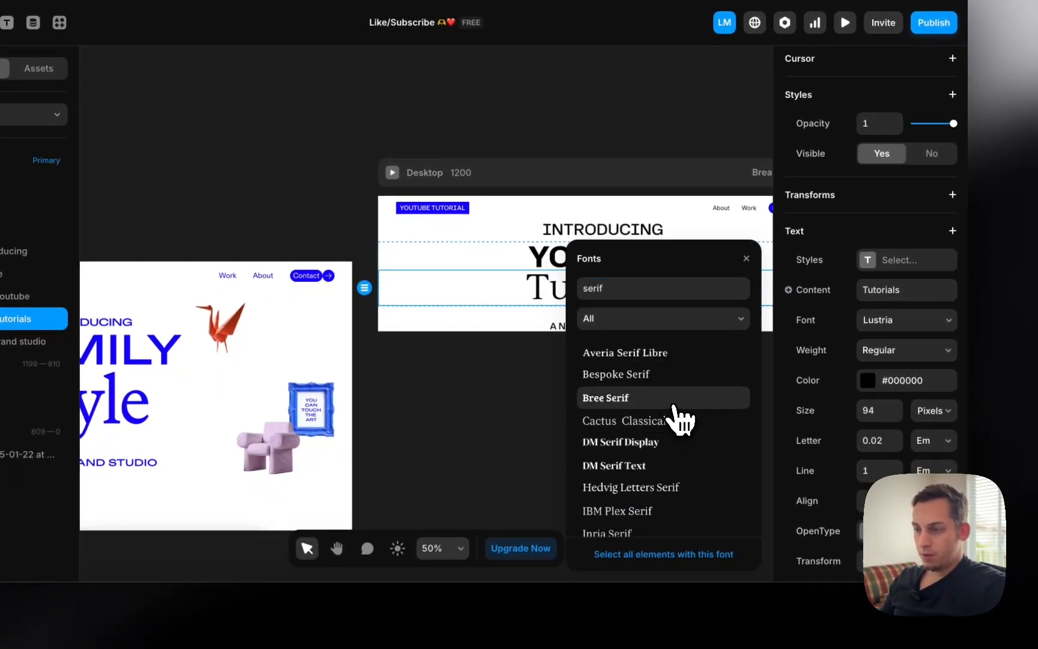
{"action": "left_click", "coordinate": [674, 404]}
{"action": "scroll", "coordinate": [533, 417], "scroll_direction": "right", "scroll_amount": 2}
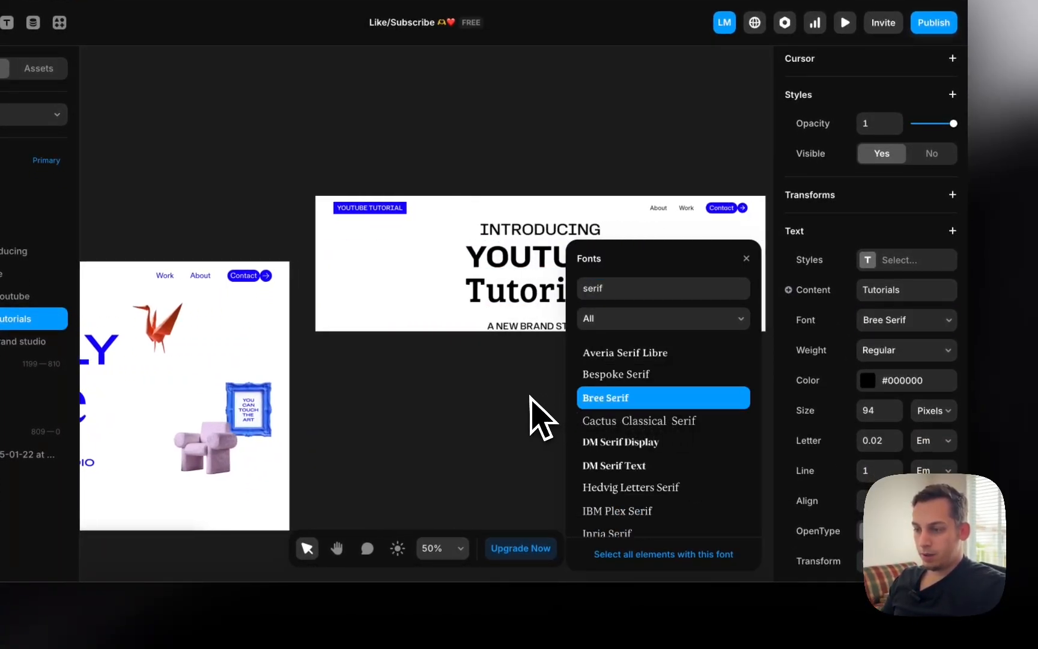
Try the DM Serif Display and Hedvig Letters Serif fonts on the Tutorials text and check the available weights
{"action": "left_click", "coordinate": [635, 467]}
{"action": "left_click", "coordinate": [649, 418]}
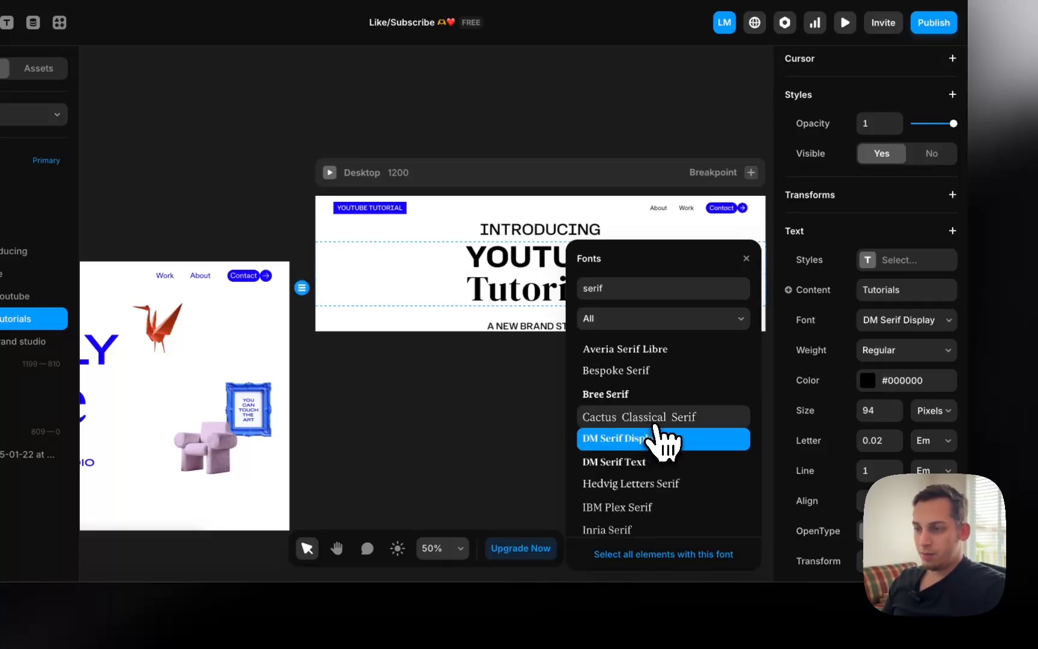
{"action": "scroll", "coordinate": [631, 469], "scroll_direction": "down", "scroll_amount": 1}
{"action": "left_click", "coordinate": [629, 456]}
{"action": "scroll", "coordinate": [635, 455], "scroll_direction": "down", "scroll_amount": 1}
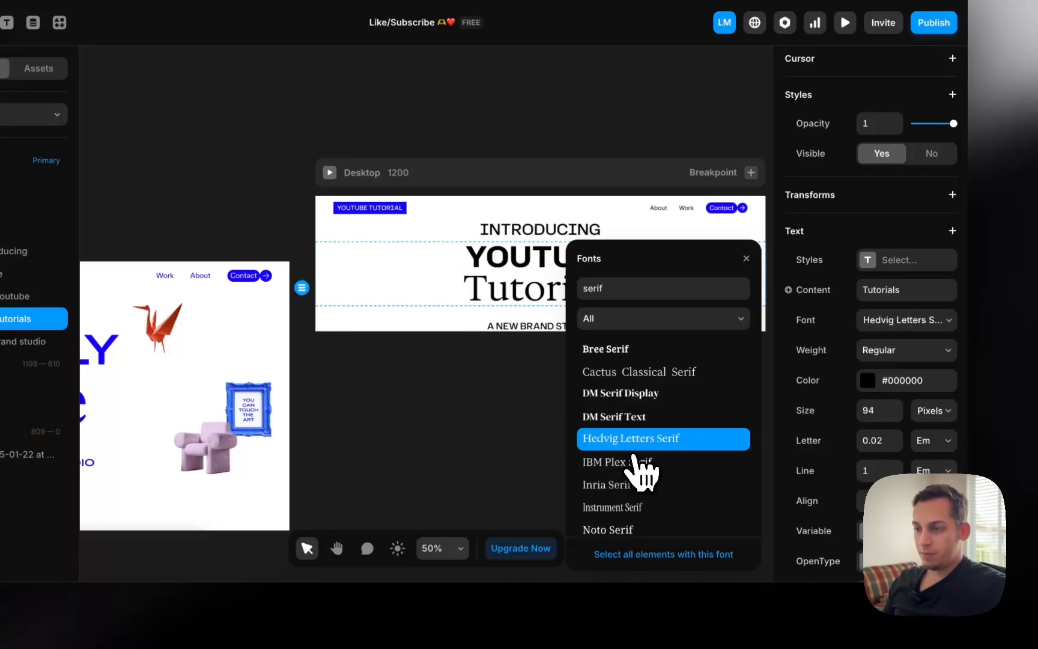
{"action": "scroll", "coordinate": [514, 452], "scroll_direction": "right", "scroll_amount": 4}
{"action": "left_click", "coordinate": [904, 351]}
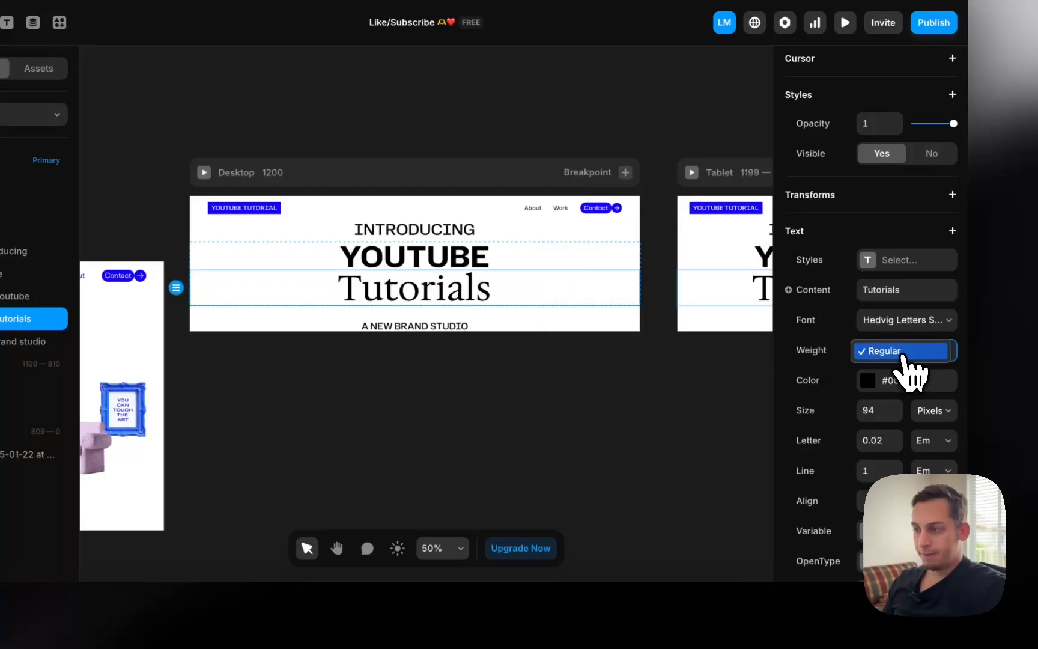
Reopen the font choices of the Tutorials text and filter them by "serif"
{"action": "left_click", "coordinate": [893, 318]}
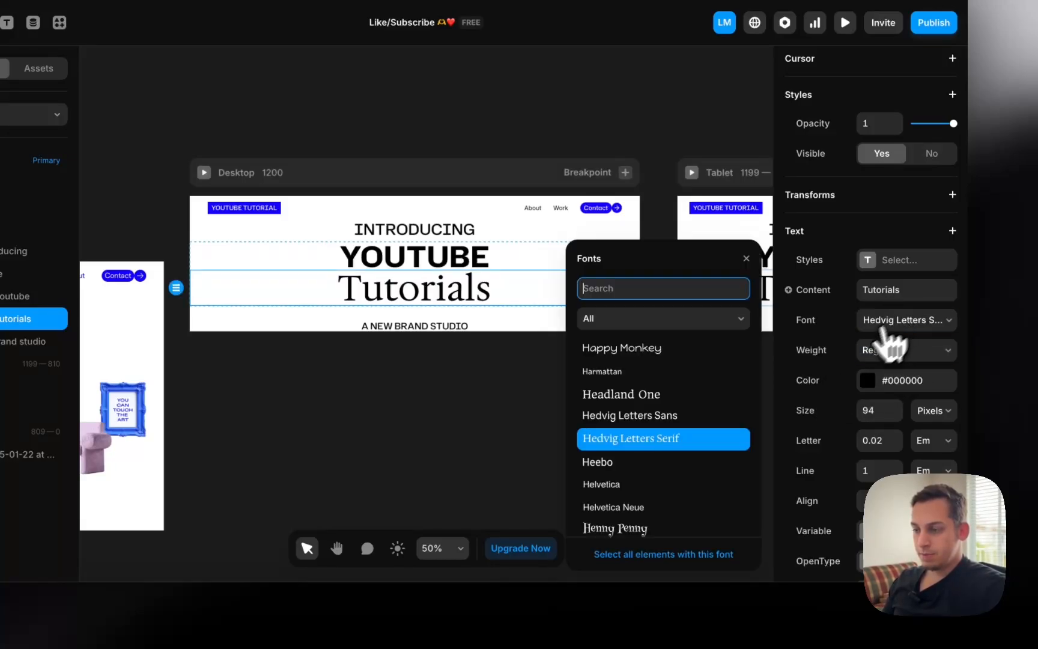
{"action": "scroll", "coordinate": [739, 433], "scroll_direction": "down", "scroll_amount": 2}
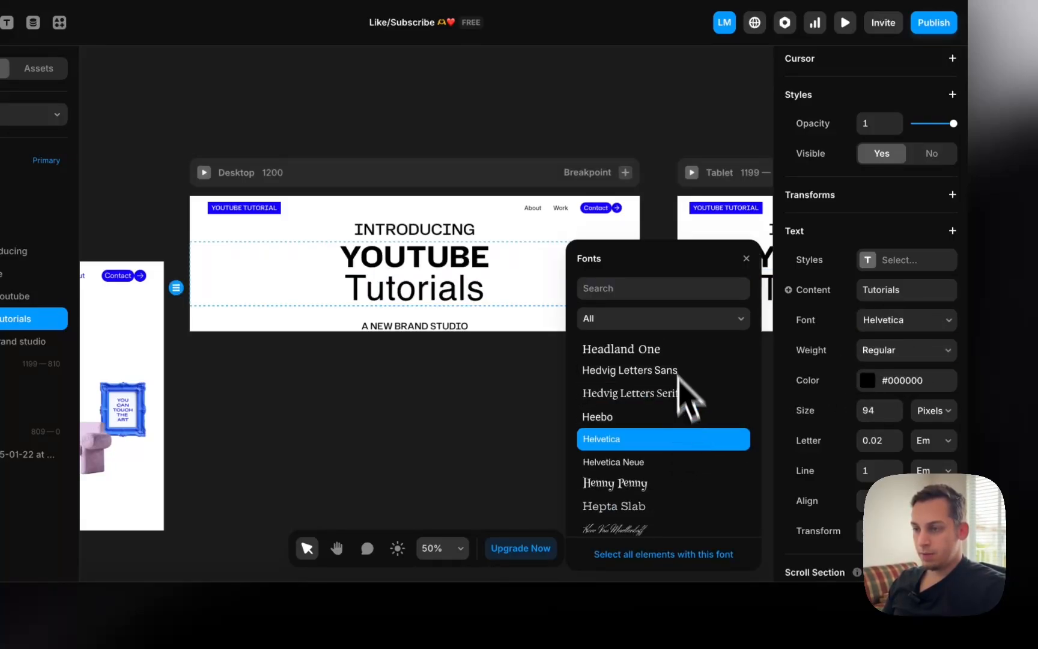
{"action": "left_click", "coordinate": [655, 296]}
{"action": "type", "text": "serif"}
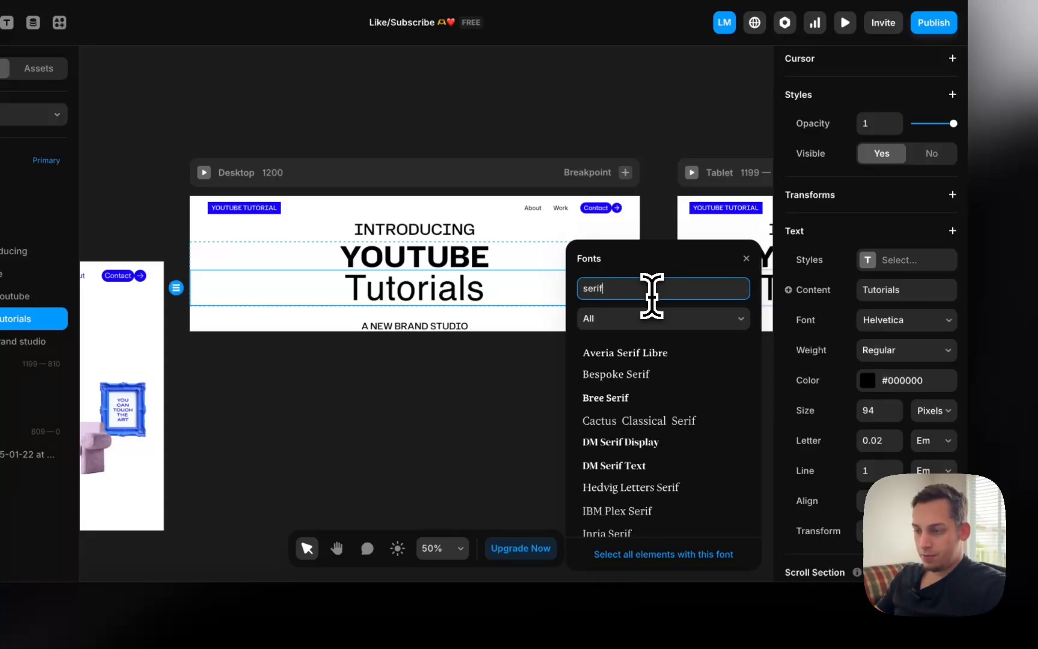
{"action": "scroll", "coordinate": [664, 424], "scroll_direction": "down", "scroll_amount": 2}
{"action": "scroll", "coordinate": [655, 401], "scroll_direction": "down", "scroll_amount": 10}
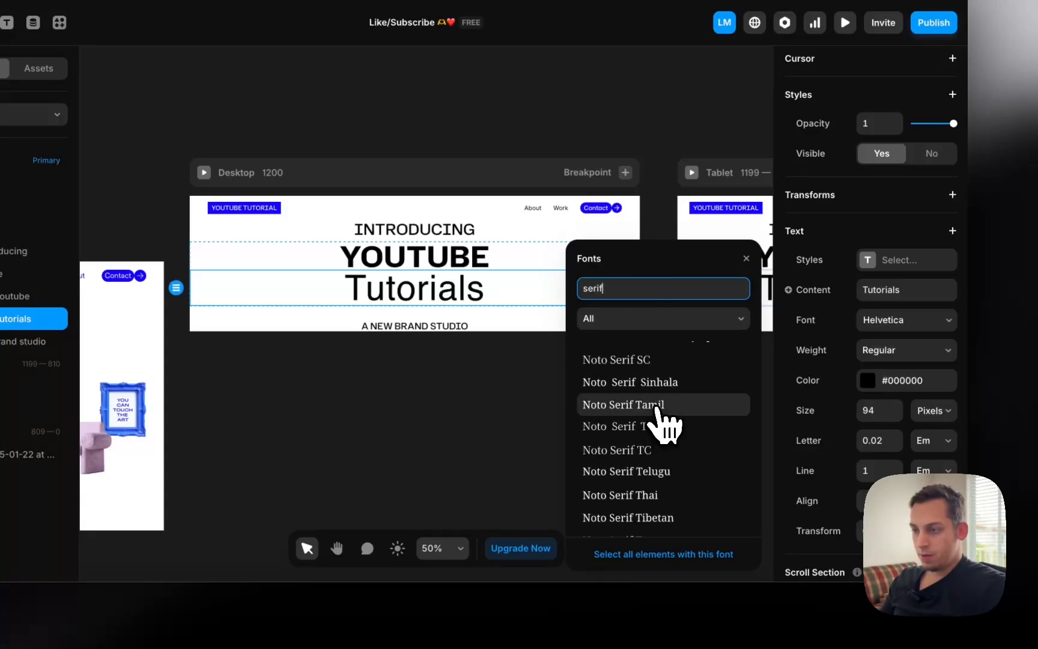
Try Noto Serif Oriya, Noto Serif Myanmar and Noto Serif Lao on the Tutorials text
{"action": "left_click", "coordinate": [661, 382]}
{"action": "scroll", "coordinate": [660, 384], "scroll_direction": "up", "scroll_amount": 3}
{"action": "left_click", "coordinate": [661, 373]}
{"action": "scroll", "coordinate": [661, 385], "scroll_direction": "up", "scroll_amount": 5}
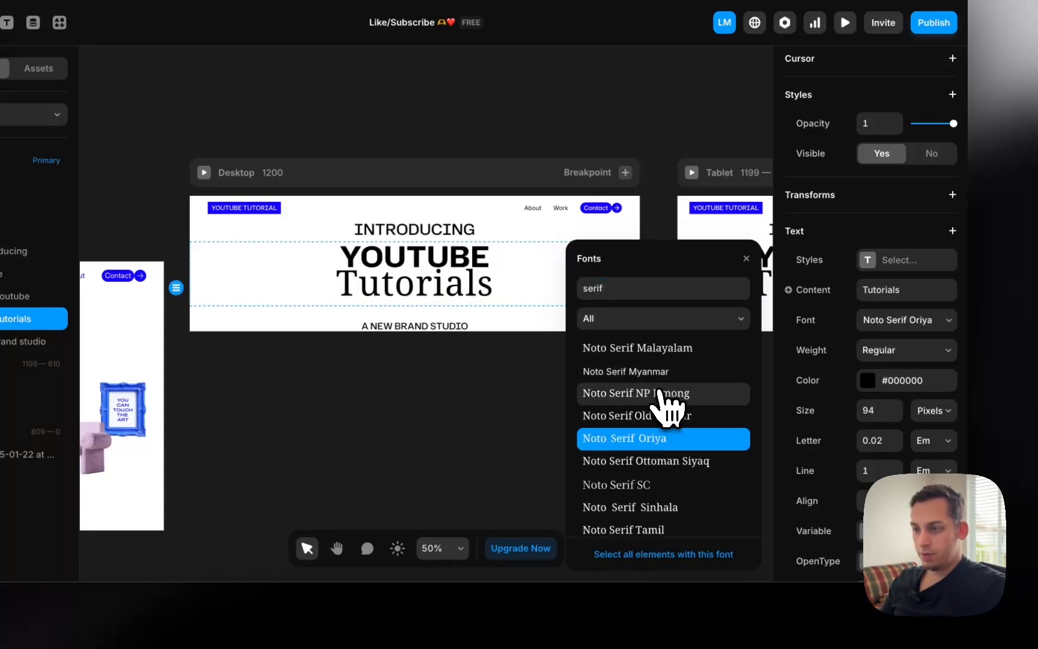
{"action": "left_click", "coordinate": [665, 425]}
{"action": "scroll", "coordinate": [667, 420], "scroll_direction": "up", "scroll_amount": 1}
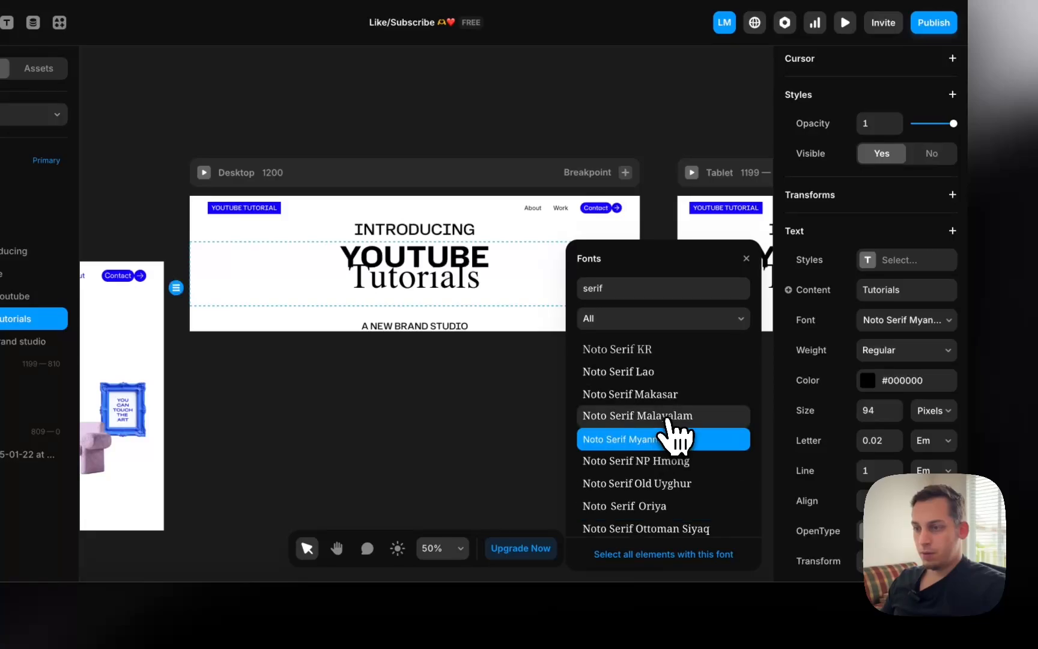
{"action": "scroll", "coordinate": [667, 421], "scroll_direction": "up", "scroll_amount": 3}
{"action": "left_click", "coordinate": [662, 419]}
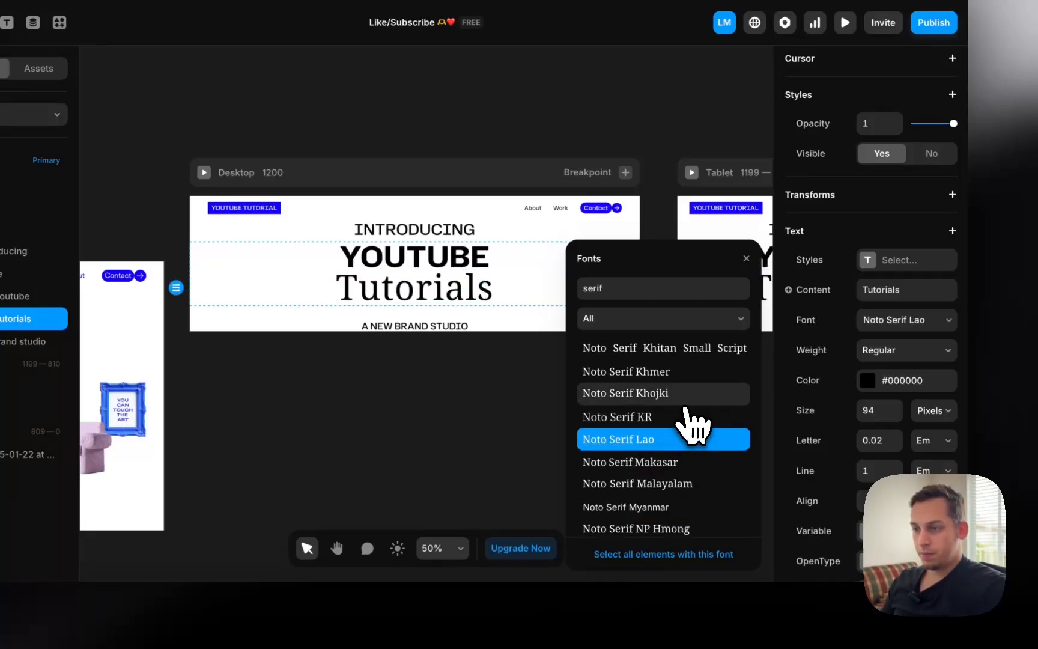
{"action": "scroll", "coordinate": [682, 416], "scroll_direction": "up", "scroll_amount": 4}
Compare the last serif fonts in the results and set the Tutorials text to Young Serif in Regular weight
{"action": "scroll", "coordinate": [685, 421], "scroll_direction": "down", "scroll_amount": 15}
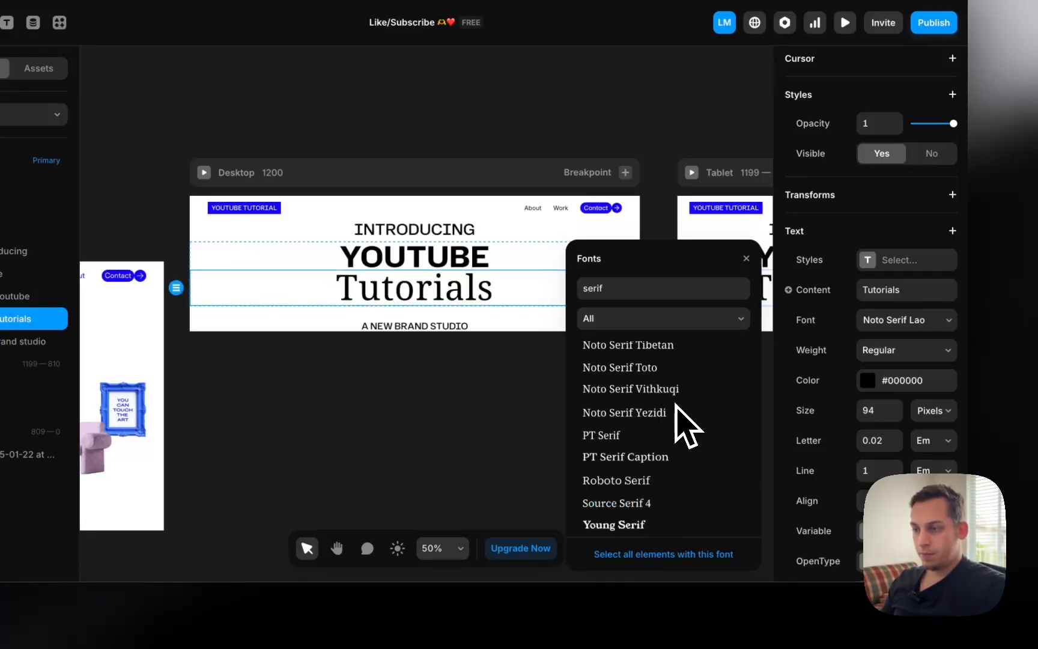
{"action": "left_click", "coordinate": [661, 529]}
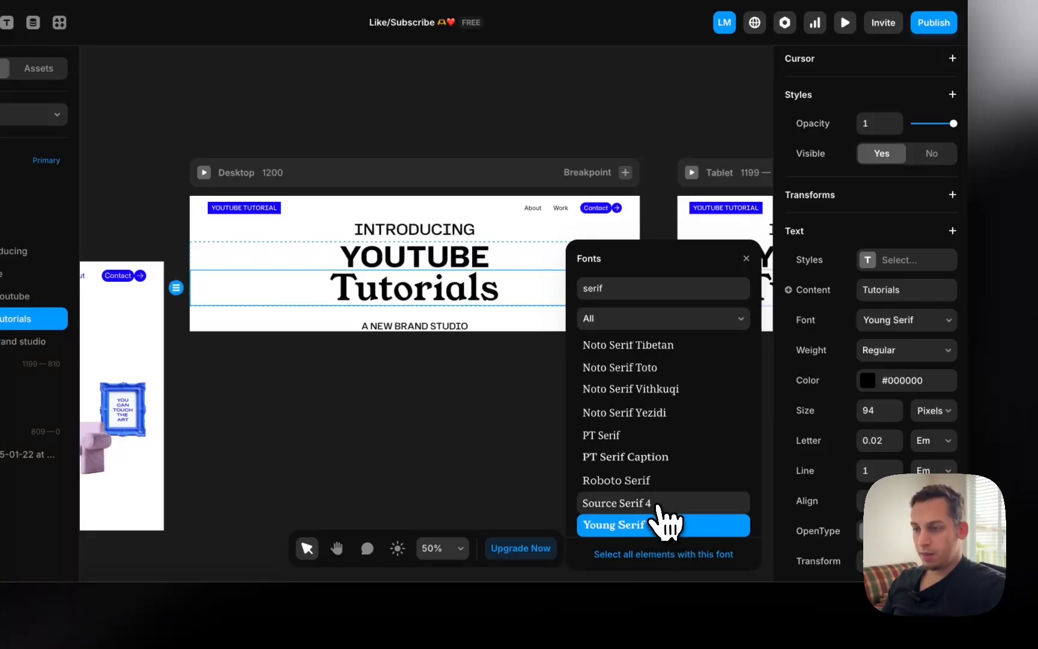
{"action": "left_click", "coordinate": [657, 506]}
{"action": "left_click", "coordinate": [662, 486]}
{"action": "left_click", "coordinate": [660, 525]}
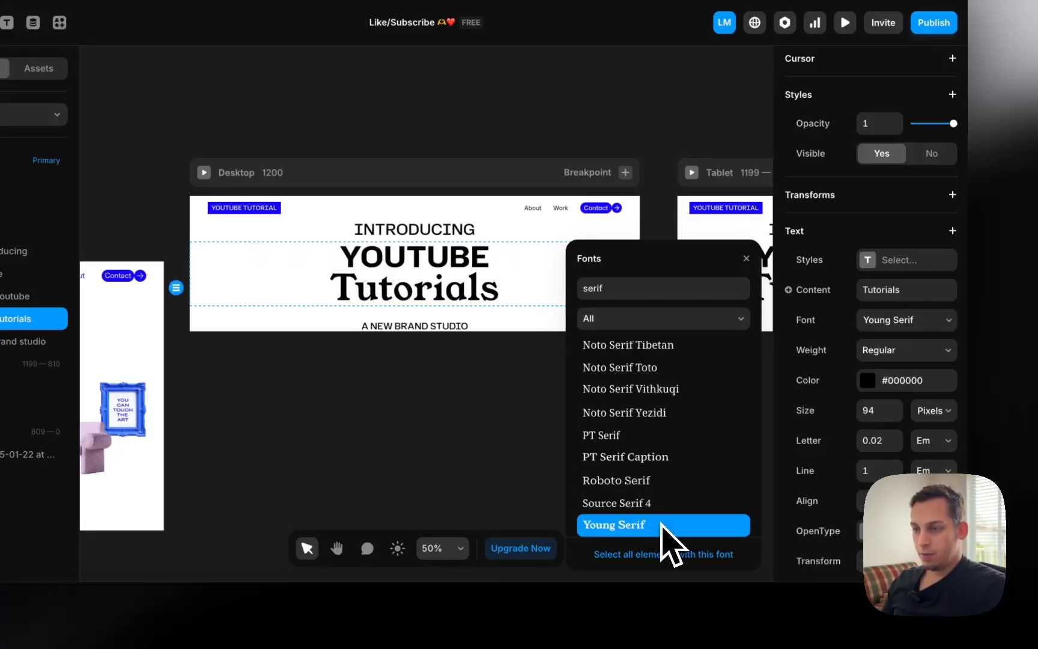
{"action": "left_click", "coordinate": [880, 356]}
{"action": "left_click", "coordinate": [879, 355]}
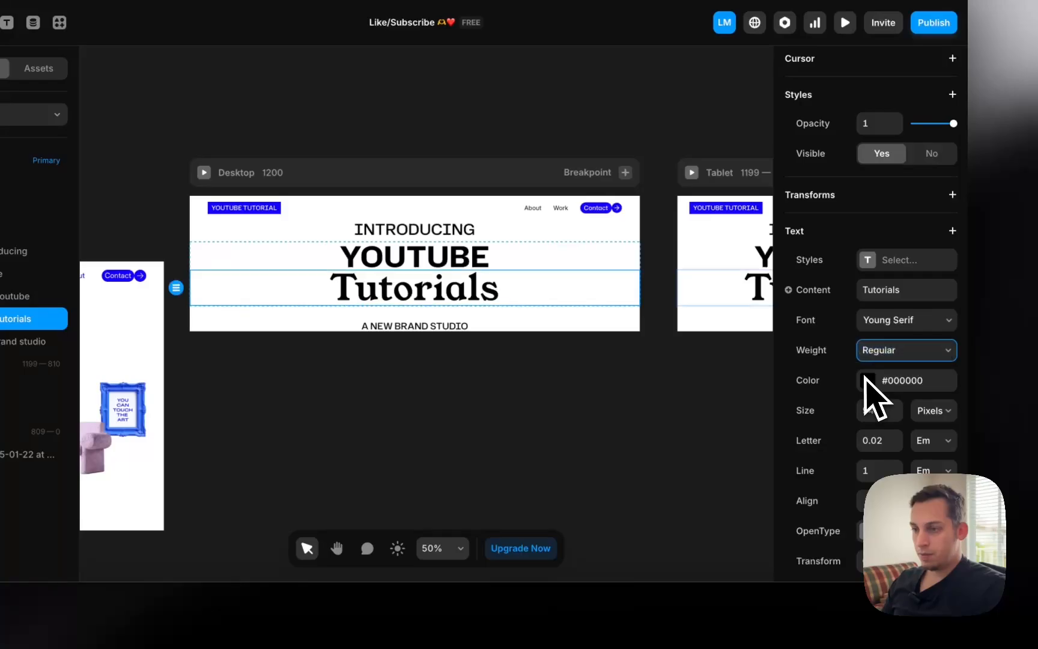
Reduce the font size of the Tutorials text to 86 pixels
{"action": "key", "text": "shift+Down"}
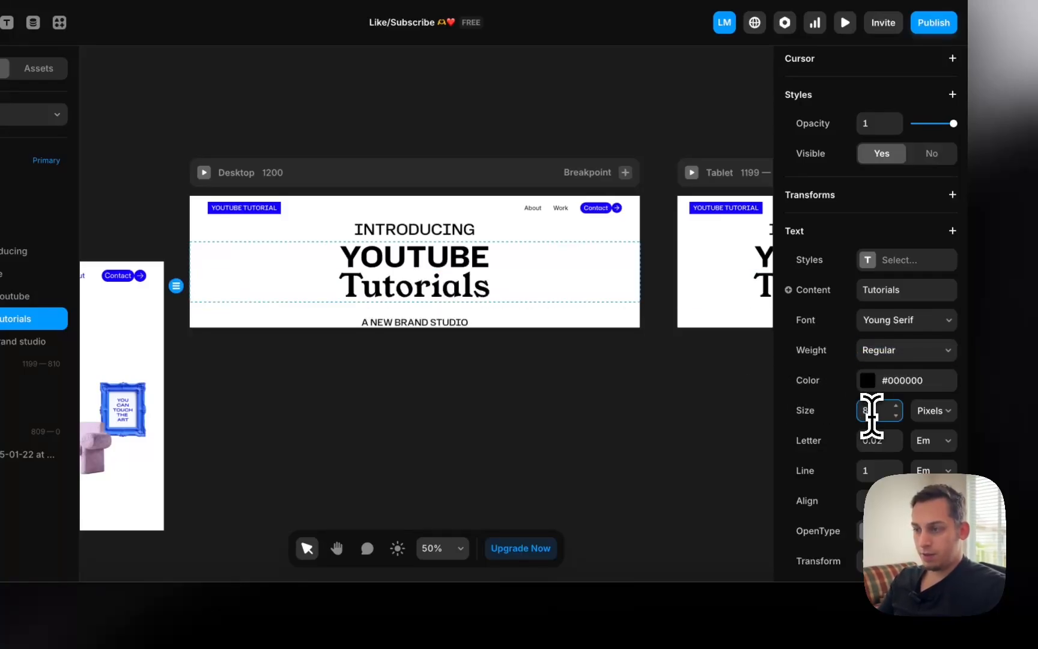
{"action": "key", "text": "shift+Down"}
{"action": "key", "text": "shift+Down"}
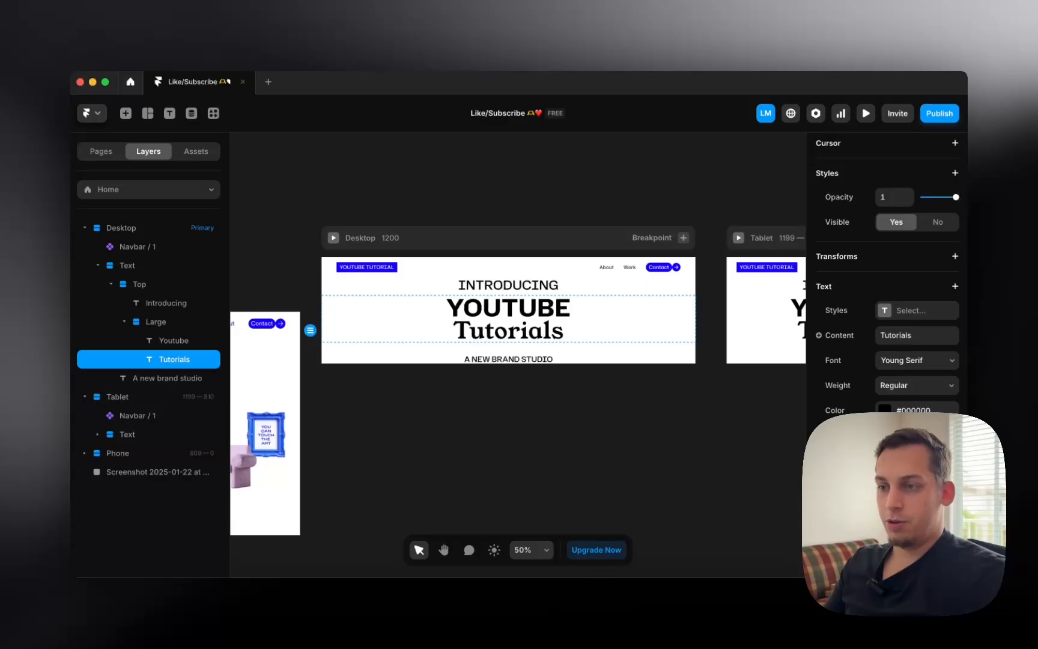
{"action": "key", "text": "shift+Up"}
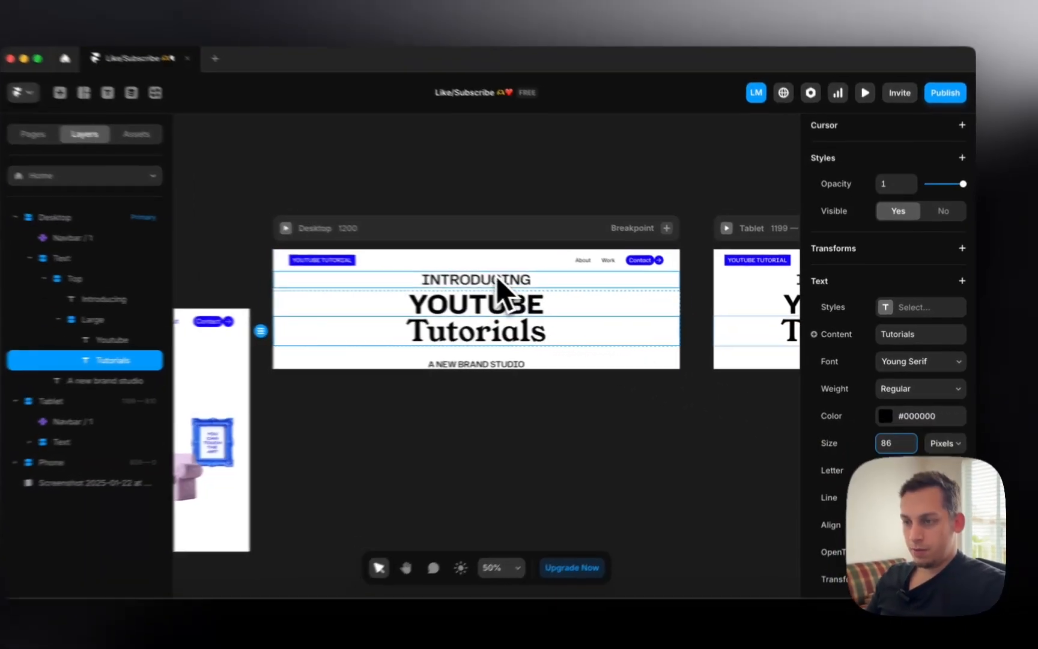
Set the font size of the Introducing text to 24 pixels
{"action": "left_click", "coordinate": [517, 285]}
{"action": "left_click", "coordinate": [894, 321]}
{"action": "key", "text": "shift+Down"}
{"action": "key", "text": "shift+Down"}
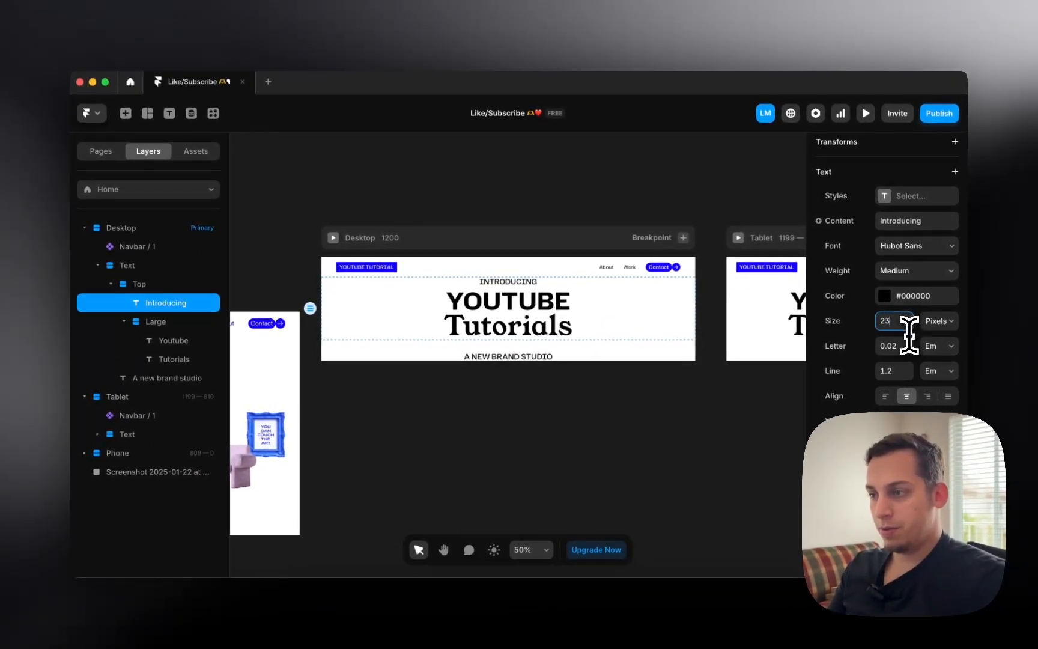
{"action": "key", "text": "Up"}
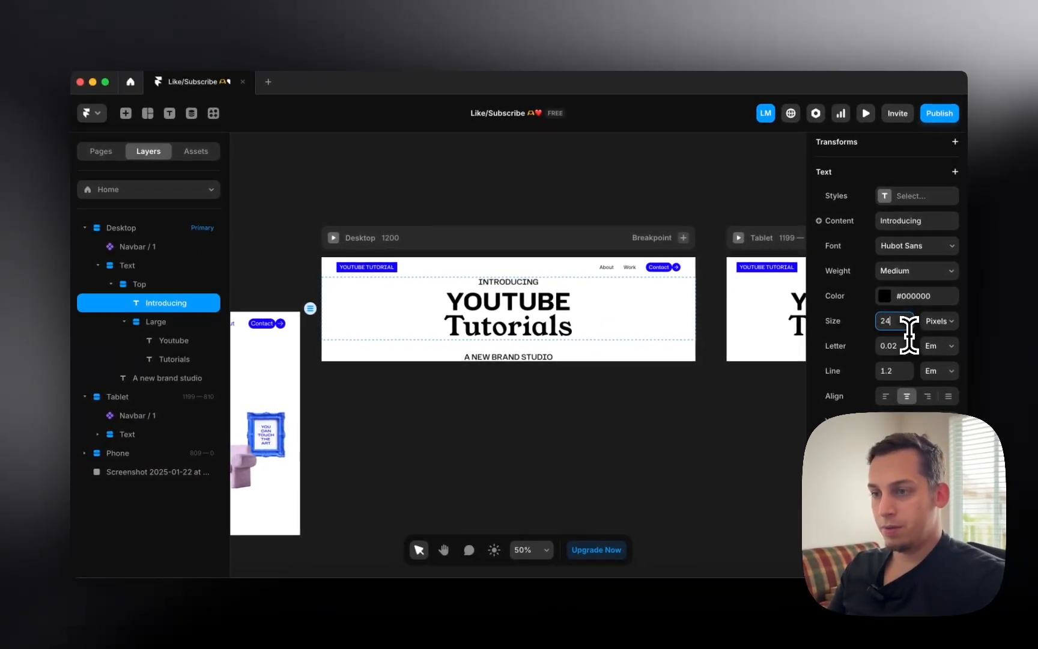
Reduce the font size of the Youtube text so it is smaller than Tutorials
{"action": "left_click", "coordinate": [555, 358]}
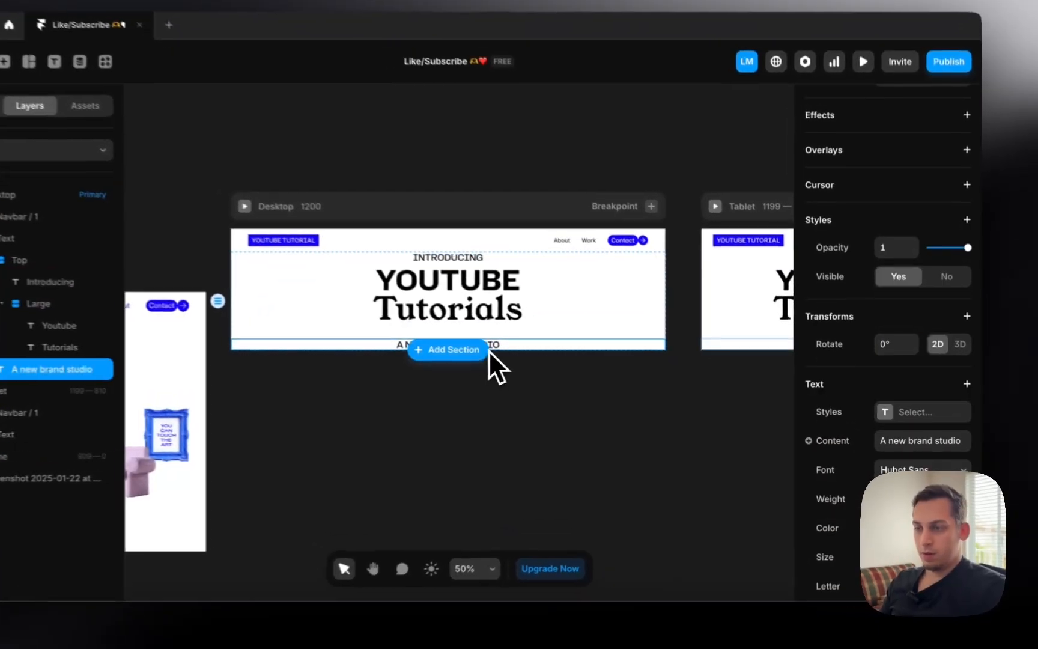
{"action": "left_click", "coordinate": [528, 301]}
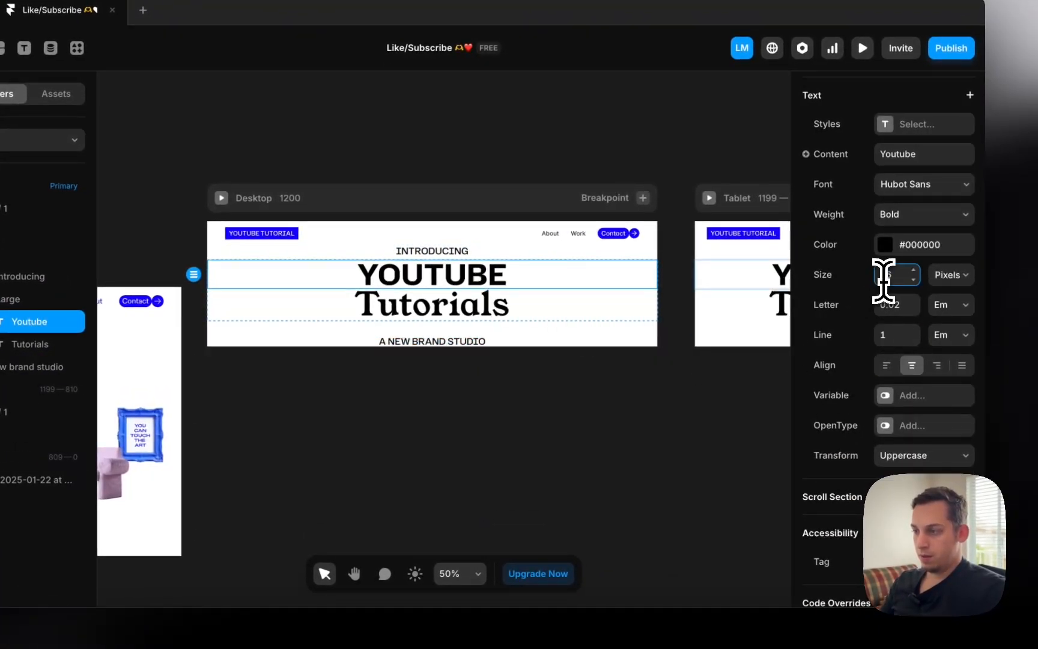
{"action": "key", "text": "Return"}
{"action": "left_click", "coordinate": [575, 475]}
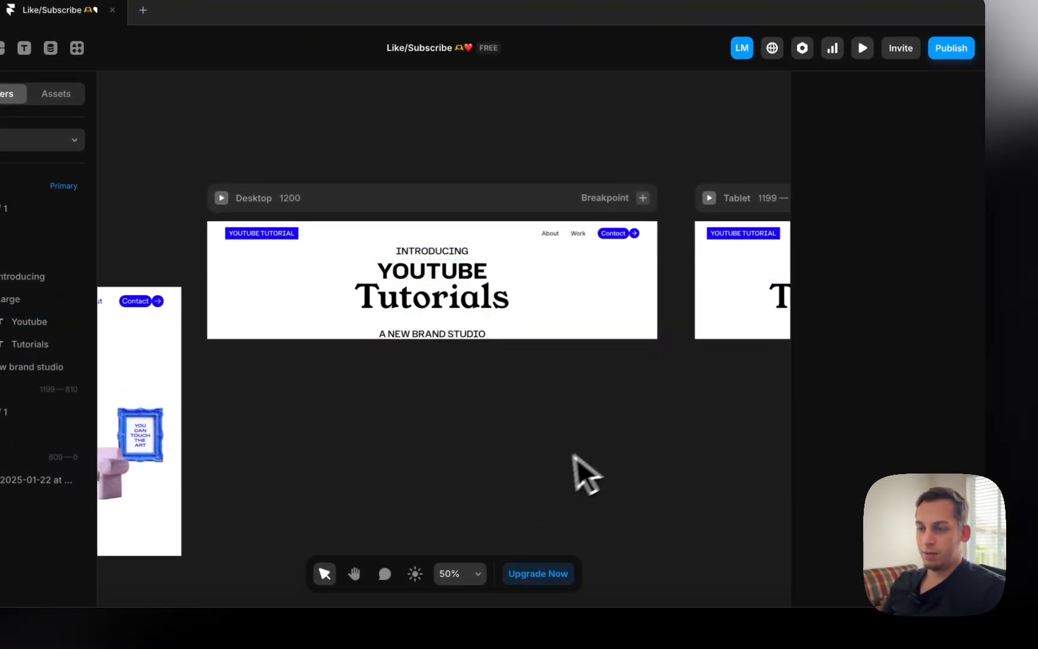
{"action": "scroll", "coordinate": [515, 297], "scroll_direction": "left", "scroll_amount": 4}
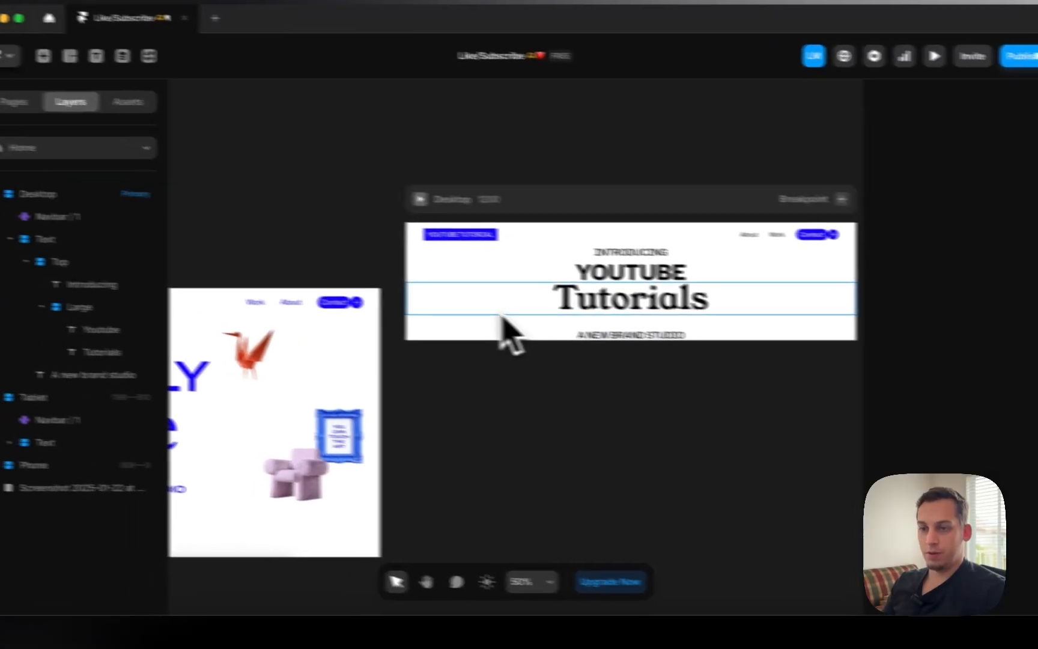
Wrap the Desktop page's Text stack in a new stack and name it Hero
{"action": "left_click", "coordinate": [118, 251]}
{"action": "left_click", "coordinate": [104, 227]}
{"action": "left_click", "coordinate": [137, 230]}
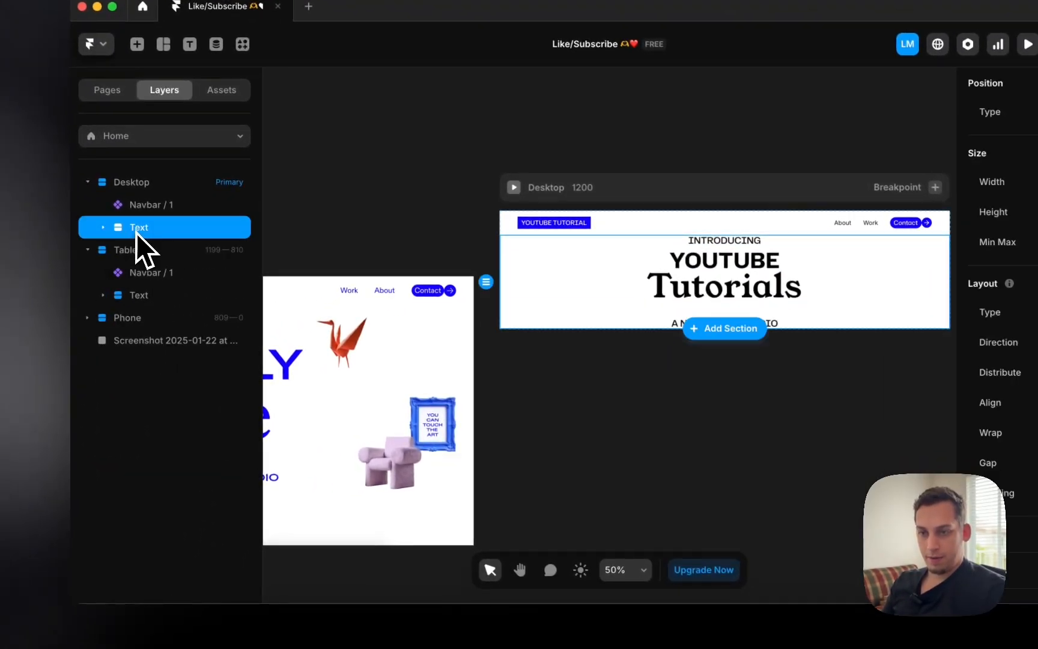
{"action": "right_click", "coordinate": [146, 232]}
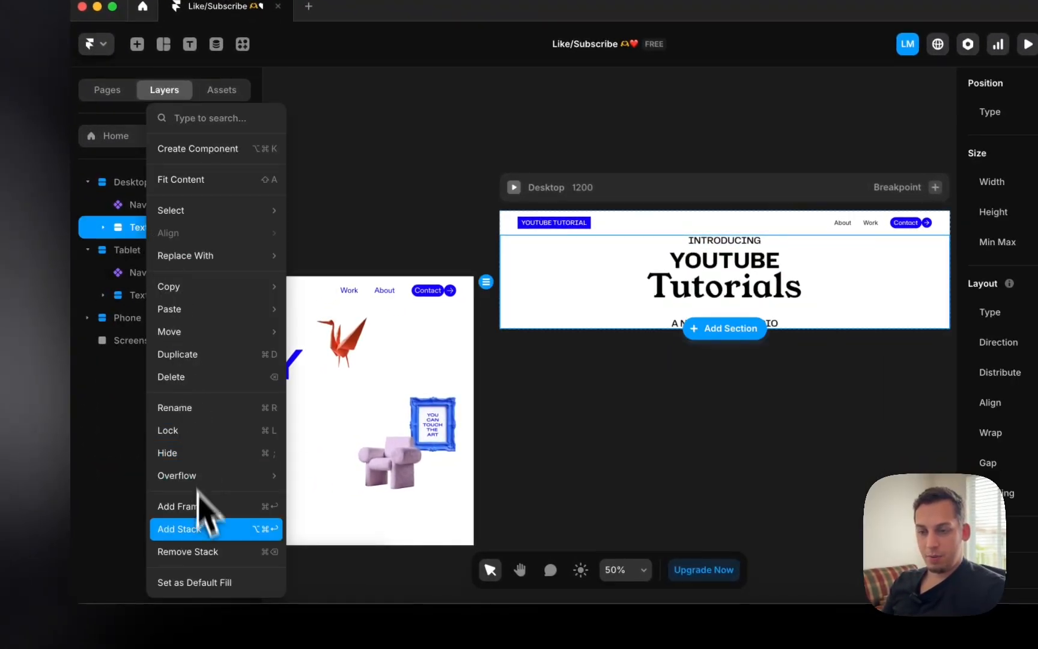
{"action": "left_click", "coordinate": [180, 529]}
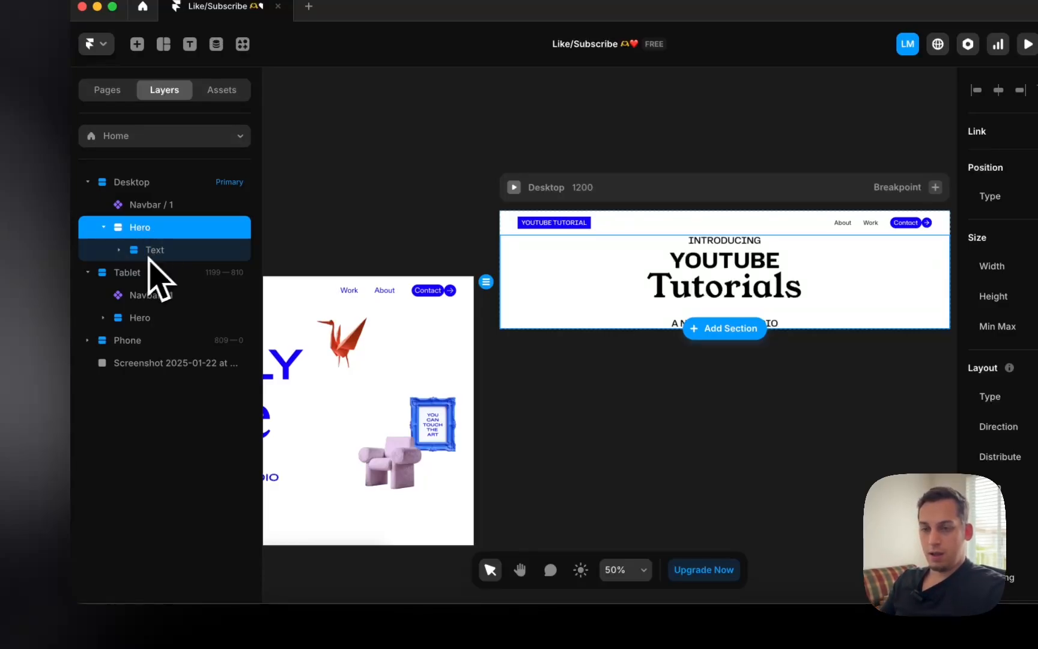
Give the Hero stack a fixed maximum width of 1200
{"action": "left_click", "coordinate": [119, 250]}
{"action": "left_click", "coordinate": [119, 250]}
{"action": "left_click", "coordinate": [128, 248]}
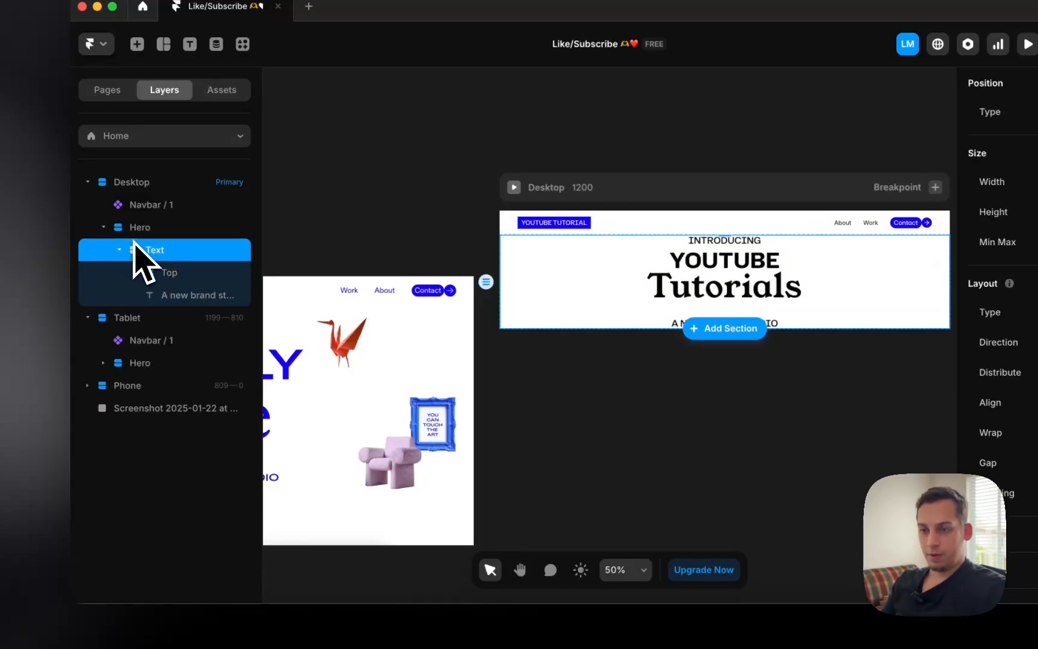
{"action": "left_click", "coordinate": [105, 228]}
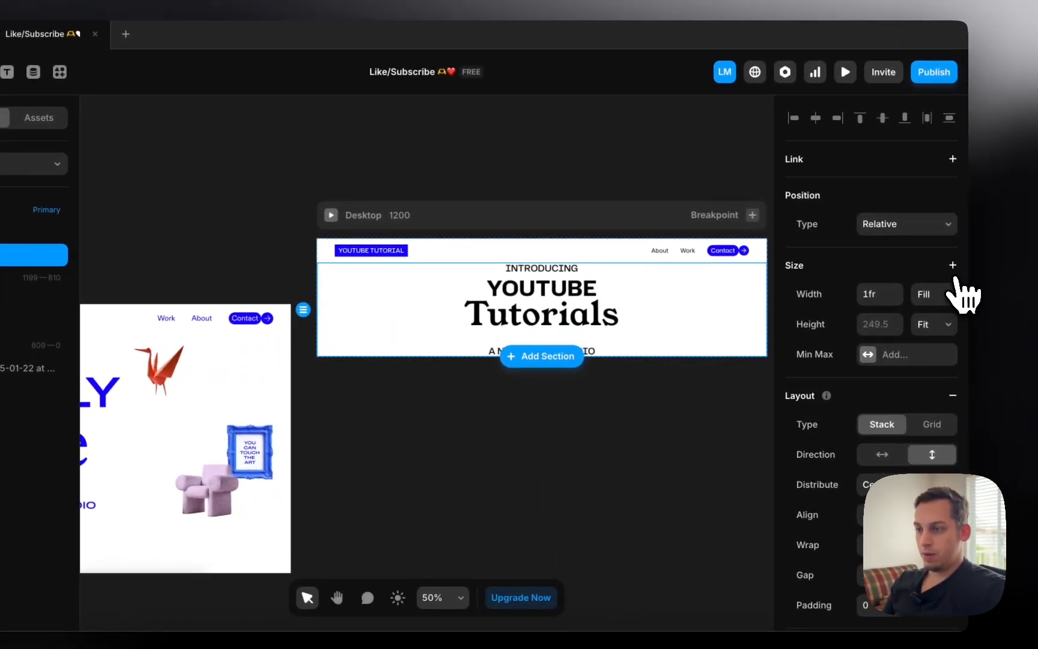
{"action": "left_click", "coordinate": [976, 264]}
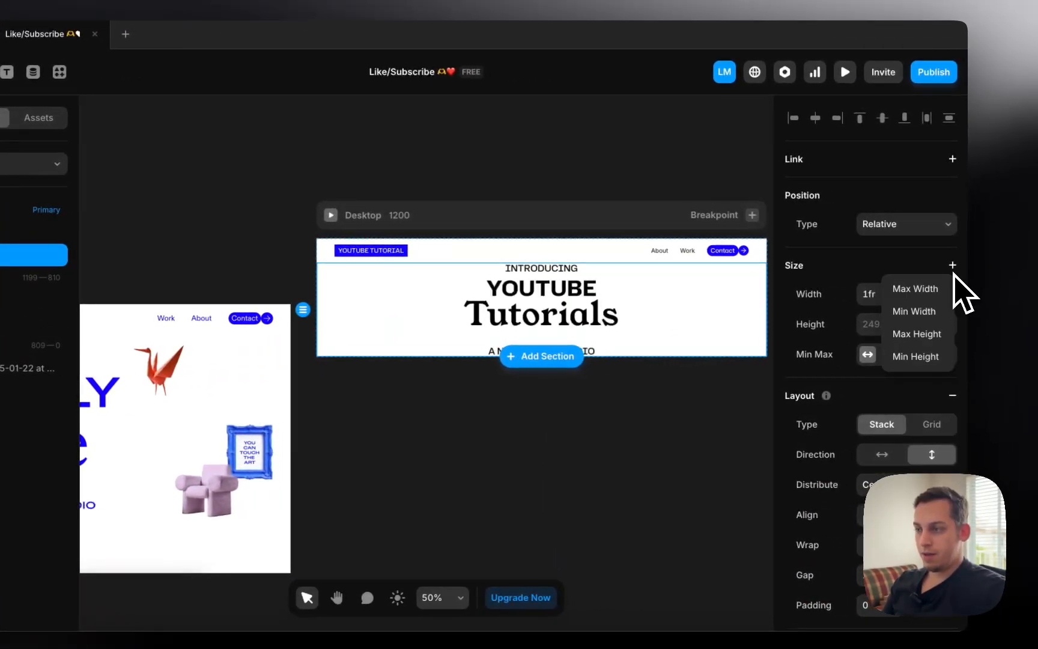
{"action": "left_click", "coordinate": [915, 289]}
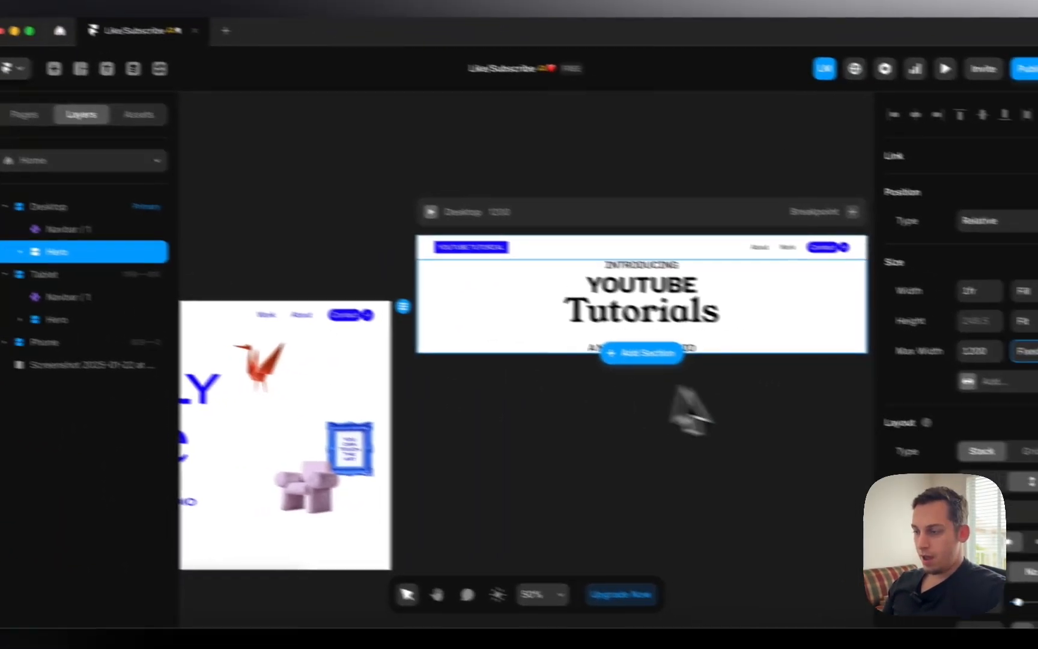
Set the Hero stack's padding to 120 on all sides
{"action": "scroll", "coordinate": [892, 461], "scroll_direction": "down", "scroll_amount": 4}
{"action": "scroll", "coordinate": [907, 456], "scroll_direction": "down", "scroll_amount": 2}
{"action": "left_click", "coordinate": [898, 448]}
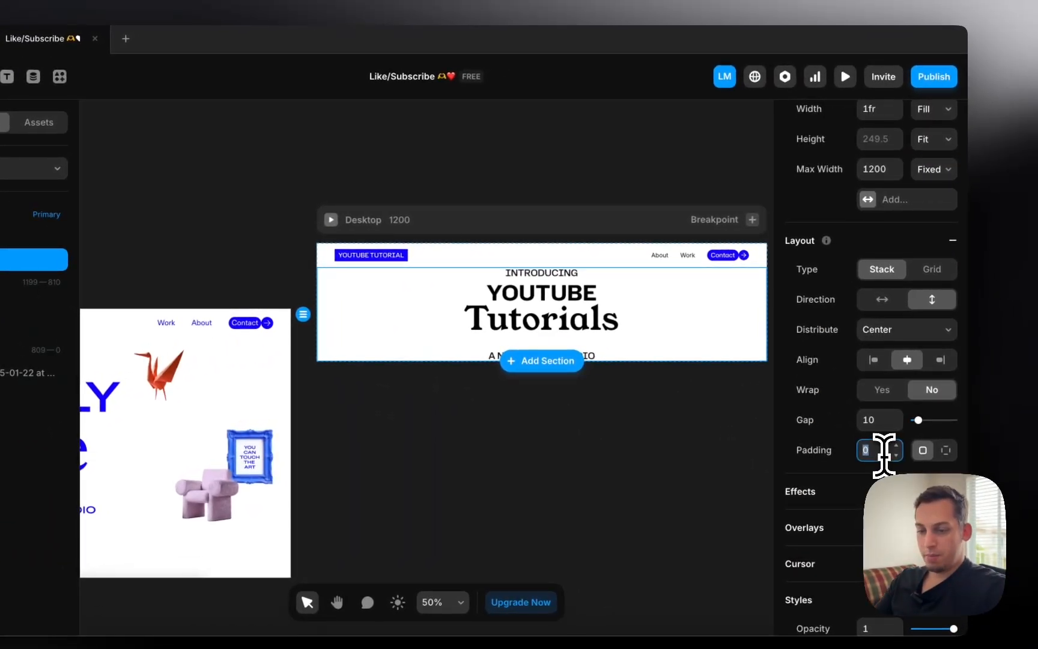
{"action": "type", "text": "120"}
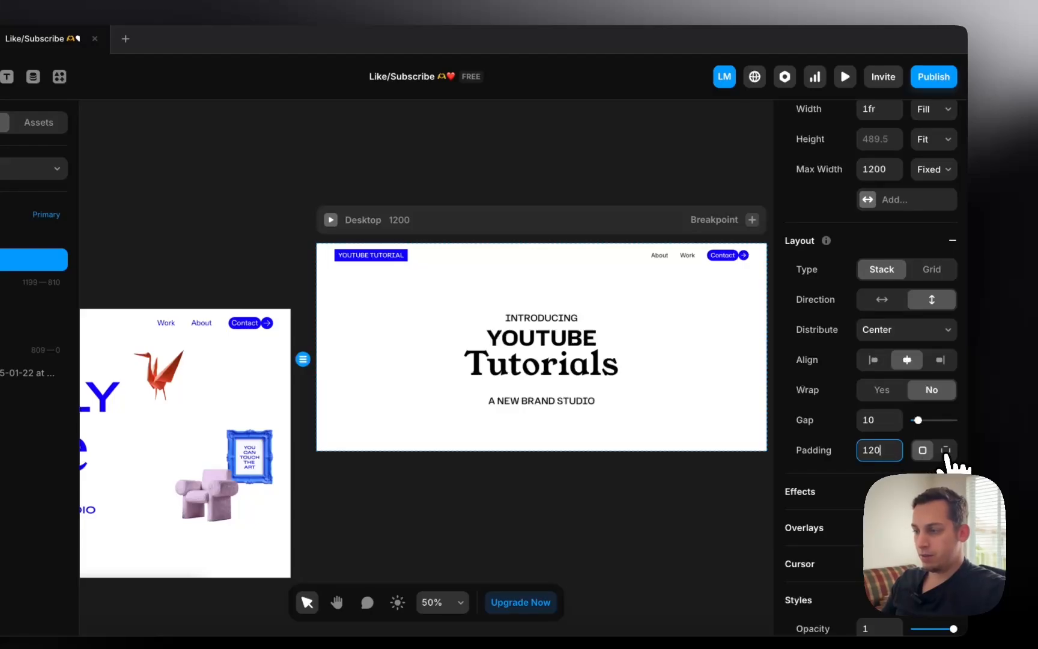
Switch the Hero stack to individual padding per side and set its left and right padding to 60
{"action": "left_click", "coordinate": [944, 454]}
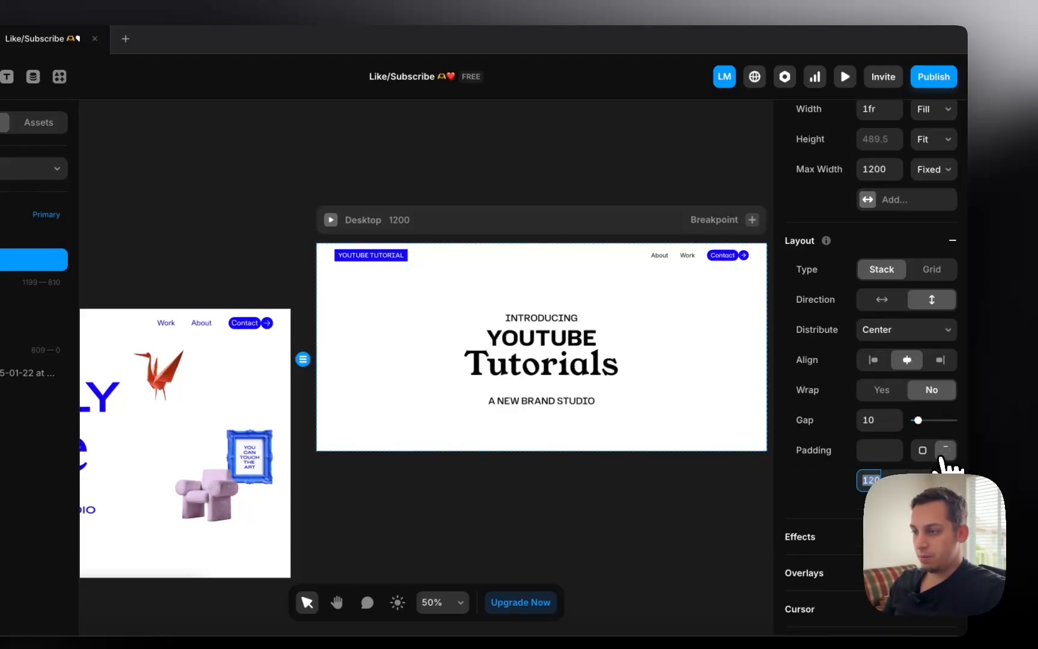
{"action": "type", "text": "60"}
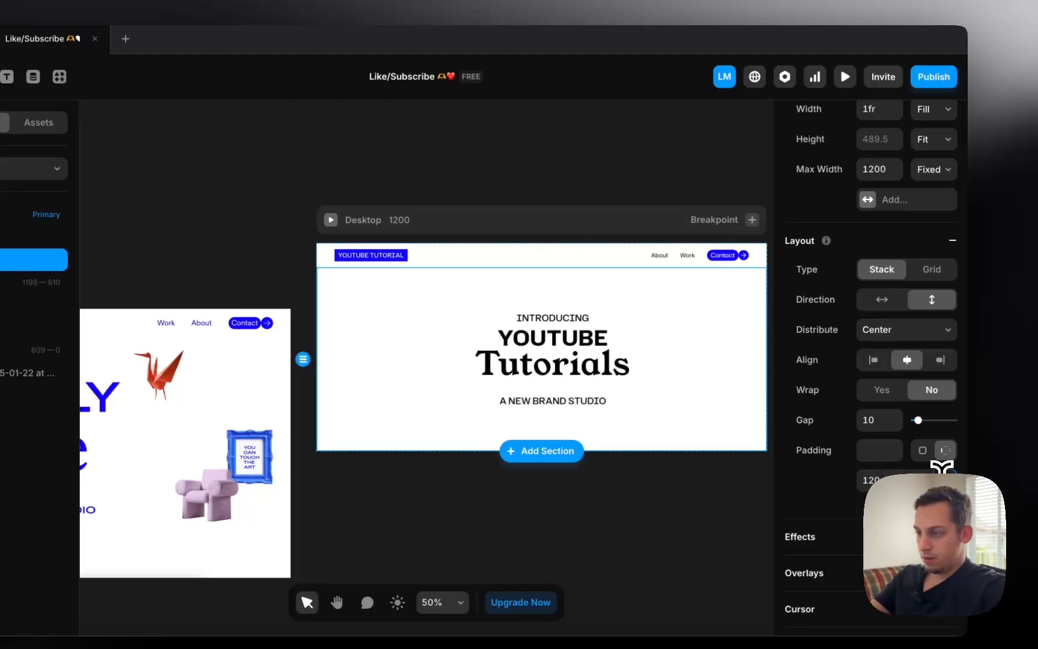
{"action": "key", "text": "shift+Down"}
{"action": "key", "text": "shift+Down"}
{"action": "key", "text": "shift+Down"}
{"action": "key", "text": "shift+Down"}
{"action": "key", "text": "shift+Down"}
{"action": "key", "text": "shift+Down"}
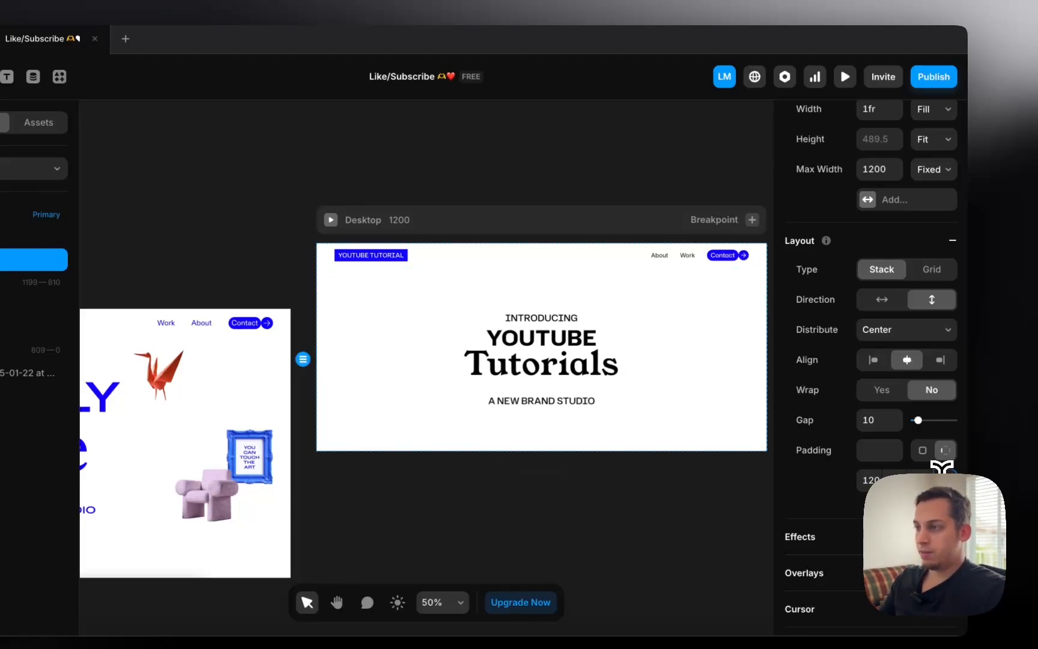
{"action": "left_click", "coordinate": [535, 158]}
{"action": "scroll", "coordinate": [546, 180], "scroll_direction": "up", "scroll_amount": 3}
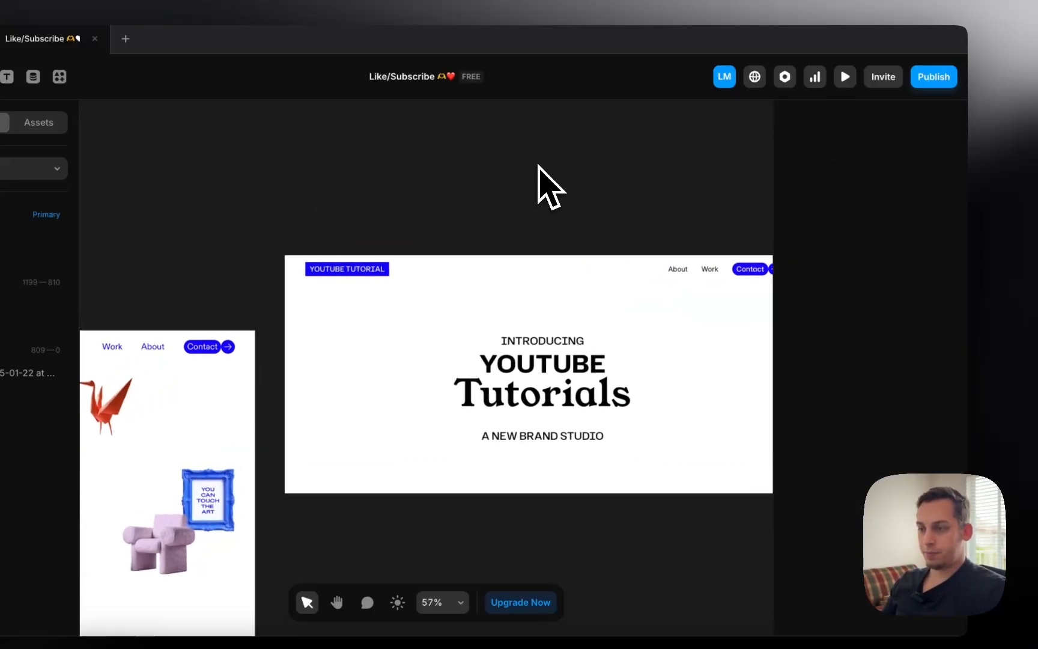
Recolour the four hero texts together with the blue #1404FC sampled from the navbar's logo background
{"action": "scroll", "coordinate": [541, 171], "scroll_direction": "down", "scroll_amount": 5}
{"action": "scroll", "coordinate": [552, 202], "scroll_direction": "left", "scroll_amount": 3}
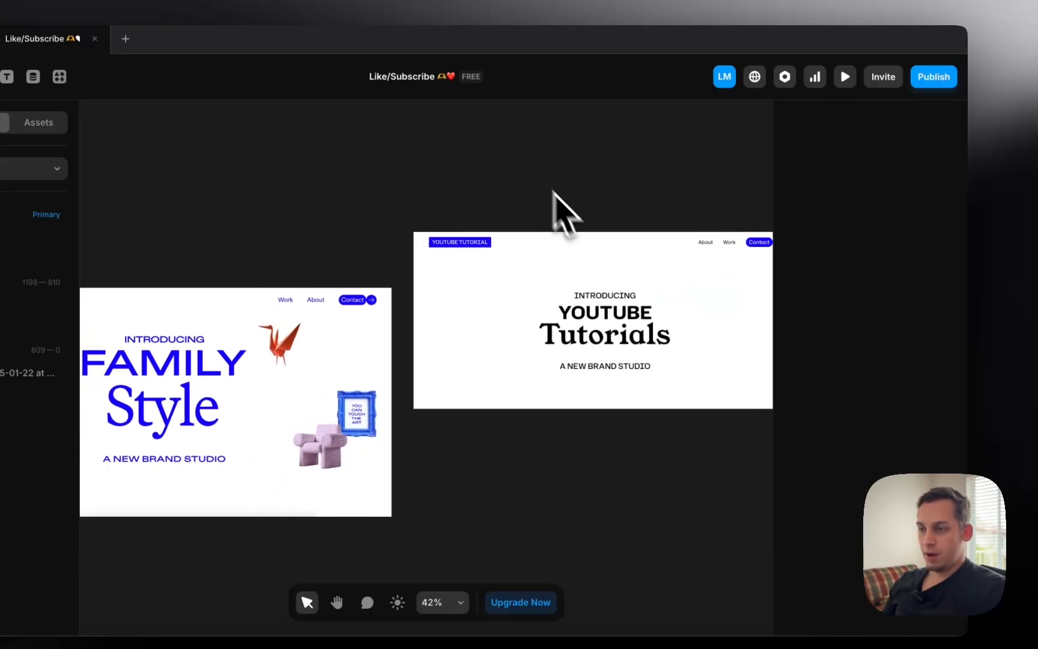
{"action": "left_click", "coordinate": [592, 308]}
{"action": "left_click", "coordinate": [594, 298], "text": "shift"}
{"action": "left_click", "coordinate": [602, 365], "text": "shift"}
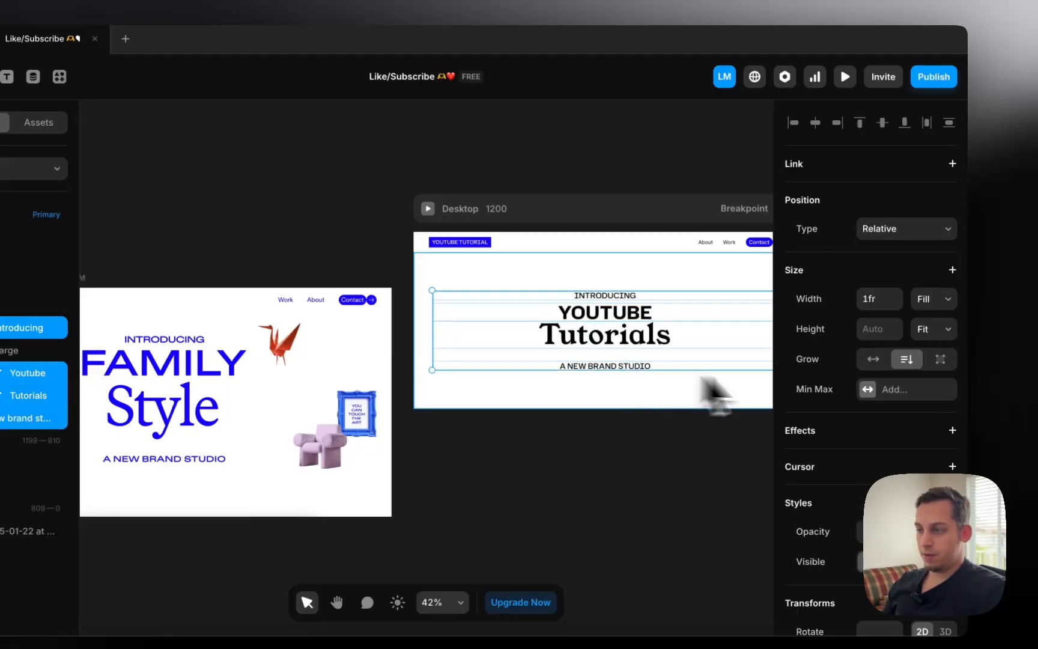
{"action": "scroll", "coordinate": [835, 390], "scroll_direction": "down", "scroll_amount": 8}
{"action": "left_click", "coordinate": [867, 254]}
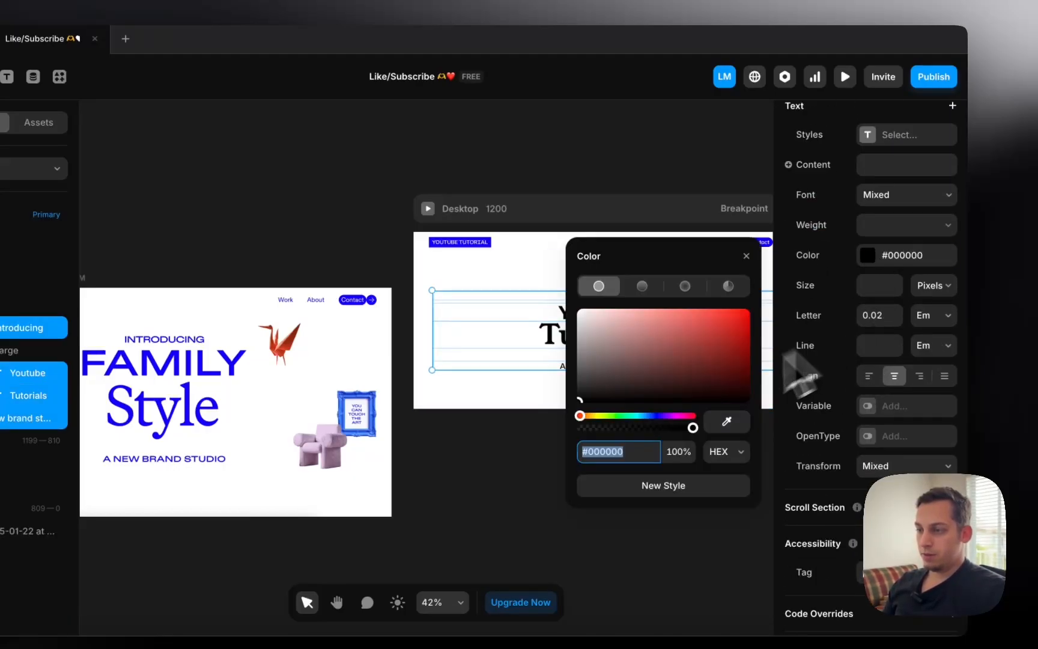
{"action": "left_click", "coordinate": [716, 426]}
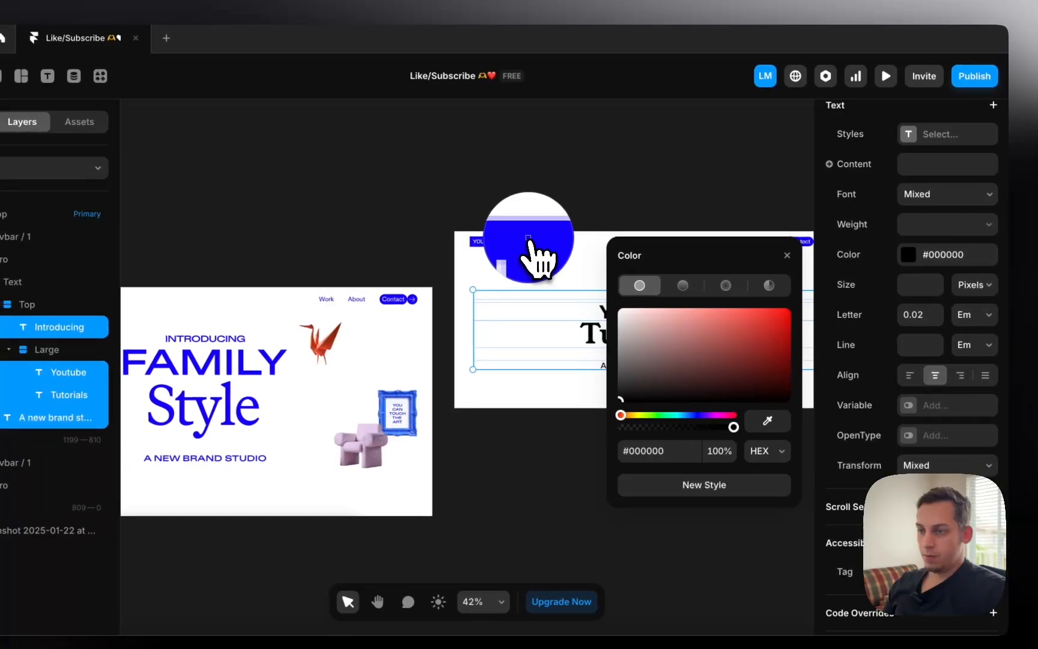
{"action": "left_click", "coordinate": [488, 240]}
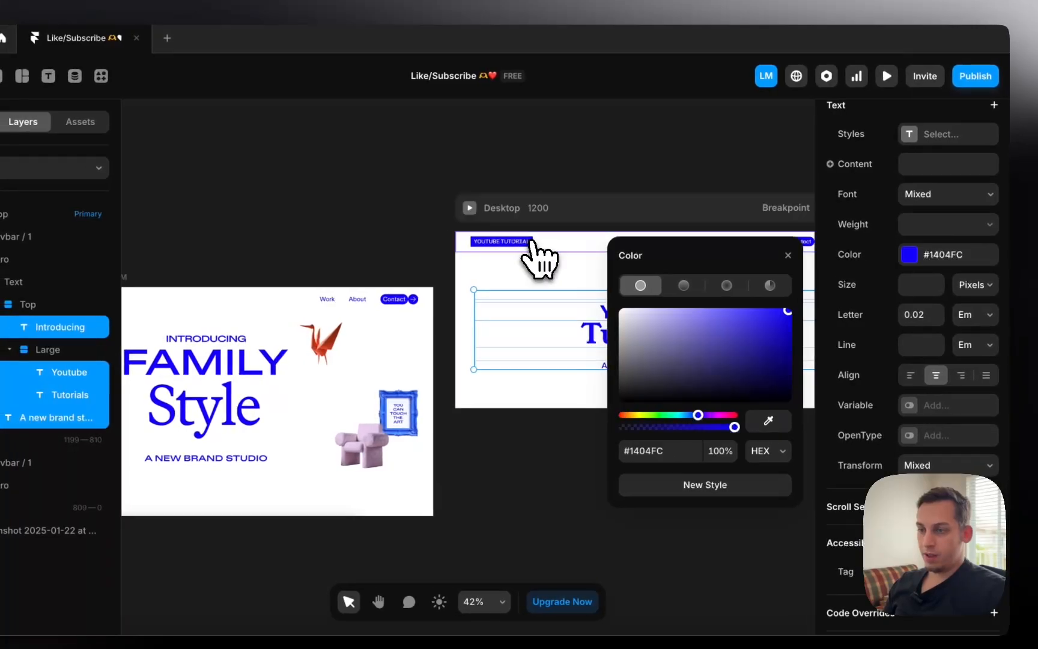
Save the texts' blue as a new color style named Blue
{"action": "left_click", "coordinate": [706, 487]}
{"action": "type", "text": "Blue"}
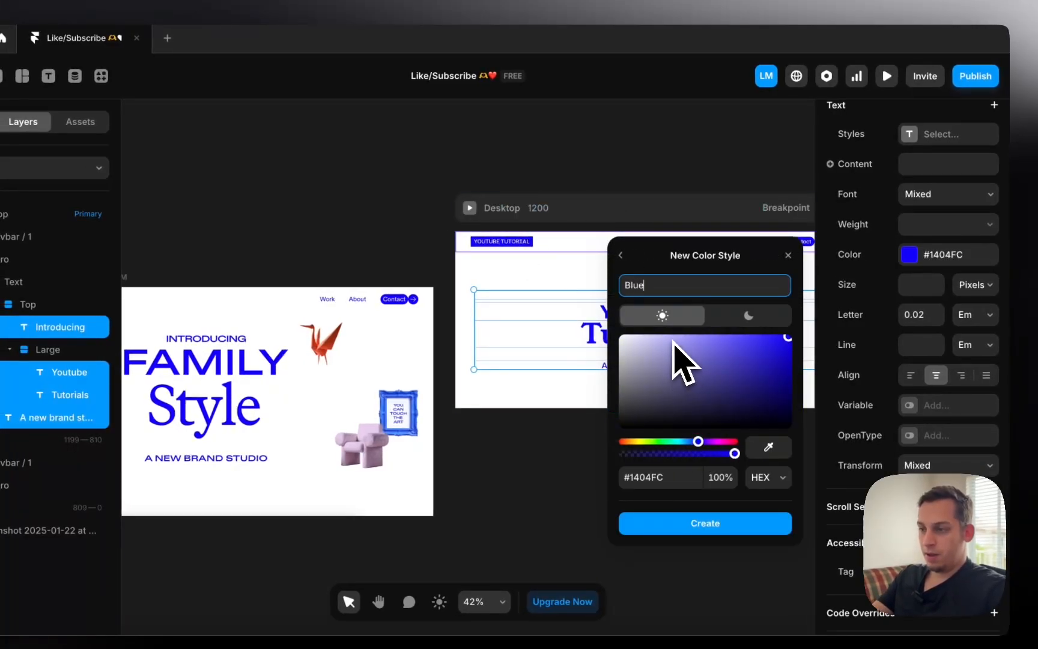
{"action": "key", "text": "Return"}
{"action": "left_click", "coordinate": [631, 162]}
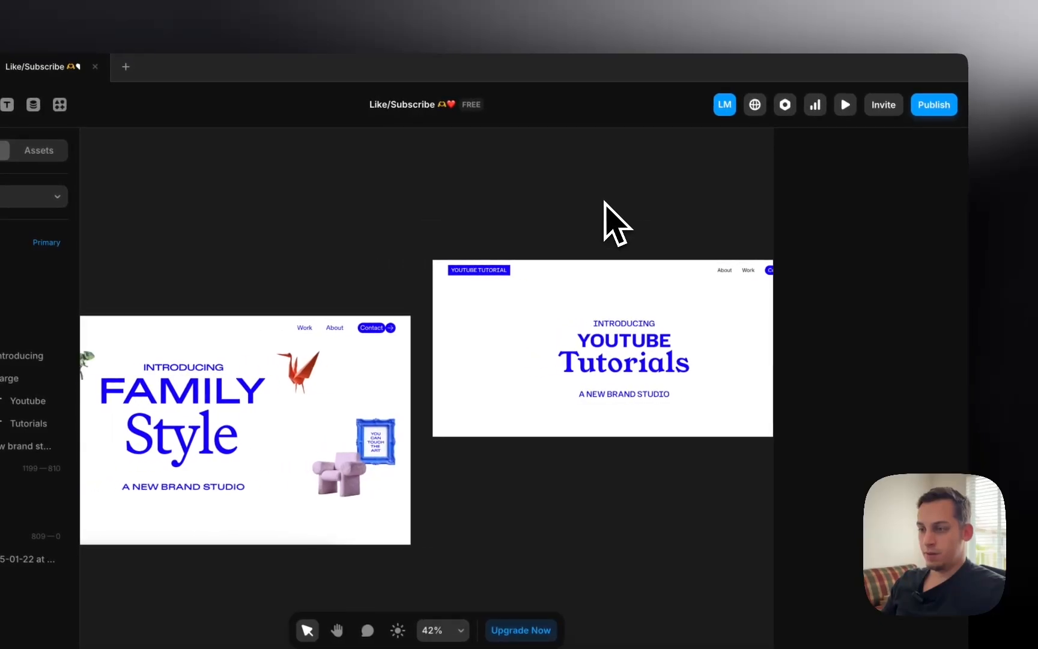
{"action": "scroll", "coordinate": [604, 203], "scroll_direction": "left", "scroll_amount": 1}
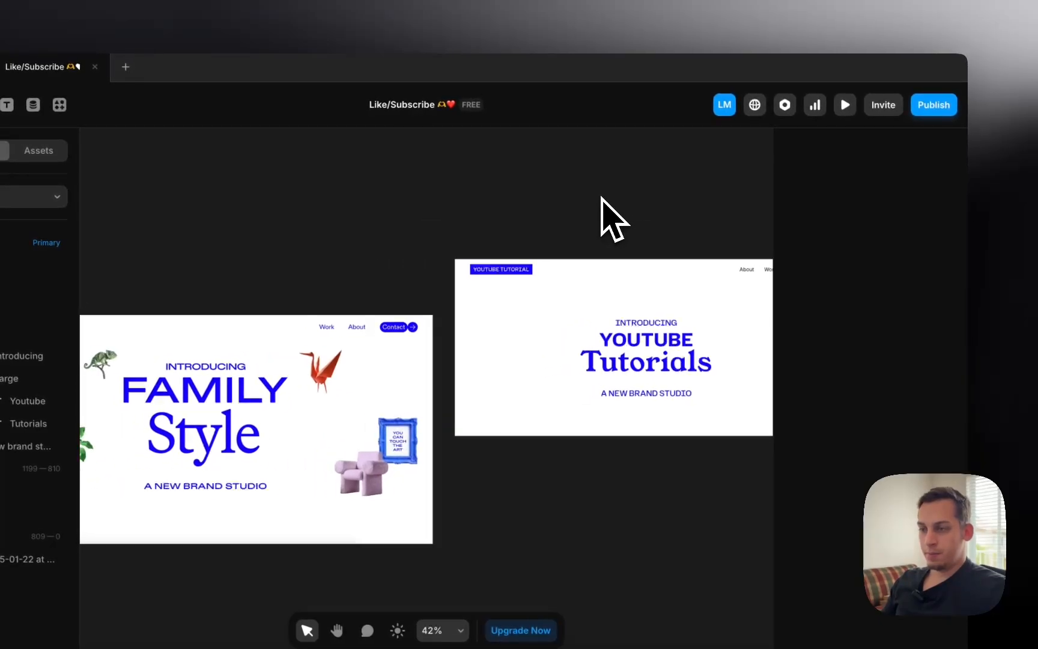
Reduce the font size of the Youtube text a little further and compare it with the reference design
{"action": "left_click", "coordinate": [669, 353]}
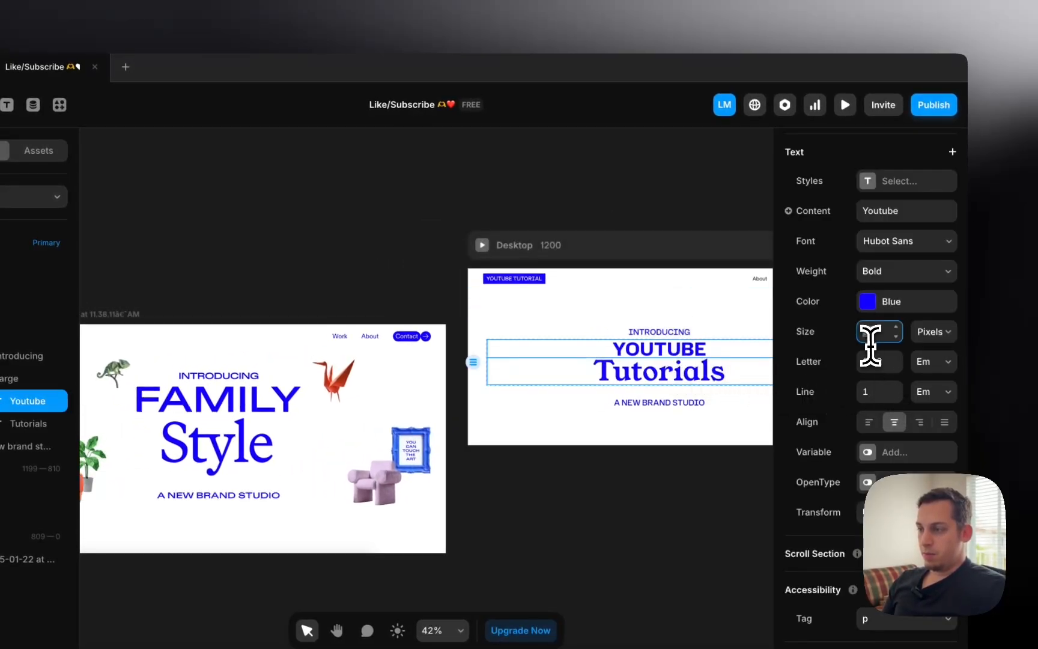
{"action": "key", "text": "shift+Down"}
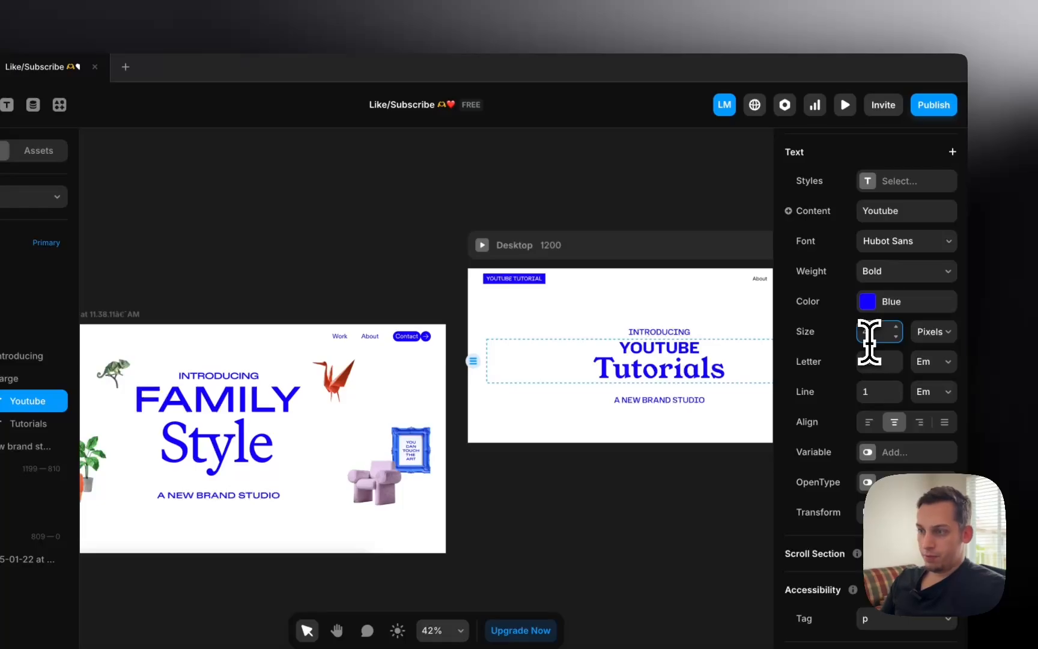
{"action": "left_click", "coordinate": [586, 213]}
{"action": "scroll", "coordinate": [607, 240], "scroll_direction": "right", "scroll_amount": 2}
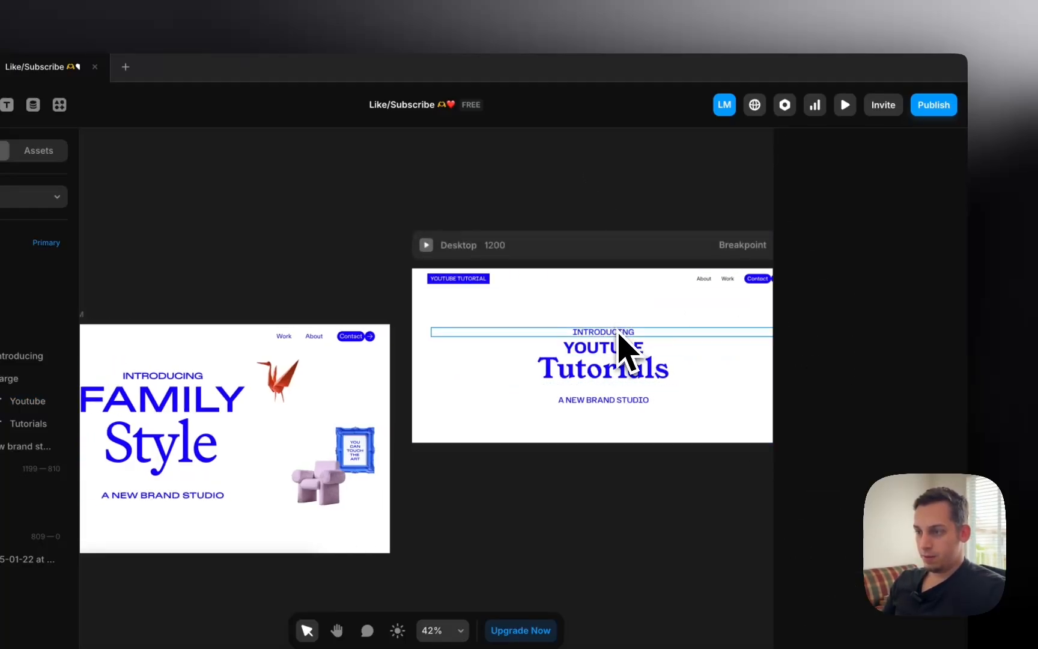
{"action": "scroll", "coordinate": [600, 228], "scroll_direction": "left", "scroll_amount": 2}
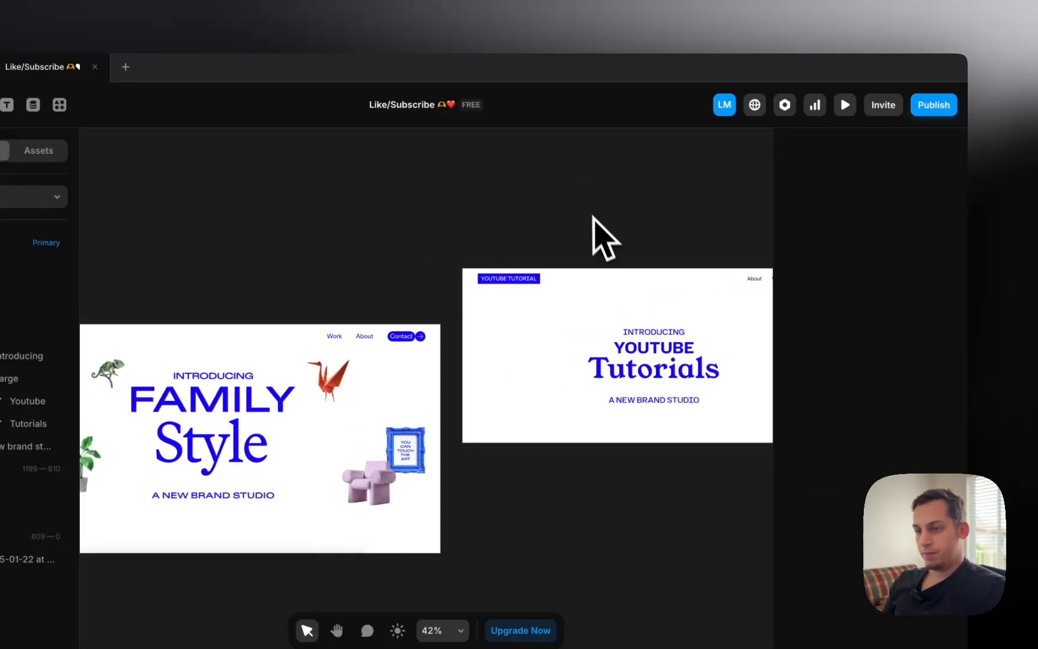
Reduce the font size of the Introducing text and set the A new brand studio text to 16 pixels
{"action": "left_click", "coordinate": [663, 334]}
{"action": "key", "text": "shift+Down"}
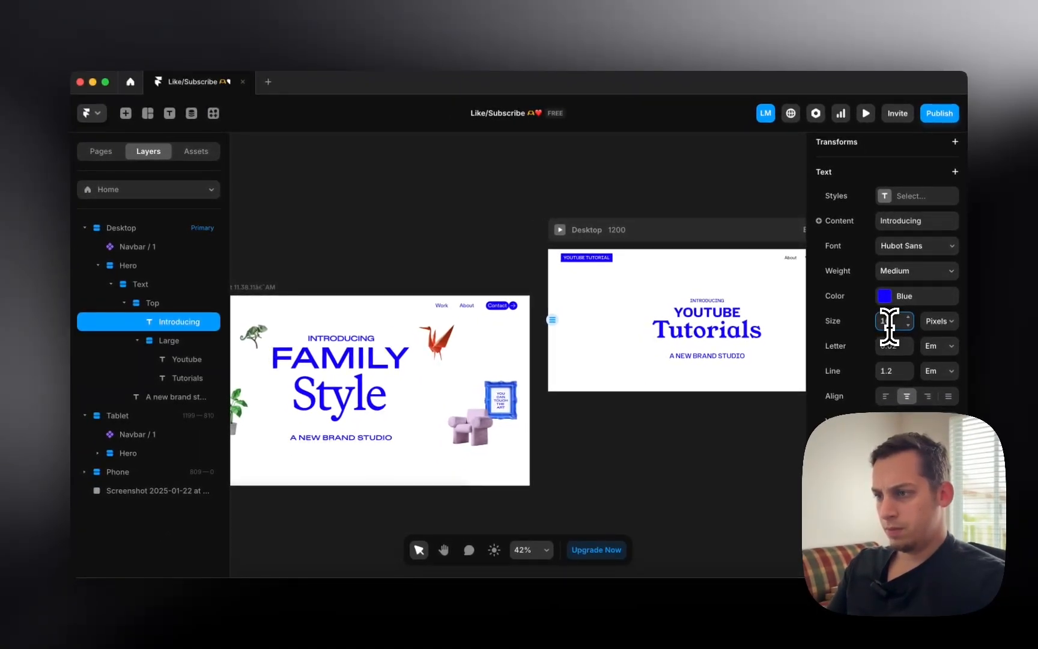
{"action": "left_click", "coordinate": [707, 356]}
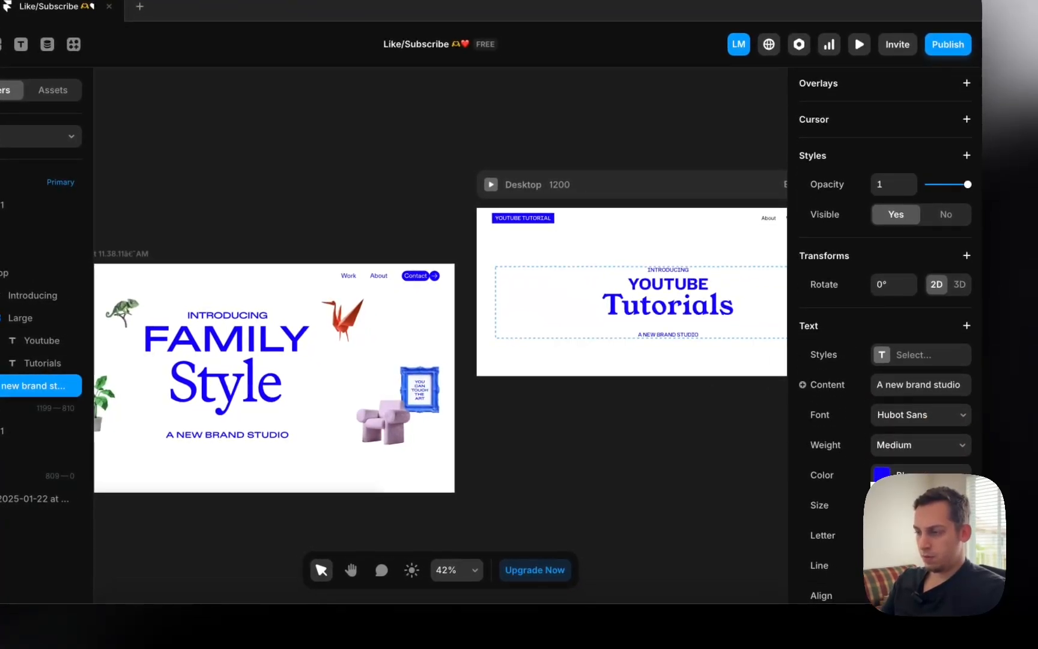
{"action": "left_click", "coordinate": [644, 484]}
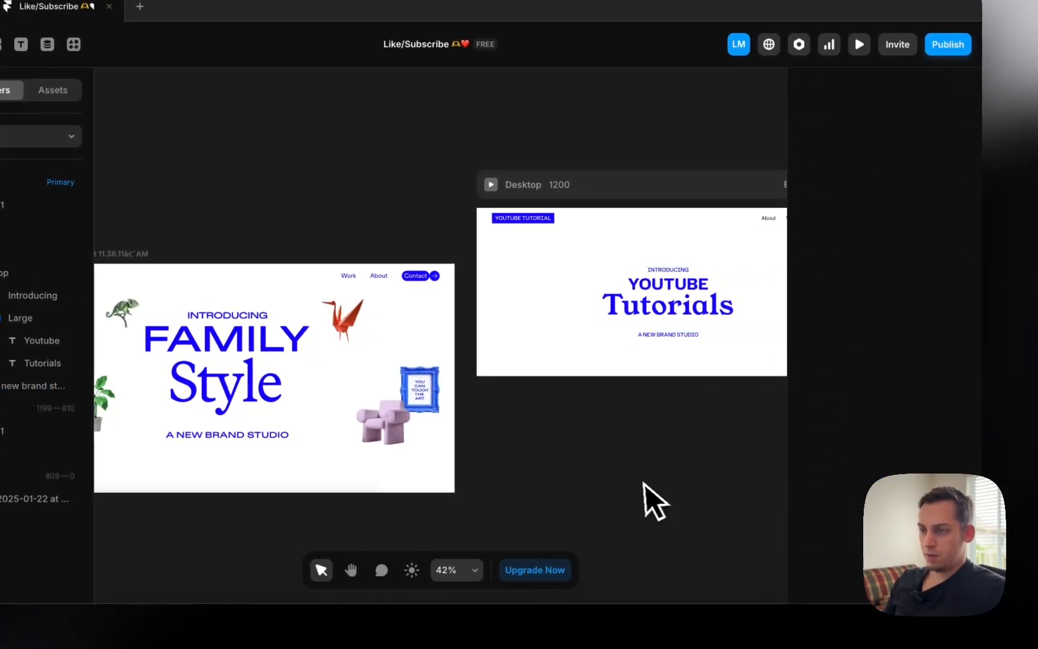
{"action": "left_click", "coordinate": [669, 326]}
{"action": "scroll", "coordinate": [629, 321], "scroll_direction": "right", "scroll_amount": 2}
{"action": "left_click", "coordinate": [461, 421]}
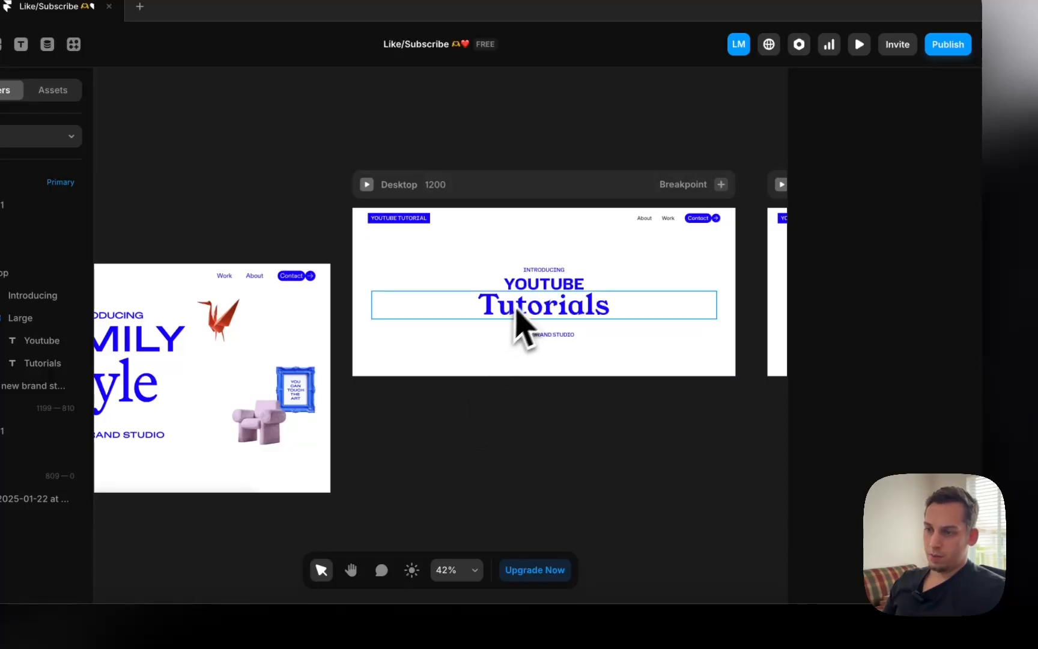
Change the wording of the bottom hero text to A new LIFESTYLE
{"action": "left_click", "coordinate": [530, 286]}
{"action": "scroll", "coordinate": [528, 304], "scroll_direction": "down", "scroll_amount": 1}
{"action": "left_click", "coordinate": [551, 313]}
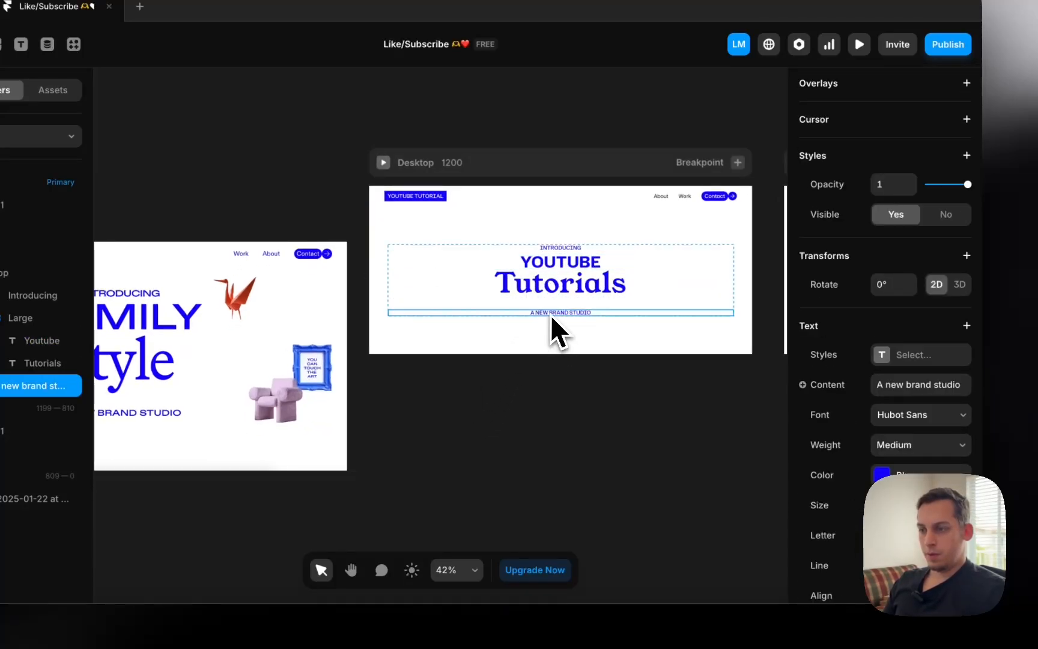
{"action": "double_click", "coordinate": [551, 314]}
{"action": "scroll", "coordinate": [556, 320], "scroll_direction": "left", "scroll_amount": 1}
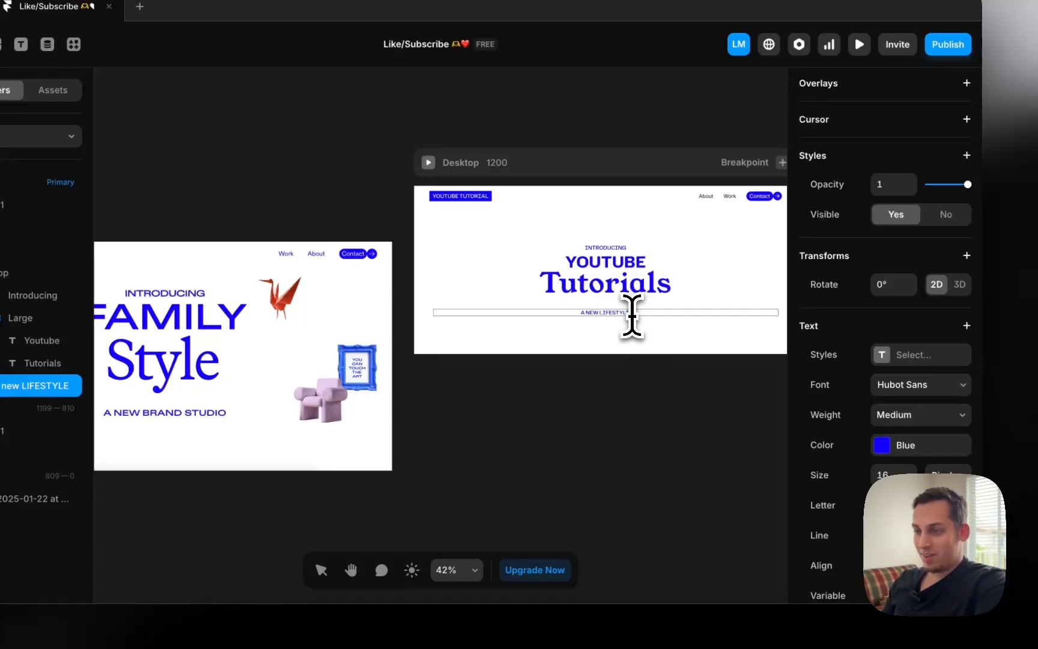
{"action": "key", "text": "Escape"}
{"action": "left_click", "coordinate": [571, 418]}
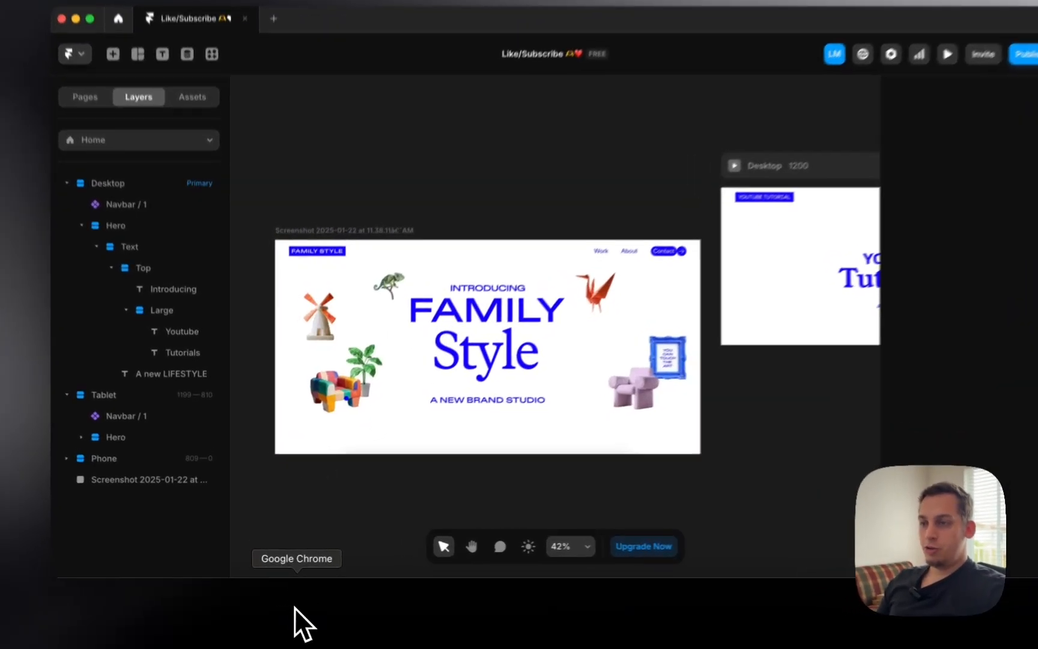
Switch to Google Chrome, close the developer tools on the Family Style site and open the Midjourney Explore page
{"action": "left_click", "coordinate": [279, 609]}
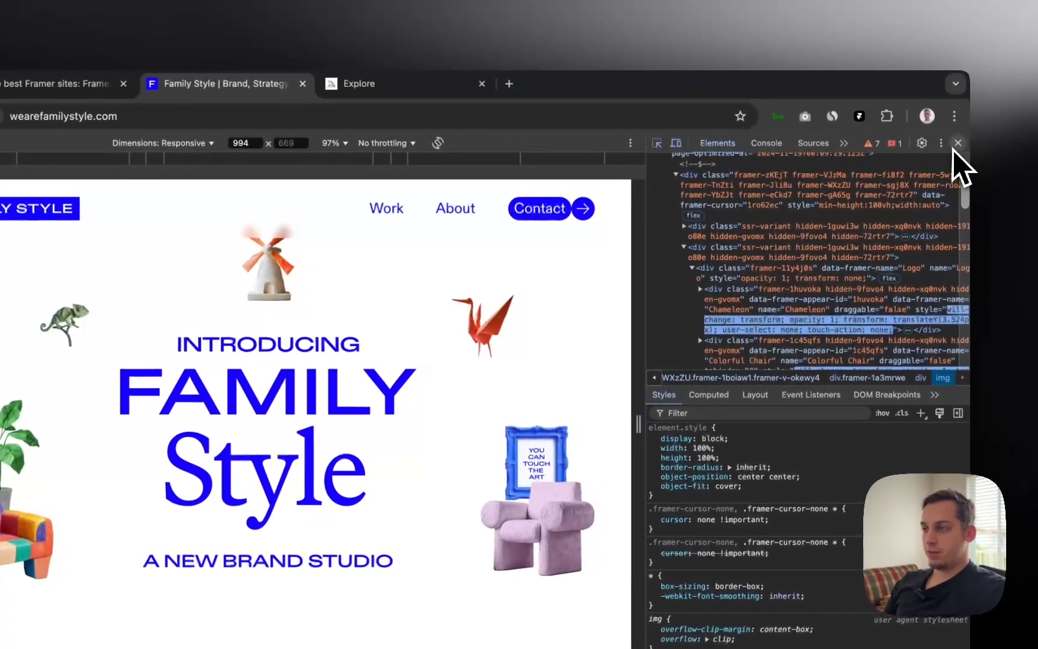
{"action": "left_click", "coordinate": [978, 137]}
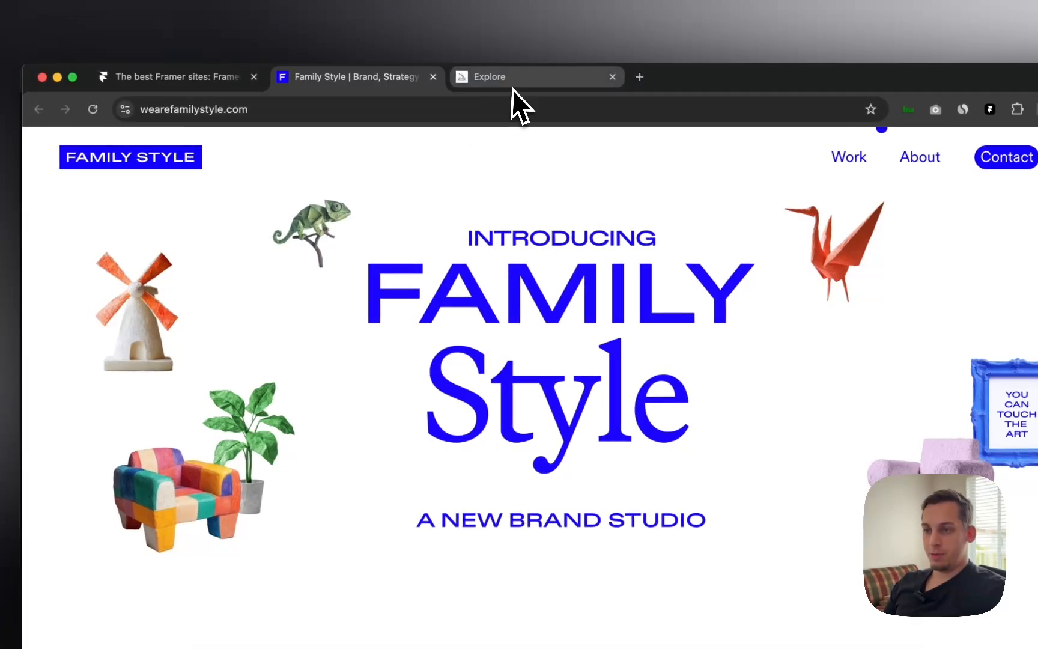
{"action": "left_click", "coordinate": [510, 82]}
Examine the images in Midjourney's Explore gallery as a possible source of hero section artwork
{"action": "scroll", "coordinate": [412, 452], "scroll_direction": "down", "scroll_amount": 10}
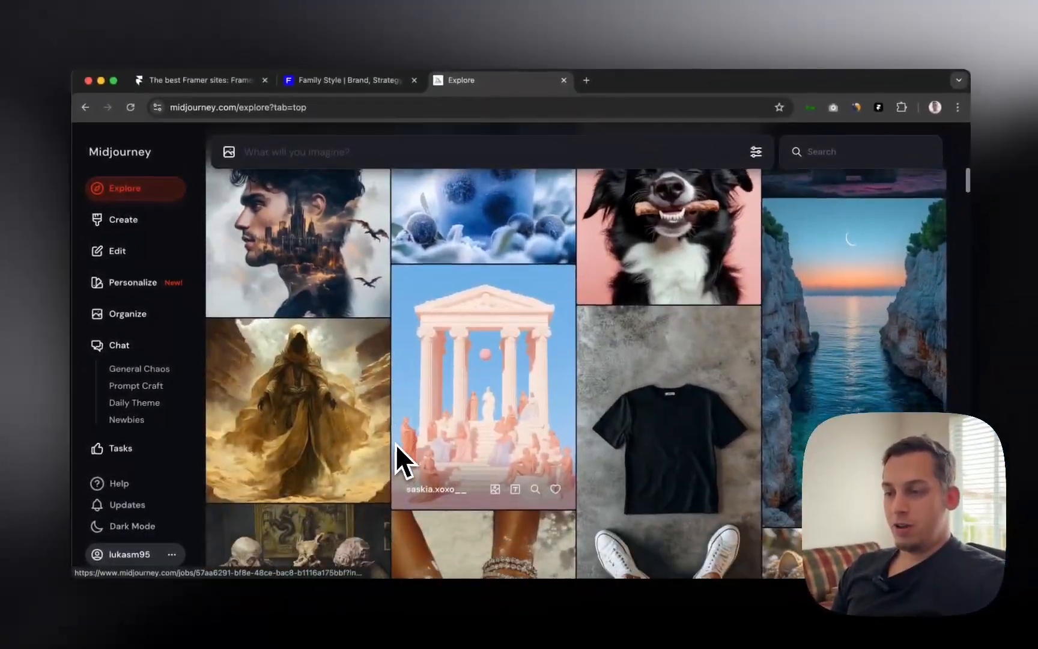
{"action": "scroll", "coordinate": [391, 448], "scroll_direction": "down", "scroll_amount": 10}
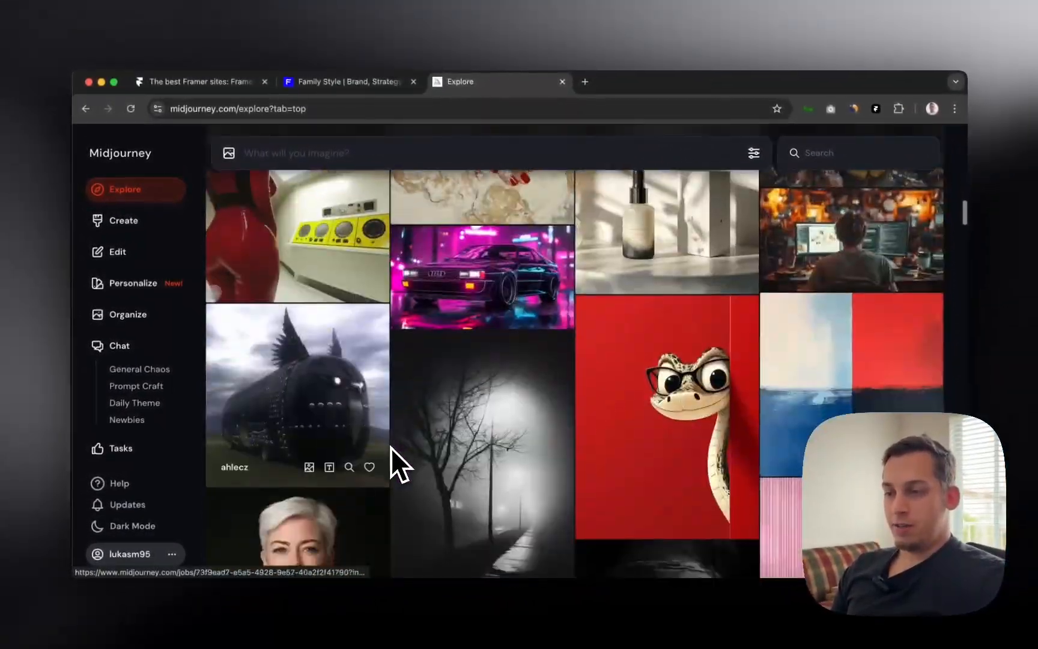
{"action": "scroll", "coordinate": [388, 451], "scroll_direction": "down", "scroll_amount": 15}
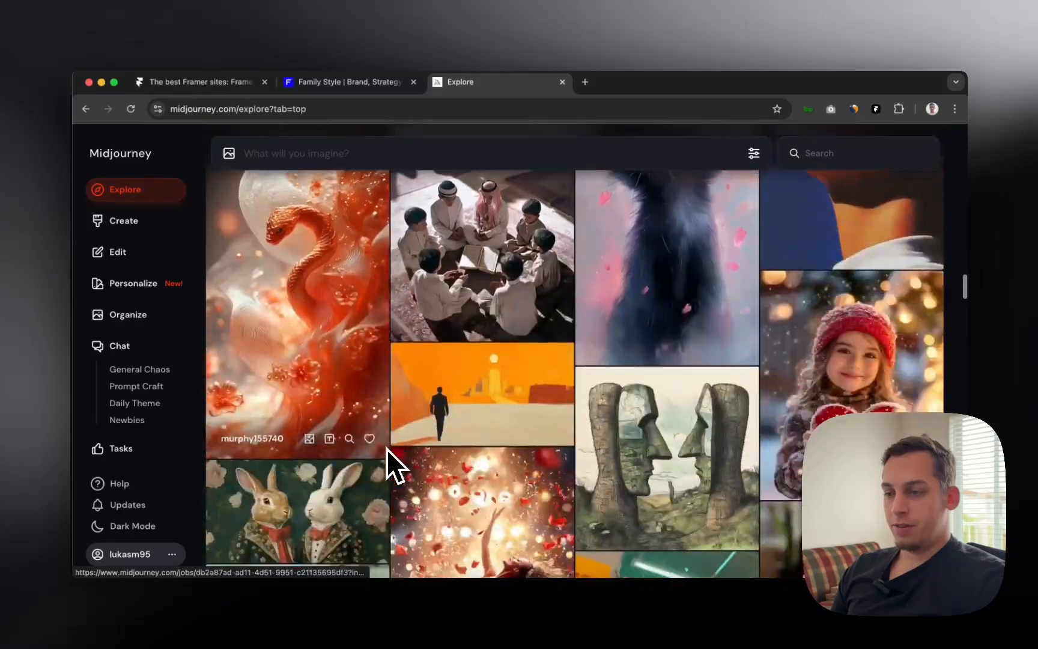
{"action": "scroll", "coordinate": [387, 449], "scroll_direction": "down", "scroll_amount": 15}
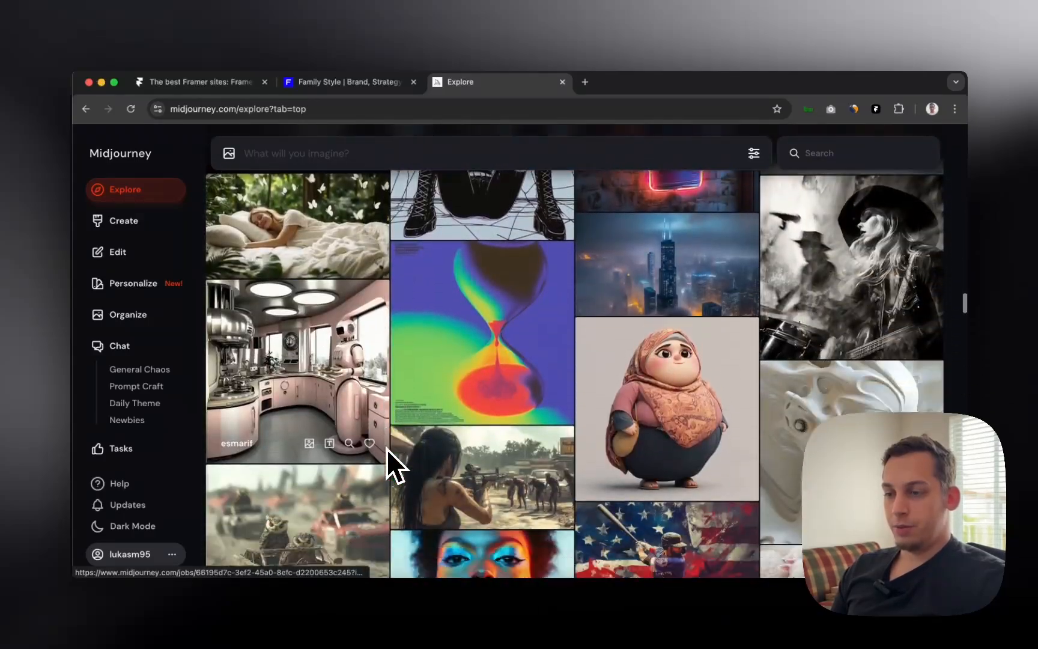
{"action": "scroll", "coordinate": [387, 449], "scroll_direction": "down", "scroll_amount": 15}
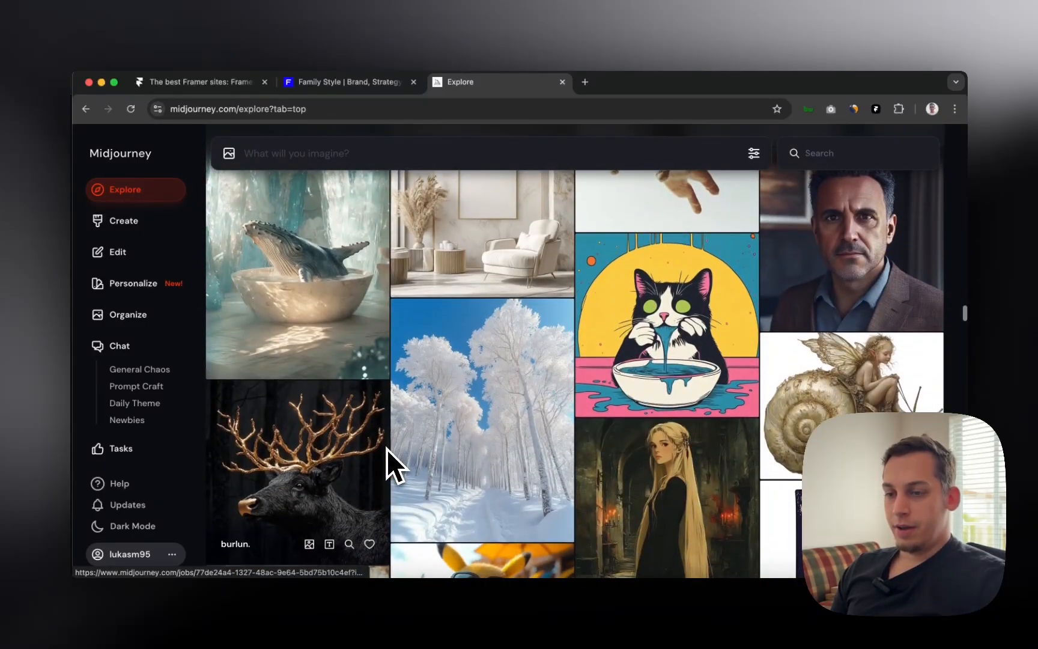
{"action": "scroll", "coordinate": [387, 449], "scroll_direction": "down", "scroll_amount": 10}
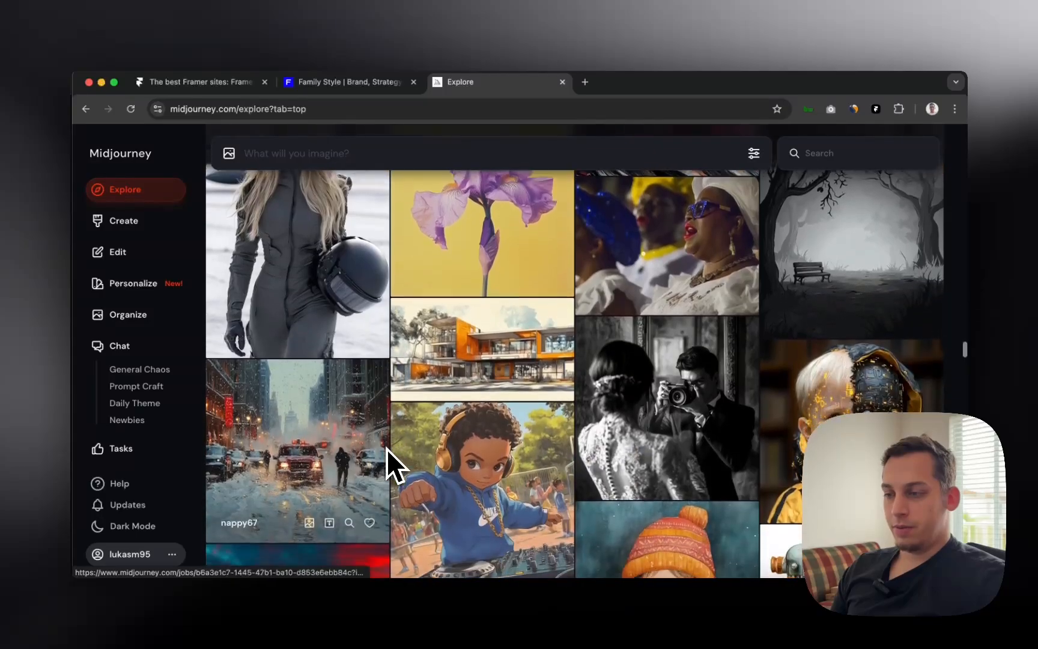
{"action": "scroll", "coordinate": [528, 398], "scroll_direction": "up", "scroll_amount": 3}
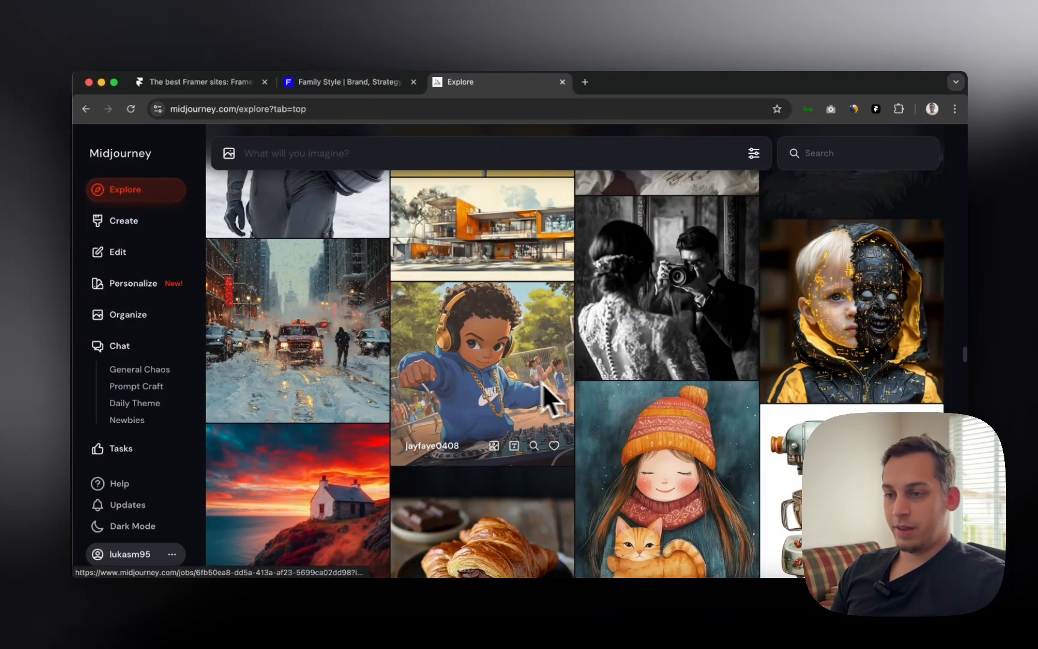
{"action": "scroll", "coordinate": [523, 399], "scroll_direction": "down", "scroll_amount": 5}
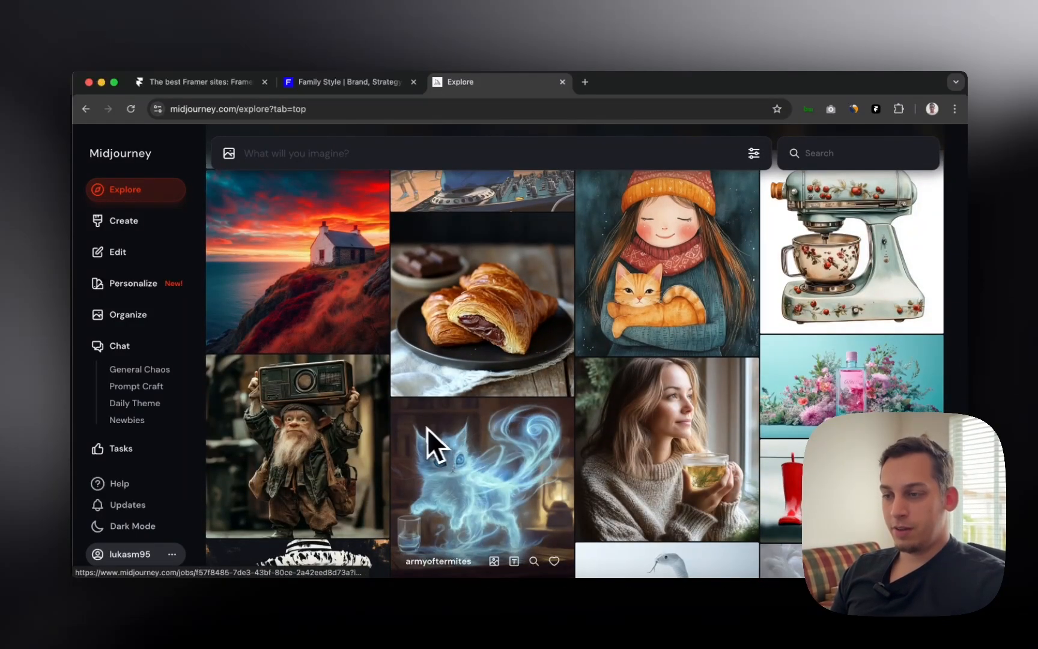
Examine more images in the Explore gallery, including an enlarged view of the illustrated tiger on a blue background
{"action": "scroll", "coordinate": [373, 427], "scroll_direction": "down", "scroll_amount": 10}
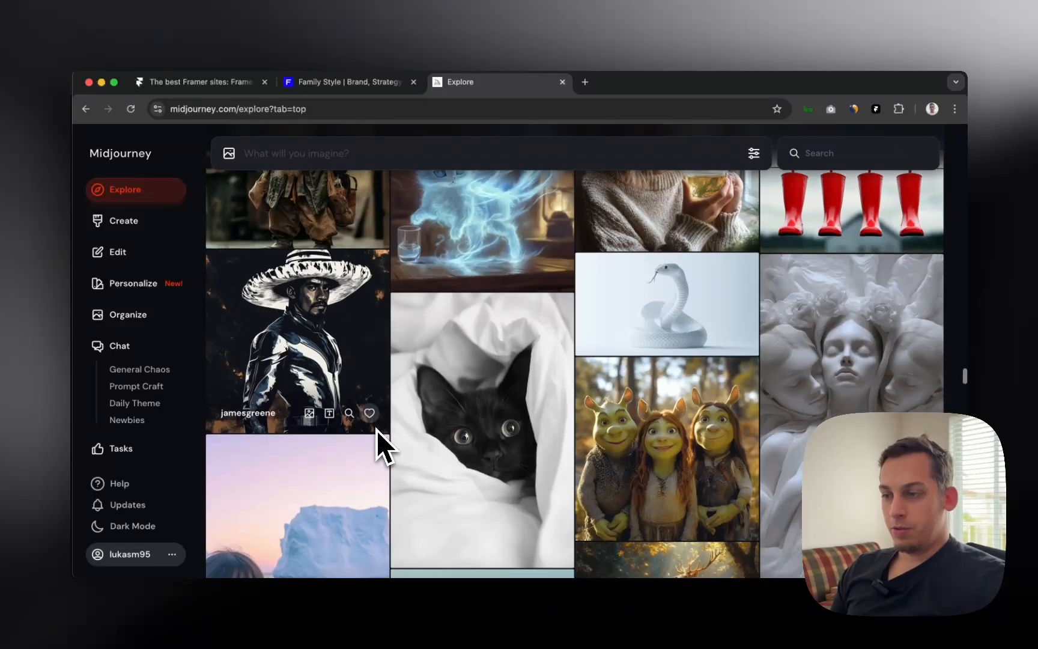
{"action": "scroll", "coordinate": [376, 430], "scroll_direction": "down", "scroll_amount": 5}
{"action": "scroll", "coordinate": [378, 430], "scroll_direction": "up", "scroll_amount": 20}
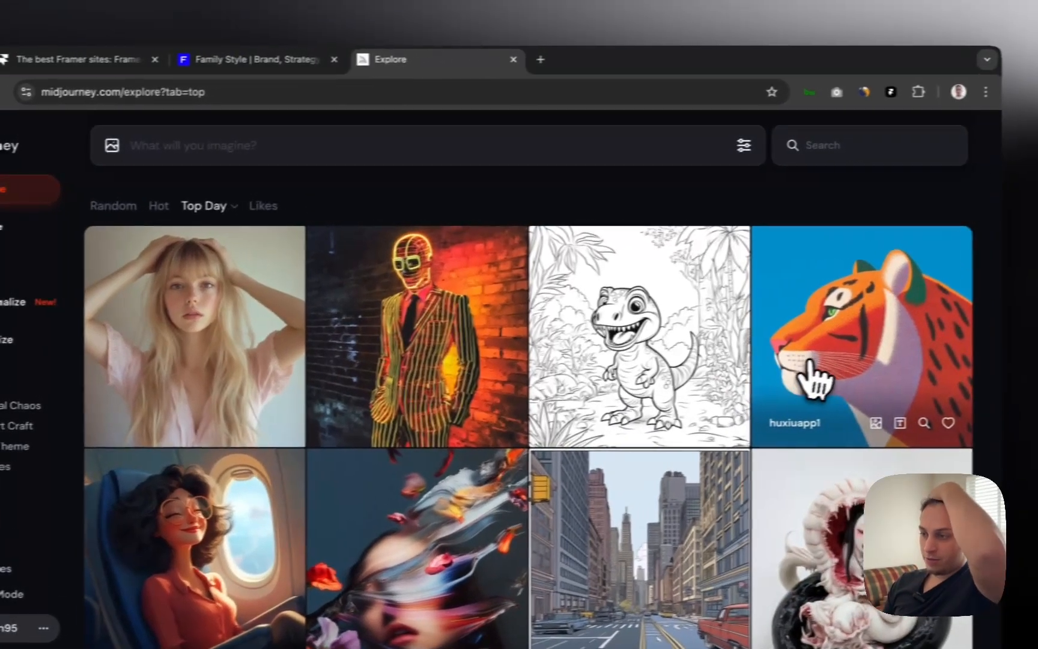
{"action": "left_click", "coordinate": [899, 367]}
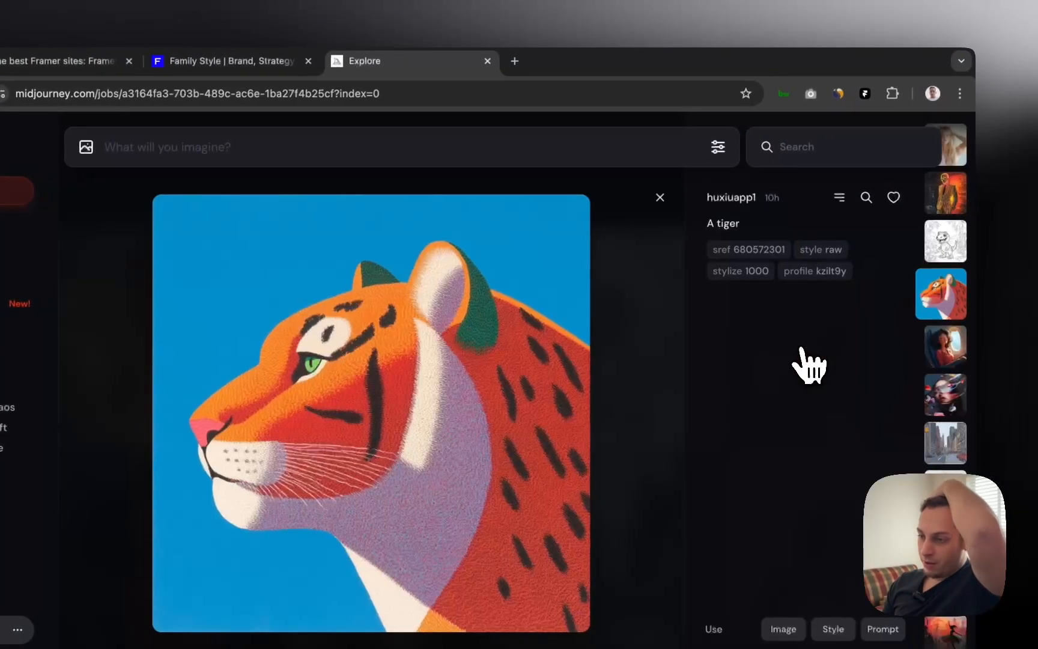
{"action": "left_click", "coordinate": [657, 198]}
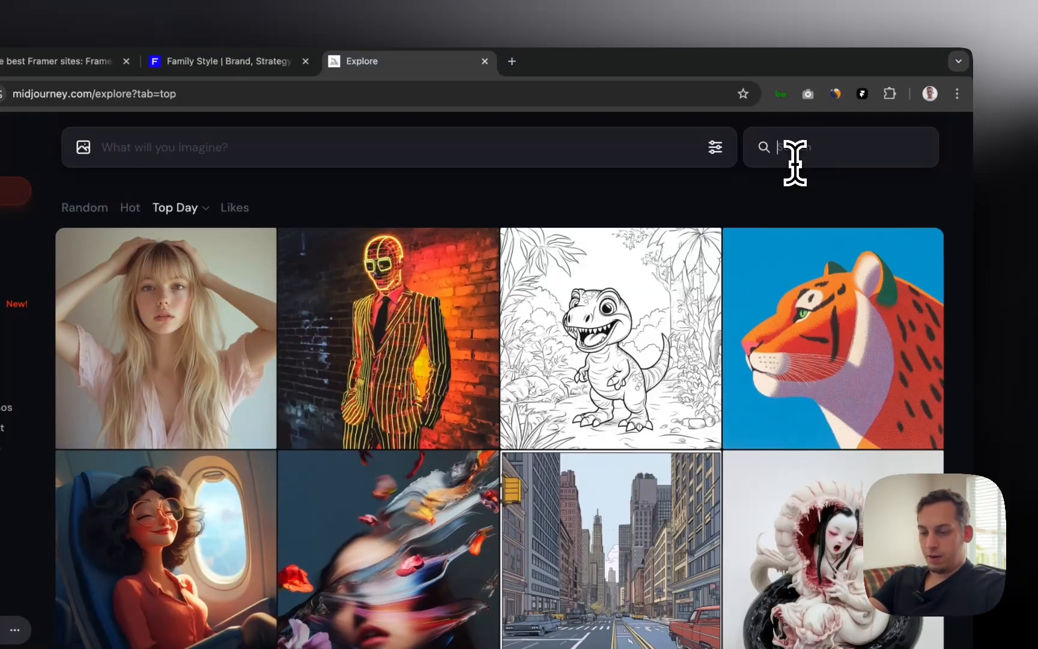
Search the Explore gallery for clay 3d and look through the results for a suitable plasticine style
{"action": "type", "text": "cloud"}
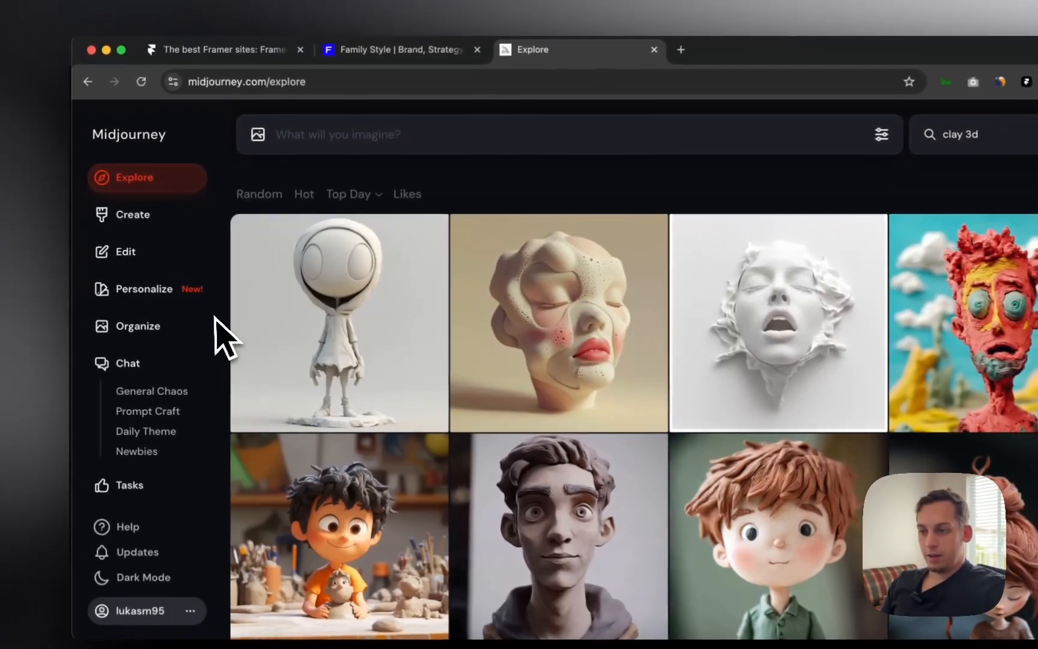
{"action": "scroll", "coordinate": [493, 318], "scroll_direction": "down", "scroll_amount": 5}
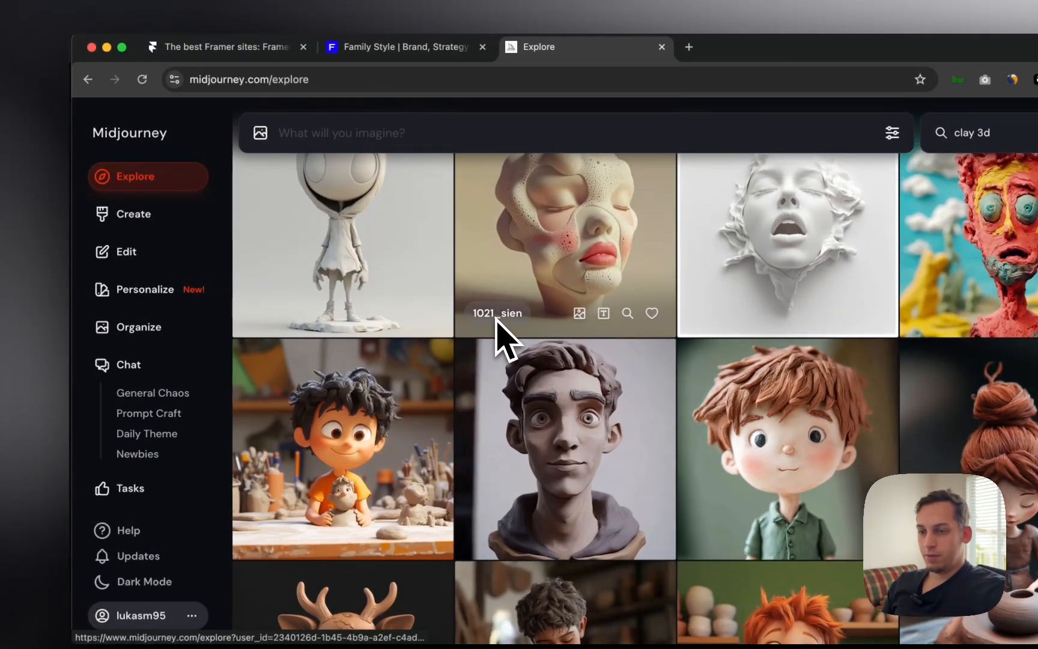
{"action": "scroll", "coordinate": [466, 313], "scroll_direction": "down", "scroll_amount": 10}
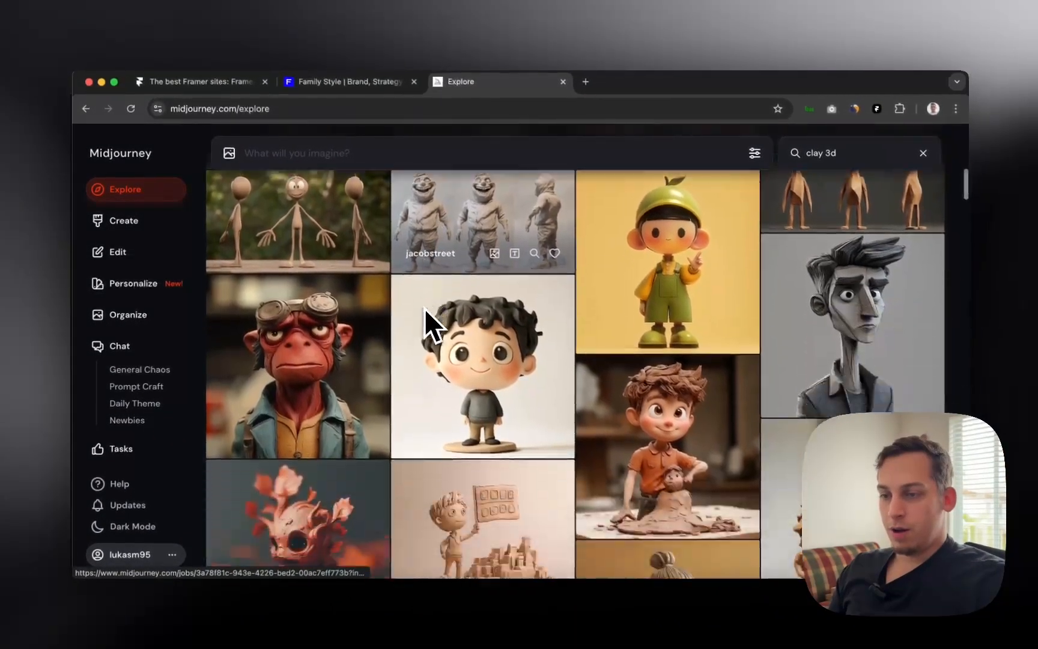
{"action": "scroll", "coordinate": [423, 309], "scroll_direction": "down", "scroll_amount": 8}
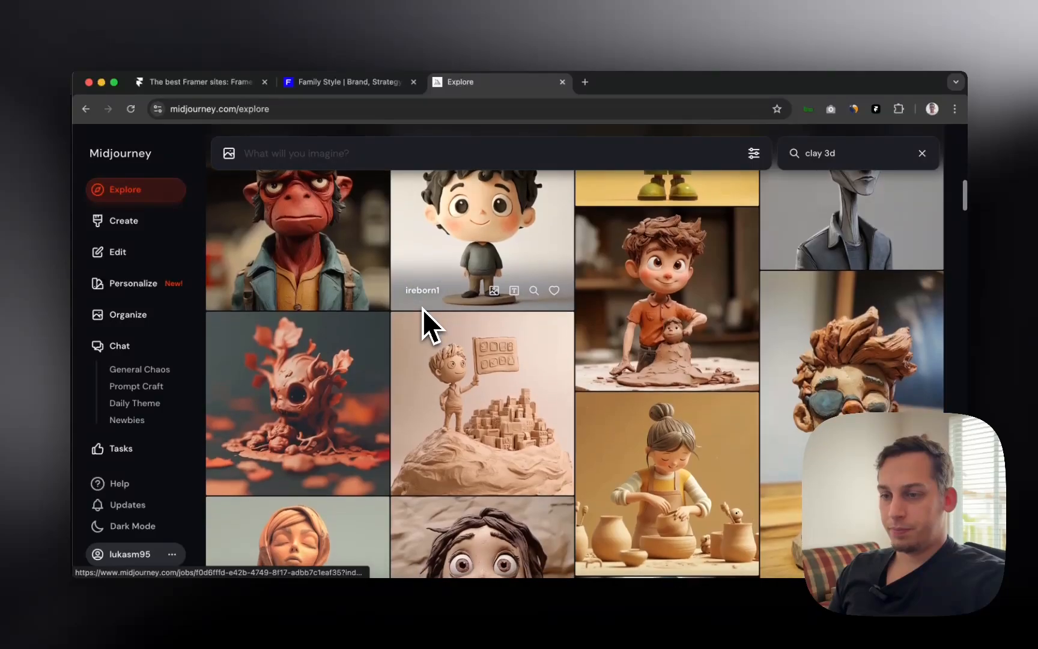
{"action": "scroll", "coordinate": [422, 309], "scroll_direction": "down", "scroll_amount": 10}
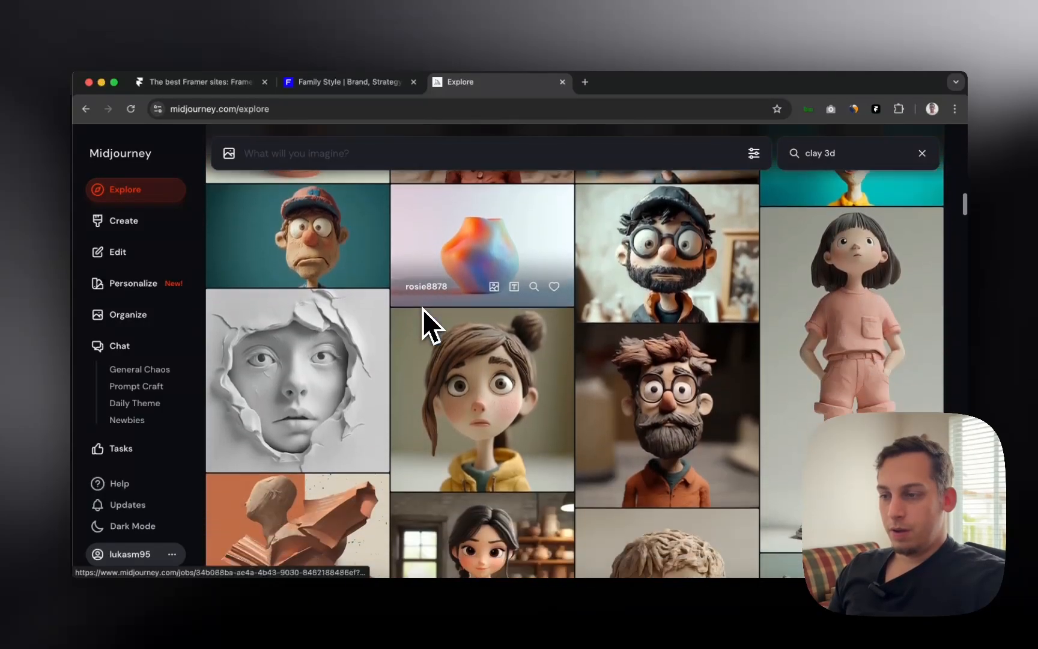
{"action": "scroll", "coordinate": [397, 309], "scroll_direction": "down", "scroll_amount": 8}
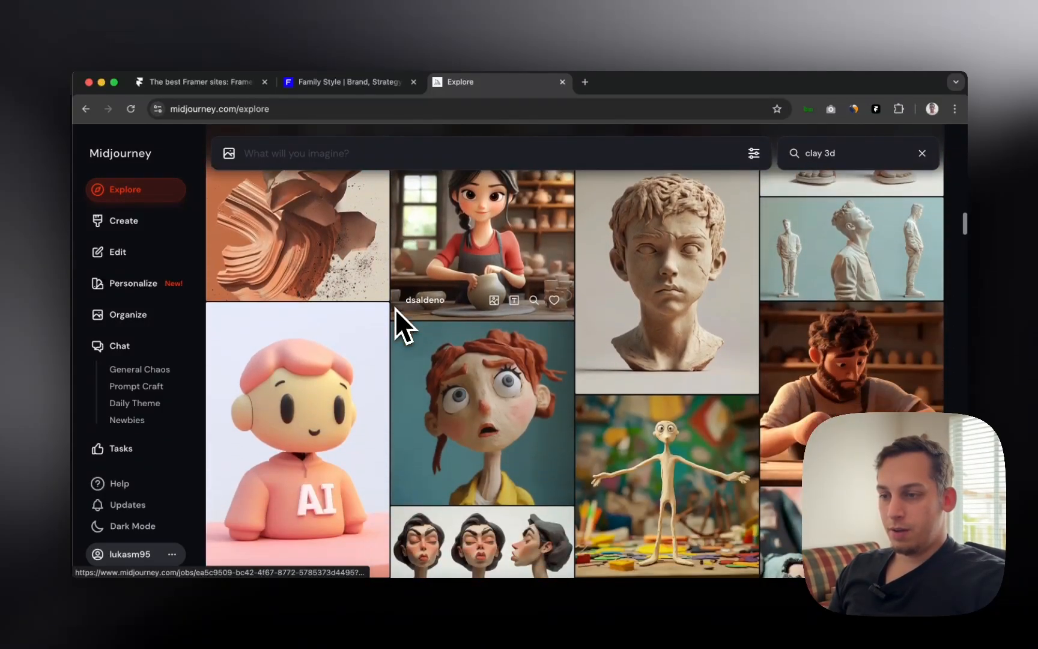
{"action": "scroll", "coordinate": [395, 309], "scroll_direction": "down", "scroll_amount": 8}
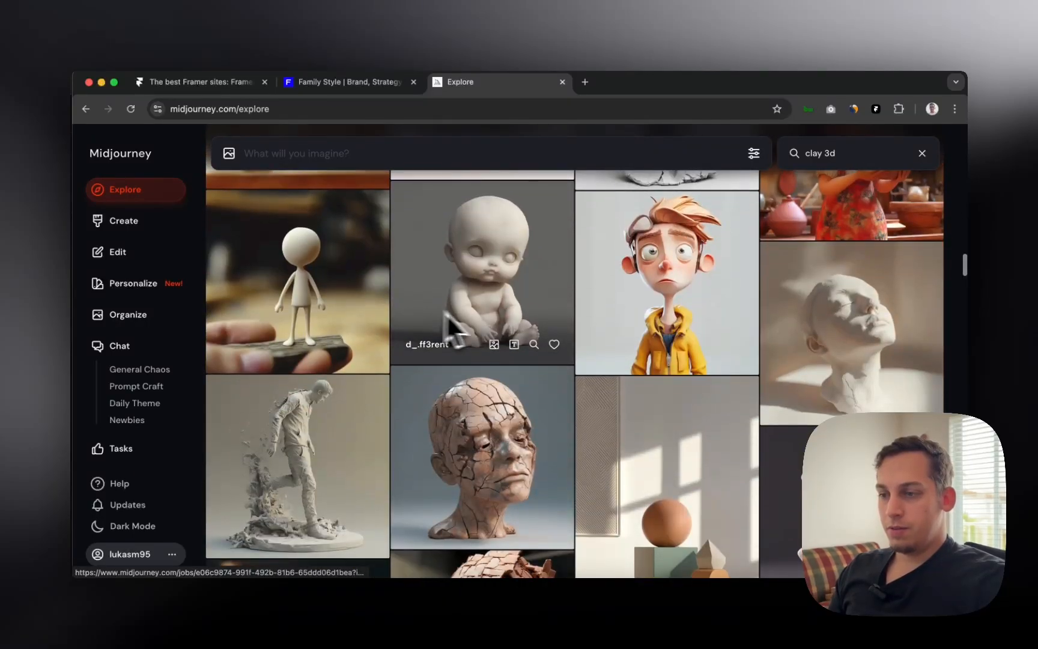
{"action": "scroll", "coordinate": [485, 315], "scroll_direction": "down", "scroll_amount": 3}
{"action": "scroll", "coordinate": [483, 314], "scroll_direction": "down", "scroll_amount": 15}
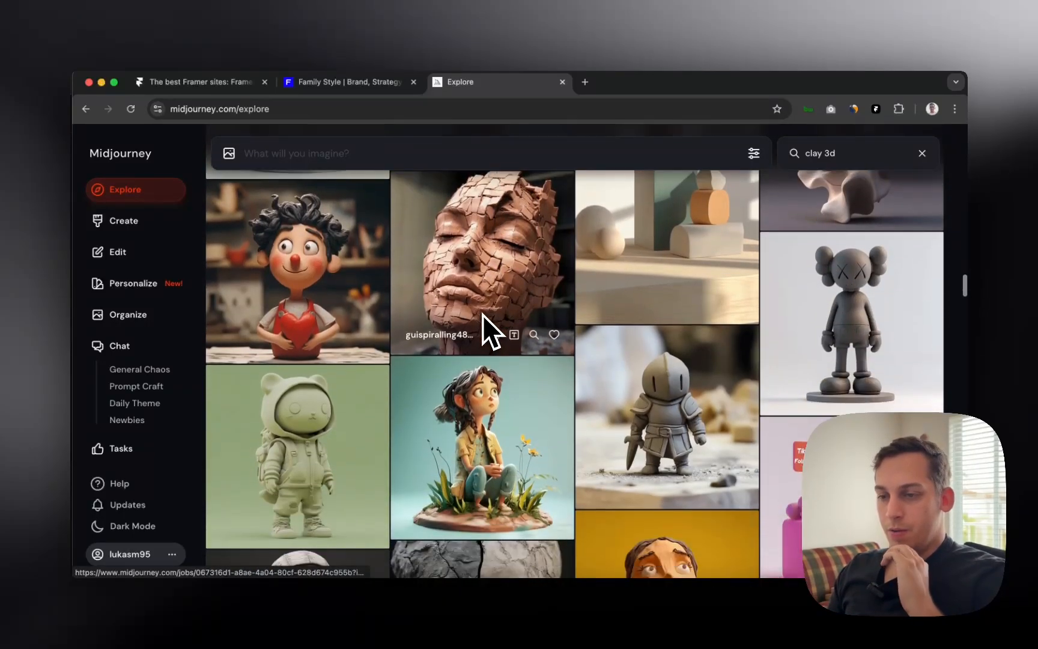
{"action": "scroll", "coordinate": [480, 314], "scroll_direction": "down", "scroll_amount": 12}
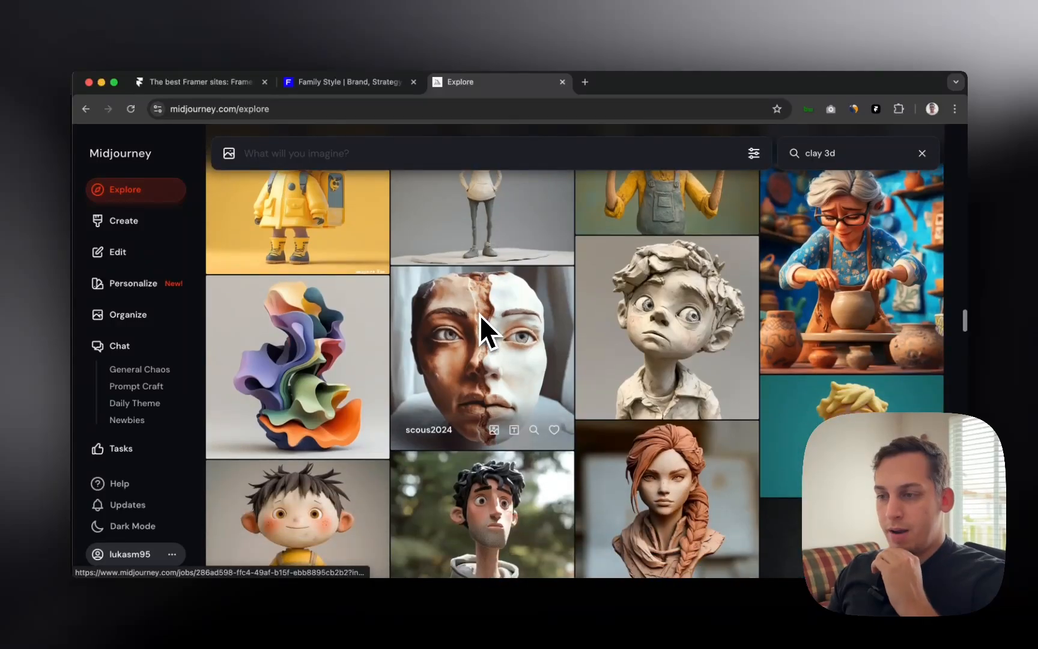
{"action": "scroll", "coordinate": [479, 315], "scroll_direction": "down", "scroll_amount": 10}
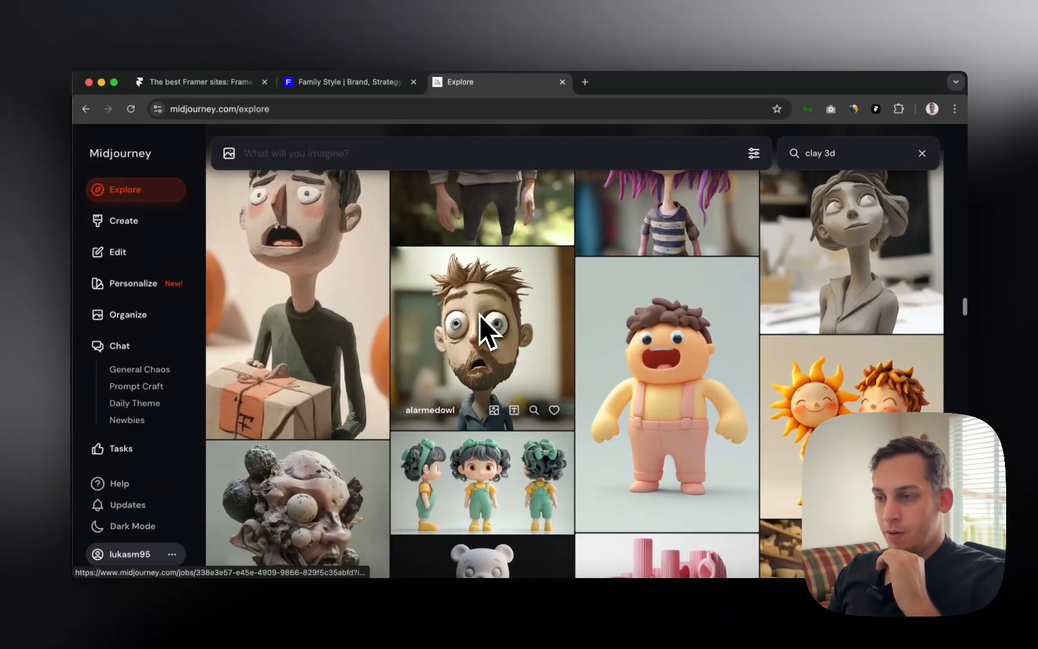
{"action": "scroll", "coordinate": [479, 315], "scroll_direction": "down", "scroll_amount": 10}
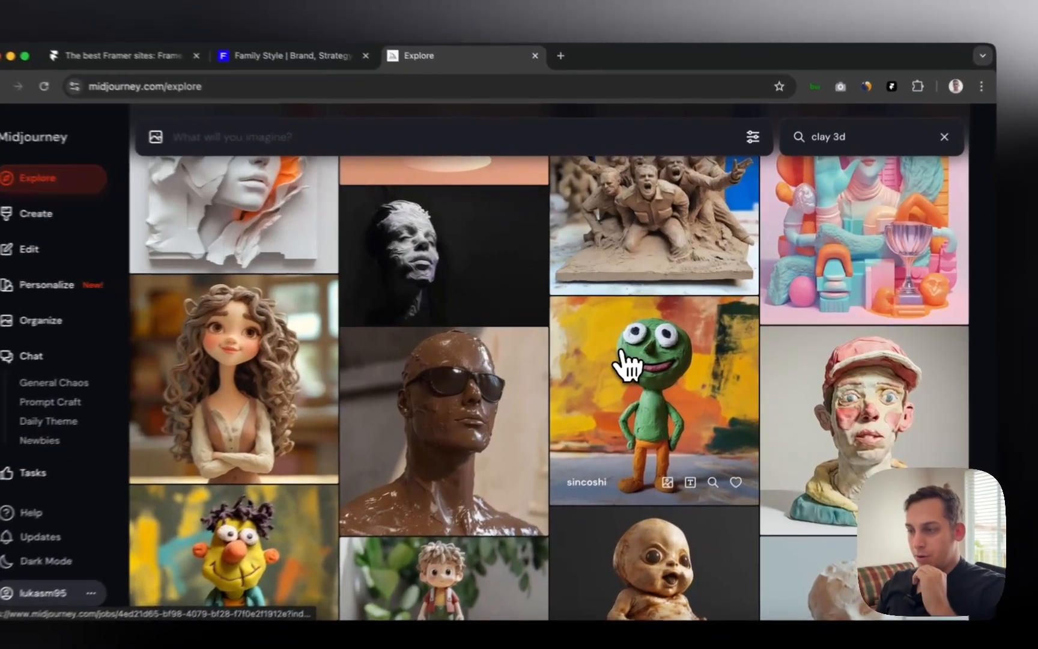
Reuse the green plasticine figure's prompt, replacing "bulky stick figure" with "a red television with a white play button in the middle"
{"action": "left_click", "coordinate": [628, 339]}
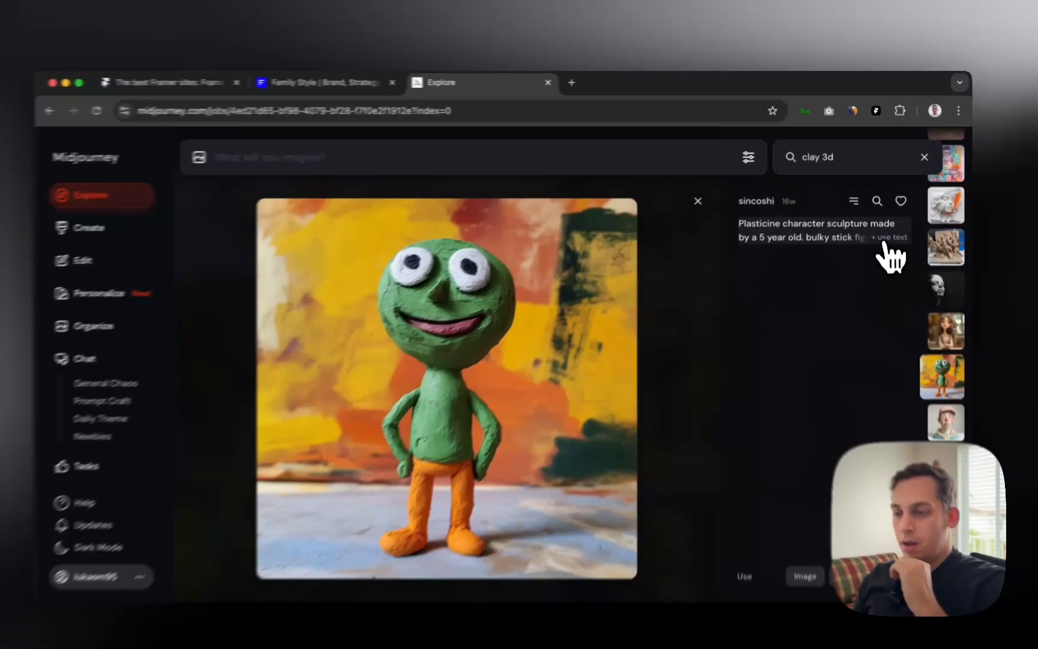
{"action": "left_click", "coordinate": [888, 230]}
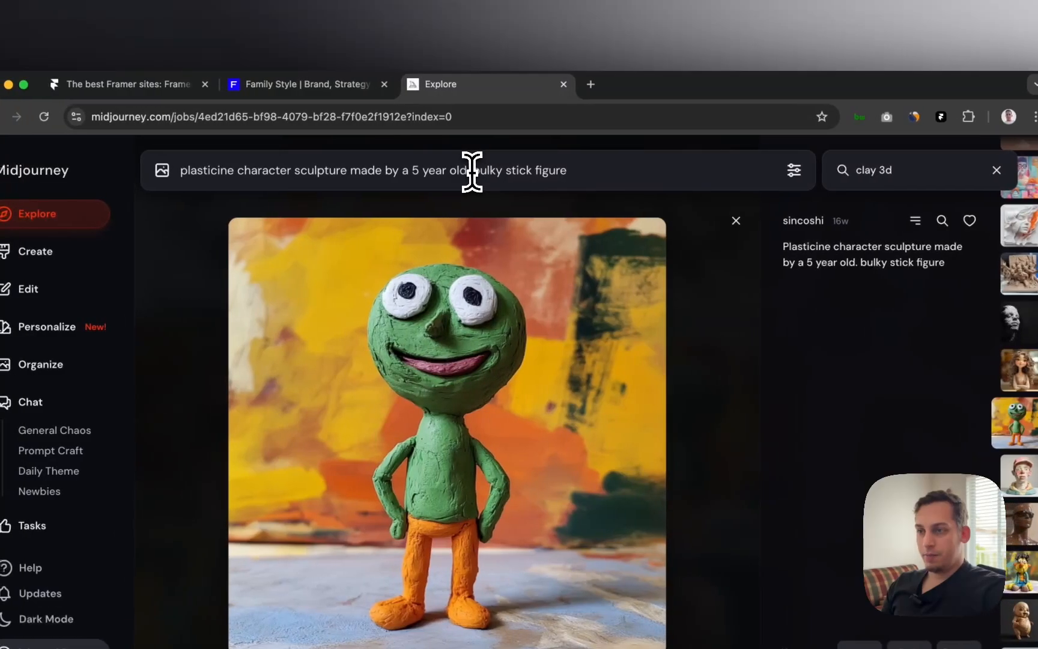
{"action": "left_click_drag", "start_coordinate": [409, 170], "coordinate": [531, 192]}
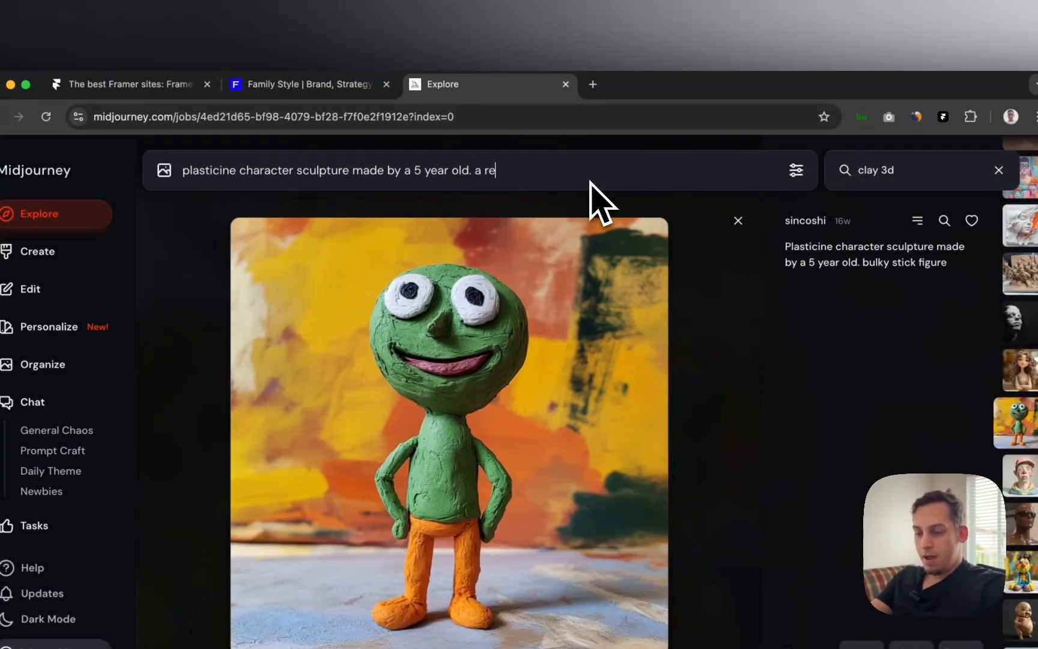
{"action": "type", "text": "a red te"}
{"action": "type", "text": "levision with"}
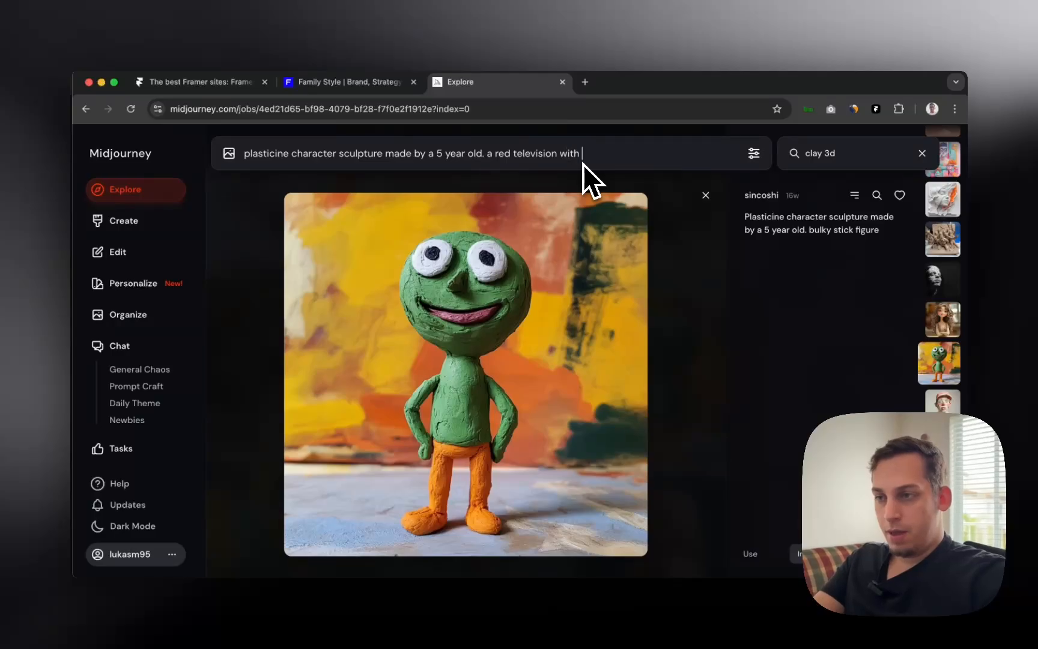
{"action": "type", "text": " a white p"}
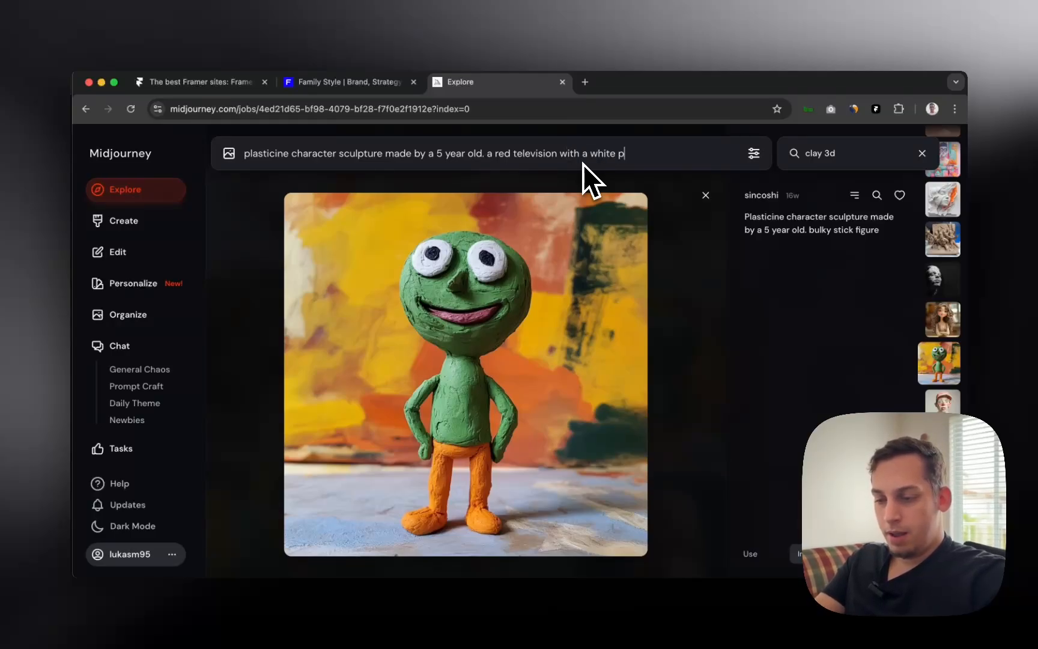
{"action": "type", "text": "lay button in the m"}
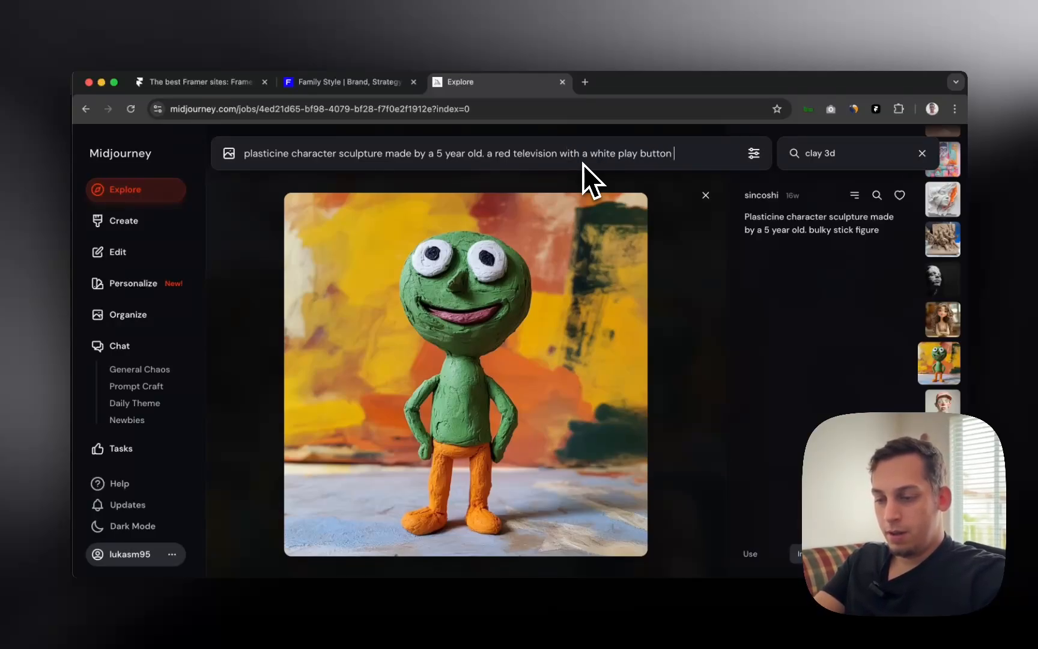
{"action": "type", "text": "iddle"}
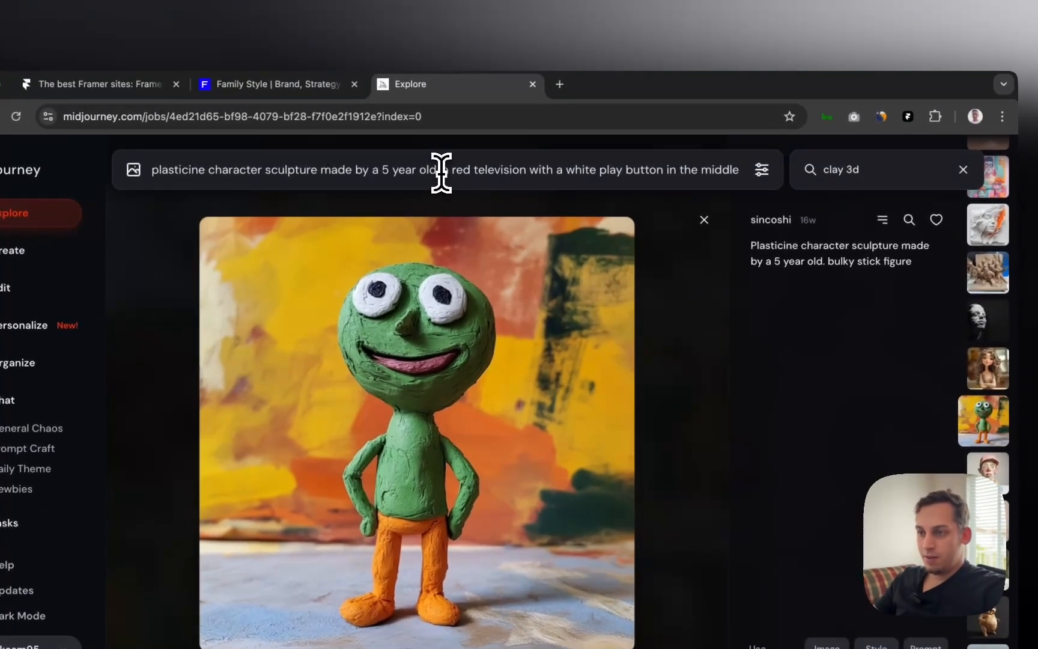
Append ", white background" to the prompt, copy the television description and submit the prompt for generation
{"action": "left_click_drag", "start_coordinate": [487, 155], "coordinate": [736, 170]}
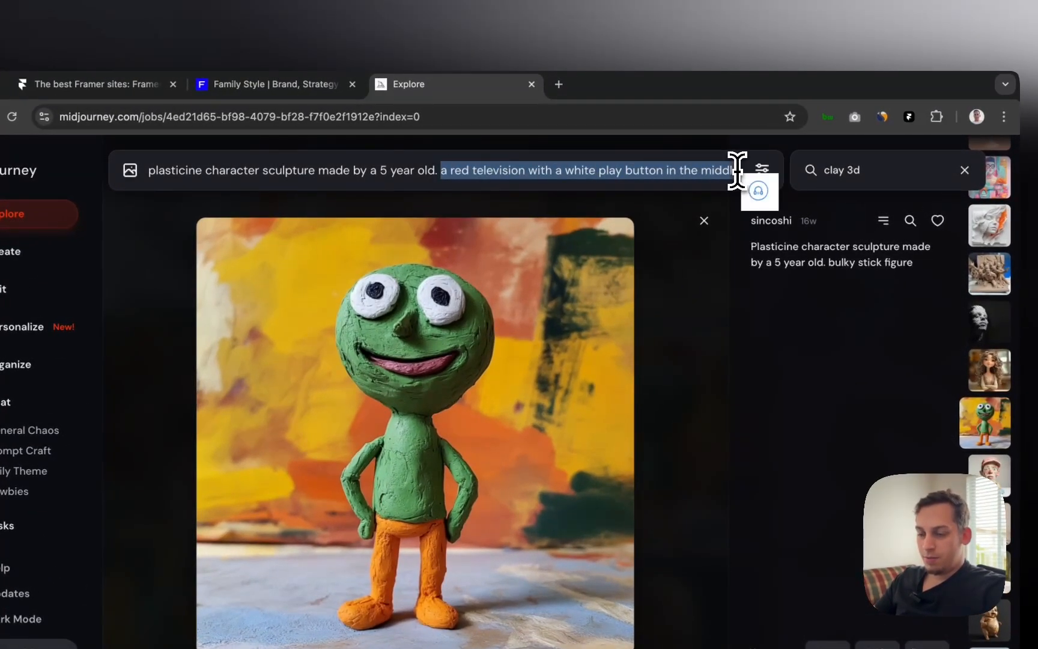
{"action": "left_click", "coordinate": [741, 170]}
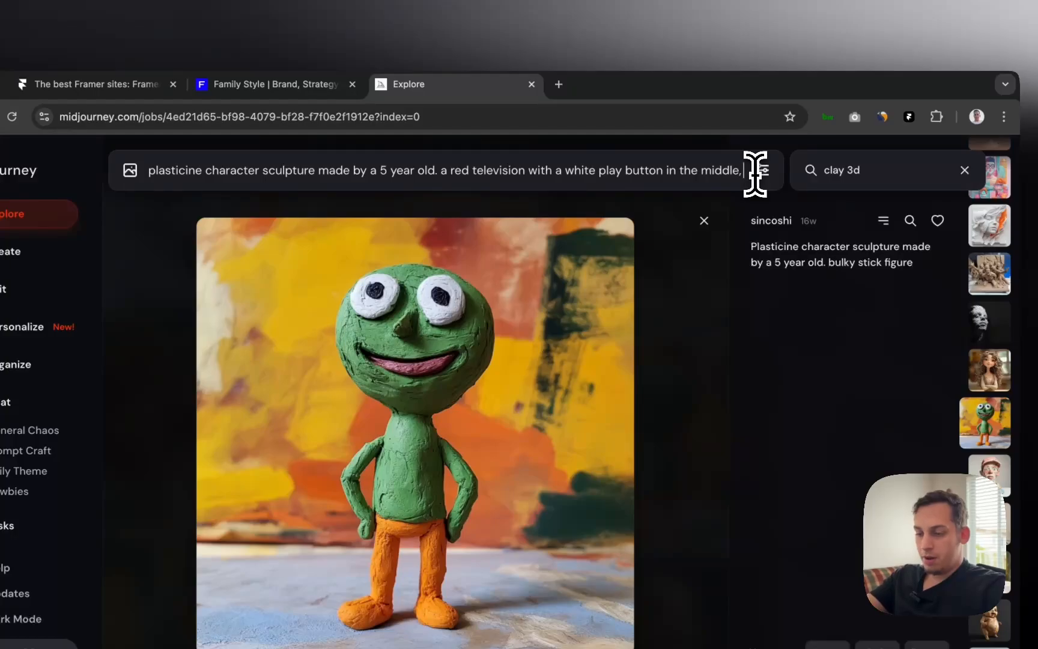
{"action": "type", "text": "white bac"}
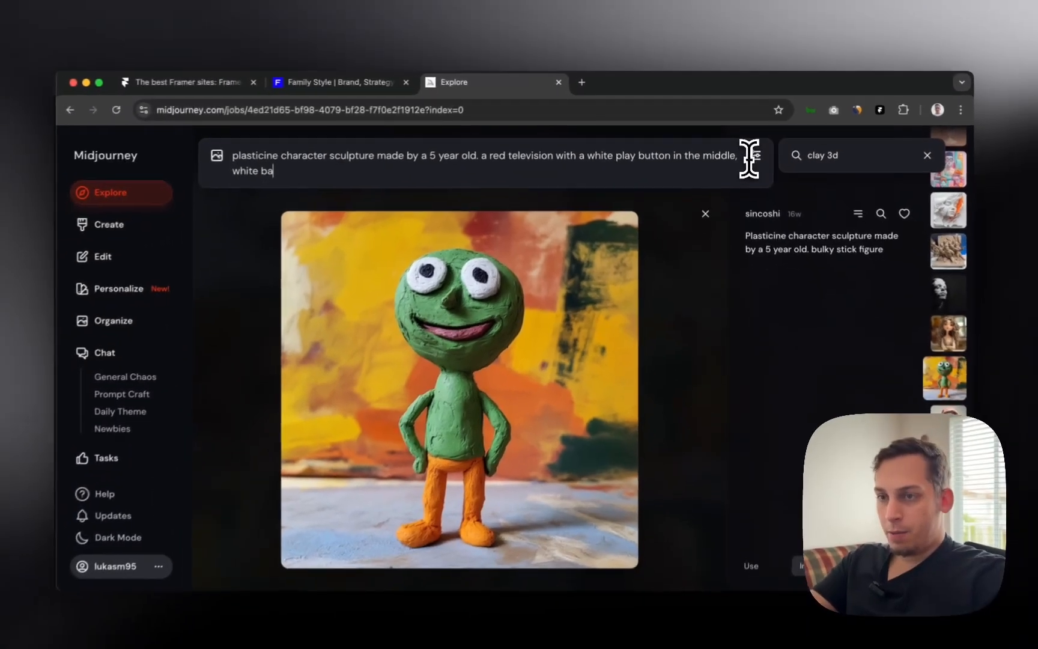
{"action": "type", "text": "kground"}
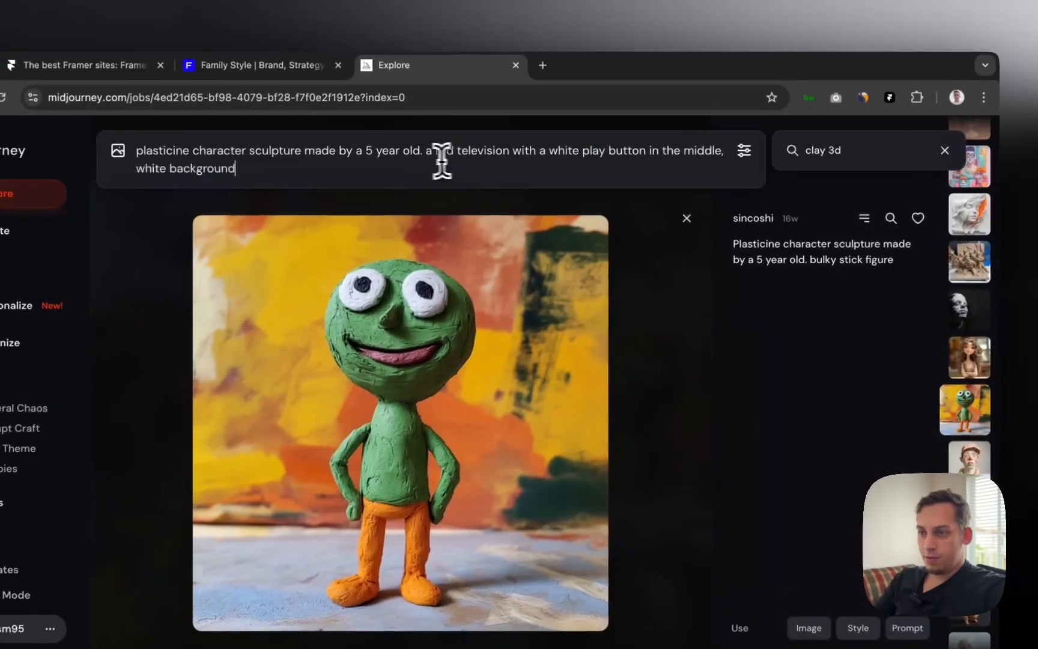
{"action": "left_click", "coordinate": [486, 157], "text": "shift"}
{"action": "key", "text": "Return"}
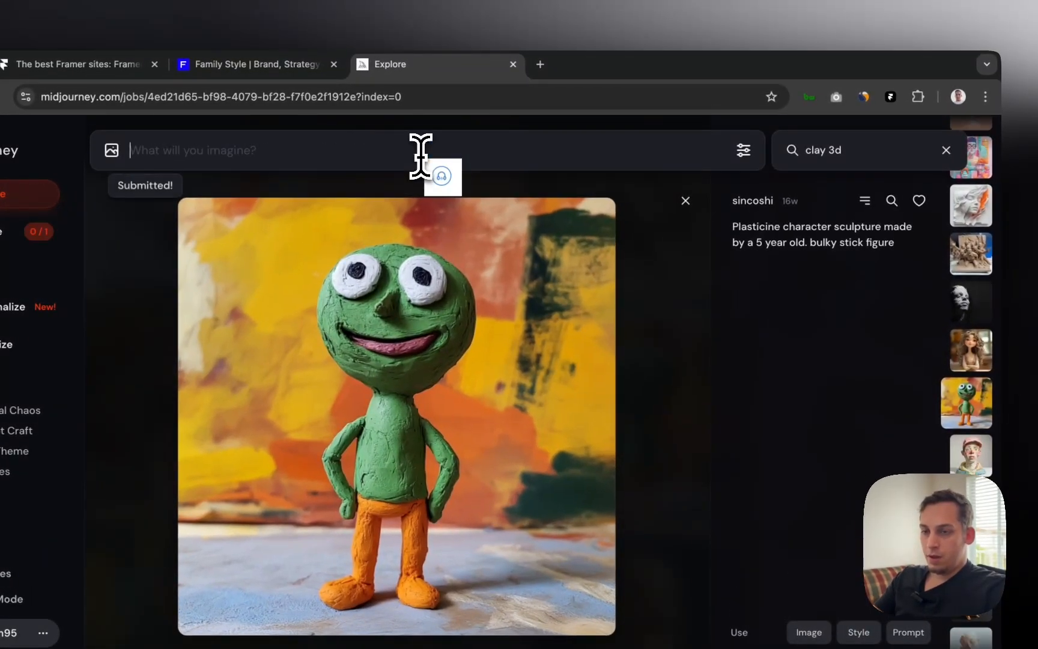
Reuse the multicoloured head's prompt as "a red television with a white play button in the middle, in the form of play doh, white background" and submit it
{"action": "left_click", "coordinate": [685, 200]}
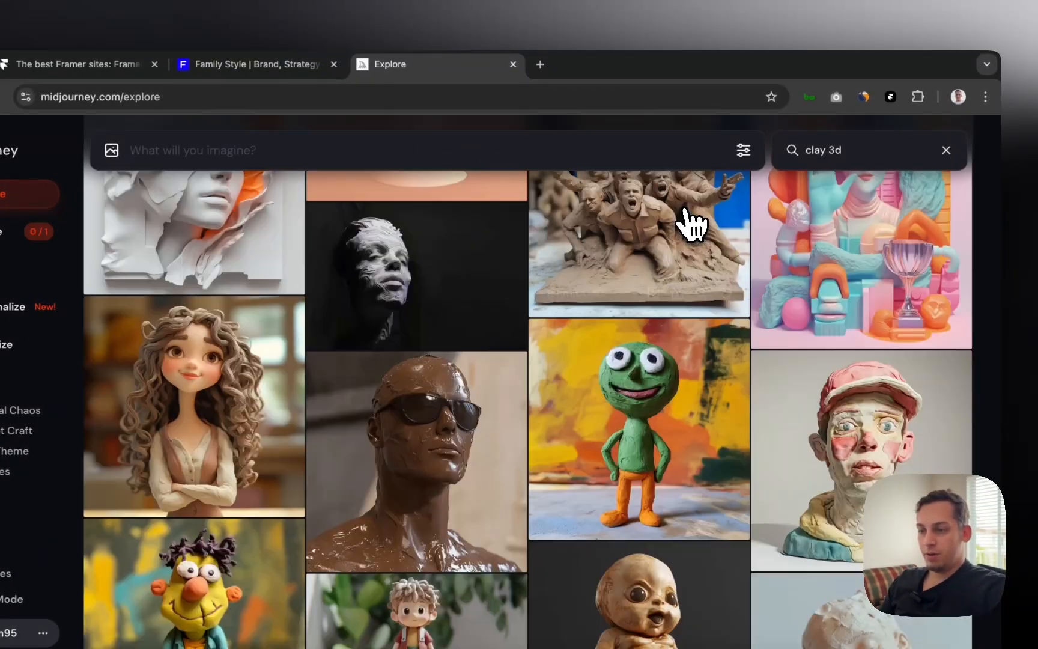
{"action": "scroll", "coordinate": [618, 384], "scroll_direction": "down", "scroll_amount": 5}
{"action": "scroll", "coordinate": [610, 397], "scroll_direction": "down", "scroll_amount": 2}
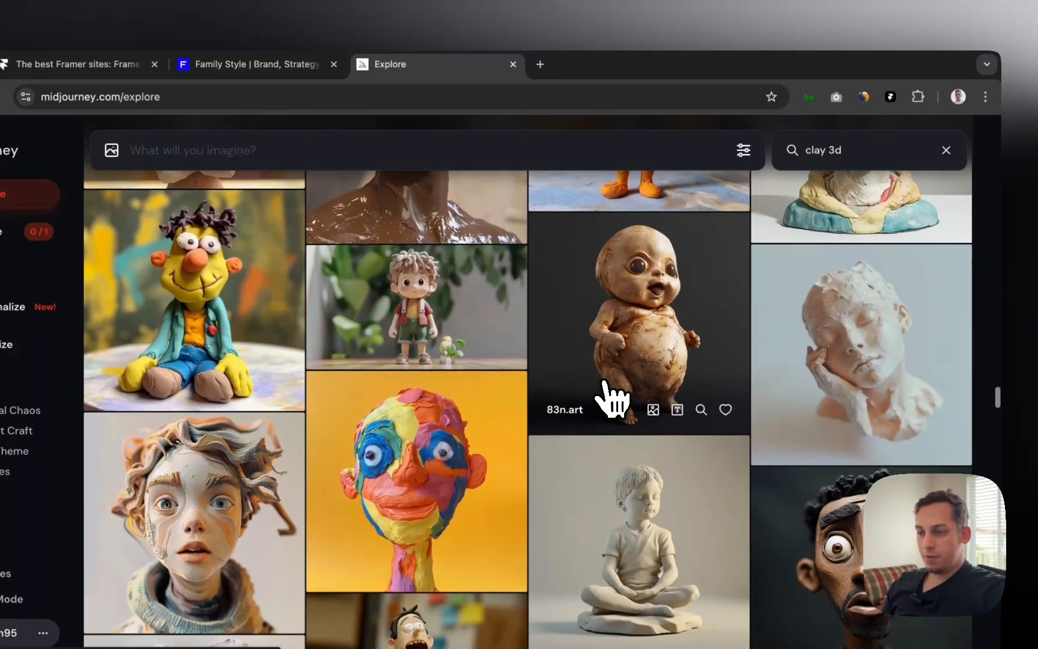
{"action": "left_click", "coordinate": [478, 374]}
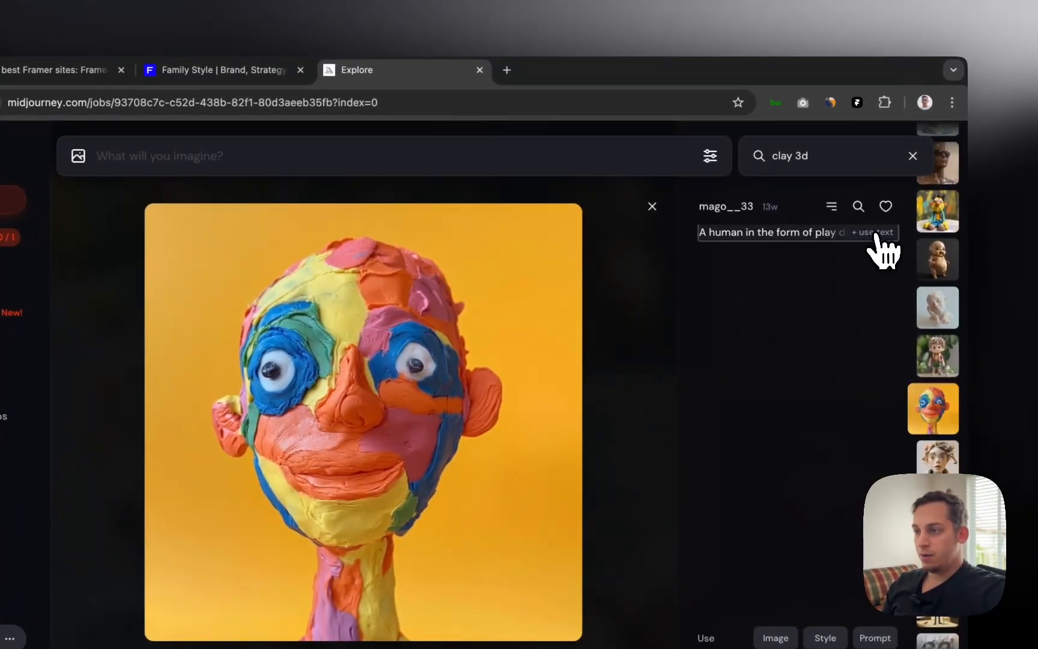
{"action": "left_click", "coordinate": [875, 234]}
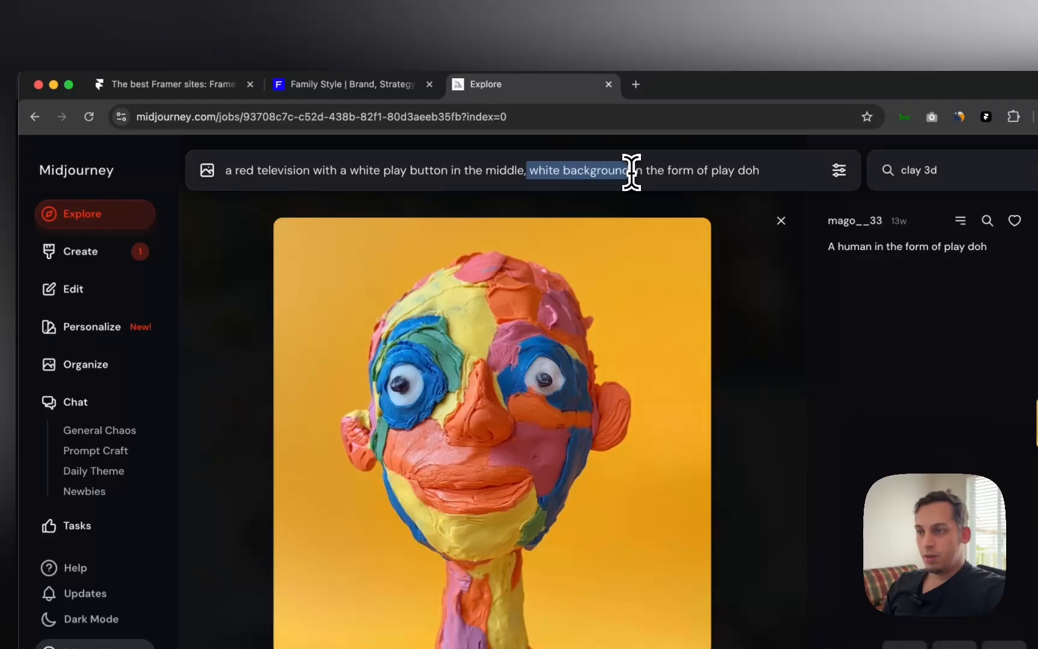
{"action": "key", "text": "BackSpace"}
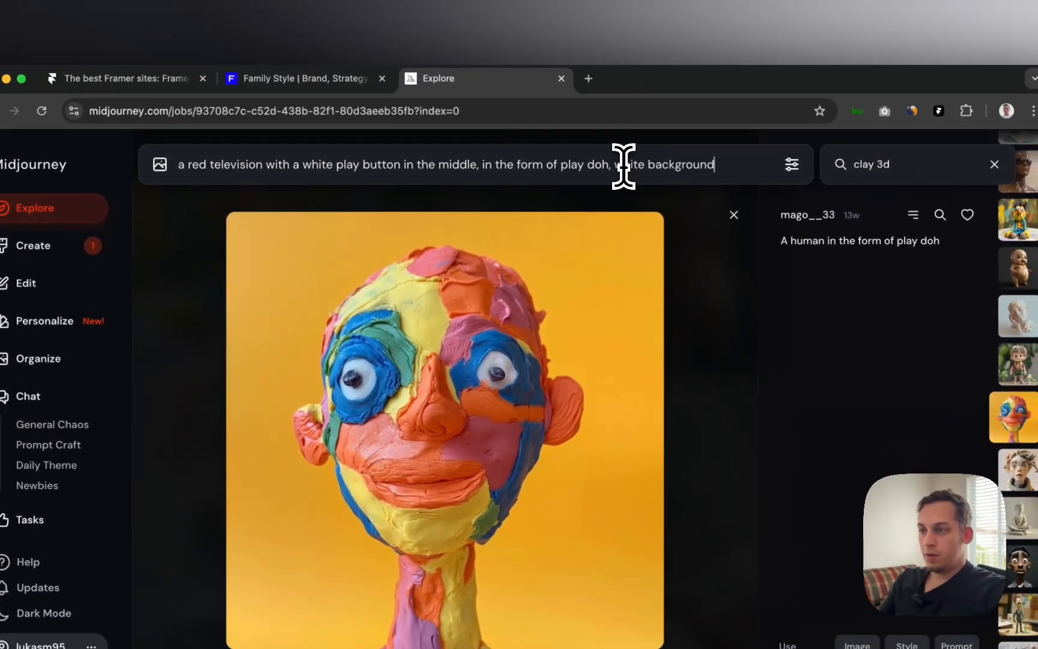
Close the enlarged head image, look over more clay results and open the Create page with the generated images
{"action": "left_click", "coordinate": [735, 217]}
{"action": "scroll", "coordinate": [640, 324], "scroll_direction": "down", "scroll_amount": 3}
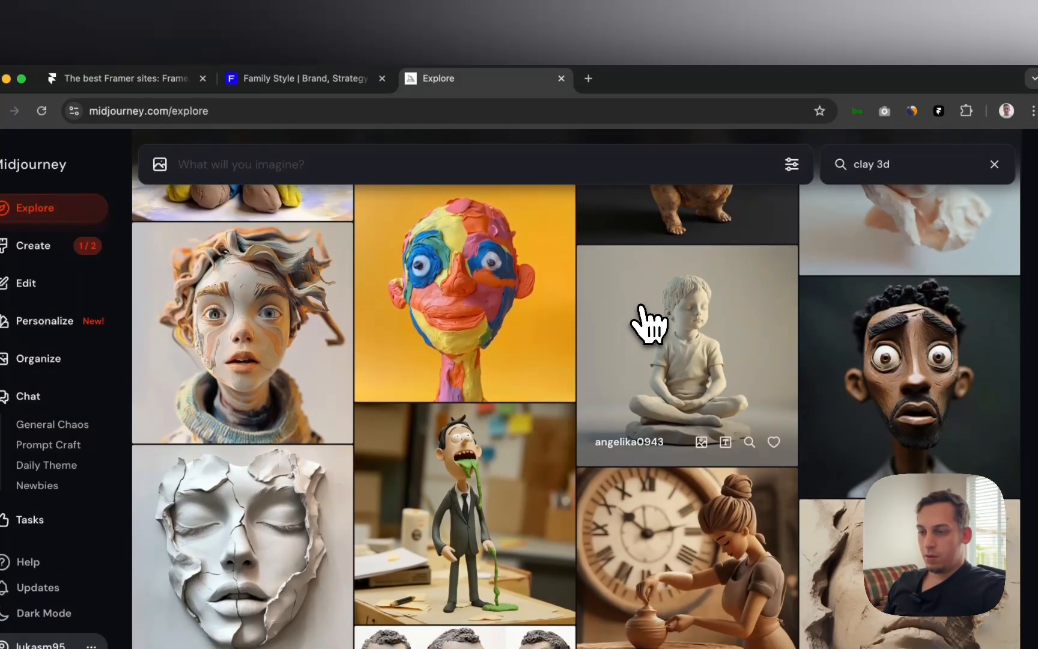
{"action": "scroll", "coordinate": [600, 319], "scroll_direction": "up", "scroll_amount": 1}
{"action": "scroll", "coordinate": [551, 326], "scroll_direction": "down", "scroll_amount": 3}
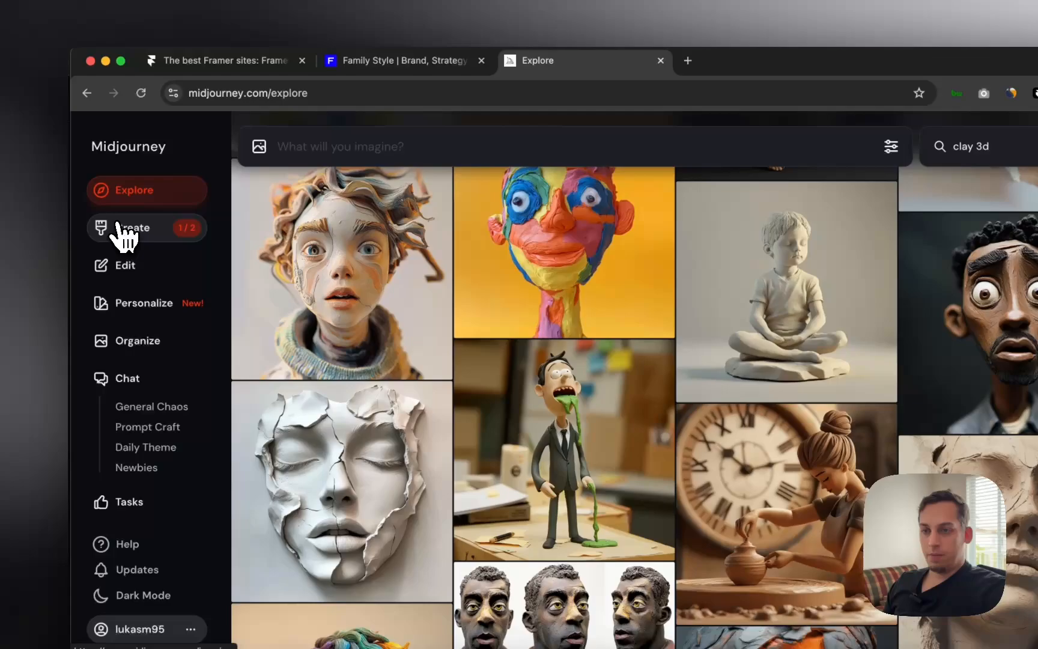
{"action": "left_click", "coordinate": [120, 227]}
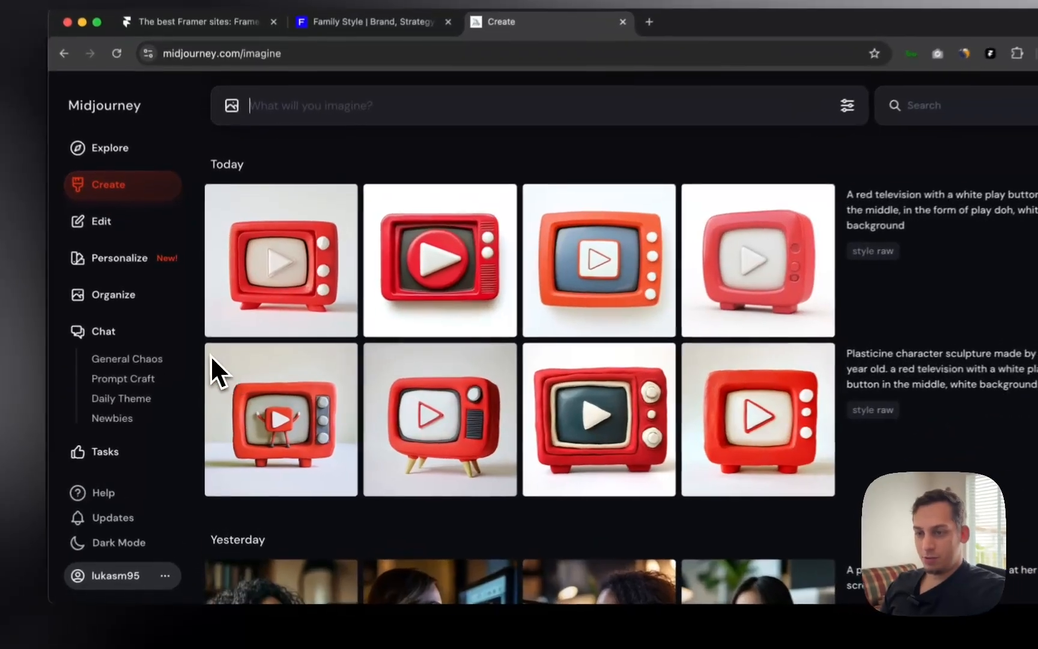
Examine enlarged versions of the plasticine televisions and compare their style with the objects on the Family Style reference site
{"action": "left_click", "coordinate": [484, 412]}
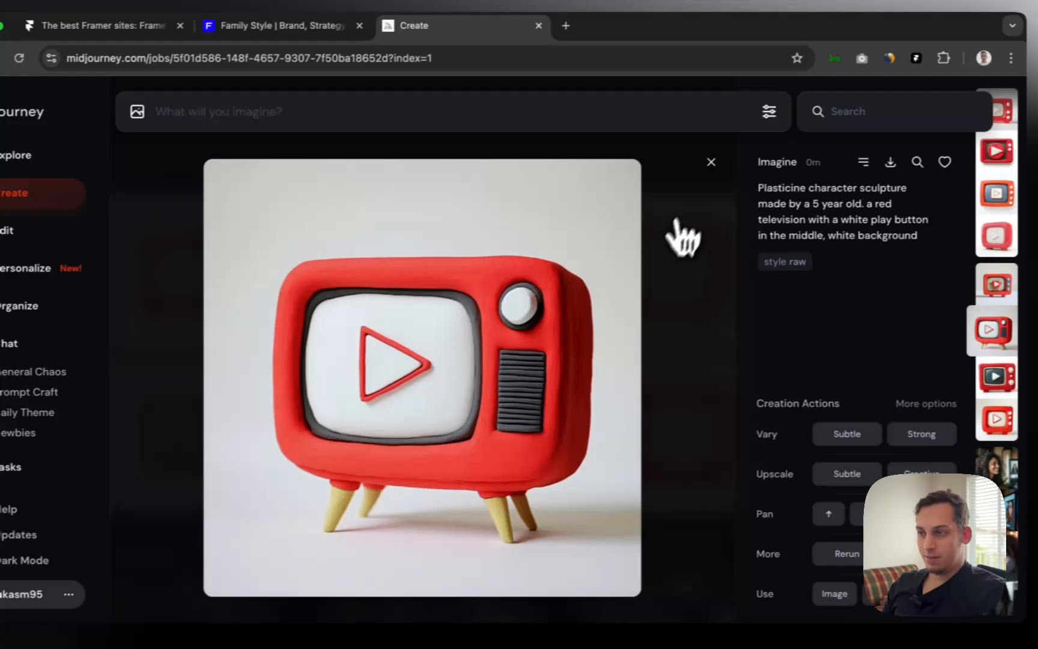
{"action": "left_click", "coordinate": [806, 147]}
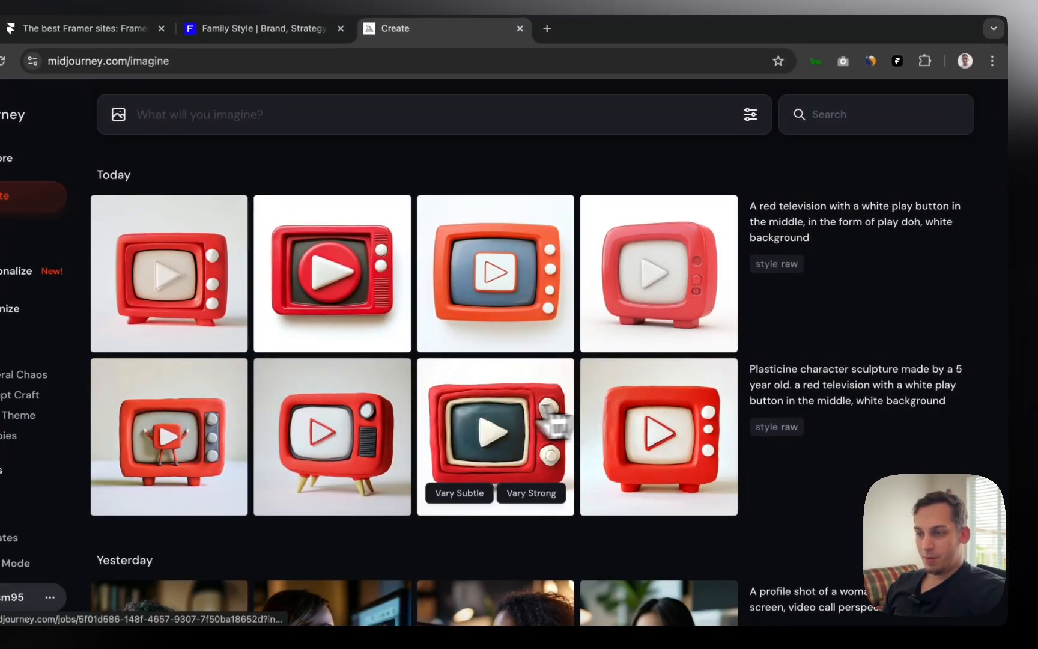
{"action": "left_click", "coordinate": [494, 427]}
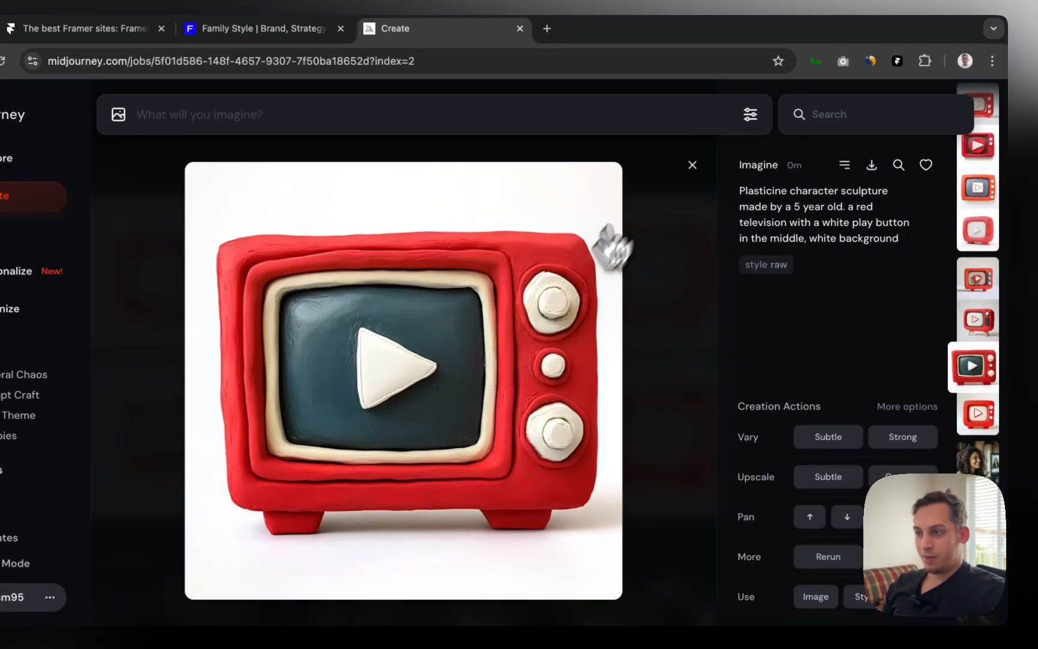
{"action": "left_click", "coordinate": [691, 166]}
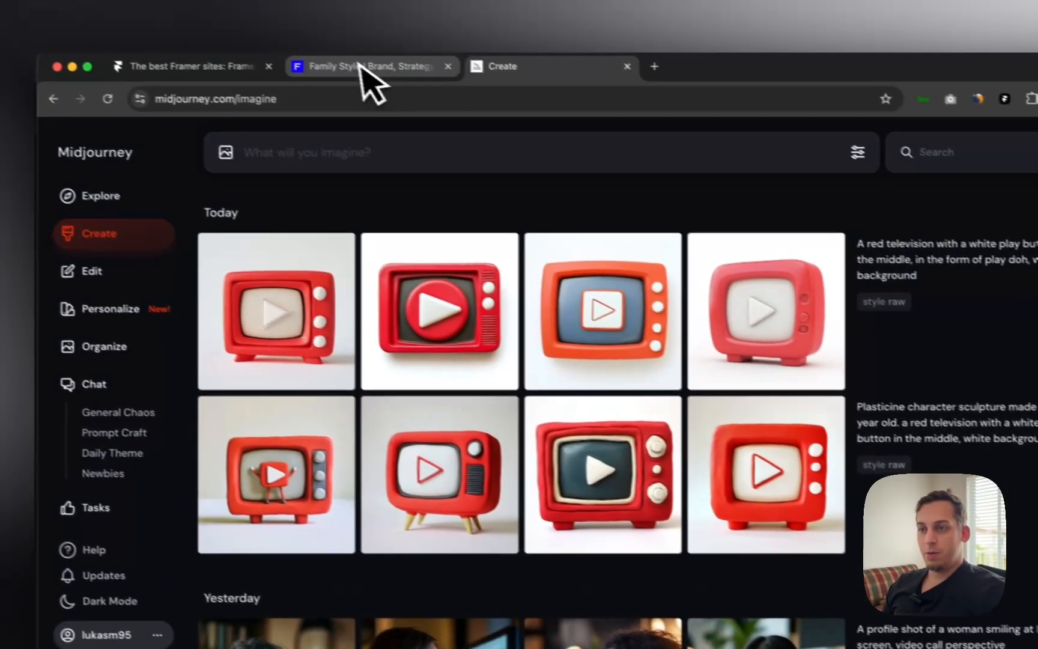
{"action": "left_click", "coordinate": [258, 28]}
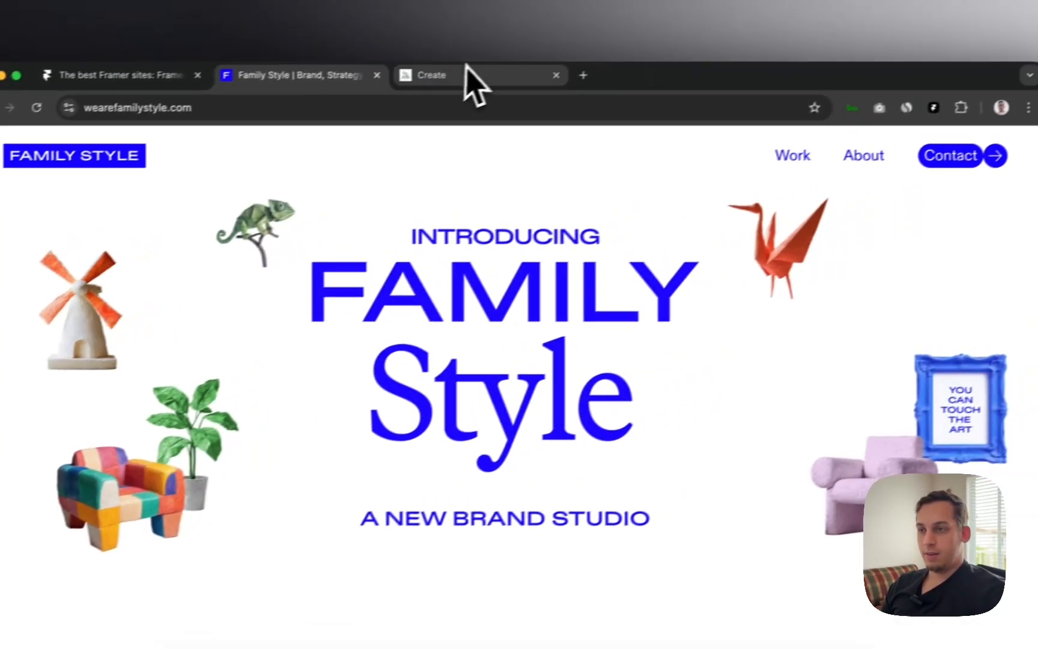
{"action": "left_click", "coordinate": [469, 71]}
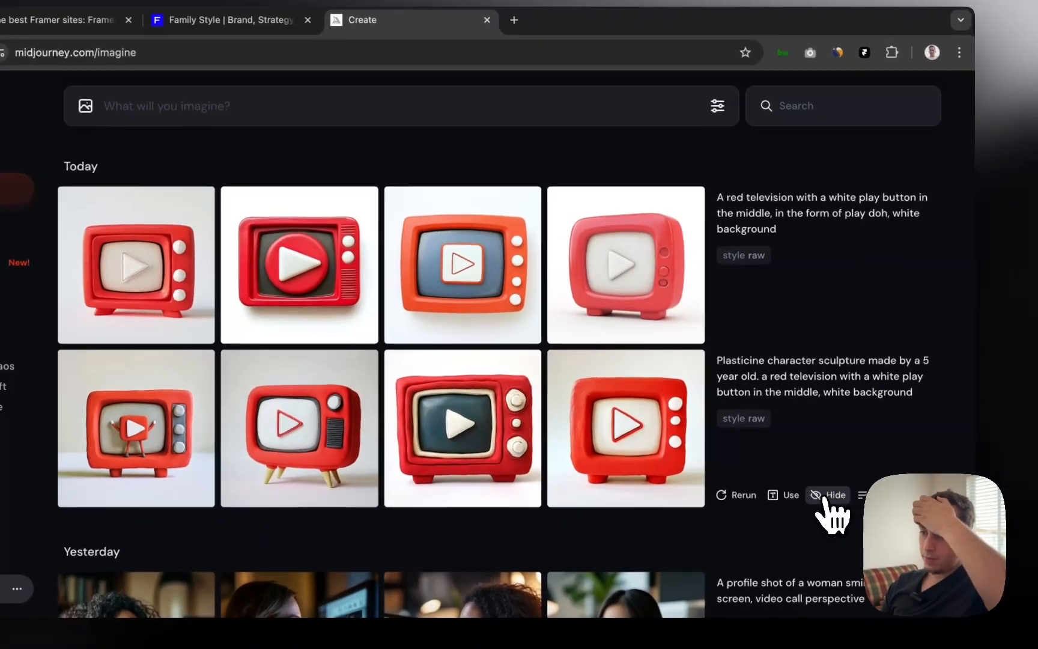
Reuse the plasticine television's prompt, replacing the television description with "green plant in a vase", and submit it for generation
{"action": "left_click", "coordinate": [854, 558]}
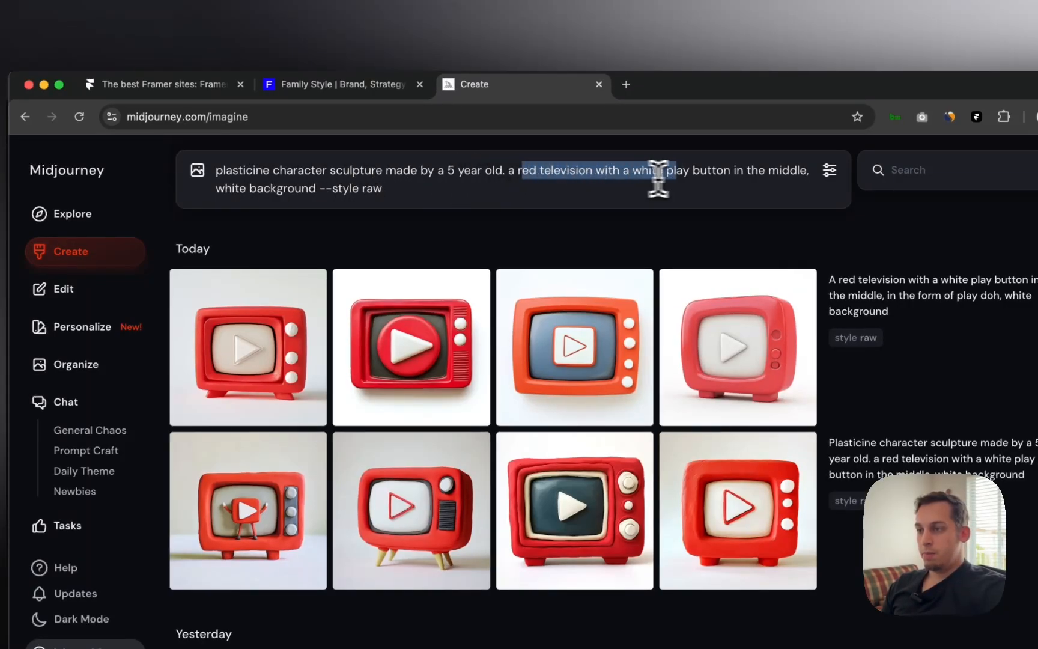
{"action": "left_click_drag", "start_coordinate": [659, 178], "coordinate": [804, 171]}
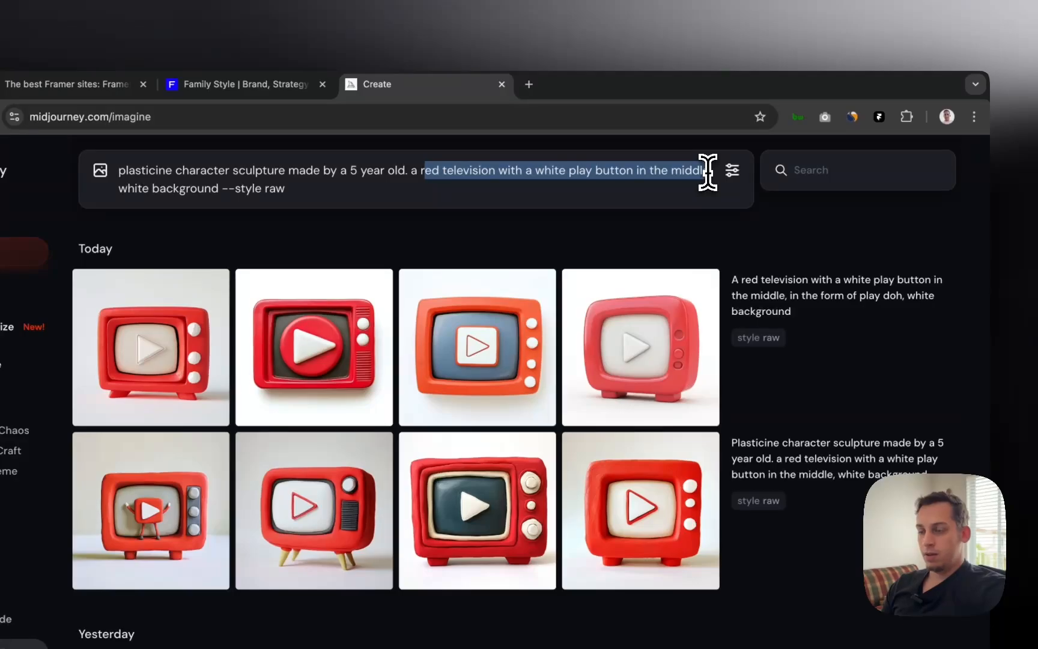
{"action": "type", "text": "rgreen p"}
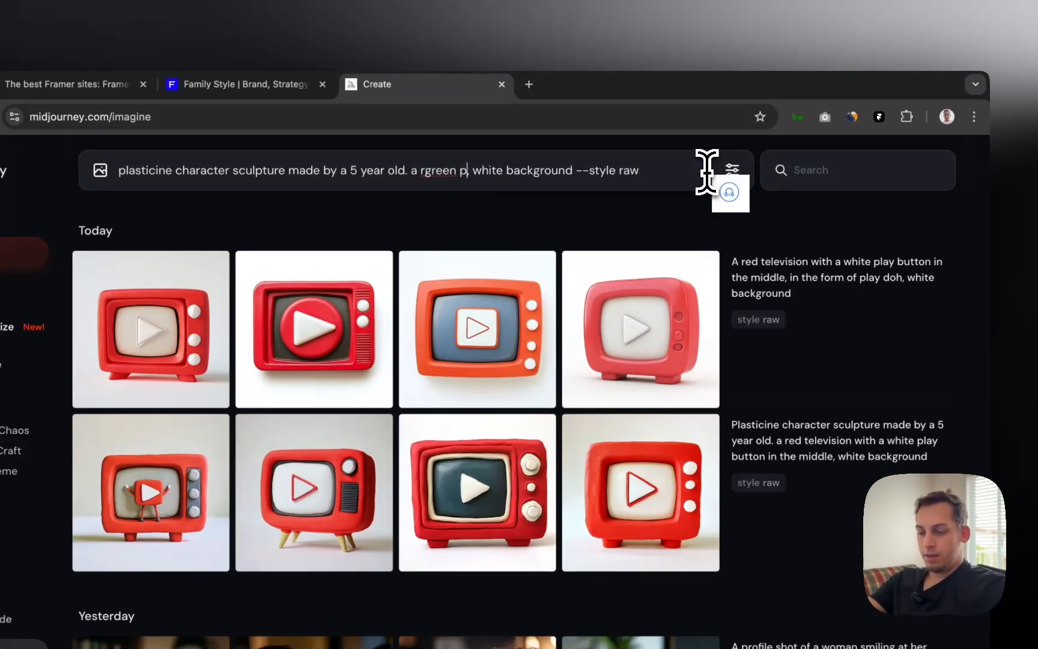
{"action": "type", "text": "lant "}
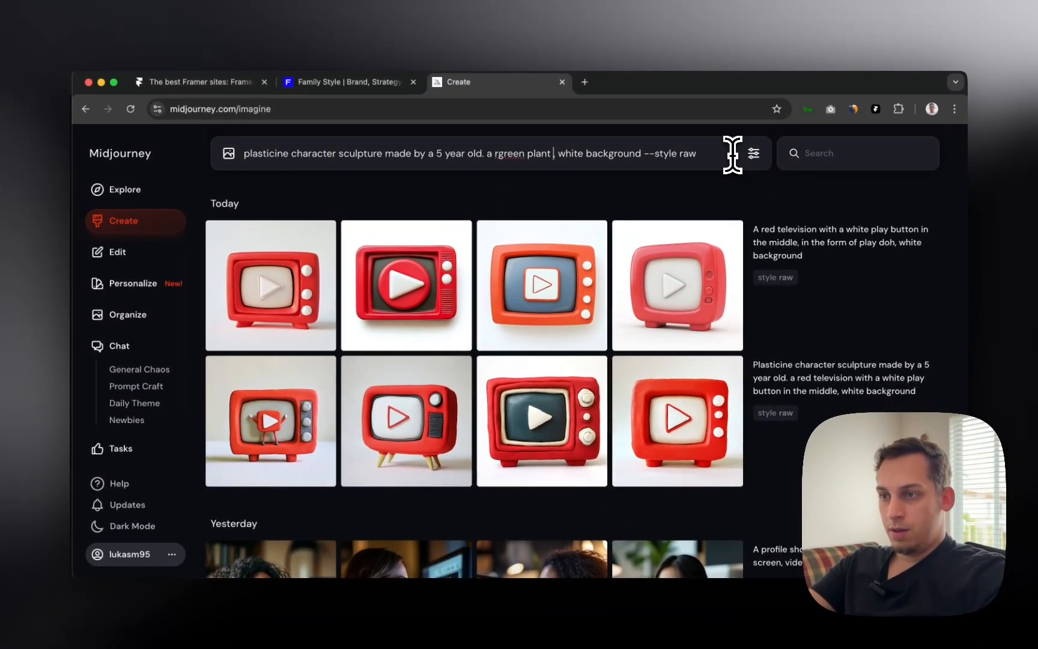
{"action": "type", "text": ","}
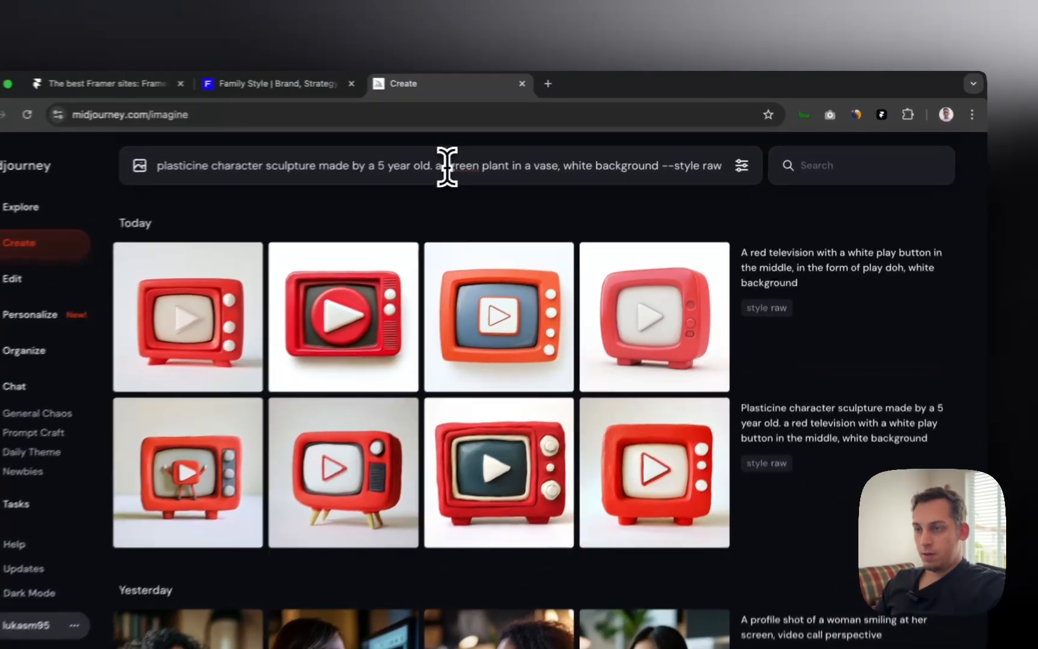
{"action": "left_click", "coordinate": [500, 154]}
{"action": "key", "text": "BackSpace"}
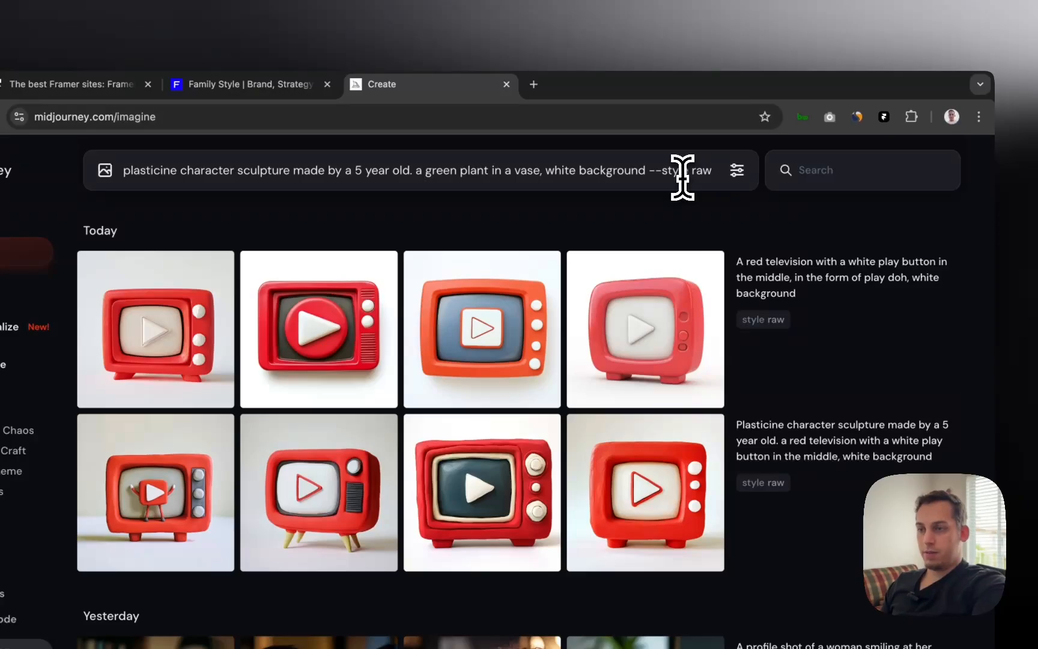
{"action": "key", "text": "Return"}
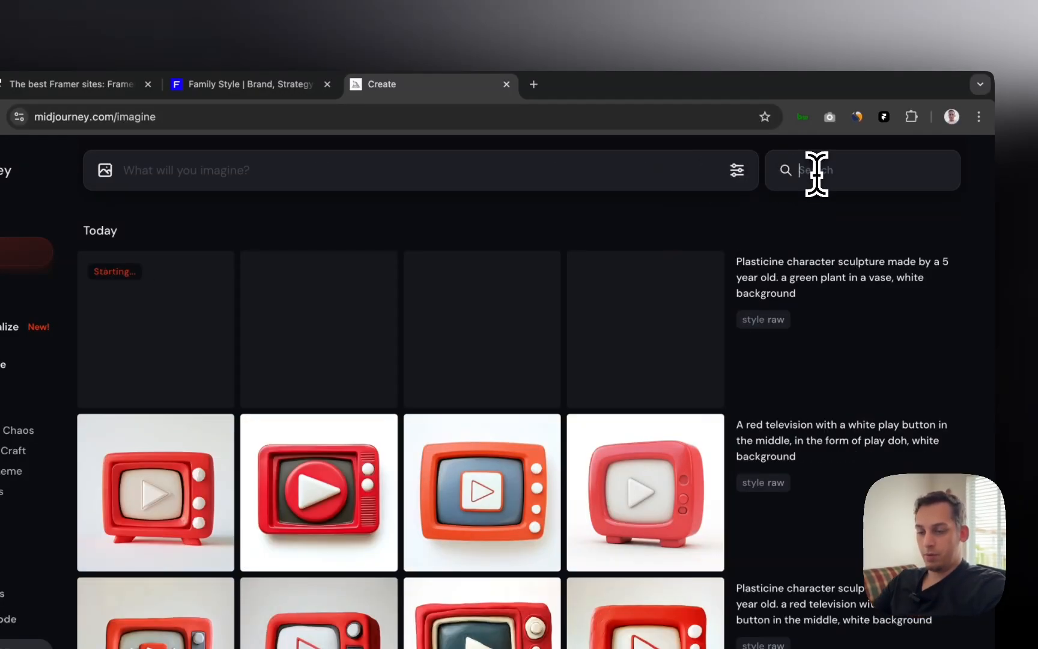
Search the Explore gallery for "green plant in a vase" and return to the Create page
{"action": "type", "text": "green plant in a vas"}
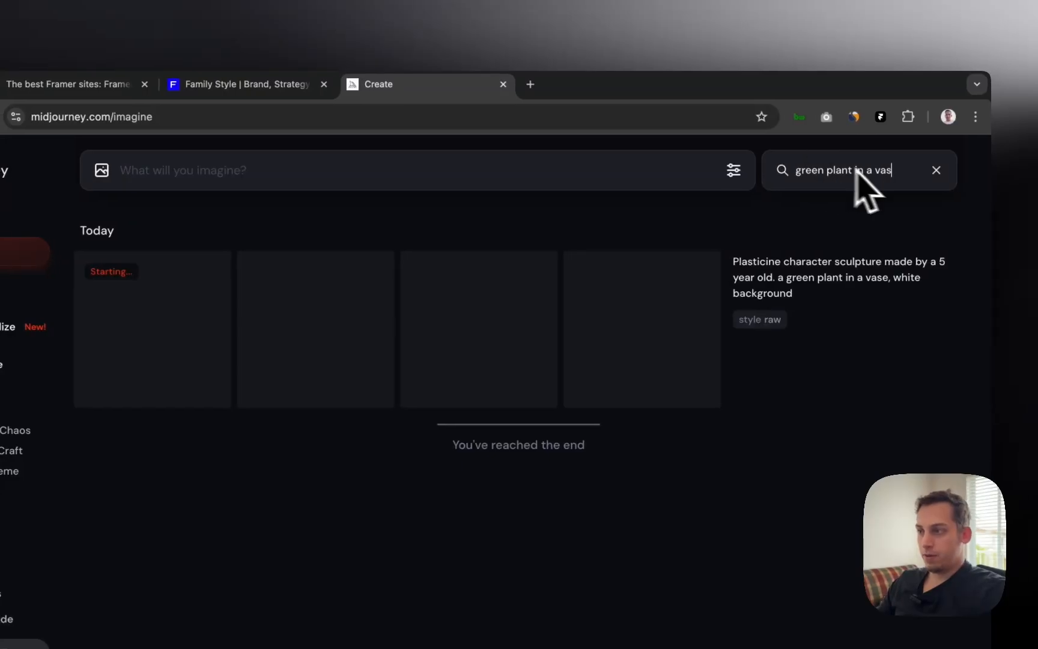
{"action": "left_click", "coordinate": [940, 171]}
{"action": "left_click", "coordinate": [84, 214]}
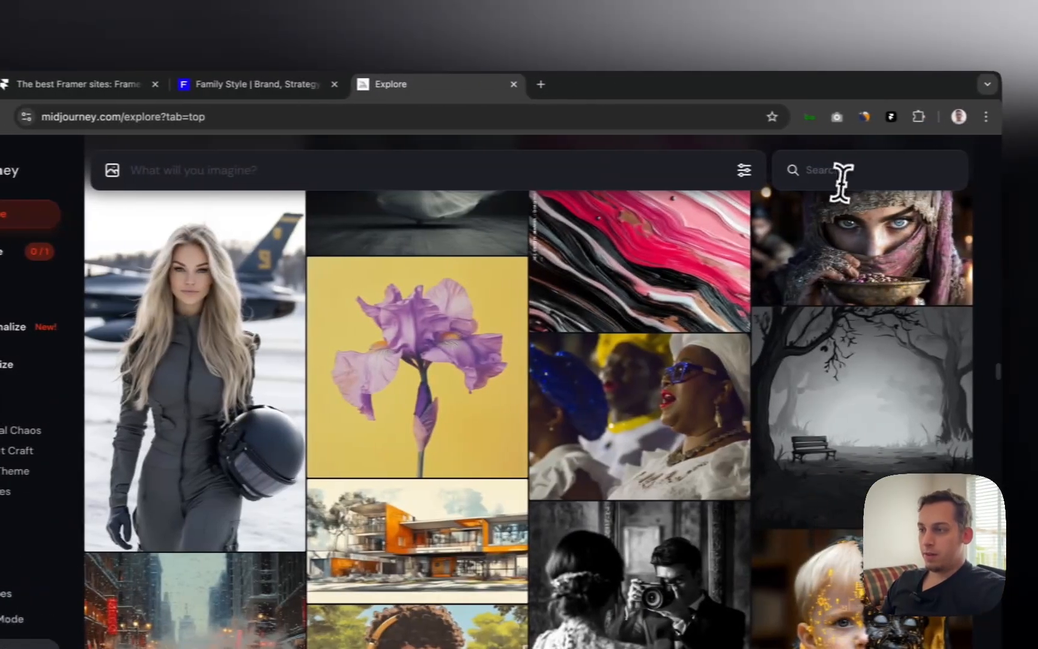
{"action": "left_click", "coordinate": [970, 170]}
{"action": "type", "text": "gre"}
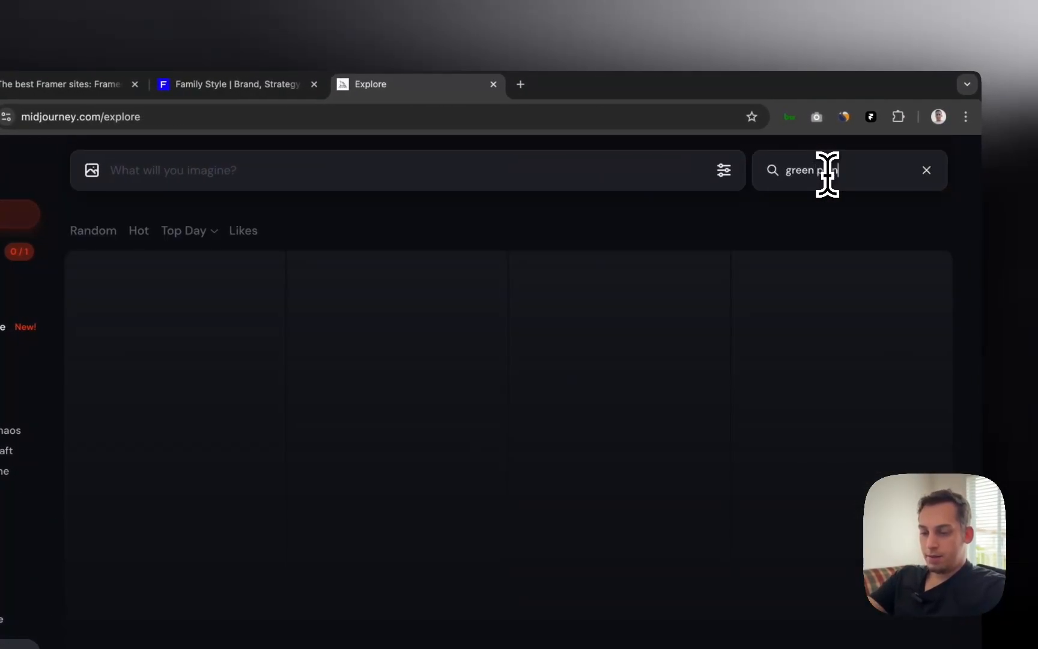
{"action": "type", "text": "en plant in a vase"}
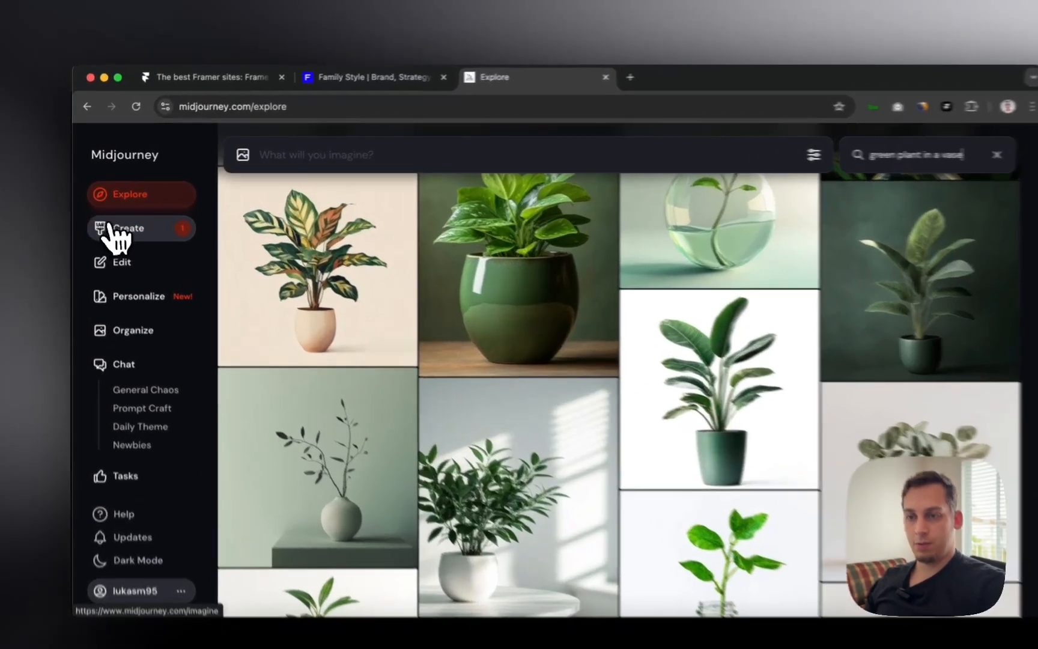
{"action": "left_click", "coordinate": [115, 221]}
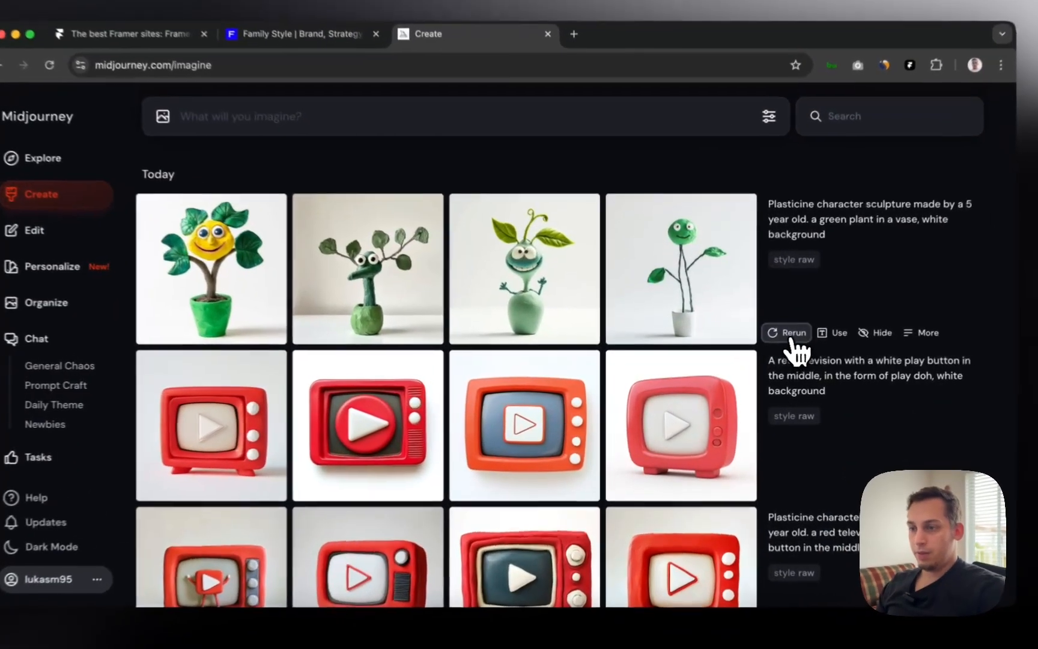
Rerun the green plant prompt, and submit it again with the word "character" removed
{"action": "left_click", "coordinate": [771, 341]}
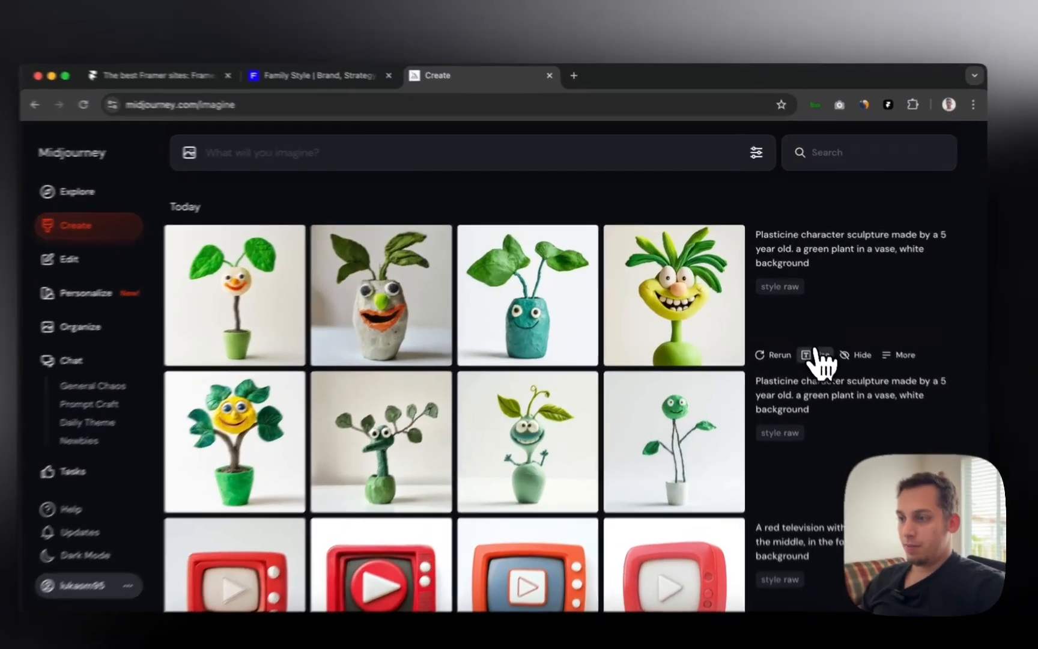
{"action": "left_click", "coordinate": [817, 352]}
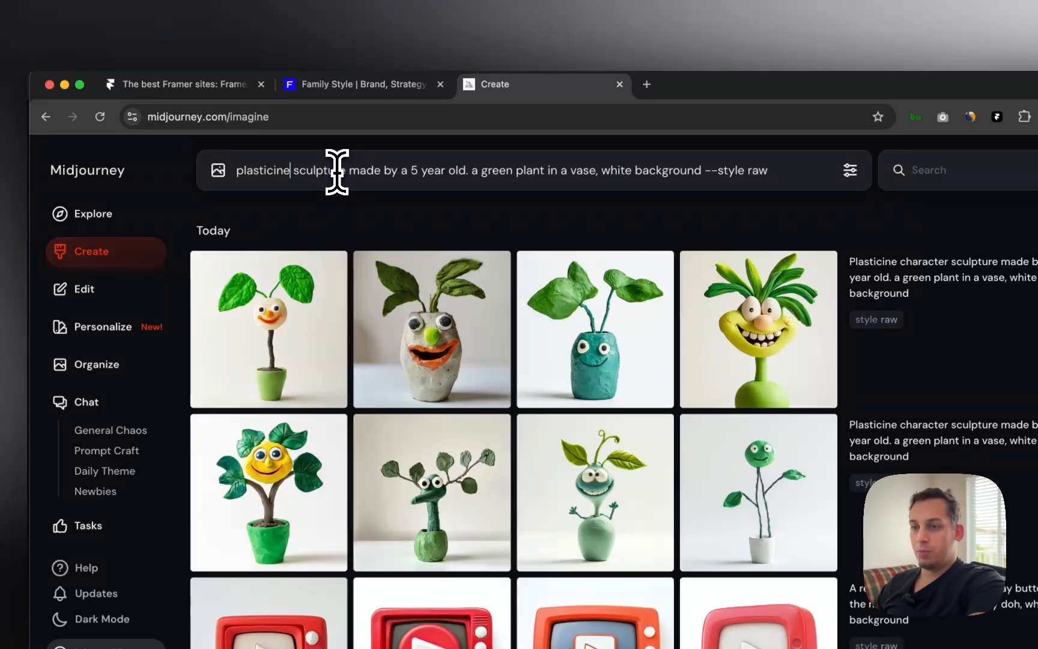
{"action": "key", "text": "Return"}
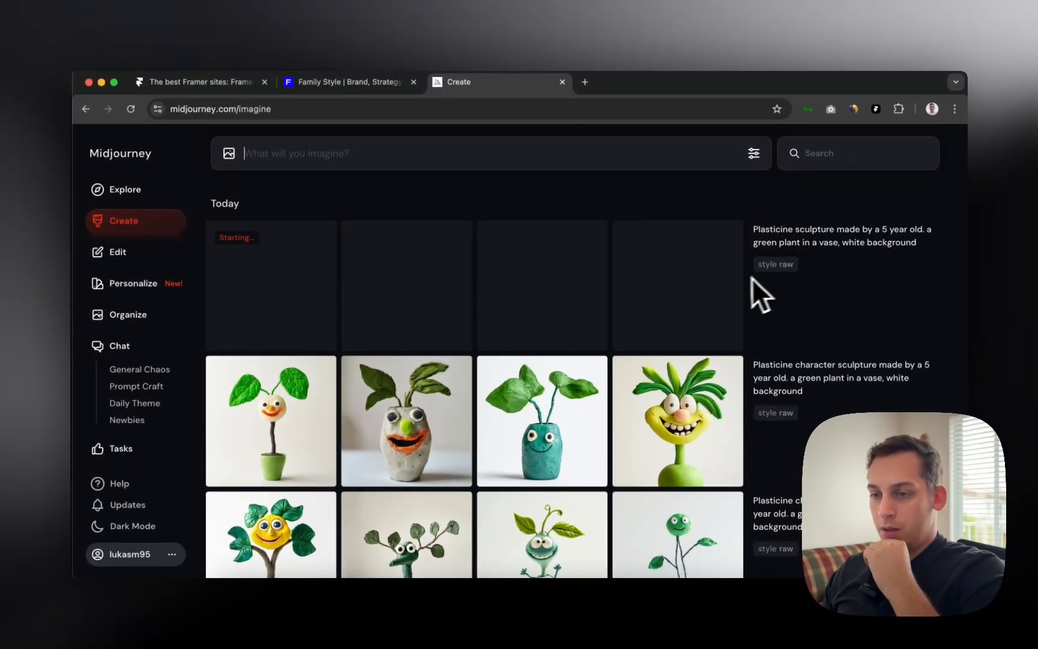
{"action": "scroll", "coordinate": [725, 284], "scroll_direction": "down", "scroll_amount": 2}
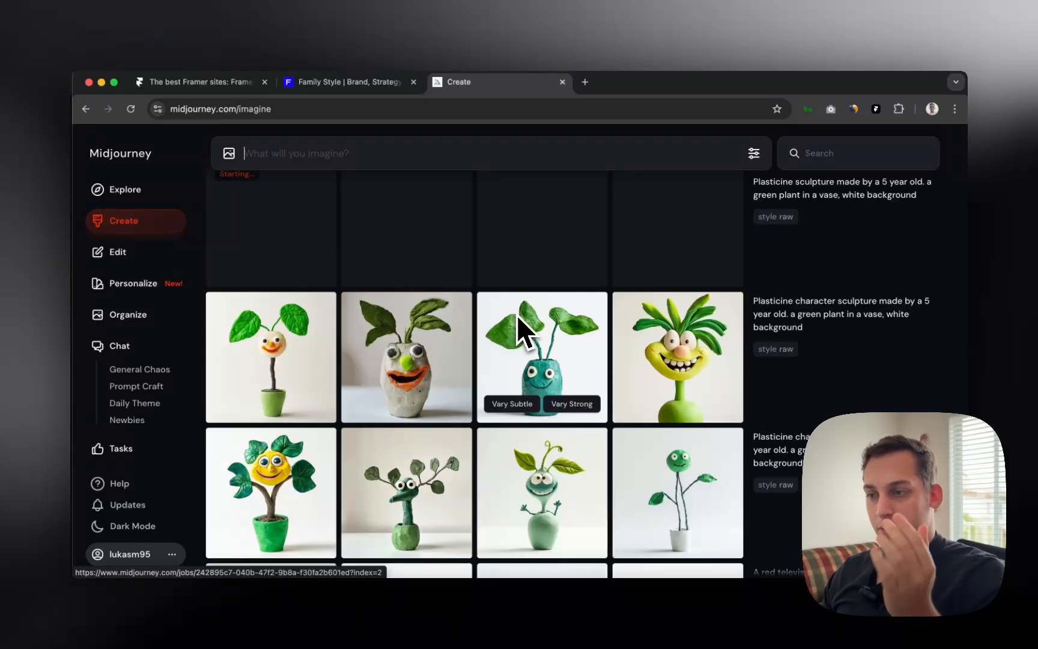
{"action": "scroll", "coordinate": [522, 316], "scroll_direction": "up", "scroll_amount": 2}
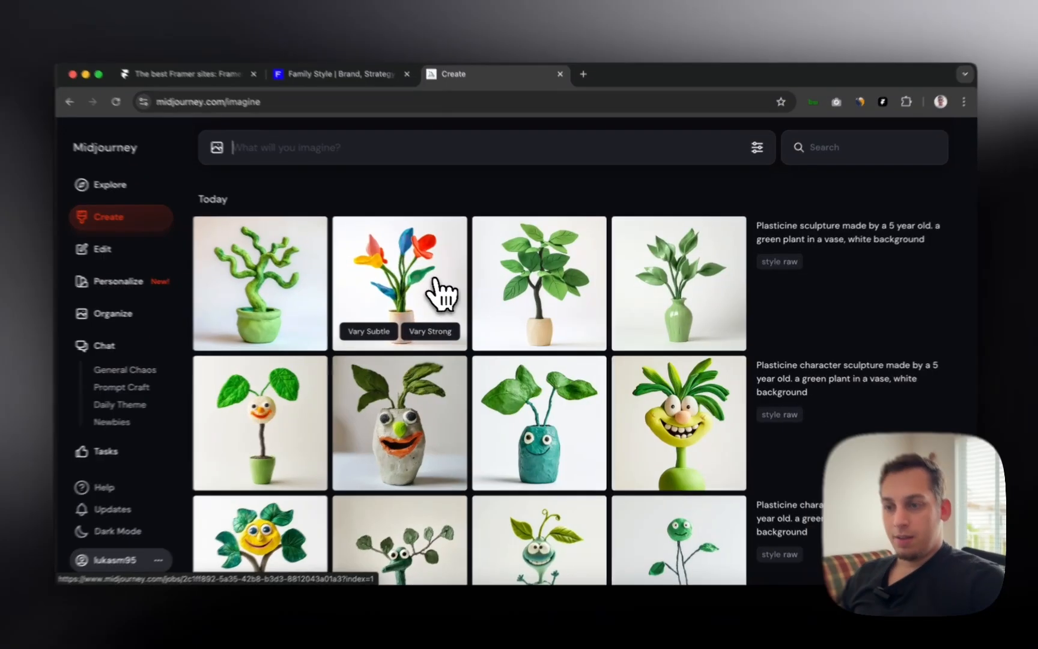
Enlarge the plasticine vase with multicoloured flowers, save the image and close the enlarged view
{"action": "left_click", "coordinate": [462, 296]}
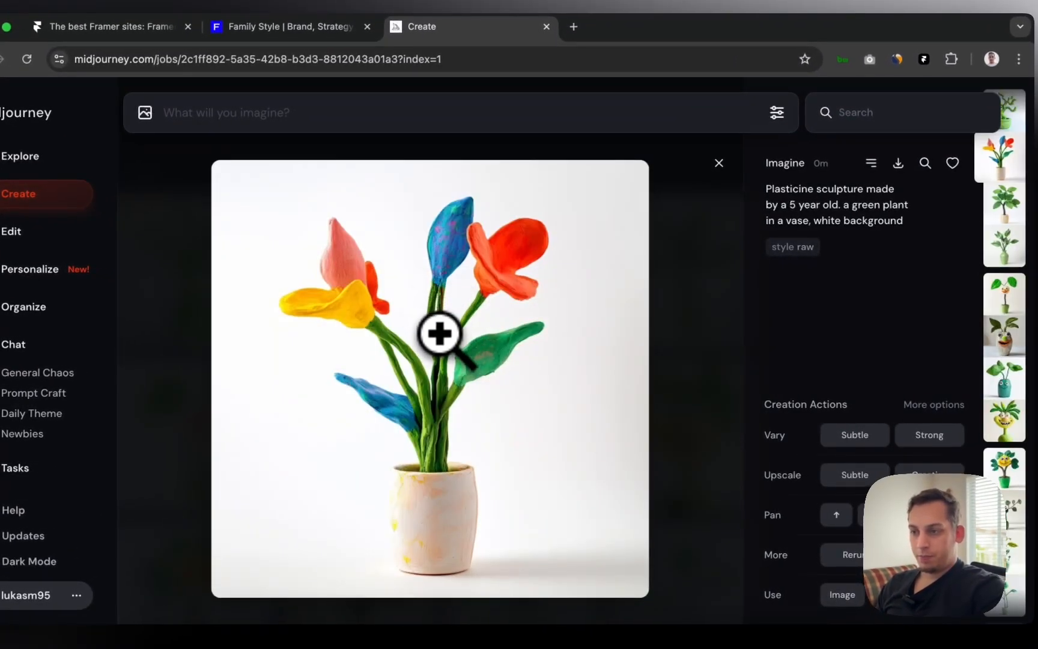
{"action": "right_click", "coordinate": [444, 337]}
{"action": "left_click", "coordinate": [479, 379]}
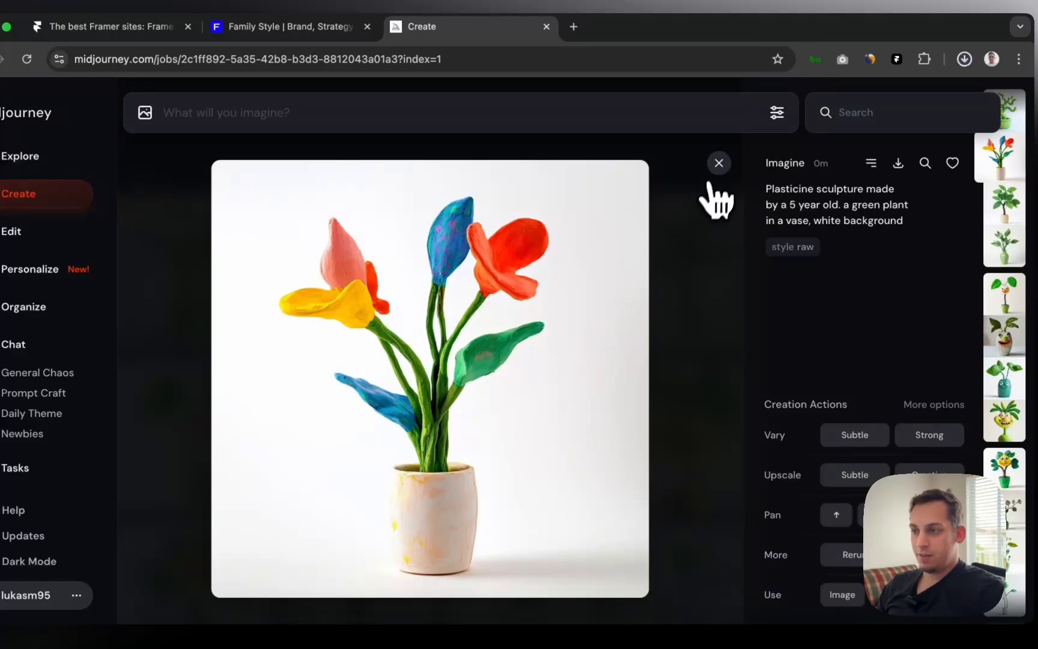
{"action": "left_click", "coordinate": [718, 164]}
Enlarge the plasticine red television with the dark screen and cream frame, save the image and close the enlarged view
{"action": "scroll", "coordinate": [439, 508], "scroll_direction": "down", "scroll_amount": 6}
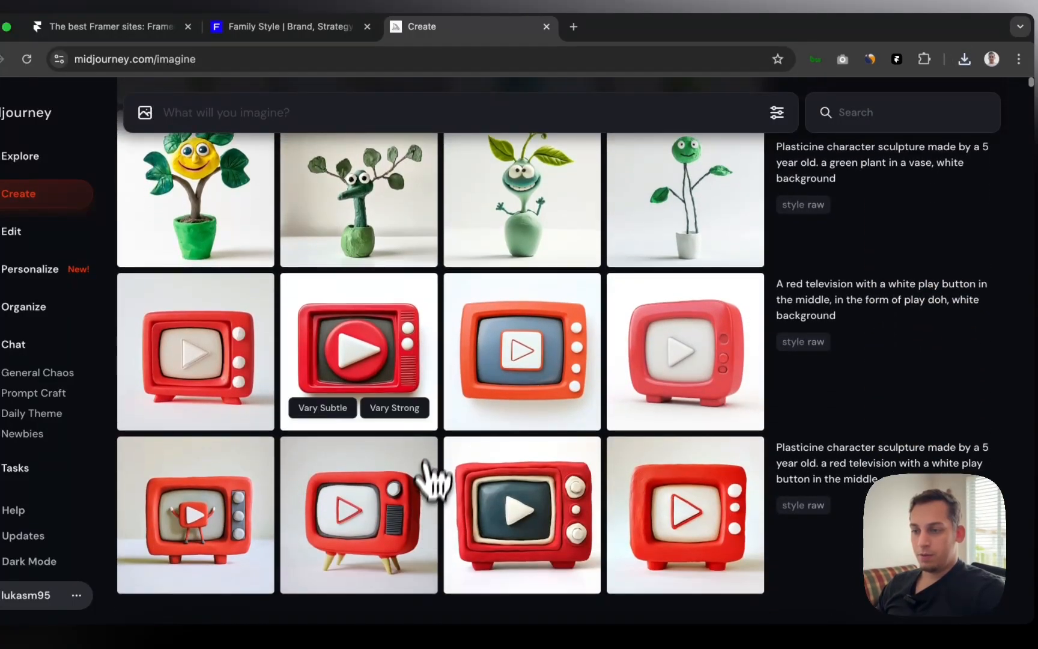
{"action": "scroll", "coordinate": [434, 475], "scroll_direction": "down", "scroll_amount": 1}
{"action": "left_click", "coordinate": [476, 456]}
{"action": "right_click", "coordinate": [460, 415]}
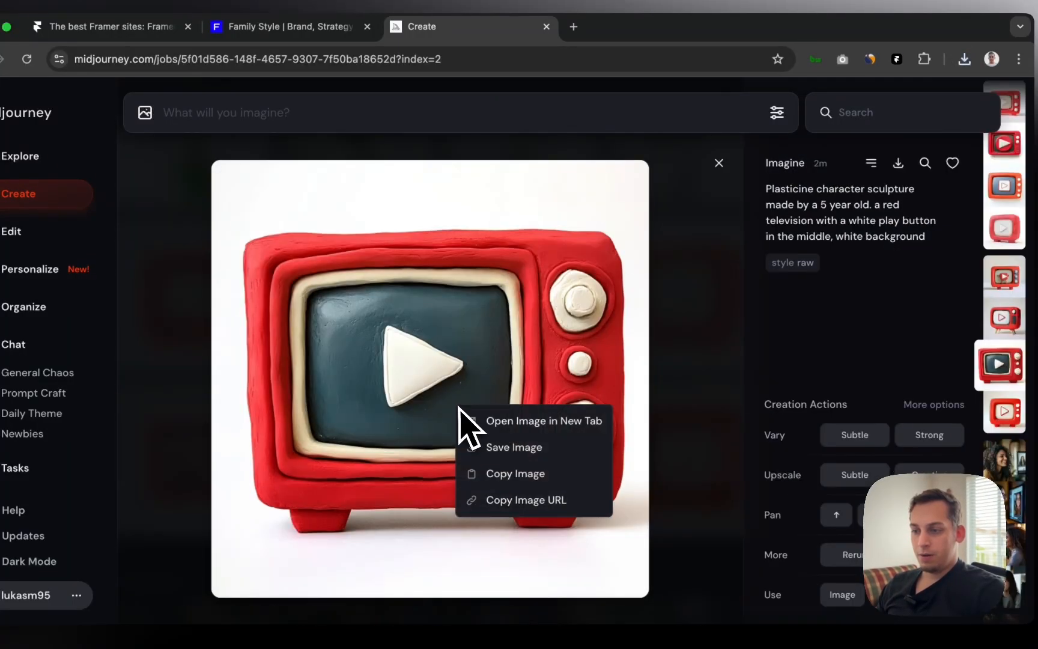
{"action": "left_click", "coordinate": [508, 449]}
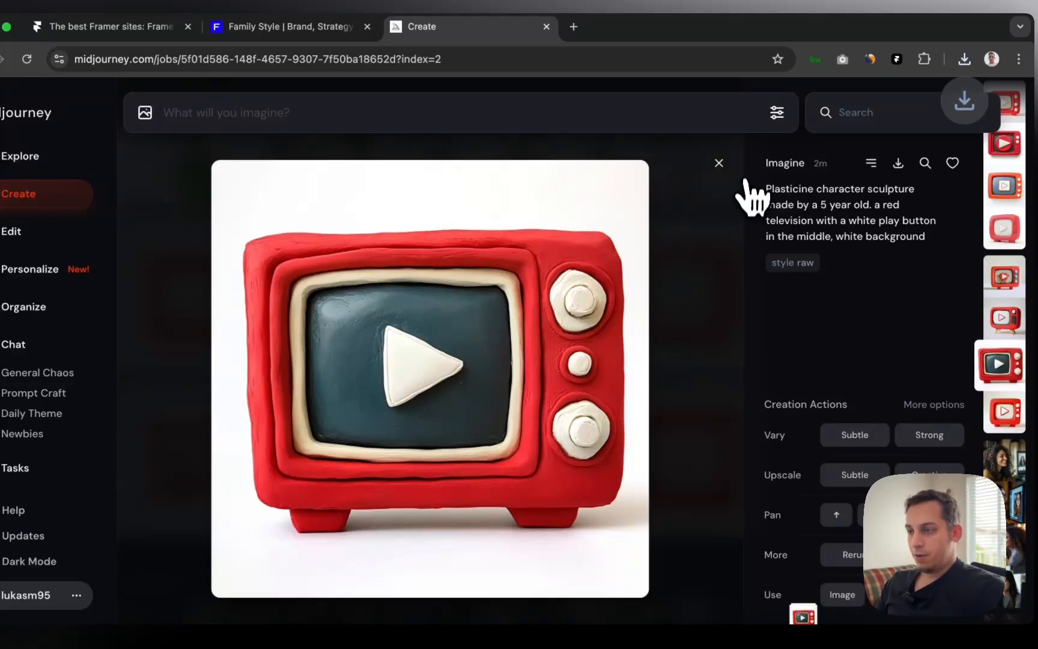
{"action": "left_click", "coordinate": [725, 172]}
Switch to Framer and import the saved television and flower vase PNG images from the Downloads folder onto the canvas
{"action": "left_click", "coordinate": [583, 616]}
{"action": "scroll", "coordinate": [451, 486], "scroll_direction": "left", "scroll_amount": 2}
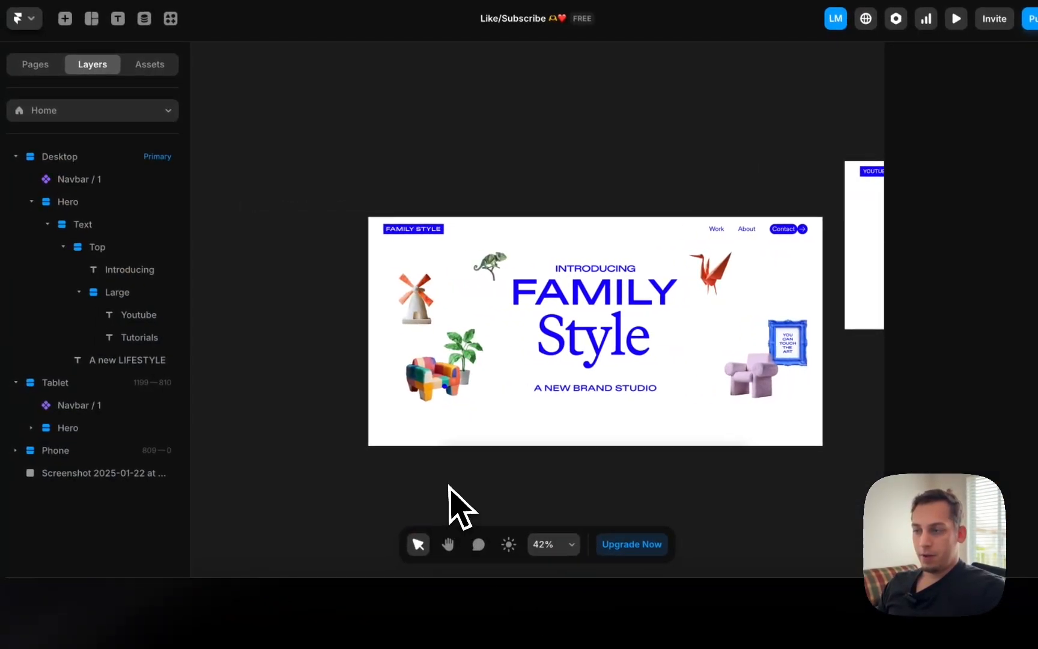
{"action": "scroll", "coordinate": [451, 482], "scroll_direction": "right", "scroll_amount": 7}
{"action": "left_click", "coordinate": [245, 616]}
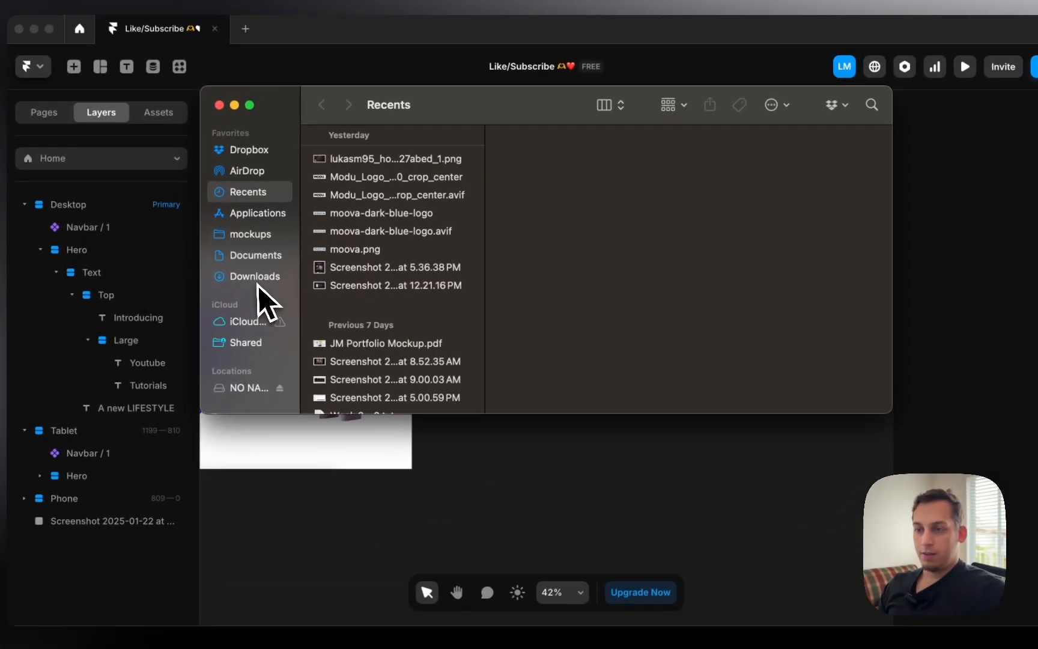
{"action": "left_click", "coordinate": [285, 229]}
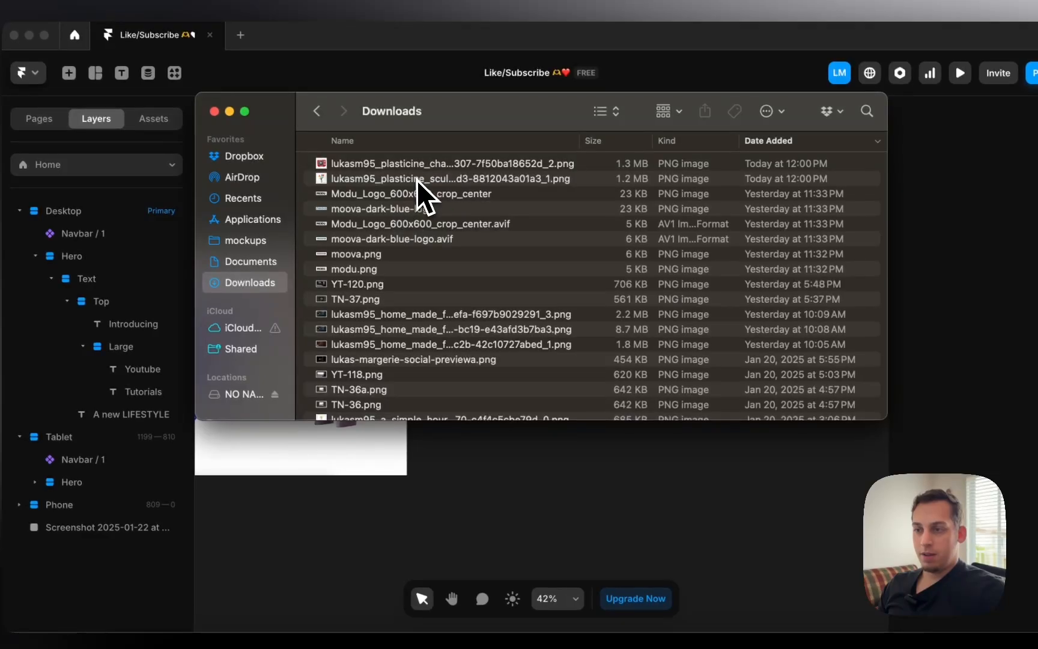
{"action": "left_click", "coordinate": [421, 180]}
{"action": "left_click", "coordinate": [408, 168], "text": "shift"}
{"action": "left_click_drag", "start_coordinate": [408, 168], "coordinate": [557, 495]}
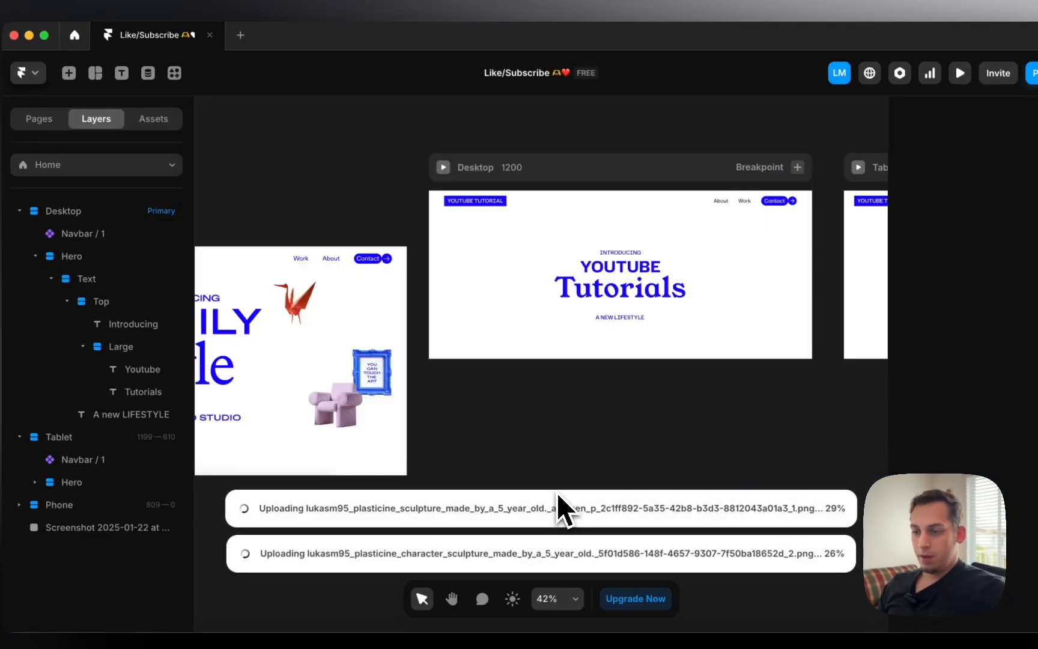
Place the flower vase image beside the television image below the Desktop breakpoint and clear the selection
{"action": "scroll", "coordinate": [554, 480], "scroll_direction": "down", "scroll_amount": 3}
{"action": "scroll", "coordinate": [549, 464], "scroll_direction": "up", "scroll_amount": 1}
{"action": "scroll", "coordinate": [549, 464], "scroll_direction": "right", "scroll_amount": 1}
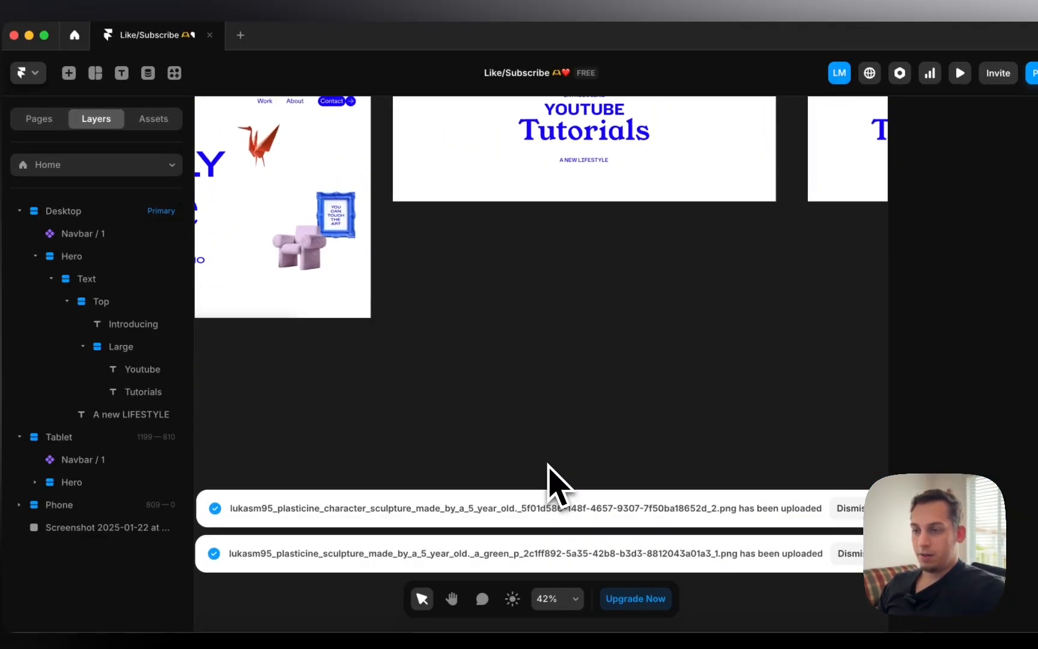
{"action": "left_click_drag", "start_coordinate": [540, 394], "coordinate": [707, 360]}
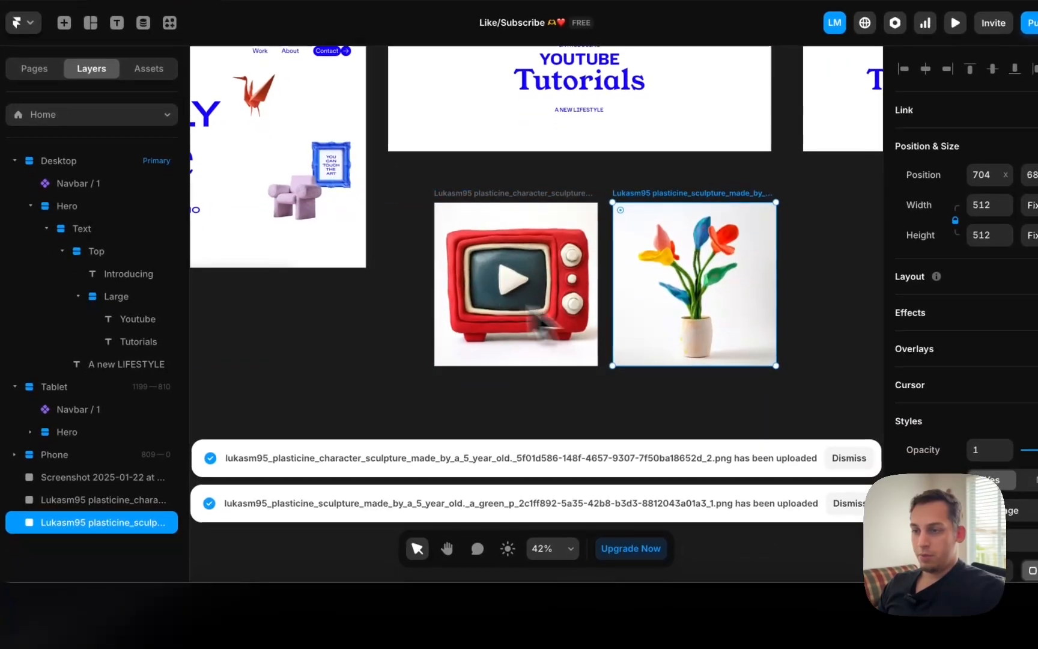
{"action": "left_click", "coordinate": [426, 313]}
{"action": "scroll", "coordinate": [425, 337], "scroll_direction": "up", "scroll_amount": 2}
{"action": "scroll", "coordinate": [425, 336], "scroll_direction": "left", "scroll_amount": 4}
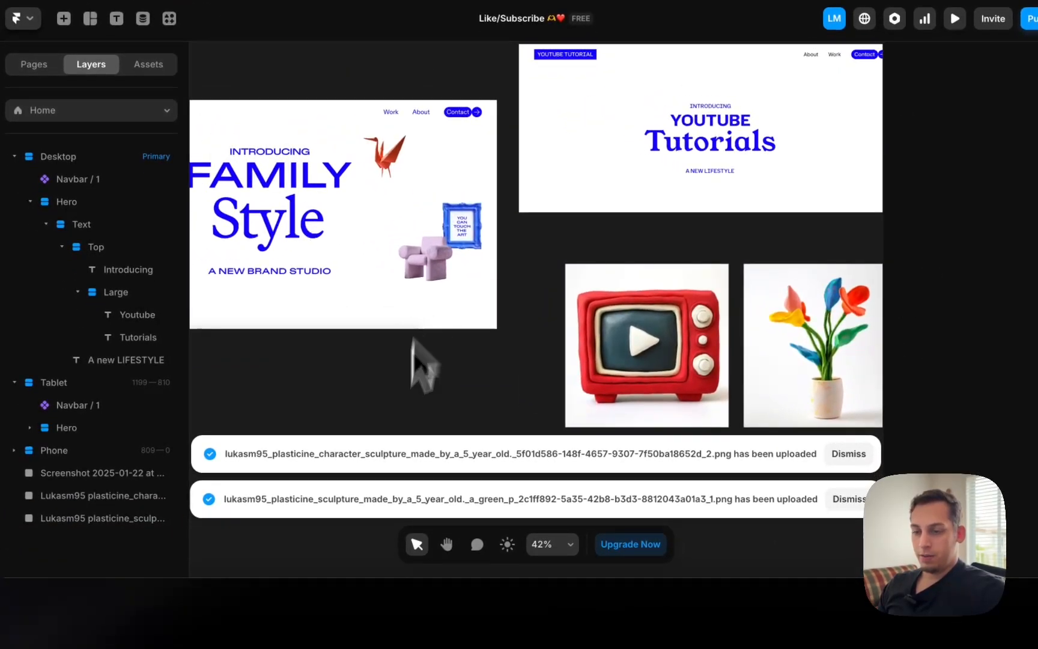
Check the generated plants in Midjourney, then return to Framer and examine the objects surrounding the text in the reference design
{"action": "left_click", "coordinate": [272, 626]}
{"action": "scroll", "coordinate": [463, 301], "scroll_direction": "up", "scroll_amount": 5}
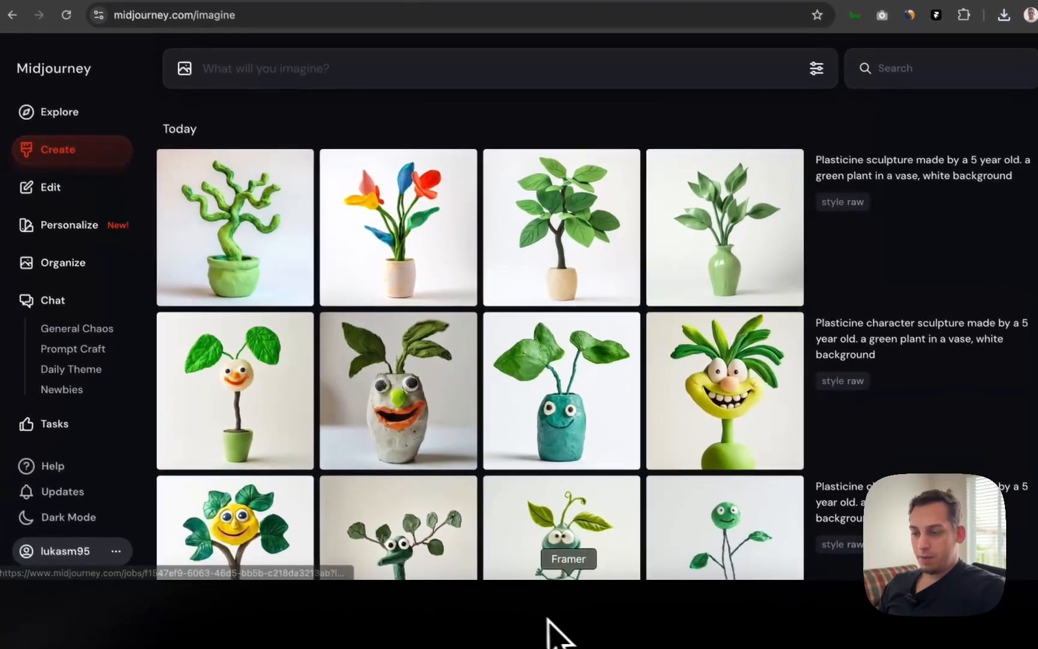
{"action": "left_click", "coordinate": [574, 614]}
{"action": "scroll", "coordinate": [396, 342], "scroll_direction": "left", "scroll_amount": 2}
{"action": "scroll", "coordinate": [397, 341], "scroll_direction": "up", "scroll_amount": 1}
{"action": "scroll", "coordinate": [400, 300], "scroll_direction": "left", "scroll_amount": 1}
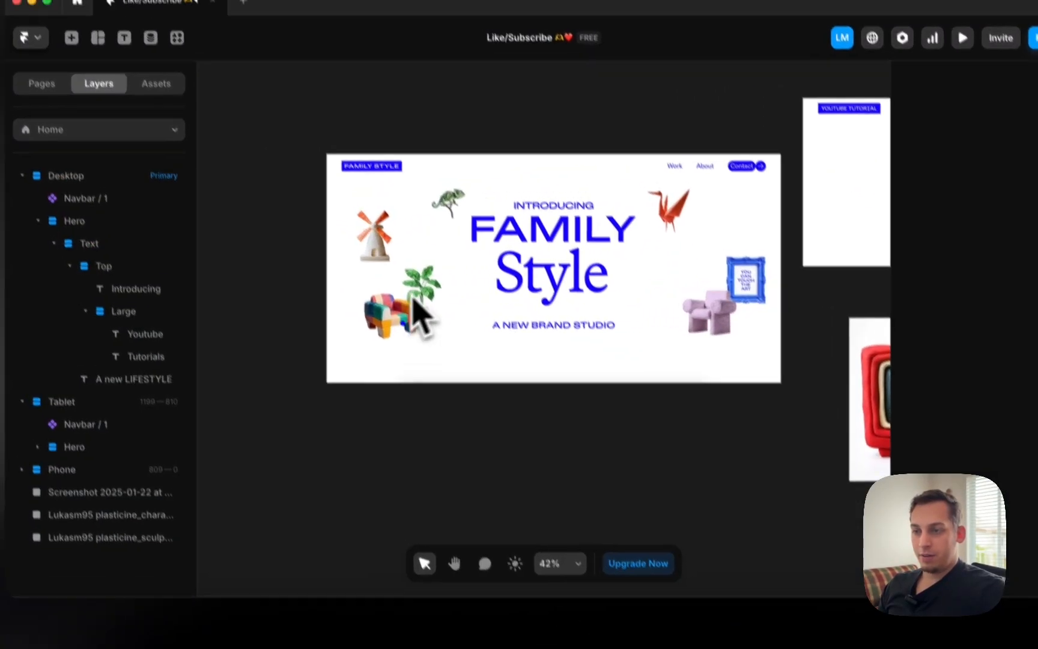
{"action": "scroll", "coordinate": [390, 232], "scroll_direction": "up", "scroll_amount": 5}
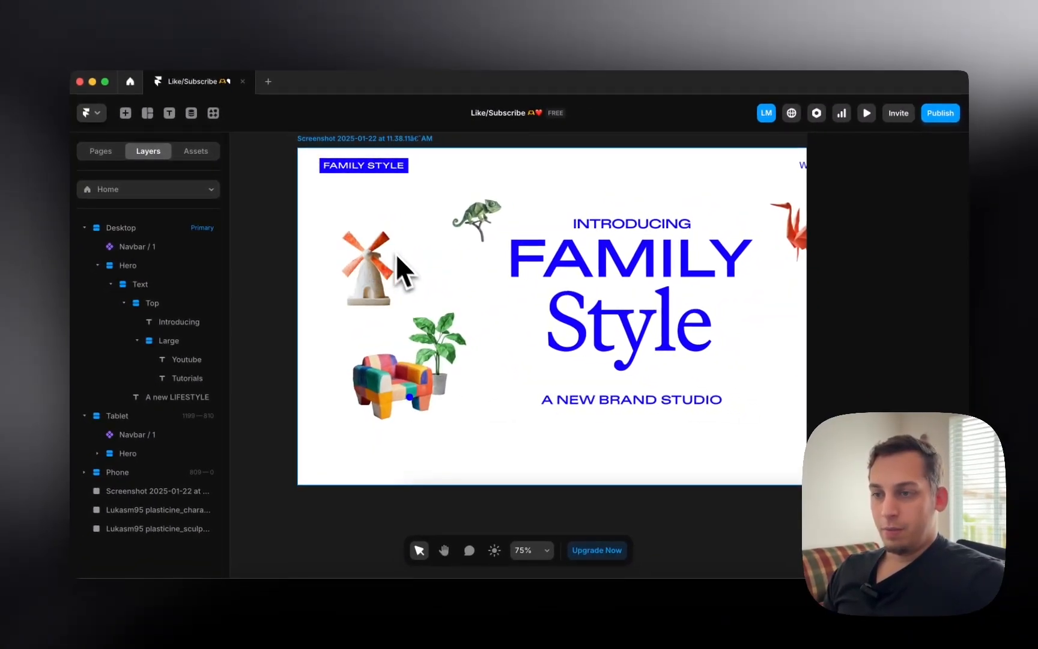
{"action": "scroll", "coordinate": [480, 232], "scroll_direction": "right", "scroll_amount": 5}
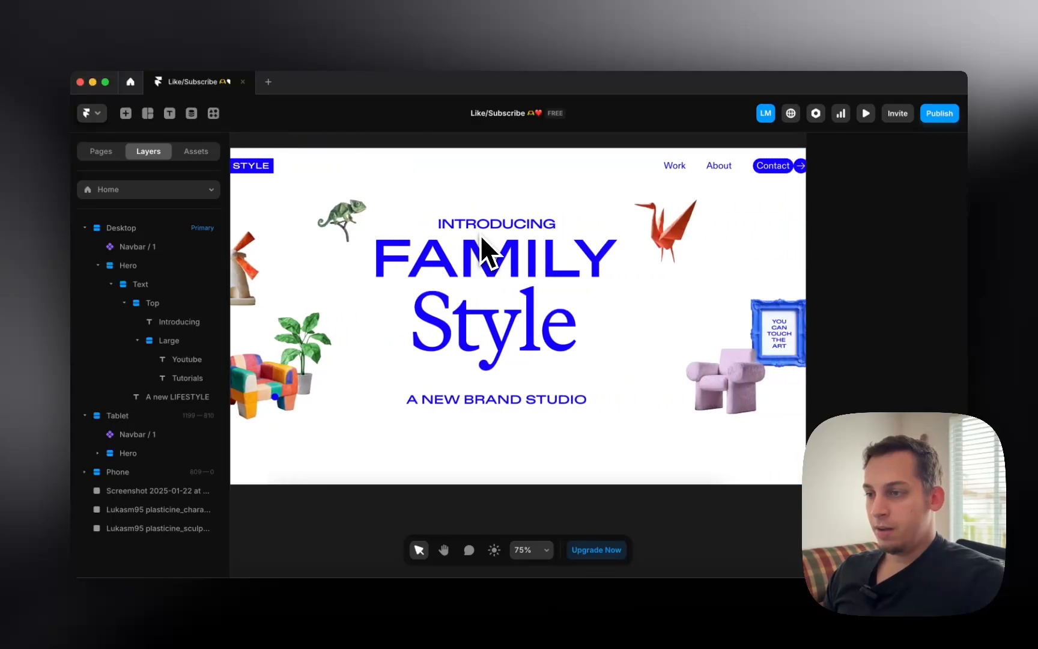
{"action": "scroll", "coordinate": [619, 297], "scroll_direction": "left", "scroll_amount": 5}
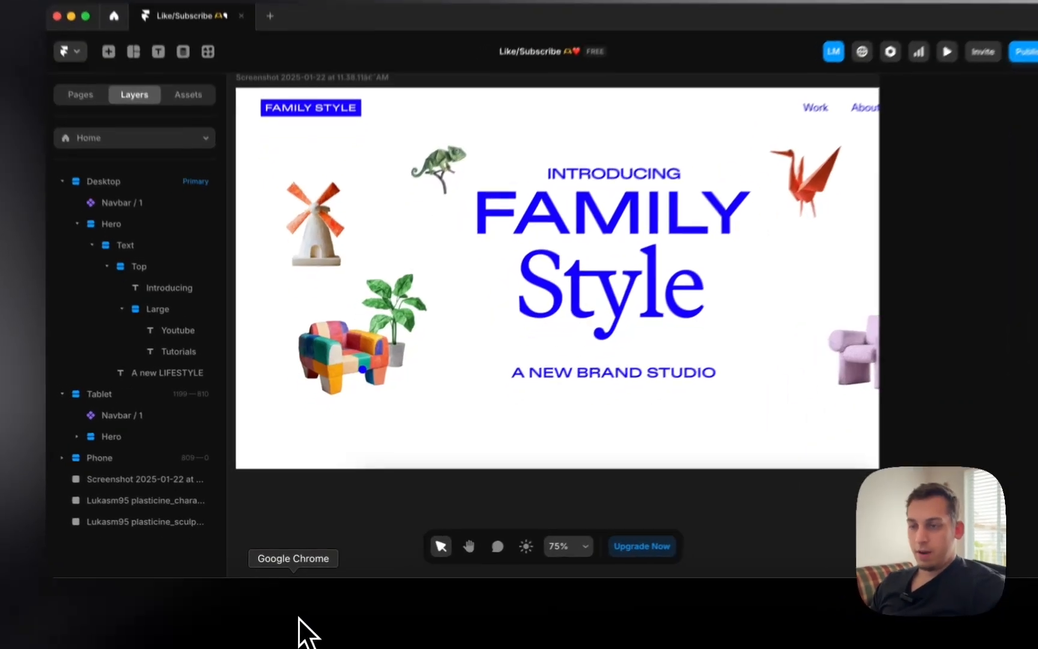
Switch to Midjourney and reuse the plant prompt to generate "plasticine sculpture made by a 5 year old. a camera stand, white background --style raw"
{"action": "left_click", "coordinate": [302, 619]}
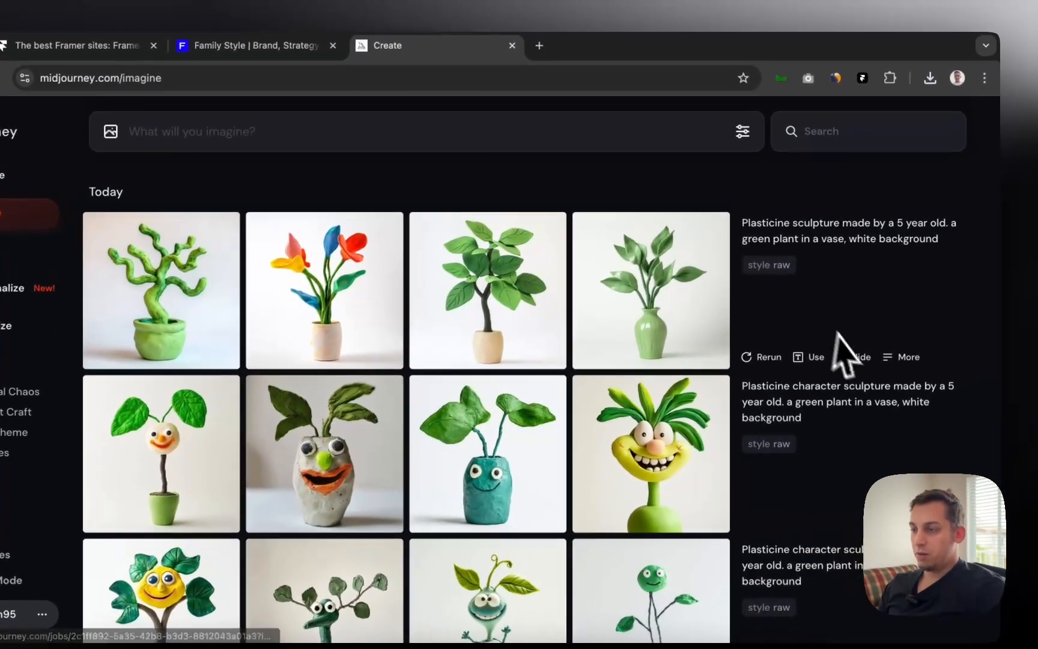
{"action": "left_click", "coordinate": [814, 357]}
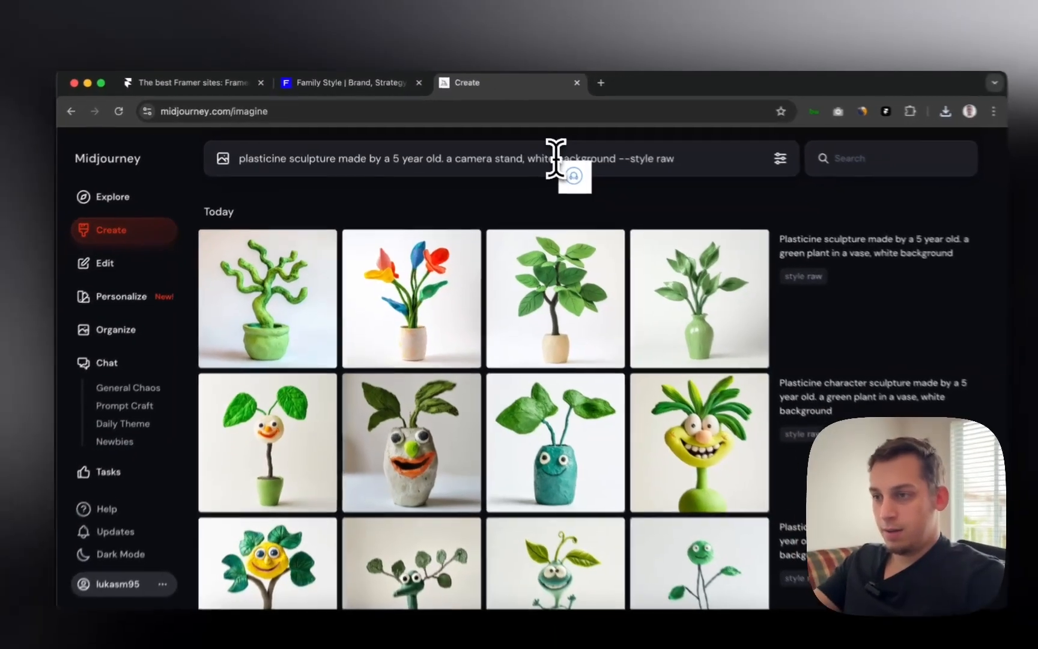
{"action": "key", "text": "Return"}
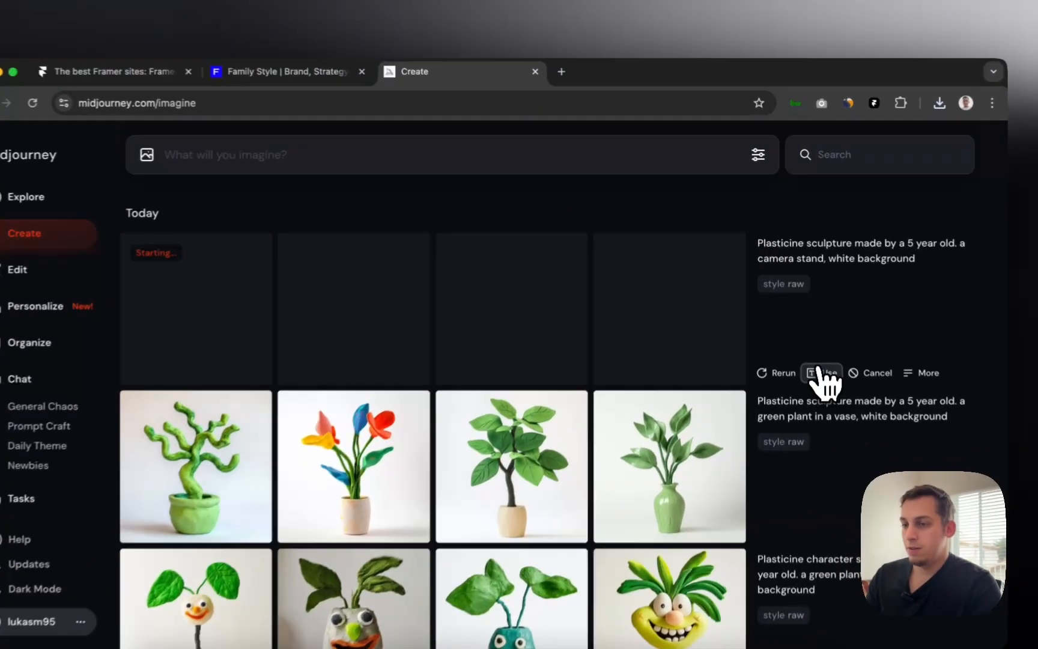
Reuse the camera stand prompt with "a camera light" as the subject to generate images, and rerun the original camera stand prompt
{"action": "left_click", "coordinate": [812, 340]}
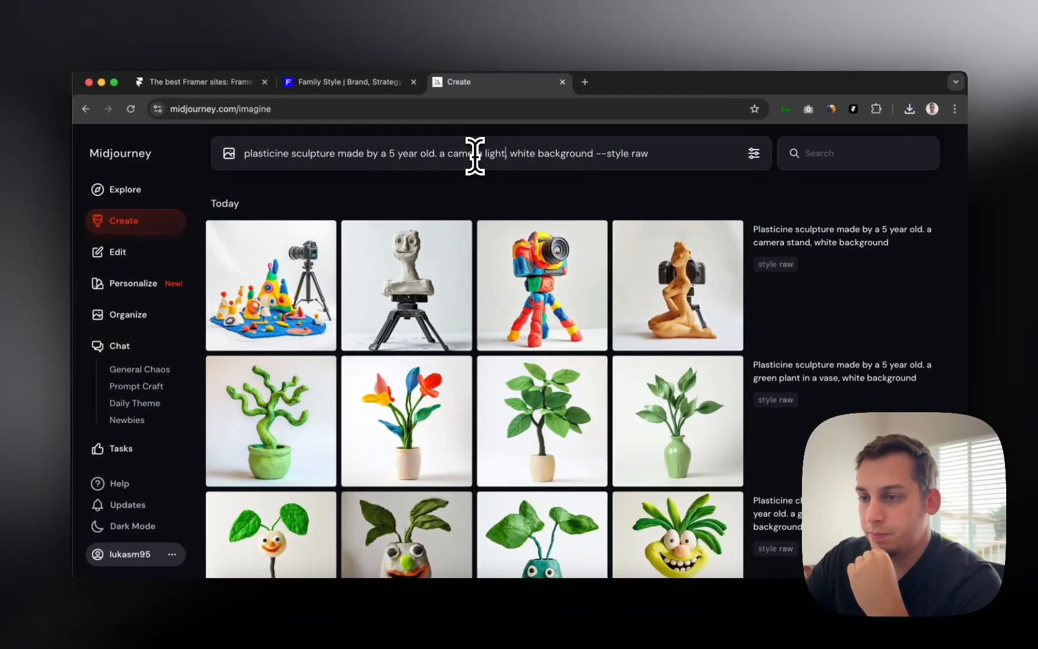
{"action": "key", "text": "Return"}
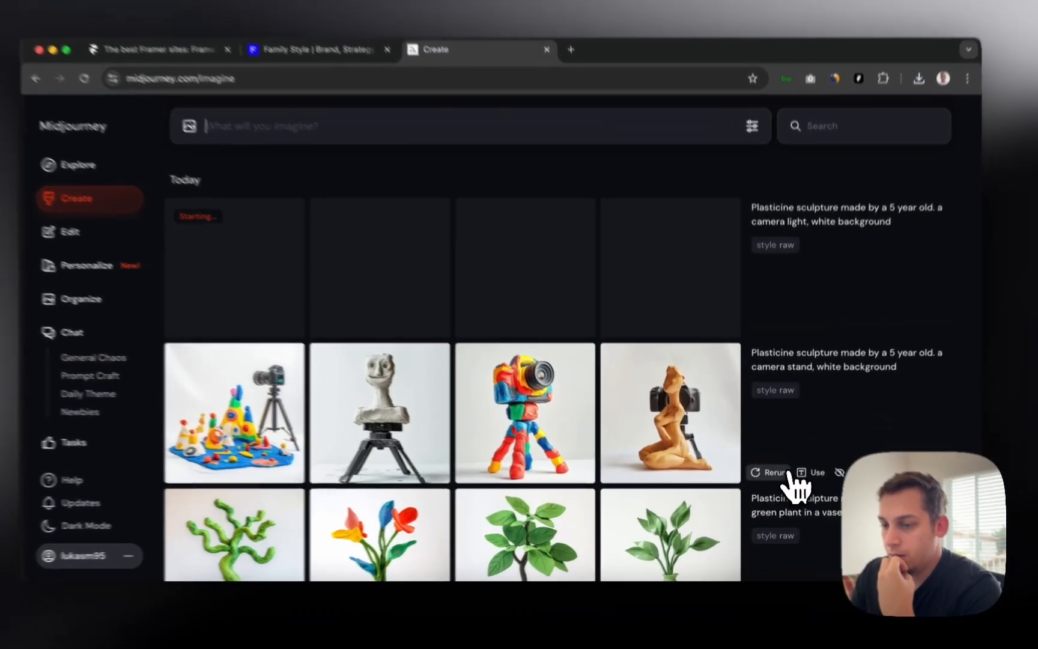
{"action": "left_click", "coordinate": [777, 476]}
Examine the camera stand and camera light results, enlarging the multicoloured tripod camera and the row of clay flowers
{"action": "scroll", "coordinate": [519, 399], "scroll_direction": "down", "scroll_amount": 2}
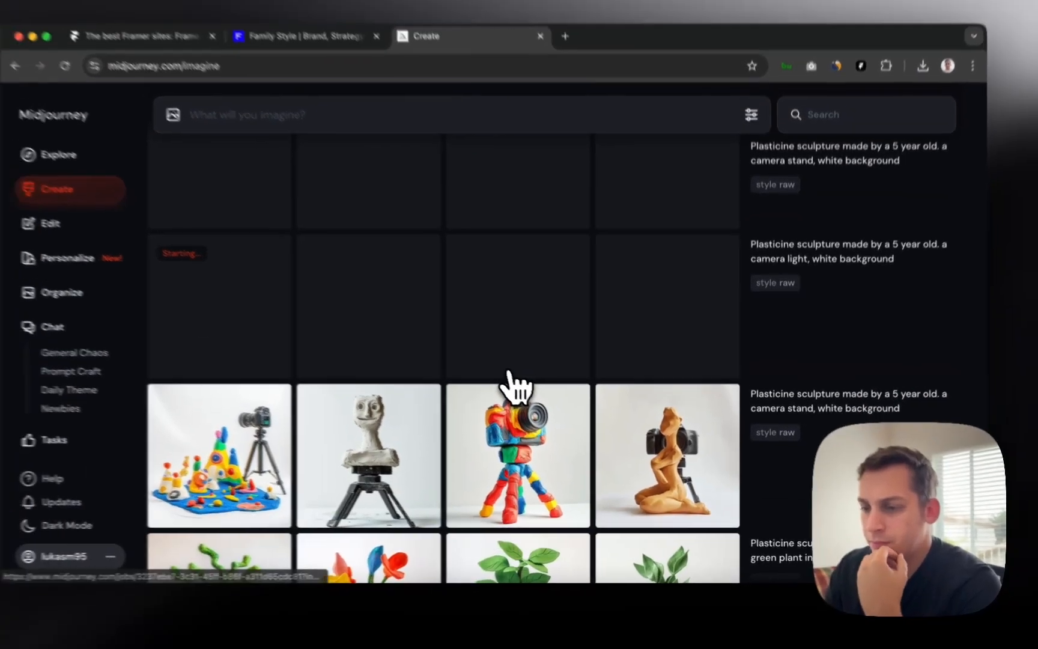
{"action": "scroll", "coordinate": [700, 304], "scroll_direction": "up", "scroll_amount": 3}
{"action": "scroll", "coordinate": [721, 345], "scroll_direction": "down", "scroll_amount": 5}
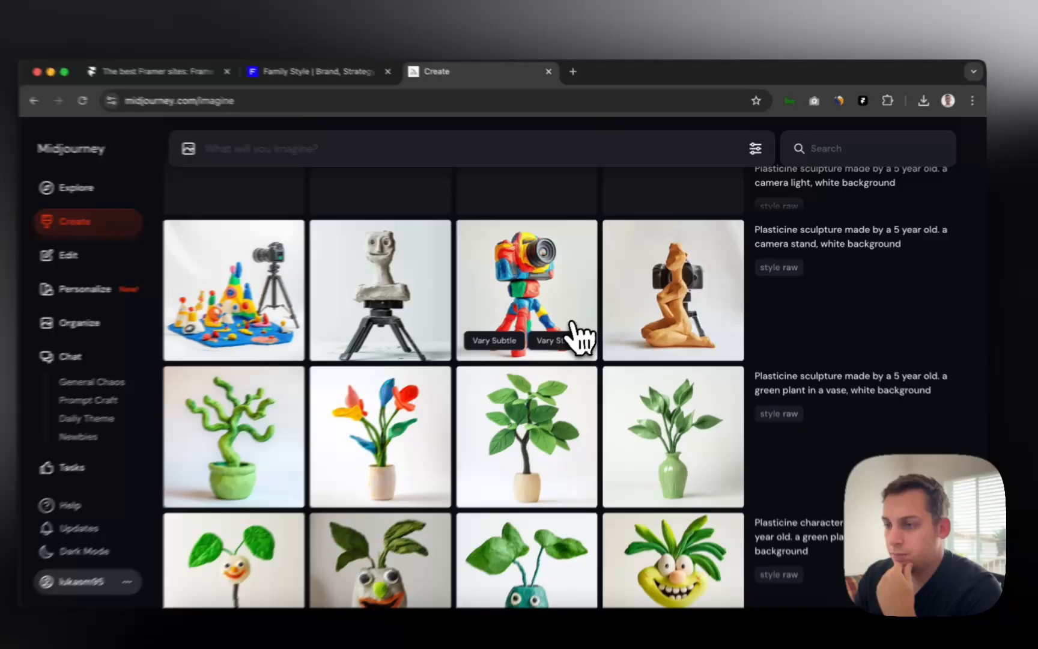
{"action": "left_click", "coordinate": [572, 327]}
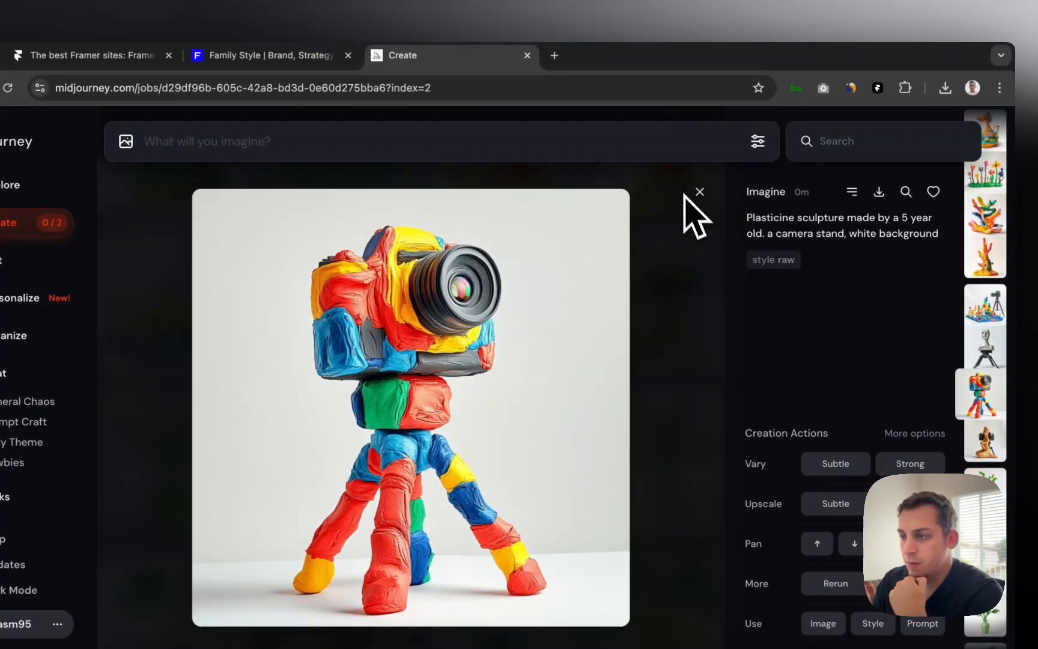
{"action": "left_click", "coordinate": [700, 194]}
{"action": "scroll", "coordinate": [622, 275], "scroll_direction": "up", "scroll_amount": 3}
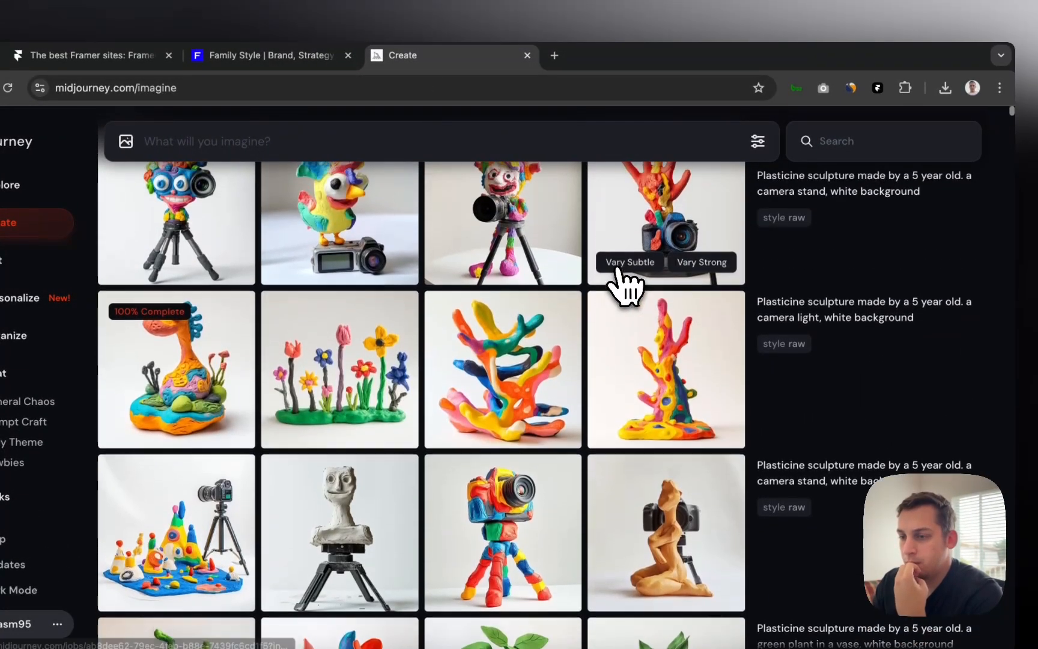
{"action": "scroll", "coordinate": [618, 274], "scroll_direction": "up", "scroll_amount": 2}
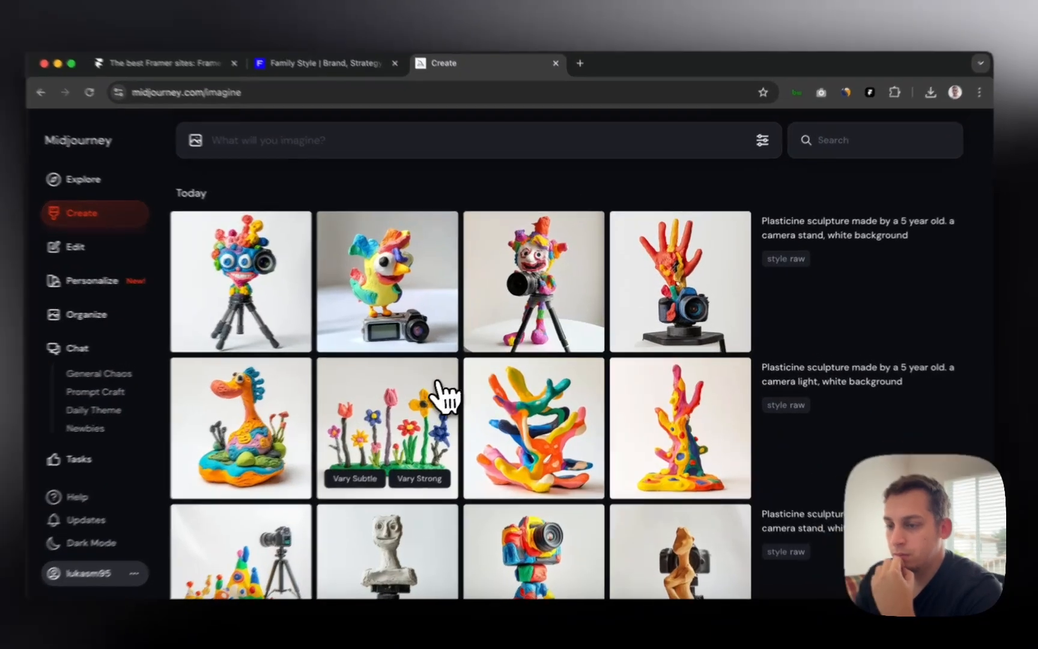
{"action": "left_click", "coordinate": [440, 395]}
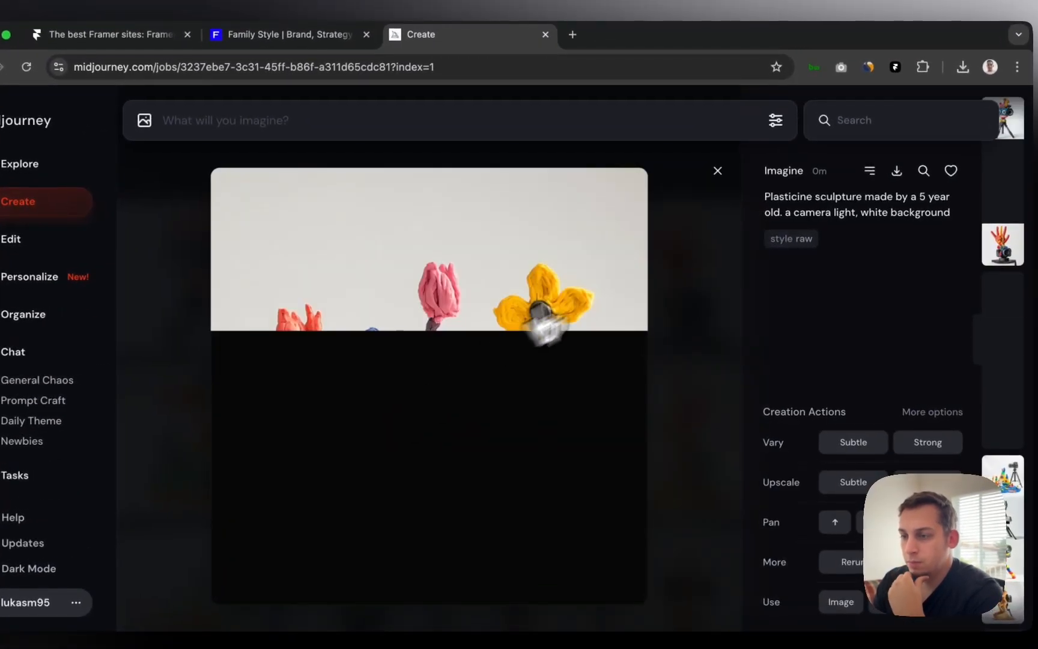
{"action": "left_click", "coordinate": [717, 171]}
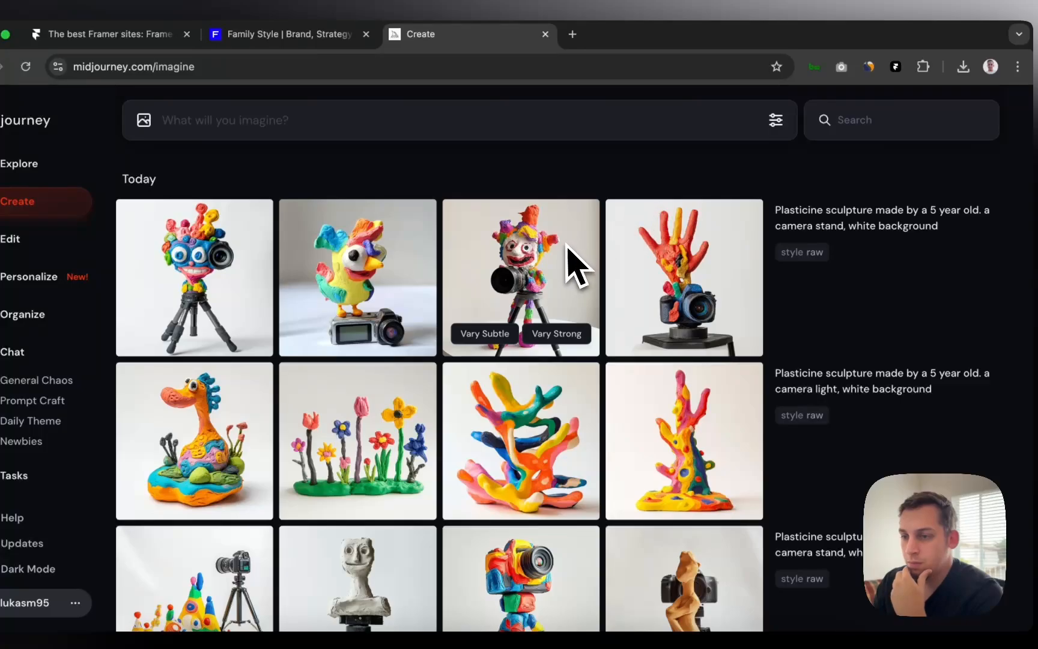
{"action": "scroll", "coordinate": [632, 415], "scroll_direction": "down", "scroll_amount": 1}
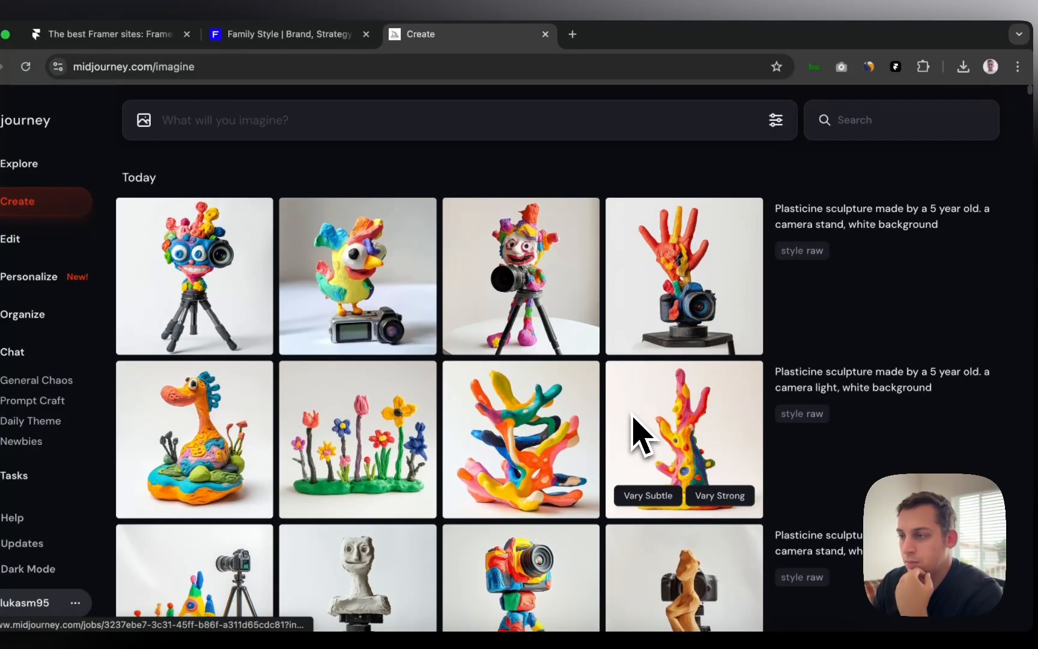
{"action": "scroll", "coordinate": [632, 421], "scroll_direction": "down", "scroll_amount": 5}
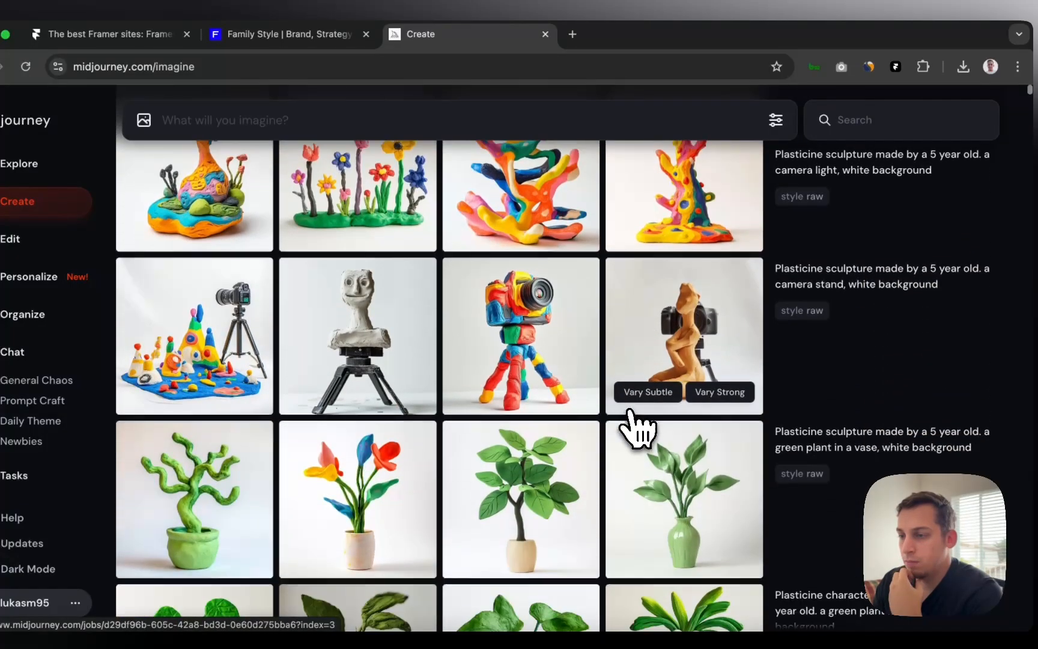
Enlarge the multicoloured plasticine camera on its tripod, save the image and close the enlarged view
{"action": "left_click", "coordinate": [575, 376]}
{"action": "right_click", "coordinate": [522, 360]}
{"action": "left_click", "coordinate": [562, 397]}
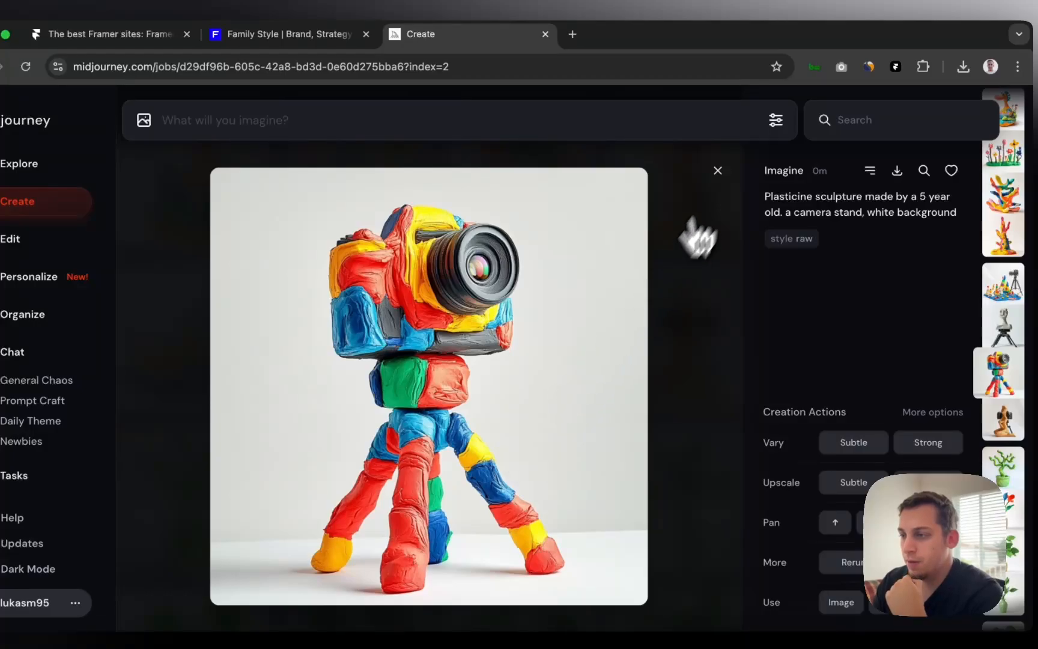
{"action": "left_click", "coordinate": [718, 170]}
Switch to Framer, import the saved camera PNG from the Downloads folder and place it below the television image at 487 by 487
{"action": "key", "text": "super+Tab"}
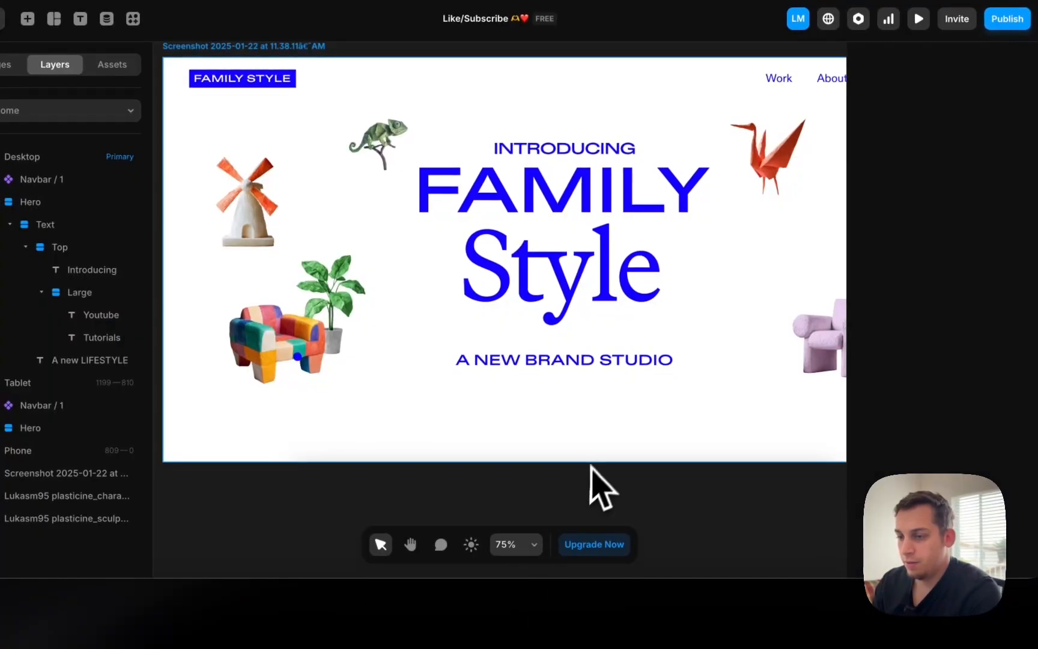
{"action": "scroll", "coordinate": [592, 481], "scroll_direction": "down", "scroll_amount": 6}
{"action": "scroll", "coordinate": [592, 459], "scroll_direction": "down", "scroll_amount": 3}
{"action": "scroll", "coordinate": [592, 460], "scroll_direction": "down", "scroll_amount": 5}
{"action": "scroll", "coordinate": [592, 459], "scroll_direction": "right", "scroll_amount": 10}
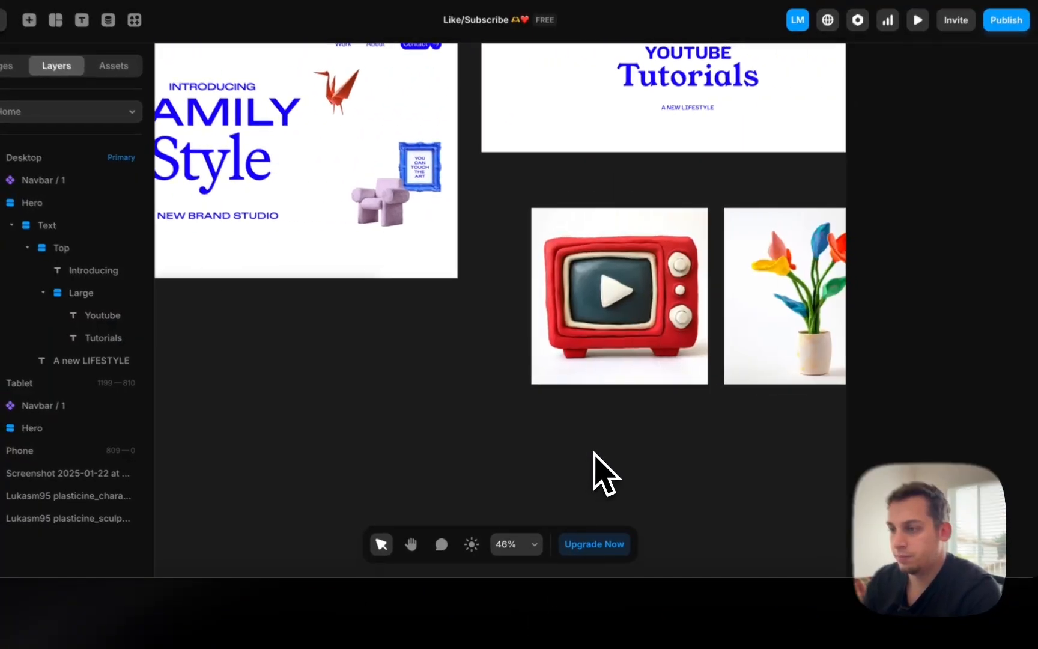
{"action": "scroll", "coordinate": [587, 454], "scroll_direction": "down", "scroll_amount": 5}
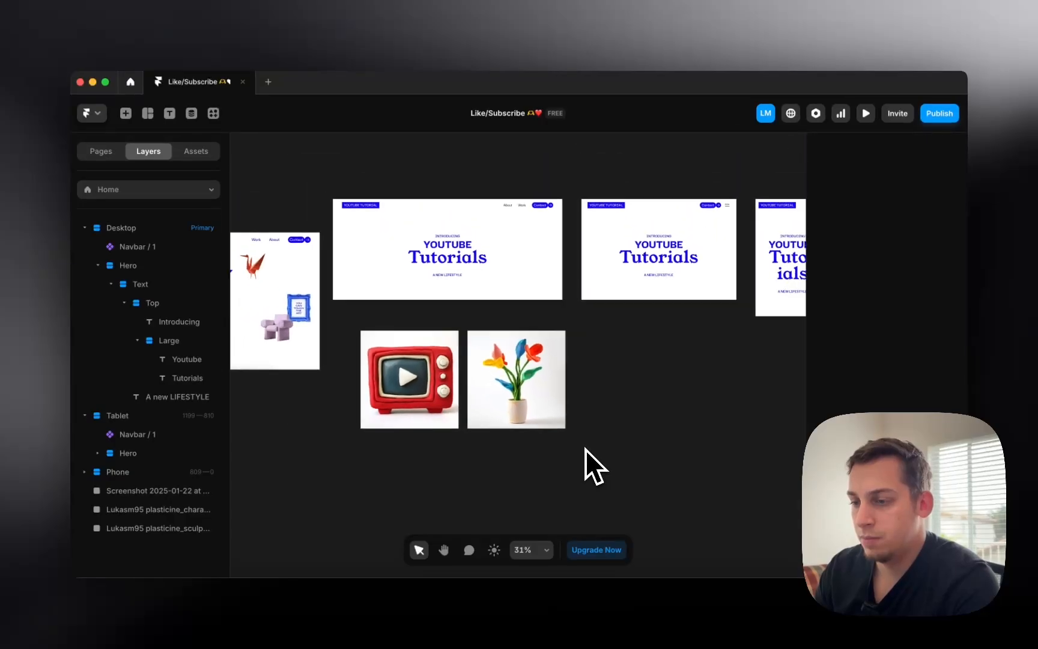
{"action": "left_click", "coordinate": [271, 619]}
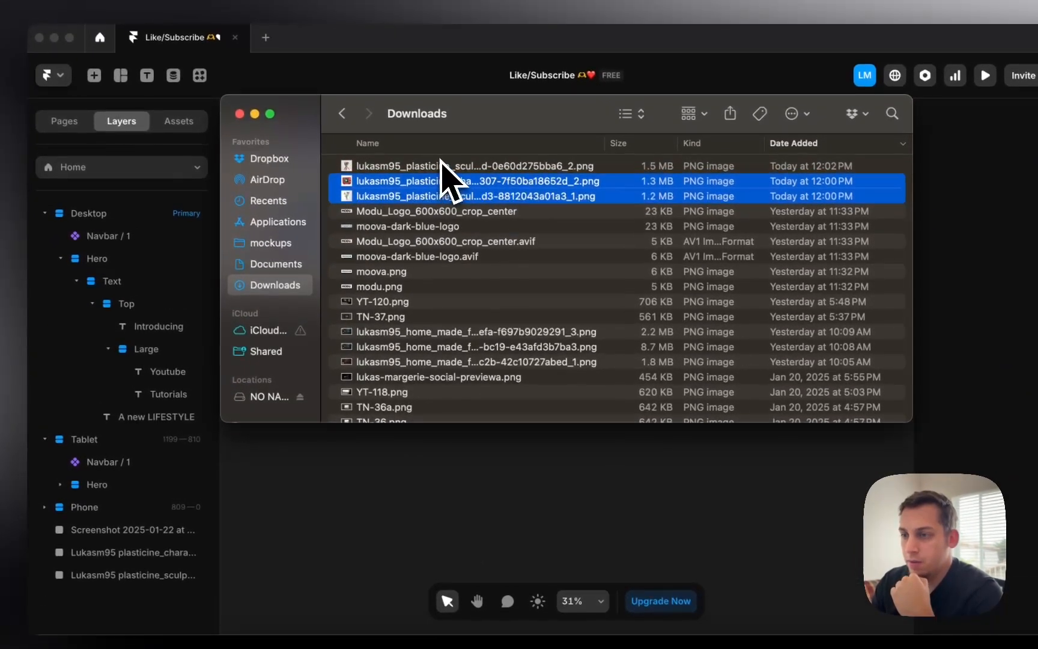
{"action": "left_click", "coordinate": [442, 165]}
{"action": "left_click_drag", "start_coordinate": [442, 165], "coordinate": [438, 487]}
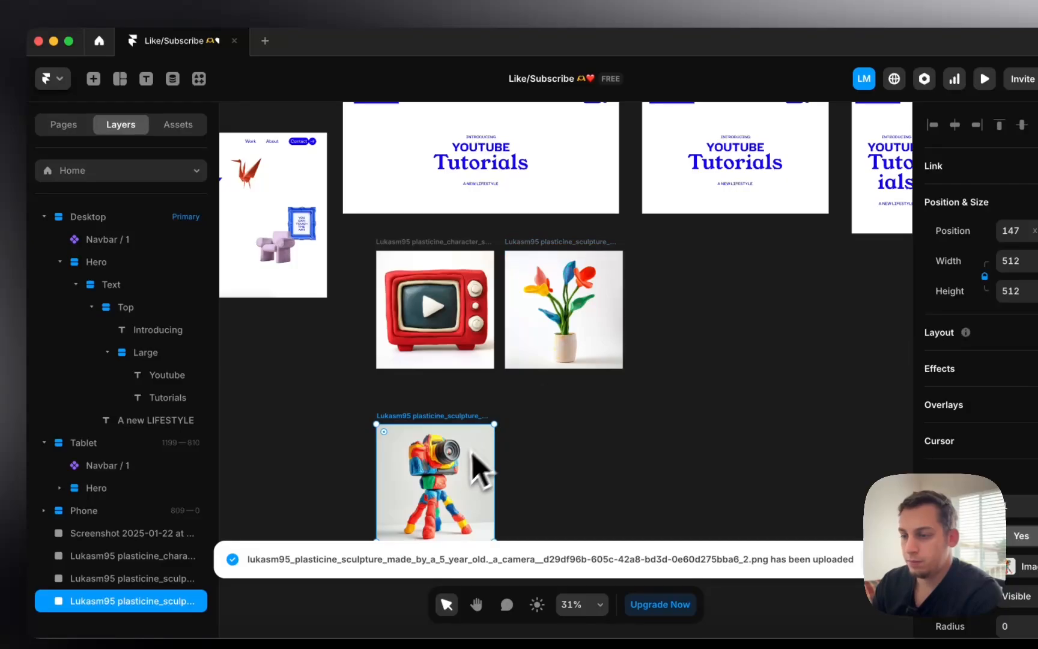
{"action": "left_click_drag", "start_coordinate": [471, 452], "coordinate": [461, 426]}
{"action": "left_click_drag", "start_coordinate": [496, 387], "coordinate": [466, 416]}
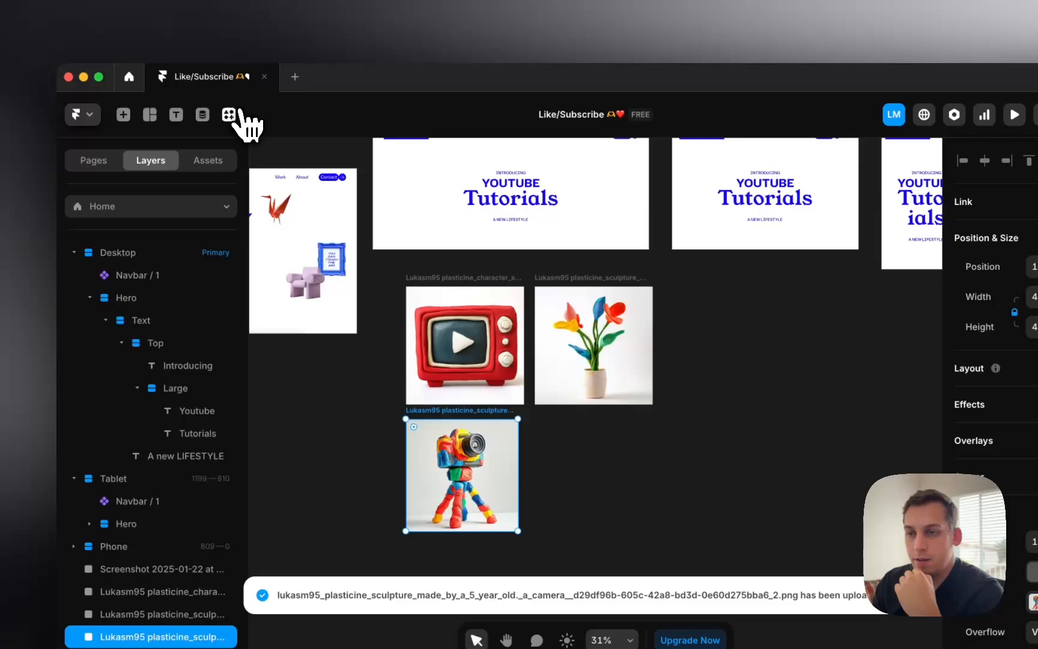
Search the plugins for "remo" and run Remove Background on the selected camera image
{"action": "left_click", "coordinate": [199, 79]}
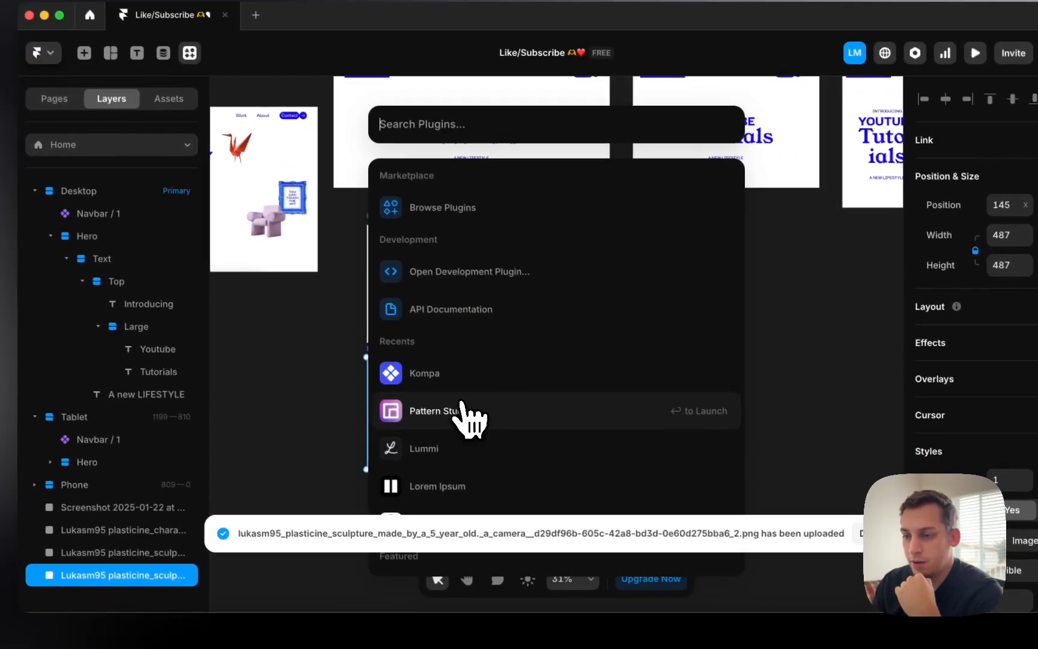
{"action": "scroll", "coordinate": [521, 498], "scroll_direction": "down", "scroll_amount": 3}
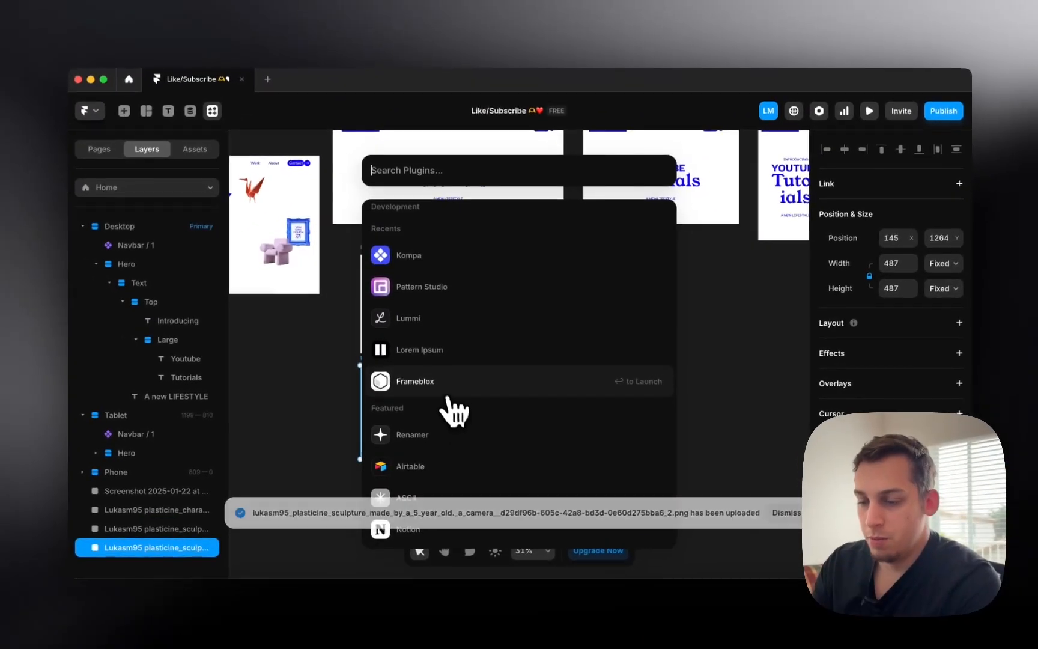
{"action": "type", "text": "remo"}
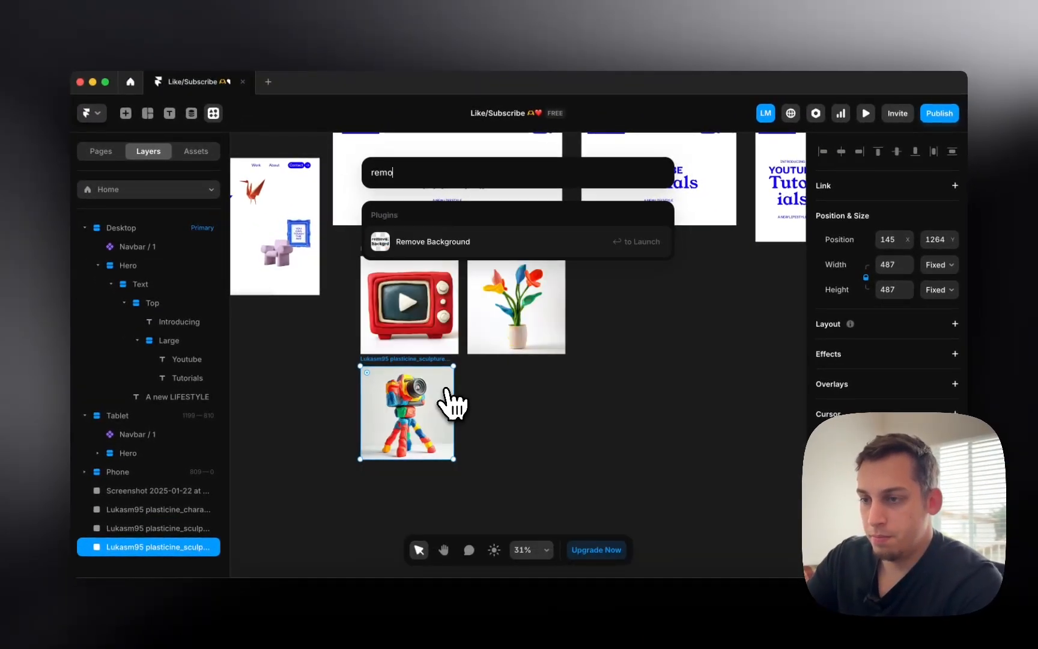
{"action": "left_click", "coordinate": [426, 244]}
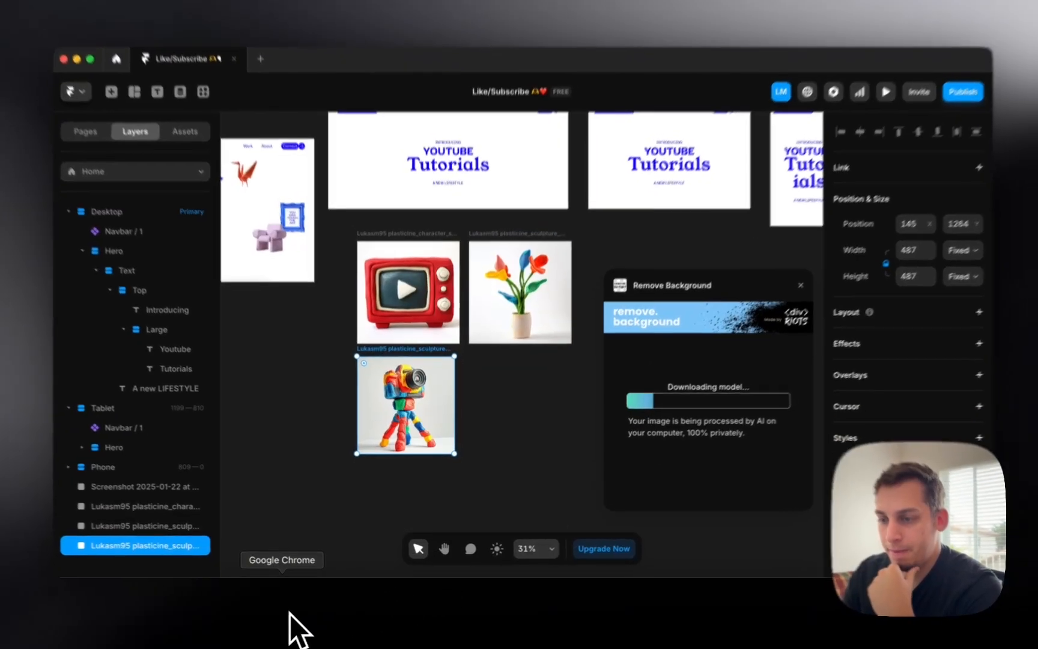
Switch between Midjourney and Framer to review the generated images and check the background removal's progress
{"action": "left_click", "coordinate": [293, 613]}
{"action": "mouse_move", "coordinate": [436, 526]}
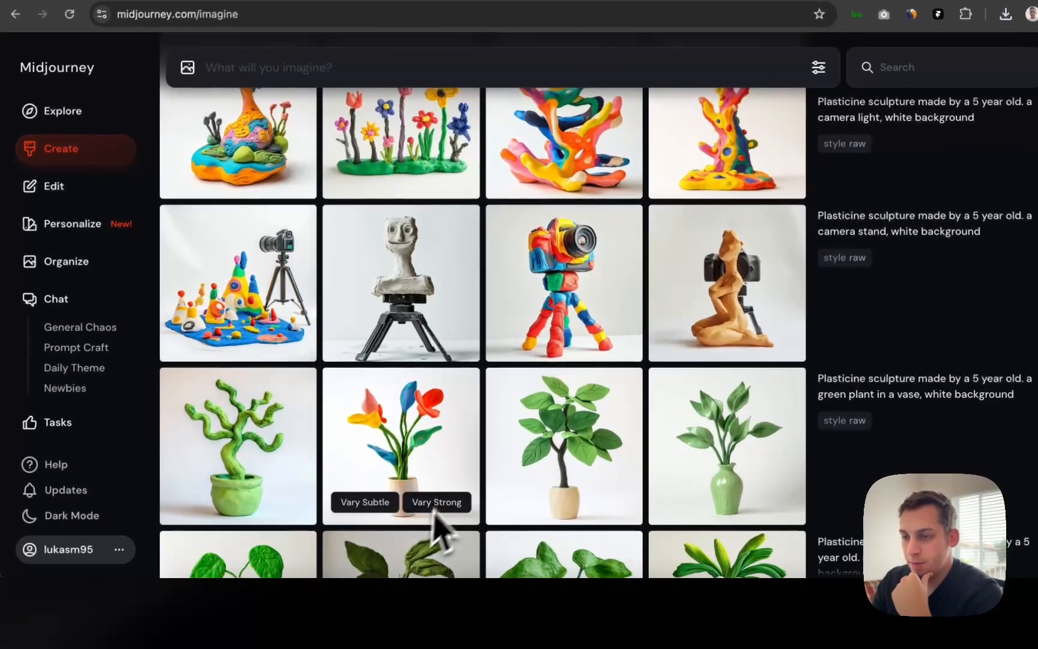
{"action": "scroll", "coordinate": [437, 505], "scroll_direction": "up", "scroll_amount": 5}
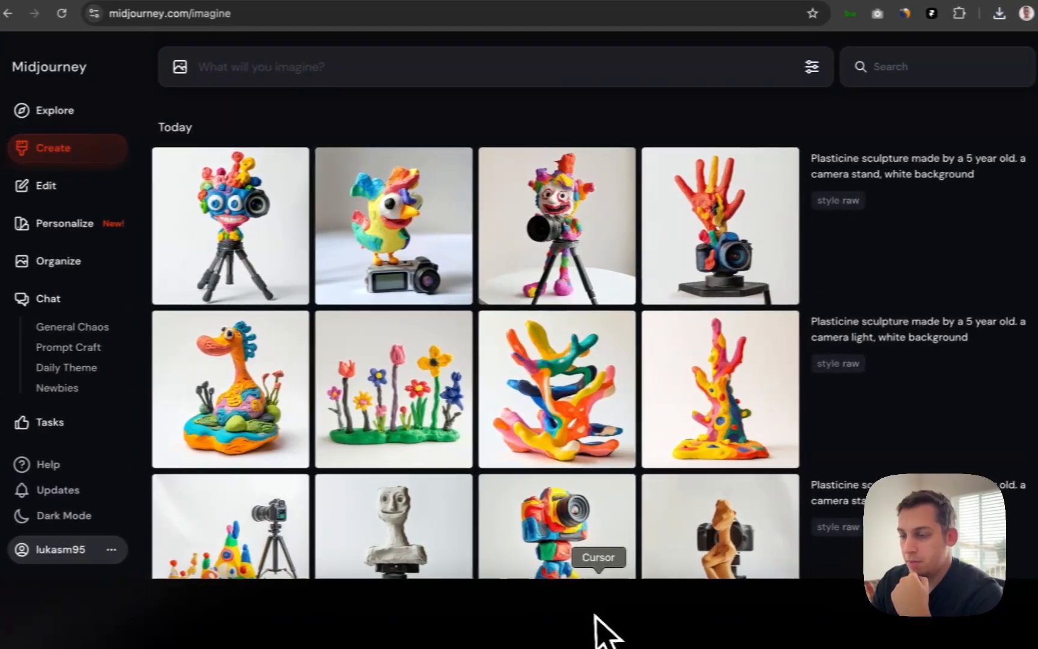
{"action": "left_click", "coordinate": [598, 629]}
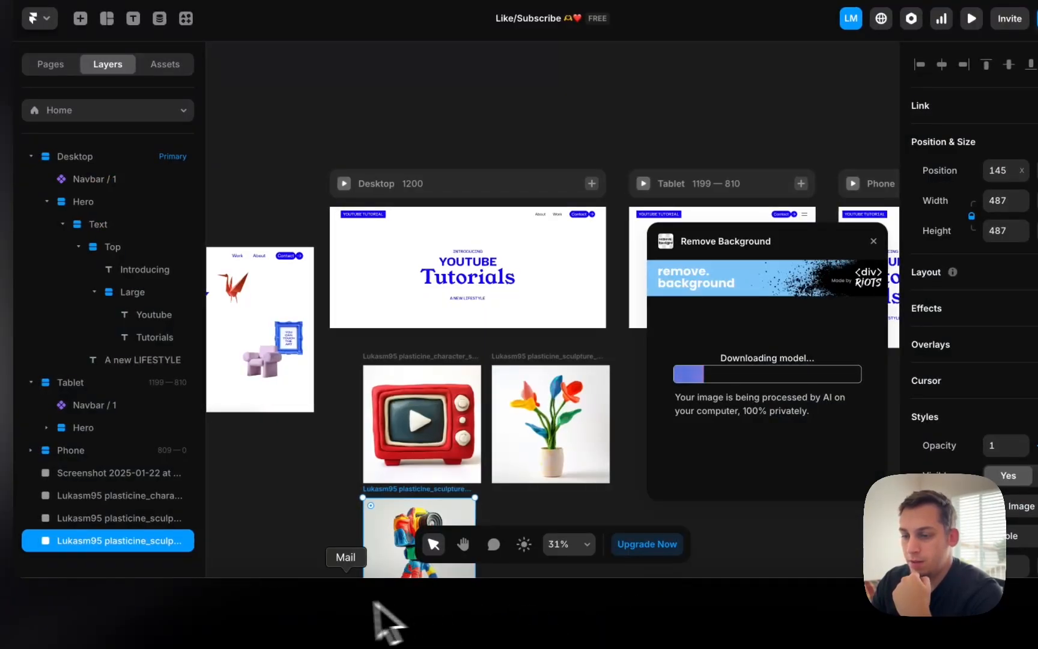
{"action": "scroll", "coordinate": [494, 510], "scroll_direction": "down", "scroll_amount": 3}
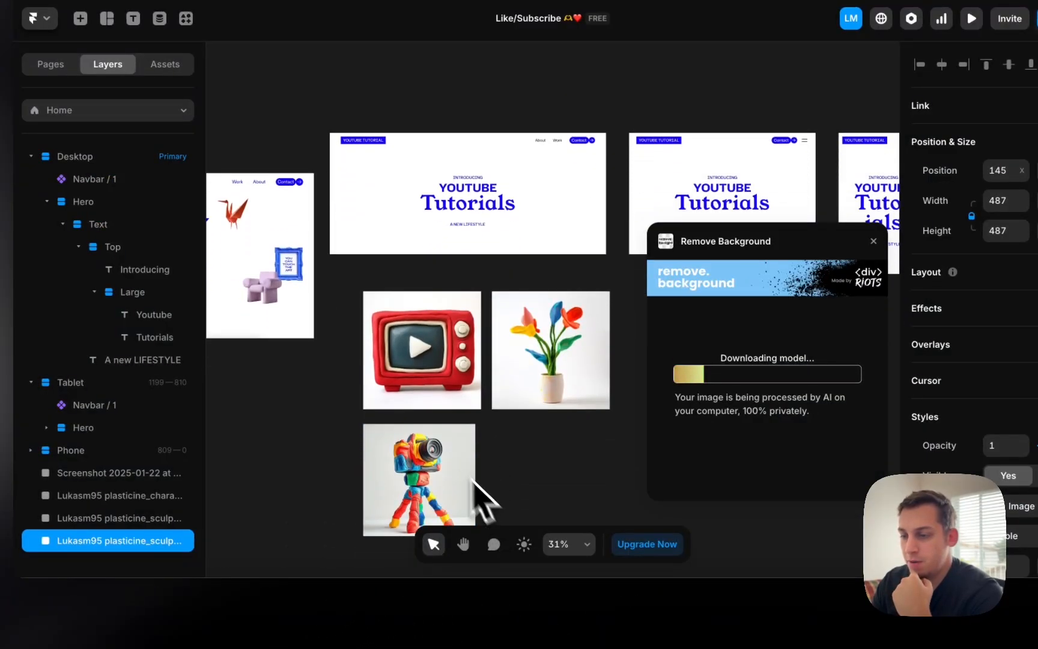
{"action": "left_click", "coordinate": [282, 621]}
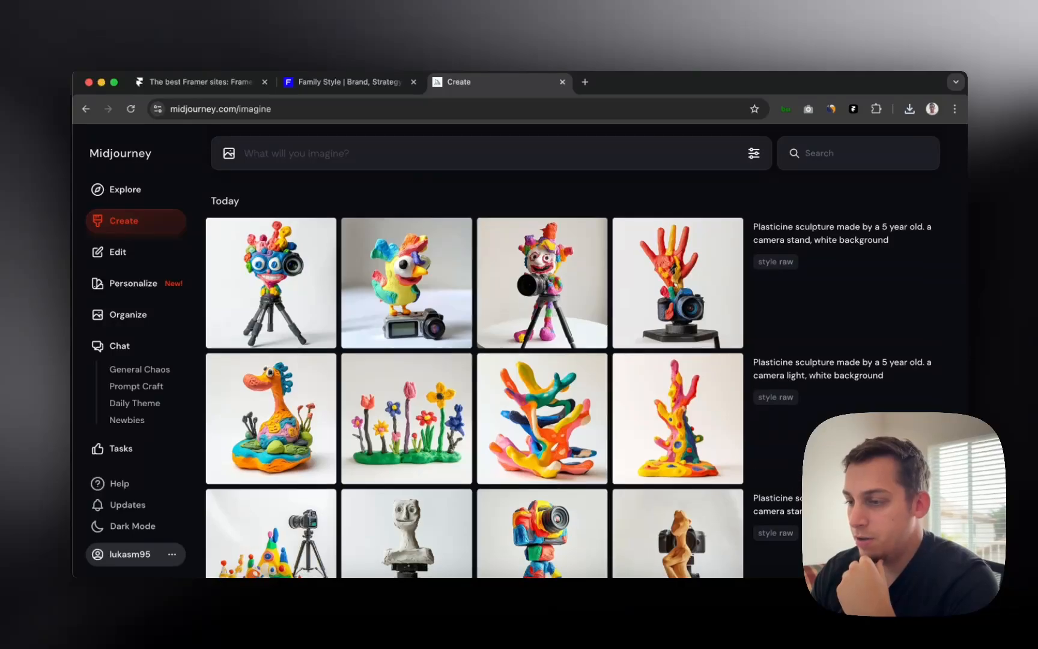
Reuse the green plant prompt with "a black office chair" as the subject and generate the images
{"action": "scroll", "coordinate": [795, 486], "scroll_direction": "down", "scroll_amount": 5}
{"action": "left_click", "coordinate": [804, 484]}
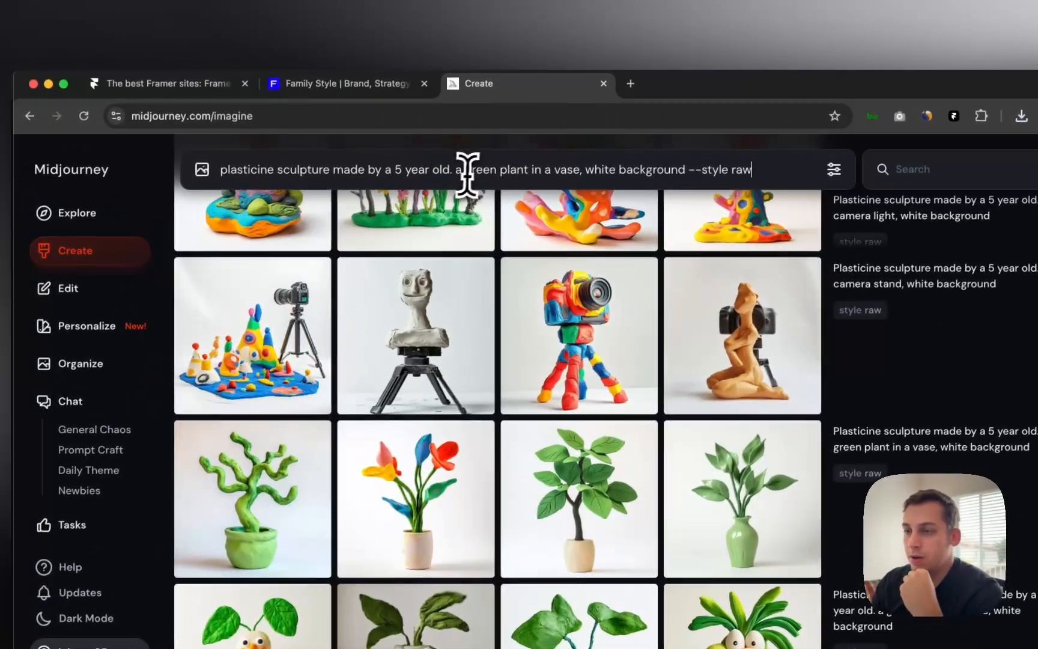
{"action": "double_click", "coordinate": [482, 170]}
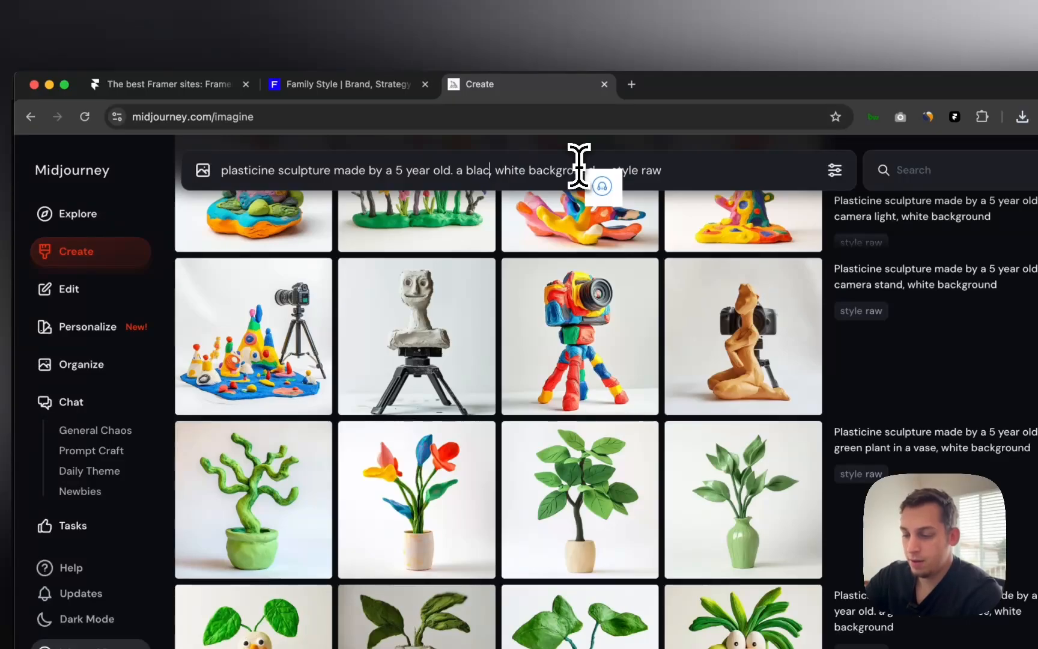
{"action": "type", "text": "black office chair,"}
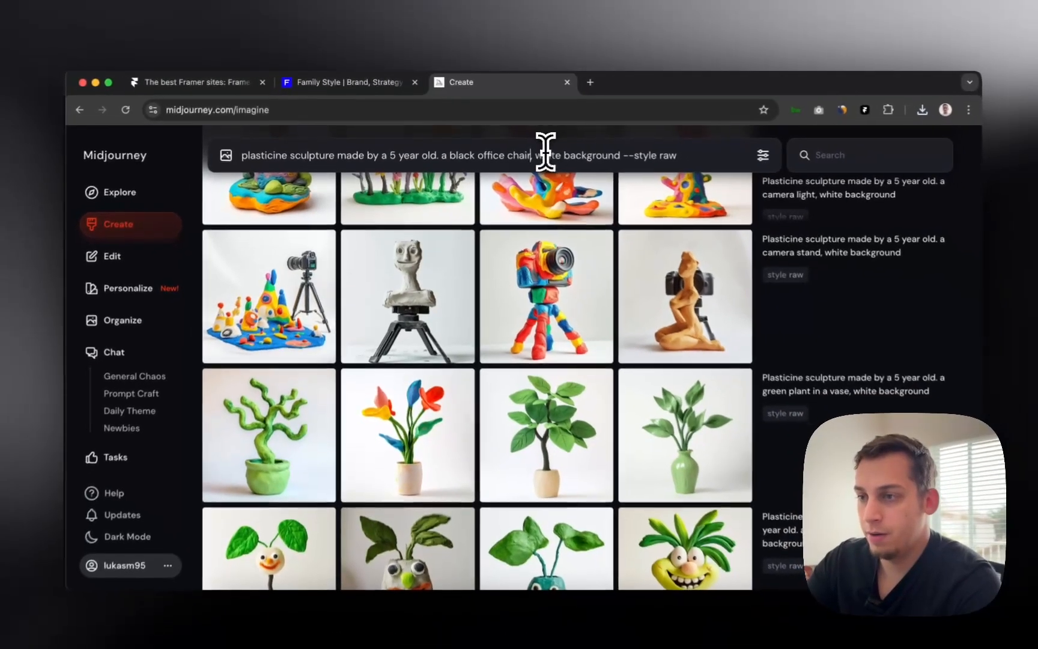
{"action": "key", "text": "Return"}
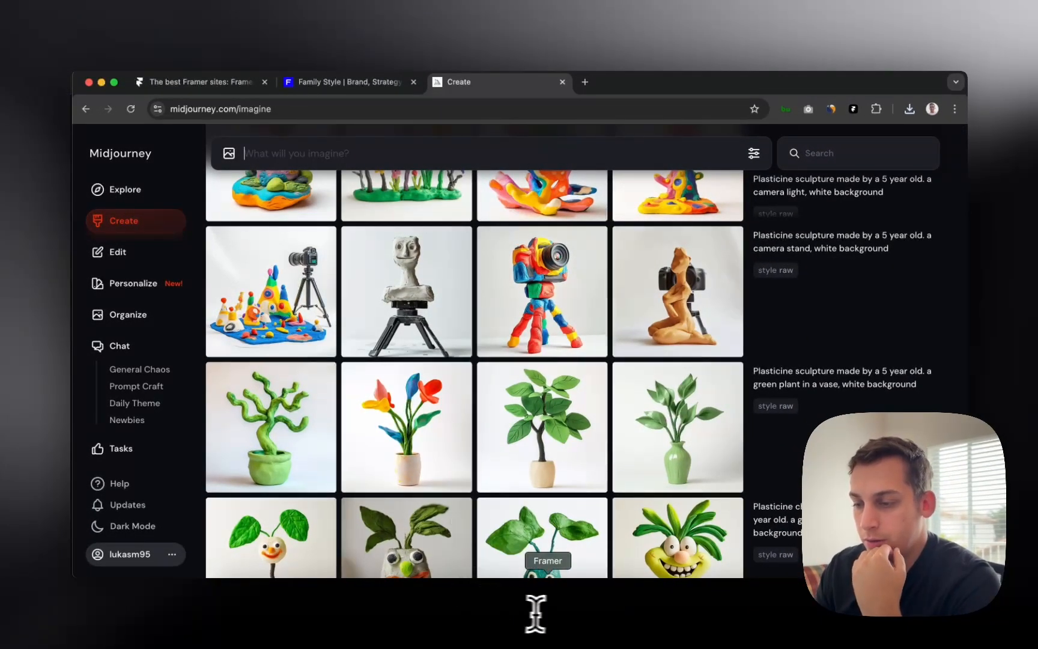
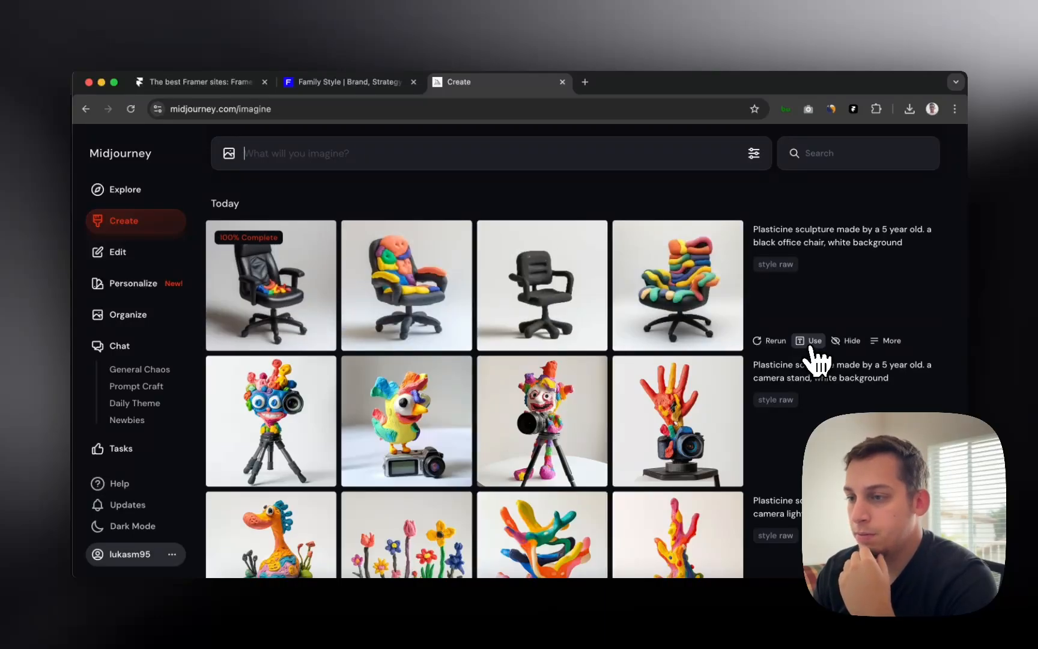
Reuse the office chair prompt, replace the subject with "macbook pro" and generate the images
{"action": "left_click", "coordinate": [810, 341]}
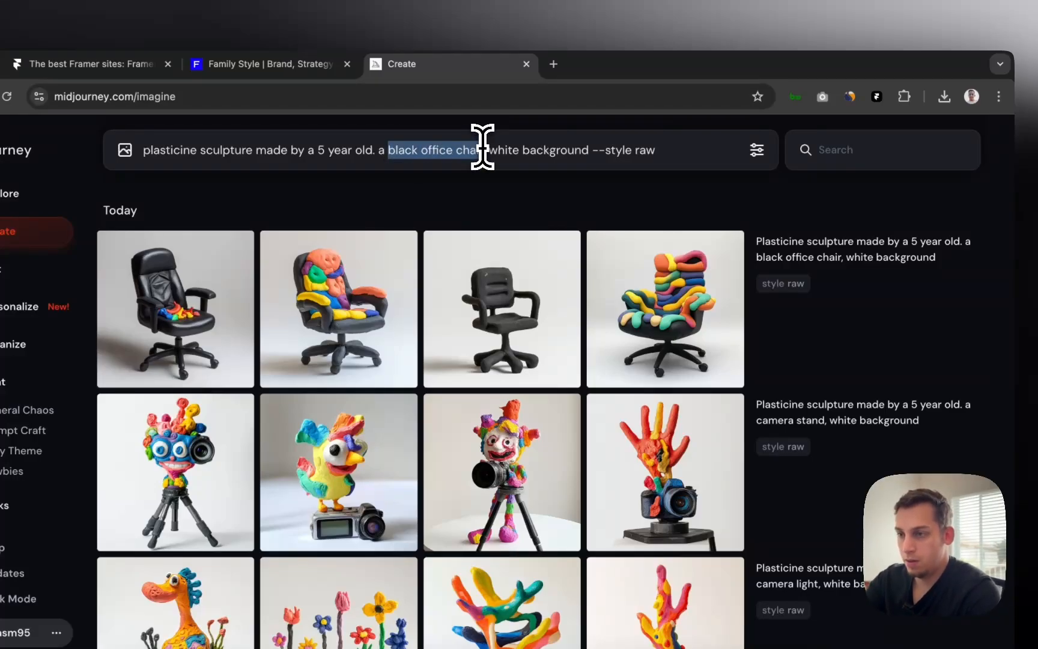
{"action": "type", "text": "macbook pro"}
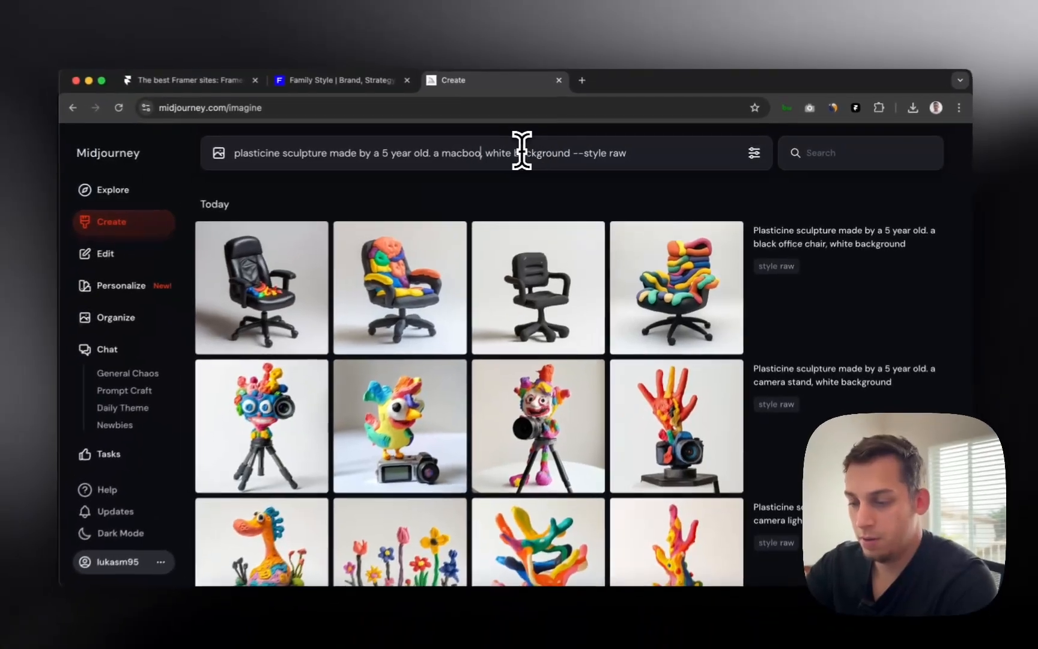
{"action": "type", "text": ","}
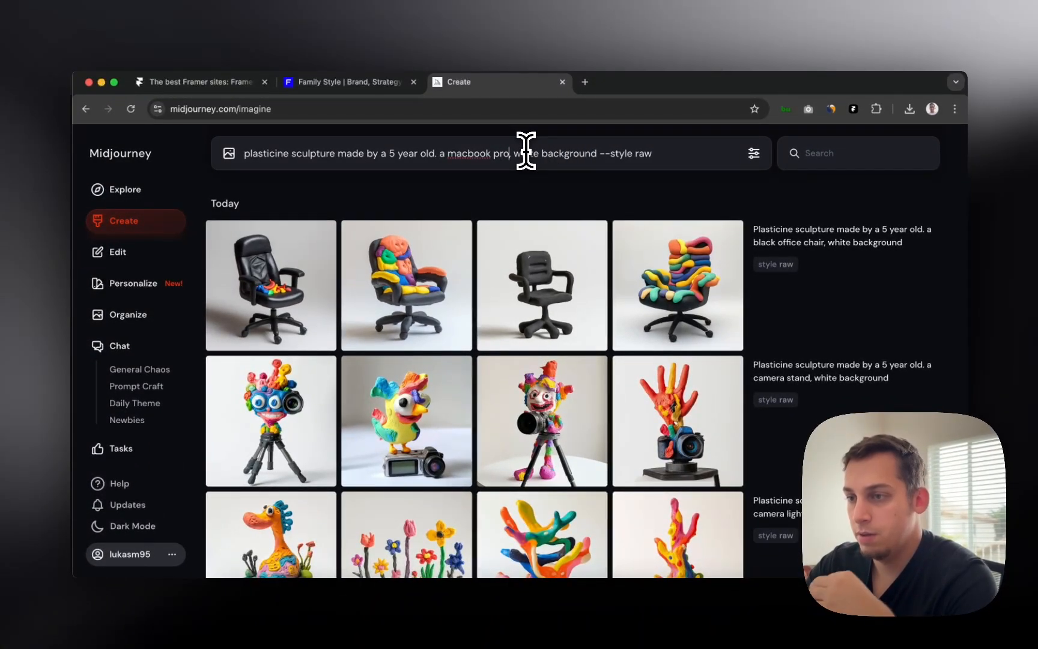
{"action": "key", "text": "Return"}
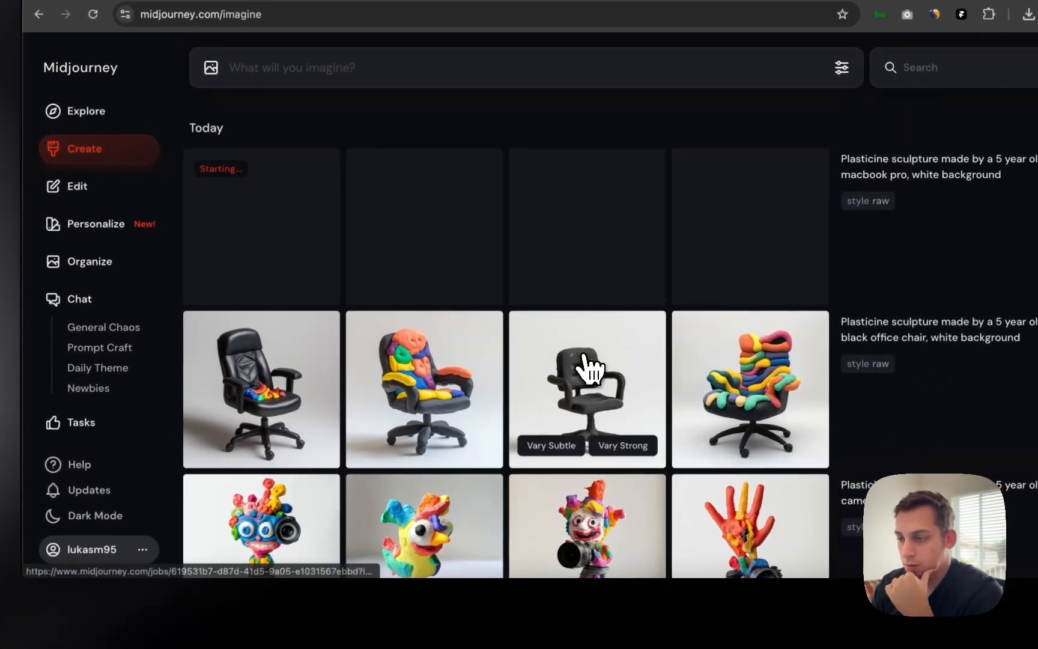
Enlarge the plain all-black office chair and save the image
{"action": "left_click", "coordinate": [586, 368]}
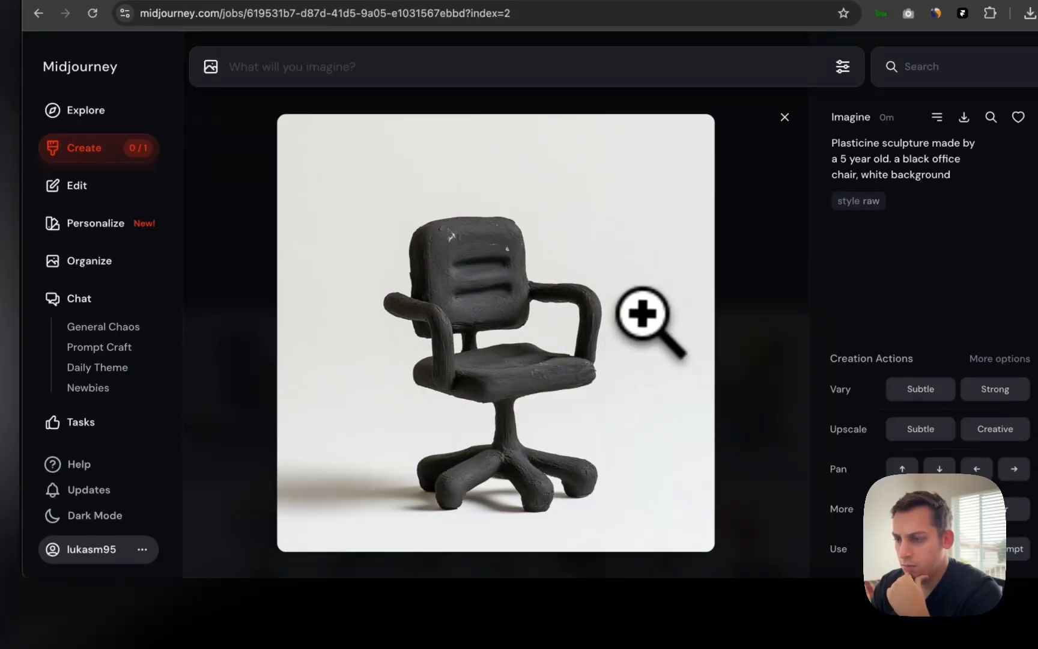
{"action": "right_click", "coordinate": [565, 319]}
{"action": "left_click", "coordinate": [599, 358]}
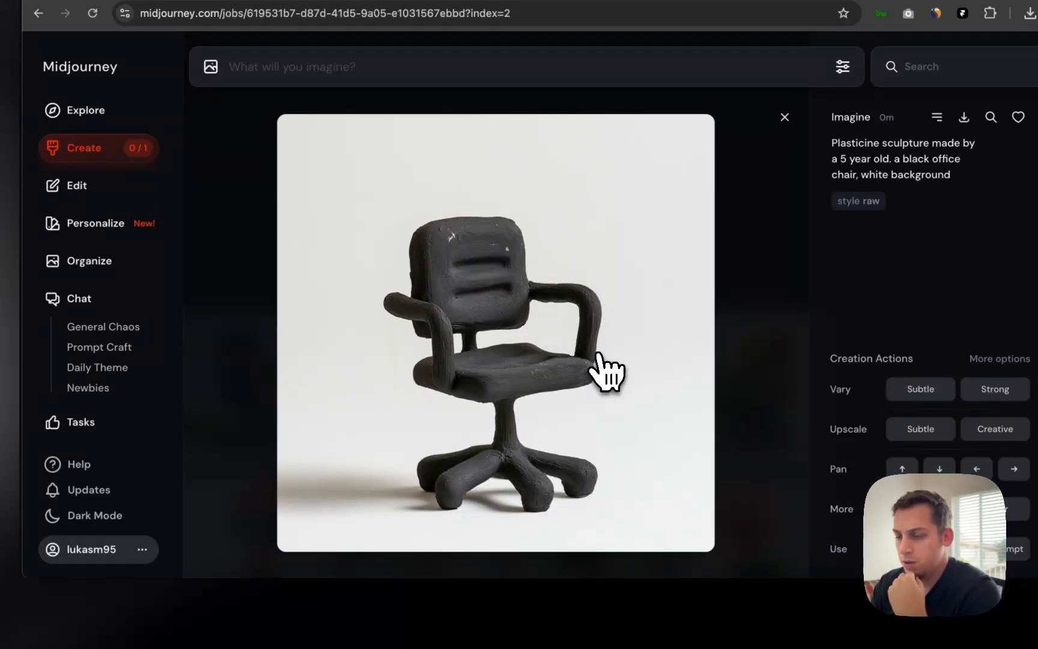
Switch to Framer, import the saved office chair PNG from the Downloads folder and place it below the flower vase at 512 by 512
{"action": "left_click", "coordinate": [600, 619]}
{"action": "scroll", "coordinate": [607, 517], "scroll_direction": "down", "scroll_amount": 3}
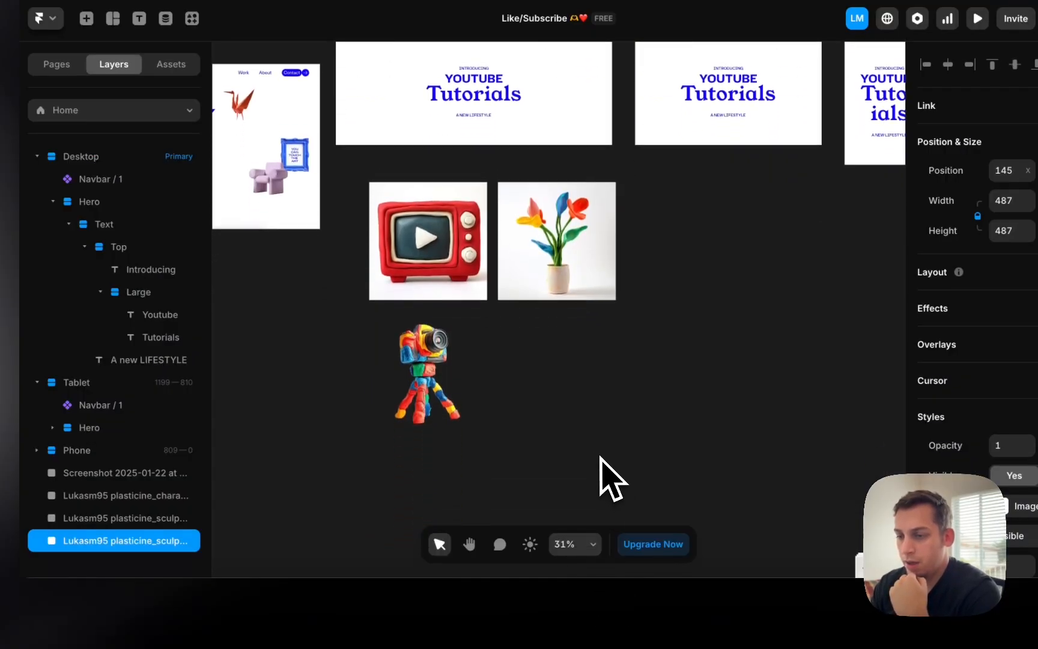
{"action": "left_click", "coordinate": [228, 606]}
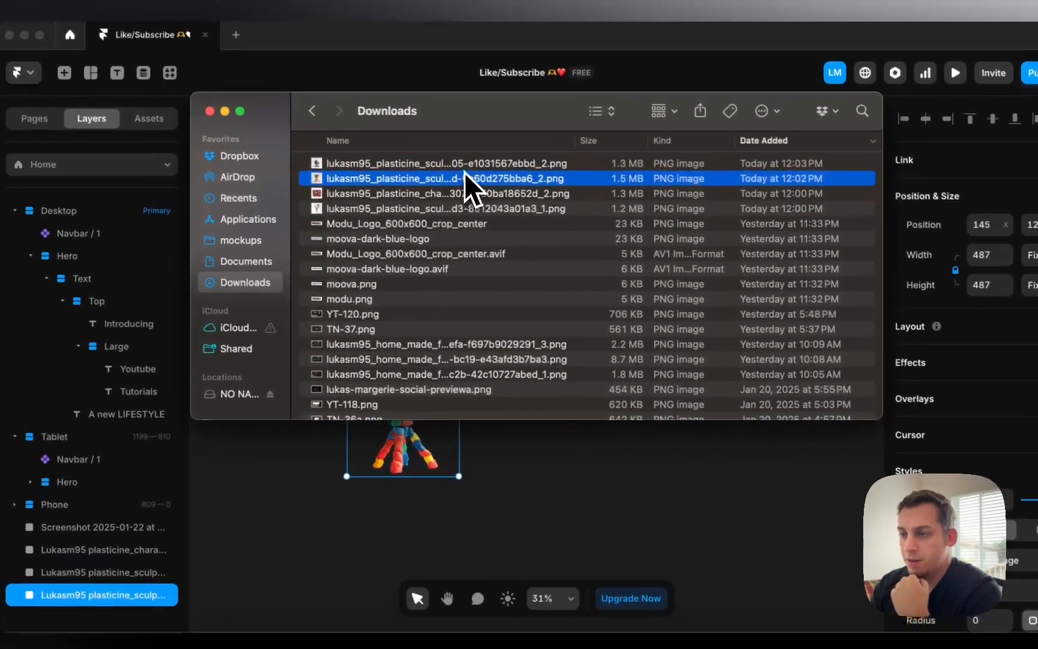
{"action": "left_click", "coordinate": [464, 165]}
{"action": "left_click_drag", "start_coordinate": [465, 171], "coordinate": [637, 514]}
{"action": "scroll", "coordinate": [631, 469], "scroll_direction": "left", "scroll_amount": 10}
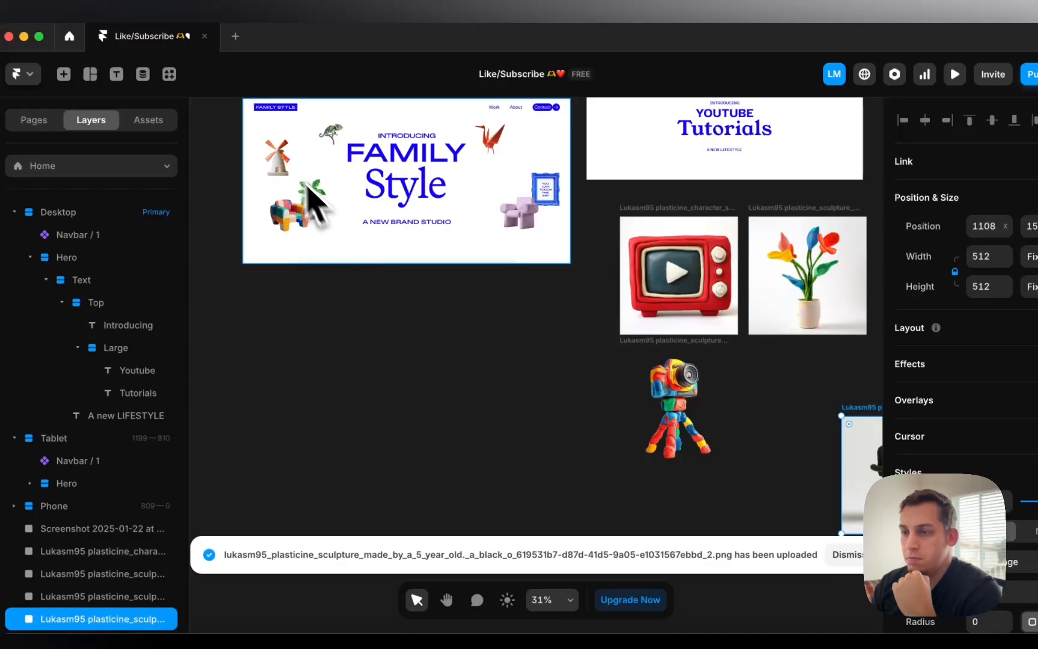
{"action": "scroll", "coordinate": [683, 324], "scroll_direction": "right", "scroll_amount": 10}
{"action": "left_click_drag", "start_coordinate": [724, 432], "coordinate": [630, 398]}
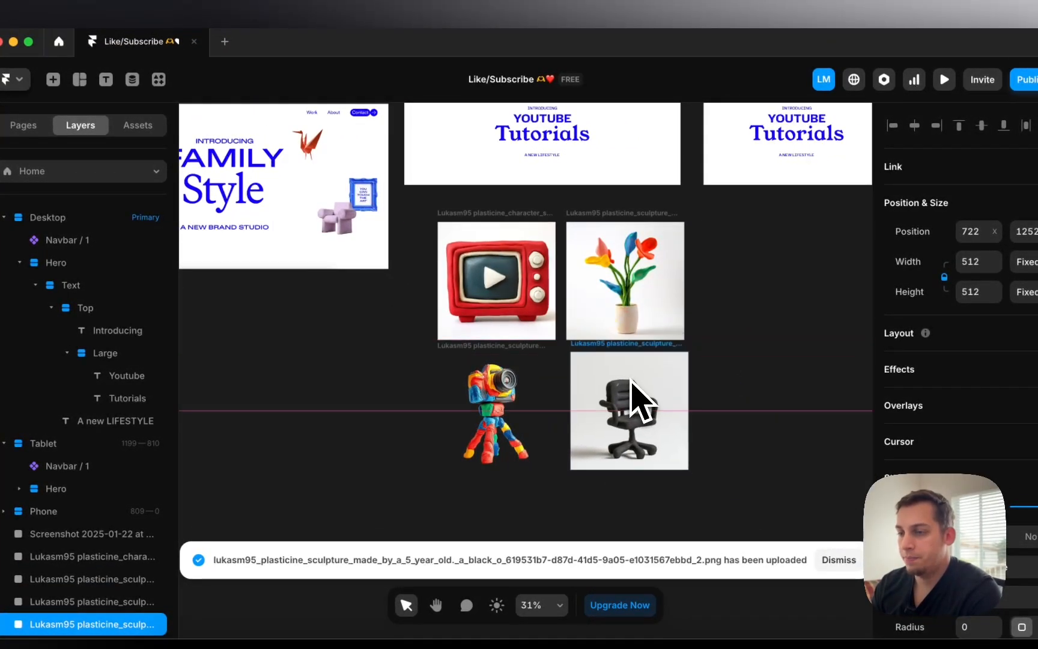
{"action": "scroll", "coordinate": [630, 399], "scroll_direction": "down", "scroll_amount": 5}
{"action": "scroll", "coordinate": [630, 398], "scroll_direction": "left", "scroll_amount": 3}
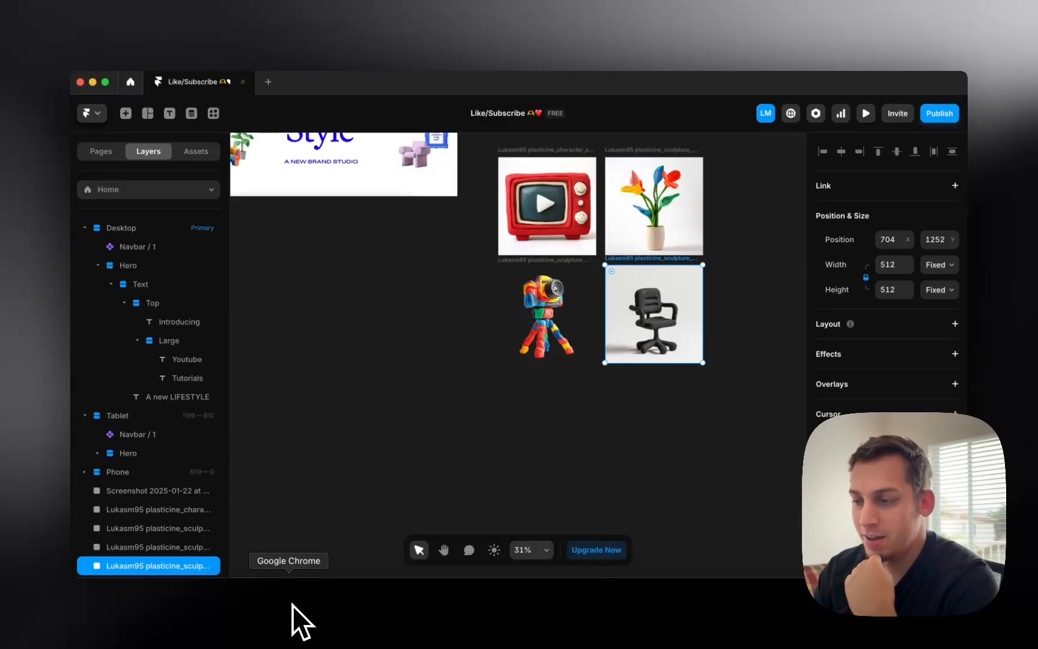
Return to Midjourney, close the enlarged chair and generate images from the MacBook prompt with "a computer" as the subject
{"action": "left_click", "coordinate": [292, 604]}
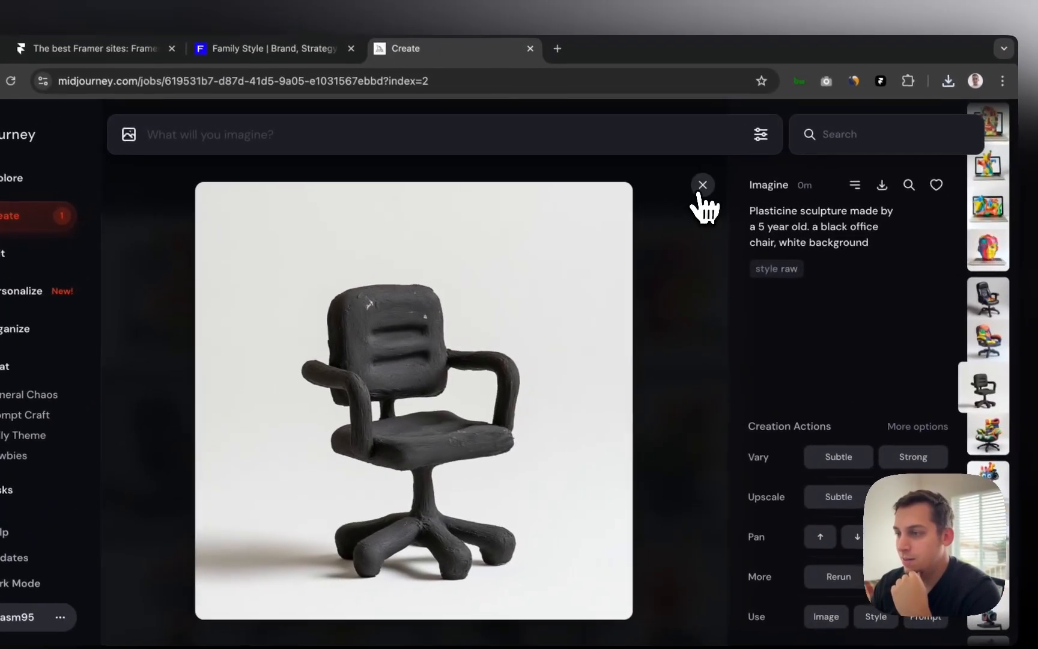
{"action": "left_click", "coordinate": [766, 121]}
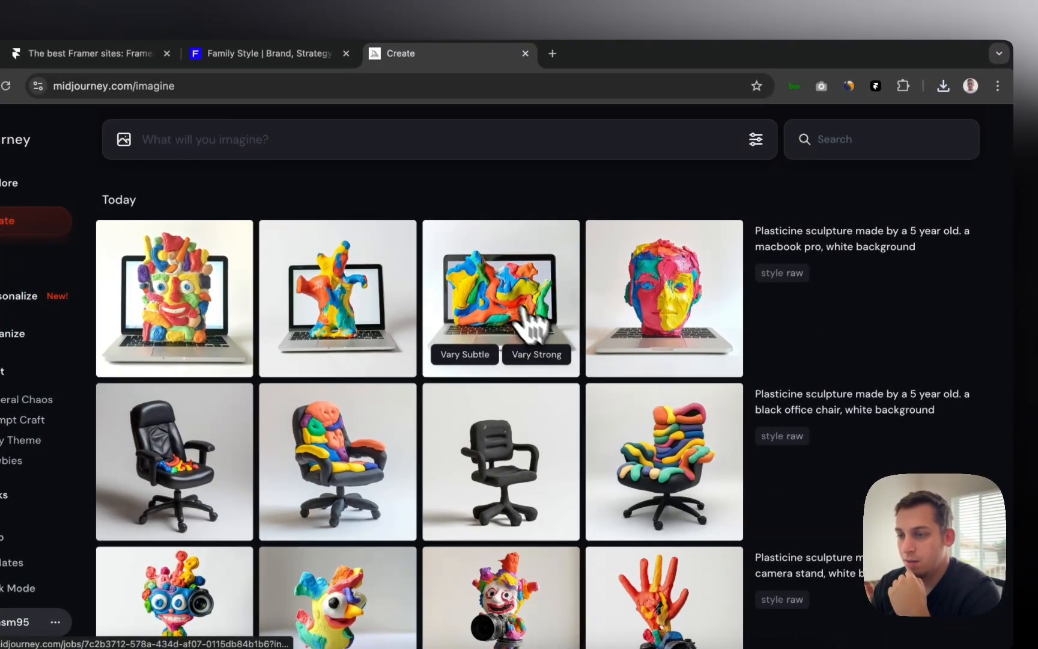
{"action": "left_click", "coordinate": [814, 364]}
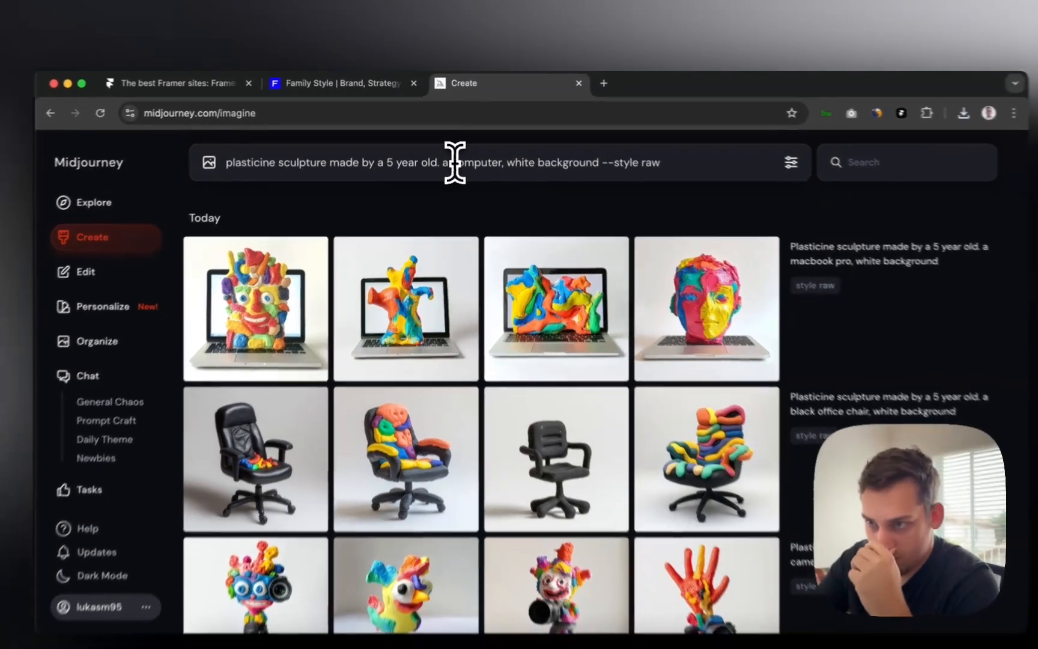
{"action": "key", "text": "Return"}
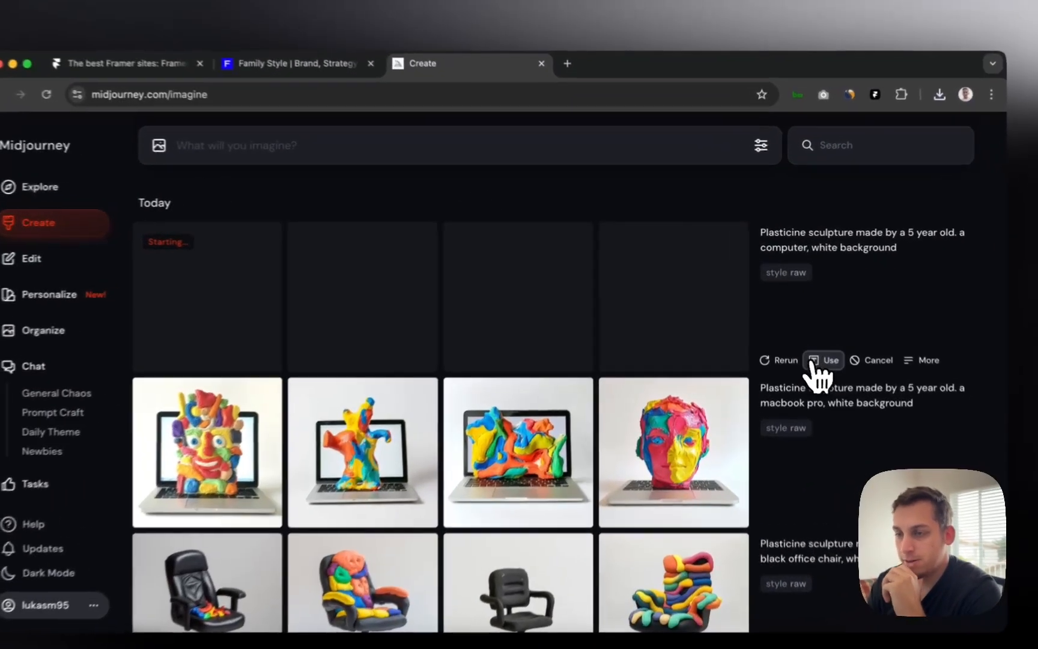
Reword the reused prompt as "plasticine sculpture of a computer made by a 5 year old, white background --style raw" and generate the images
{"action": "left_click", "coordinate": [808, 341]}
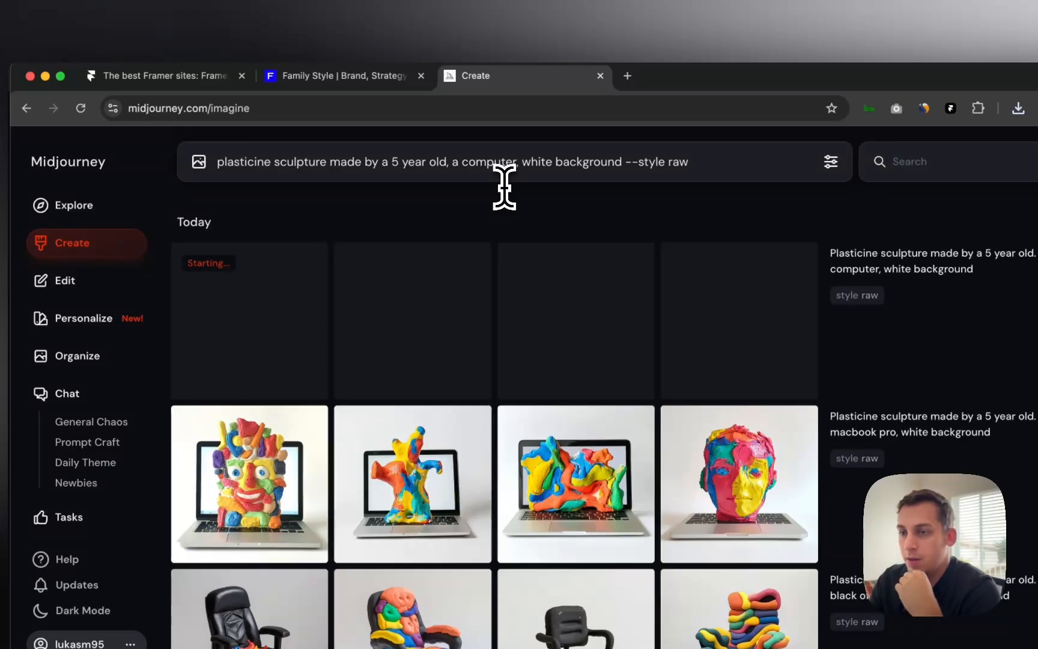
{"action": "left_click", "coordinate": [331, 162]}
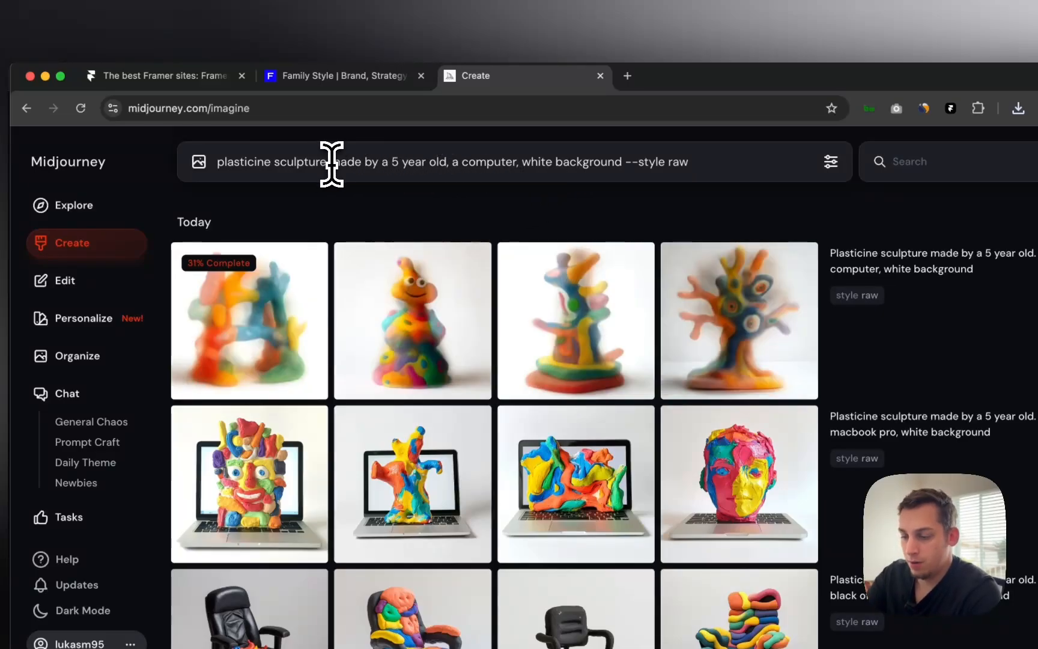
{"action": "type", "text": "of a computer"}
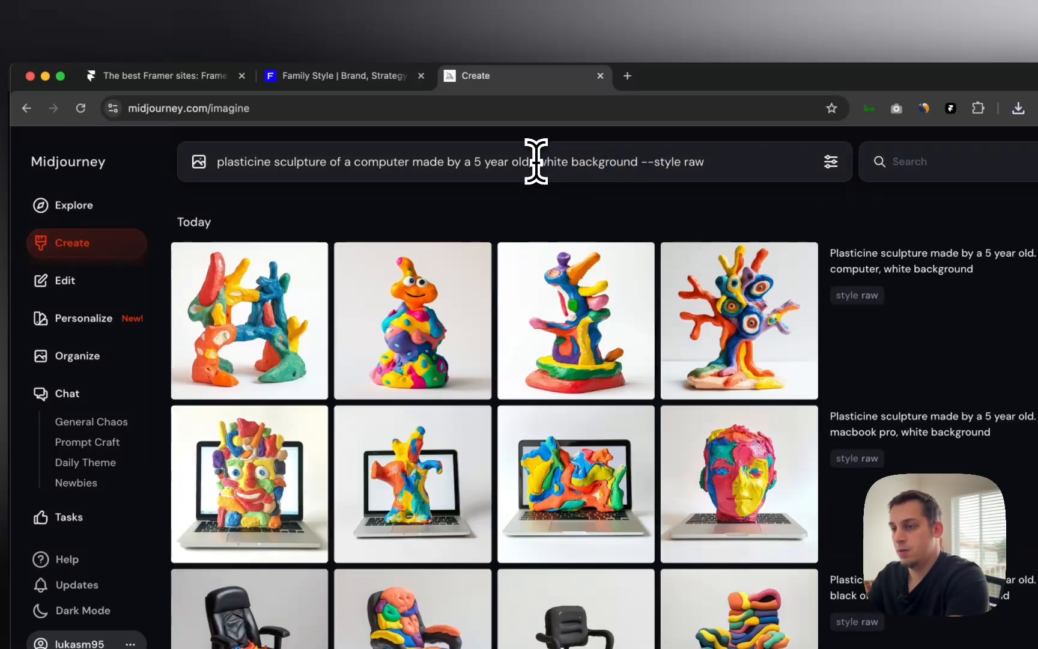
{"action": "key", "text": "Return"}
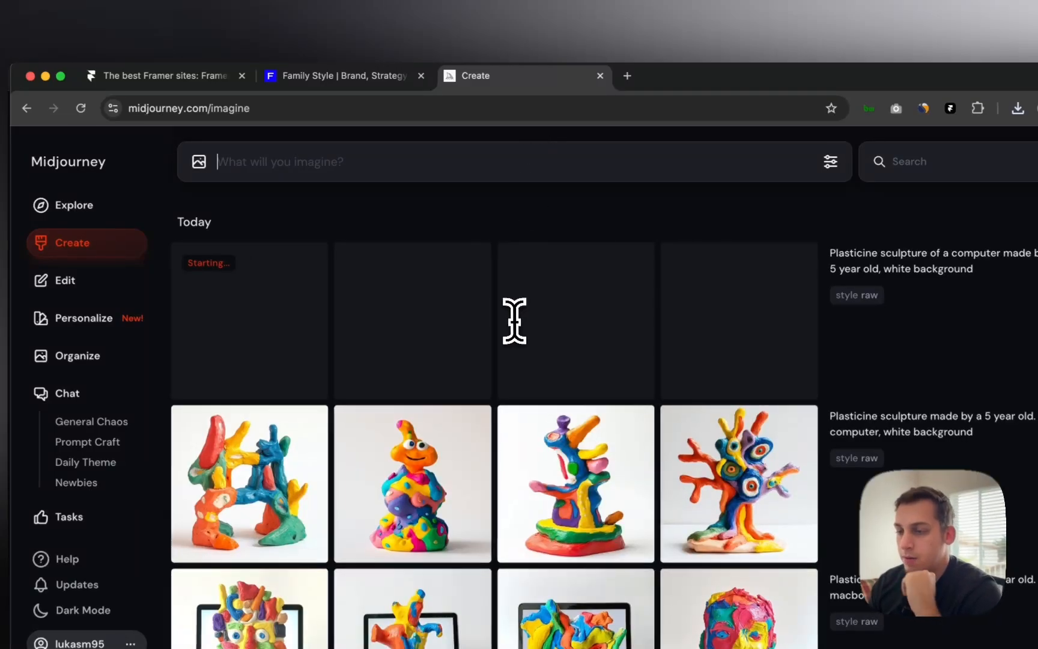
Reuse the reworded computer prompt, replace "computer" with "notebook" and generate the images
{"action": "scroll", "coordinate": [515, 319], "scroll_direction": "down", "scroll_amount": 1}
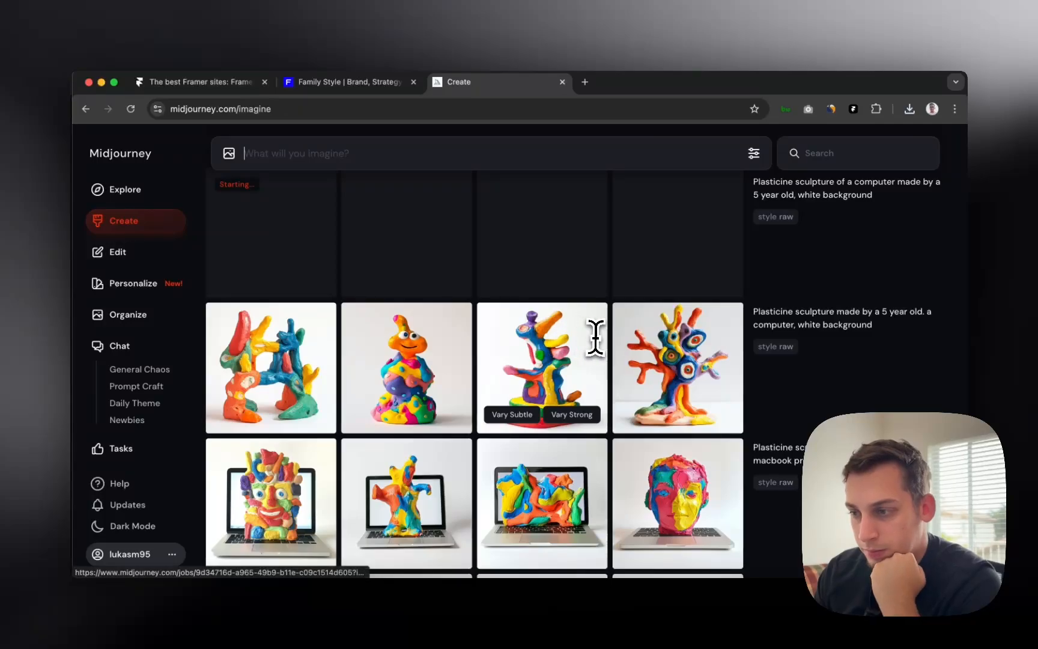
{"action": "scroll", "coordinate": [631, 313], "scroll_direction": "up", "scroll_amount": 3}
{"action": "left_click", "coordinate": [801, 341]}
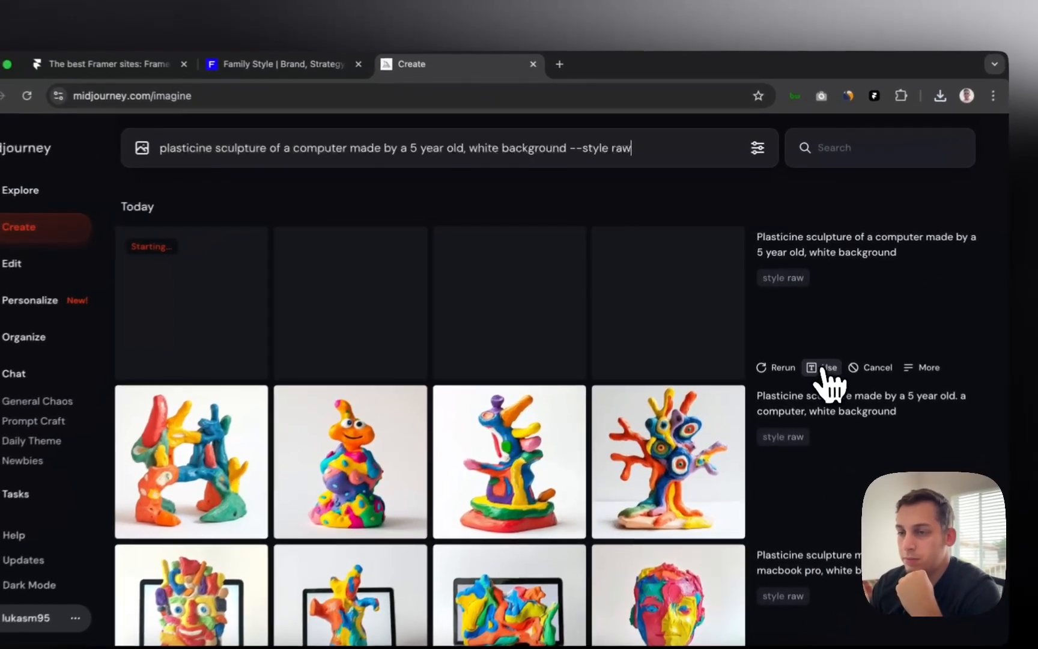
{"action": "double_click", "coordinate": [372, 153]}
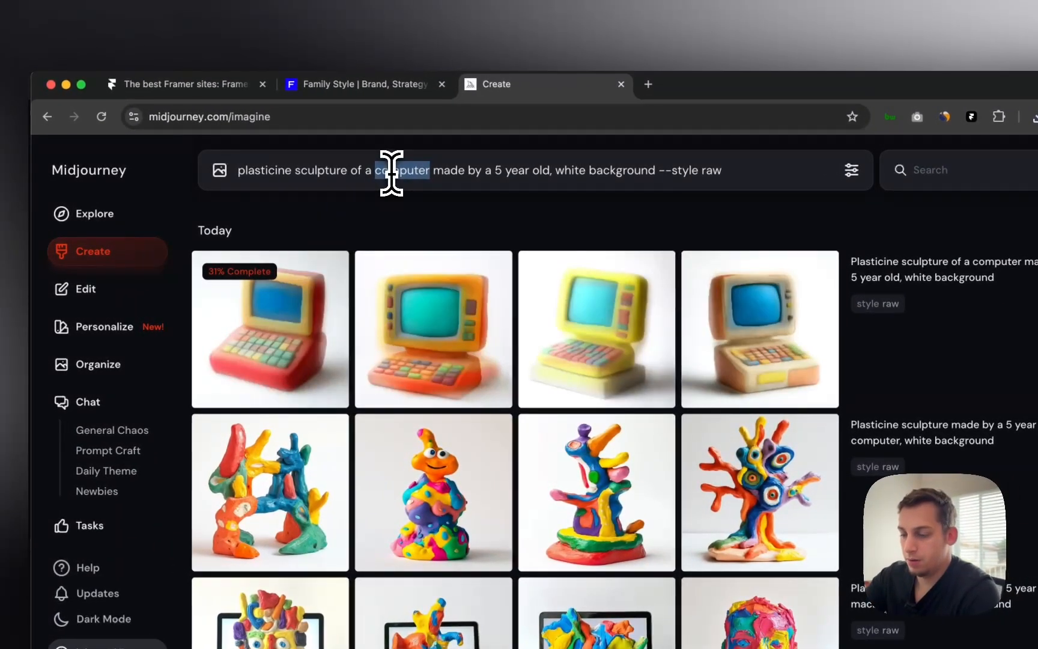
{"action": "type", "text": "noob"}
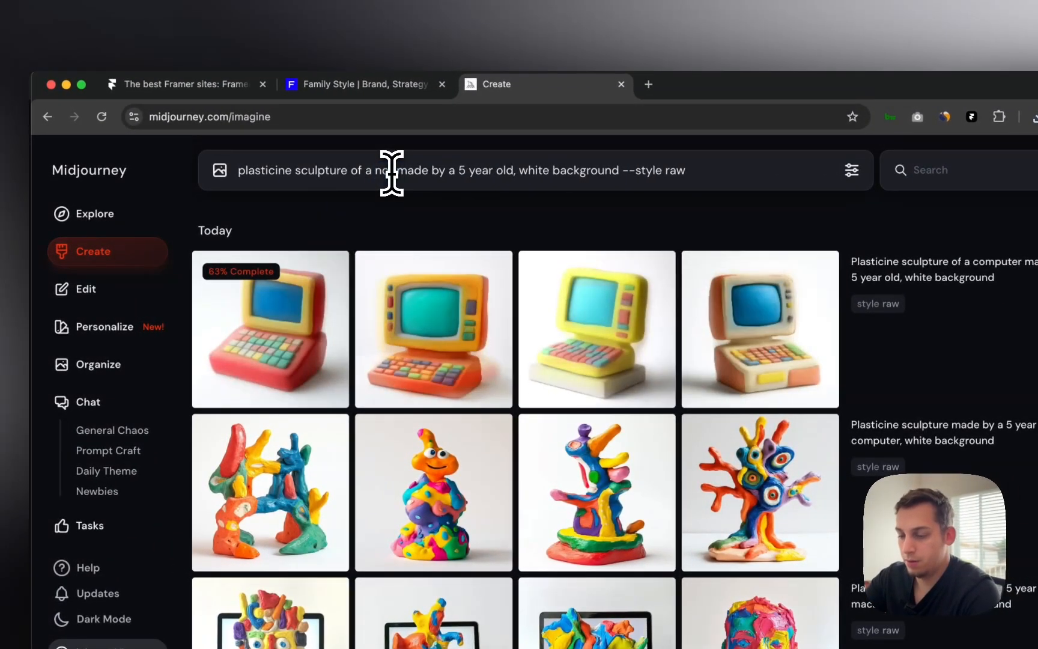
{"action": "key", "text": "Return"}
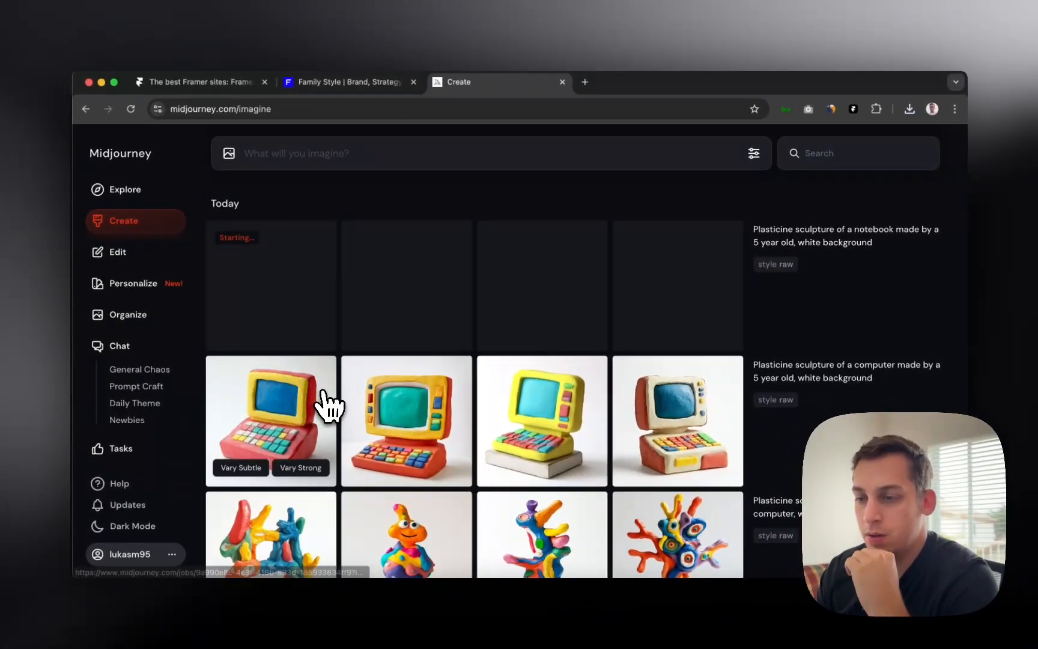
Enlarge the red computer with the yellow-framed blue screen, save the image and close the enlarged view
{"action": "scroll", "coordinate": [328, 403], "scroll_direction": "down", "scroll_amount": 1}
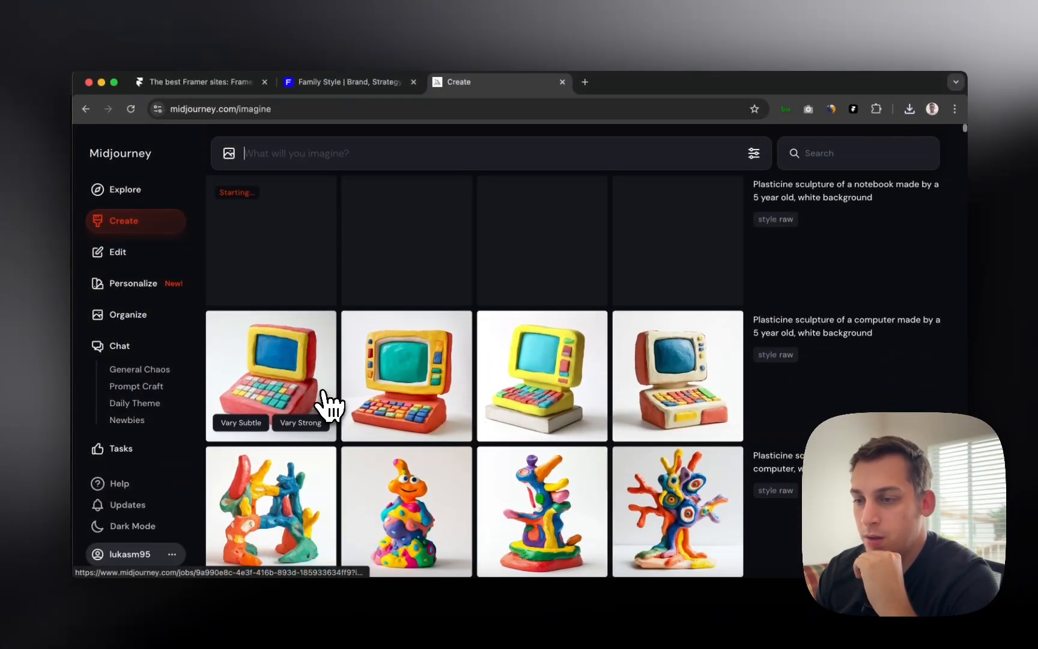
{"action": "left_click", "coordinate": [313, 396]}
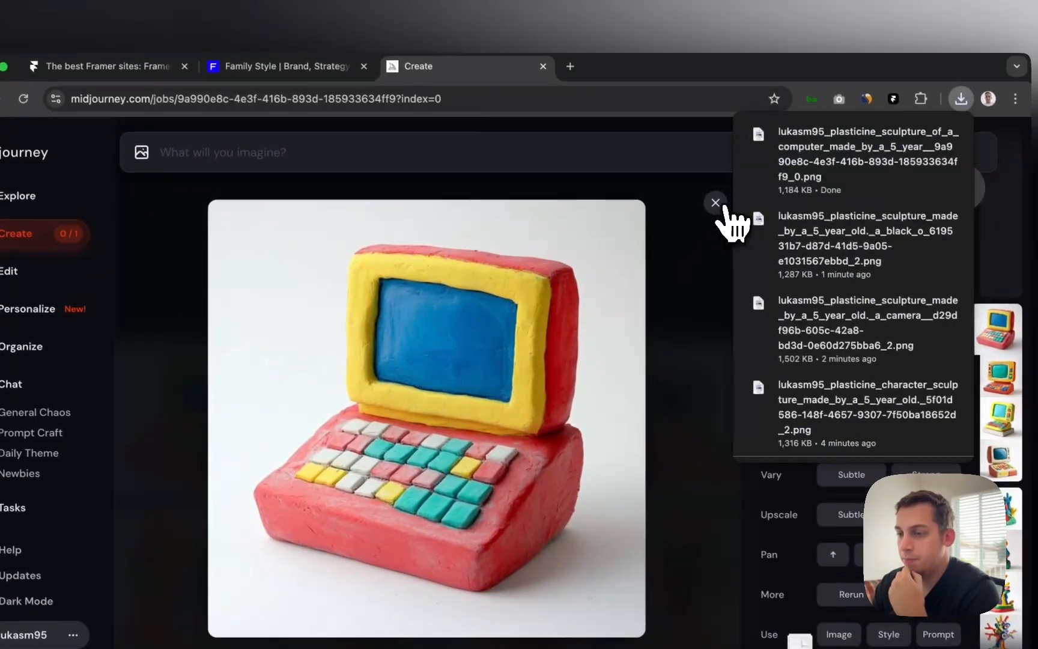
{"action": "left_click", "coordinate": [761, 161]}
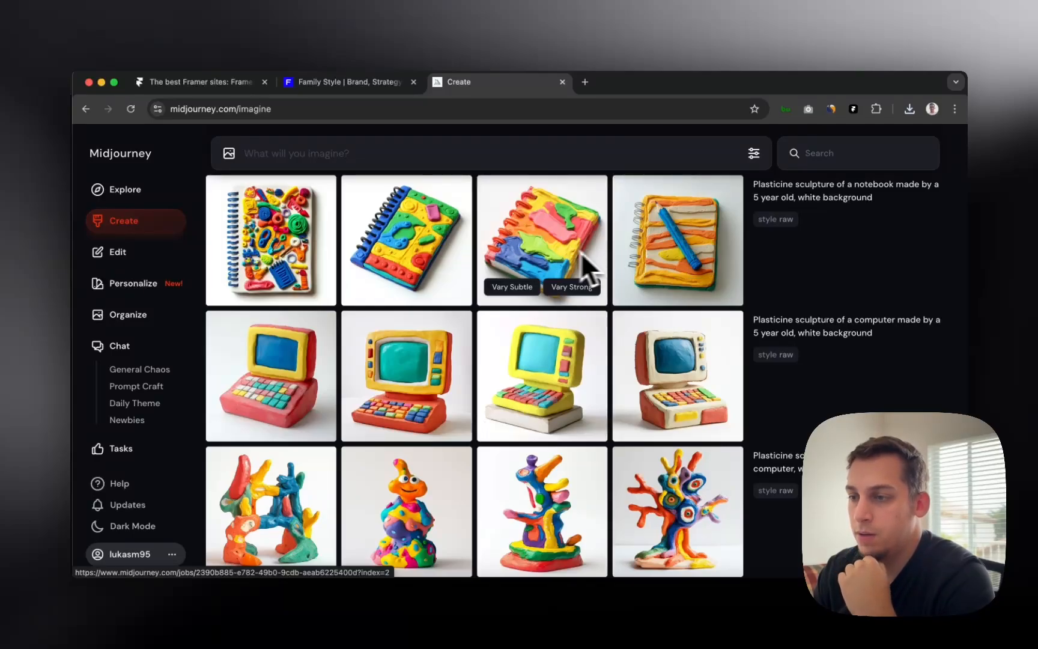
Reuse the notebook prompt, replace "notebook" with "pencil" and generate the images
{"action": "scroll", "coordinate": [571, 249], "scroll_direction": "up", "scroll_amount": 2}
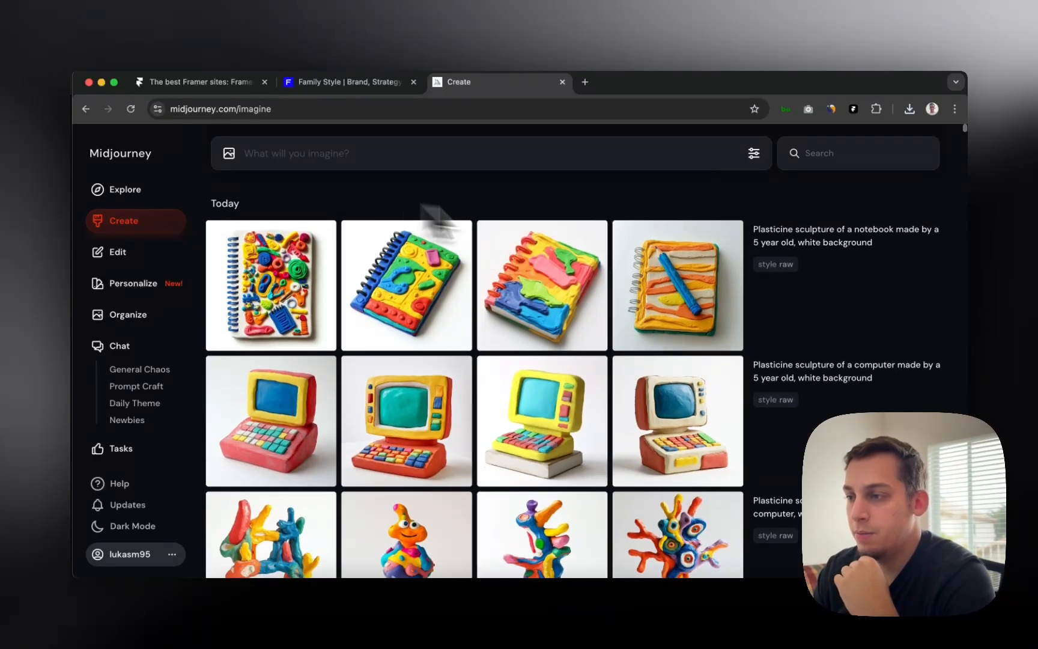
{"action": "left_click", "coordinate": [801, 340]}
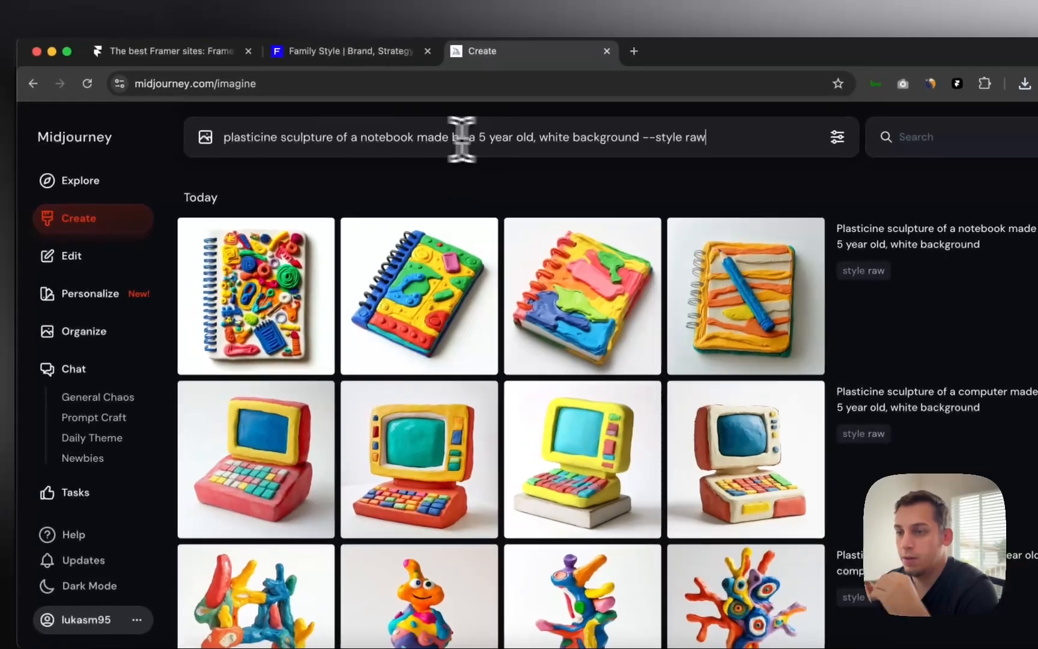
{"action": "double_click", "coordinate": [388, 139]}
{"action": "type", "text": "pen"}
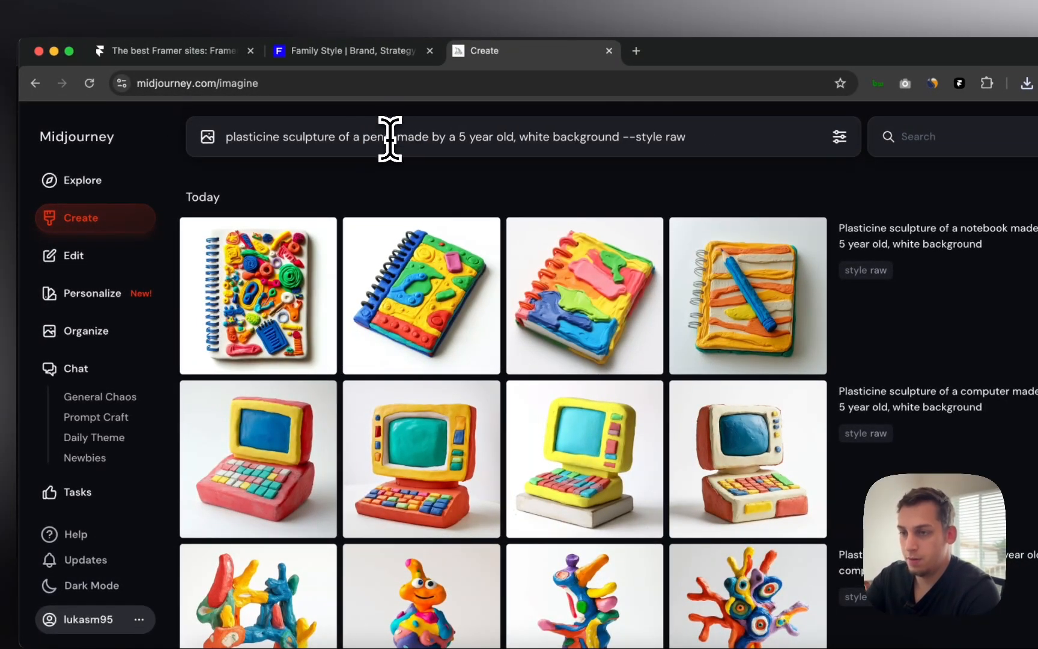
{"action": "type", "text": "cil"}
{"action": "key", "text": "Return"}
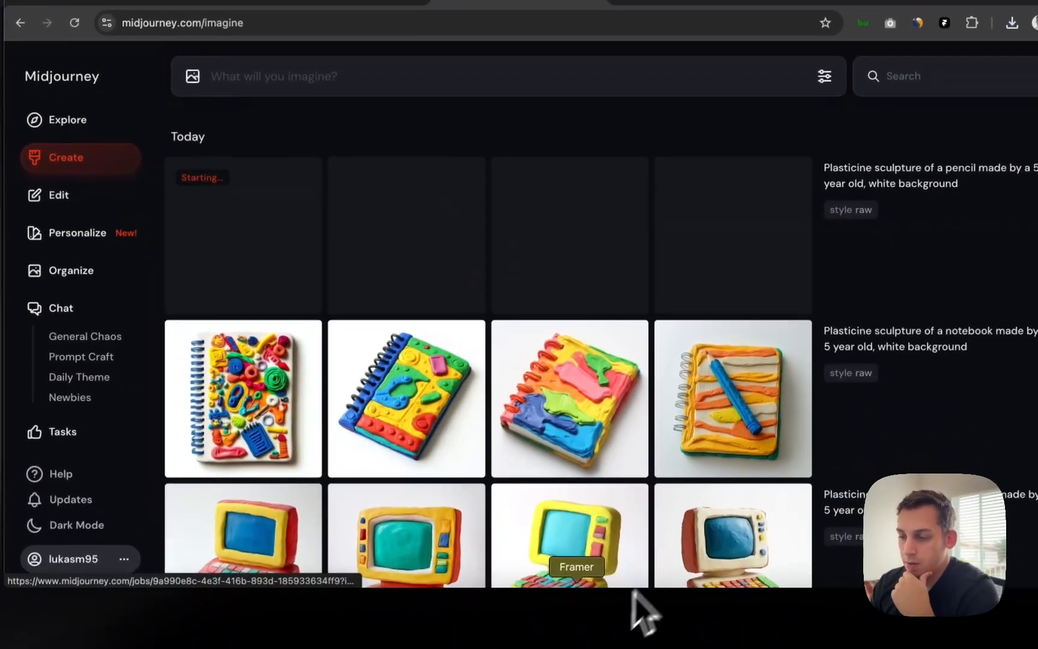
Switch to Framer and place the saved red computer image on the canvas below the camera image
{"action": "left_click", "coordinate": [573, 631]}
{"action": "scroll", "coordinate": [533, 427], "scroll_direction": "right", "scroll_amount": 2}
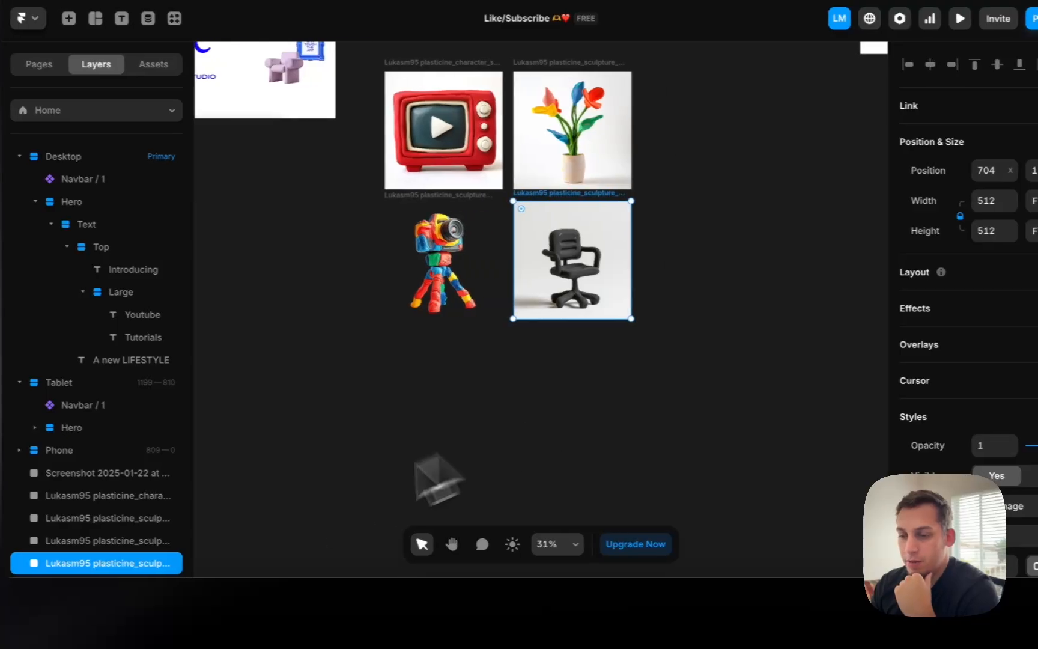
{"action": "left_click", "coordinate": [194, 603]}
{"action": "left_click_drag", "start_coordinate": [510, 108], "coordinate": [539, 386]}
{"action": "left_click_drag", "start_coordinate": [504, 452], "coordinate": [500, 429]}
Run the Remove Background plugin on the black office chair image
{"action": "left_click", "coordinate": [556, 348]}
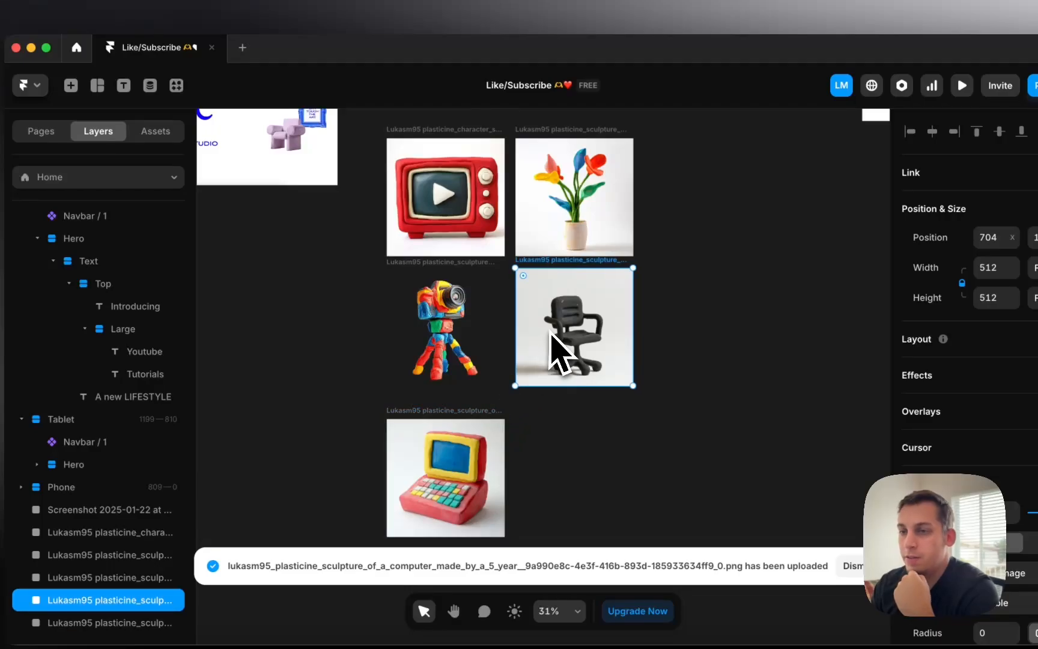
{"action": "left_click", "coordinate": [233, 103]}
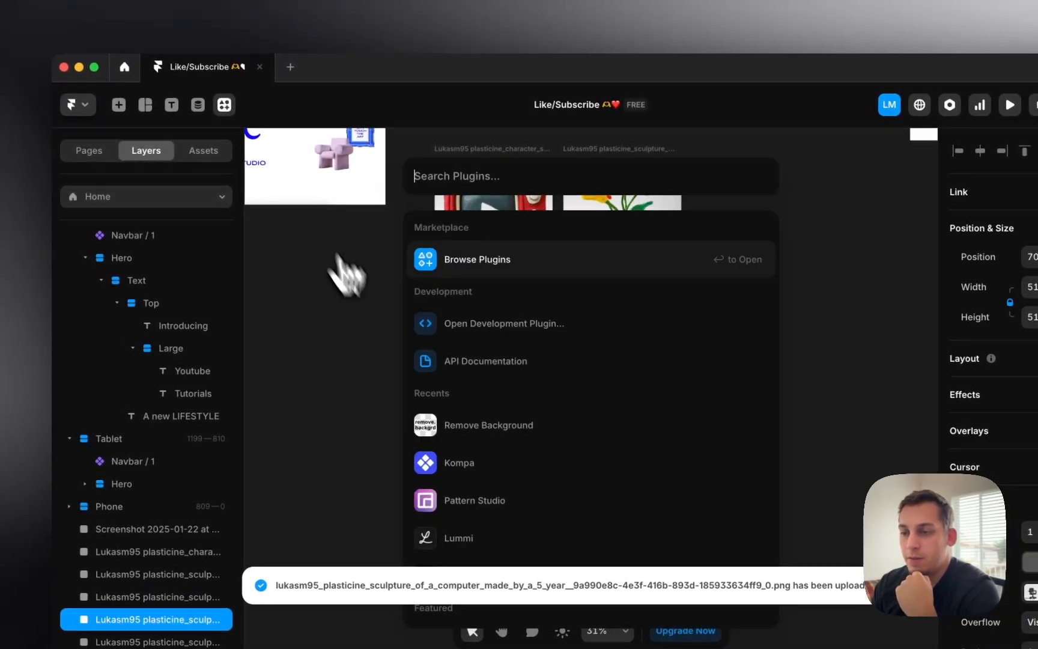
{"action": "left_click", "coordinate": [528, 433]}
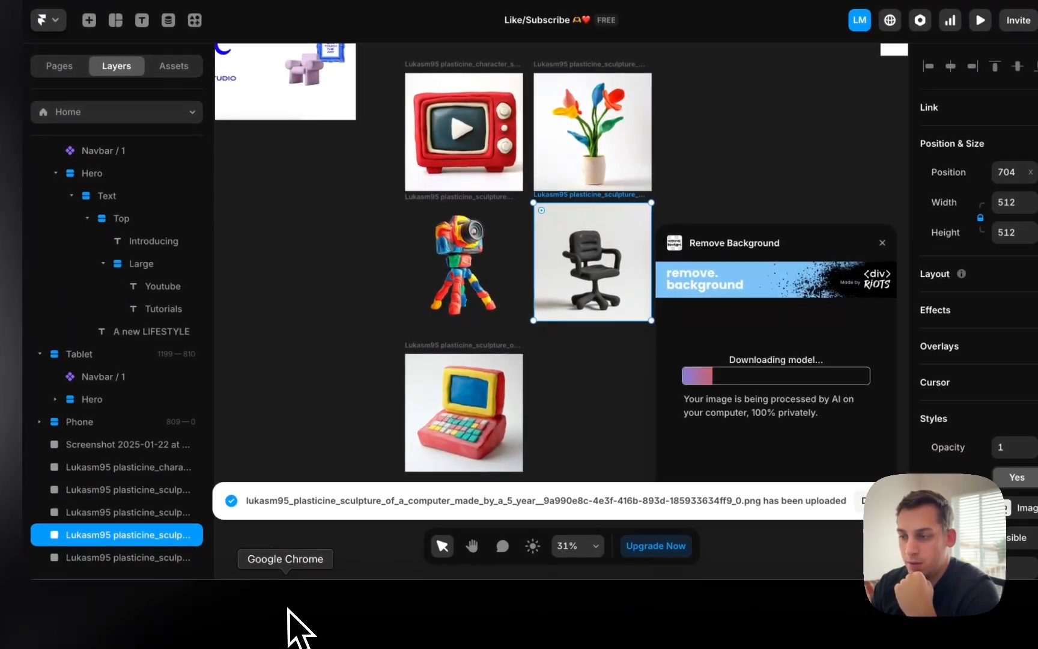
Return to Midjourney, briefly enlarge the fourth yellow pencil and rerun the pencil prompt for new images
{"action": "left_click", "coordinate": [330, 606]}
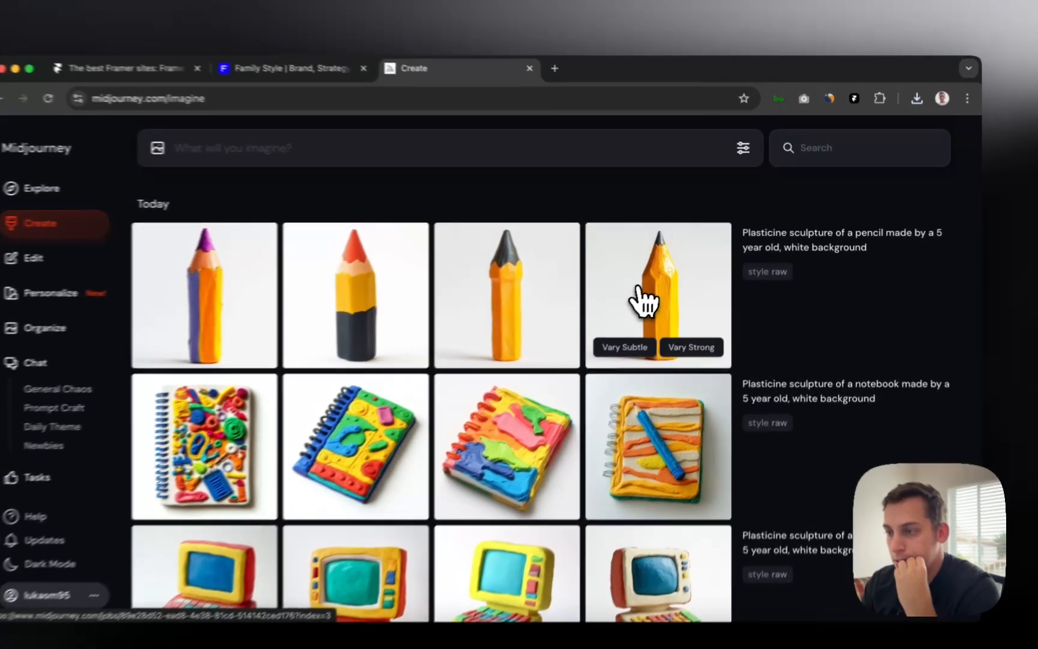
{"action": "left_click", "coordinate": [661, 286]}
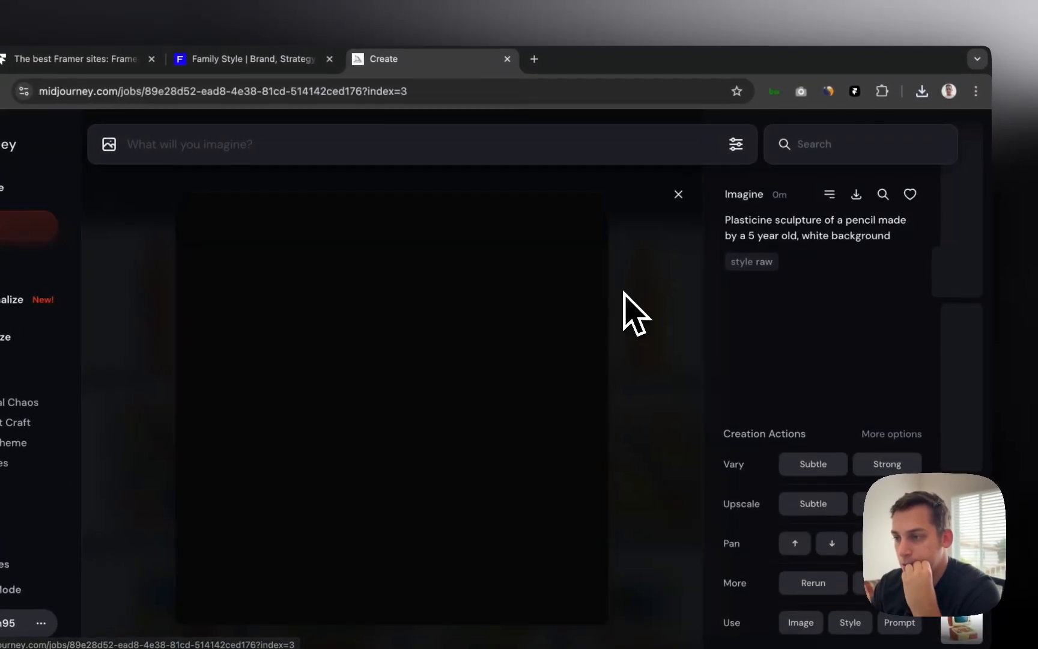
{"action": "left_click", "coordinate": [676, 194]}
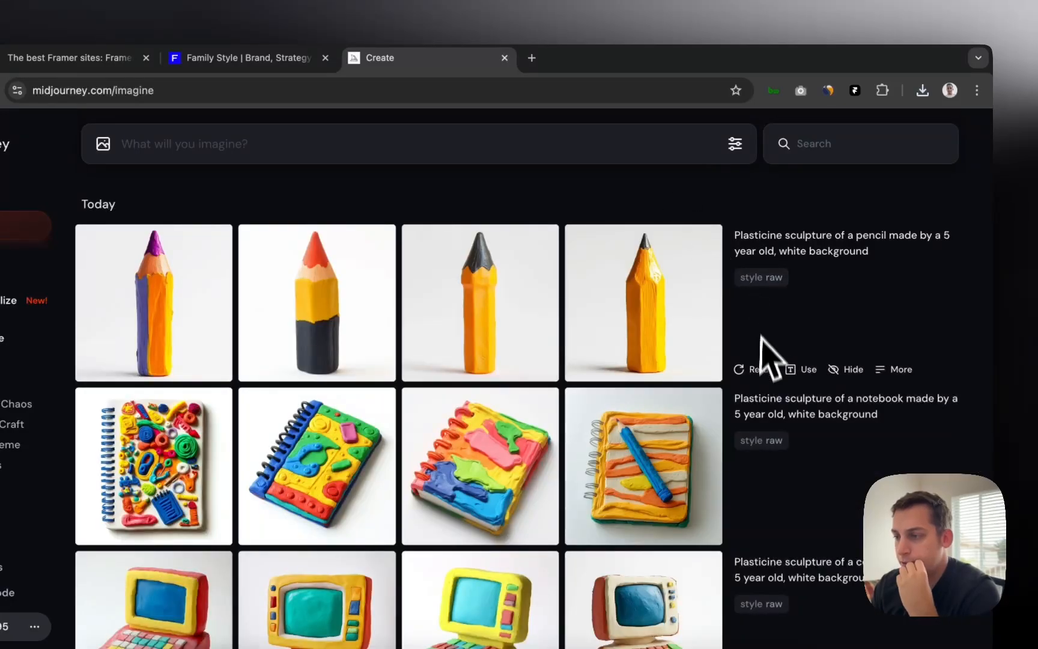
{"action": "left_click", "coordinate": [759, 370]}
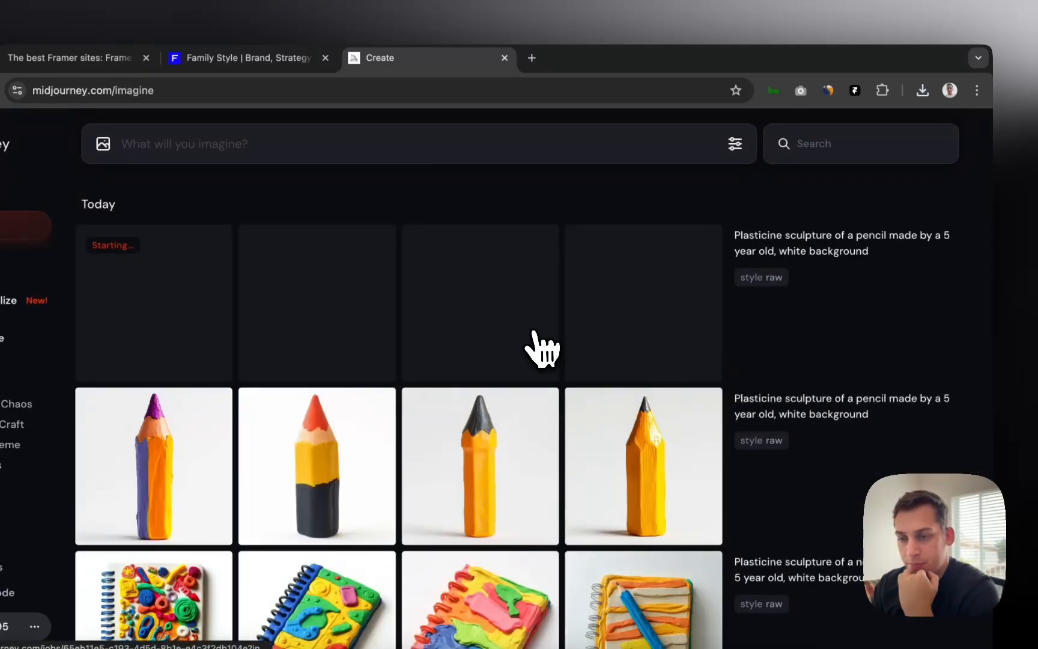
Open the newly generated upright pencil with the red tip and green-blue base, and save its image to Downloads
{"action": "scroll", "coordinate": [576, 351], "scroll_direction": "down", "scroll_amount": 2}
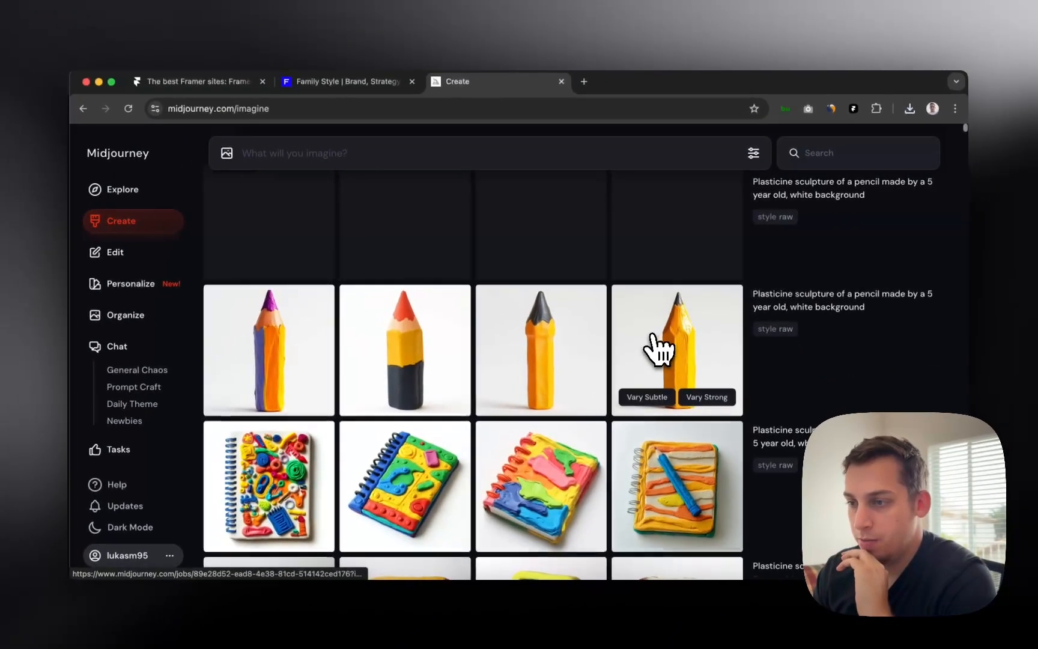
{"action": "scroll", "coordinate": [709, 327], "scroll_direction": "down", "scroll_amount": 5}
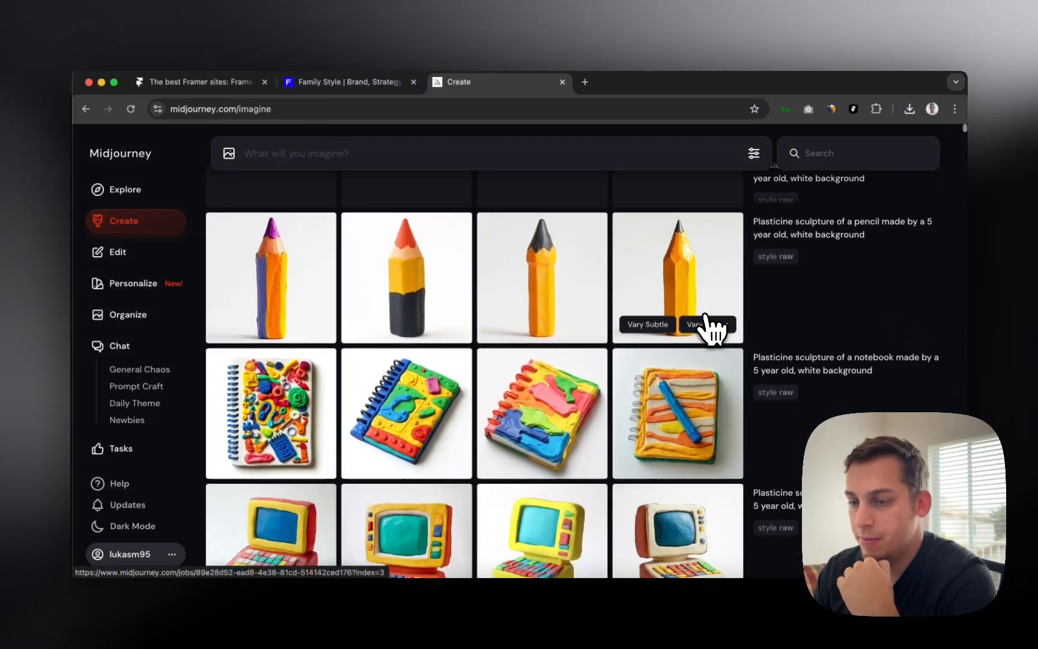
{"action": "scroll", "coordinate": [709, 330], "scroll_direction": "up", "scroll_amount": 6}
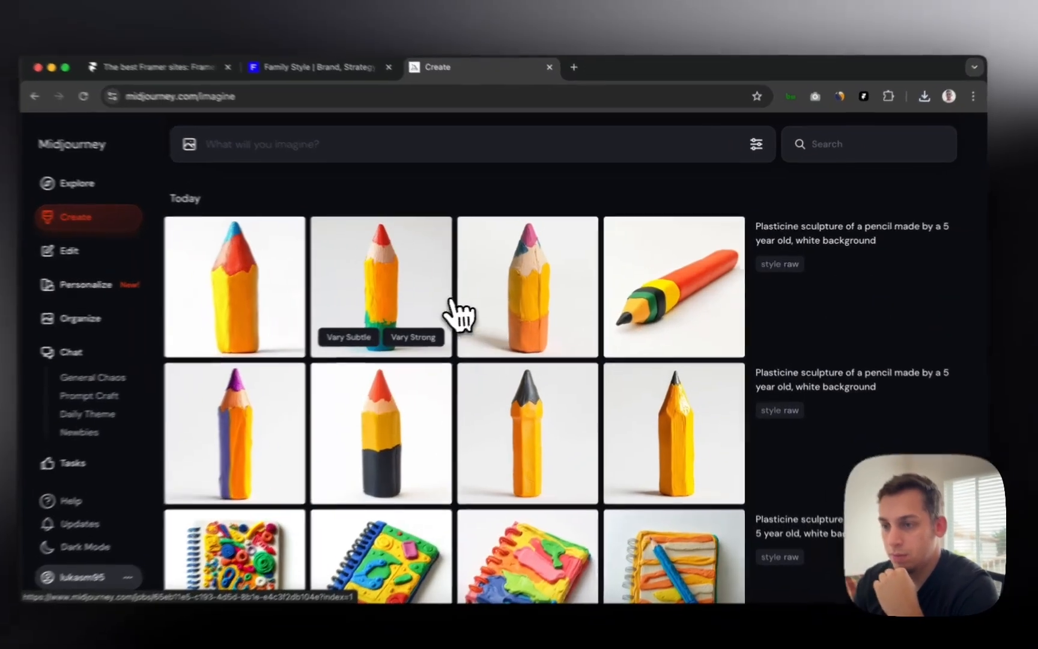
{"action": "left_click", "coordinate": [459, 299]}
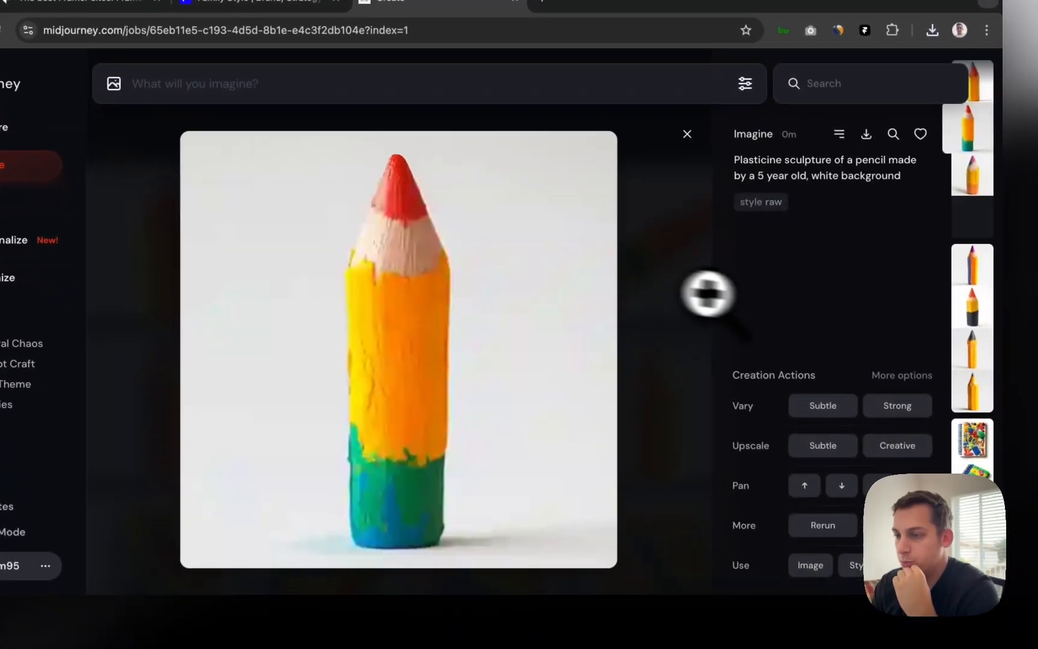
{"action": "right_click", "coordinate": [506, 310]}
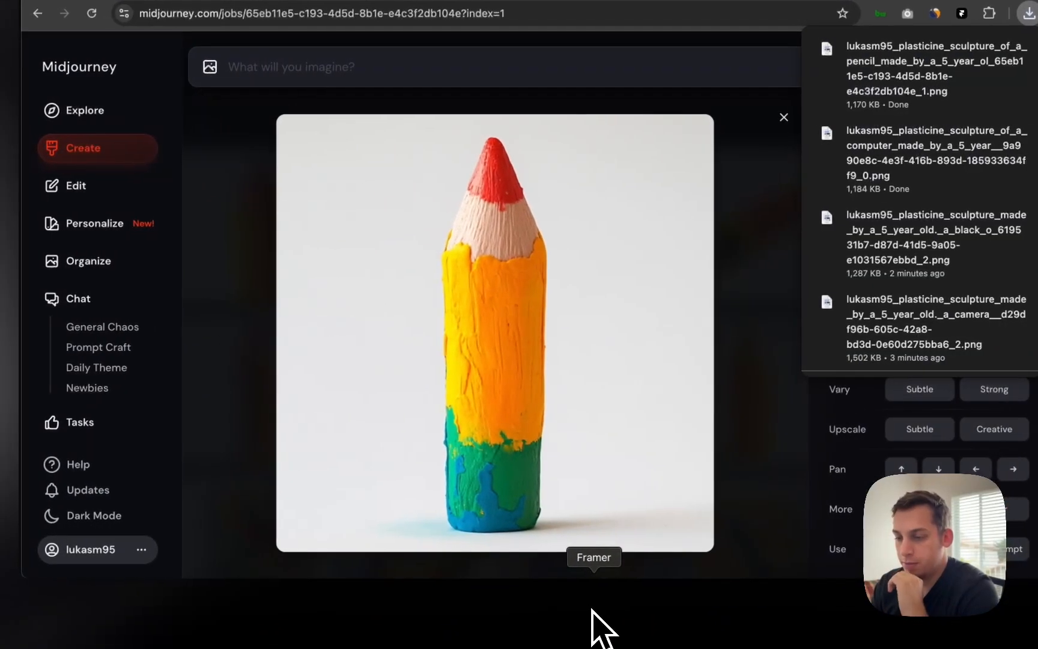
Switch to Framer and add the downloaded pencil image to the canvas beside the computer image
{"action": "left_click", "coordinate": [598, 624]}
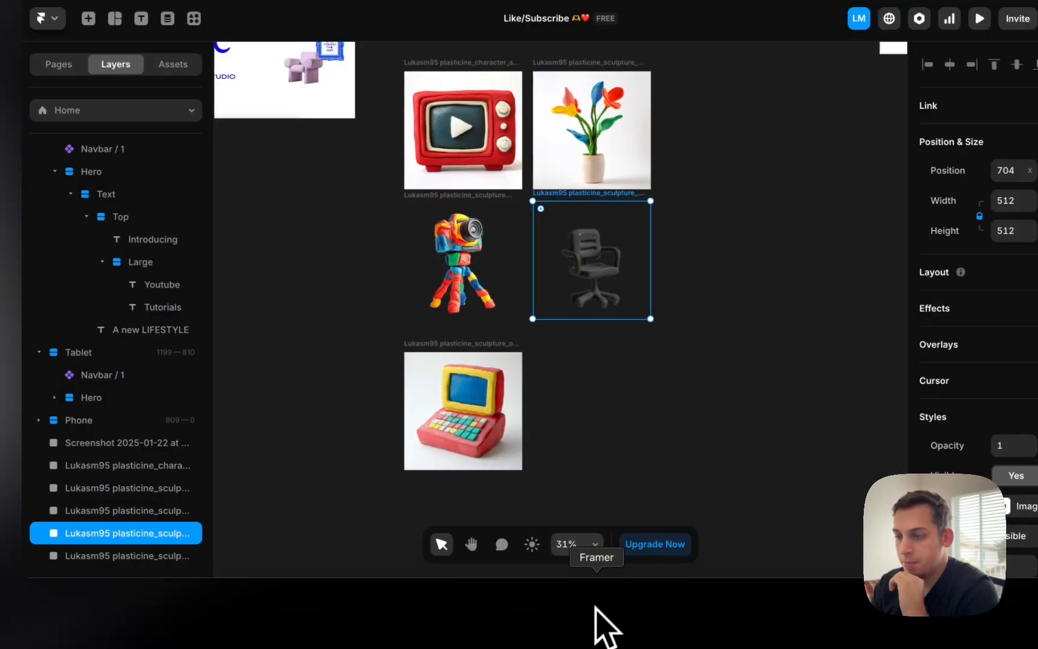
{"action": "left_click", "coordinate": [543, 479]}
{"action": "left_click", "coordinate": [230, 611]}
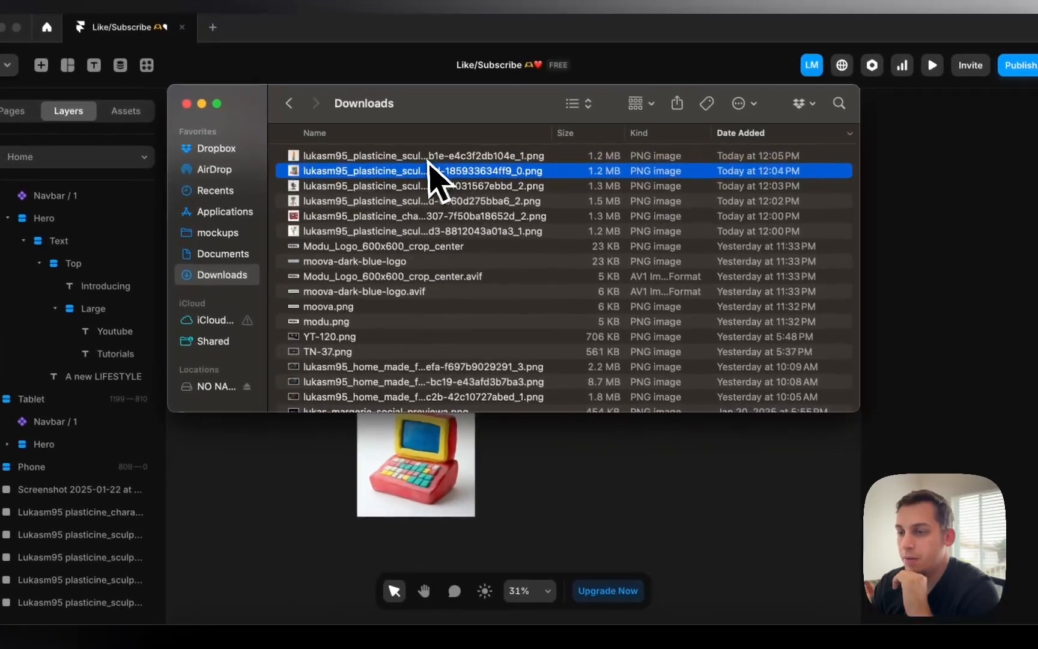
{"action": "left_click_drag", "start_coordinate": [468, 109], "coordinate": [673, 346]}
{"action": "left_click_drag", "start_coordinate": [646, 454], "coordinate": [568, 481]}
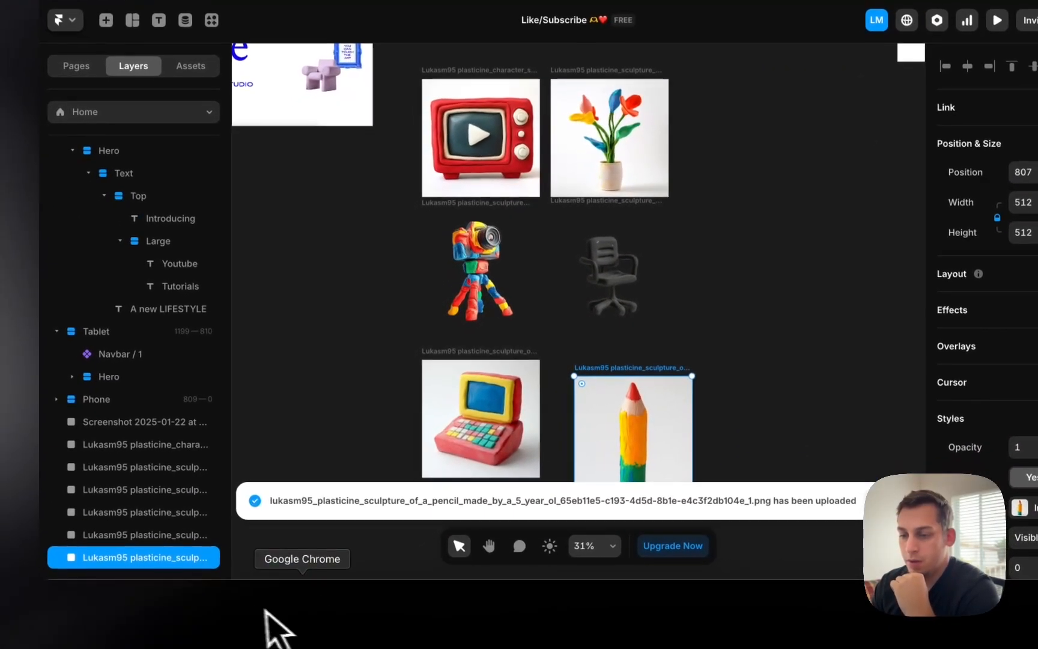
Back in Midjourney, reuse the computer prompt with "water bottle" as the subject and generate the images
{"action": "left_click", "coordinate": [267, 613]}
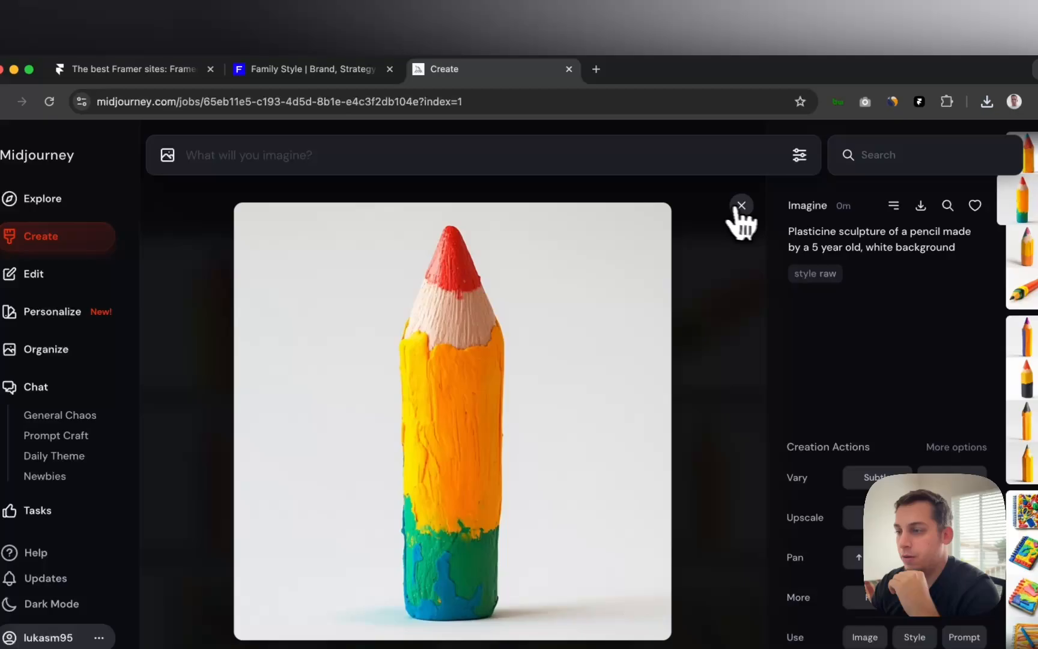
{"action": "left_click", "coordinate": [736, 216]}
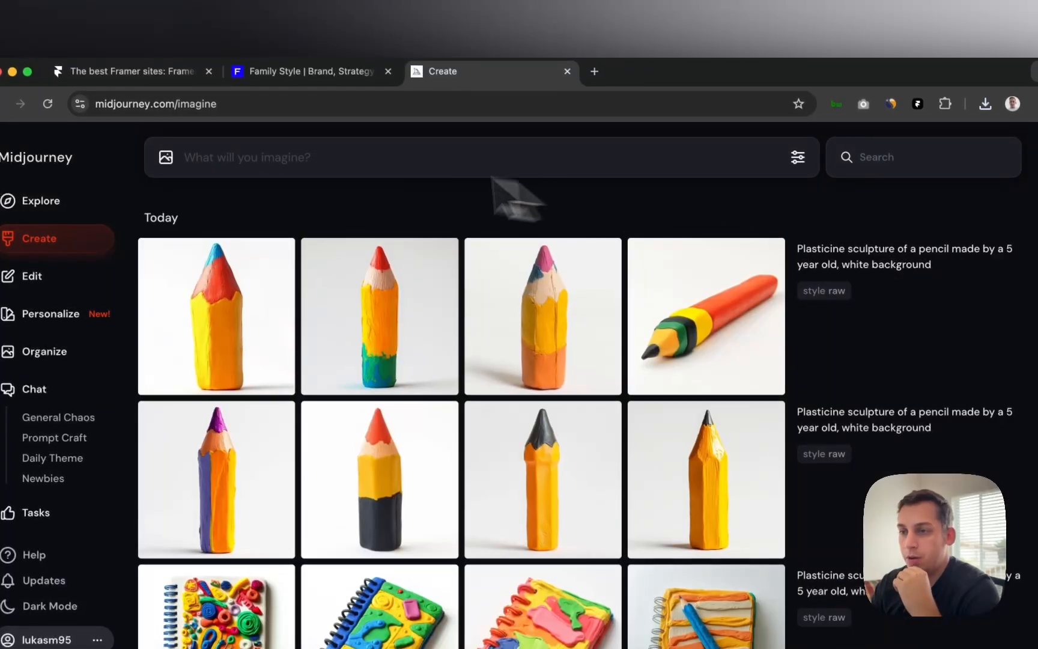
{"action": "scroll", "coordinate": [858, 535], "scroll_direction": "down", "scroll_amount": 10}
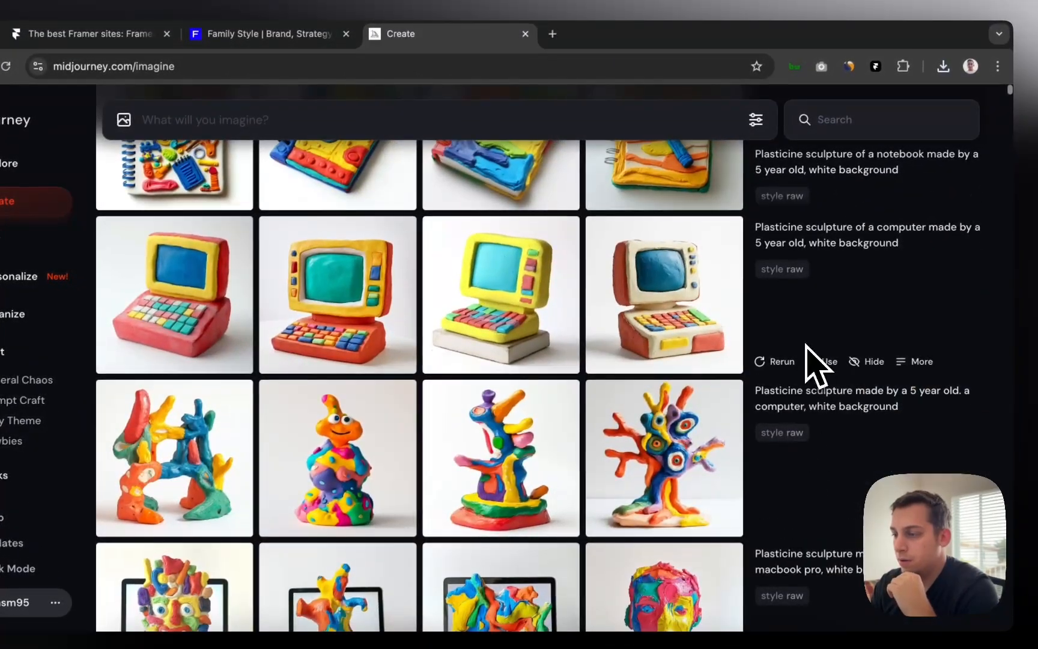
{"action": "left_click", "coordinate": [821, 361]}
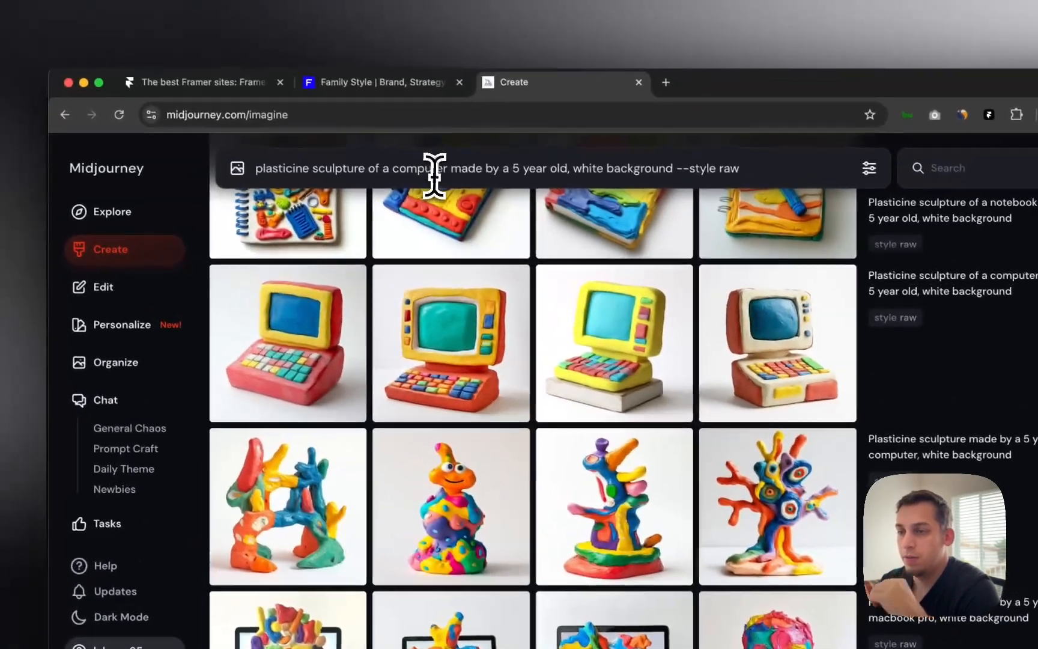
{"action": "double_click", "coordinate": [322, 120]}
{"action": "type", "text": "wa"}
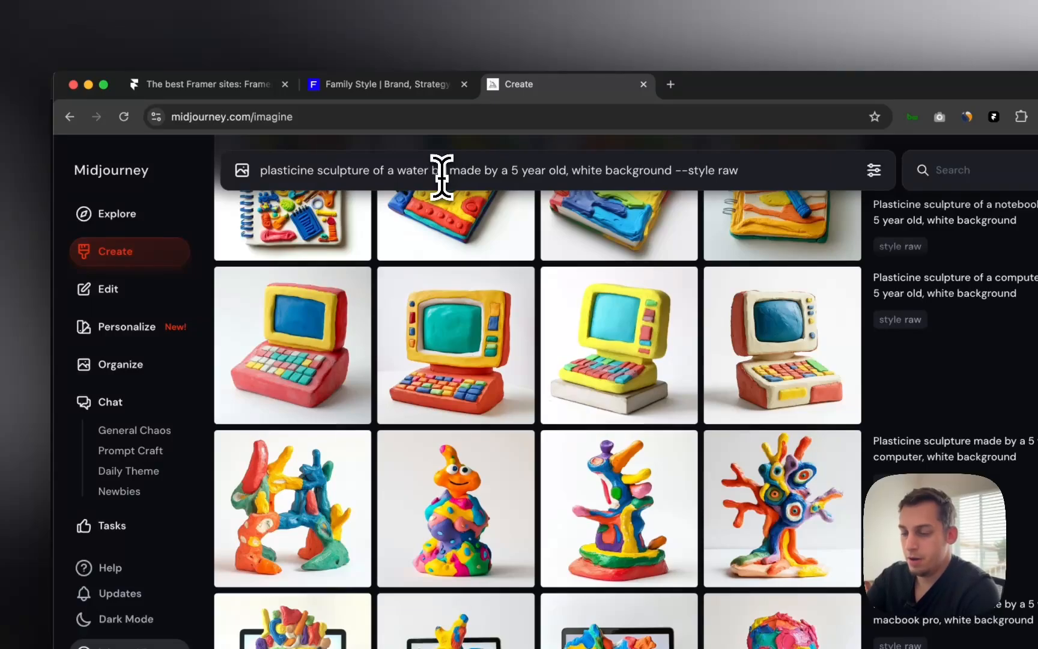
{"action": "type", "text": "ter bottle"}
{"action": "key", "text": "Return"}
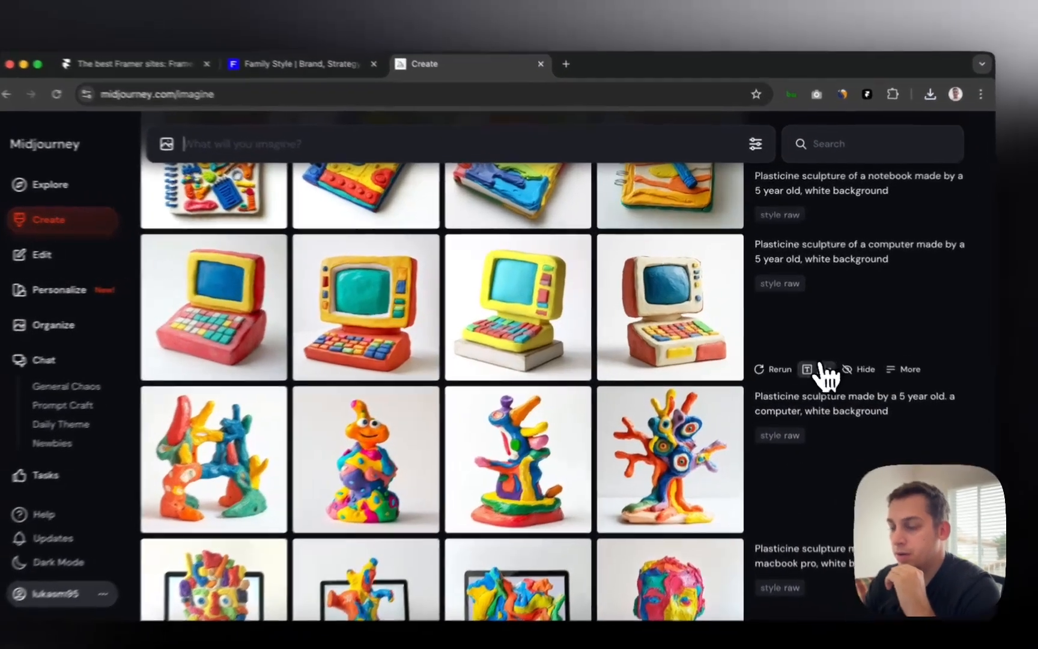
Reuse the computer prompt again with "coffee mug" as the subject and generate the images
{"action": "left_click", "coordinate": [812, 354]}
{"action": "double_click", "coordinate": [388, 154]}
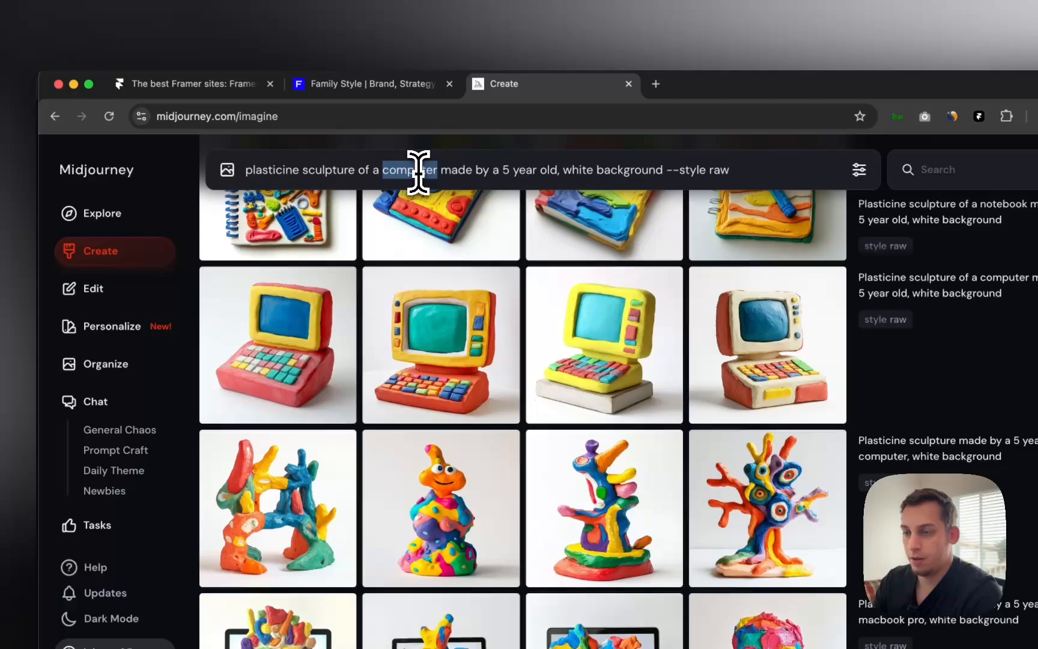
{"action": "type", "text": "coff"}
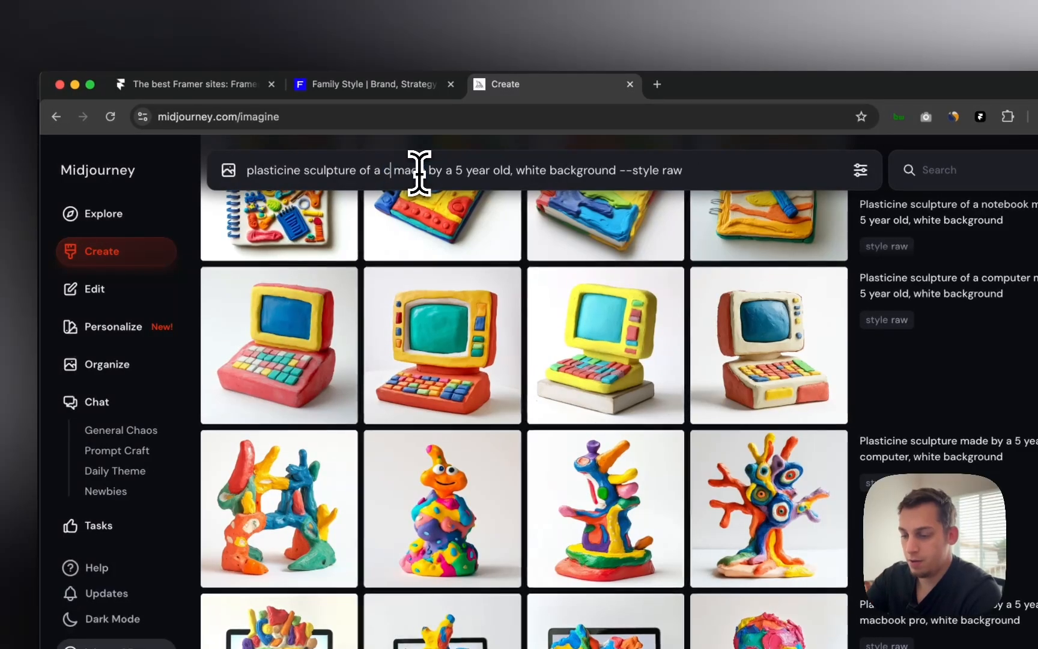
{"action": "type", "text": "ee mug"}
{"action": "key", "text": "Return"}
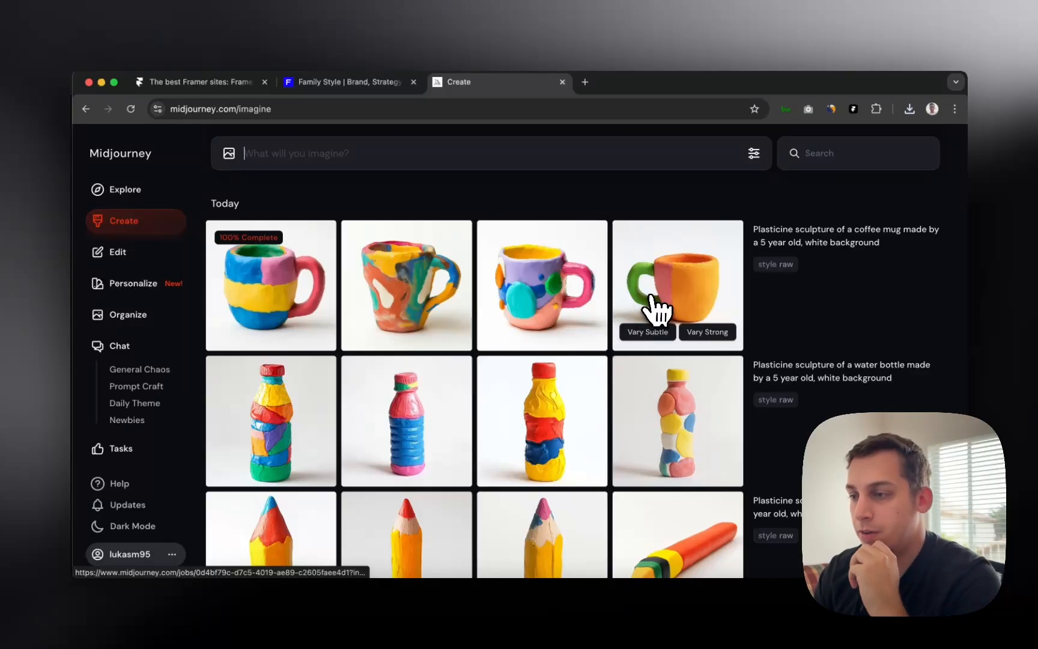
Open the orange coffee mug with the green handle, save its image to Downloads and close the preview
{"action": "left_click", "coordinate": [691, 293]}
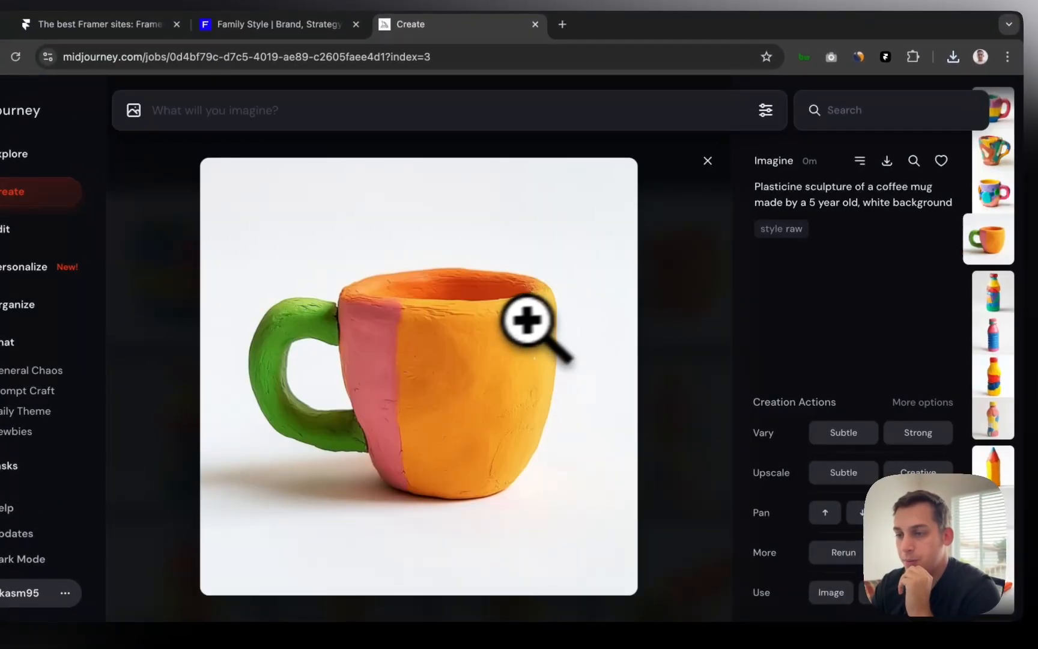
{"action": "right_click", "coordinate": [474, 343]}
{"action": "left_click", "coordinate": [527, 381]}
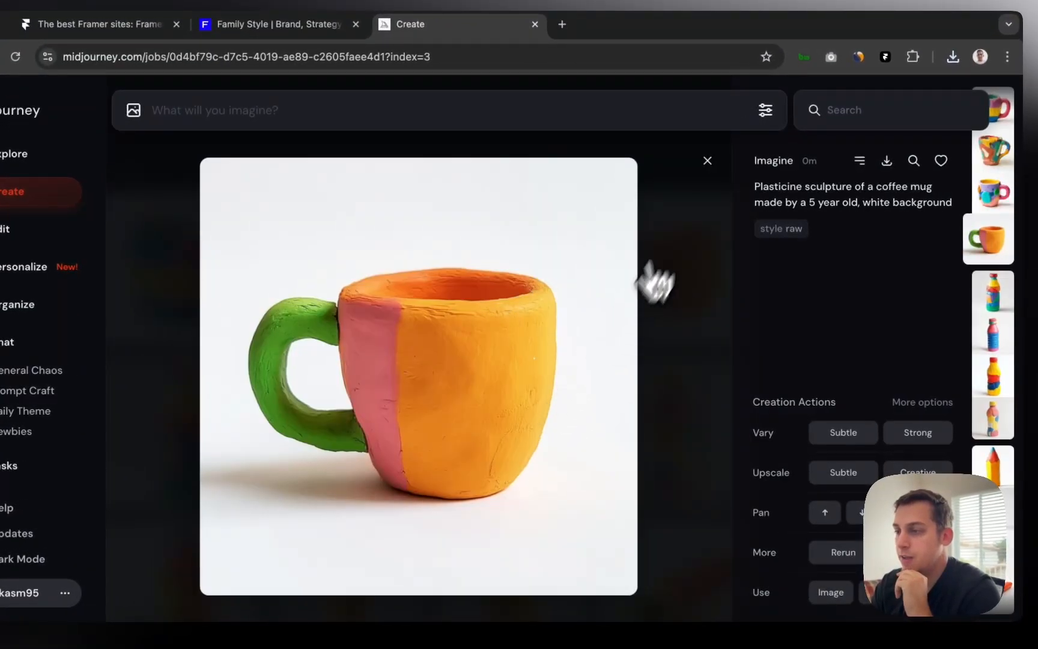
{"action": "left_click", "coordinate": [707, 162]}
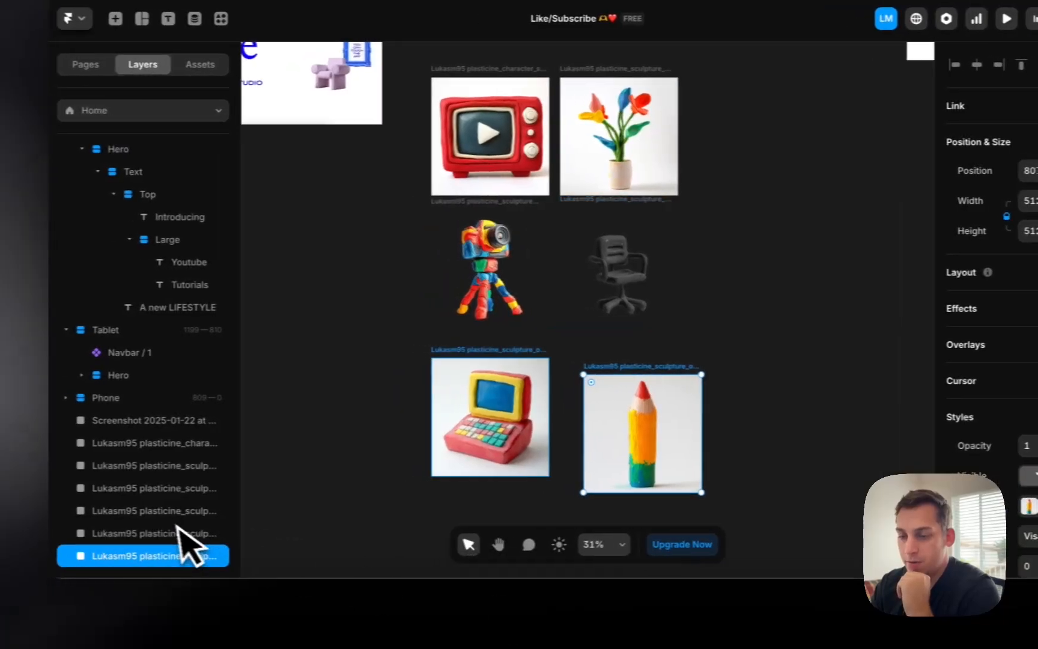
In Framer, add the downloaded coffee mug image to the canvas and place it below the computer image
{"action": "left_click", "coordinate": [192, 616]}
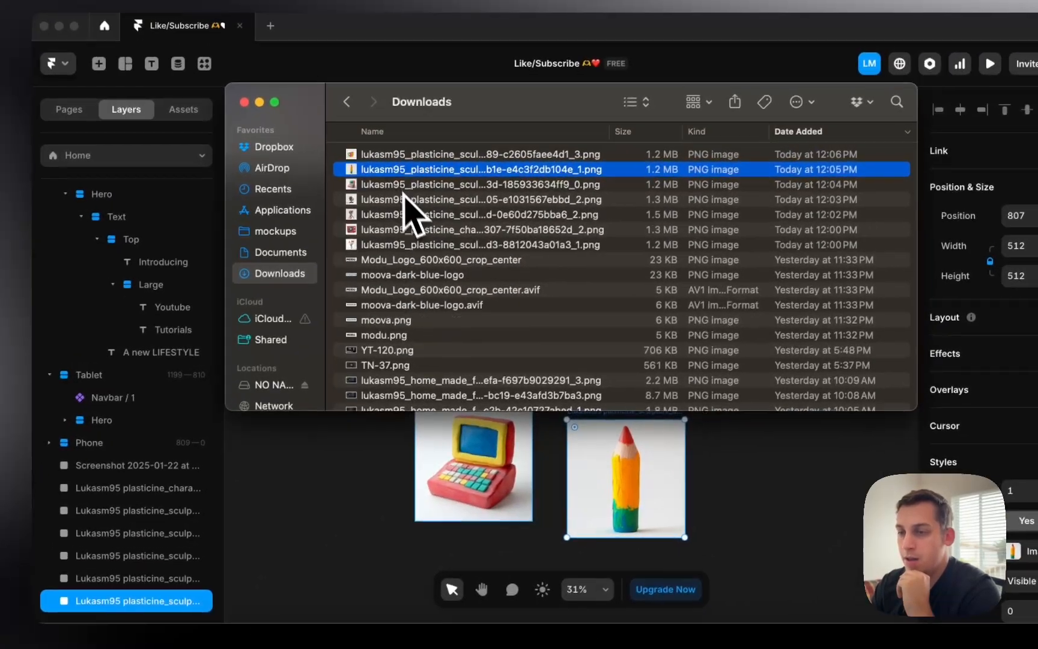
{"action": "left_click_drag", "start_coordinate": [403, 154], "coordinate": [343, 460]}
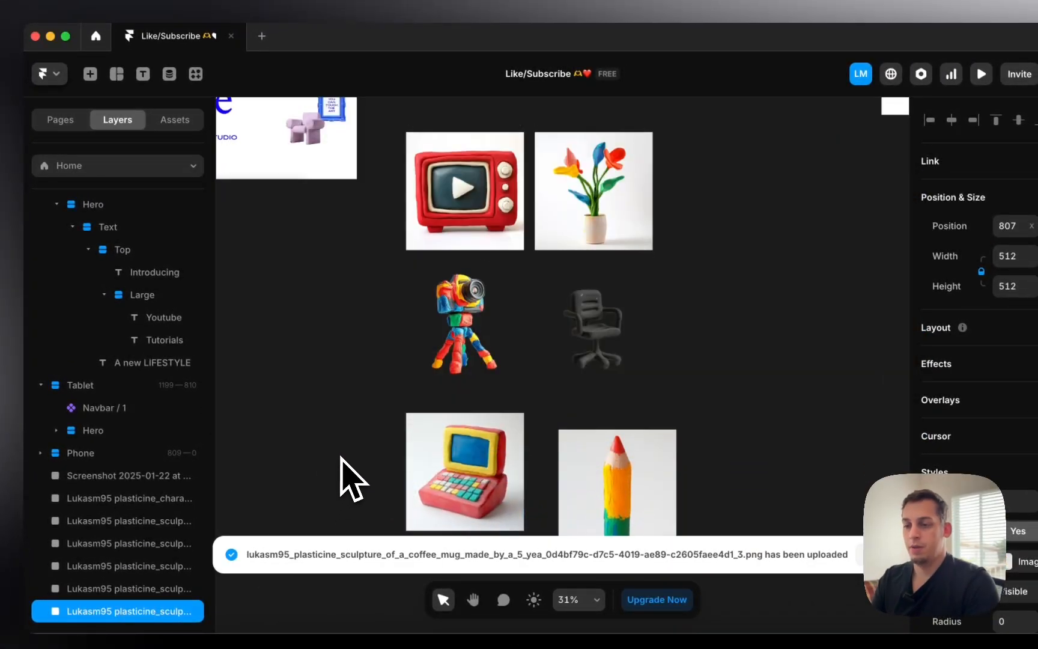
{"action": "scroll", "coordinate": [347, 479], "scroll_direction": "down", "scroll_amount": 5}
{"action": "left_click_drag", "start_coordinate": [346, 299], "coordinate": [486, 456]}
Scale the red TV image down to 218 by 218 and place it in the Desktop hero below the text
{"action": "scroll", "coordinate": [487, 454], "scroll_direction": "up", "scroll_amount": 5}
{"action": "scroll", "coordinate": [499, 439], "scroll_direction": "down", "scroll_amount": 3}
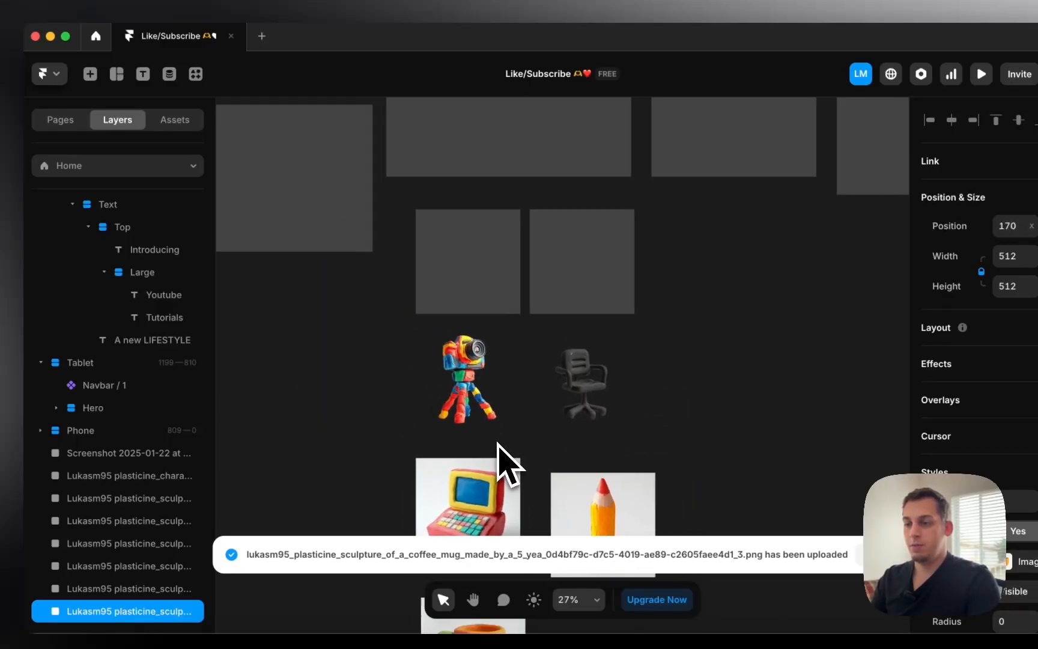
{"action": "scroll", "coordinate": [481, 361], "scroll_direction": "up", "scroll_amount": 2}
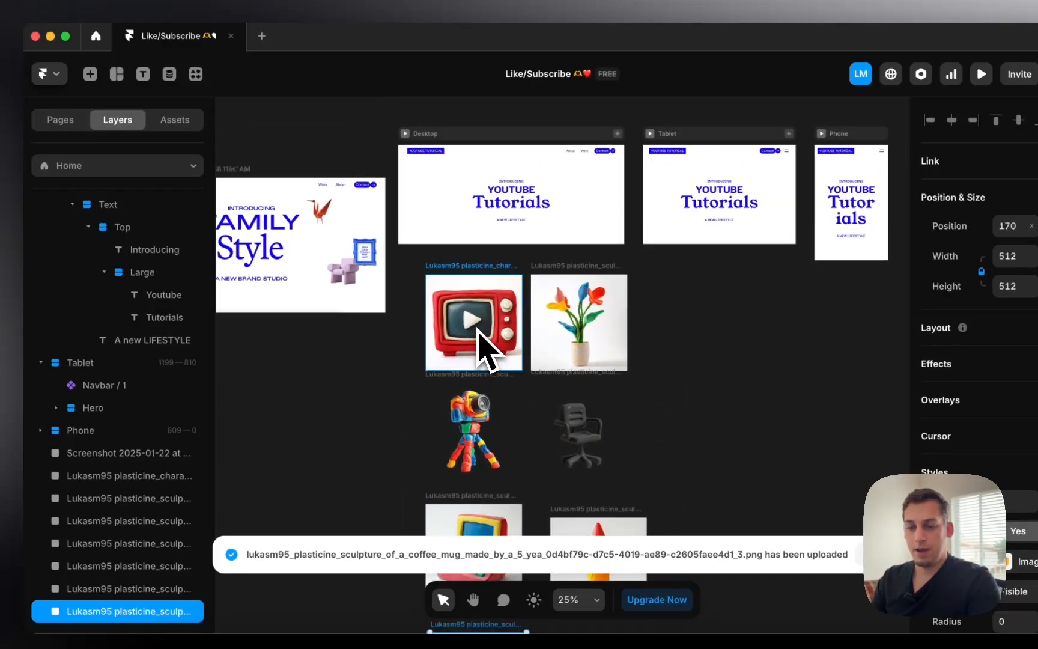
{"action": "left_click", "coordinate": [483, 334]}
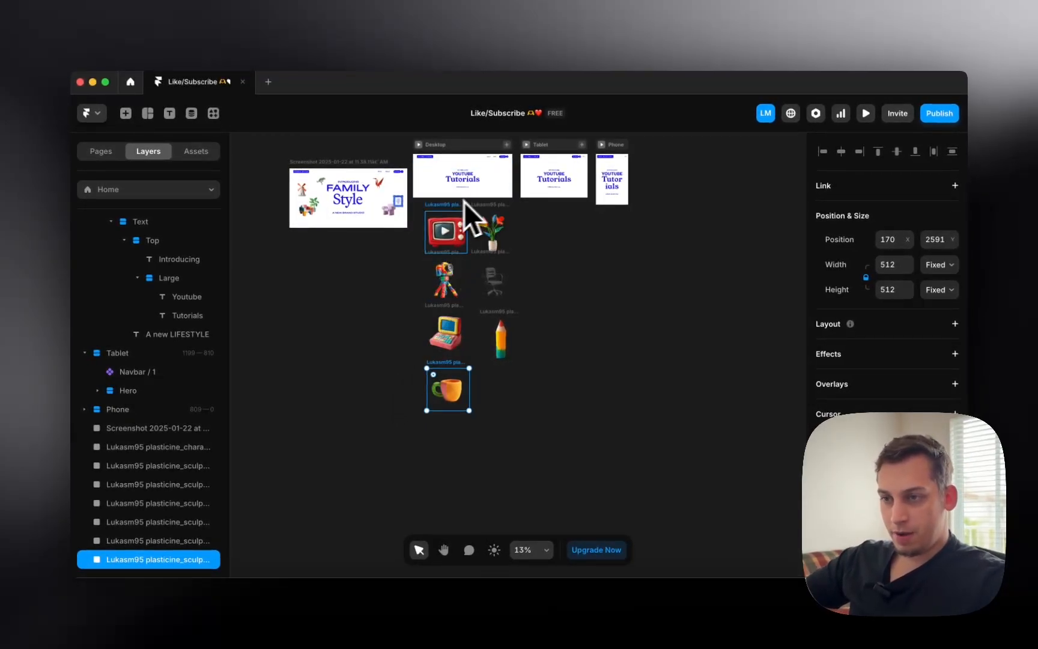
{"action": "scroll", "coordinate": [452, 208], "scroll_direction": "up", "scroll_amount": 5}
{"action": "scroll", "coordinate": [452, 208], "scroll_direction": "left", "scroll_amount": 5}
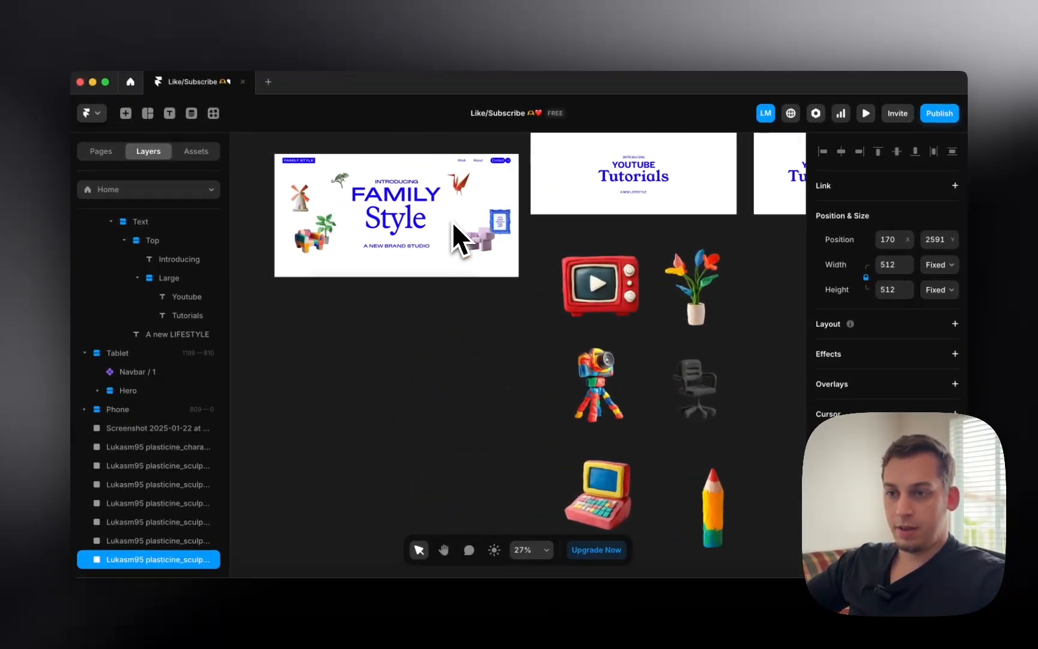
{"action": "left_click", "coordinate": [596, 243]}
{"action": "left_click_drag", "start_coordinate": [656, 251], "coordinate": [562, 203]}
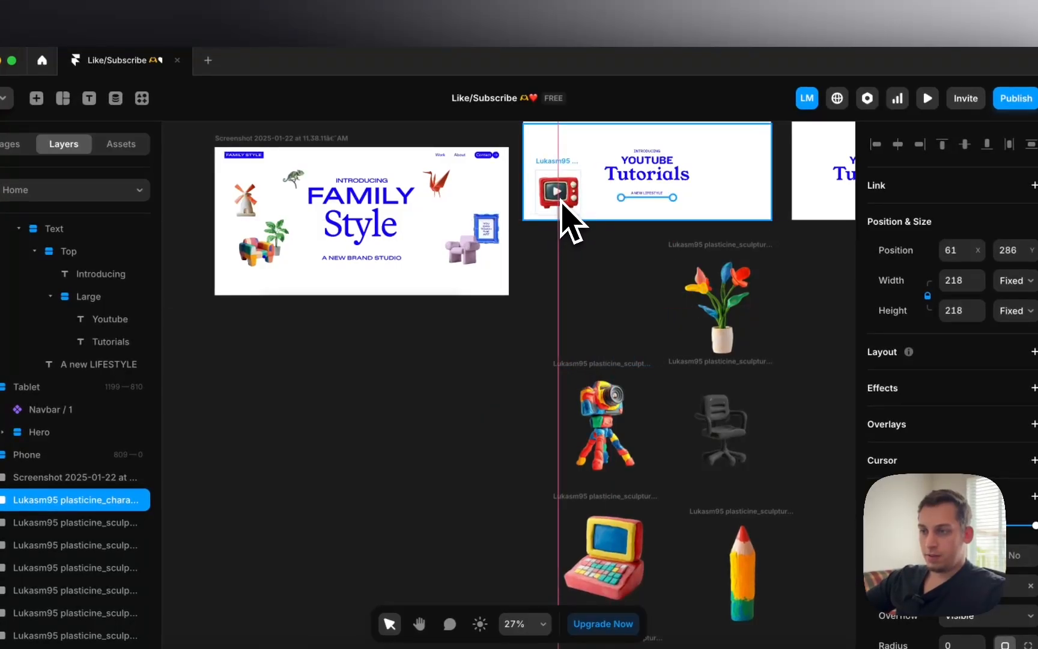
{"action": "scroll", "coordinate": [564, 204], "scroll_direction": "up", "scroll_amount": 2}
{"action": "scroll", "coordinate": [564, 204], "scroll_direction": "left", "scroll_amount": 2}
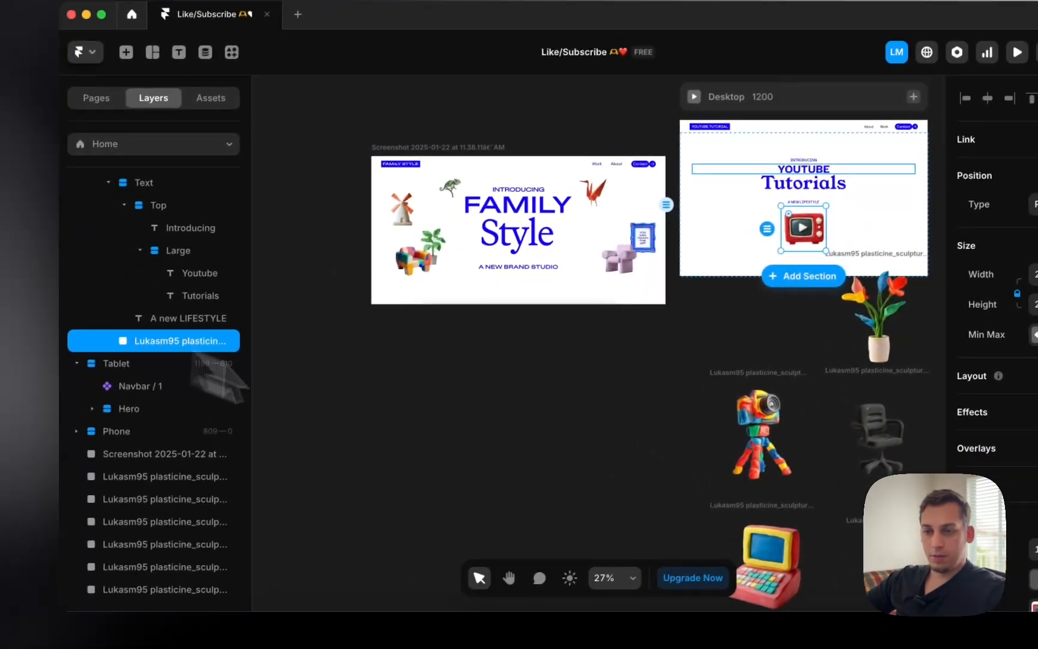
Collapse the hero's Text layer and wrap the TV image layer in a frame
{"action": "scroll", "coordinate": [163, 319], "scroll_direction": "up", "scroll_amount": 2}
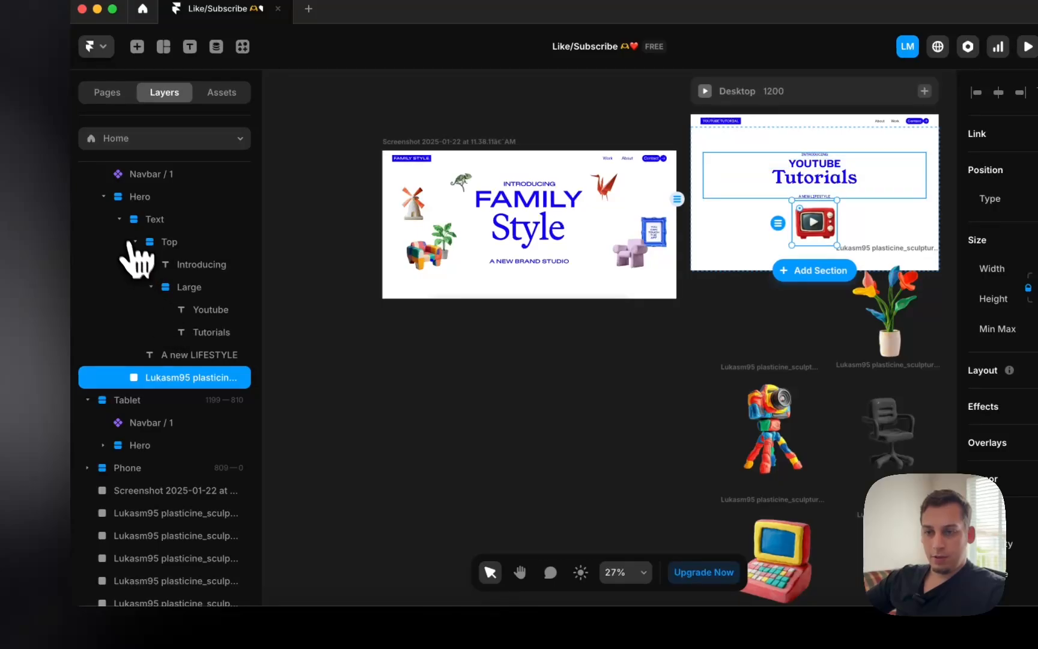
{"action": "left_click", "coordinate": [109, 241]}
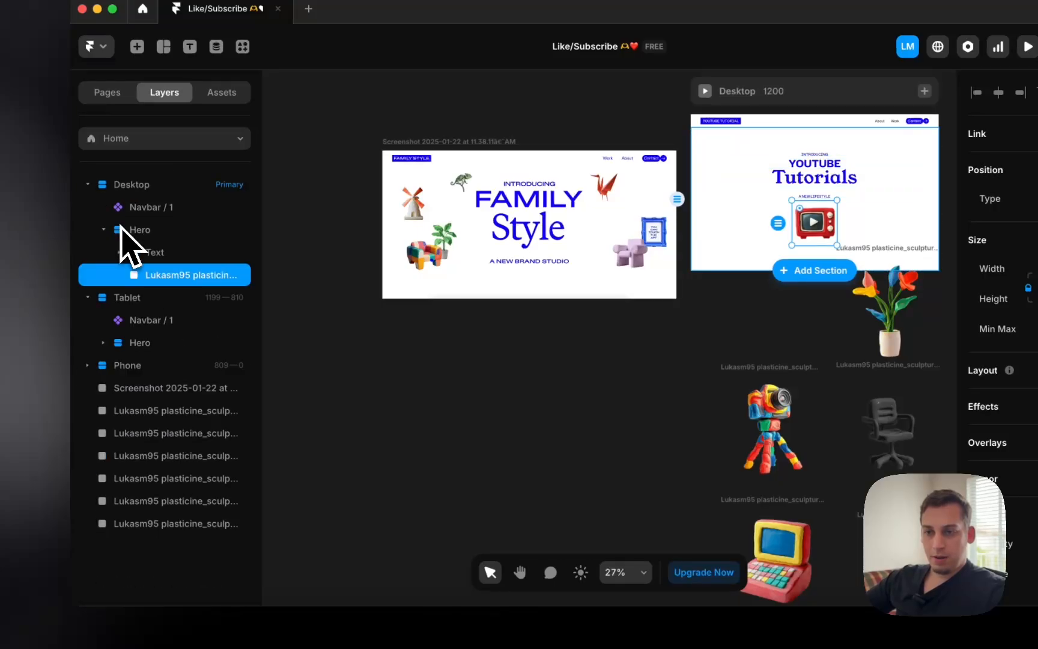
{"action": "right_click", "coordinate": [169, 282]}
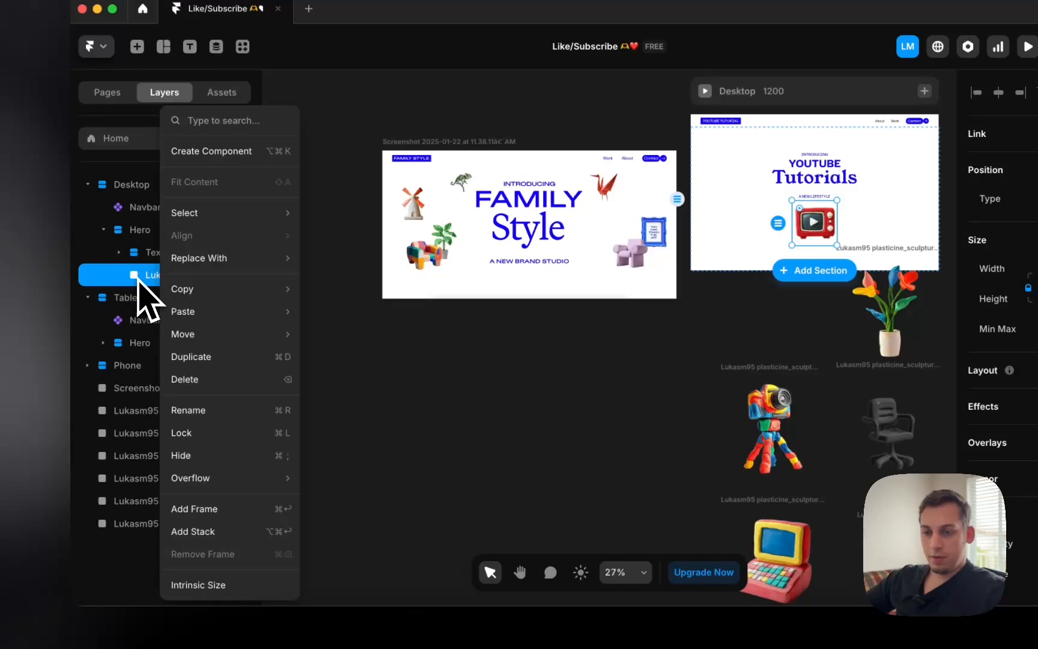
{"action": "key", "text": "Escape"}
{"action": "right_click", "coordinate": [171, 292]}
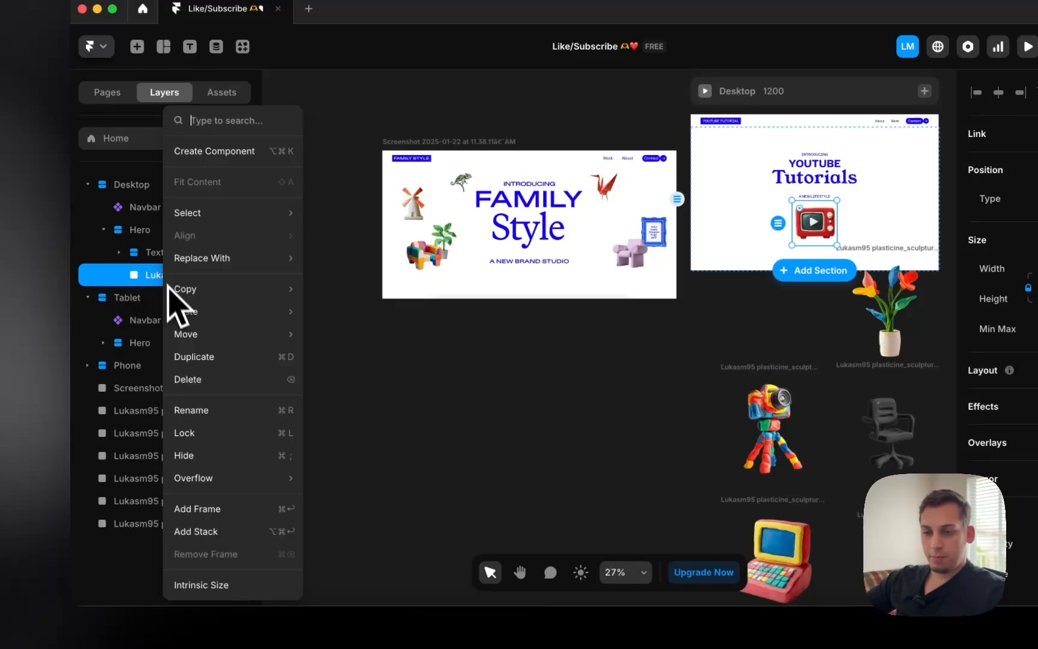
{"action": "left_click", "coordinate": [243, 516]}
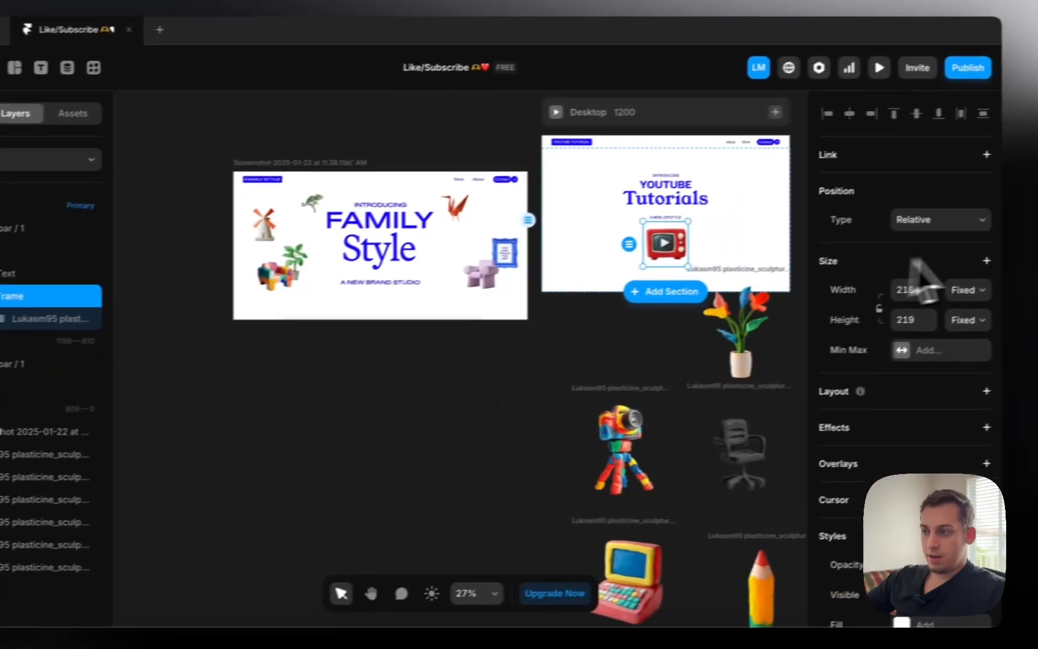
Set the width and height of the frame around the TV image to Fill
{"action": "left_click", "coordinate": [934, 307]}
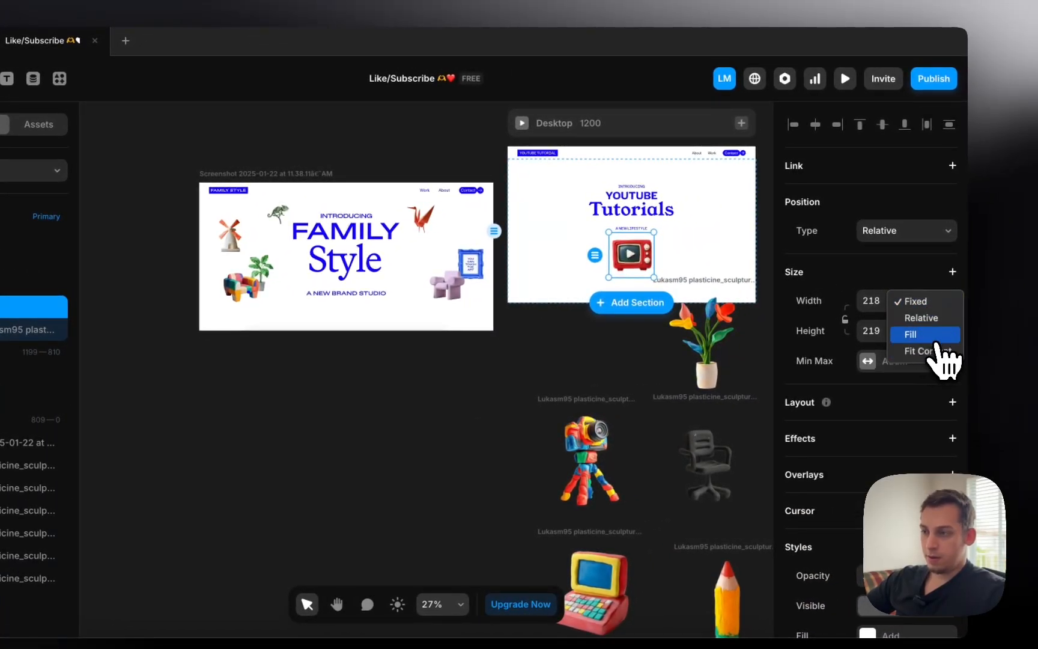
{"action": "left_click", "coordinate": [940, 342]}
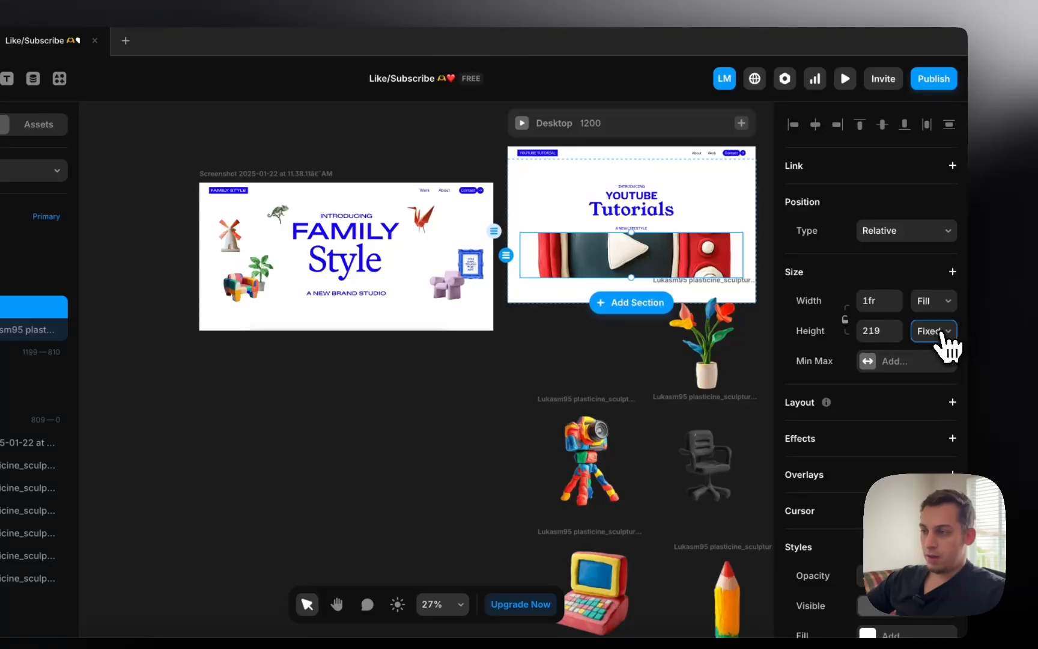
{"action": "left_click", "coordinate": [937, 332]}
{"action": "left_click", "coordinate": [936, 365]}
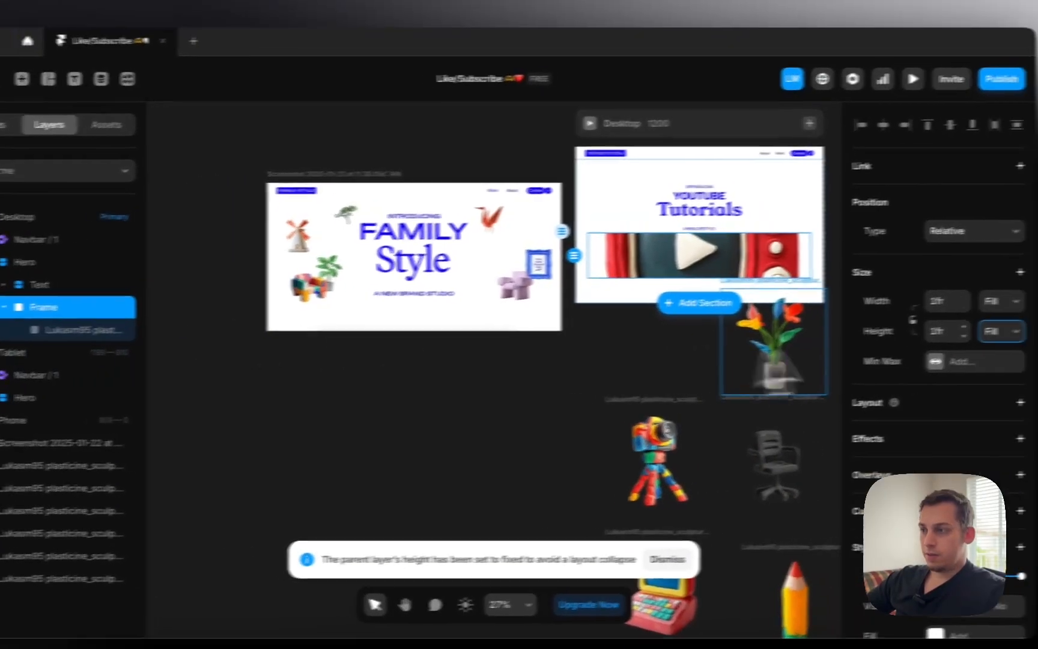
Make the frame absolutely positioned, with relative width and height of 100% and a bottom offset of 0
{"action": "left_click", "coordinate": [986, 231]}
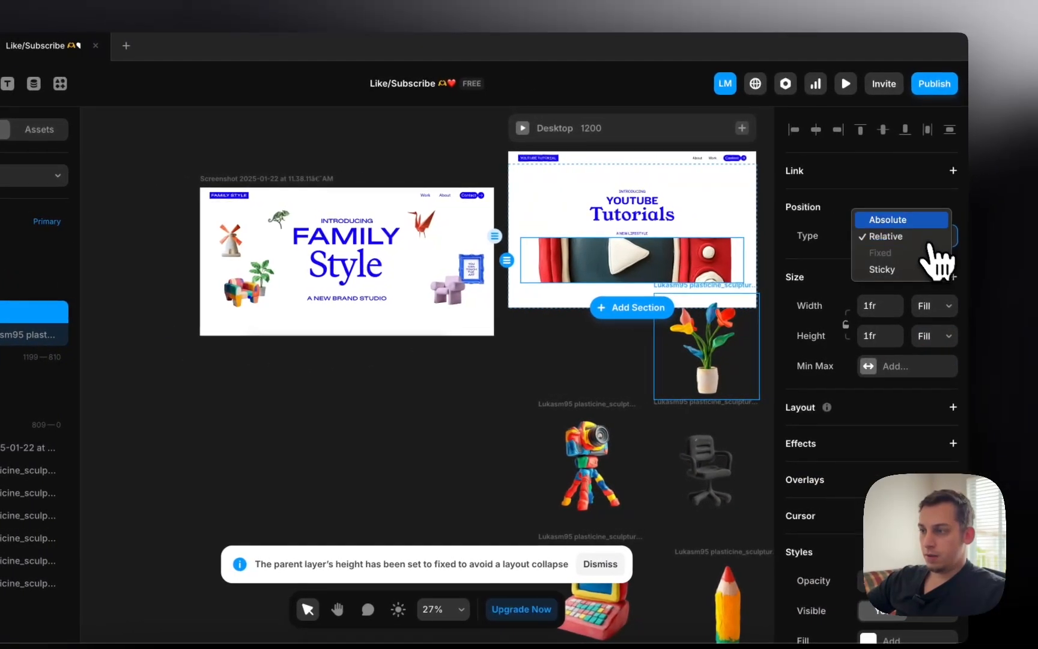
{"action": "left_click", "coordinate": [988, 233]}
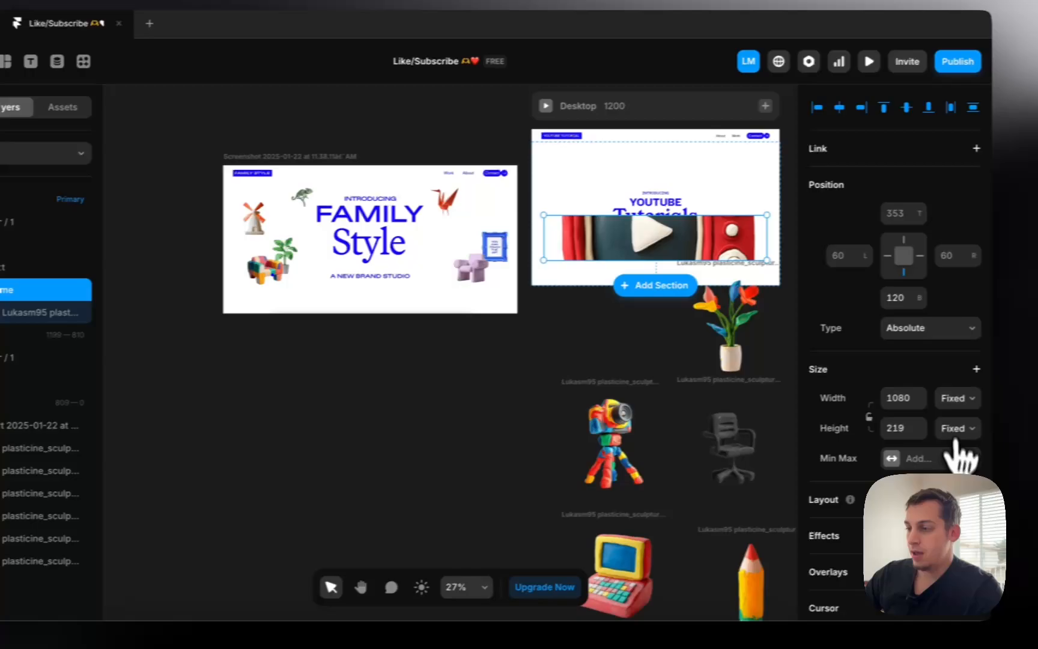
{"action": "left_click", "coordinate": [934, 400]}
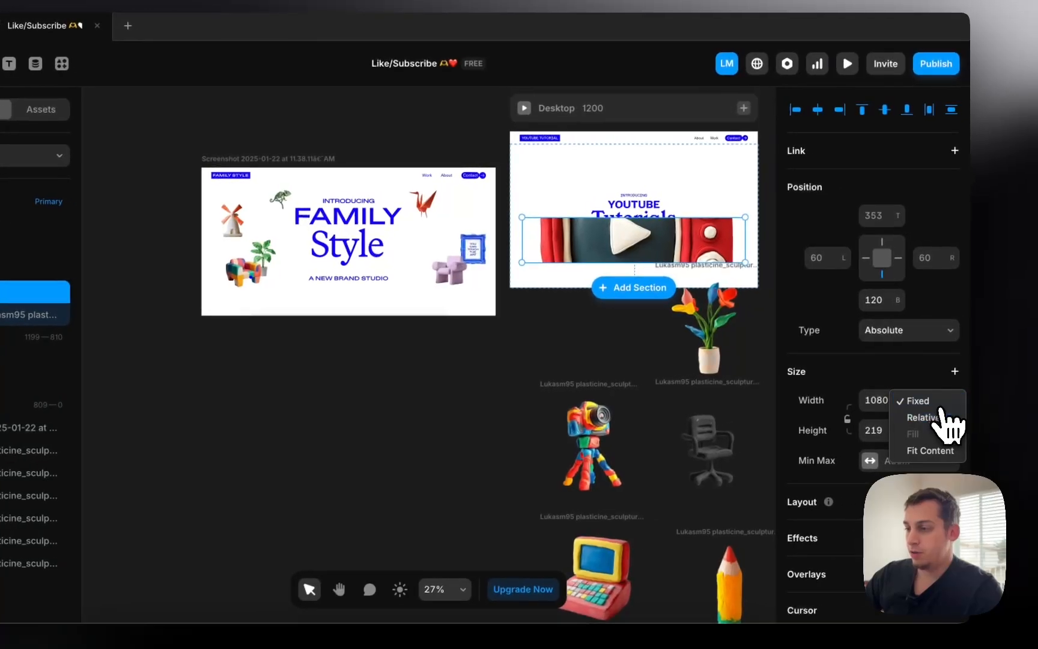
{"action": "left_click", "coordinate": [928, 417]}
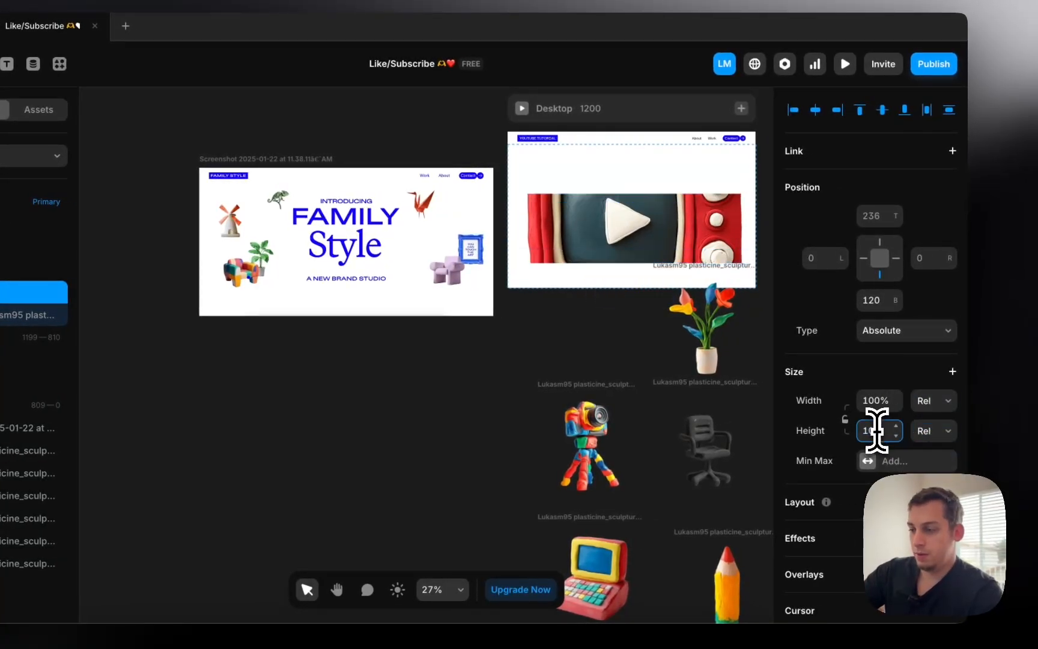
{"action": "key", "text": "Return"}
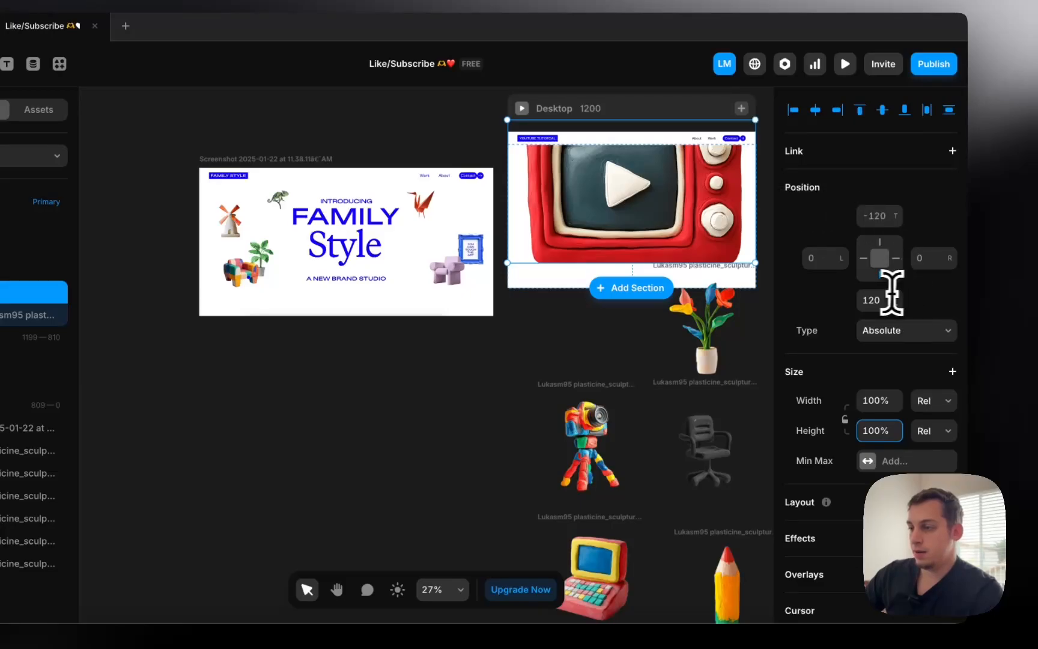
{"action": "type", "text": "0"}
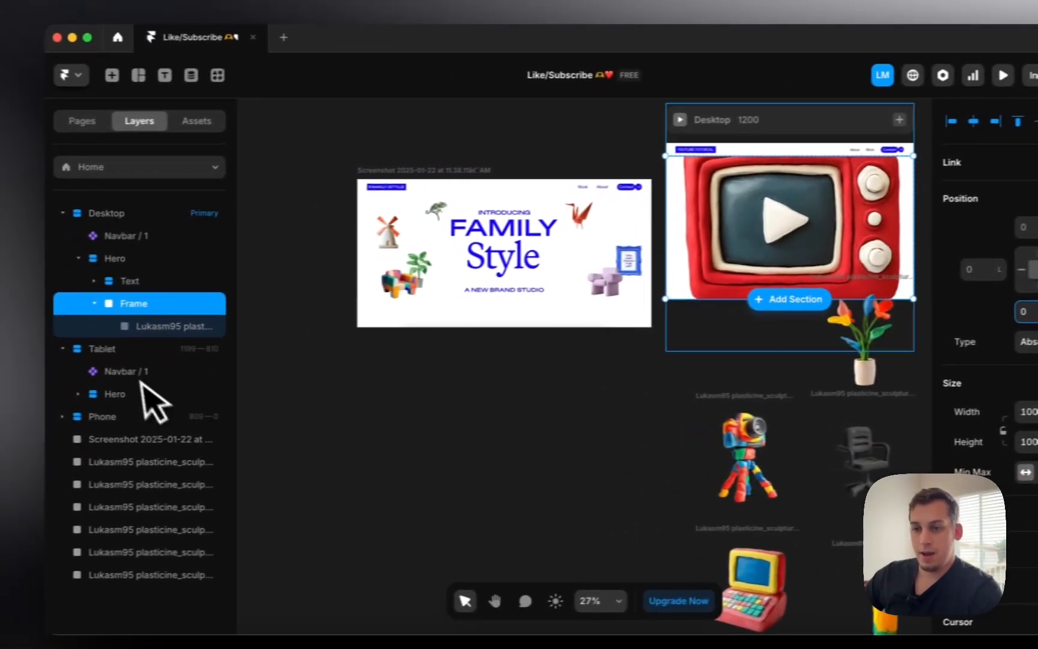
Scale the TV image inside the frame down to 180 by 180 about its centre
{"action": "left_click", "coordinate": [24, 315]}
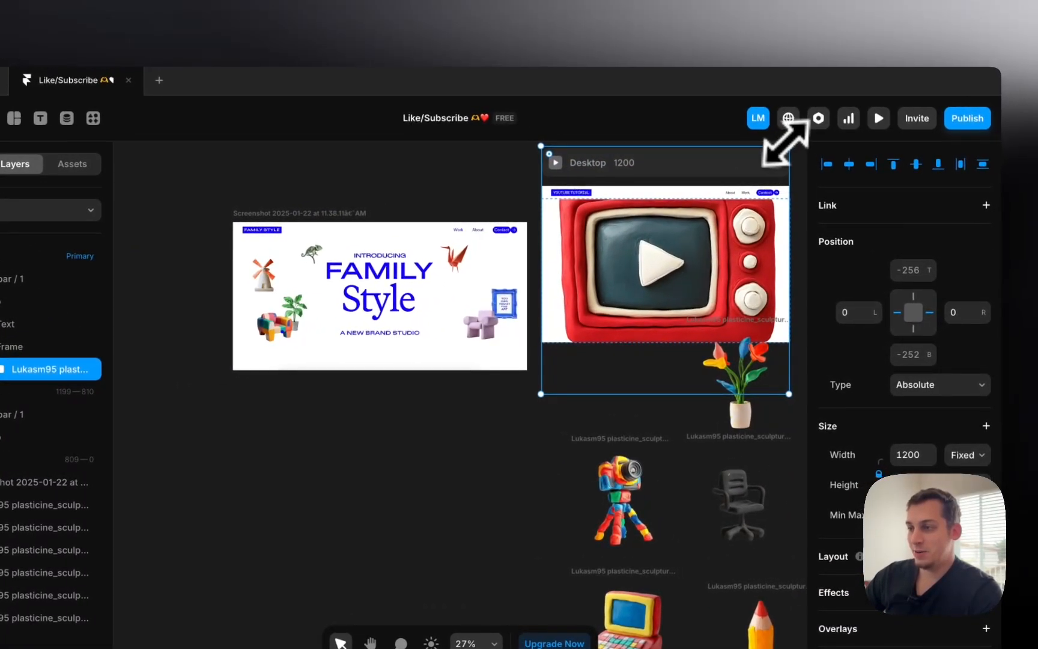
{"action": "left_click_drag", "start_coordinate": [829, 134], "coordinate": [708, 239]}
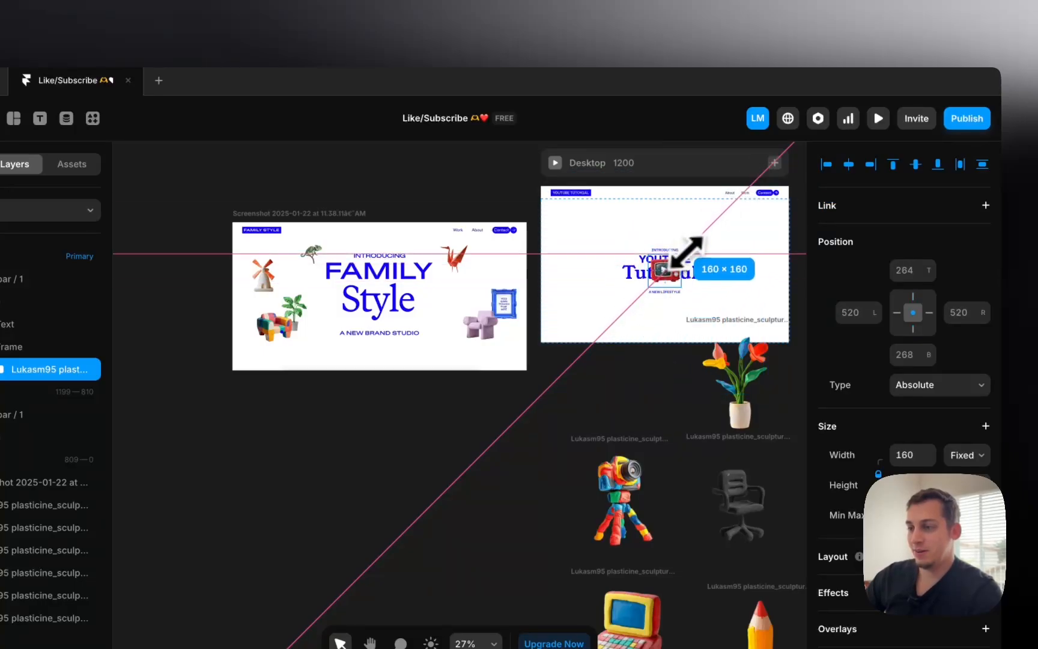
{"action": "left_click_drag", "start_coordinate": [682, 253], "coordinate": [664, 252]}
{"action": "scroll", "coordinate": [674, 264], "scroll_direction": "up", "scroll_amount": 3}
{"action": "scroll", "coordinate": [678, 297], "scroll_direction": "down", "scroll_amount": 2}
{"action": "scroll", "coordinate": [674, 301], "scroll_direction": "up", "scroll_amount": 5}
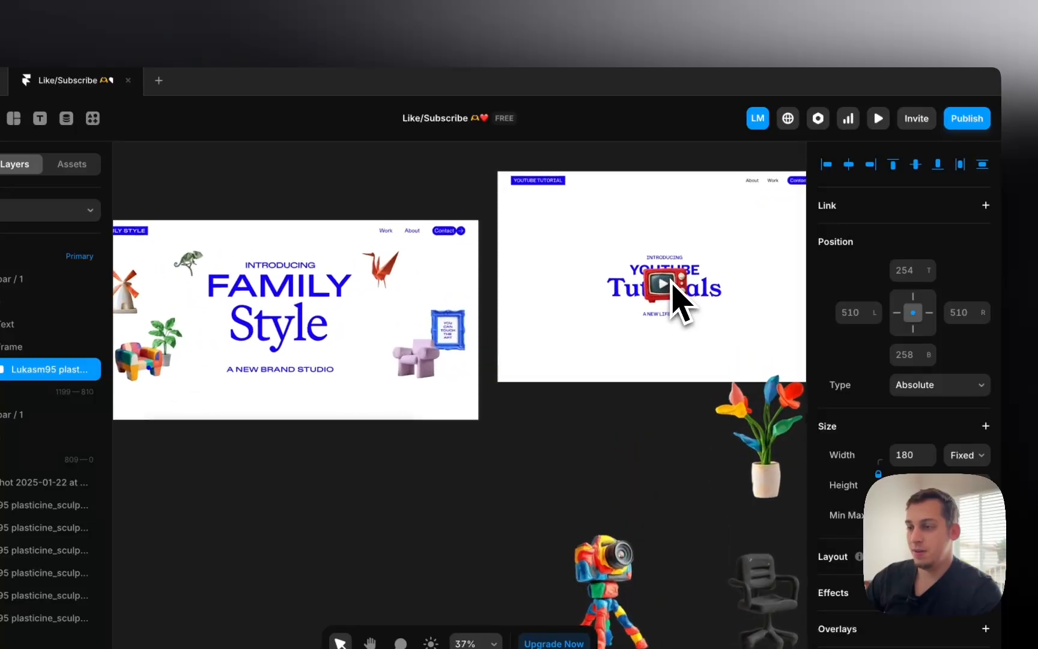
Try to move the TV image freehand to the lower-left area of the hero, and undo the move
{"action": "left_click_drag", "start_coordinate": [711, 300], "coordinate": [631, 334]}
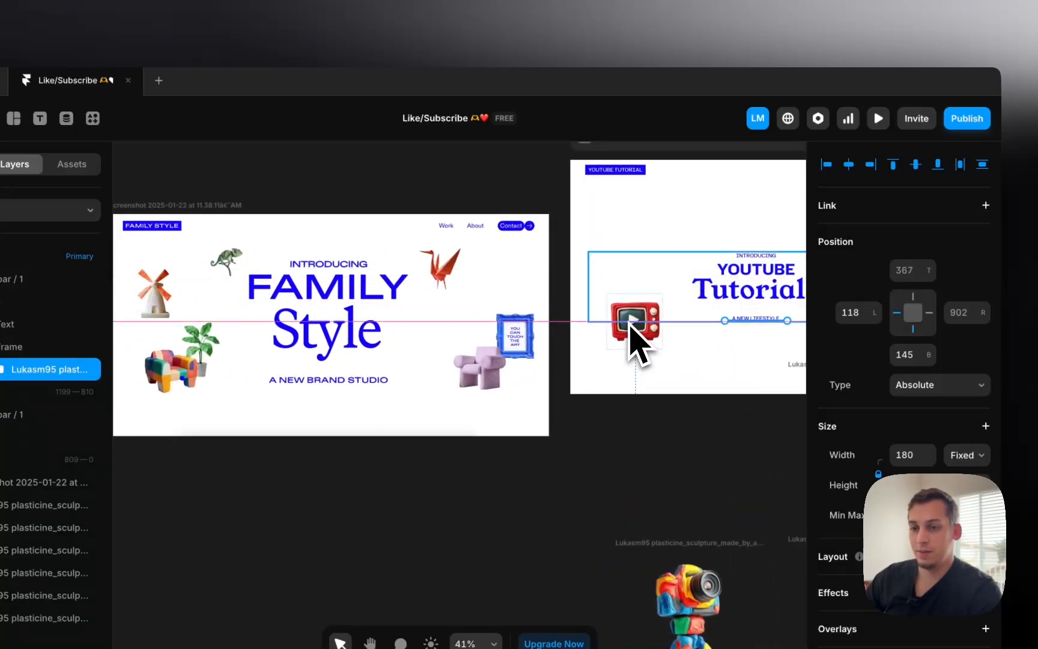
{"action": "key", "text": "ctrl+z"}
{"action": "key", "text": "ctrl+z"}
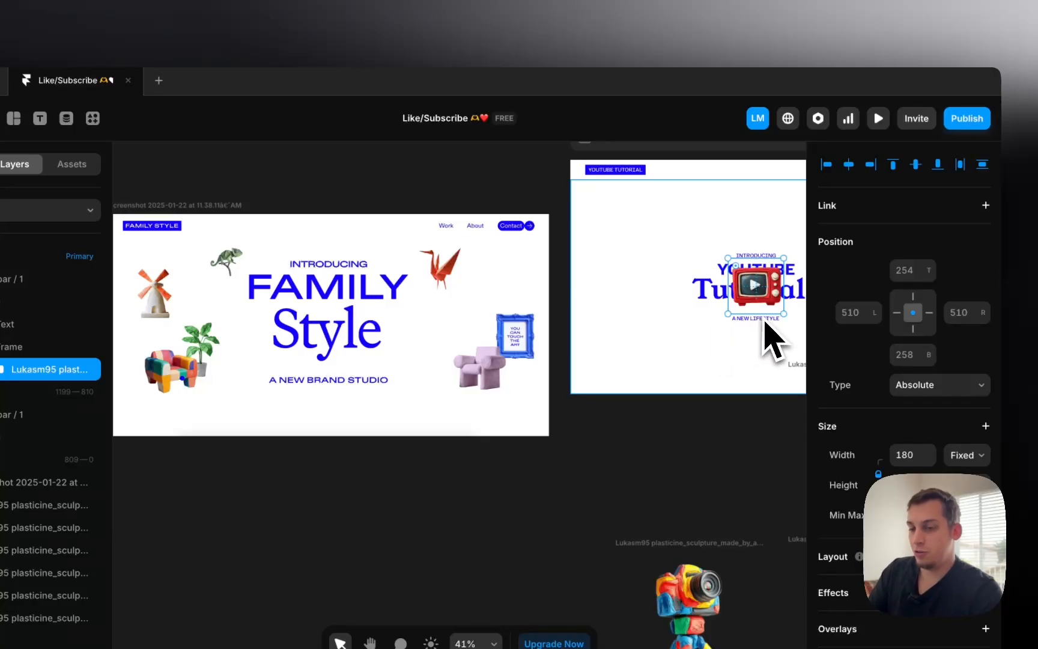
Nudge the TV image to a left offset of 140 and bottom offset of 118, and rename its frame 3D
{"action": "key", "text": "shift+Left"}
{"action": "key", "text": "shift+Left"}
{"action": "key", "text": "shift+Left"}
{"action": "key", "text": "shift+Left"}
{"action": "key", "text": "shift+Left"}
{"action": "key", "text": "shift+Left"}
{"action": "key", "text": "shift+Down"}
{"action": "key", "text": "shift+Down"}
{"action": "key", "text": "shift+Down"}
{"action": "key", "text": "shift+Down"}
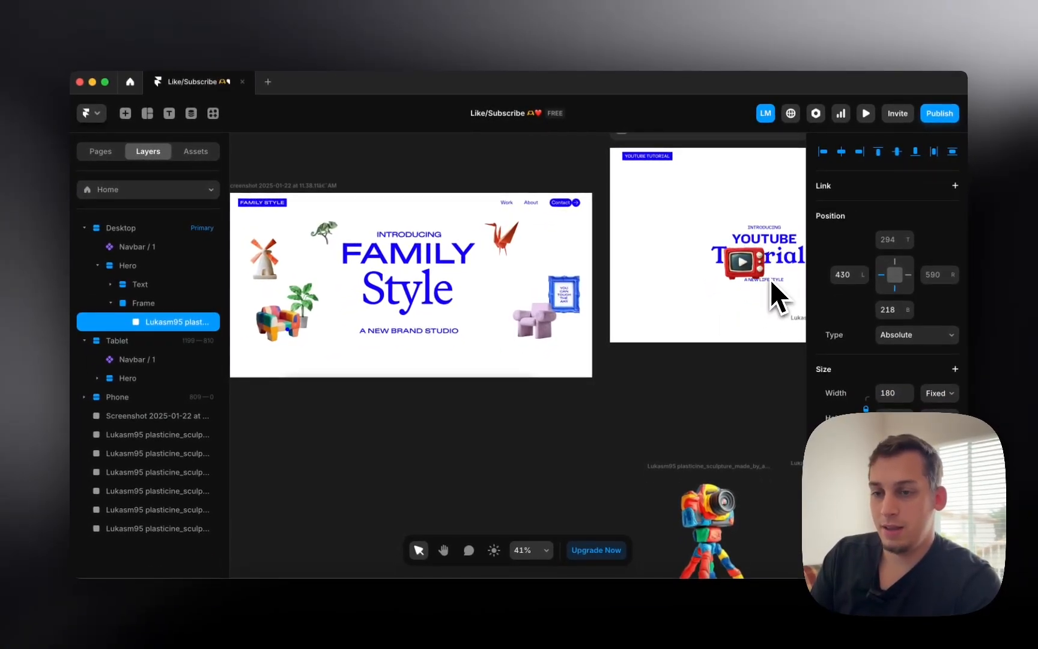
{"action": "key", "text": "shift+Left"}
{"action": "key", "text": "shift+Left"}
{"action": "key", "text": "shift+Left"}
{"action": "key", "text": "shift+Left"}
{"action": "key", "text": "shift+Left"}
{"action": "key", "text": "shift+Down"}
{"action": "key", "text": "shift+Down"}
{"action": "key", "text": "shift+Left"}
{"action": "key", "text": "shift+Left"}
{"action": "key", "text": "shift+Left"}
{"action": "key", "text": "shift+Left"}
{"action": "key", "text": "shift+Left"}
{"action": "key", "text": "shift+Left"}
{"action": "key", "text": "shift+Left"}
{"action": "key", "text": "shift+Left"}
{"action": "key", "text": "shift+Left"}
{"action": "key", "text": "shift+Left"}
{"action": "key", "text": "shift+Left"}
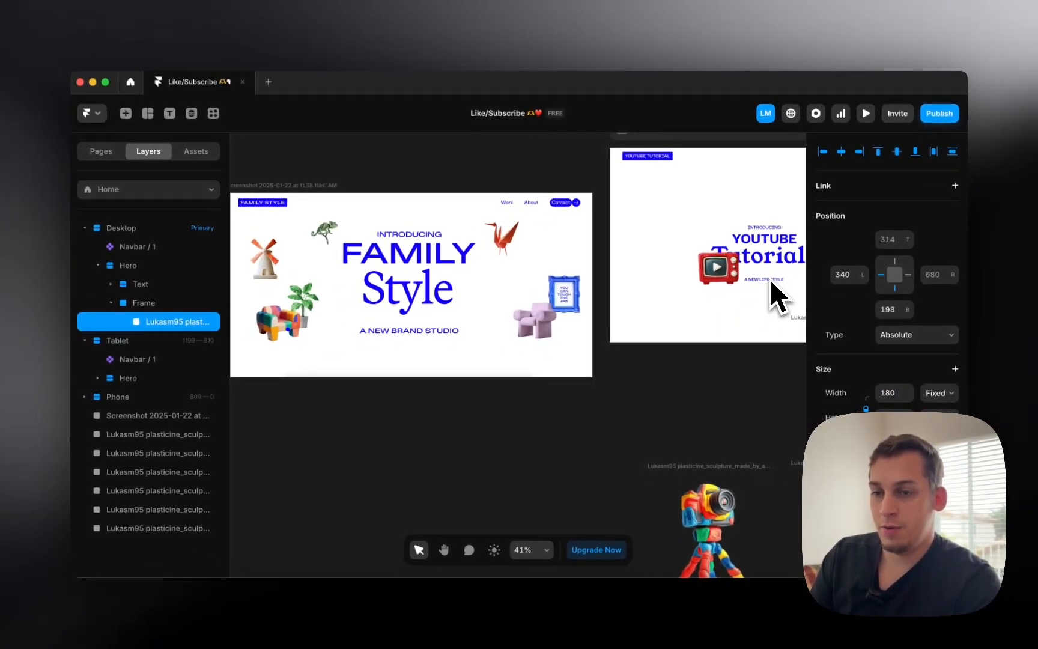
{"action": "key", "text": "shift+Left"}
{"action": "key", "text": "shift+Left"}
{"action": "key", "text": "shift+Left"}
{"action": "key", "text": "shift+Left"}
{"action": "key", "text": "shift+Left"}
{"action": "key", "text": "shift+Left"}
{"action": "key", "text": "shift+Left"}
{"action": "key", "text": "shift+Left"}
{"action": "key", "text": "shift+Left"}
{"action": "key", "text": "shift+Left"}
{"action": "key", "text": "shift+Left"}
{"action": "key", "text": "shift+Left"}
{"action": "key", "text": "shift+Down"}
{"action": "key", "text": "shift+Down"}
{"action": "key", "text": "shift+Down"}
{"action": "key", "text": "shift+Down"}
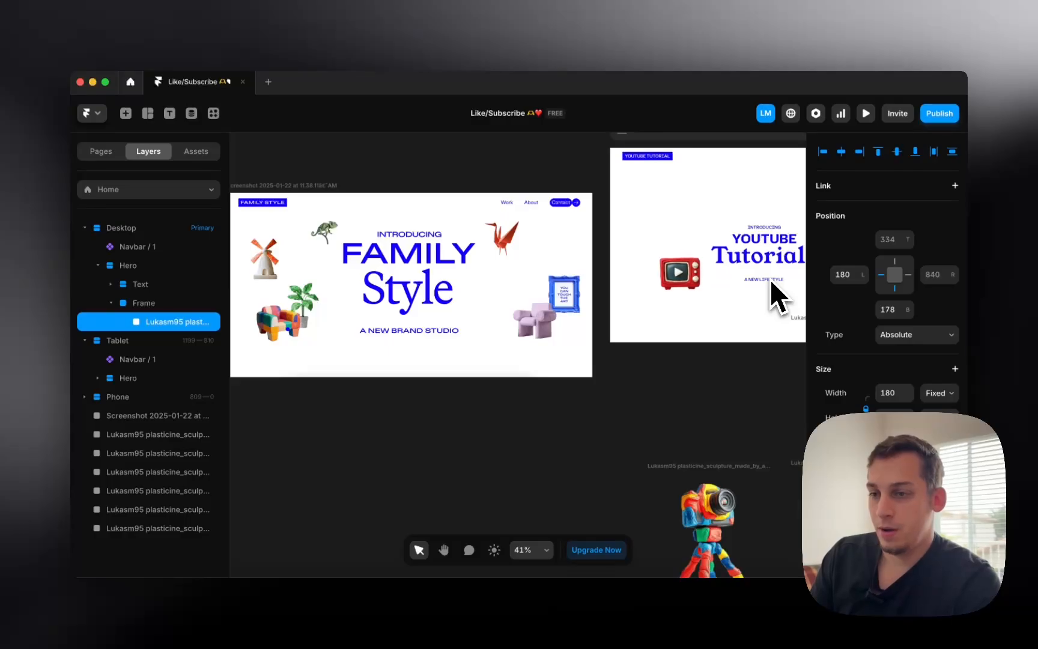
{"action": "key", "text": "shift+Left"}
{"action": "key", "text": "shift+Left"}
{"action": "key", "text": "shift+Down"}
{"action": "key", "text": "shift+Down"}
{"action": "key", "text": "shift+Down"}
{"action": "key", "text": "shift+Down"}
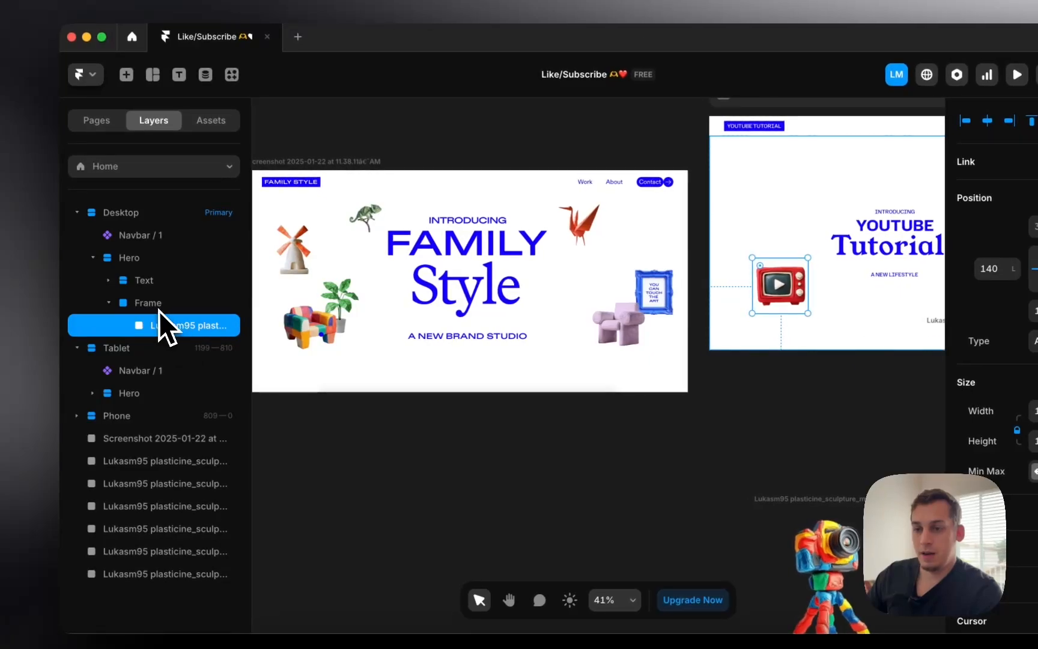
{"action": "double_click", "coordinate": [147, 304]}
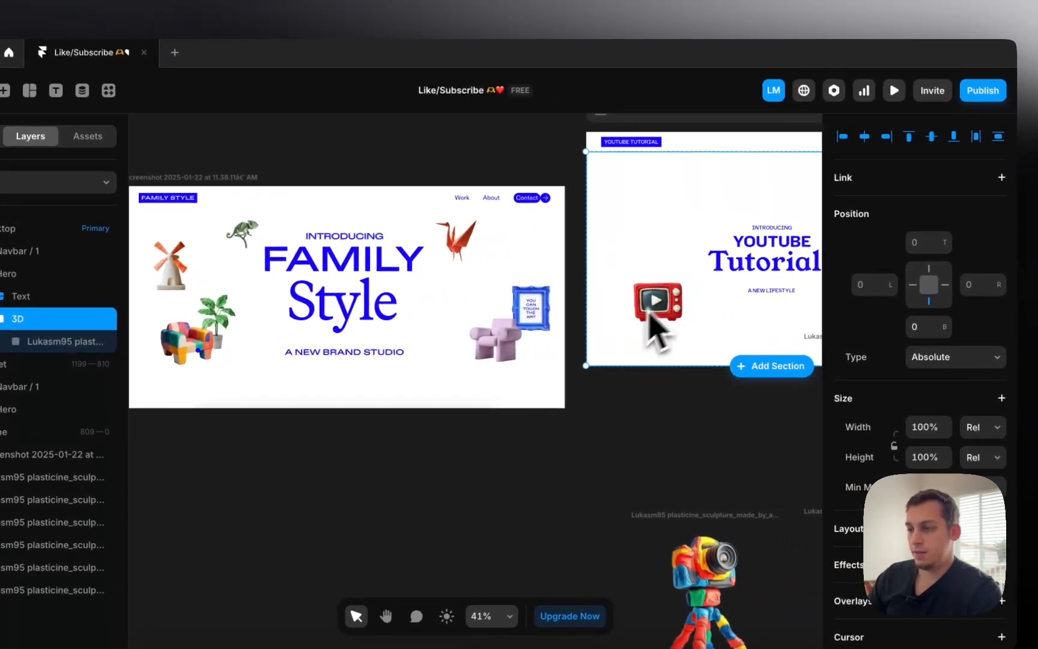
Scale the flower vase image down to 163 by 163 and place it in the 3D frame, overlapping the TV's left side
{"action": "scroll", "coordinate": [727, 344], "scroll_direction": "right", "scroll_amount": 4}
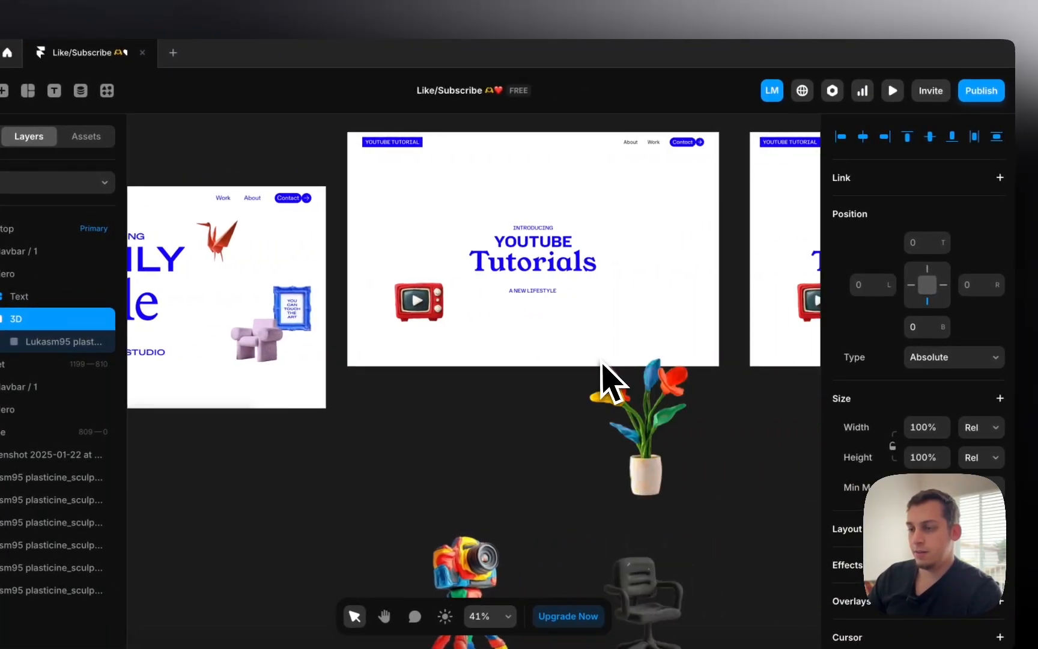
{"action": "scroll", "coordinate": [583, 384], "scroll_direction": "down", "scroll_amount": 3}
{"action": "left_click", "coordinate": [661, 363]}
{"action": "scroll", "coordinate": [685, 361], "scroll_direction": "left", "scroll_amount": 3}
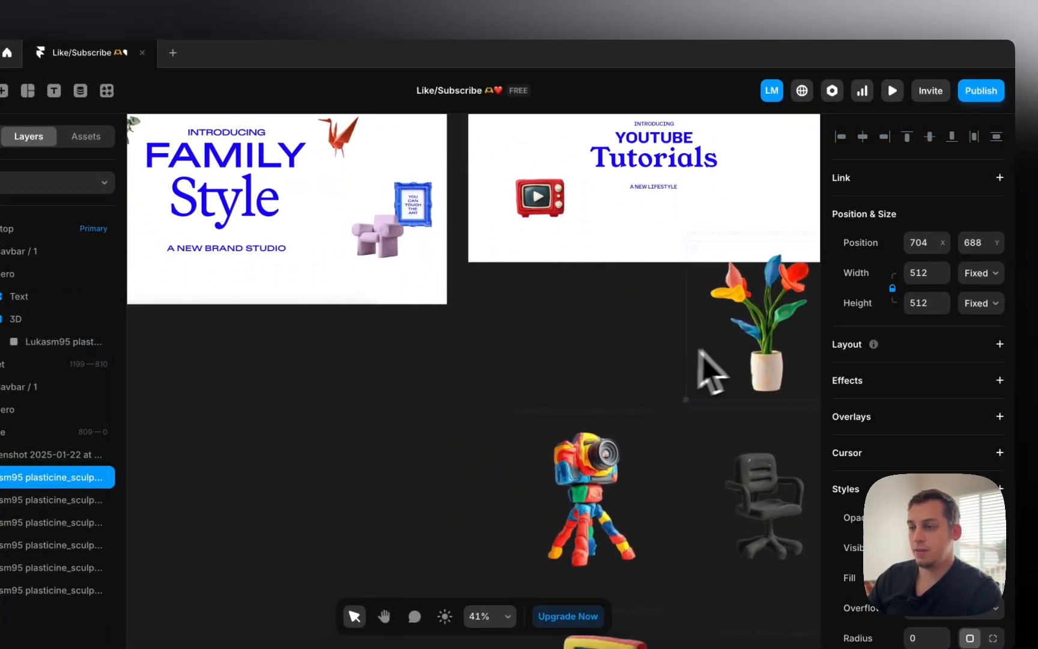
{"action": "scroll", "coordinate": [706, 370], "scroll_direction": "right", "scroll_amount": 2}
{"action": "left_click_drag", "start_coordinate": [665, 242], "coordinate": [741, 332]}
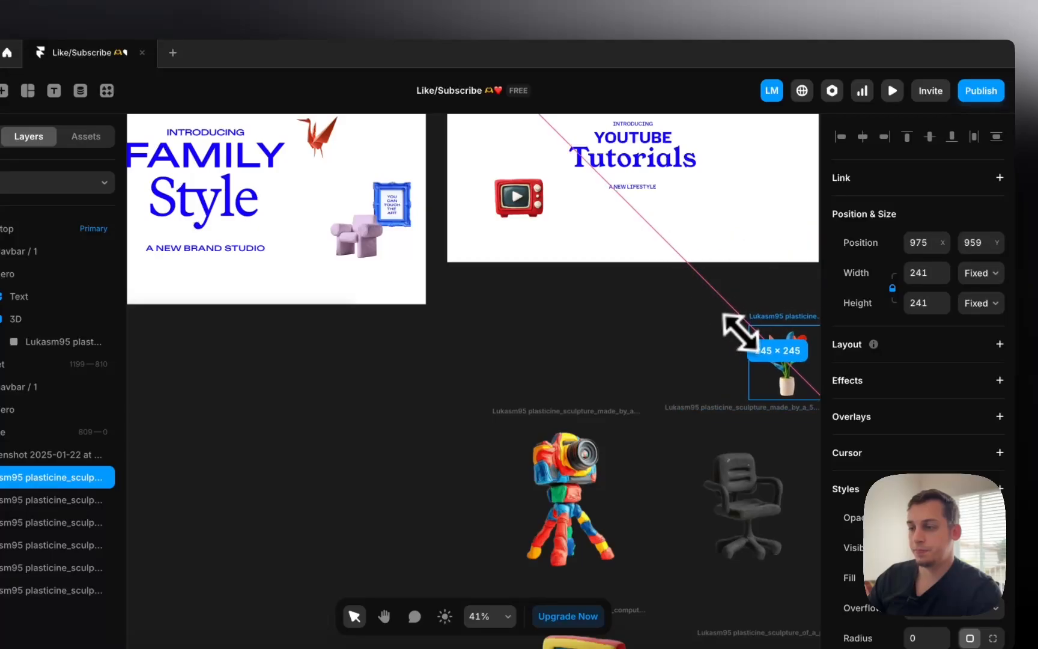
{"action": "left_click_drag", "start_coordinate": [600, 262], "coordinate": [492, 201]}
{"action": "scroll", "coordinate": [493, 202], "scroll_direction": "right", "scroll_amount": 3}
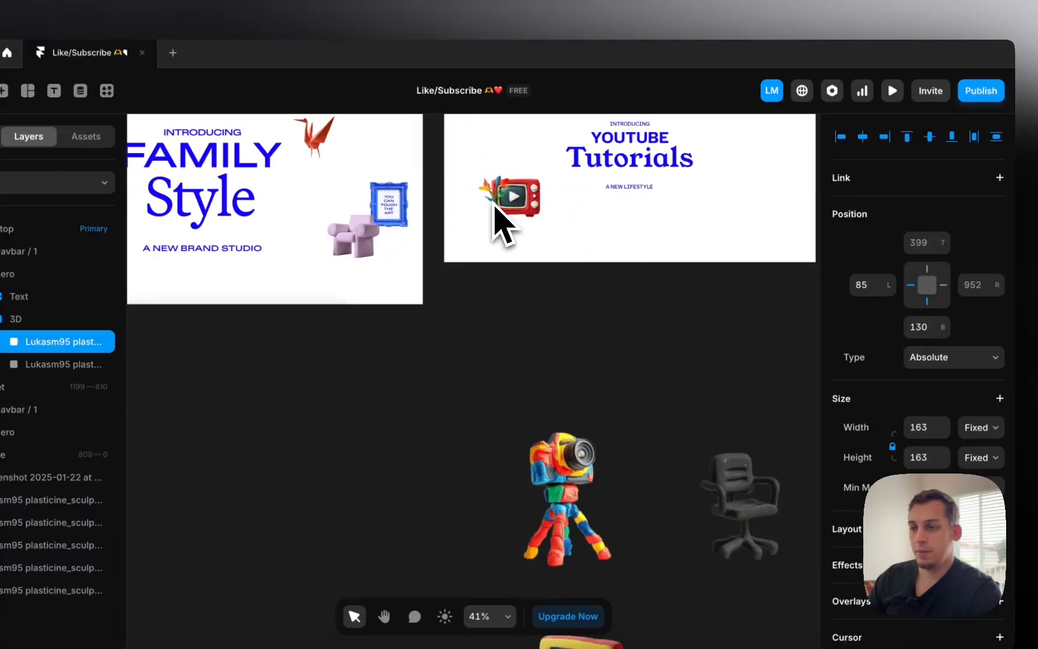
{"action": "scroll", "coordinate": [492, 201], "scroll_direction": "up", "scroll_amount": 2}
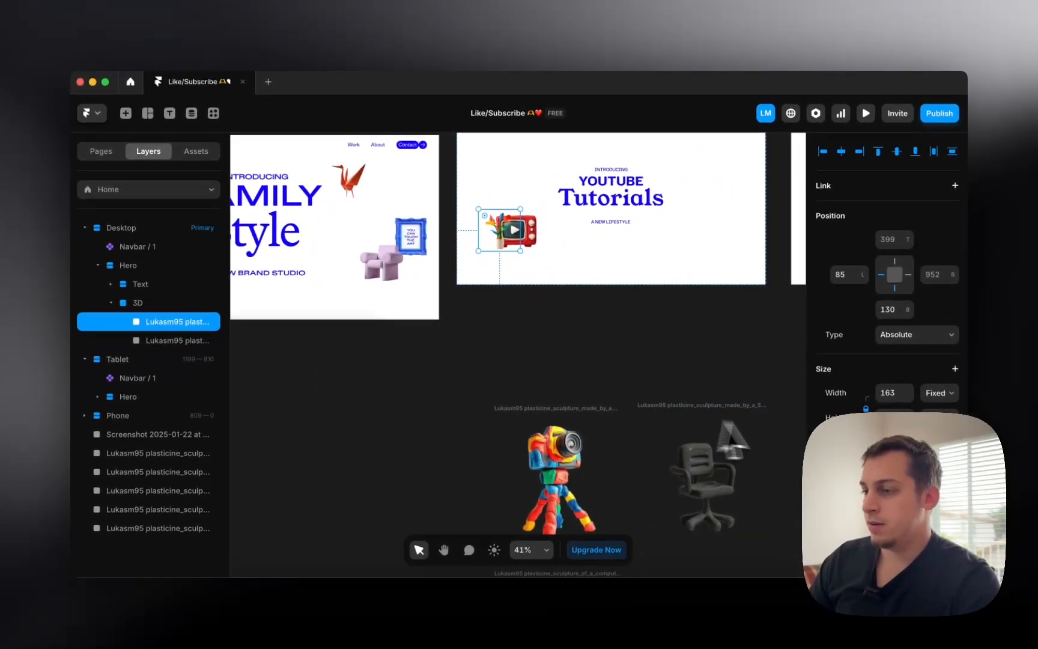
Add a Z index style to the TV image to bring it in front of the flower vase
{"action": "scroll", "coordinate": [730, 426], "scroll_direction": "down", "scroll_amount": 2}
{"action": "scroll", "coordinate": [853, 445], "scroll_direction": "down", "scroll_amount": 6}
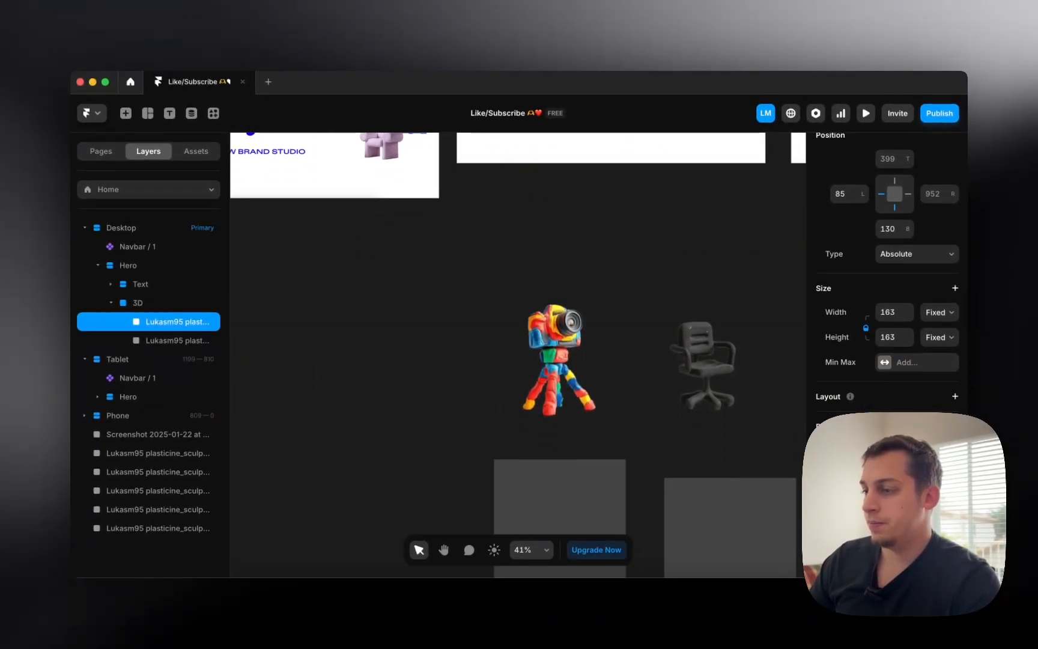
{"action": "scroll", "coordinate": [689, 356], "scroll_direction": "up", "scroll_amount": 4}
{"action": "left_click", "coordinate": [515, 352]}
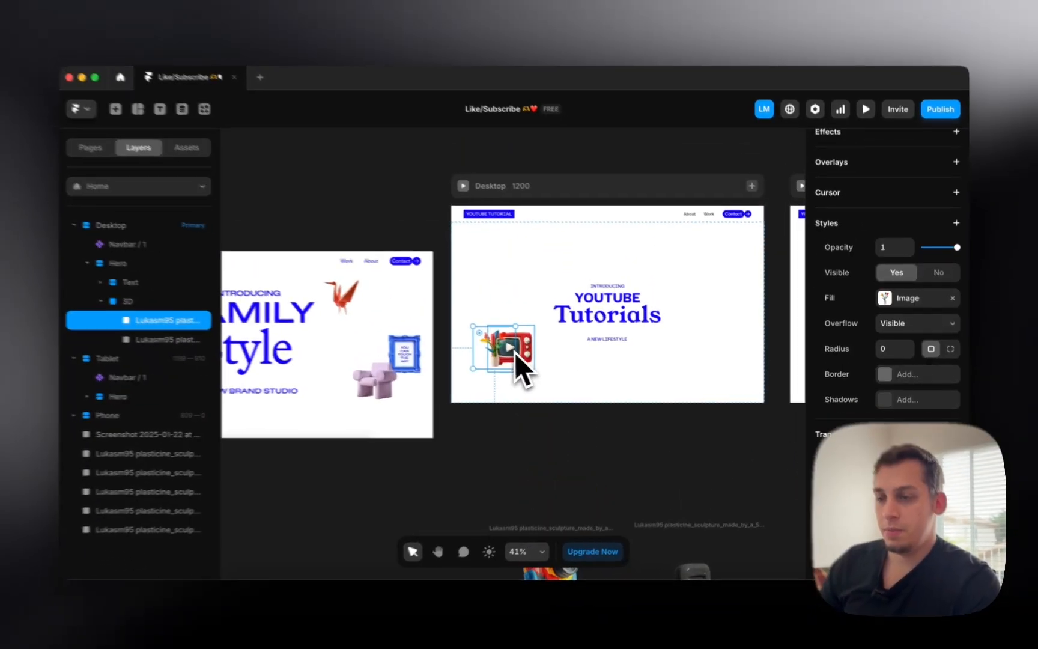
{"action": "scroll", "coordinate": [841, 409], "scroll_direction": "down", "scroll_amount": 6}
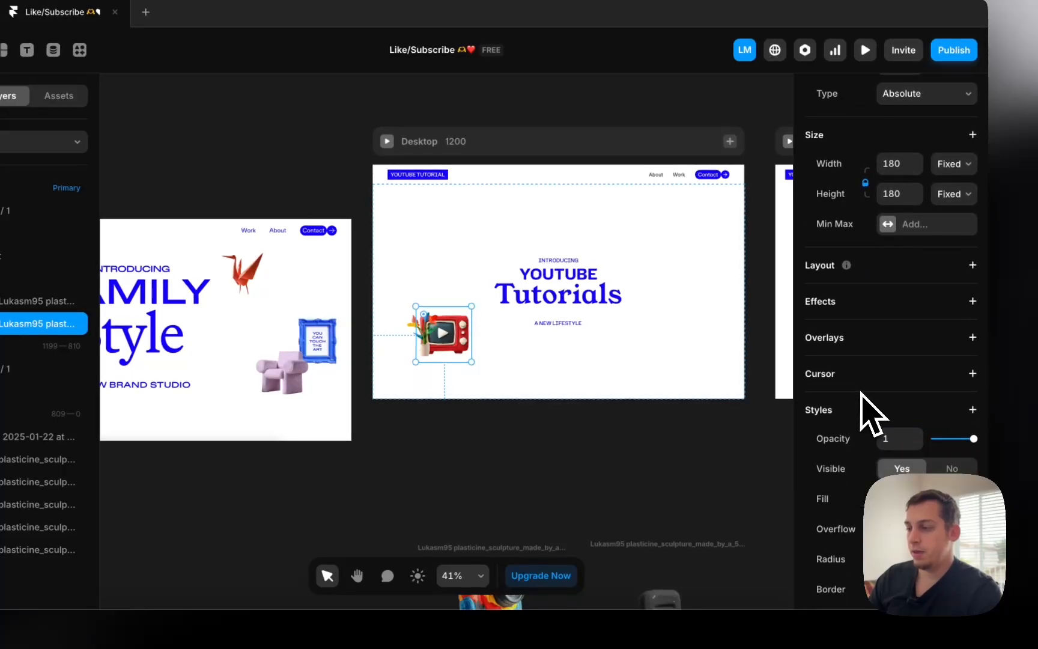
{"action": "scroll", "coordinate": [869, 414], "scroll_direction": "up", "scroll_amount": 3}
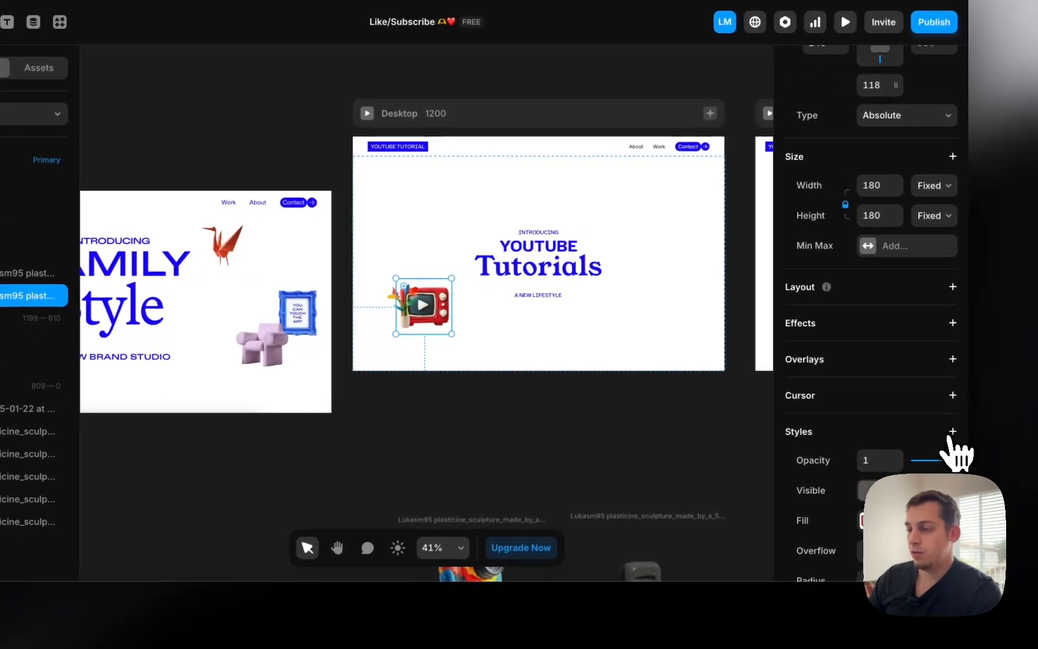
{"action": "left_click", "coordinate": [956, 435]}
{"action": "left_click", "coordinate": [853, 414]}
{"action": "scroll", "coordinate": [909, 428], "scroll_direction": "down", "scroll_amount": 4}
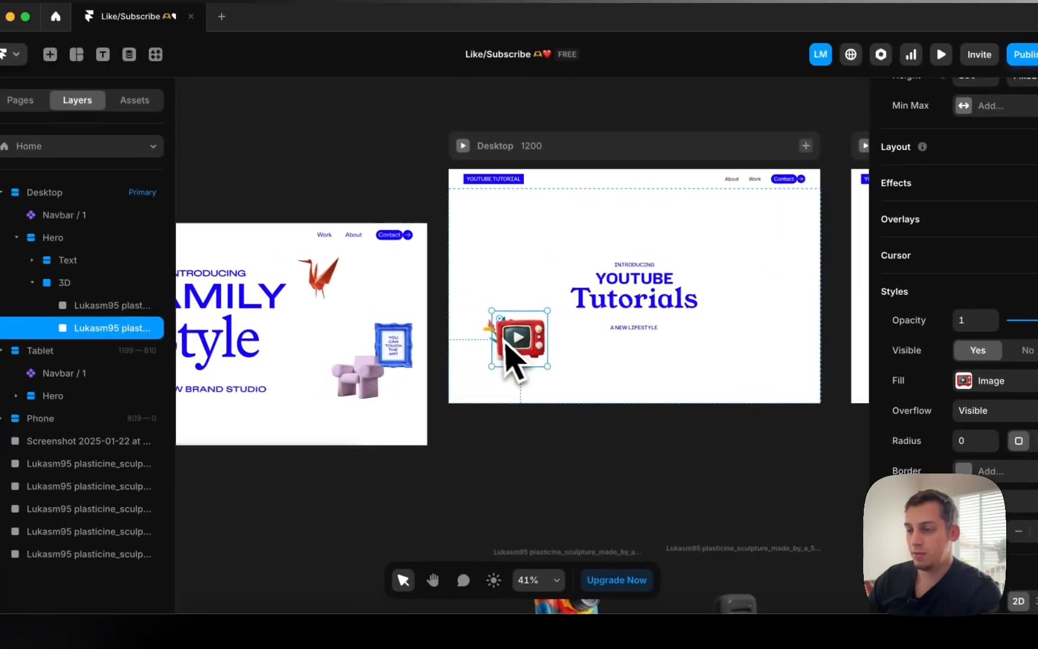
Arrange the TV and flower vase side by side in the 3D frame, undoing the move that takes both images out of it
{"action": "left_click_drag", "start_coordinate": [417, 312], "coordinate": [424, 324]}
{"action": "mouse_move", "coordinate": [531, 361]}
{"action": "left_mouse_down"}
{"action": "mouse_move", "coordinate": [541, 356]}
{"action": "mouse_move", "coordinate": [535, 338]}
{"action": "mouse_move", "coordinate": [546, 359]}
{"action": "left_mouse_up"}
{"action": "left_click", "coordinate": [509, 348], "text": "shift"}
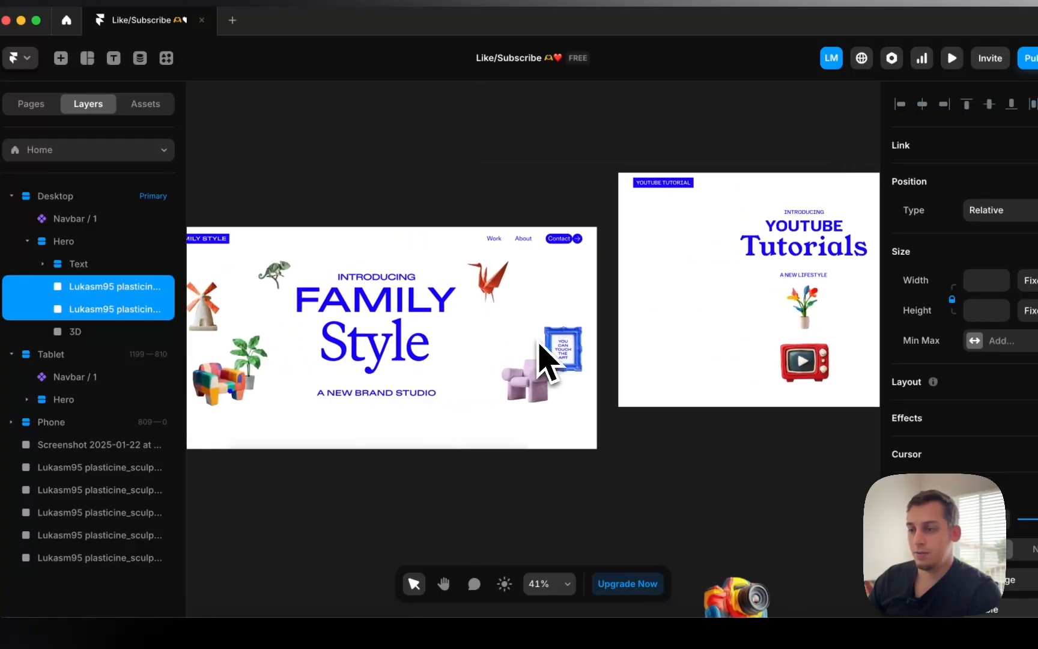
{"action": "key", "text": "super+z"}
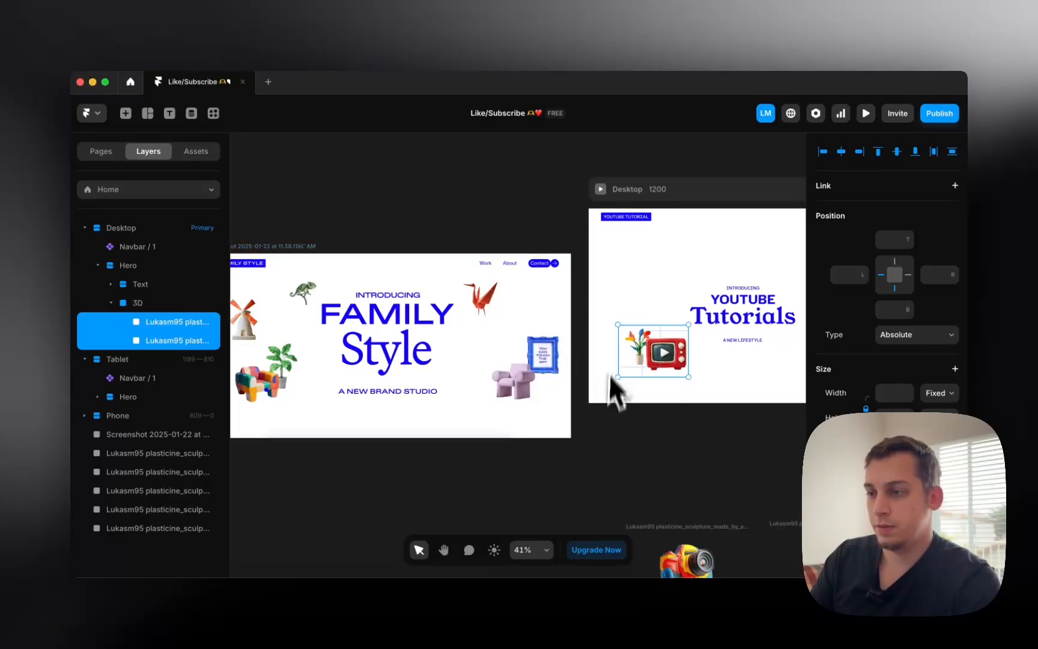
{"action": "left_click", "coordinate": [632, 419]}
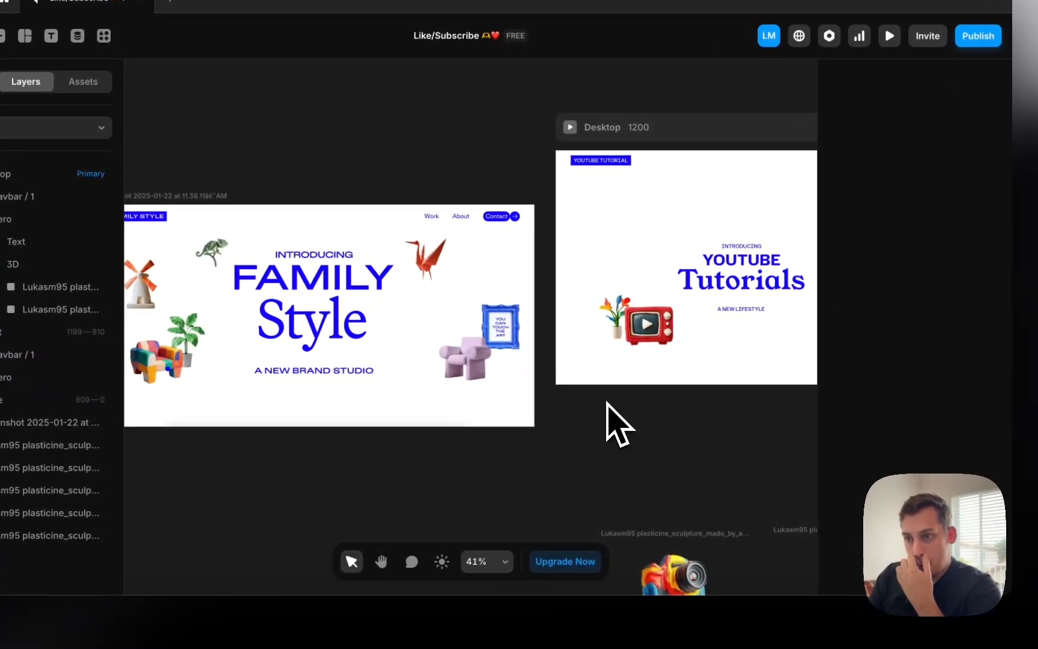
Move the camera-on-tripod image onto the Desktop hero and nest it inside the 3D frame
{"action": "scroll", "coordinate": [610, 420], "scroll_direction": "down", "scroll_amount": 5}
{"action": "scroll", "coordinate": [613, 423], "scroll_direction": "down", "scroll_amount": 2, "text": "ctrl"}
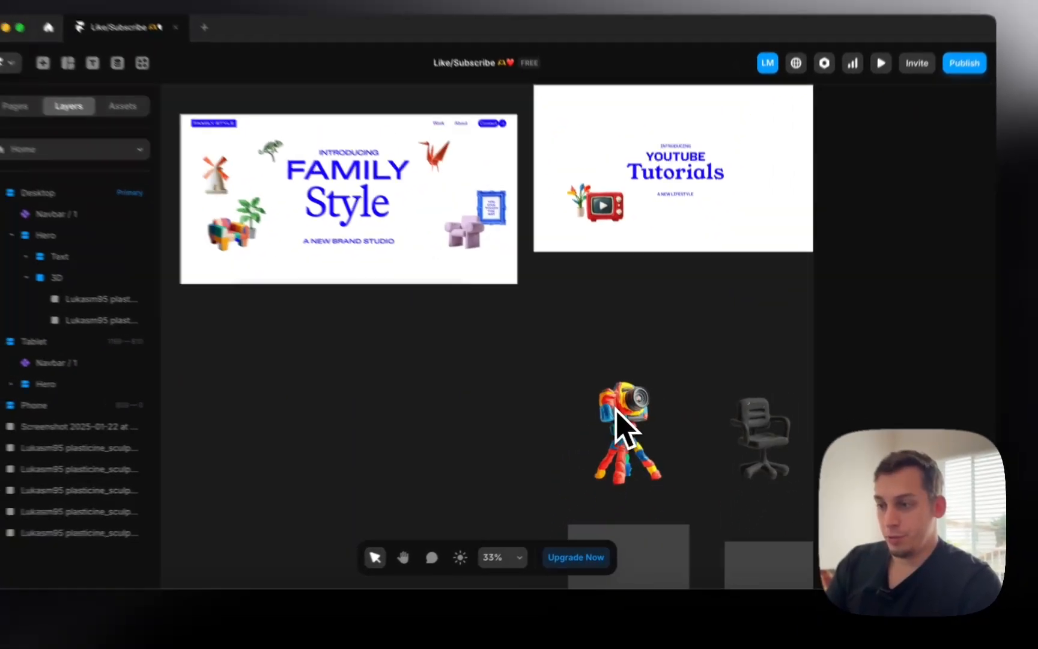
{"action": "scroll", "coordinate": [630, 419], "scroll_direction": "down", "scroll_amount": 3, "text": "ctrl"}
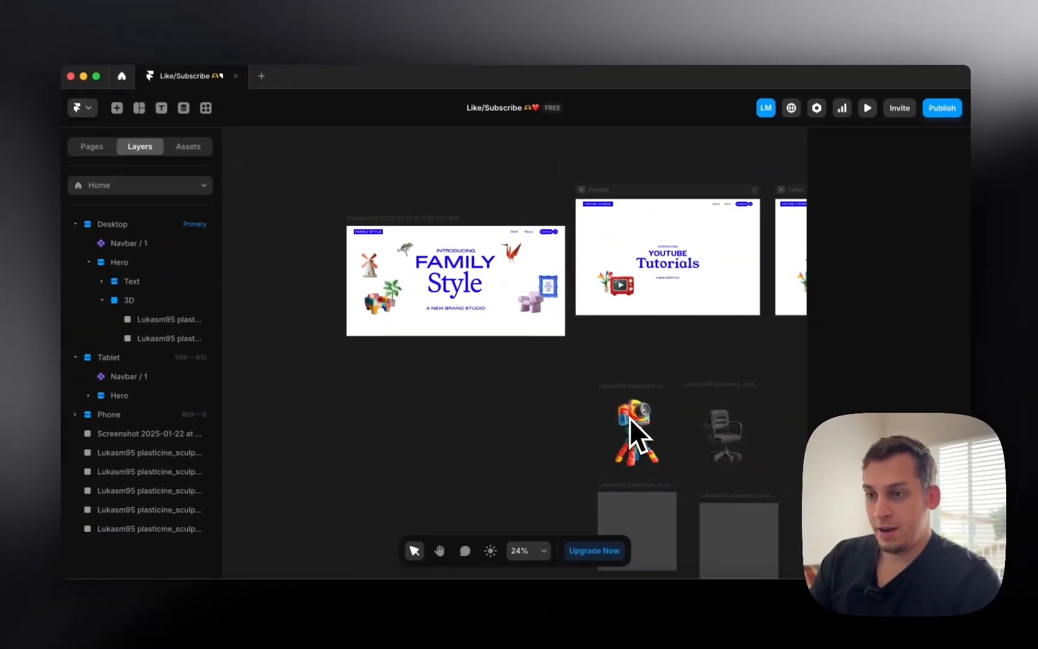
{"action": "scroll", "coordinate": [640, 431], "scroll_direction": "down", "scroll_amount": 3}
{"action": "left_click", "coordinate": [641, 443]}
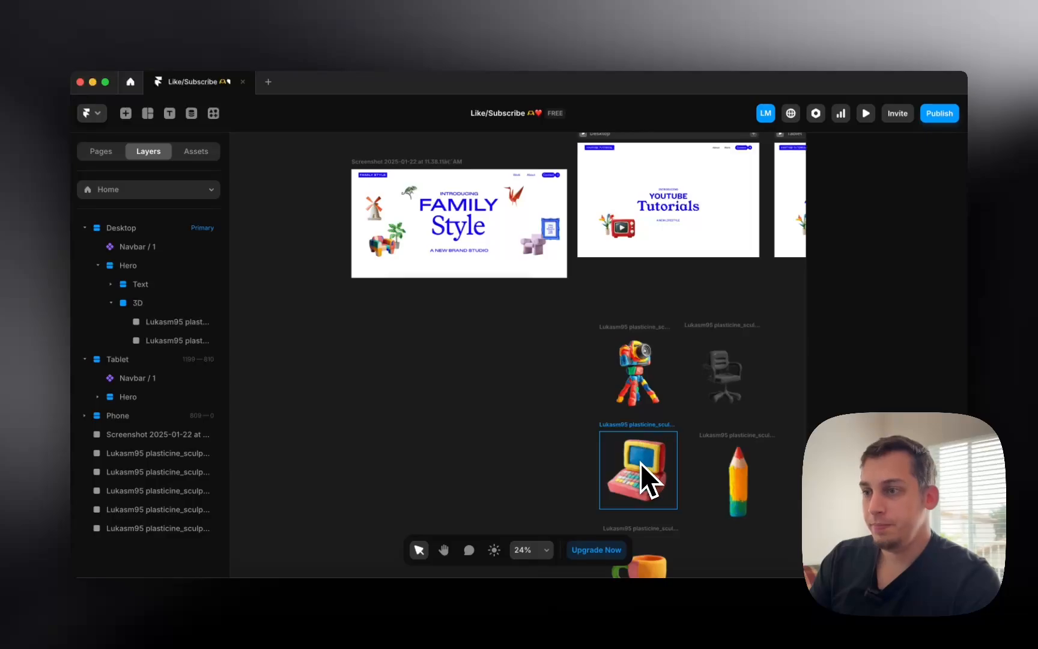
{"action": "scroll", "coordinate": [640, 464], "scroll_direction": "down", "scroll_amount": 2}
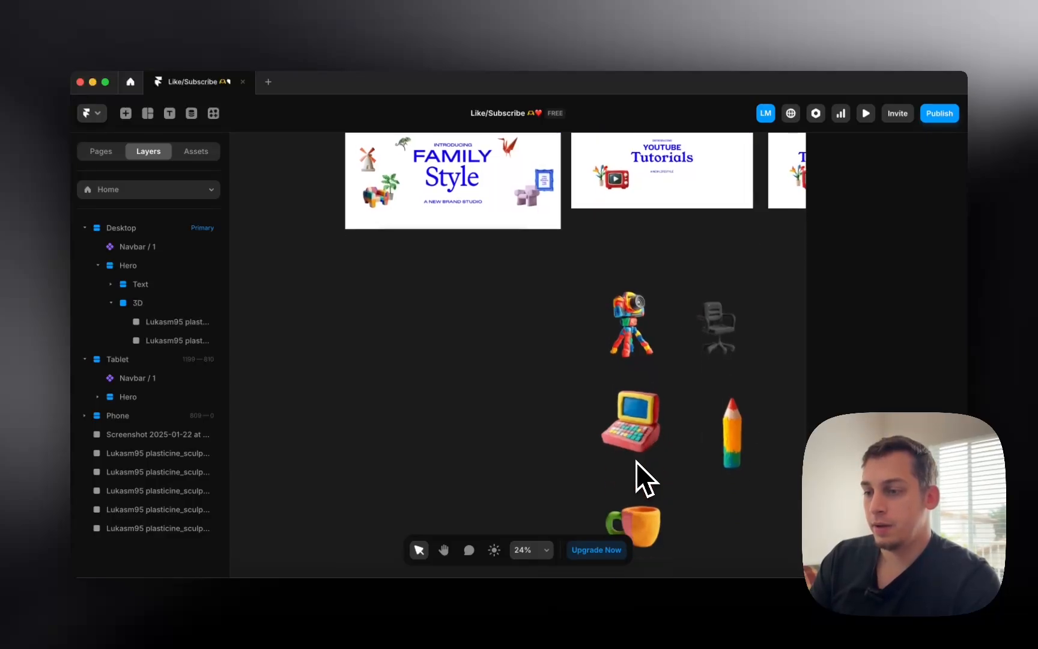
{"action": "left_click", "coordinate": [638, 486]}
{"action": "scroll", "coordinate": [644, 544], "scroll_direction": "up", "scroll_amount": 2}
{"action": "left_click", "coordinate": [628, 348]}
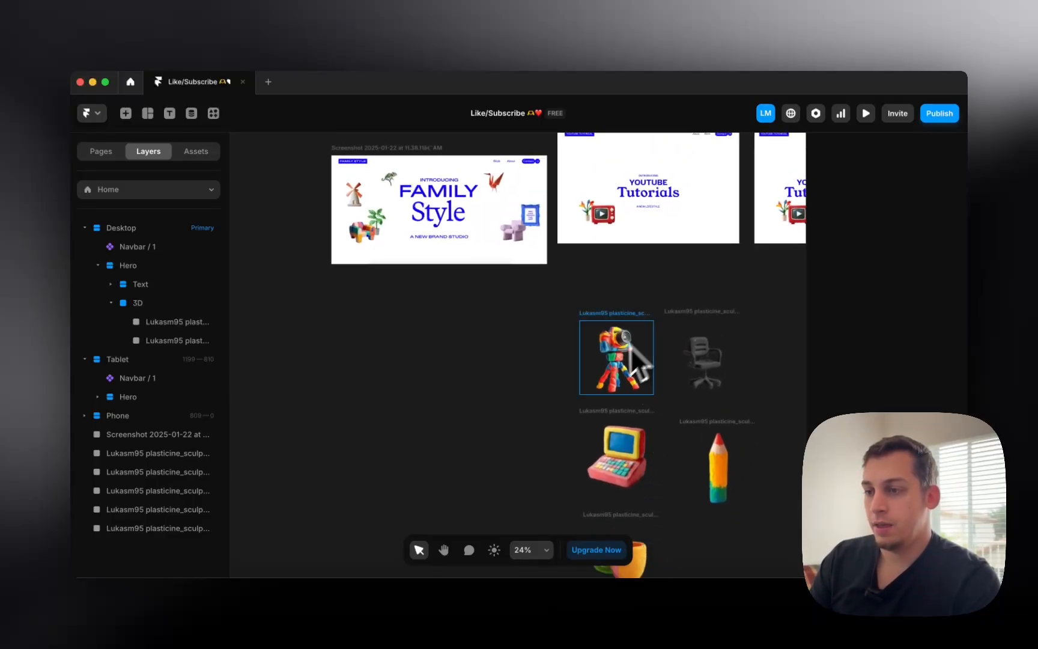
{"action": "left_click_drag", "start_coordinate": [594, 403], "coordinate": [629, 239]}
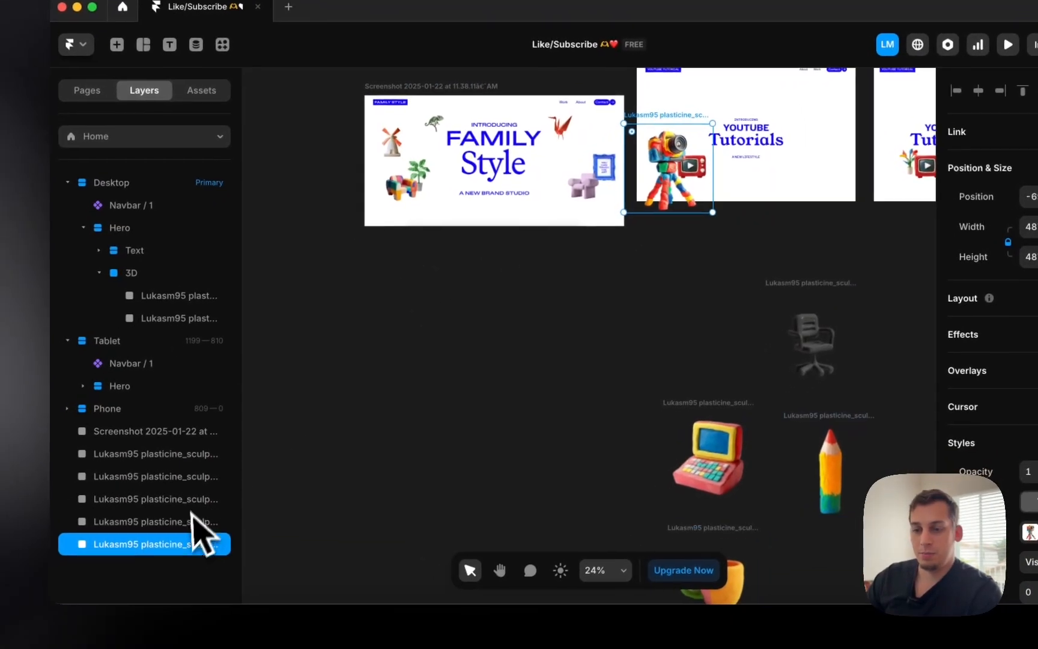
{"action": "left_click_drag", "start_coordinate": [191, 512], "coordinate": [175, 280]}
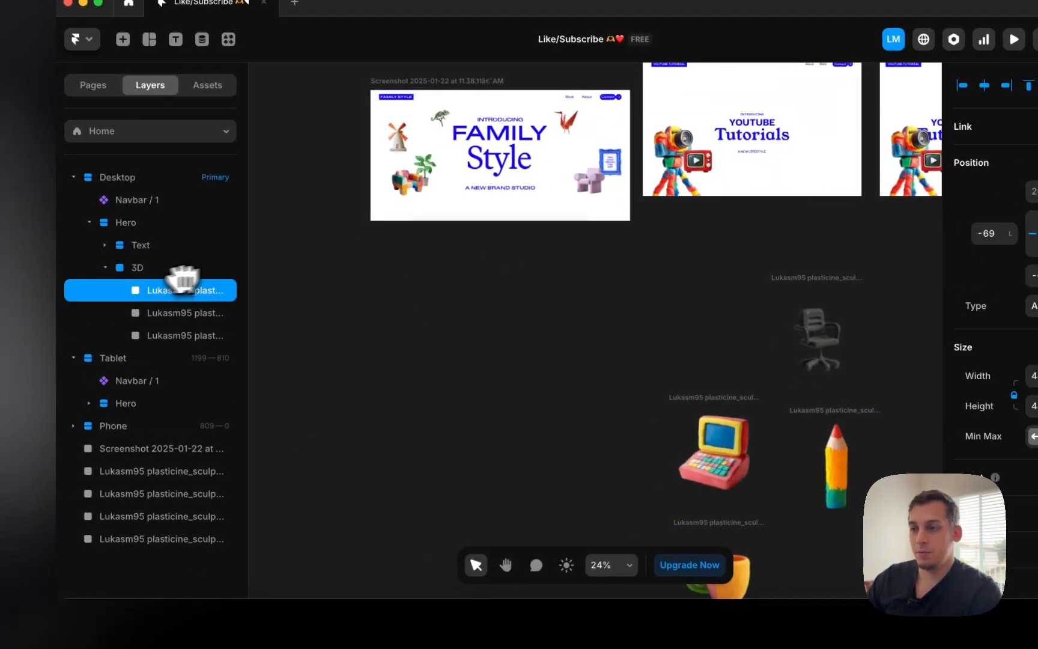
Scale the camera image down to 207 by 207 beside the TV in the 3D frame
{"action": "left_click_drag", "start_coordinate": [719, 118], "coordinate": [714, 122]}
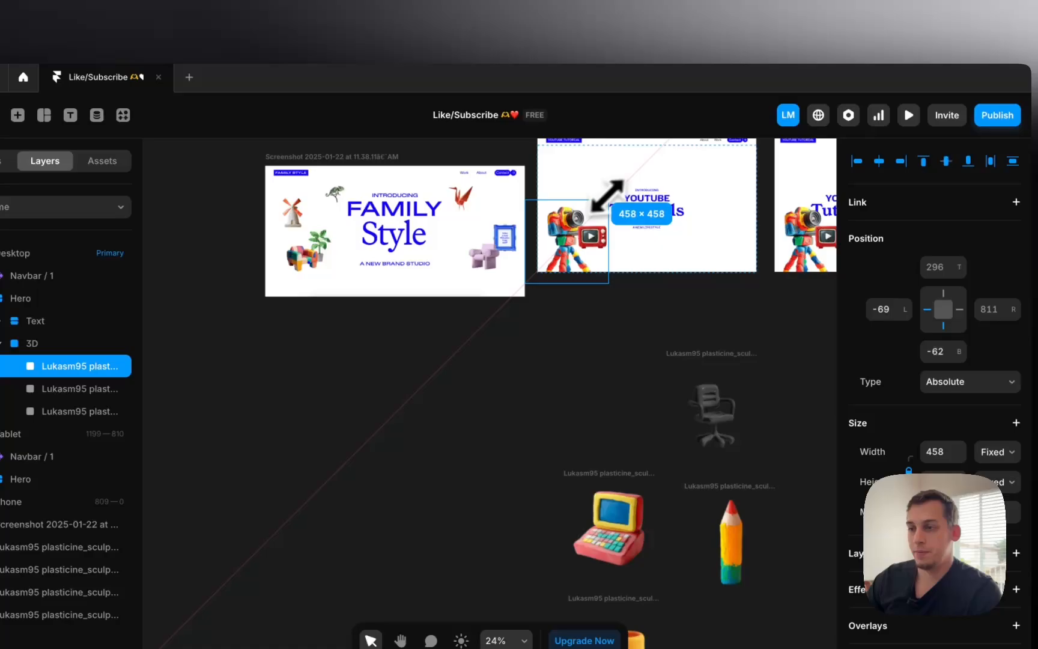
{"action": "left_click_drag", "start_coordinate": [607, 195], "coordinate": [570, 183]}
{"action": "key", "text": "super+z"}
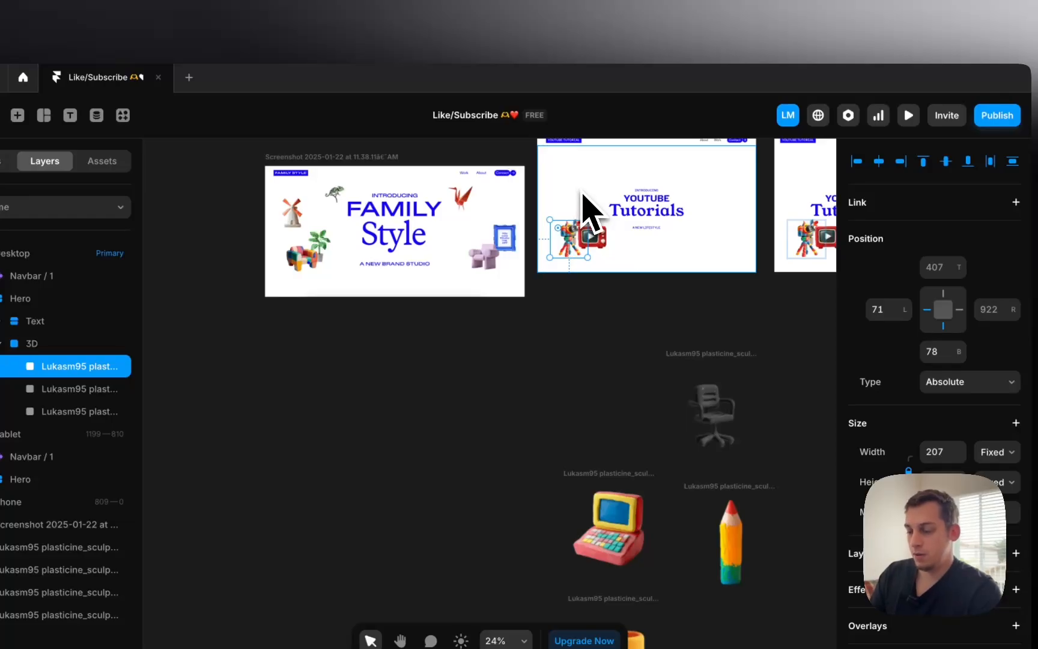
Nudge the camera image up above the flower vase to a left offset of 91 and top offset of 137
{"action": "key", "text": "shift+Up"}
{"action": "key", "text": "shift+Up"}
{"action": "key", "text": "shift+Up"}
{"action": "key", "text": "shift+Up"}
{"action": "key", "text": "shift+Up"}
{"action": "key", "text": "shift+Up"}
{"action": "key", "text": "shift+Up"}
{"action": "key", "text": "shift+Up"}
{"action": "key", "text": "shift+Up"}
{"action": "key", "text": "shift+Up"}
{"action": "key", "text": "shift+Up"}
{"action": "key", "text": "shift+Up"}
{"action": "key", "text": "shift+Up"}
{"action": "key", "text": "shift+Up"}
{"action": "key", "text": "shift+Up"}
{"action": "key", "text": "shift+Up"}
{"action": "key", "text": "shift+Up"}
{"action": "key", "text": "shift+Up"}
{"action": "key", "text": "shift+Up"}
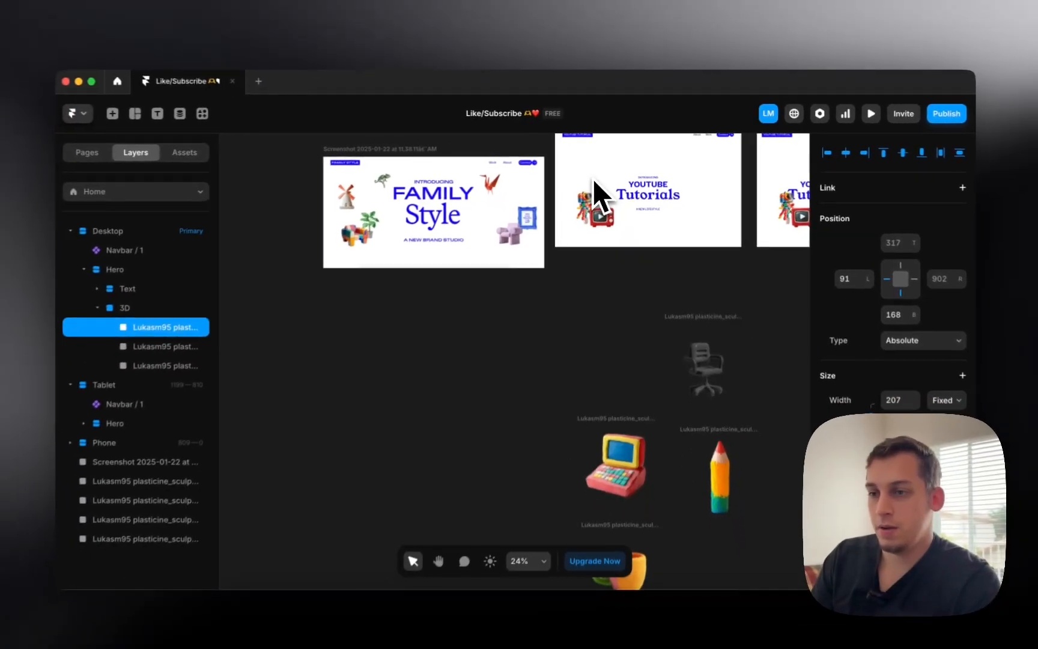
{"action": "key", "text": "shift+Up"}
{"action": "key", "text": "shift+Up"}
{"action": "key", "text": "shift+Up"}
{"action": "key", "text": "shift+Up"}
{"action": "key", "text": "shift+Up"}
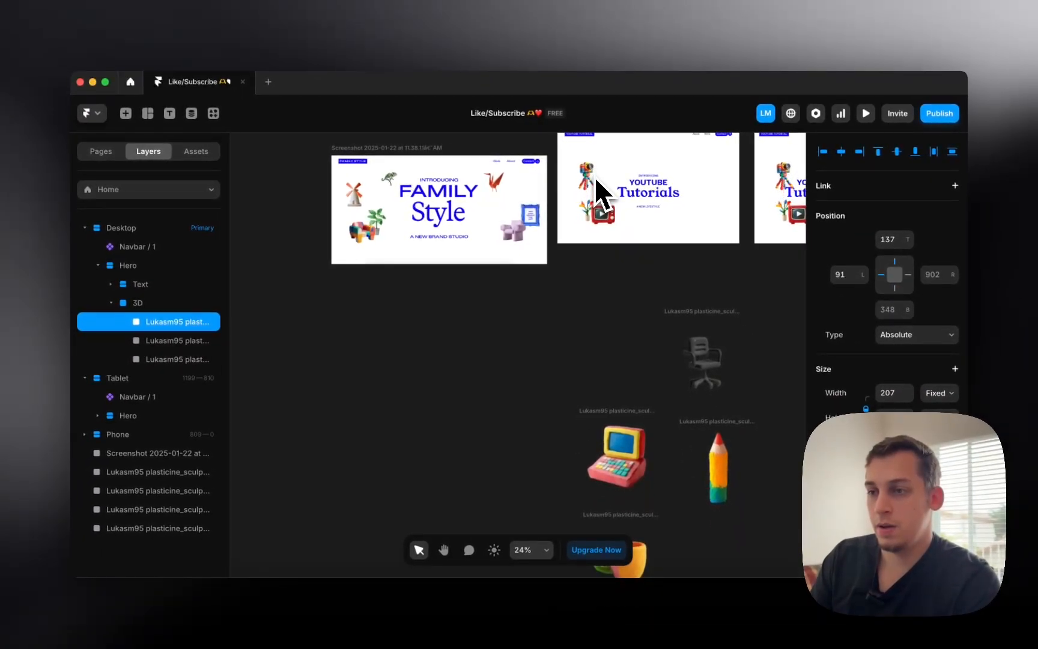
Scale the camera image to 163 by 163, tilt it slightly and position it at a left offset of 145 and top offset of 155
{"action": "scroll", "coordinate": [595, 176], "scroll_direction": "up", "scroll_amount": 5}
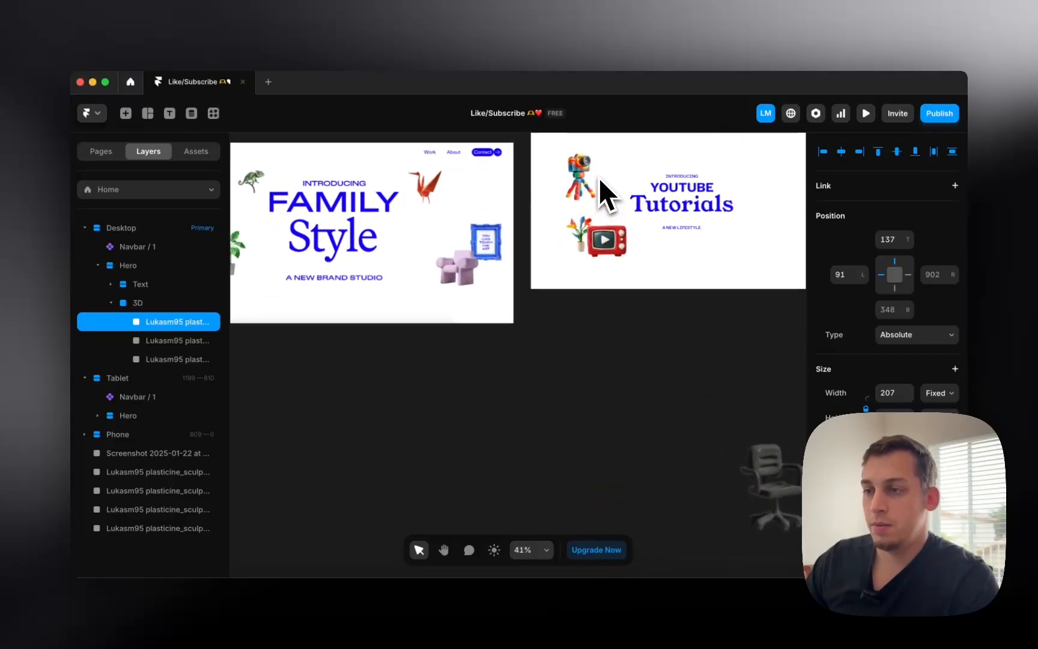
{"action": "scroll", "coordinate": [598, 177], "scroll_direction": "up", "scroll_amount": 3}
{"action": "left_click_drag", "start_coordinate": [603, 252], "coordinate": [570, 260]}
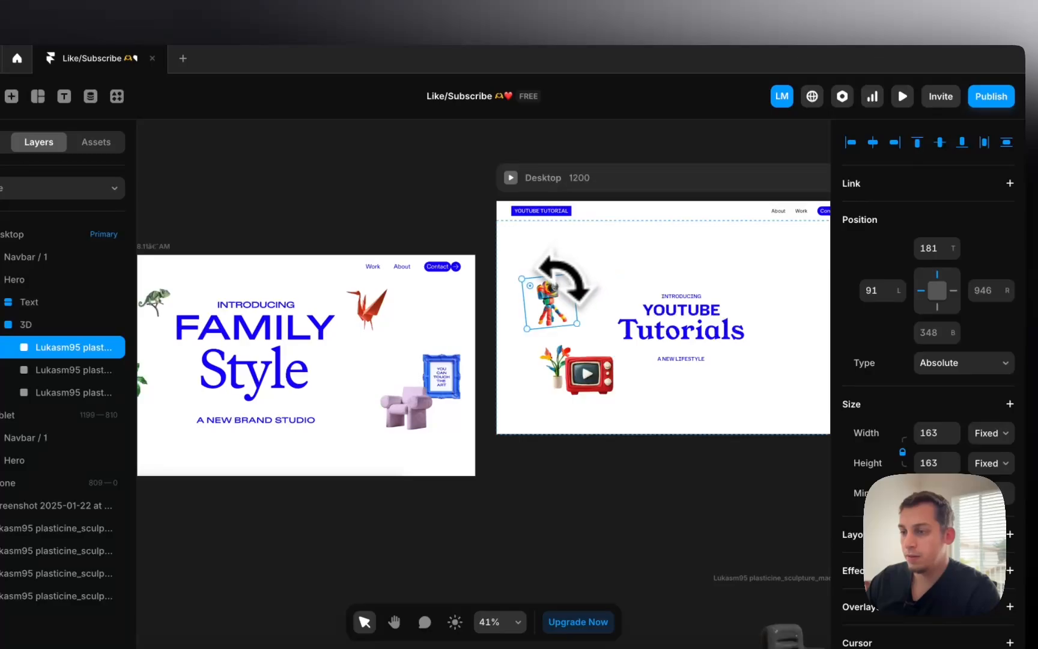
{"action": "left_click_drag", "start_coordinate": [563, 279], "coordinate": [570, 285]}
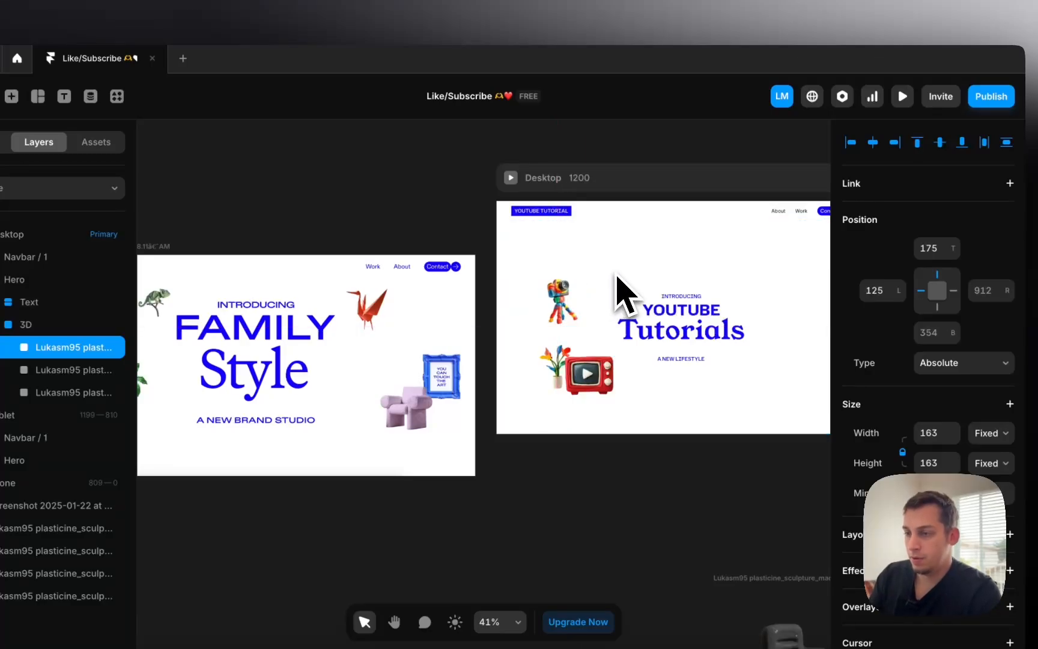
{"action": "key", "text": "shift+Left"}
{"action": "key", "text": "shift+Right"}
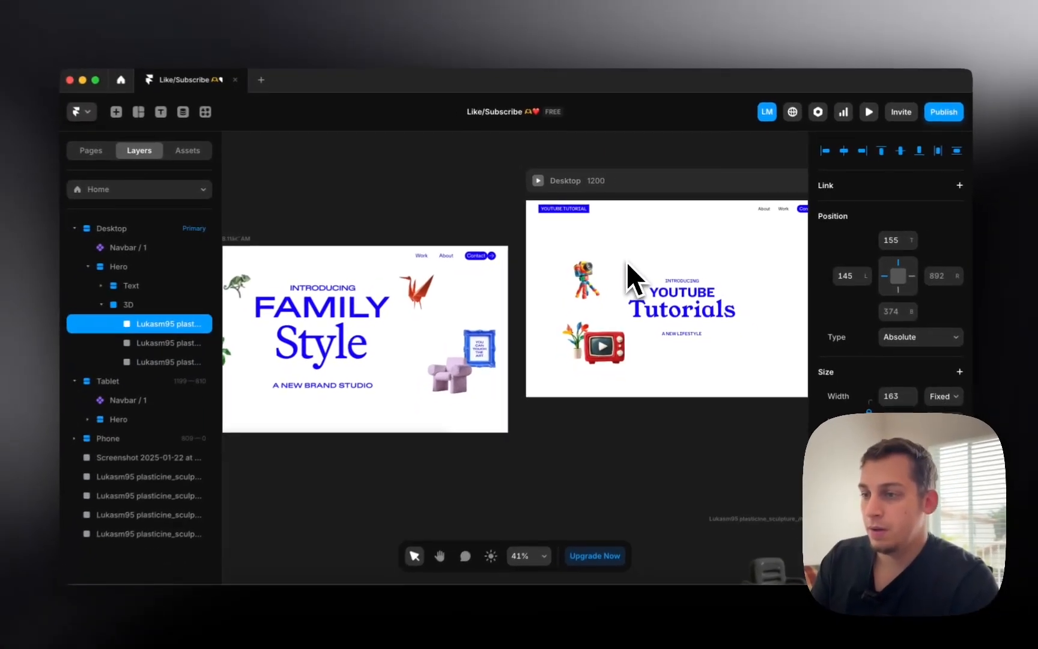
Move the office chair image onto the Desktop hero and nest it inside the 3D frame as its last layer
{"action": "scroll", "coordinate": [584, 321], "scroll_direction": "right", "scroll_amount": 2}
{"action": "scroll", "coordinate": [584, 321], "scroll_direction": "down", "scroll_amount": 1}
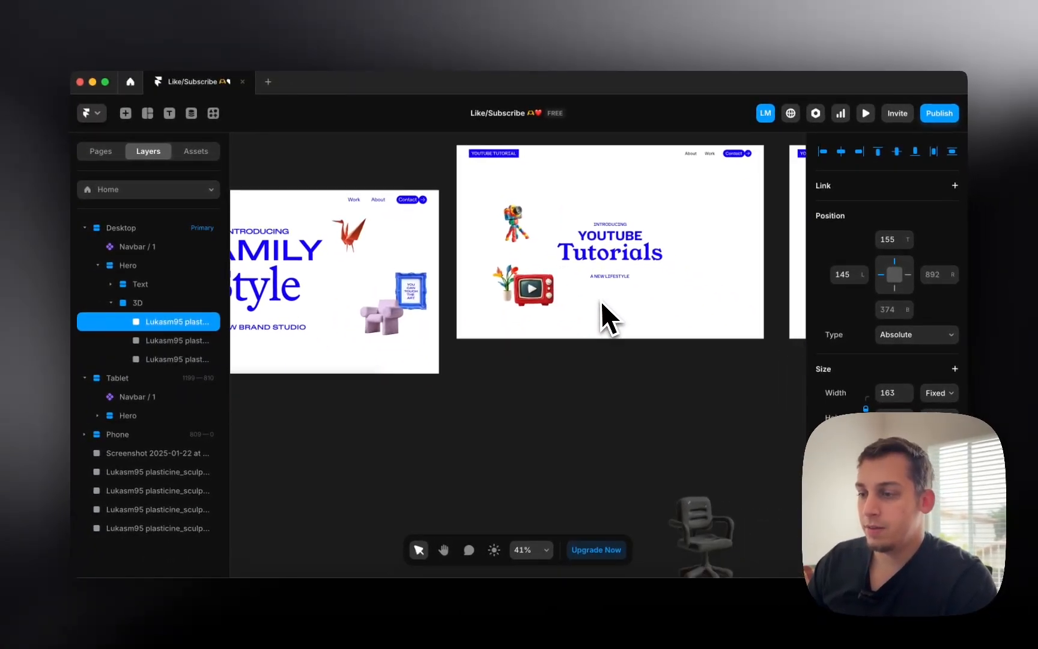
{"action": "scroll", "coordinate": [600, 303], "scroll_direction": "down", "scroll_amount": 2}
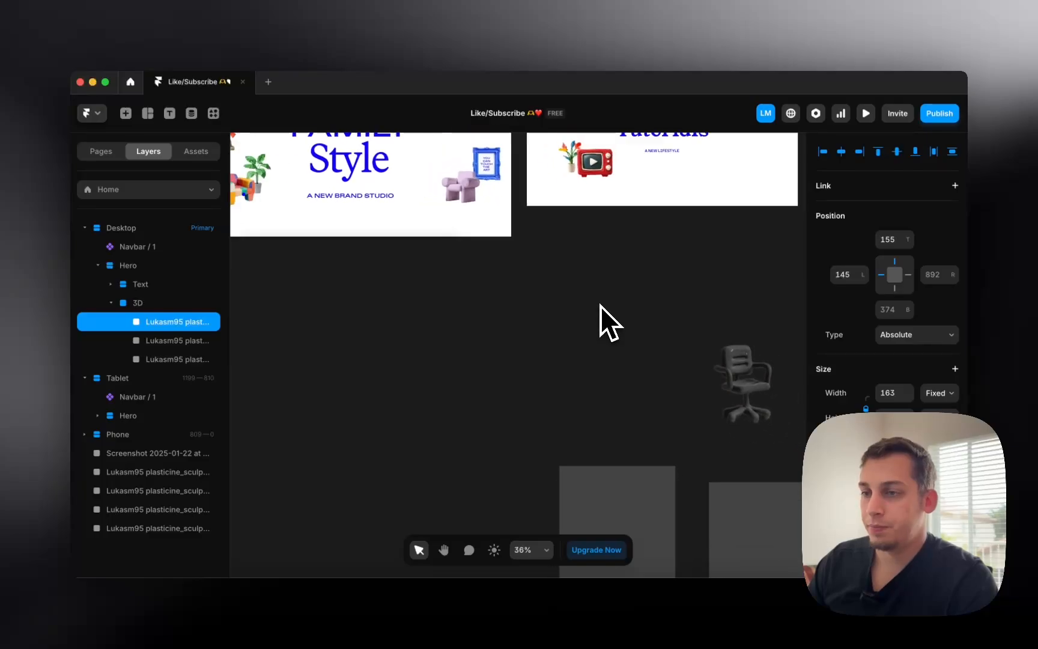
{"action": "scroll", "coordinate": [600, 306], "scroll_direction": "down", "scroll_amount": 3}
{"action": "left_click_drag", "start_coordinate": [713, 370], "coordinate": [705, 348]}
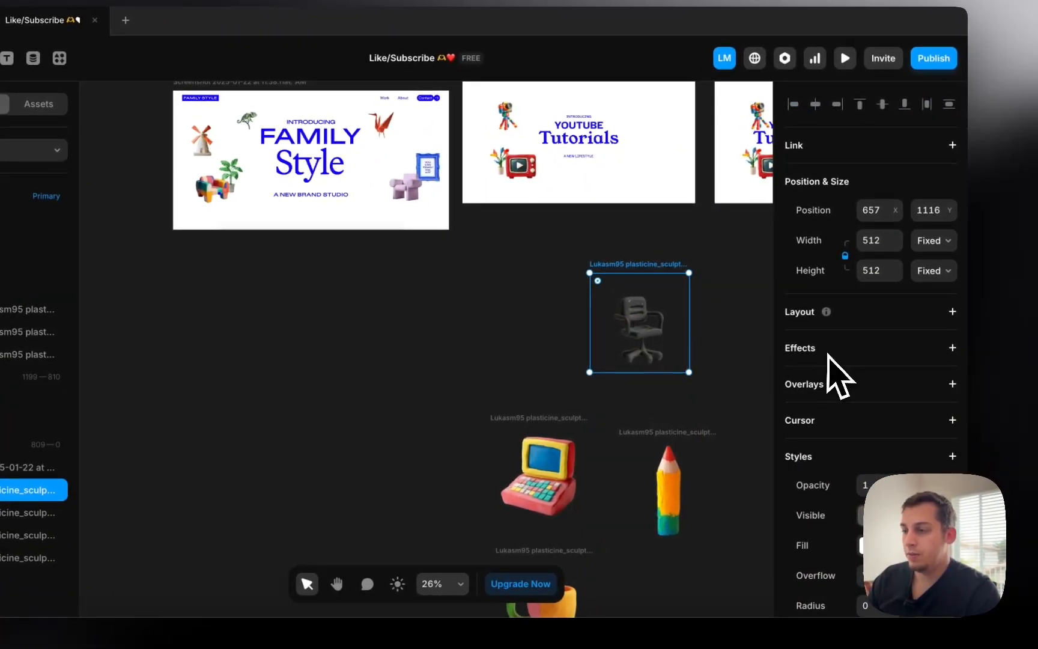
{"action": "scroll", "coordinate": [829, 356], "scroll_direction": "down", "scroll_amount": 5}
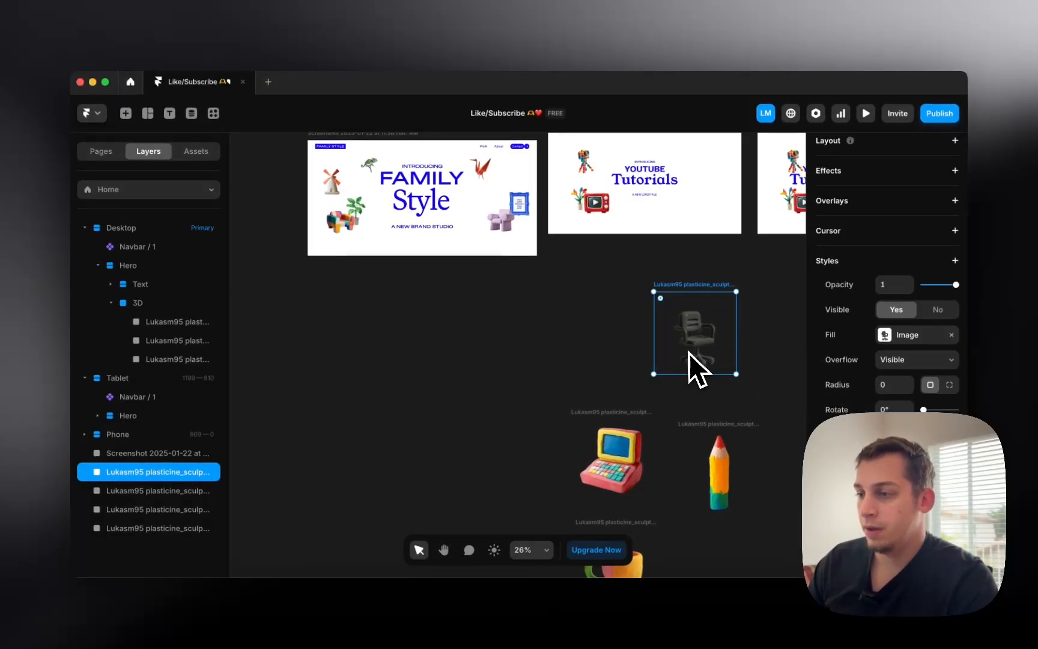
{"action": "left_click_drag", "start_coordinate": [688, 353], "coordinate": [734, 207]}
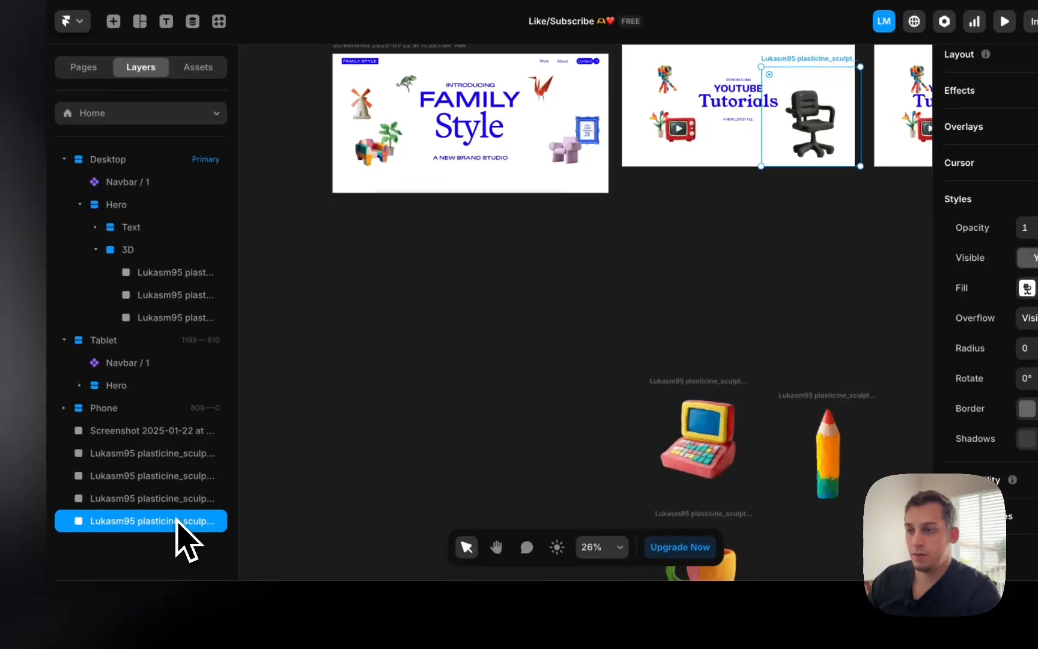
{"action": "left_click_drag", "start_coordinate": [195, 324], "coordinate": [195, 325]}
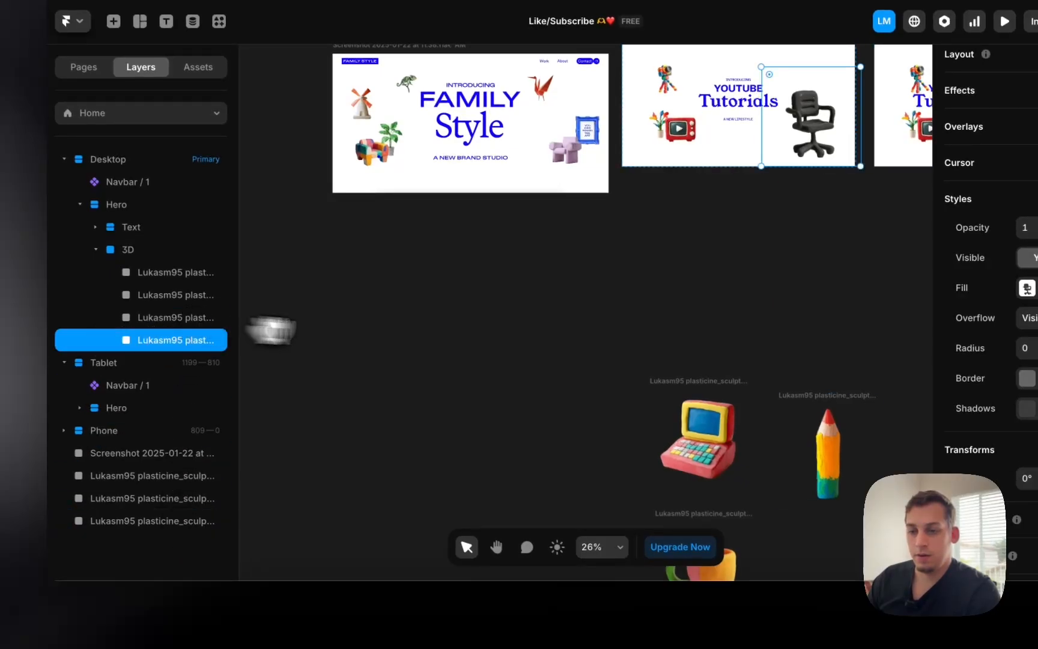
Scale the office chair image down and place it in the hero behind the TV, beside the flower vase
{"action": "scroll", "coordinate": [852, 192], "scroll_direction": "up", "scroll_amount": 2}
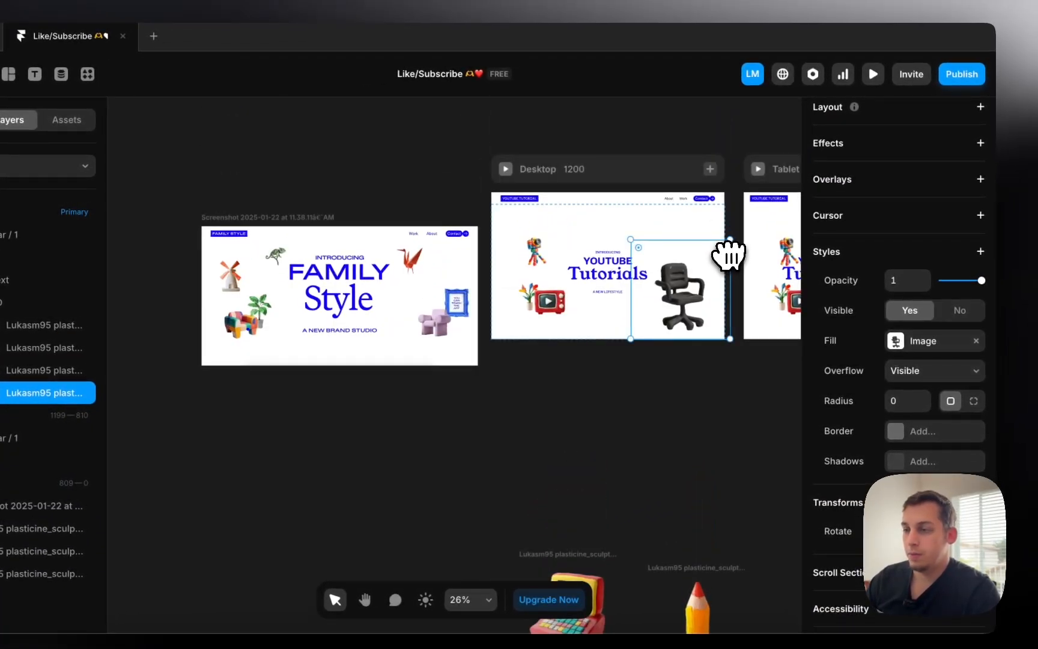
{"action": "left_click_drag", "start_coordinate": [731, 240], "coordinate": [455, 296]}
{"action": "scroll", "coordinate": [664, 318], "scroll_direction": "up", "scroll_amount": 5}
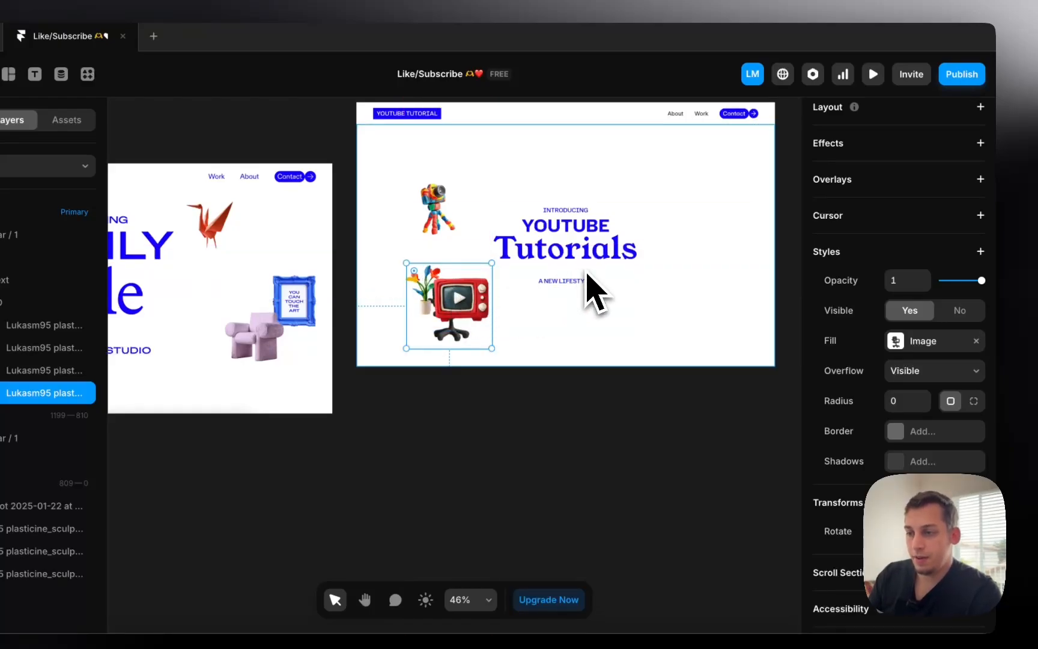
{"action": "key", "text": "shift+Up"}
{"action": "key", "text": "shift+Up"}
{"action": "key", "text": "shift+Up"}
{"action": "key", "text": "shift+Up"}
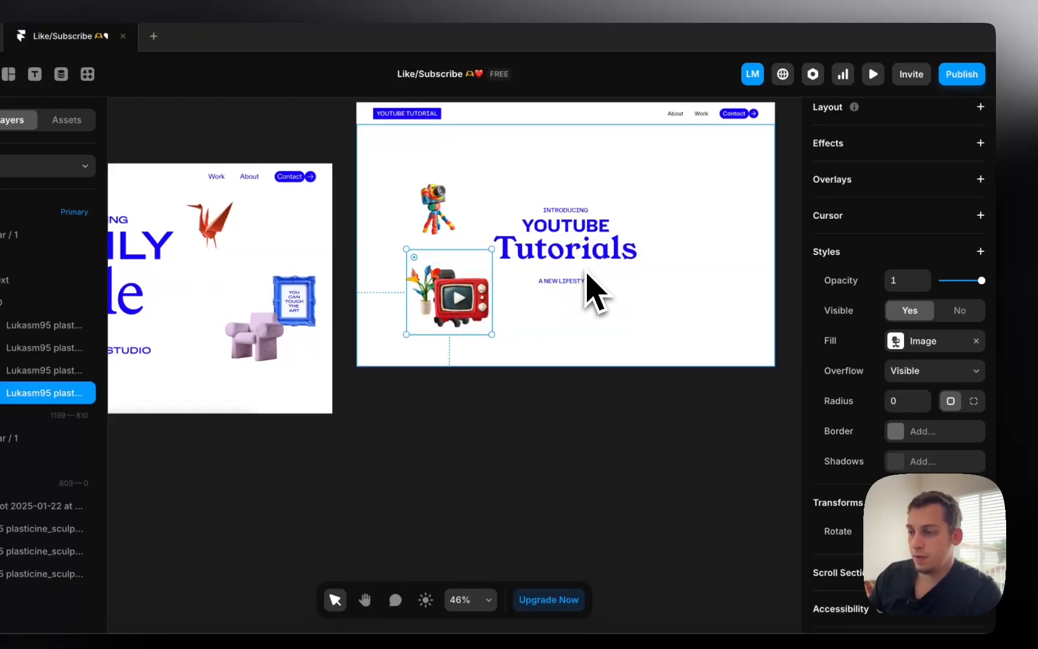
Move the TV image horizontally across the hero to the lower right of the title text
{"action": "left_click", "coordinate": [471, 307]}
{"action": "key", "text": "shift+Right"}
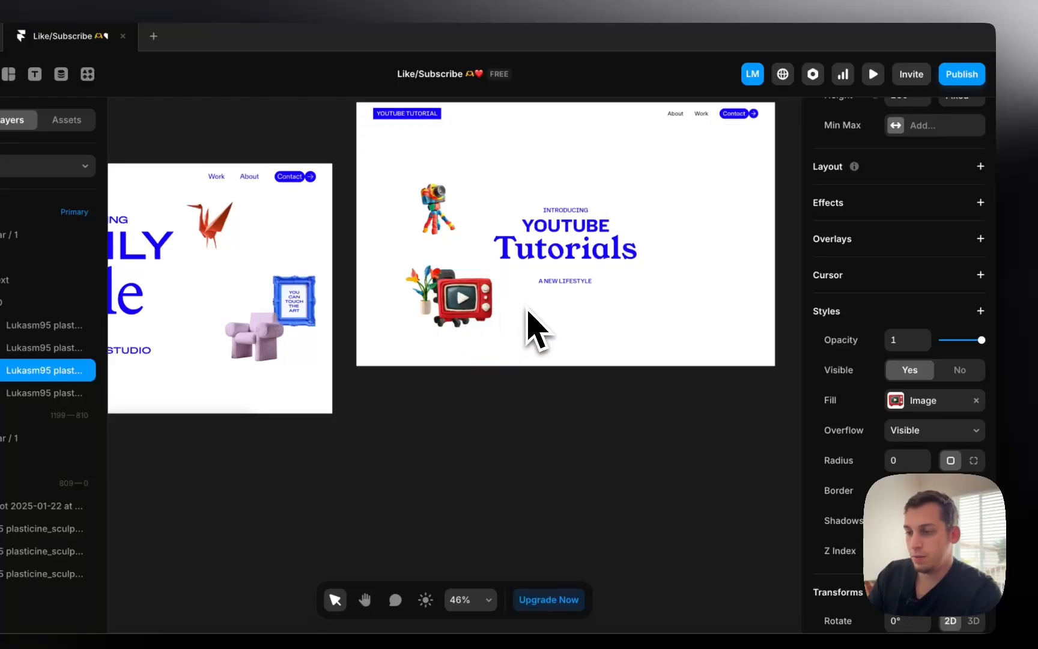
{"action": "key", "text": "shift+Right"}
{"action": "key", "text": "shift+Right"}
{"action": "key", "text": "shift+Right"}
{"action": "key", "text": "shift+Right"}
{"action": "key", "text": "shift+Right"}
{"action": "key", "text": "shift+Right"}
{"action": "key", "text": "shift+Right"}
{"action": "key", "text": "shift+Right"}
{"action": "key", "text": "shift+Right"}
{"action": "key", "text": "shift+Right"}
{"action": "key", "text": "shift+Right"}
{"action": "key", "text": "shift+Right"}
{"action": "key", "text": "shift+Right"}
{"action": "key", "text": "shift+Right"}
{"action": "key", "text": "shift+Right"}
{"action": "key", "text": "shift+Right"}
{"action": "key", "text": "shift+Right"}
{"action": "key", "text": "shift+Right"}
{"action": "key", "text": "shift+Right"}
{"action": "key", "text": "shift+Right"}
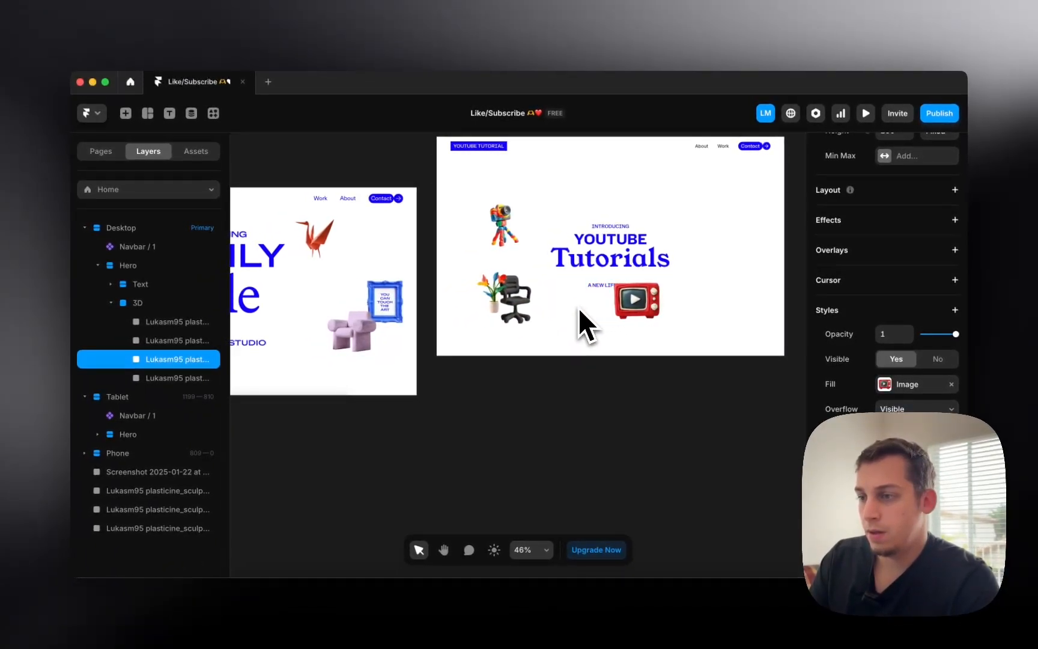
{"action": "key", "text": "shift+Right"}
{"action": "key", "text": "shift+Right"}
{"action": "key", "text": "shift+Right"}
{"action": "key", "text": "shift+Right"}
{"action": "key", "text": "shift+Right"}
{"action": "key", "text": "shift+Right"}
{"action": "key", "text": "shift+Right"}
{"action": "key", "text": "shift+Right"}
{"action": "key", "text": "shift+Right"}
{"action": "key", "text": "shift+Right"}
{"action": "key", "text": "shift+Right"}
{"action": "key", "text": "shift+Right"}
{"action": "key", "text": "shift+Right"}
{"action": "key", "text": "shift+Right"}
{"action": "key", "text": "shift+Right"}
{"action": "key", "text": "shift+Right"}
{"action": "key", "text": "shift+Right"}
{"action": "key", "text": "shift+Right"}
{"action": "key", "text": "shift+Right"}
{"action": "key", "text": "shift+Right"}
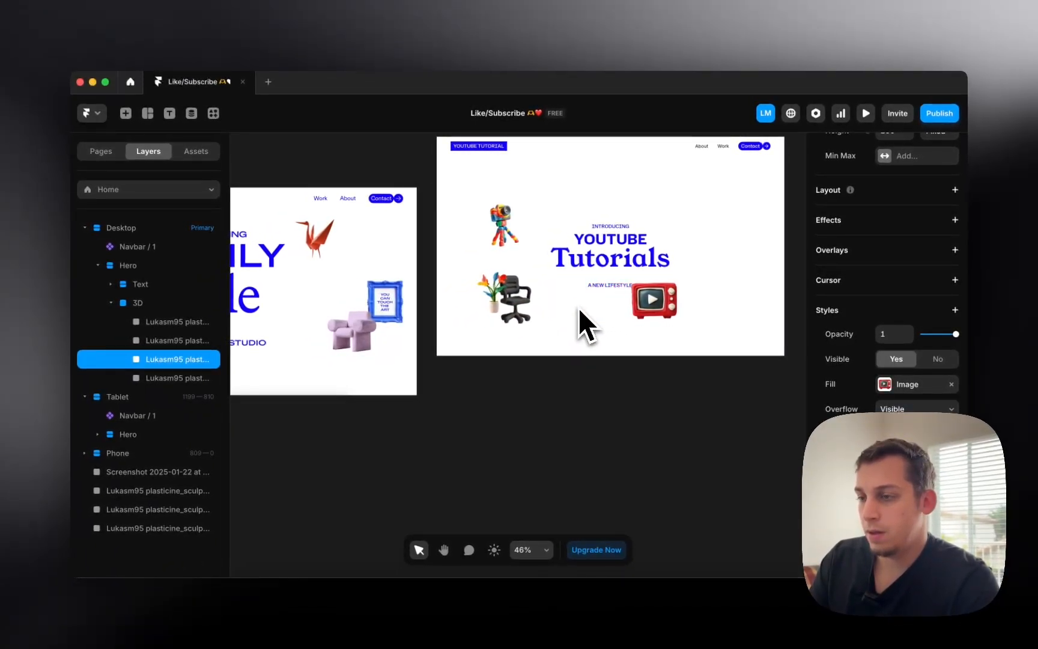
{"action": "key", "text": "shift+Right"}
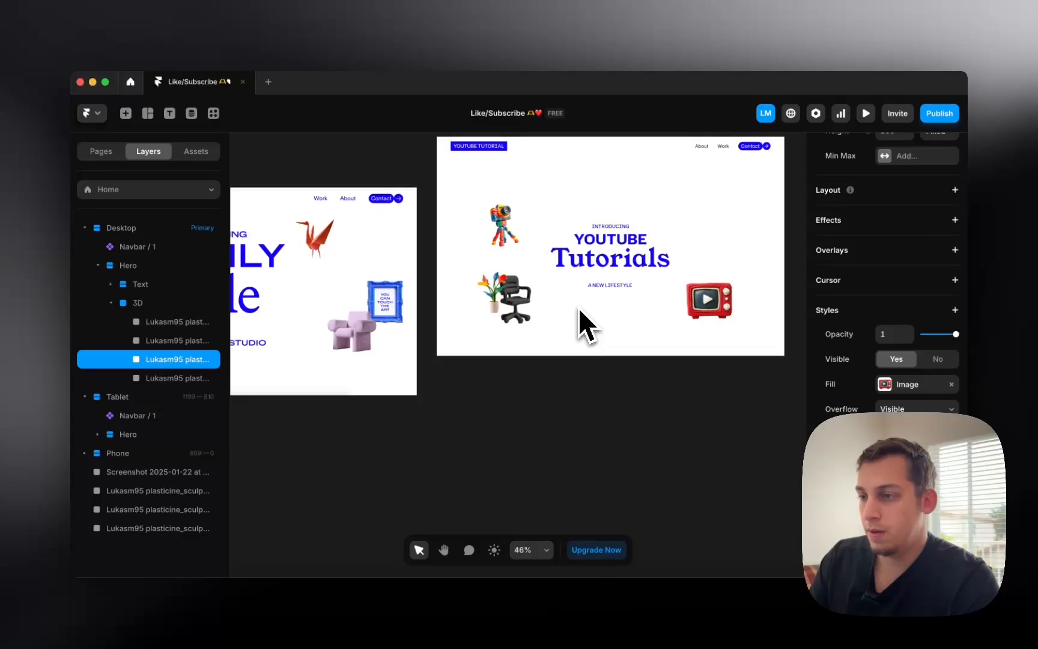
{"action": "key", "text": "shift+Right"}
{"action": "key", "text": "shift+Left"}
{"action": "key", "text": "shift+Left"}
{"action": "key", "text": "shift+Left"}
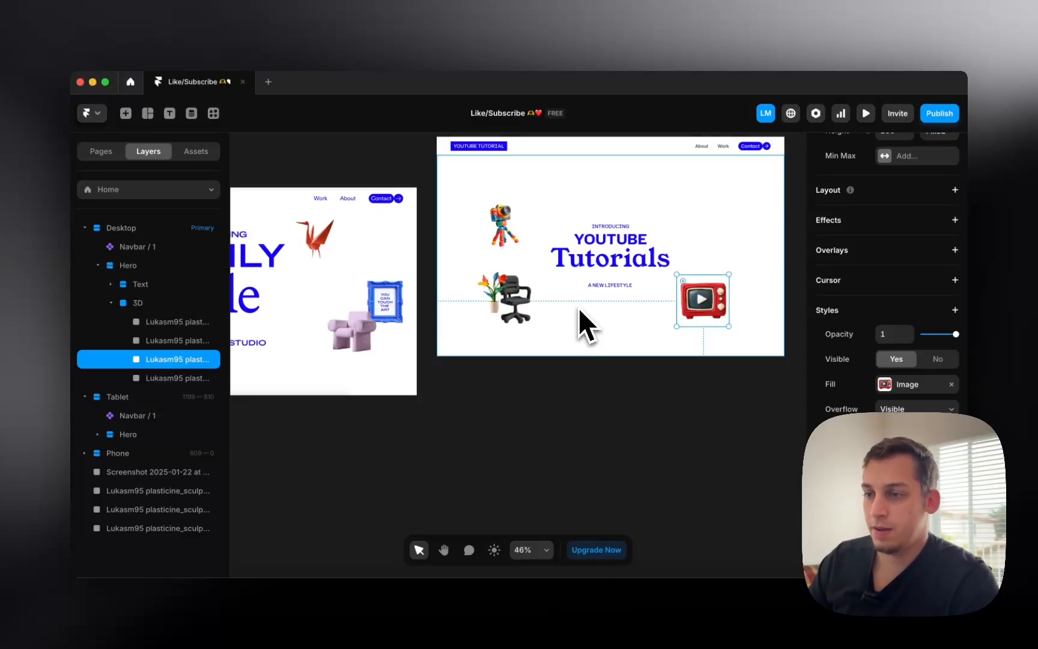
Move the pencil image up the canvas towards the Desktop frame, to position X 726, Y 1422
{"action": "scroll", "coordinate": [581, 308], "scroll_direction": "down", "scroll_amount": 8}
{"action": "scroll", "coordinate": [586, 311], "scroll_direction": "down", "scroll_amount": 2}
{"action": "scroll", "coordinate": [582, 318], "scroll_direction": "down", "scroll_amount": 4}
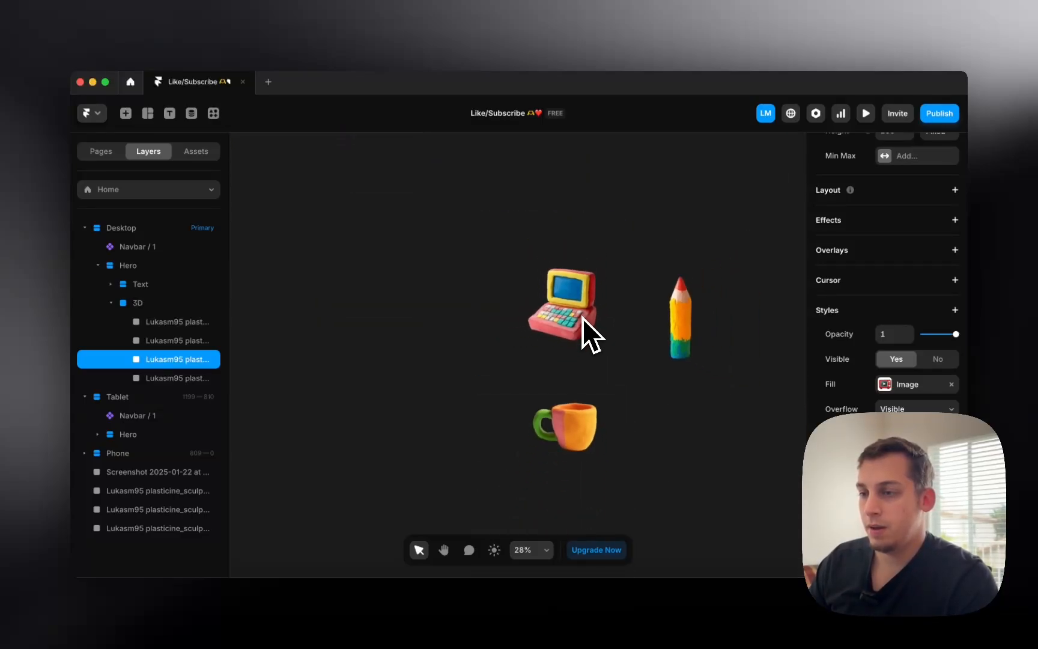
{"action": "scroll", "coordinate": [603, 348], "scroll_direction": "up", "scroll_amount": 3}
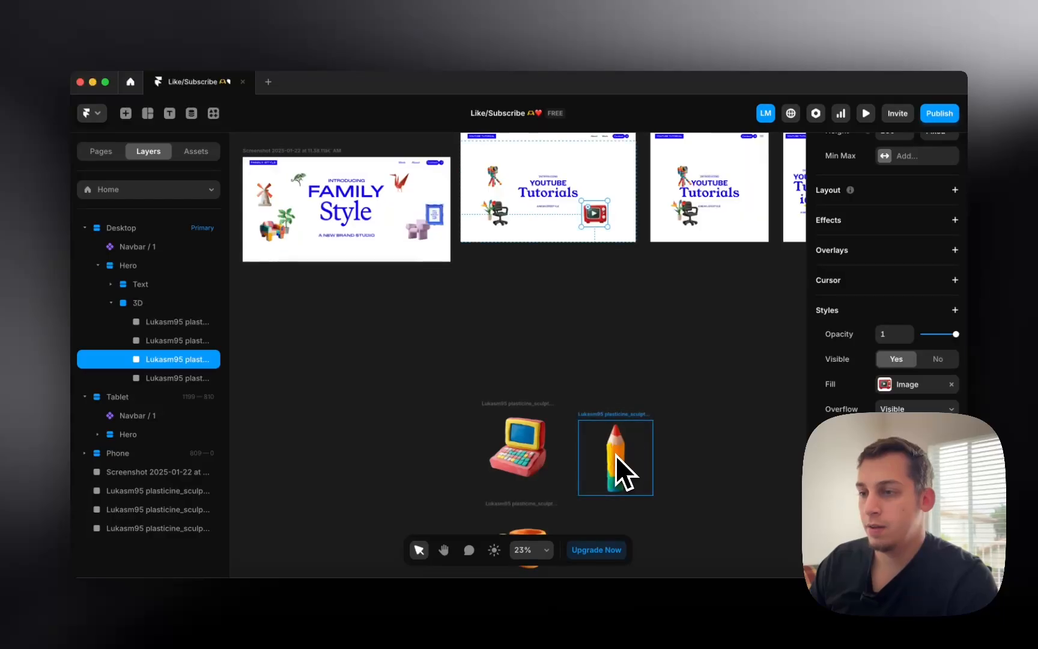
{"action": "left_click", "coordinate": [610, 458]}
{"action": "left_click_drag", "start_coordinate": [610, 458], "coordinate": [604, 371]}
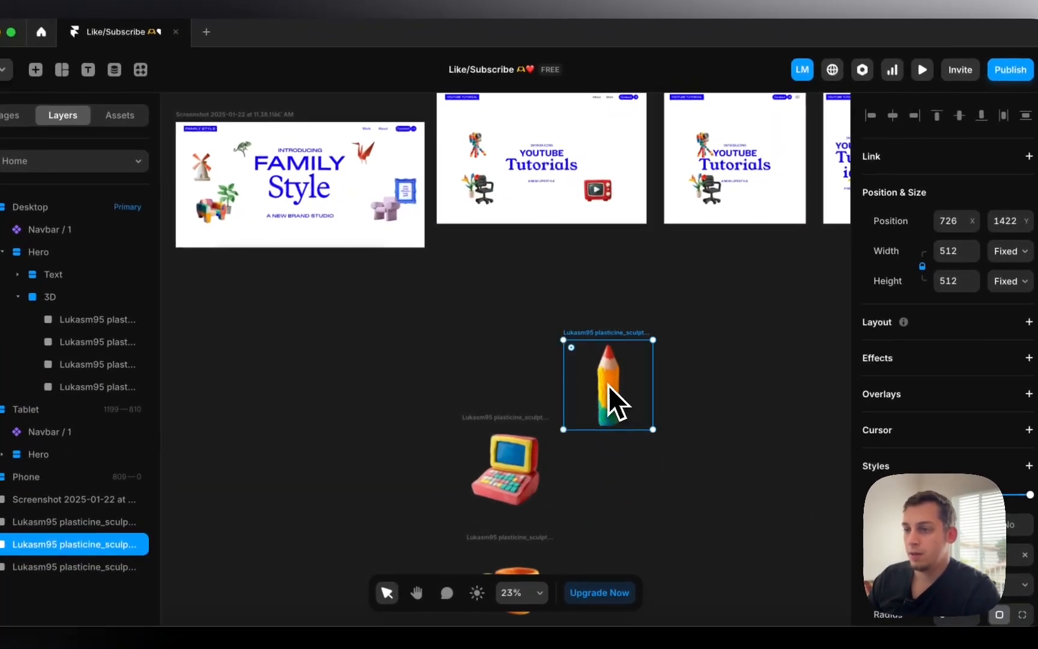
Move the flower vase image to the right side of the TV, and select the office chair image
{"action": "left_click", "coordinate": [469, 185]}
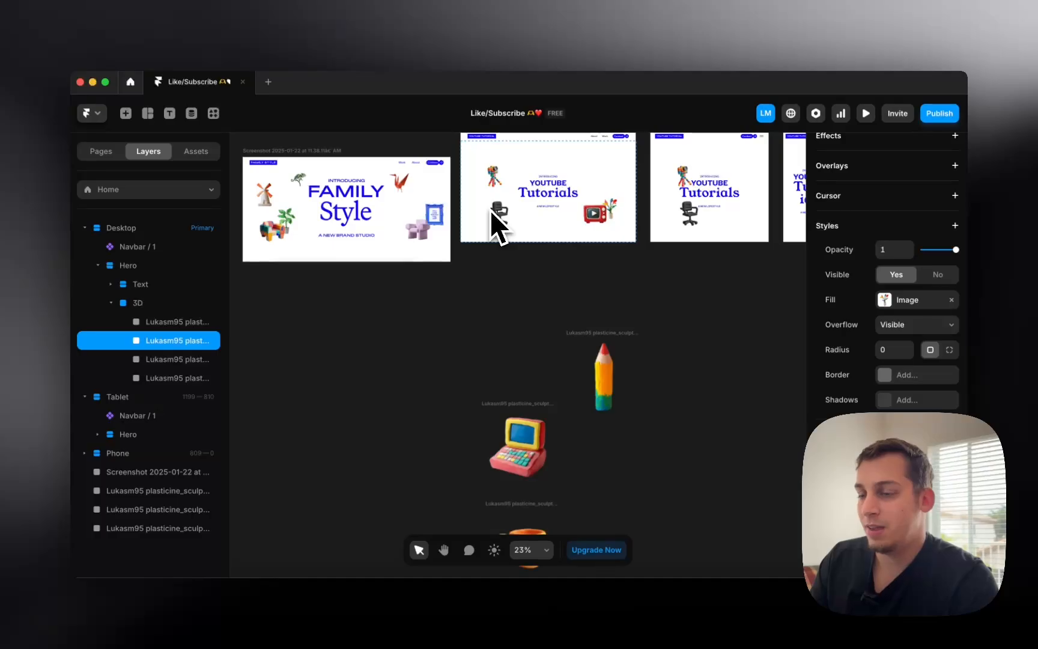
{"action": "left_click", "coordinate": [502, 213]}
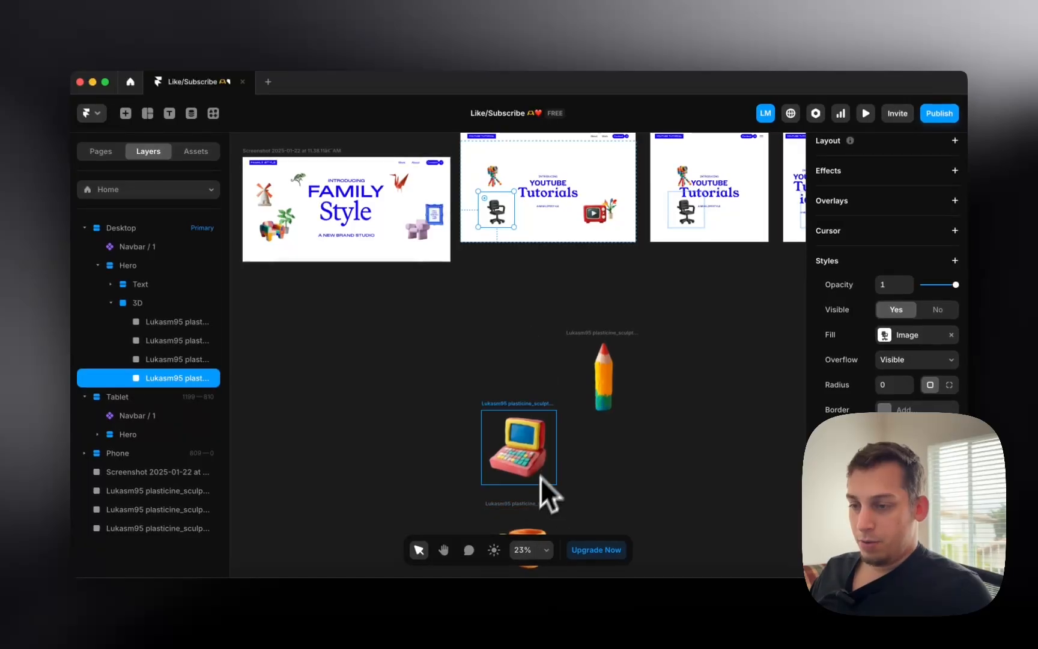
{"action": "scroll", "coordinate": [547, 451], "scroll_direction": "down", "scroll_amount": 3}
{"action": "scroll", "coordinate": [545, 389], "scroll_direction": "up", "scroll_amount": 3}
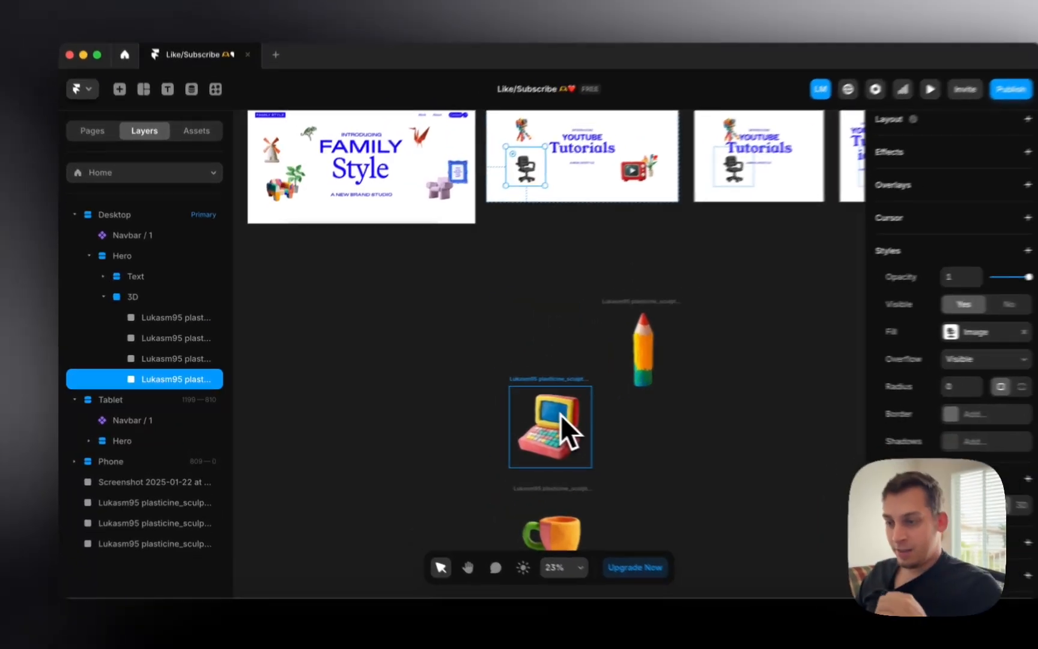
Place the computer image in the hero near the office chair, nest it in the 3D frame and scale it down to 122
{"action": "left_click_drag", "start_coordinate": [534, 410], "coordinate": [506, 211]}
{"action": "left_click_drag", "start_coordinate": [571, 176], "coordinate": [568, 174]}
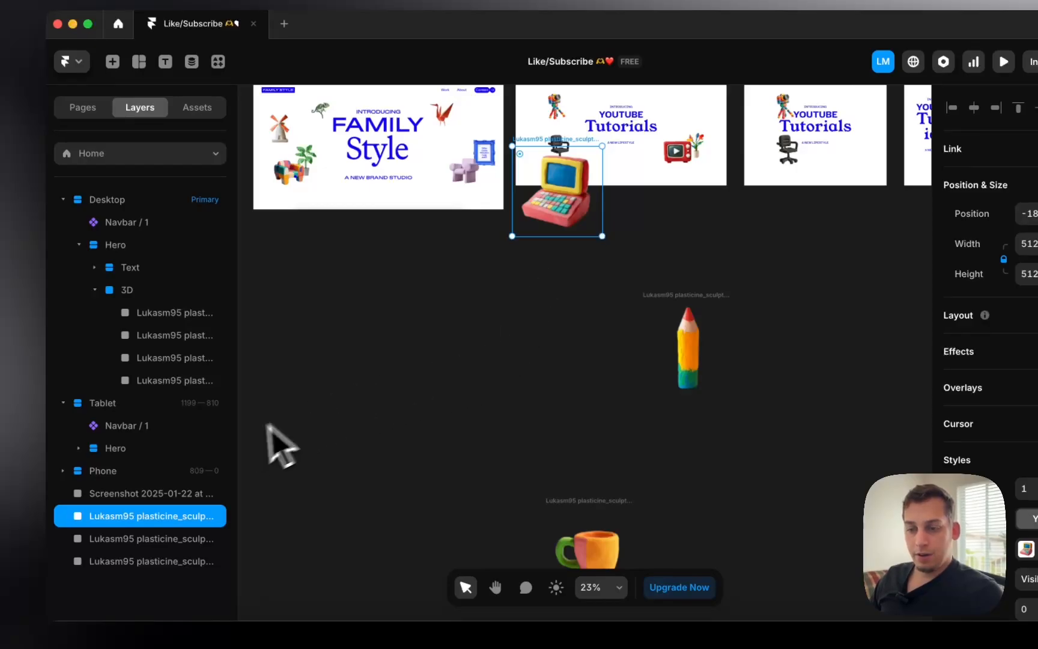
{"action": "left_click_drag", "start_coordinate": [165, 388], "coordinate": [167, 387]}
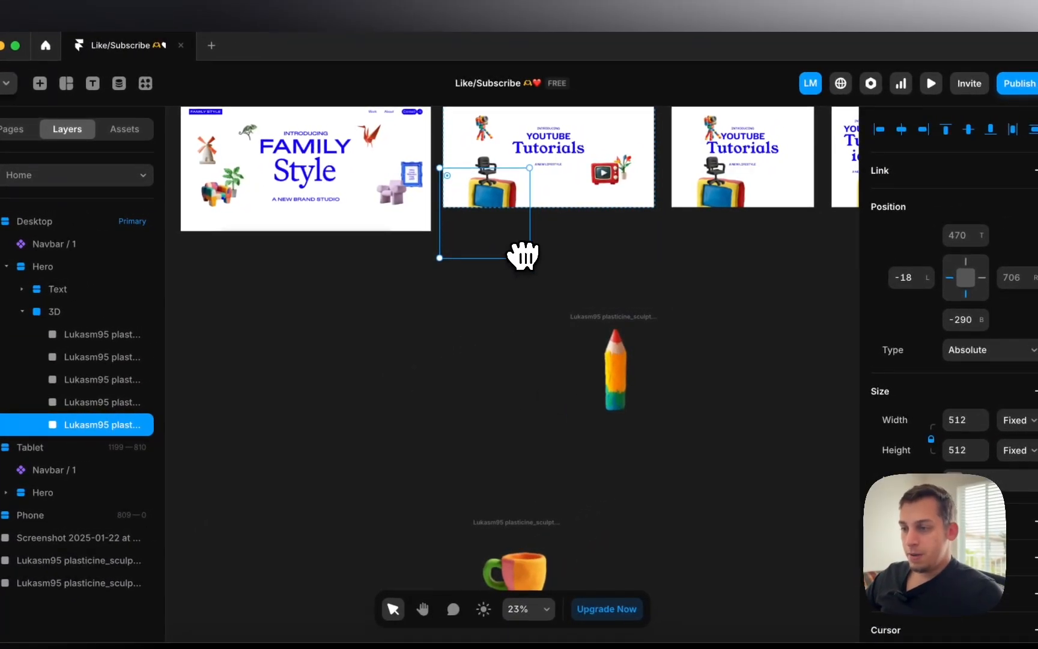
{"action": "left_click_drag", "start_coordinate": [529, 258], "coordinate": [465, 192]}
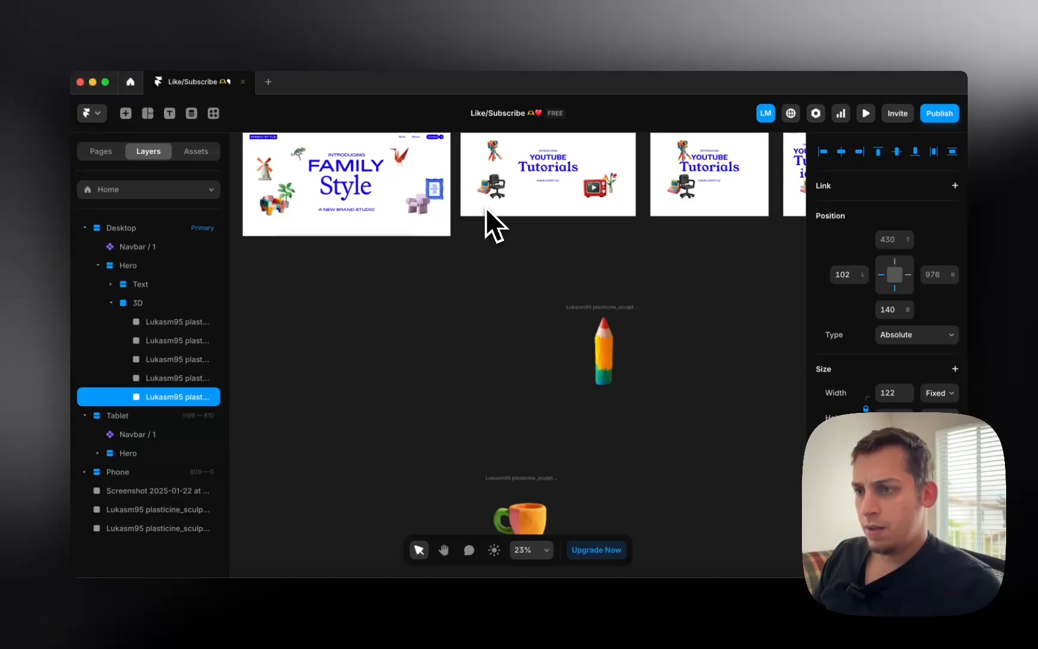
Nudge the computer image across the hero until it sits just below the title text, at left 582 and bottom 180
{"action": "key", "text": "shift+Right"}
{"action": "key", "text": "shift+Right"}
{"action": "key", "text": "shift+Right"}
{"action": "key", "text": "shift+Right"}
{"action": "key", "text": "shift+Right"}
{"action": "key", "text": "shift+Right"}
{"action": "key", "text": "shift+Right"}
{"action": "key", "text": "shift+Right"}
{"action": "key", "text": "shift+Right"}
{"action": "key", "text": "shift+Right"}
{"action": "key", "text": "shift+Right"}
{"action": "key", "text": "shift+Right"}
{"action": "key", "text": "shift+Right"}
{"action": "key", "text": "shift+Right"}
{"action": "key", "text": "shift+Right"}
{"action": "key", "text": "shift+Right"}
{"action": "key", "text": "shift+Right"}
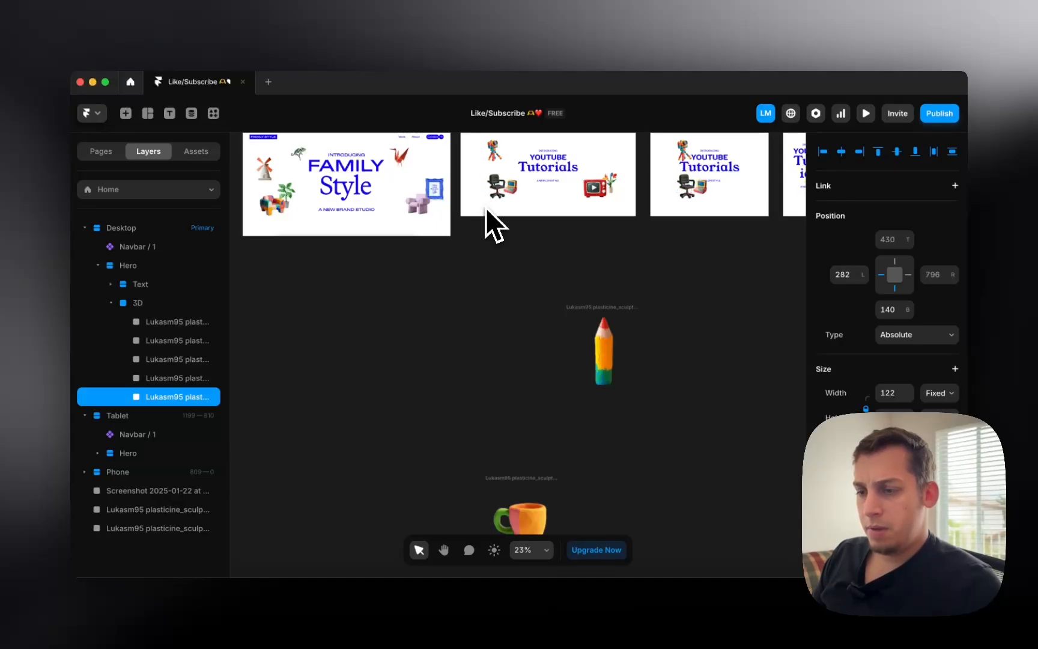
{"action": "key", "text": "shift+Up"}
{"action": "key", "text": "shift+Up"}
{"action": "key", "text": "shift+Right"}
{"action": "key", "text": "shift+Right"}
{"action": "key", "text": "shift+Right"}
{"action": "key", "text": "shift+Right"}
{"action": "key", "text": "shift+Right"}
{"action": "key", "text": "shift+Right"}
{"action": "key", "text": "shift+Right"}
{"action": "key", "text": "shift+Right"}
{"action": "key", "text": "shift+Right"}
{"action": "key", "text": "shift+Right"}
{"action": "key", "text": "shift+Right"}
{"action": "key", "text": "shift+Right"}
{"action": "key", "text": "shift+Right"}
{"action": "key", "text": "shift+Right"}
{"action": "key", "text": "shift+Right"}
{"action": "key", "text": "shift+Right"}
{"action": "key", "text": "shift+Right"}
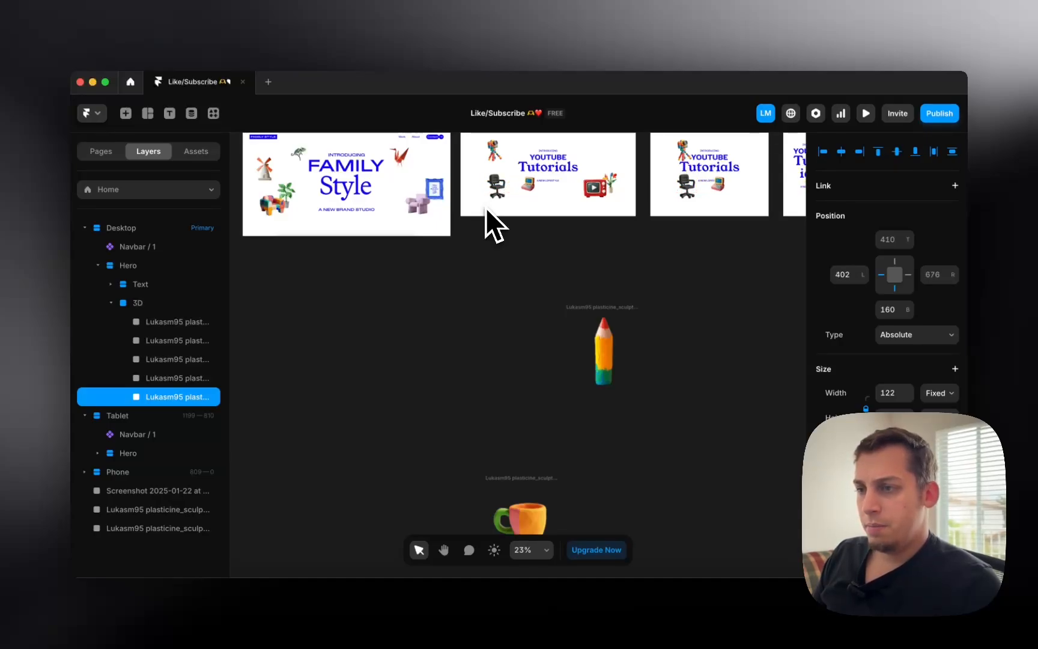
{"action": "key", "text": "shift+Right"}
{"action": "key", "text": "shift+Right"}
{"action": "key", "text": "shift+Up"}
{"action": "key", "text": "shift+Up"}
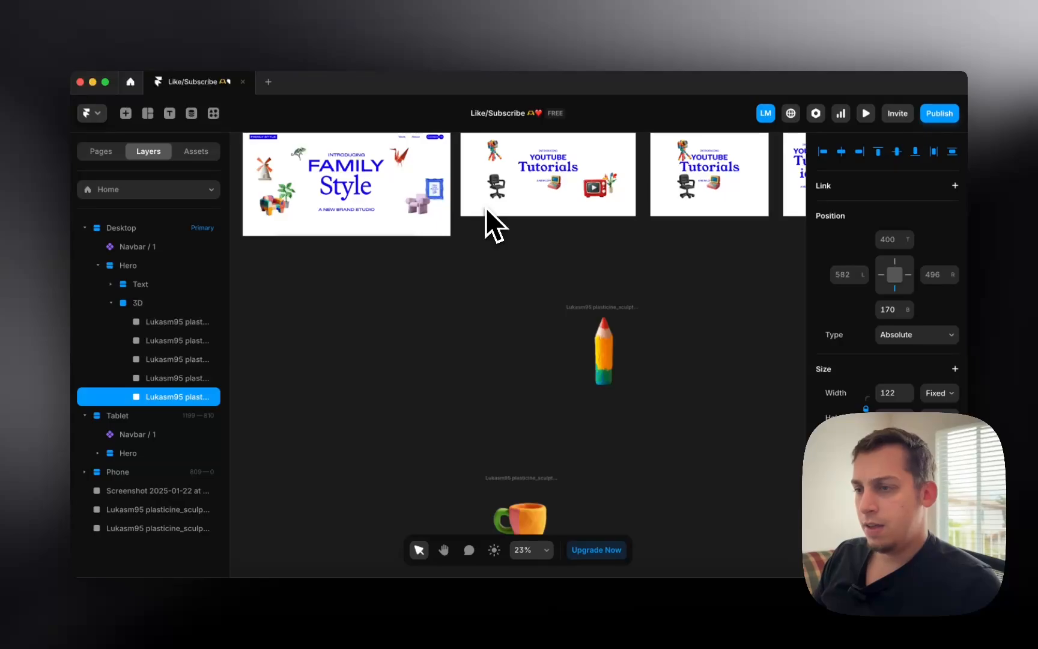
Move the computer image to the upper right of the title, above the TV, at top 165 and left 858
{"action": "scroll", "coordinate": [486, 208], "scroll_direction": "up", "scroll_amount": 2}
{"action": "scroll", "coordinate": [524, 213], "scroll_direction": "up", "scroll_amount": 3}
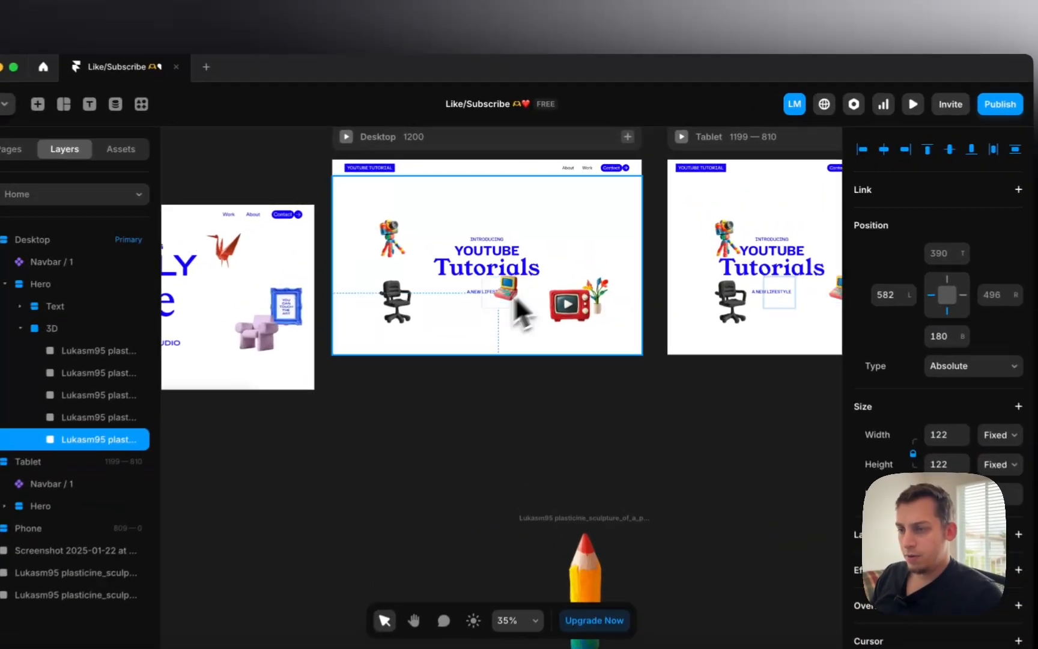
{"action": "left_click_drag", "start_coordinate": [516, 299], "coordinate": [600, 228]}
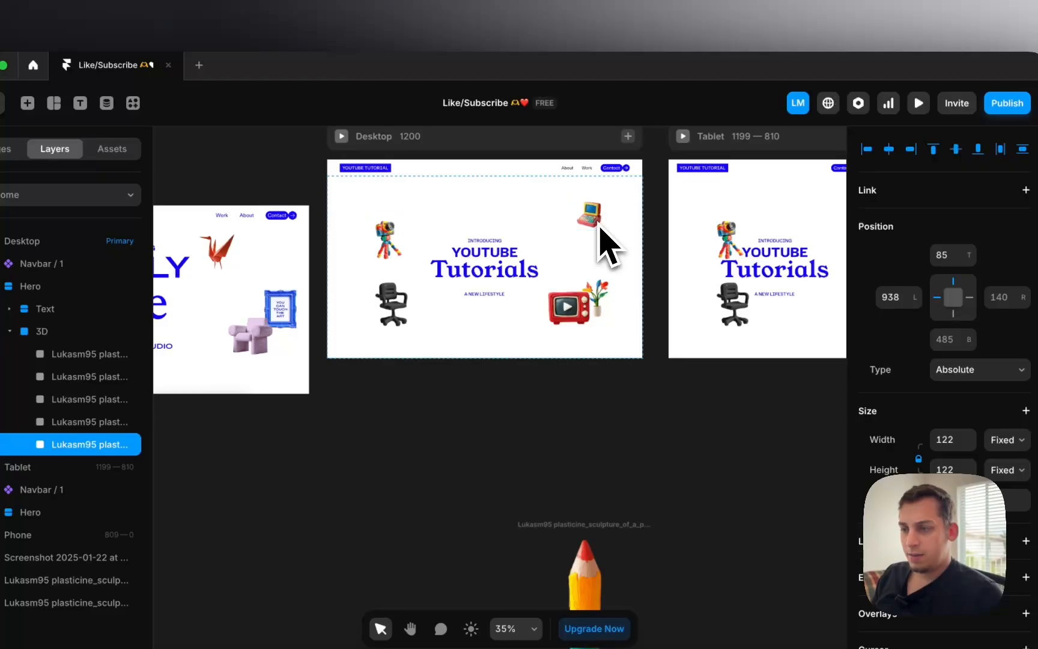
{"action": "key", "text": "shift+Down"}
{"action": "key", "text": "shift+Down"}
{"action": "key", "text": "shift+Down"}
{"action": "key", "text": "shift+Down"}
{"action": "key", "text": "shift+Down"}
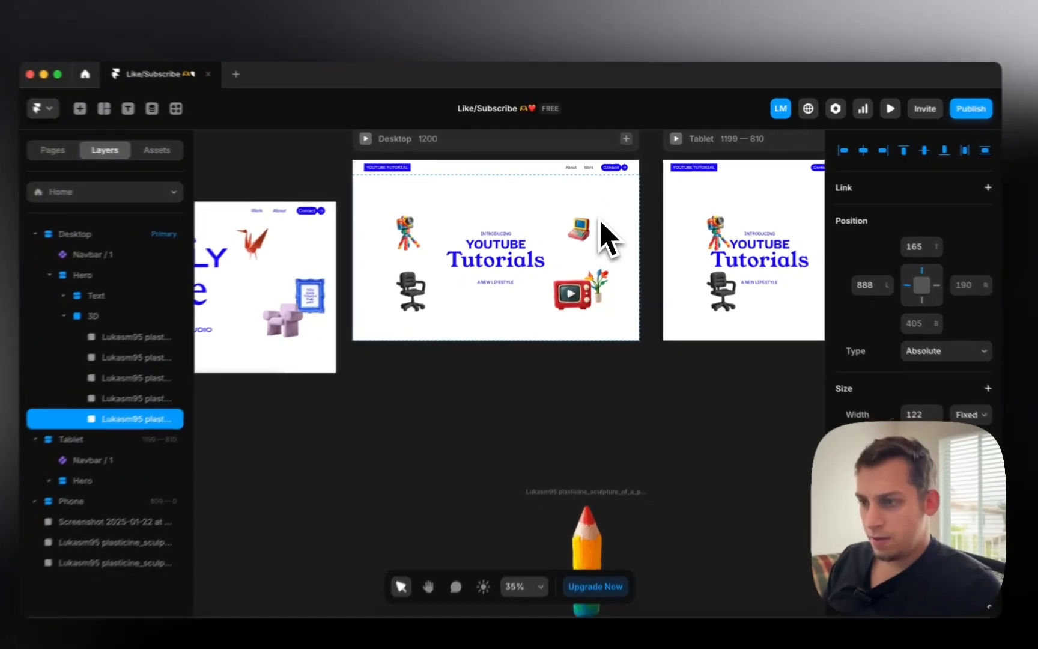
{"action": "key", "text": "shift+Left"}
{"action": "key", "text": "shift+Left"}
{"action": "key", "text": "shift+Left"}
Tilt the computer image counterclockwise and rotate the camera image clockwise on the opposite side of the title
{"action": "scroll", "coordinate": [570, 246], "scroll_direction": "up", "scroll_amount": 1}
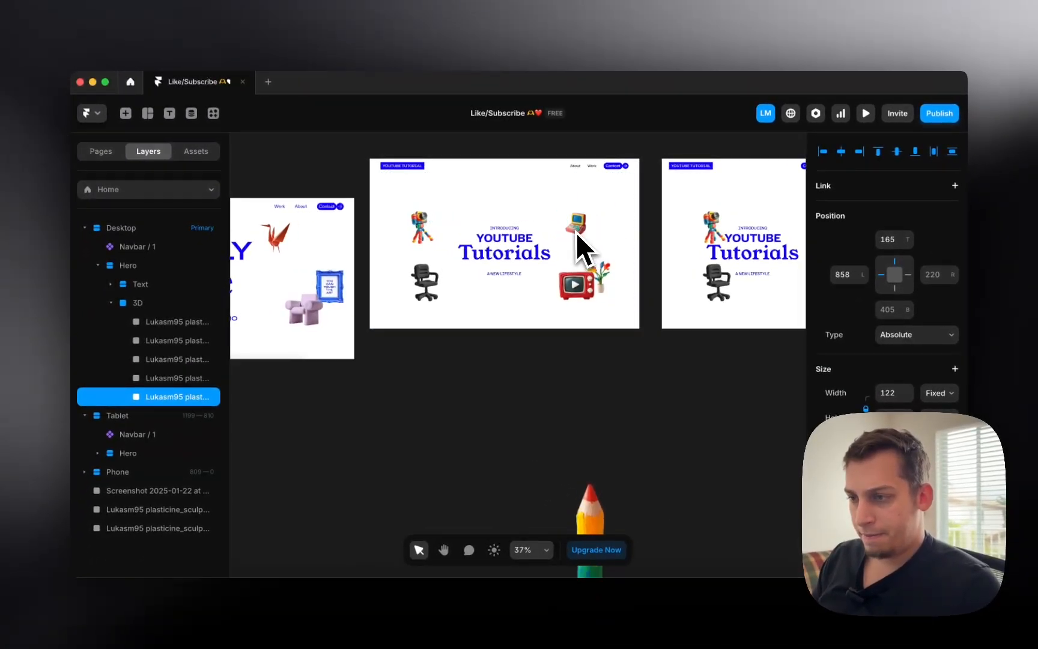
{"action": "scroll", "coordinate": [576, 232], "scroll_direction": "up", "scroll_amount": 5}
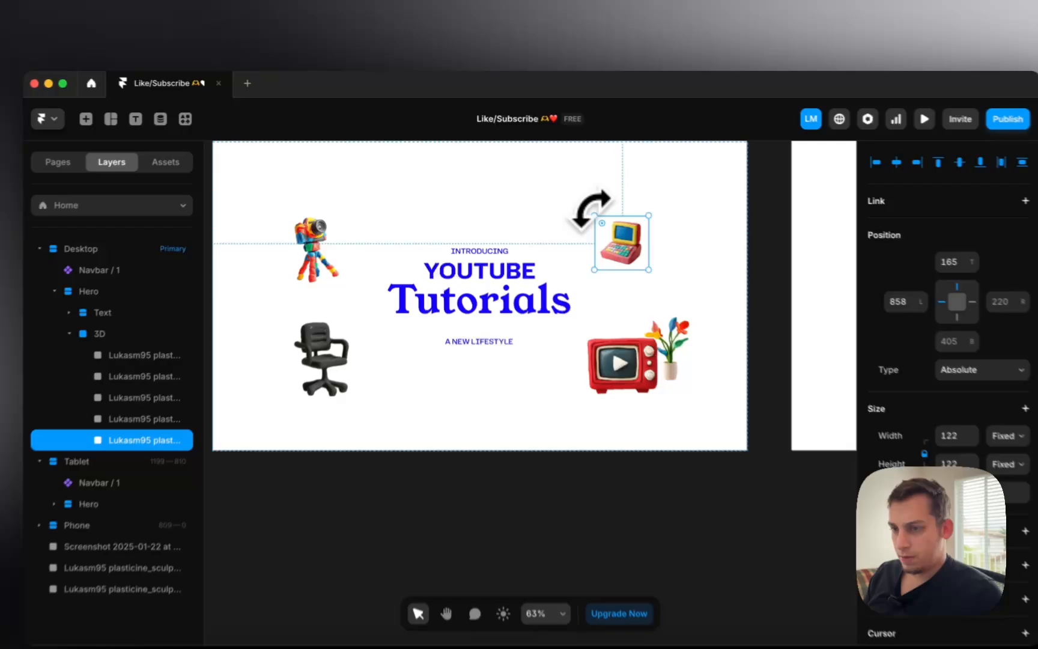
{"action": "left_click_drag", "start_coordinate": [592, 207], "coordinate": [573, 213]}
{"action": "scroll", "coordinate": [450, 264], "scroll_direction": "left", "scroll_amount": 2}
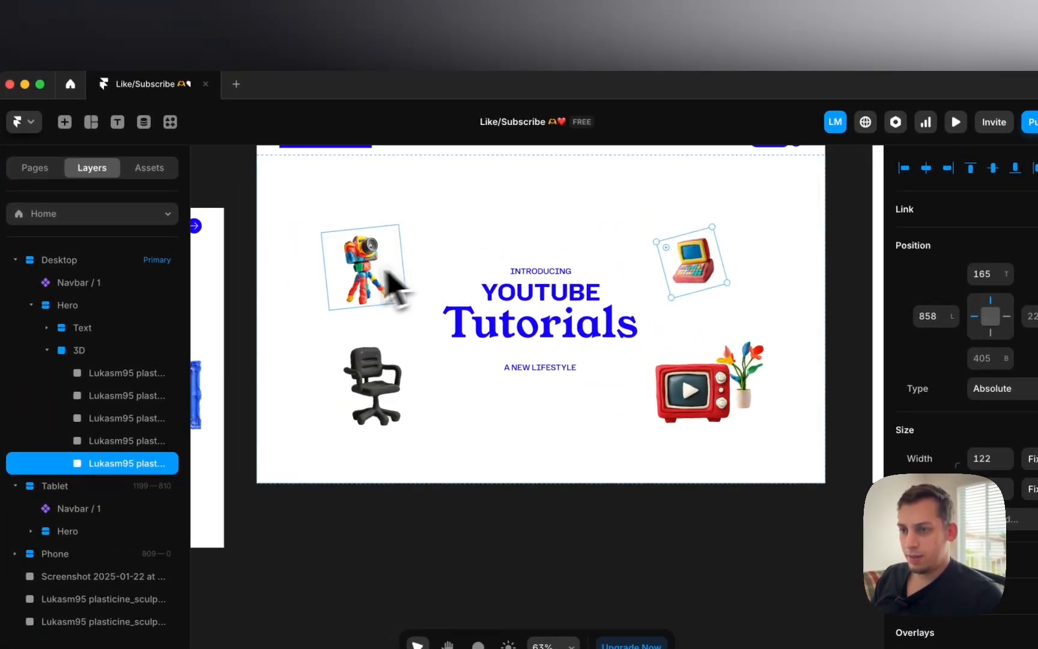
{"action": "left_click", "coordinate": [388, 273]}
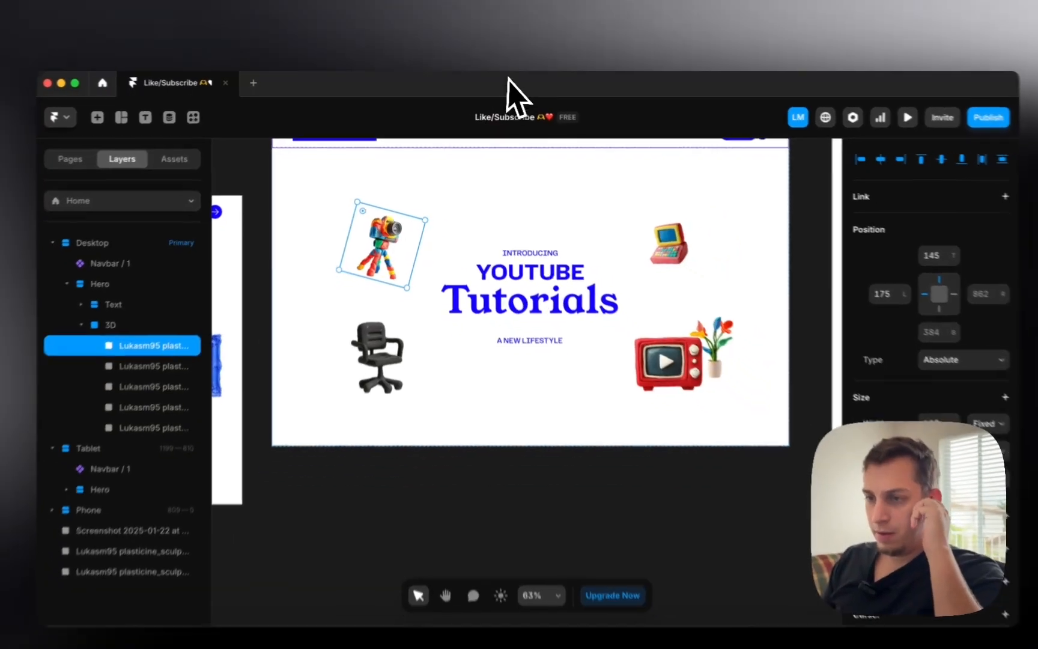
Move the mug image up the canvas to just below the Desktop frame, at position X 272, Y 816
{"action": "scroll", "coordinate": [499, 324], "scroll_direction": "down", "scroll_amount": 4}
{"action": "scroll", "coordinate": [500, 325], "scroll_direction": "down", "scroll_amount": 3}
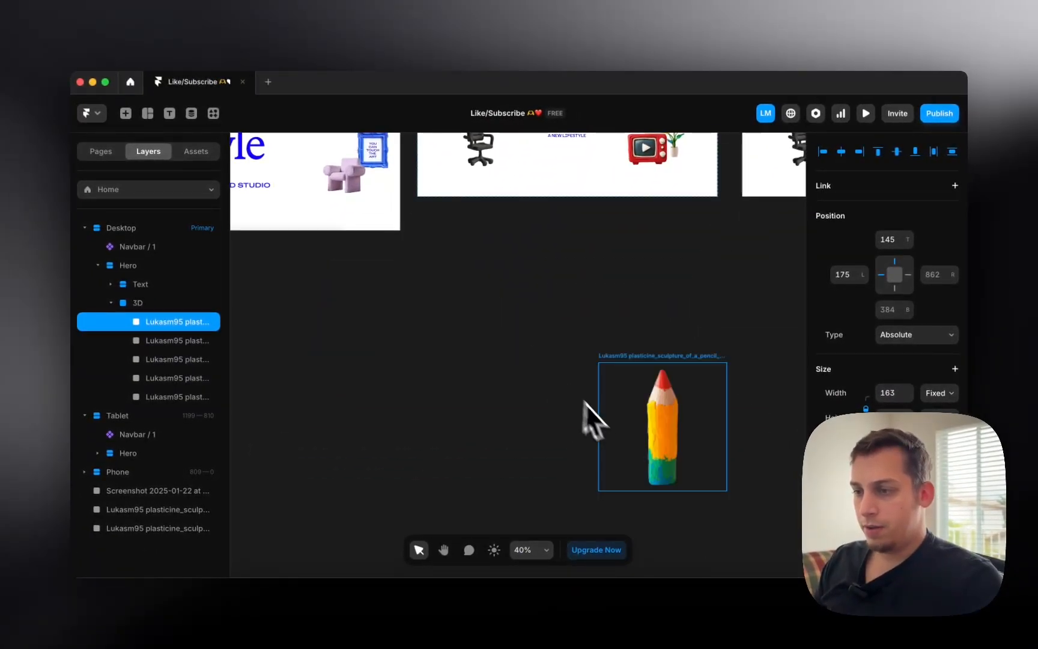
{"action": "scroll", "coordinate": [655, 427], "scroll_direction": "down", "scroll_amount": 2}
{"action": "scroll", "coordinate": [654, 427], "scroll_direction": "down", "scroll_amount": 3}
{"action": "mouse_move", "coordinate": [579, 507]}
{"action": "left_mouse_down"}
{"action": "mouse_move", "coordinate": [599, 285]}
{"action": "mouse_move", "coordinate": [589, 260]}
{"action": "left_mouse_up"}
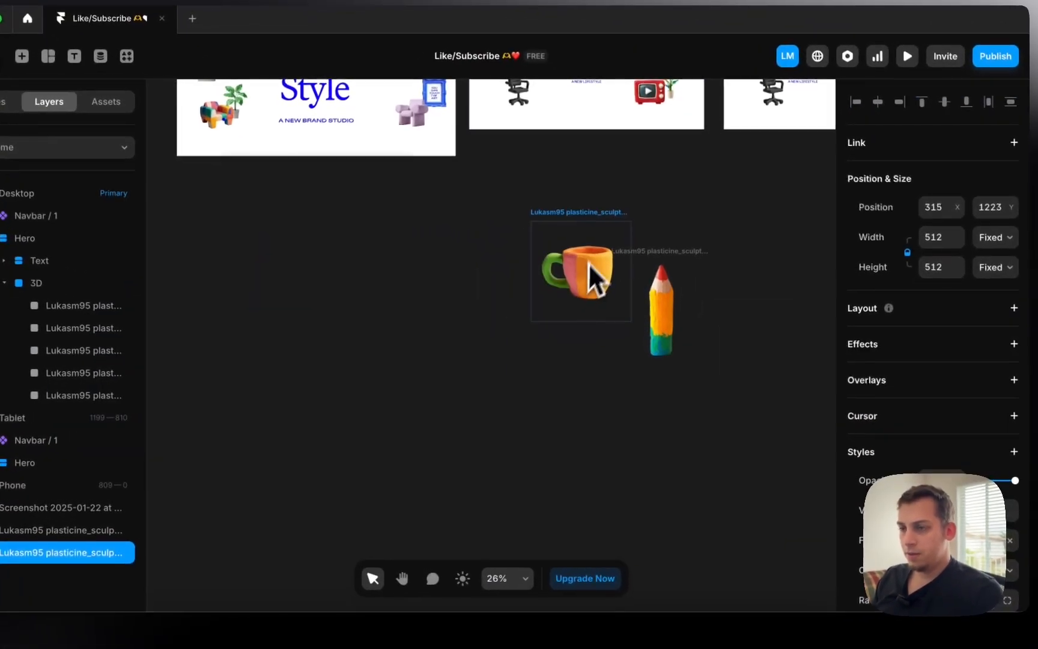
{"action": "scroll", "coordinate": [589, 260], "scroll_direction": "up", "scroll_amount": 2}
{"action": "scroll", "coordinate": [589, 260], "scroll_direction": "down", "scroll_amount": 2}
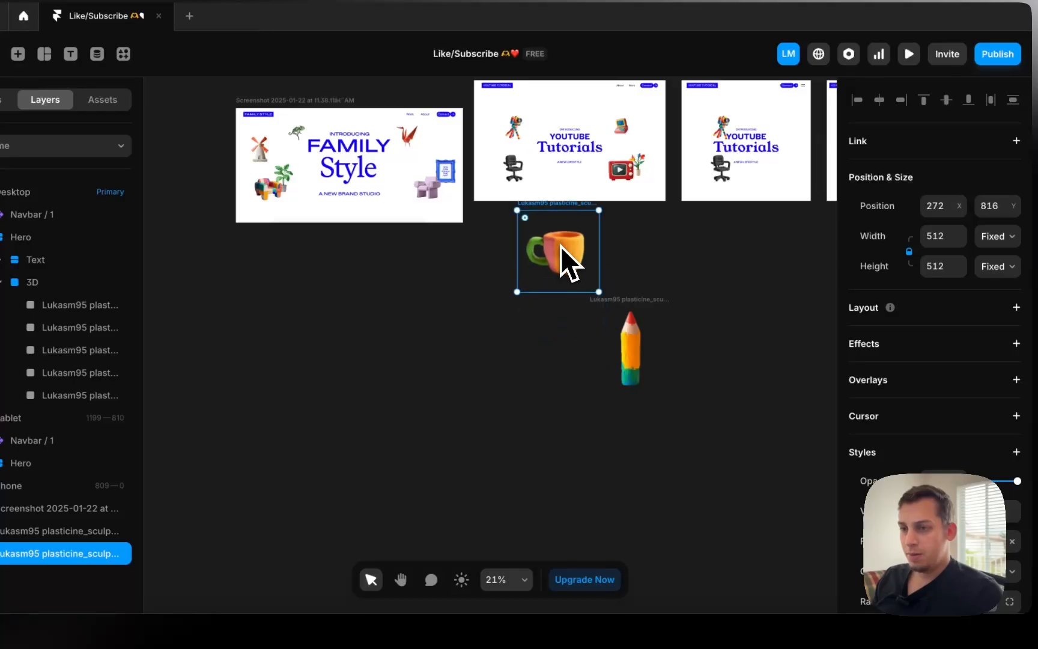
{"action": "scroll", "coordinate": [561, 247], "scroll_direction": "up", "scroll_amount": 1}
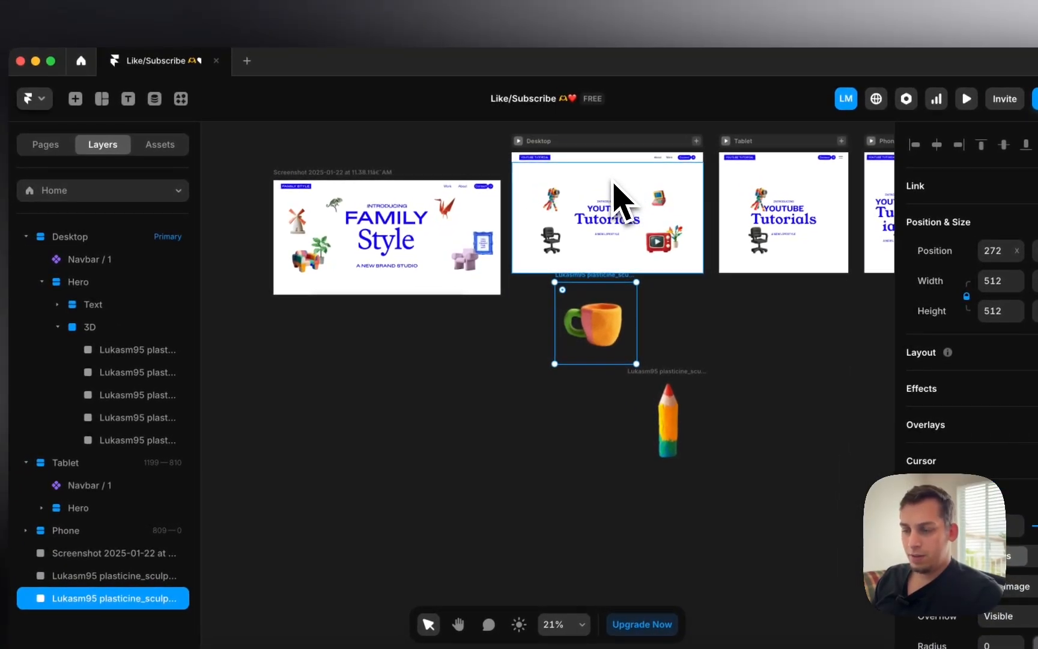
Scale the mug image down to 116 and nest it in the 3D frame at the lower left of the hero
{"action": "scroll", "coordinate": [607, 282], "scroll_direction": "up", "scroll_amount": 3}
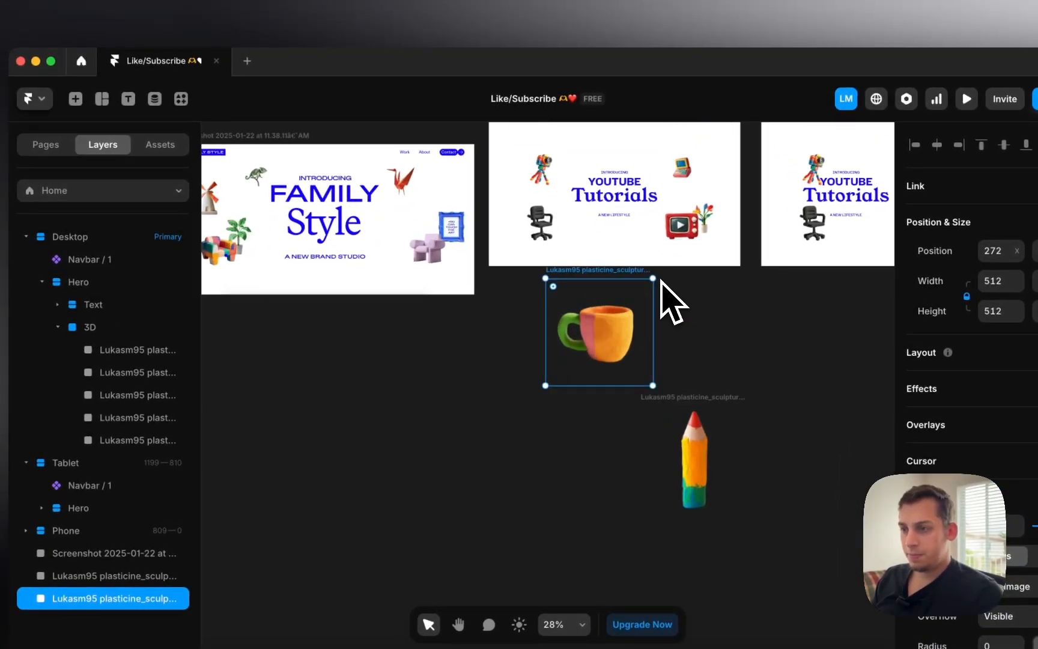
{"action": "left_click_drag", "start_coordinate": [654, 280], "coordinate": [589, 334]}
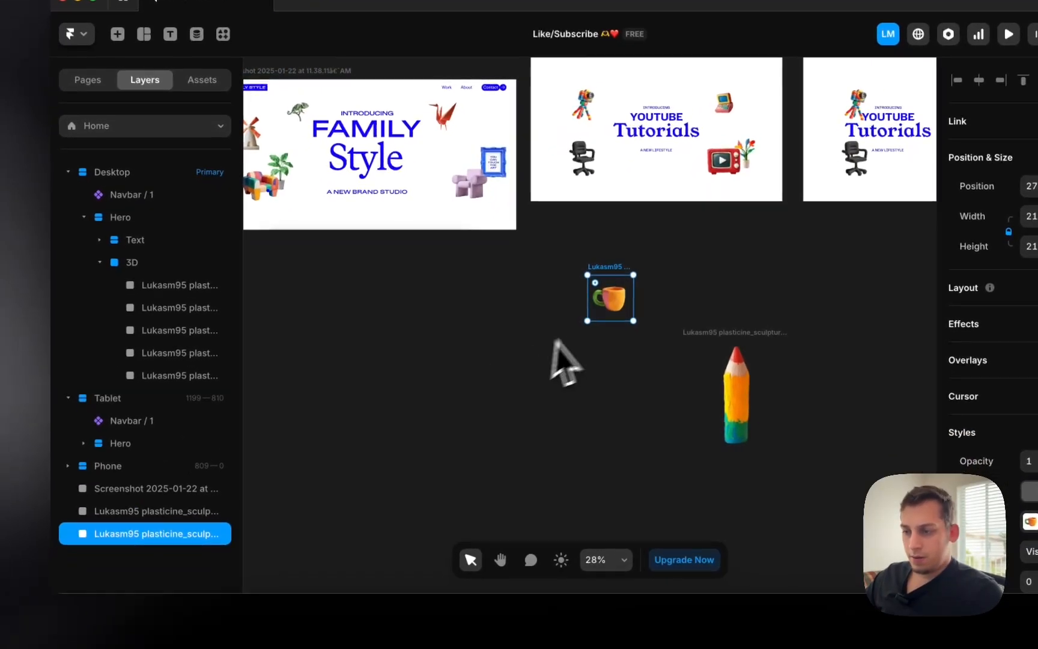
{"action": "left_click_drag", "start_coordinate": [612, 312], "coordinate": [572, 211]}
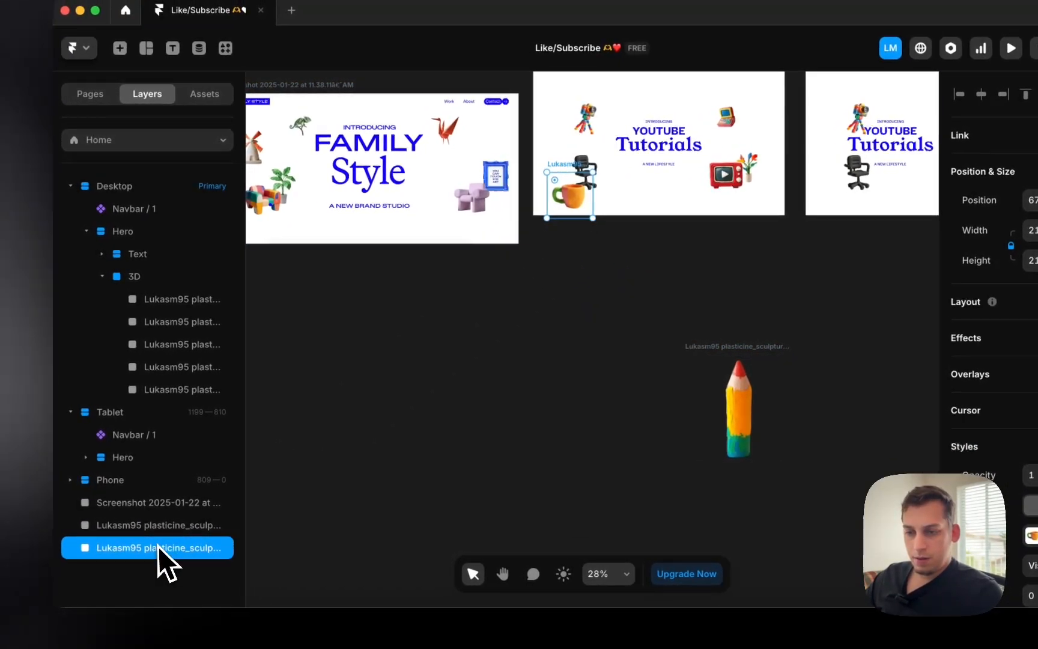
{"action": "left_click_drag", "start_coordinate": [163, 548], "coordinate": [179, 408]}
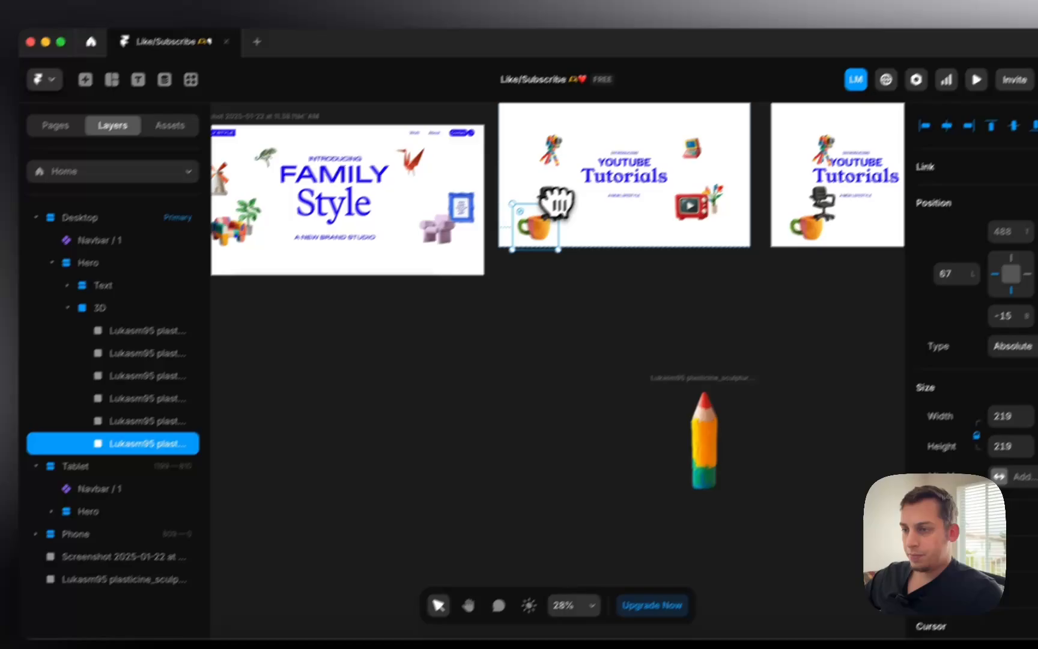
{"action": "left_click_drag", "start_coordinate": [558, 205], "coordinate": [533, 240]}
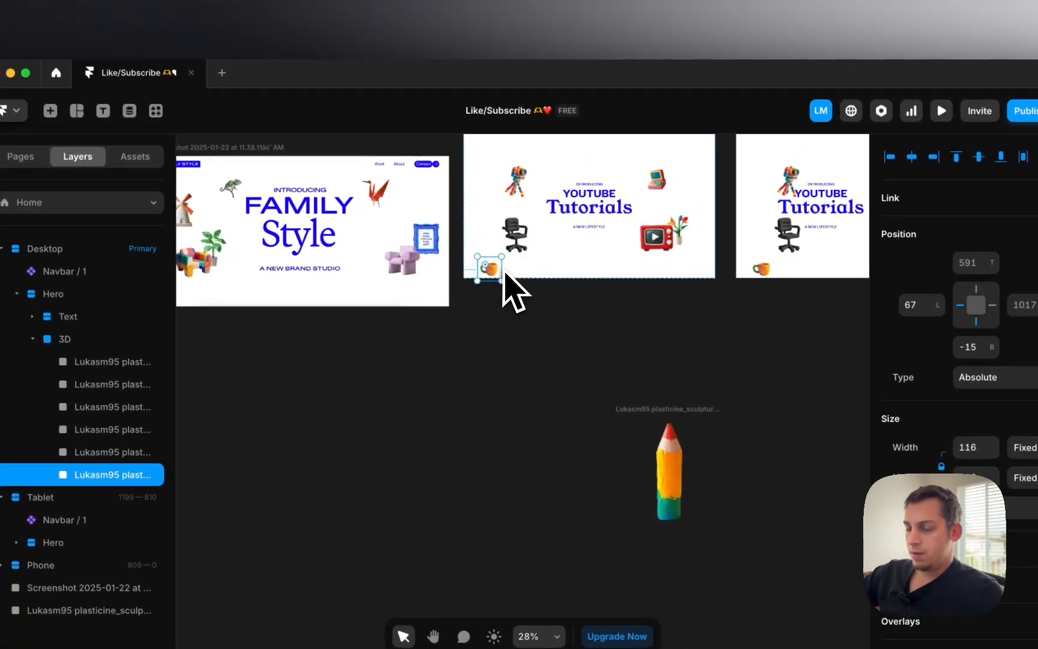
Nudge the mug image past the office chair to the space below the title, at left 417 and bottom 65
{"action": "key", "text": "shift+Up"}
{"action": "key", "text": "shift+Up"}
{"action": "key", "text": "shift+Up"}
{"action": "key", "text": "shift+Right"}
{"action": "key", "text": "shift+Right"}
{"action": "key", "text": "shift+Right"}
{"action": "key", "text": "shift+Right"}
{"action": "key", "text": "shift+Right"}
{"action": "key", "text": "shift+Right"}
{"action": "key", "text": "shift+Right"}
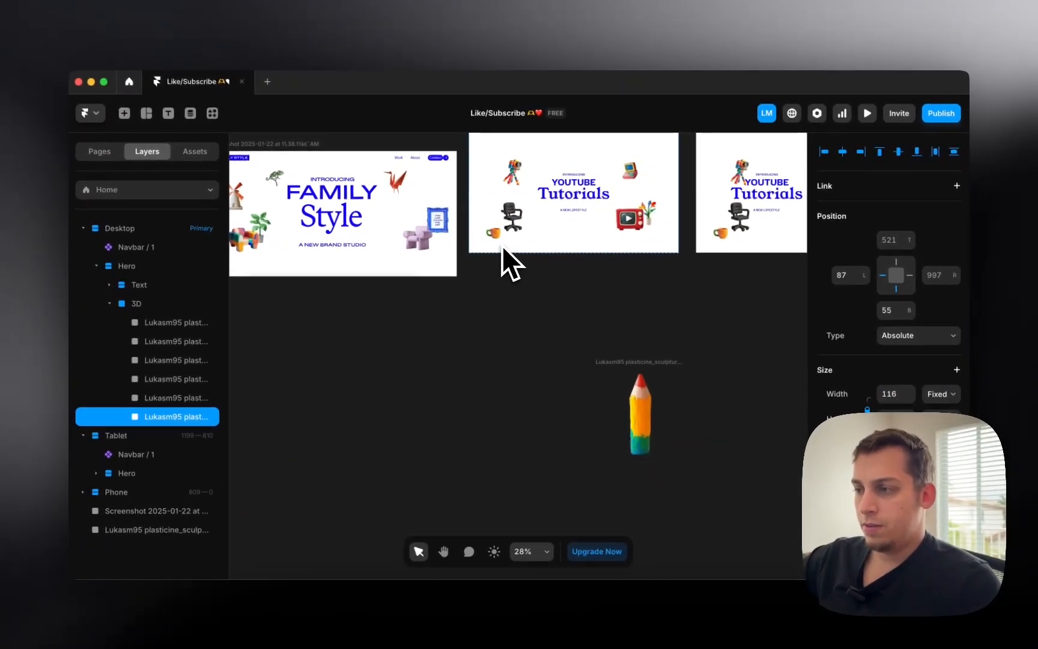
{"action": "key", "text": "shift+Right"}
{"action": "key", "text": "shift+Right"}
{"action": "key", "text": "shift+Right"}
{"action": "key", "text": "shift+Right"}
{"action": "key", "text": "shift+Right"}
{"action": "key", "text": "shift+Right"}
{"action": "key", "text": "shift+Right"}
{"action": "key", "text": "shift+Right"}
{"action": "key", "text": "shift+Right"}
{"action": "key", "text": "shift+Right"}
{"action": "key", "text": "shift+Right"}
{"action": "key", "text": "shift+Right"}
{"action": "key", "text": "shift+Right"}
{"action": "key", "text": "shift+Right"}
{"action": "key", "text": "shift+Right"}
{"action": "key", "text": "shift+Right"}
{"action": "key", "text": "shift+Right"}
{"action": "key", "text": "shift+Right"}
{"action": "key", "text": "shift+Right"}
{"action": "key", "text": "shift+Right"}
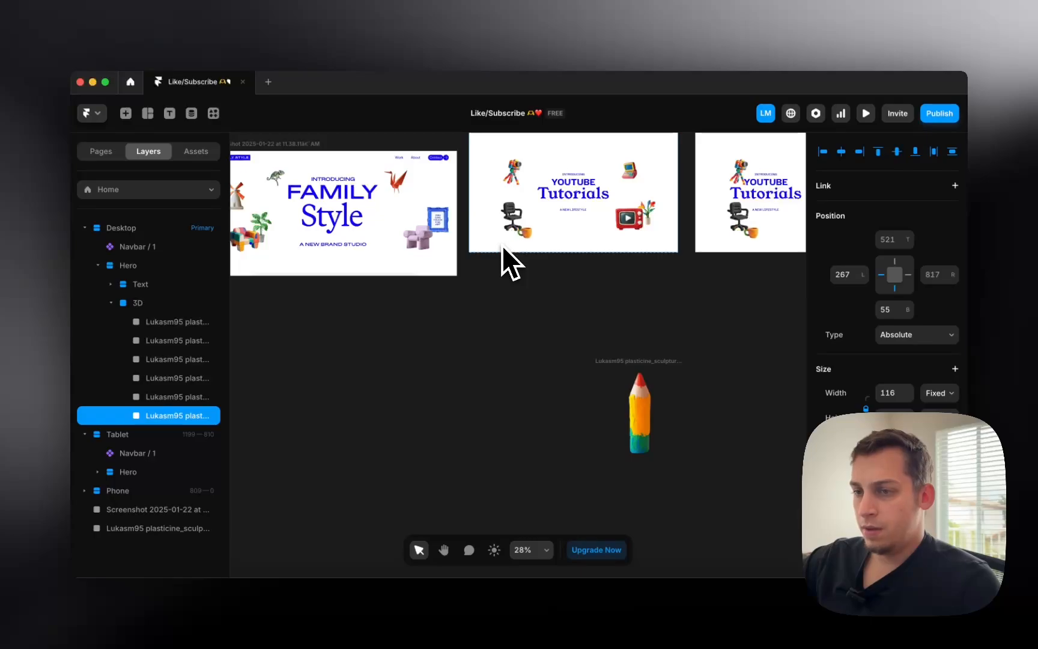
{"action": "key", "text": "shift+Up"}
{"action": "key", "text": "shift+Right"}
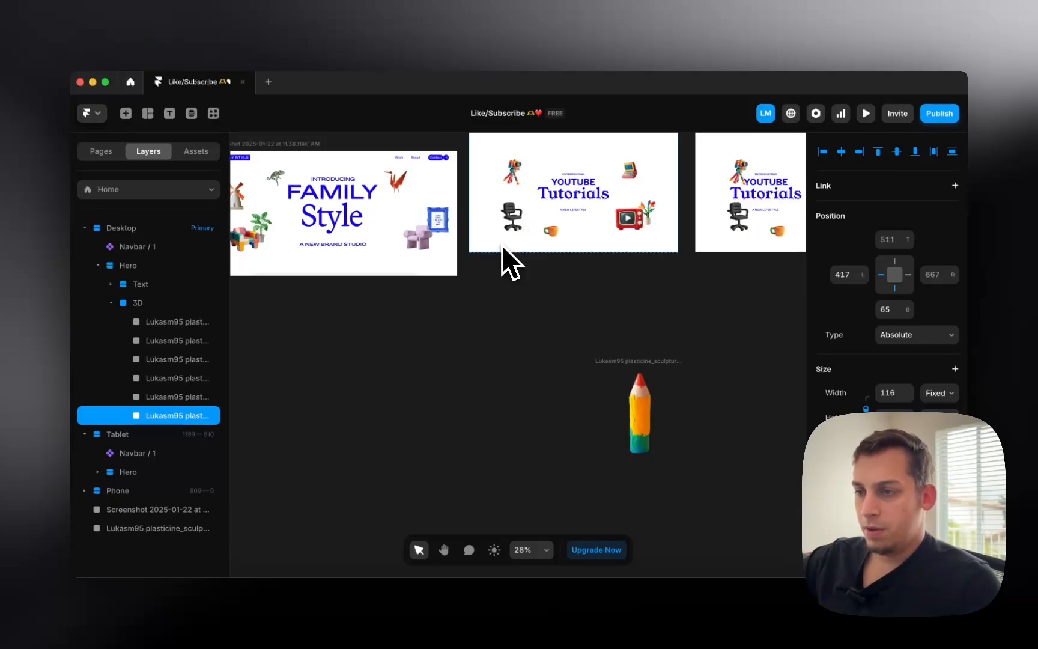
Nudge the mug image up past the title to sit above its left part, at top 111 and left 397
{"action": "key", "text": "shift+Up"}
{"action": "key", "text": "shift+Up"}
{"action": "key", "text": "shift+Up"}
{"action": "key", "text": "shift+Up"}
{"action": "key", "text": "shift+Up"}
{"action": "key", "text": "shift+Up"}
{"action": "key", "text": "shift+Up"}
{"action": "key", "text": "shift+Up"}
{"action": "key", "text": "shift+Up"}
{"action": "key", "text": "shift+Up"}
{"action": "key", "text": "shift+Up"}
{"action": "key", "text": "shift+Up"}
{"action": "key", "text": "shift+Up"}
{"action": "key", "text": "shift+Up"}
{"action": "key", "text": "shift+Up"}
{"action": "key", "text": "shift+Up"}
{"action": "key", "text": "shift+Up"}
{"action": "key", "text": "shift+Up"}
{"action": "key", "text": "shift+Up"}
{"action": "key", "text": "shift+Up"}
{"action": "key", "text": "shift+Up"}
{"action": "key", "text": "shift+Up"}
{"action": "key", "text": "shift+Up"}
{"action": "key", "text": "shift+Up"}
{"action": "key", "text": "shift+Up"}
{"action": "key", "text": "shift+Up"}
{"action": "key", "text": "shift+Up"}
{"action": "key", "text": "shift+Up"}
{"action": "key", "text": "shift+Up"}
{"action": "key", "text": "shift+Up"}
{"action": "key", "text": "shift+Up"}
{"action": "key", "text": "shift+Up"}
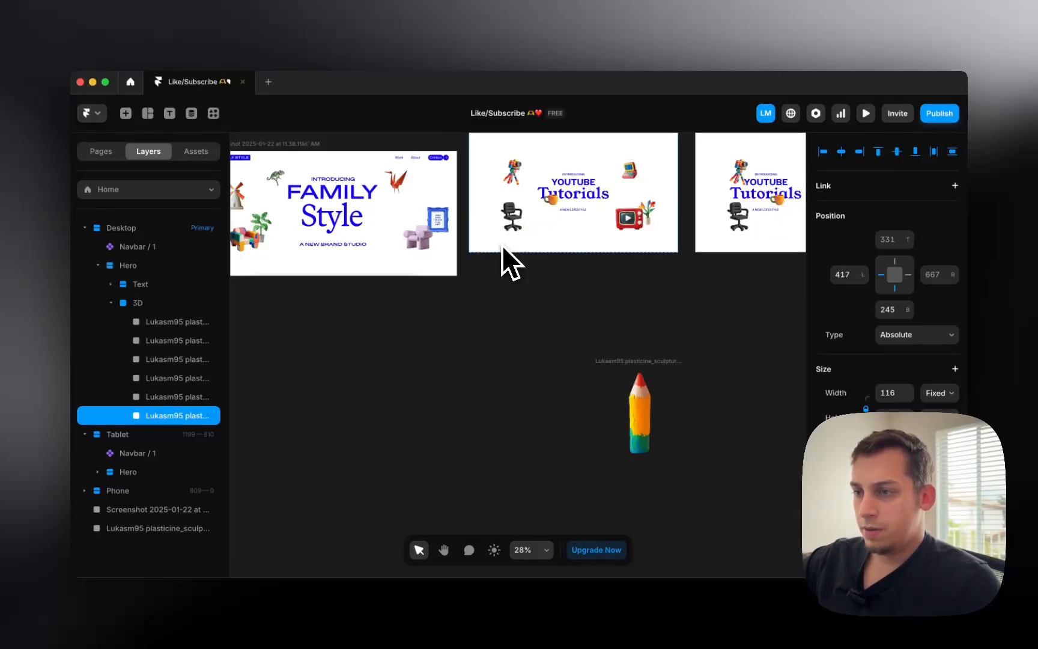
{"action": "key", "text": "shift+Left"}
{"action": "key", "text": "shift+Left"}
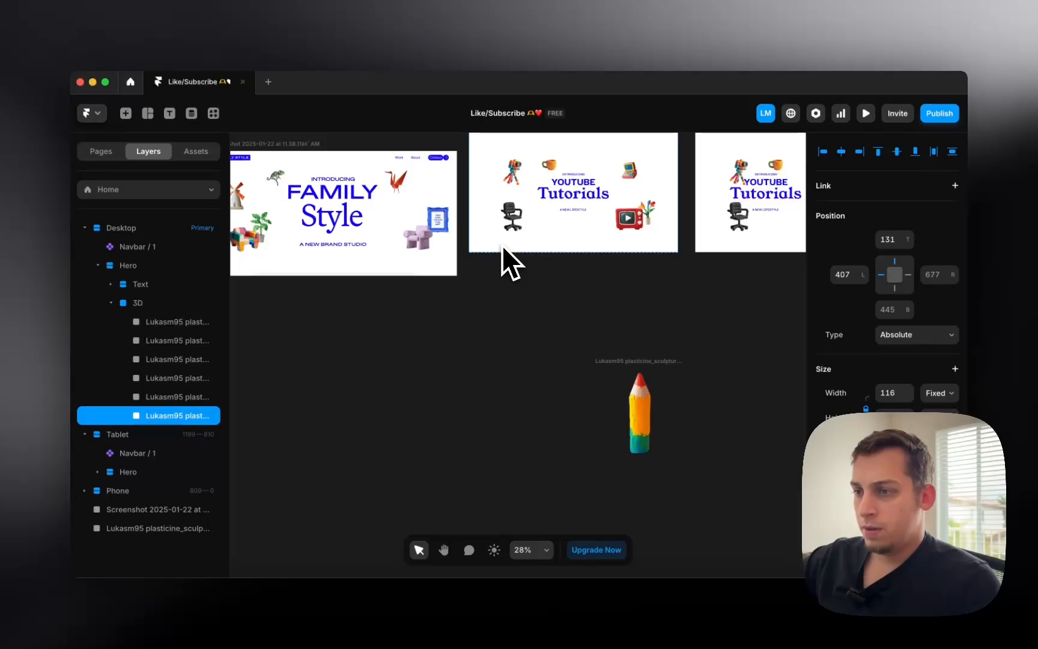
{"action": "key", "text": "shift+Up"}
{"action": "key", "text": "shift+Up"}
{"action": "key", "text": "shift+Up"}
{"action": "key", "text": "shift+Up"}
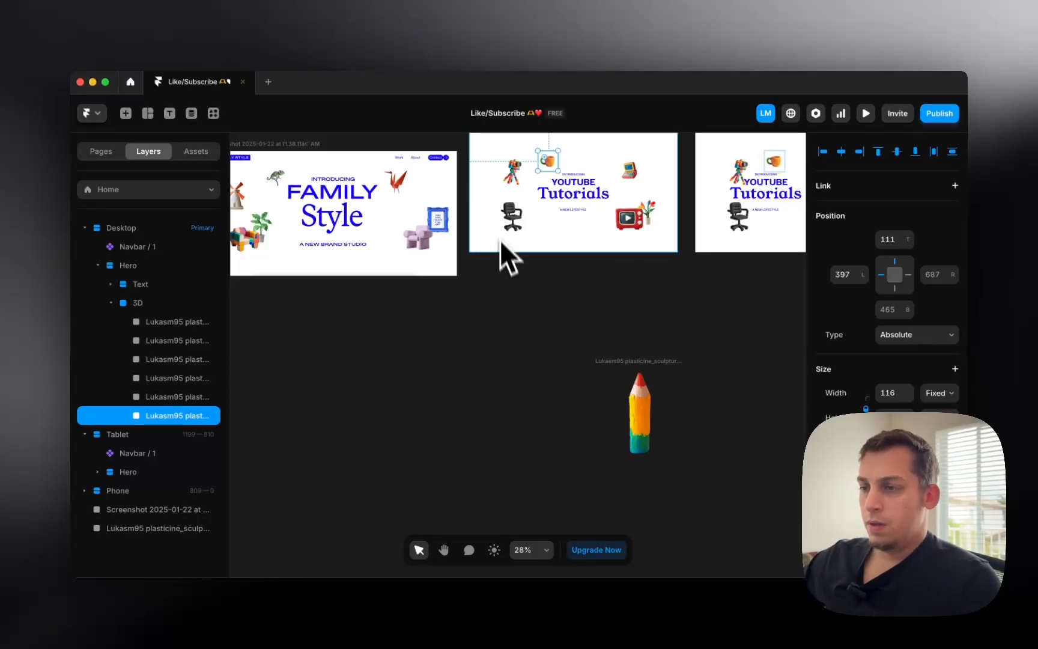
Scale the mug image above the title down to 75 by 75
{"action": "scroll", "coordinate": [540, 184], "scroll_direction": "up", "scroll_amount": 5}
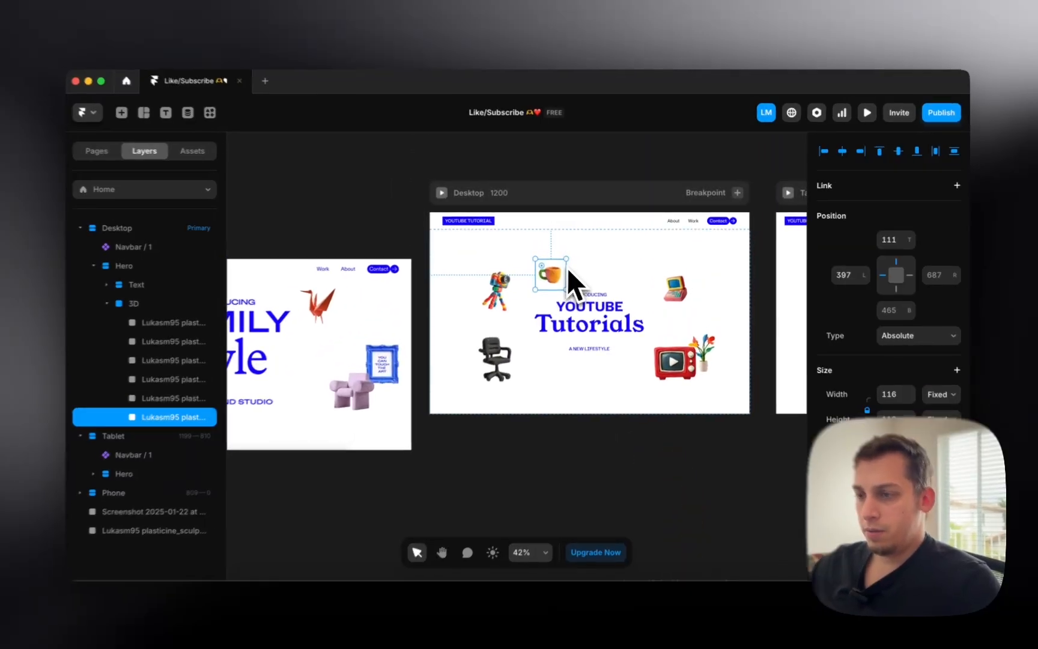
{"action": "left_click_drag", "start_coordinate": [566, 259], "coordinate": [556, 269]}
Reposition the camera image above the office chair at top 165 and left 135
{"action": "scroll", "coordinate": [529, 278], "scroll_direction": "left", "scroll_amount": 8}
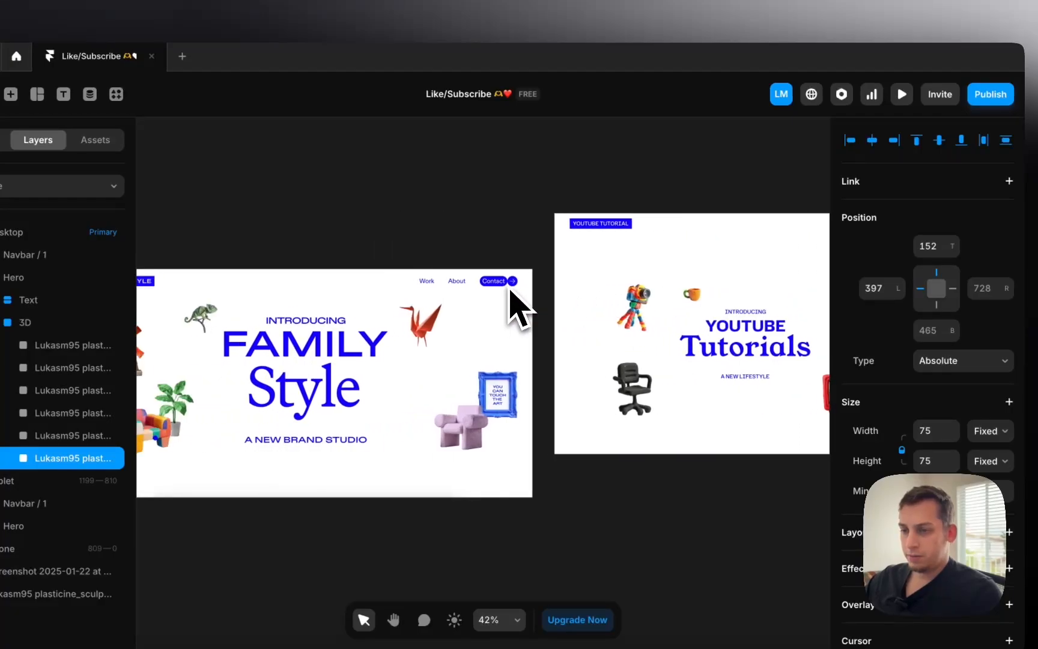
{"action": "left_click", "coordinate": [667, 289]}
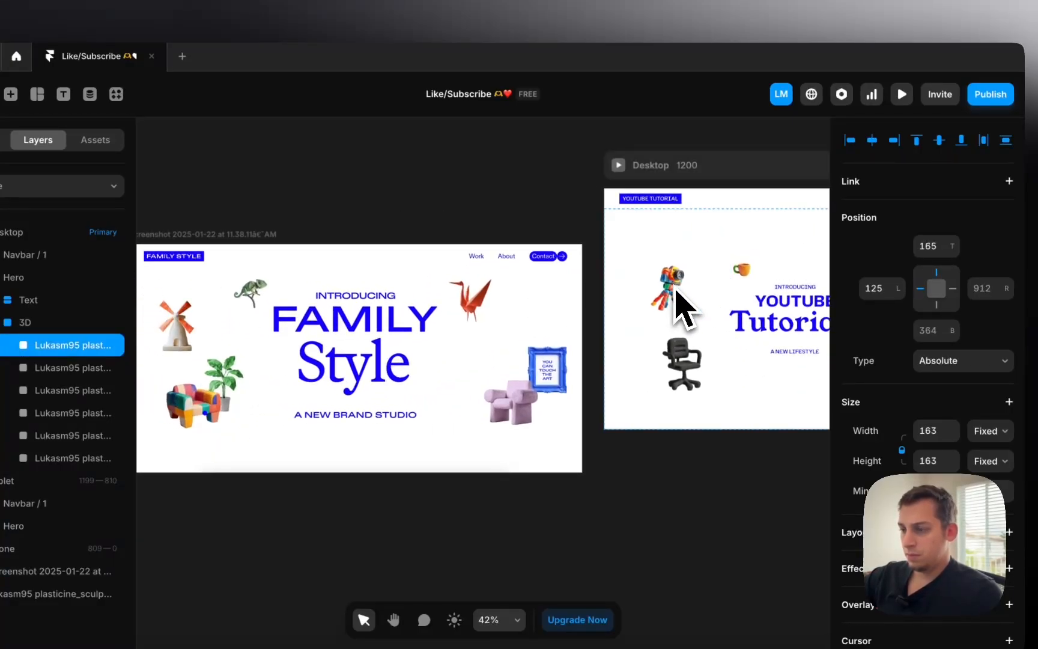
{"action": "key", "text": "shift+Right"}
{"action": "scroll", "coordinate": [685, 288], "scroll_direction": "right", "scroll_amount": 5}
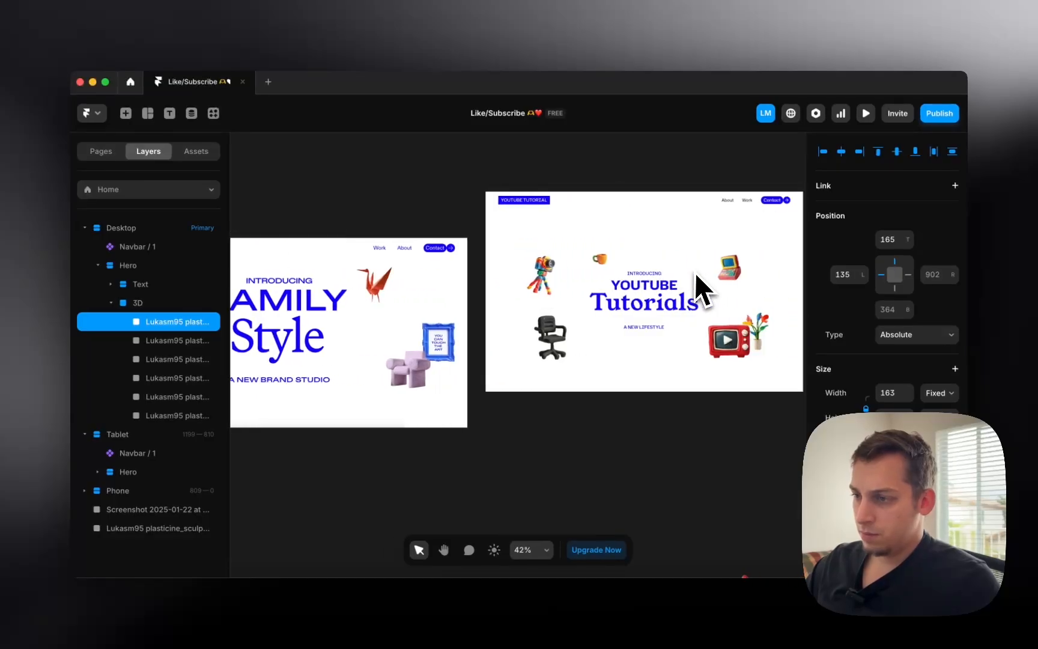
{"action": "left_click", "coordinate": [601, 260]}
{"action": "left_click_drag", "start_coordinate": [610, 258], "coordinate": [694, 272]}
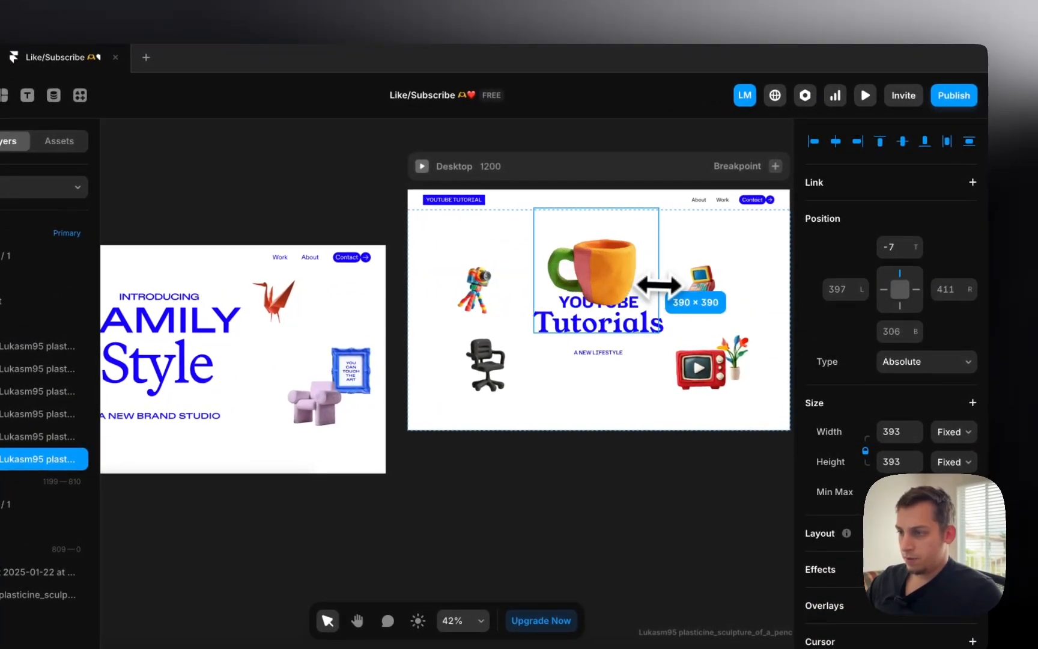
{"action": "key", "text": "super+z"}
Move the mug image beside the computer at the title's upper right, and place the computer image at top 152, left 873
{"action": "left_click_drag", "start_coordinate": [547, 274], "coordinate": [730, 274]}
{"action": "scroll", "coordinate": [744, 290], "scroll_direction": "right", "scroll_amount": 3}
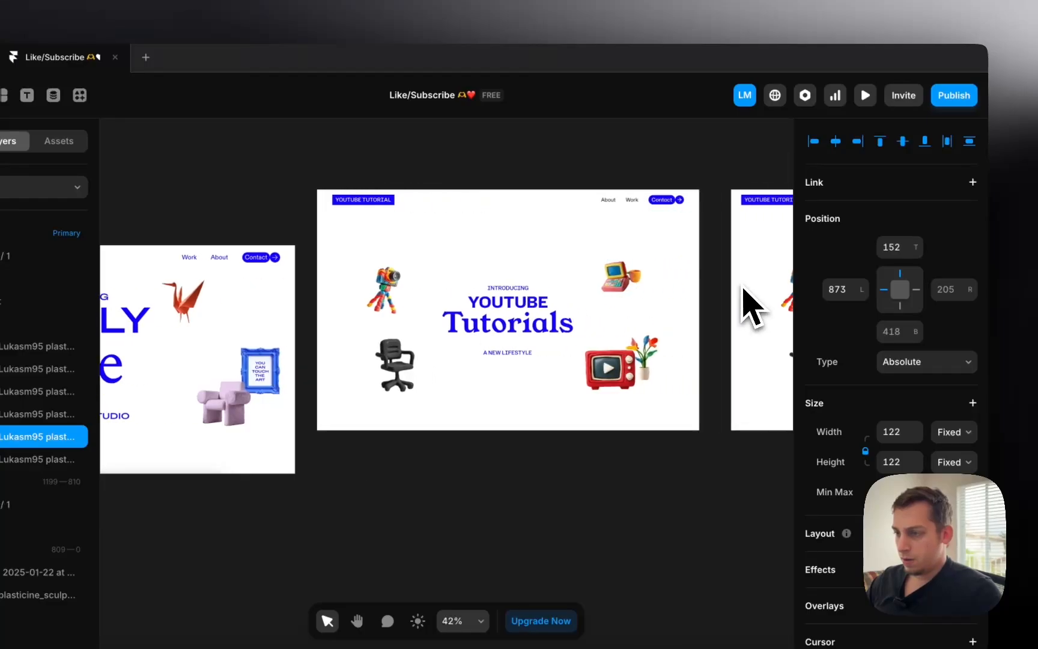
{"action": "left_click", "coordinate": [723, 289]}
{"action": "scroll", "coordinate": [691, 295], "scroll_direction": "down", "scroll_amount": 2}
{"action": "scroll", "coordinate": [652, 295], "scroll_direction": "up", "scroll_amount": 10}
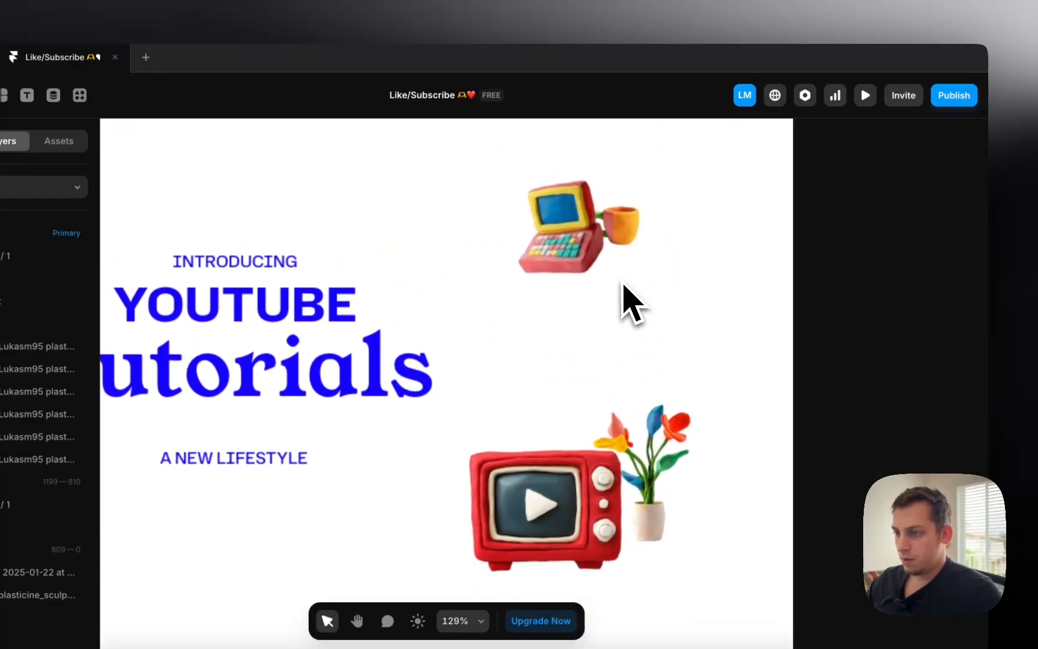
Move the mug image away from the computer to left 976 in the desktop hero
{"action": "scroll", "coordinate": [628, 296], "scroll_direction": "up", "scroll_amount": 2}
{"action": "scroll", "coordinate": [628, 296], "scroll_direction": "left", "scroll_amount": 2}
{"action": "left_click", "coordinate": [682, 287]}
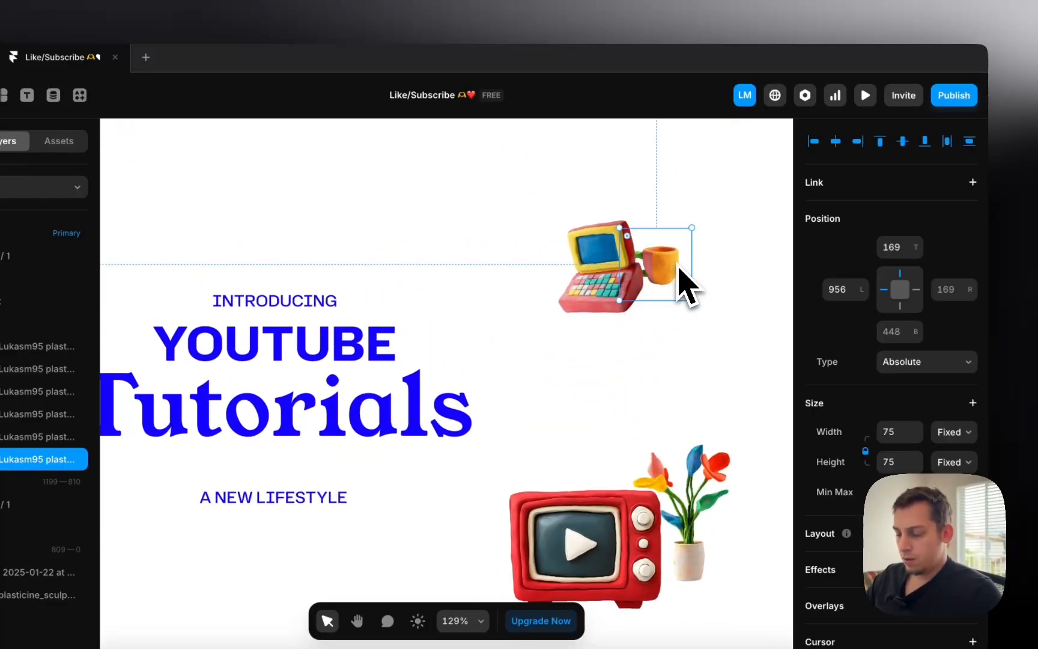
{"action": "key", "text": "shift+Right"}
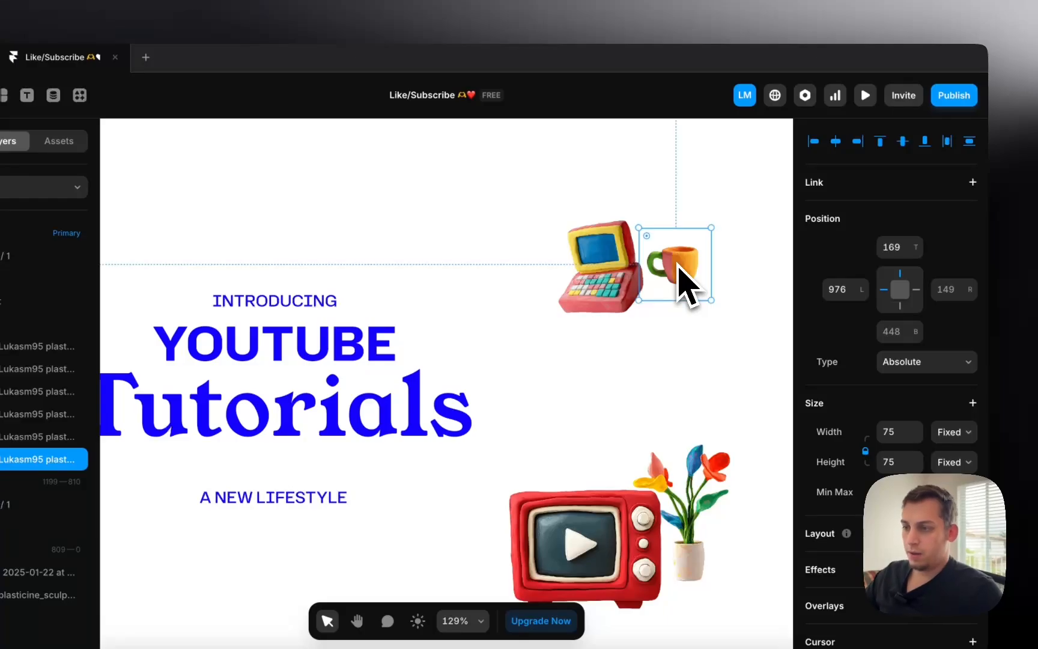
Bring the loose pencil image into the page and nest it as the last layer of the 3D frame
{"action": "scroll", "coordinate": [679, 265], "scroll_direction": "down", "scroll_amount": 5}
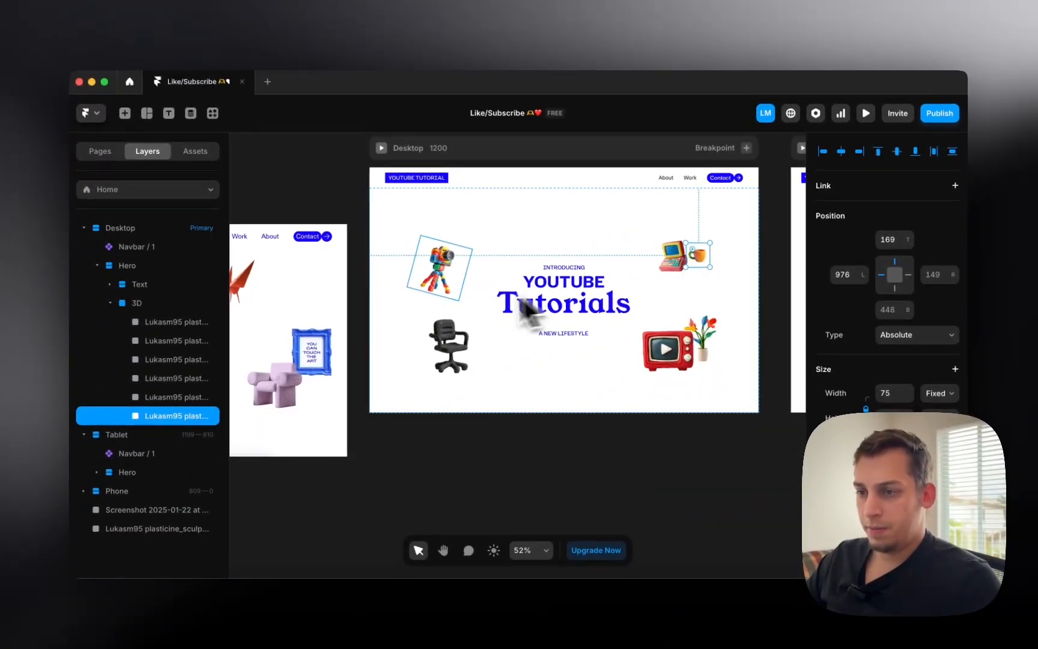
{"action": "scroll", "coordinate": [480, 310], "scroll_direction": "down", "scroll_amount": 10}
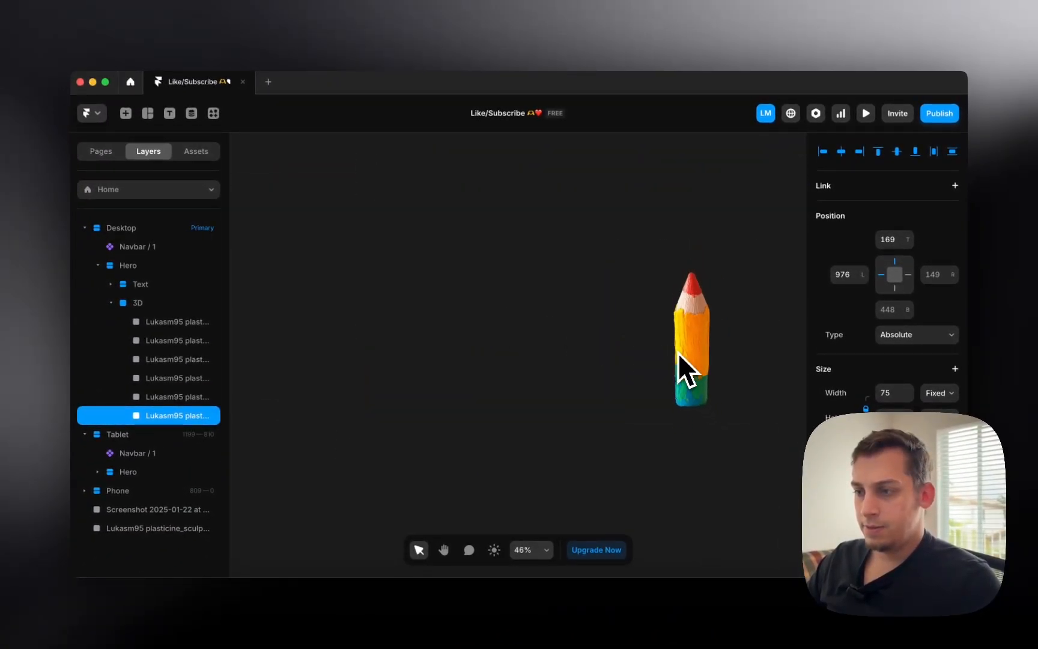
{"action": "scroll", "coordinate": [676, 353], "scroll_direction": "down", "scroll_amount": 5}
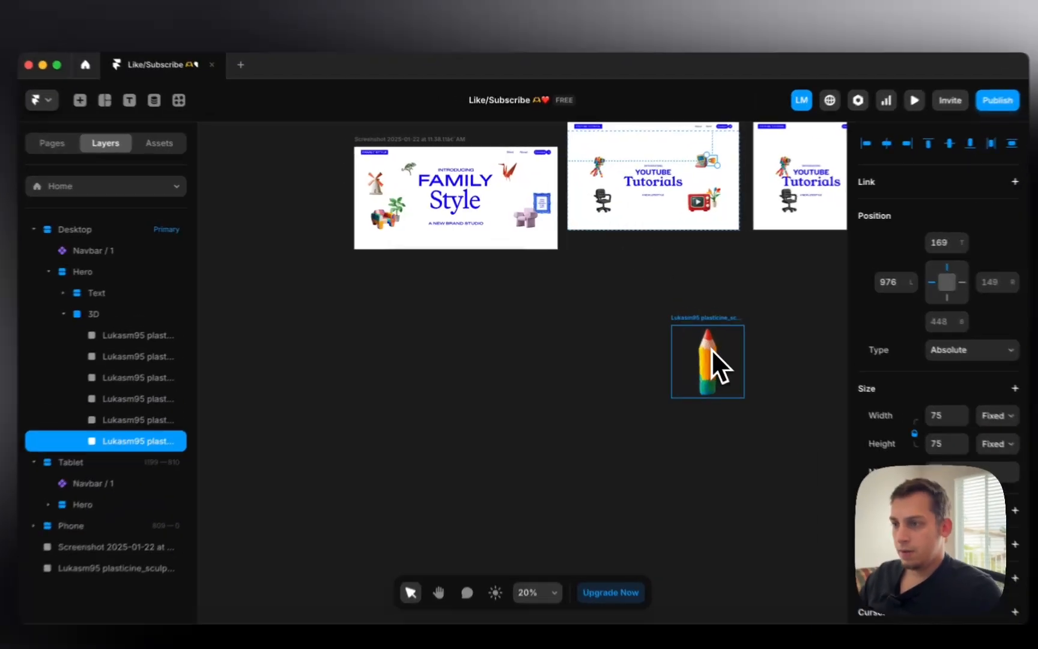
{"action": "mouse_move", "coordinate": [712, 349]}
{"action": "left_mouse_down"}
{"action": "mouse_move", "coordinate": [616, 187]}
{"action": "mouse_move", "coordinate": [603, 204]}
{"action": "mouse_move", "coordinate": [580, 175]}
{"action": "mouse_move", "coordinate": [594, 198]}
{"action": "mouse_move", "coordinate": [584, 199]}
{"action": "left_mouse_up"}
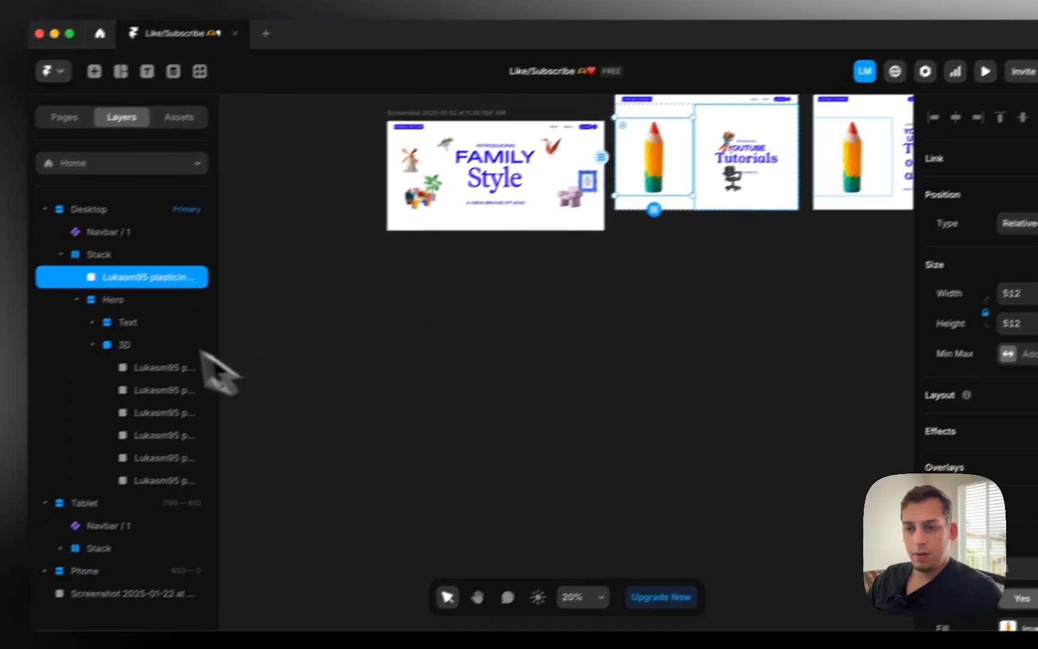
{"action": "mouse_move", "coordinate": [101, 298]}
{"action": "left_mouse_down"}
{"action": "mouse_move", "coordinate": [97, 403]}
{"action": "mouse_move", "coordinate": [122, 507]}
{"action": "left_mouse_up"}
{"action": "left_click_drag", "start_coordinate": [205, 463], "coordinate": [204, 468]}
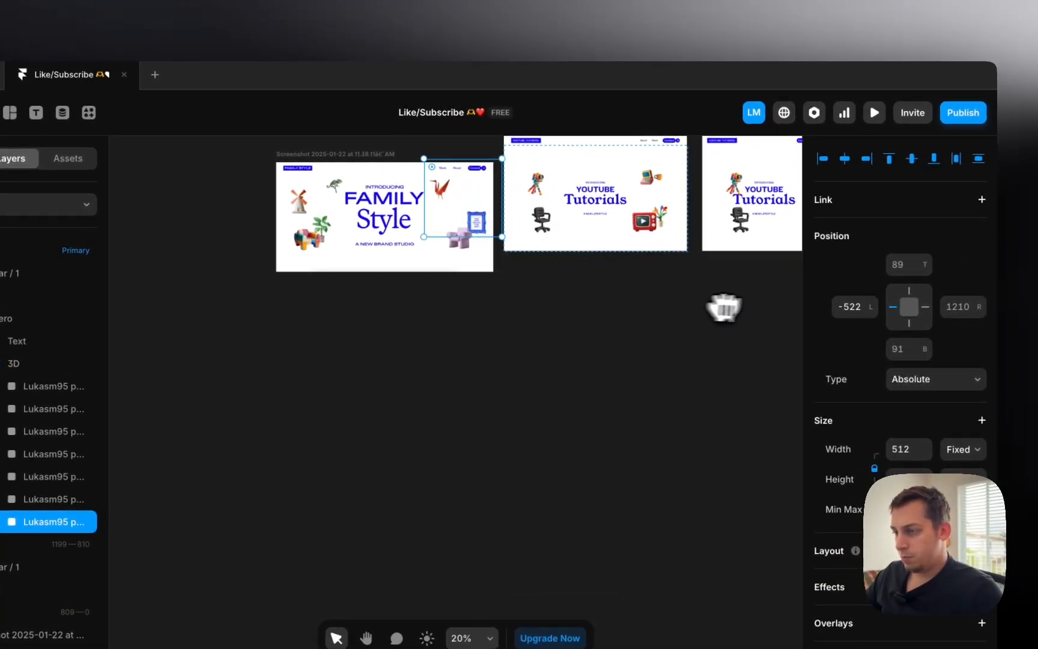
Set the pencil image's left position to 0 and scale it down to 117 by 117
{"action": "type", "text": "0"}
{"action": "key", "text": "Return"}
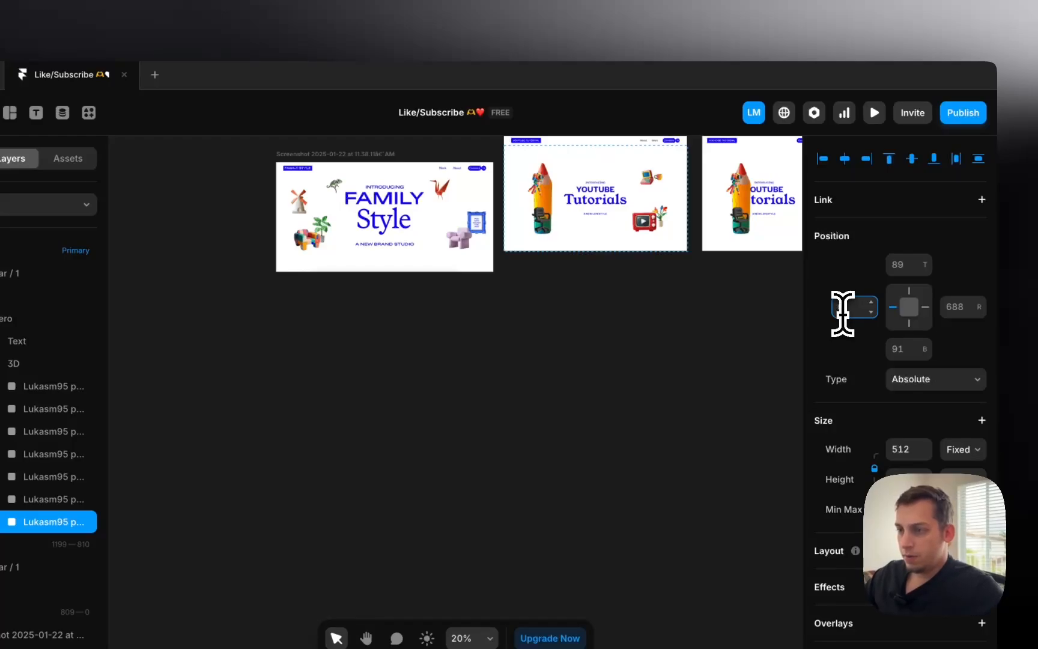
{"action": "left_click_drag", "start_coordinate": [583, 157], "coordinate": [523, 210]}
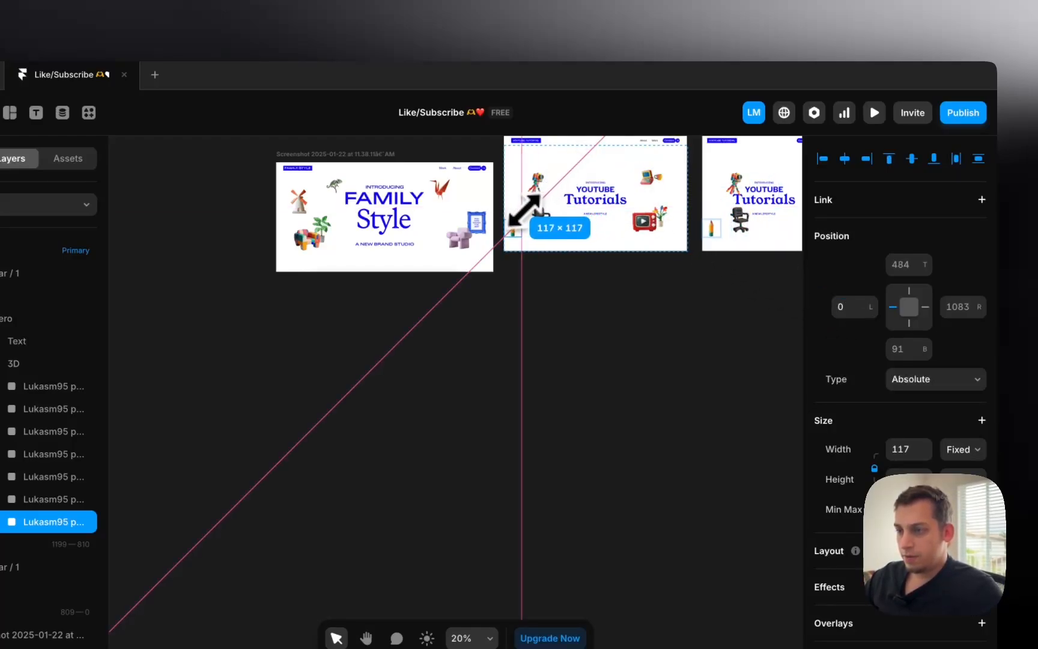
{"action": "scroll", "coordinate": [524, 210], "scroll_direction": "up", "scroll_amount": 6}
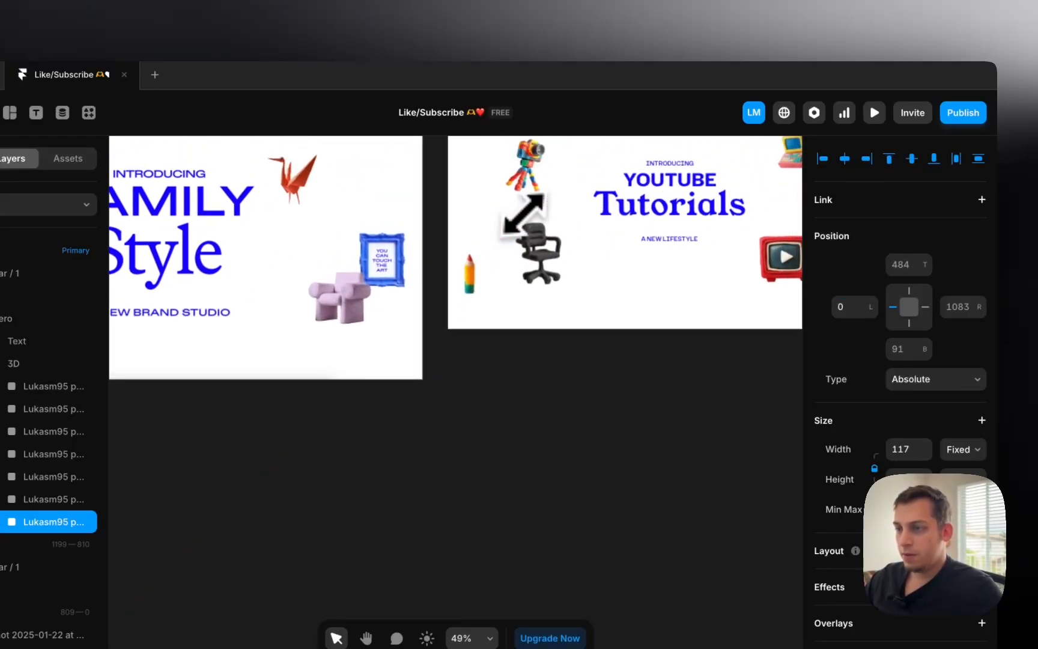
Tilt the pencil image and place it beside the camera at top 204, left 90
{"action": "left_click_drag", "start_coordinate": [491, 248], "coordinate": [474, 238]}
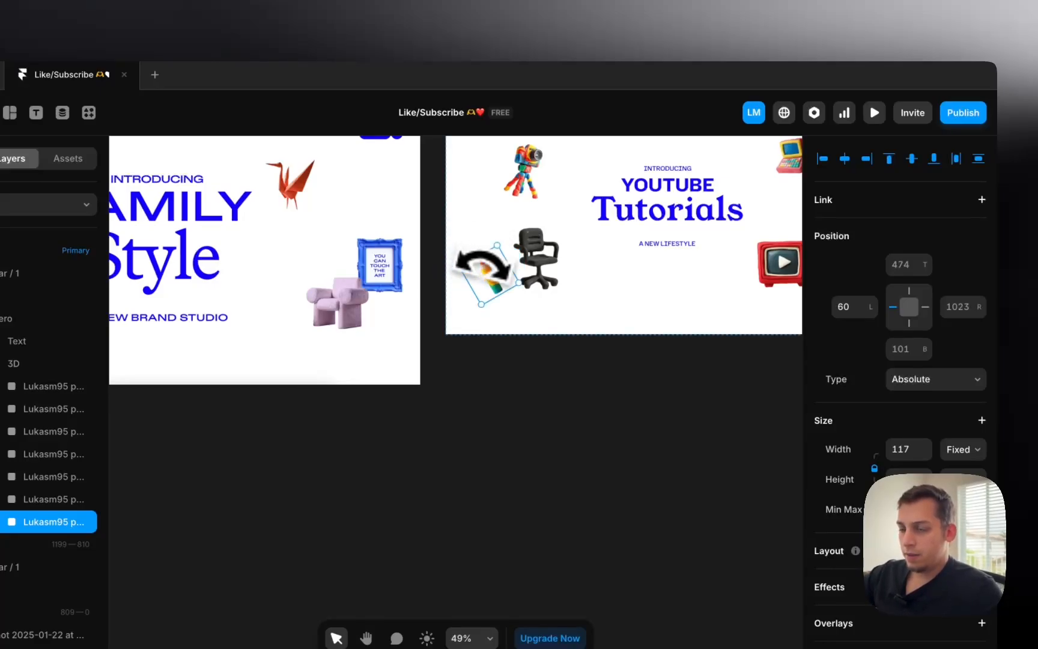
{"action": "key", "text": "shift+Up"}
{"action": "key", "text": "shift+Up"}
{"action": "key", "text": "shift+Up"}
{"action": "key", "text": "shift+Up"}
{"action": "key", "text": "shift+Up"}
{"action": "key", "text": "shift+Up"}
{"action": "key", "text": "shift+Up"}
{"action": "key", "text": "shift+Up"}
{"action": "key", "text": "shift+Up"}
{"action": "key", "text": "shift+Right"}
{"action": "key", "text": "shift+Right"}
{"action": "key", "text": "shift+Right"}
{"action": "key", "text": "shift+Right"}
{"action": "key", "text": "shift+Right"}
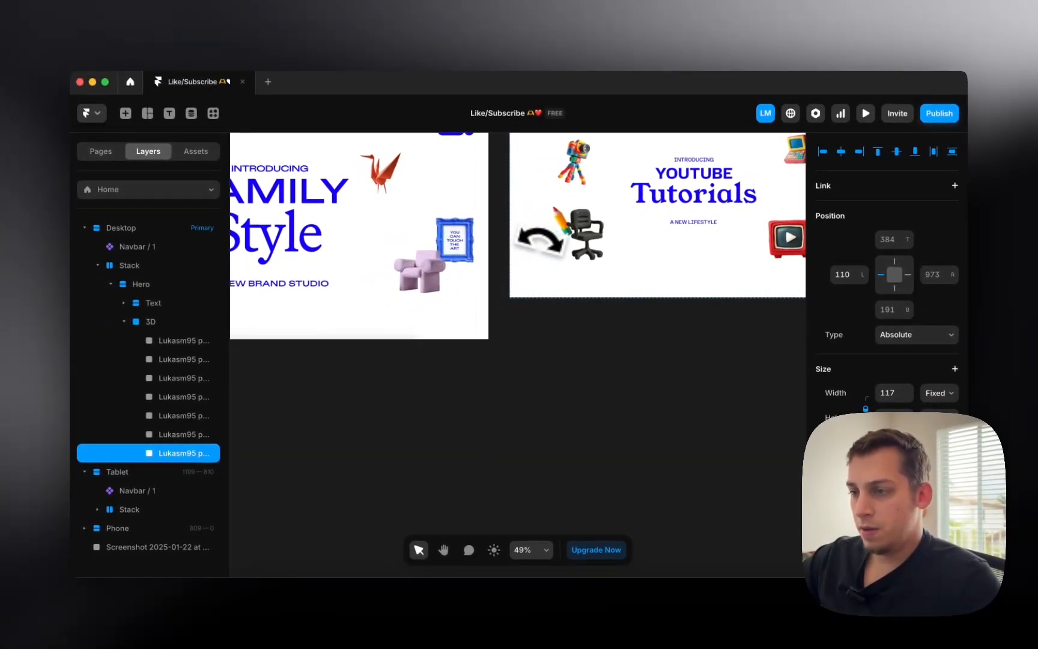
{"action": "key", "text": "shift+Right"}
{"action": "key", "text": "shift+Right"}
{"action": "key", "text": "shift+Right"}
{"action": "key", "text": "shift+Right"}
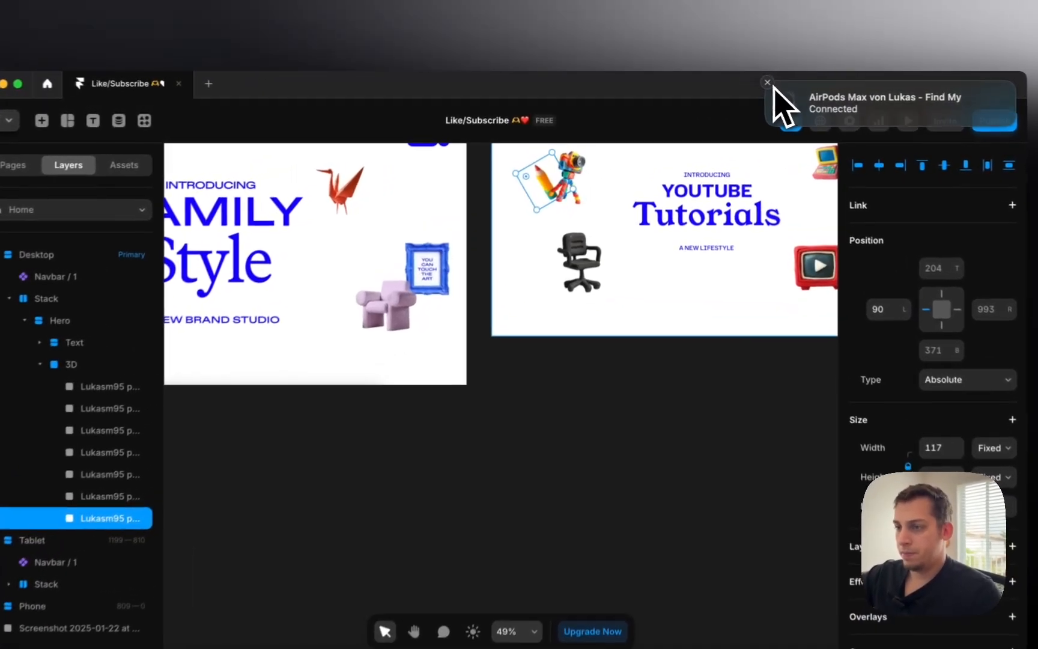
{"action": "left_click", "coordinate": [744, 84]}
{"action": "scroll", "coordinate": [659, 167], "scroll_direction": "up", "scroll_amount": 4}
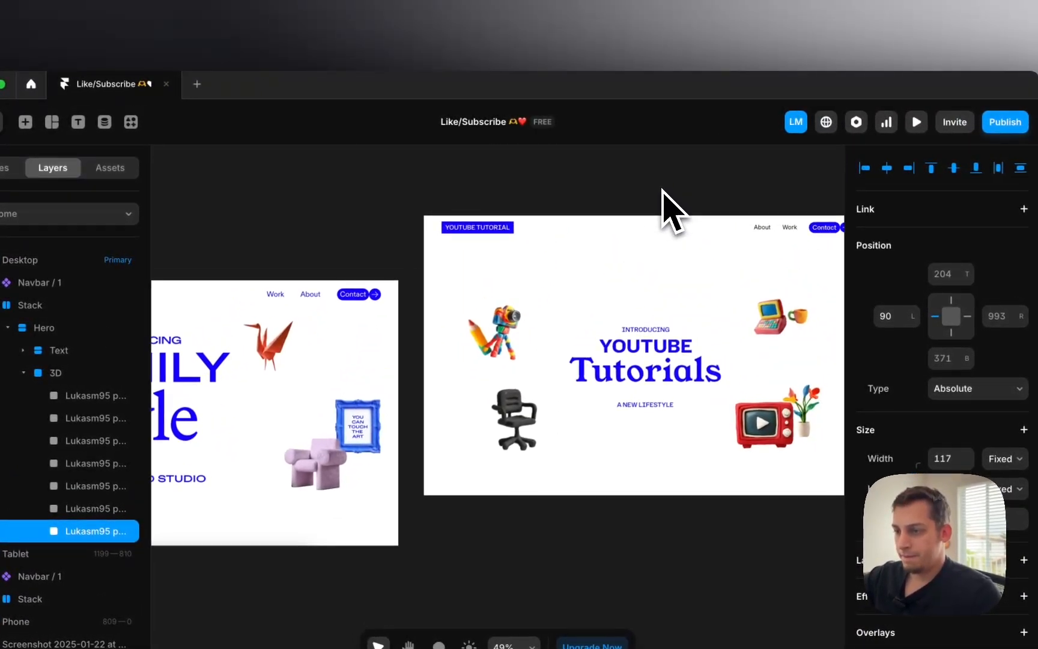
Delete the pencil image beside the camera
{"action": "mouse_move", "coordinate": [492, 264]}
{"action": "left_mouse_down"}
{"action": "mouse_move", "coordinate": [493, 297]}
{"action": "mouse_move", "coordinate": [518, 301]}
{"action": "left_mouse_up"}
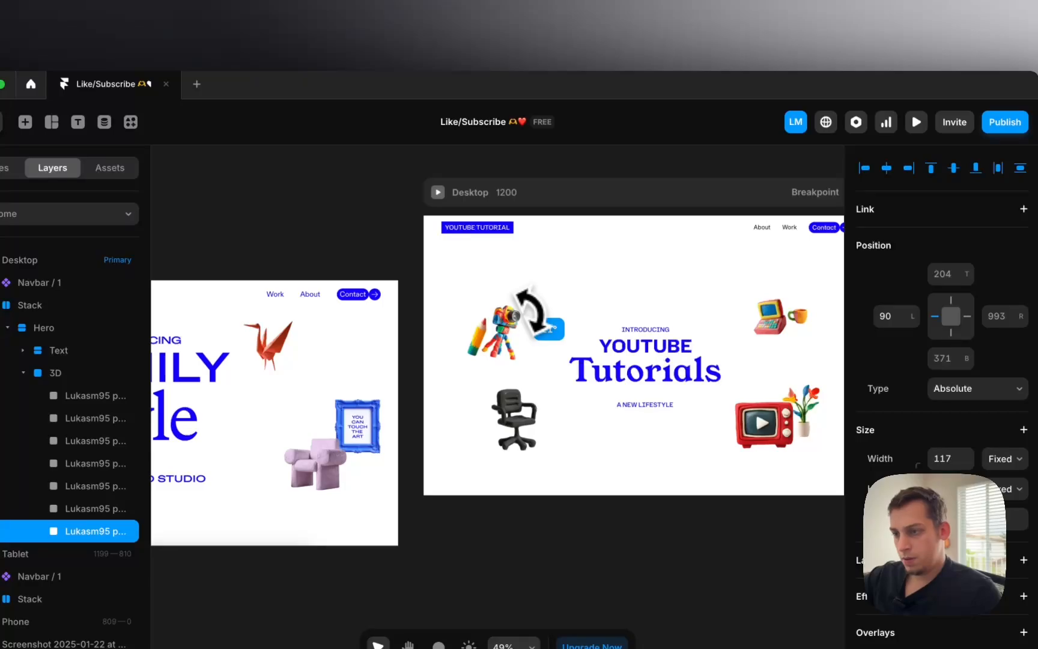
{"action": "mouse_move", "coordinate": [532, 313]}
{"action": "left_mouse_down"}
{"action": "mouse_move", "coordinate": [473, 297]}
{"action": "mouse_move", "coordinate": [483, 297]}
{"action": "left_mouse_up"}
{"action": "key", "text": "Delete"}
{"action": "scroll", "coordinate": [478, 348], "scroll_direction": "right", "scroll_amount": 2}
{"action": "scroll", "coordinate": [477, 348], "scroll_direction": "down", "scroll_amount": 1}
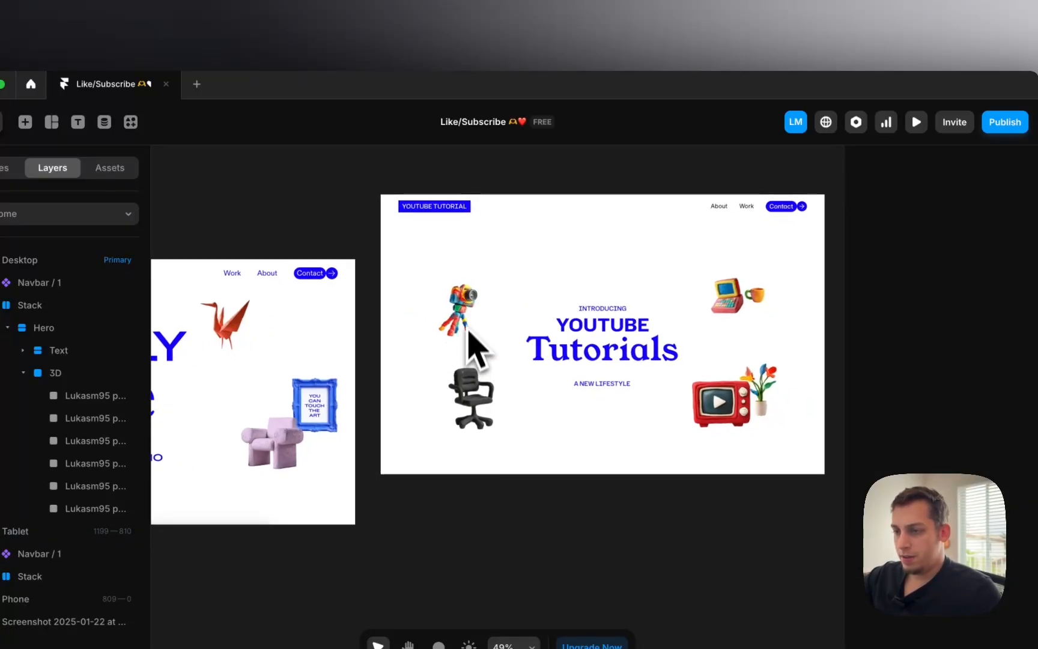
Move the camera image on the desktop hero to top 125, left 185
{"action": "left_click", "coordinate": [469, 306]}
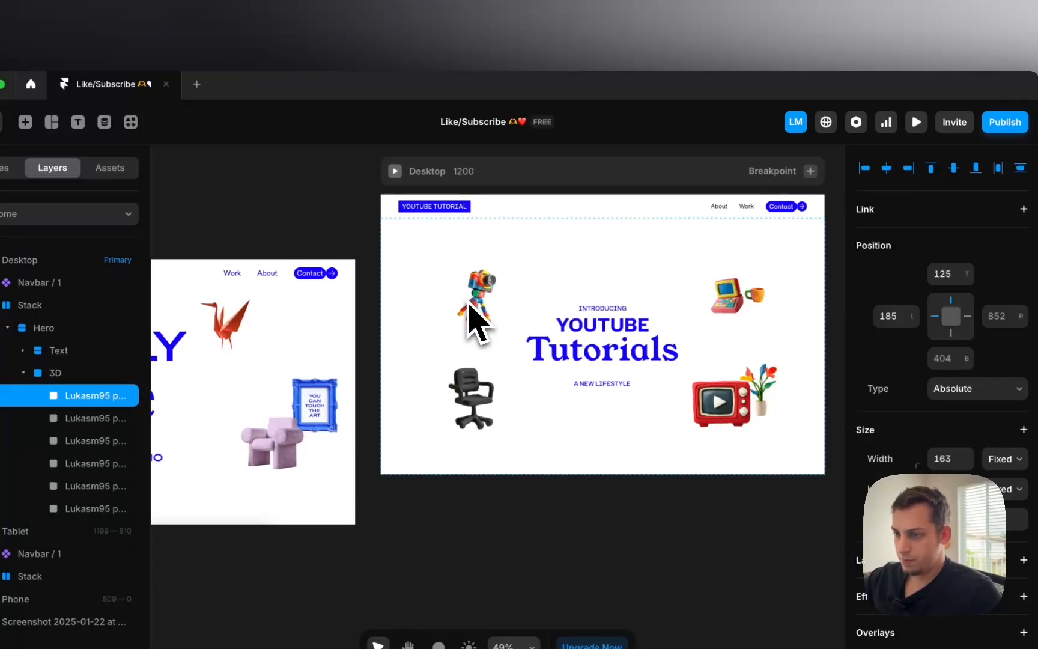
{"action": "left_click", "coordinate": [335, 208]}
{"action": "scroll", "coordinate": [331, 206], "scroll_direction": "left", "scroll_amount": 2}
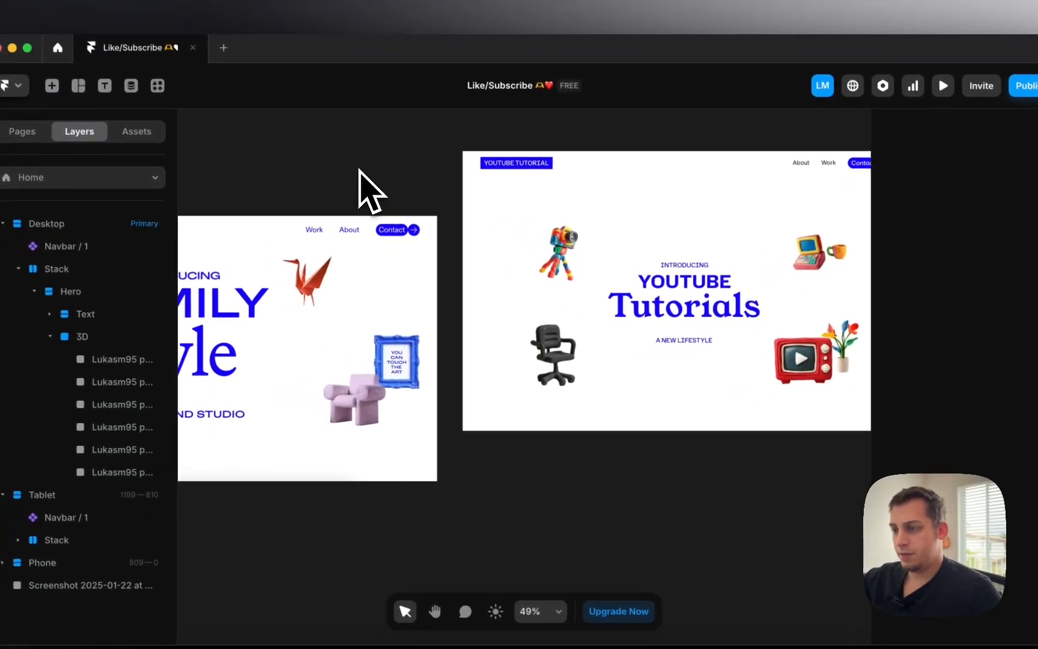
Tilt the desktop hero's office chair image slightly counter-clockwise, undoing the last small shift
{"action": "scroll", "coordinate": [332, 206], "scroll_direction": "right", "scroll_amount": 2}
{"action": "scroll", "coordinate": [370, 186], "scroll_direction": "down", "scroll_amount": 3}
{"action": "left_click", "coordinate": [455, 316]}
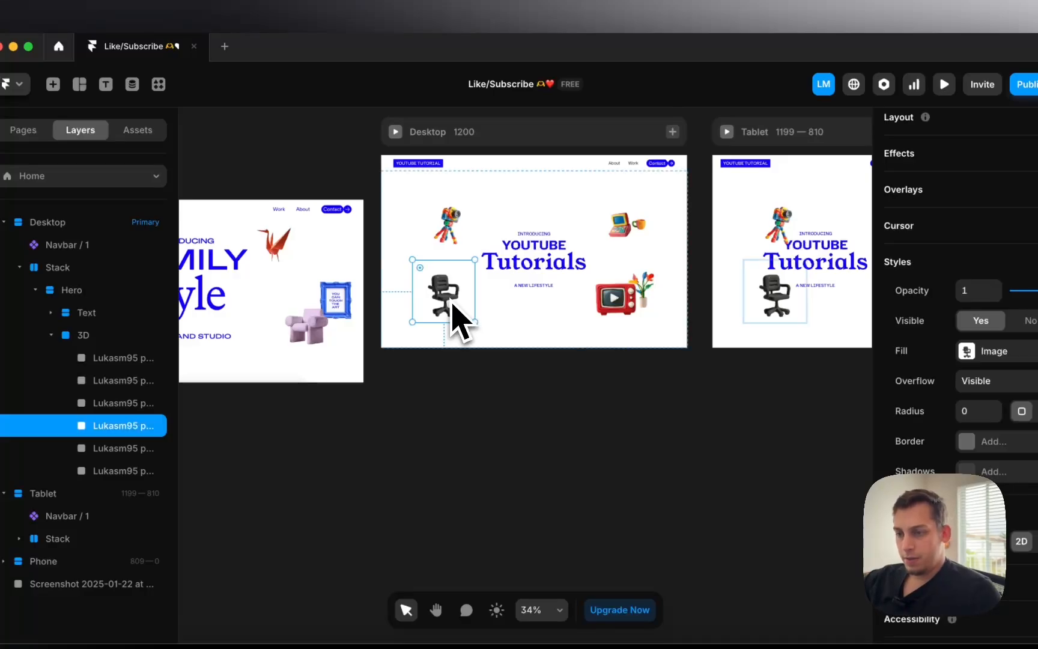
{"action": "mouse_move", "coordinate": [405, 248]}
{"action": "left_mouse_down"}
{"action": "mouse_move", "coordinate": [394, 255]}
{"action": "mouse_move", "coordinate": [404, 266]}
{"action": "left_mouse_up"}
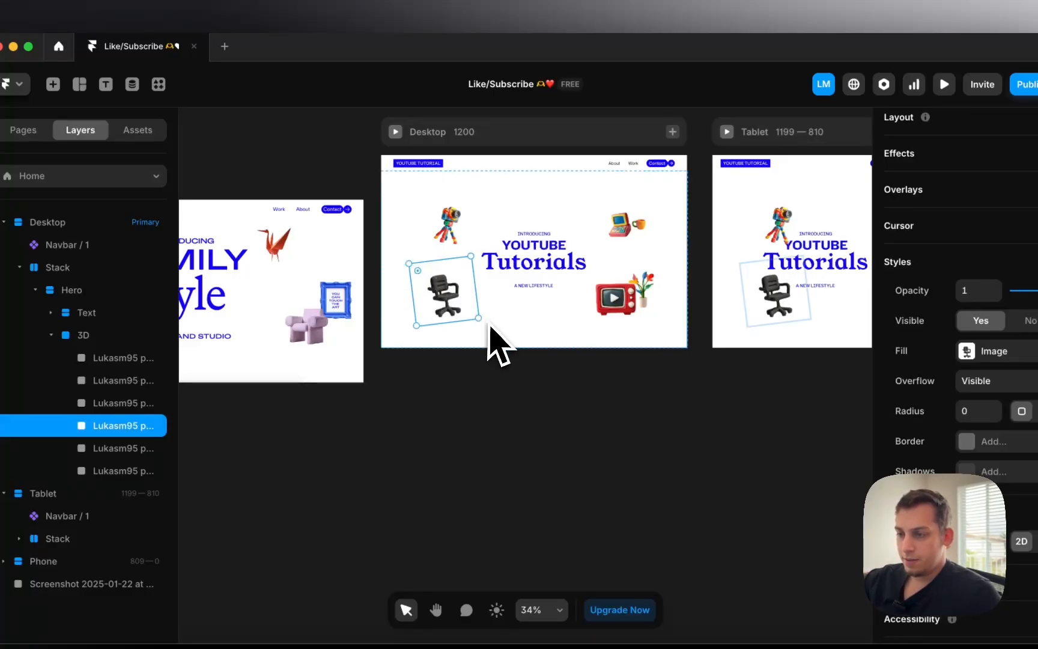
{"action": "key", "text": "super+z"}
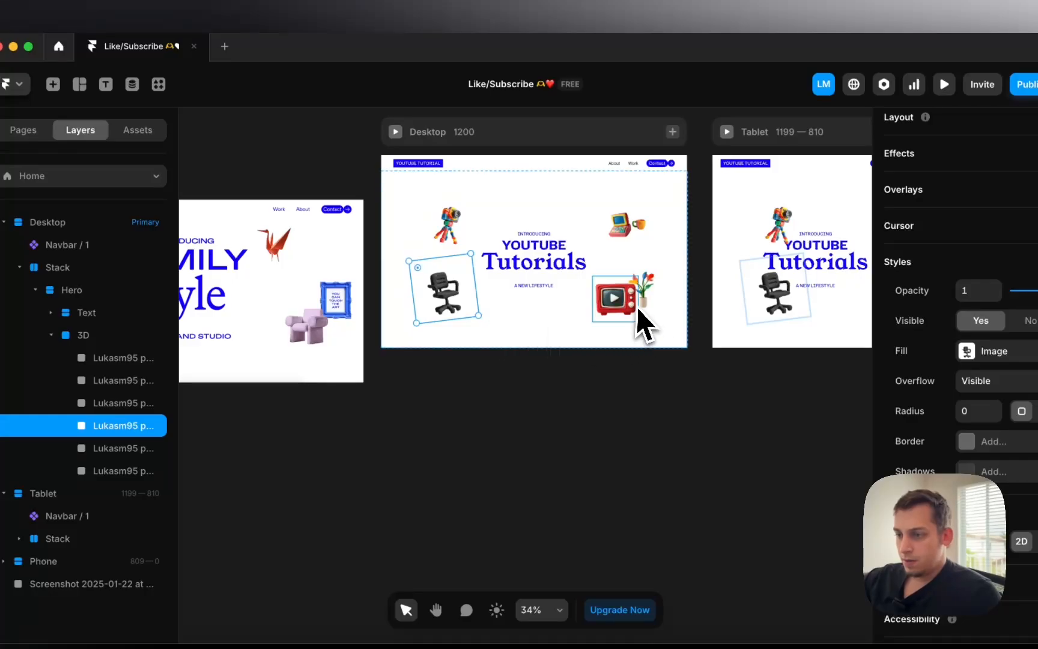
Rotate the flower vase image beside the television slightly
{"action": "left_click", "coordinate": [638, 310]}
{"action": "scroll", "coordinate": [638, 309], "scroll_direction": "up", "scroll_amount": 4}
{"action": "left_click_drag", "start_coordinate": [650, 254], "coordinate": [691, 238]}
{"action": "left_click", "coordinate": [661, 286]}
{"action": "left_click", "coordinate": [671, 399]}
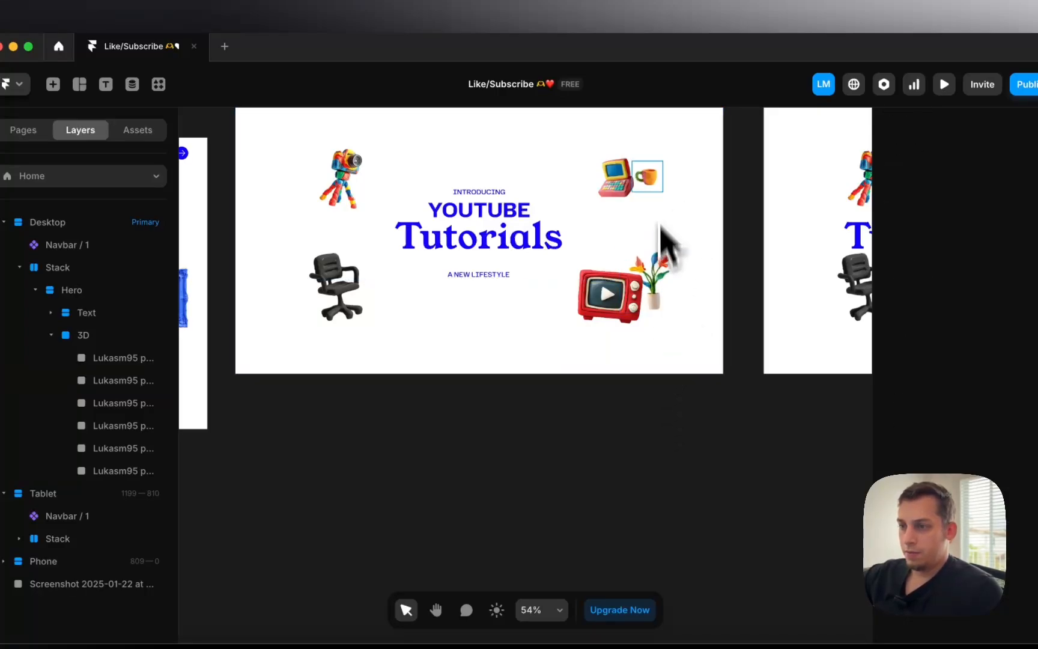
Preview the desktop page and resize the preview width to check the object layout, then return to editing
{"action": "left_click", "coordinate": [665, 185]}
{"action": "scroll", "coordinate": [665, 192], "scroll_direction": "up", "scroll_amount": 2}
{"action": "scroll", "coordinate": [659, 181], "scroll_direction": "up", "scroll_amount": 1}
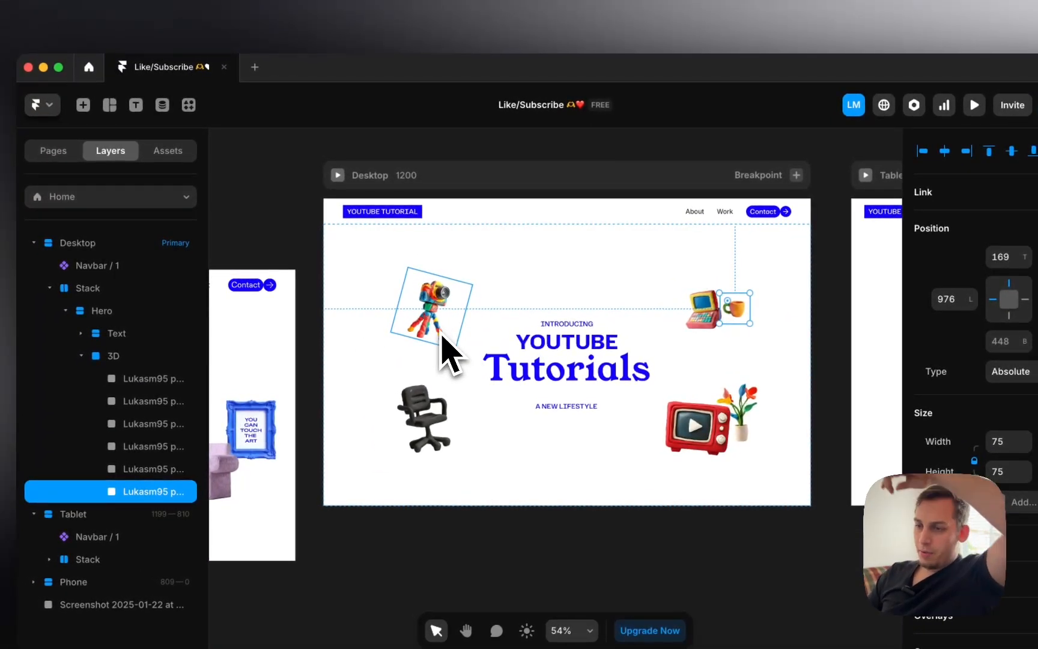
{"action": "left_click", "coordinate": [338, 174]}
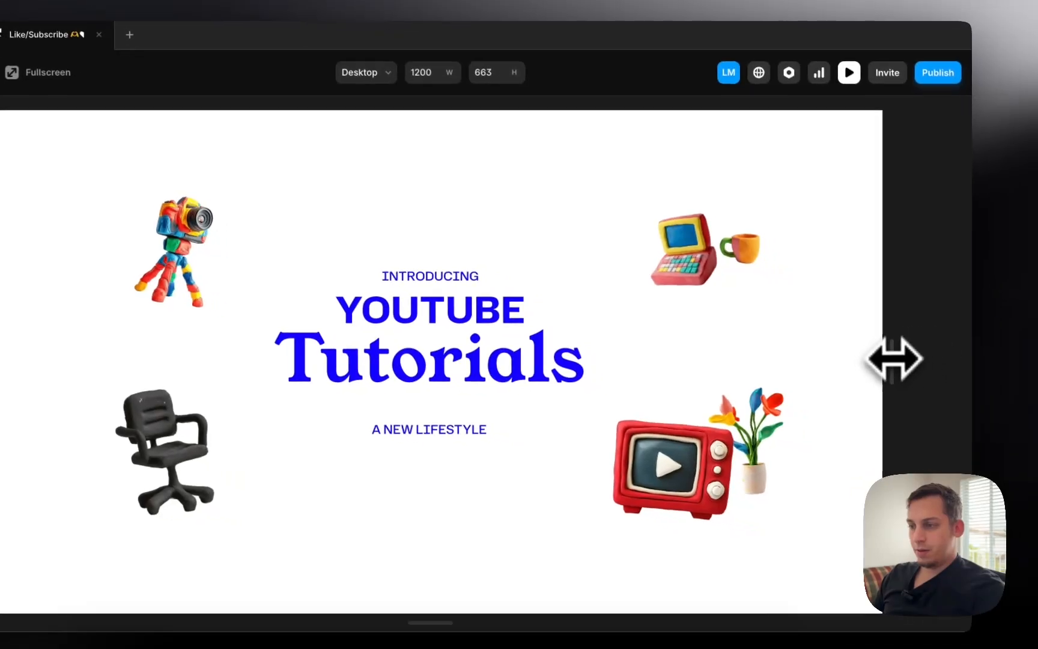
{"action": "left_click_drag", "start_coordinate": [1022, 393], "coordinate": [1037, 382]}
{"action": "left_click_drag", "start_coordinate": [954, 349], "coordinate": [910, 366]}
{"action": "left_click", "coordinate": [71, 116]}
Shift the office chair image in the tablet layout down and outward from the title, to left 4
{"action": "scroll", "coordinate": [556, 288], "scroll_direction": "right", "scroll_amount": 7}
{"action": "scroll", "coordinate": [555, 288], "scroll_direction": "down", "scroll_amount": 2}
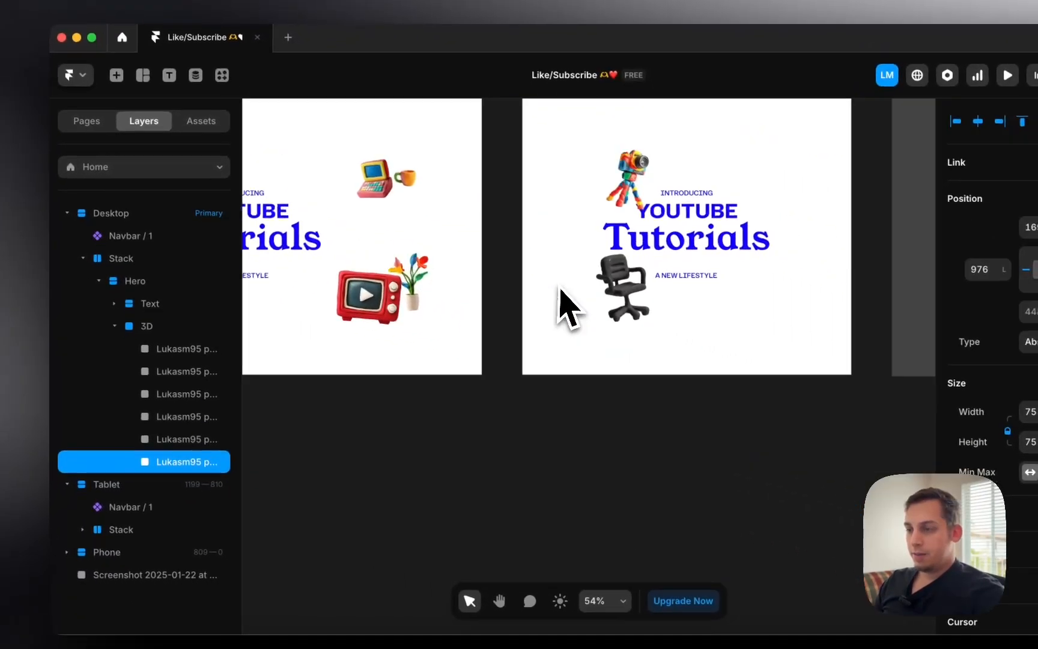
{"action": "left_click", "coordinate": [522, 295]}
{"action": "key", "text": "shift+Left"}
{"action": "key", "text": "shift+Left"}
{"action": "key", "text": "shift+Left"}
{"action": "key", "text": "shift+Left"}
{"action": "key", "text": "shift+Left"}
{"action": "key", "text": "shift+Left"}
{"action": "key", "text": "shift+Left"}
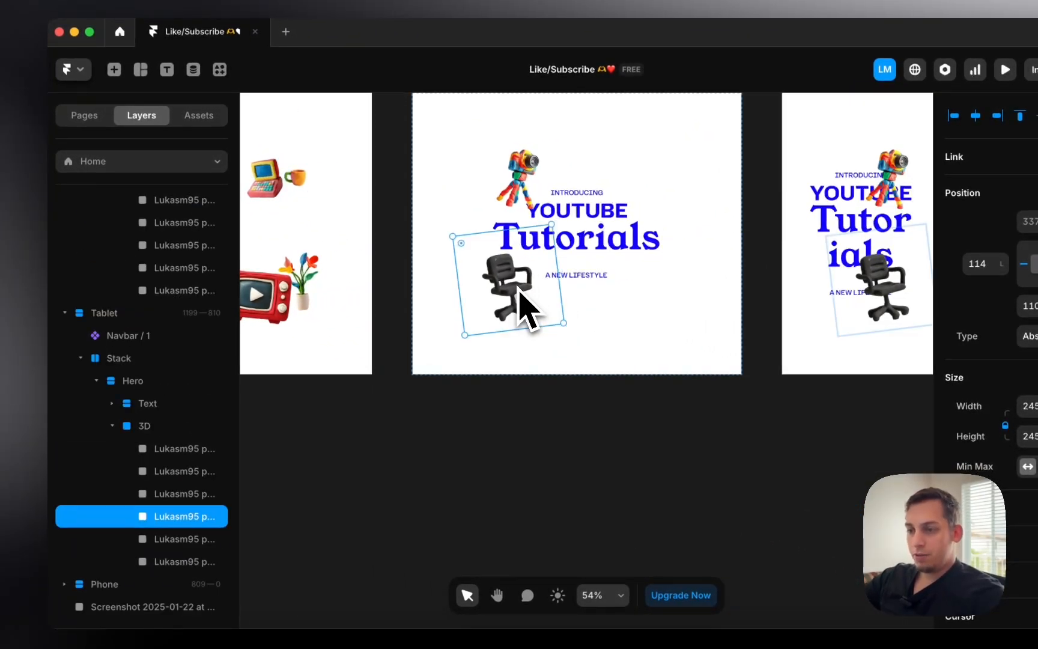
{"action": "key", "text": "shift+Down"}
{"action": "key", "text": "shift+Down"}
{"action": "key", "text": "shift+Down"}
{"action": "key", "text": "shift+Down"}
{"action": "key", "text": "shift+Left"}
{"action": "key", "text": "shift+Left"}
{"action": "key", "text": "shift+Left"}
{"action": "key", "text": "shift+Left"}
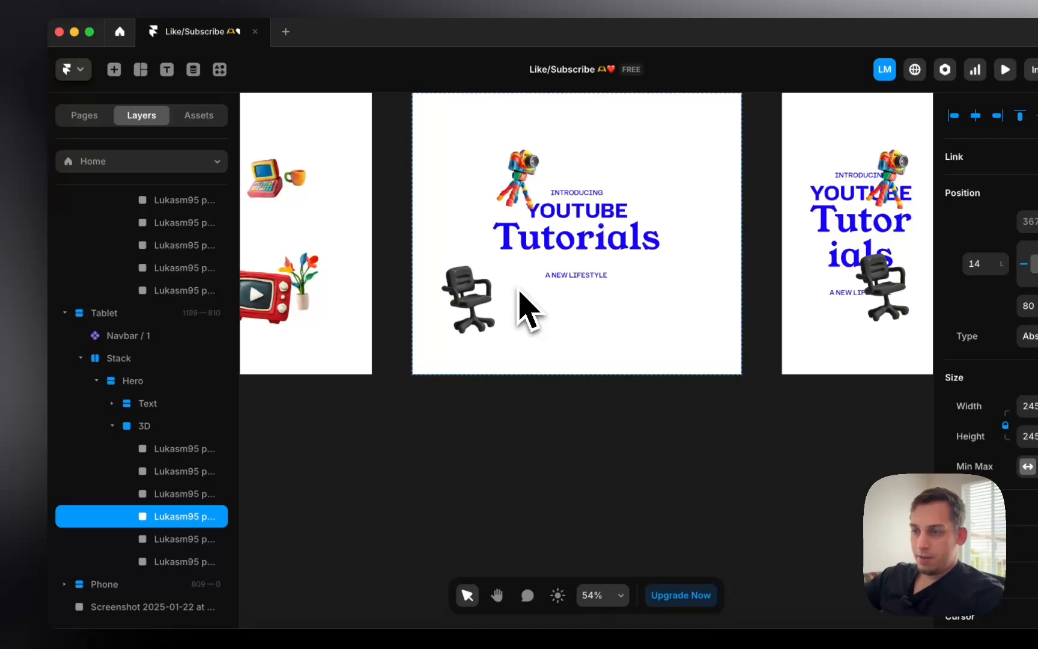
Move the camera image in the tablet layout clear of the title, to top 95, left 65
{"action": "left_click", "coordinate": [513, 195]}
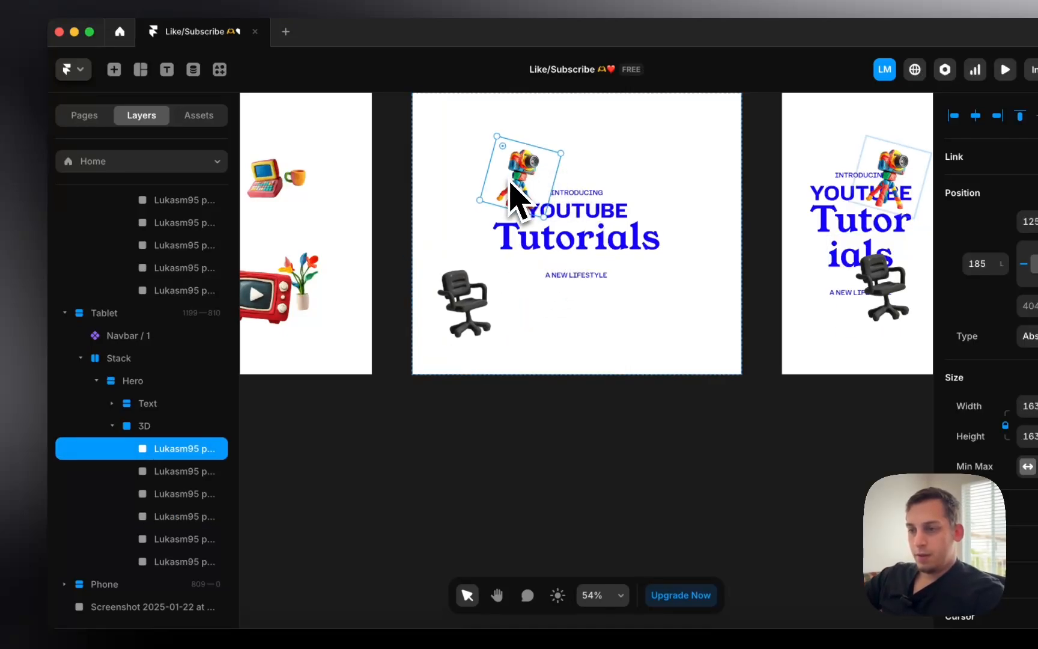
{"action": "key", "text": "shift+Left"}
{"action": "key", "text": "shift+Left"}
{"action": "key", "text": "shift+Left"}
{"action": "key", "text": "shift+Left"}
{"action": "key", "text": "shift+Left"}
{"action": "key", "text": "shift+Left"}
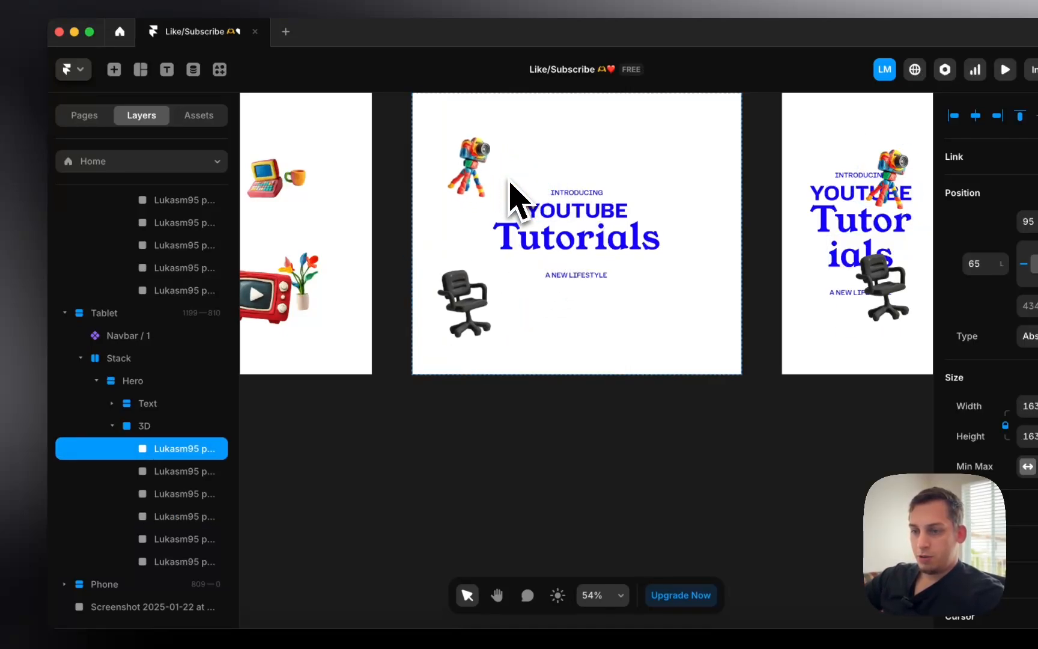
Bring the off-frame flower vase image into the tablet layout's lower right area, at left 625
{"action": "left_click", "coordinate": [194, 475]}
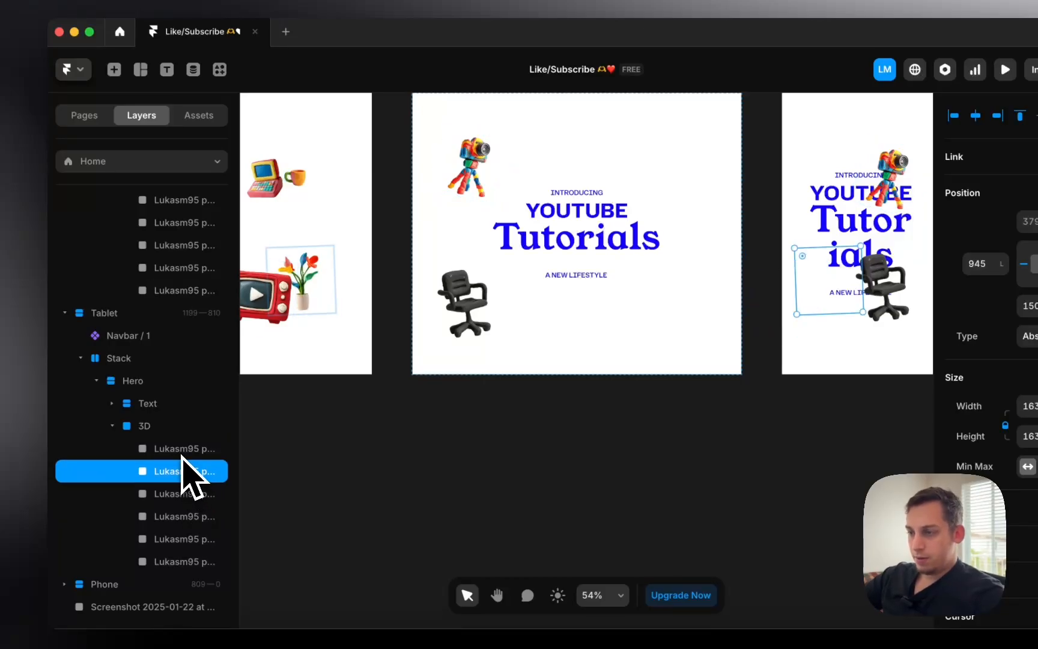
{"action": "key", "text": "shift+Left"}
{"action": "key", "text": "shift+Left"}
{"action": "key", "text": "shift+Left"}
{"action": "key", "text": "shift+Left"}
{"action": "key", "text": "shift+Left"}
{"action": "key", "text": "shift+Left"}
{"action": "key", "text": "shift+Left"}
{"action": "key", "text": "shift+Left"}
{"action": "key", "text": "shift+Left"}
{"action": "key", "text": "shift+Left"}
{"action": "key", "text": "shift+Left"}
{"action": "key", "text": "shift+Left"}
{"action": "key", "text": "shift+Left"}
{"action": "key", "text": "shift+Left"}
{"action": "key", "text": "shift+Left"}
{"action": "key", "text": "shift+Left"}
{"action": "key", "text": "shift+Left"}
{"action": "key", "text": "shift+Left"}
{"action": "key", "text": "shift+Left"}
{"action": "key", "text": "shift+Left"}
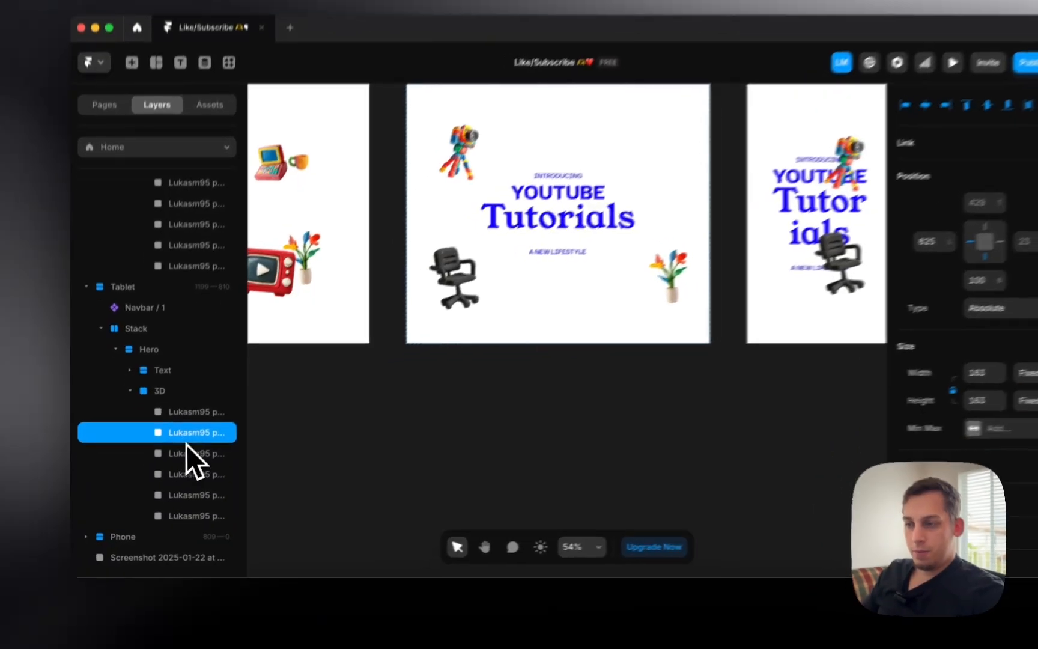
Place the television image beside the flower vase in the tablet layout, at left 519 and bottom 31
{"action": "left_click", "coordinate": [181, 466]}
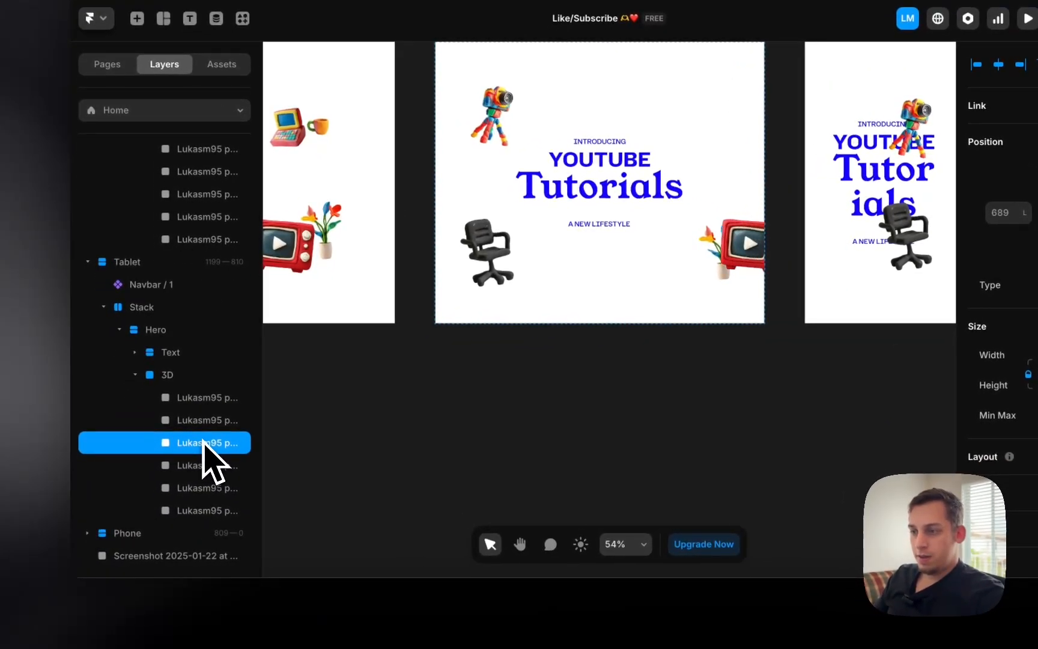
{"action": "key", "text": "shift+Left"}
{"action": "key", "text": "shift+Left"}
{"action": "key", "text": "shift+Left"}
{"action": "key", "text": "shift+Left"}
{"action": "key", "text": "shift+Left"}
{"action": "key", "text": "shift+Left"}
{"action": "key", "text": "shift+Left"}
{"action": "key", "text": "shift+Left"}
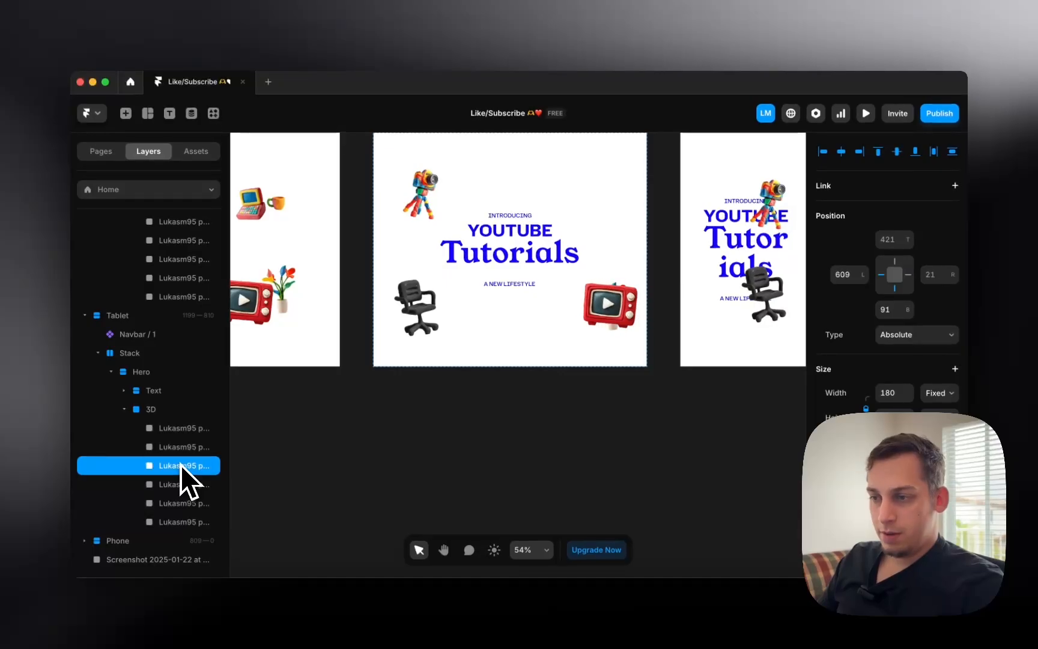
{"action": "key", "text": "shift+Left"}
{"action": "key", "text": "shift+Left"}
{"action": "key", "text": "shift+Left"}
{"action": "key", "text": "shift+Left"}
{"action": "key", "text": "shift+Left"}
{"action": "key", "text": "shift+Left"}
{"action": "key", "text": "shift+Left"}
{"action": "key", "text": "shift+Left"}
{"action": "key", "text": "shift+Left"}
{"action": "key", "text": "shift+Down"}
{"action": "key", "text": "shift+Down"}
{"action": "key", "text": "shift+Down"}
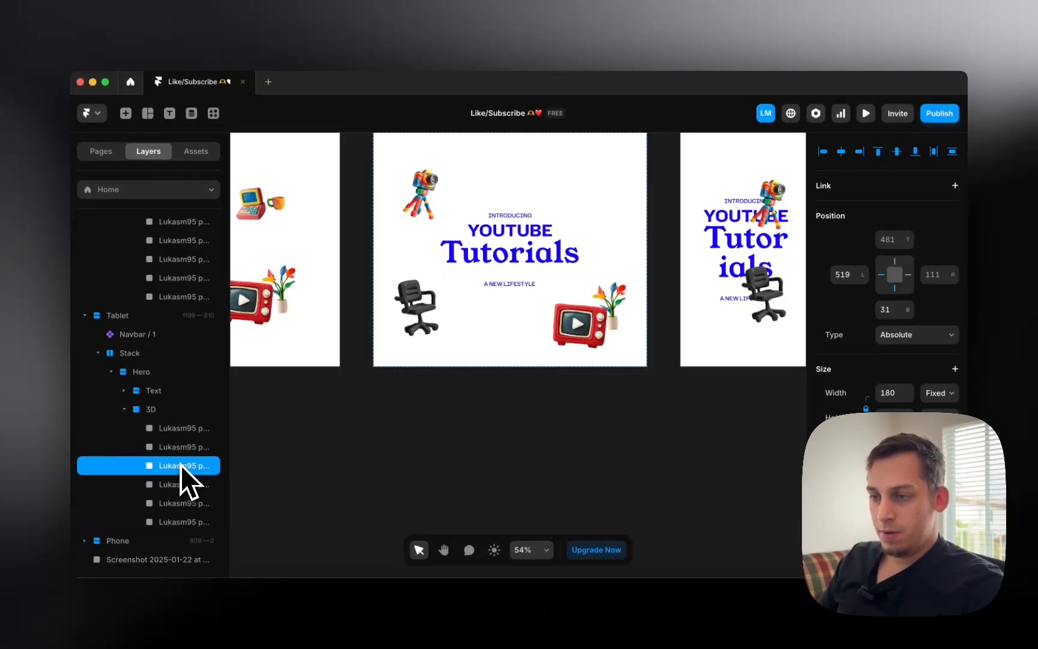
{"action": "left_click", "coordinate": [187, 484]}
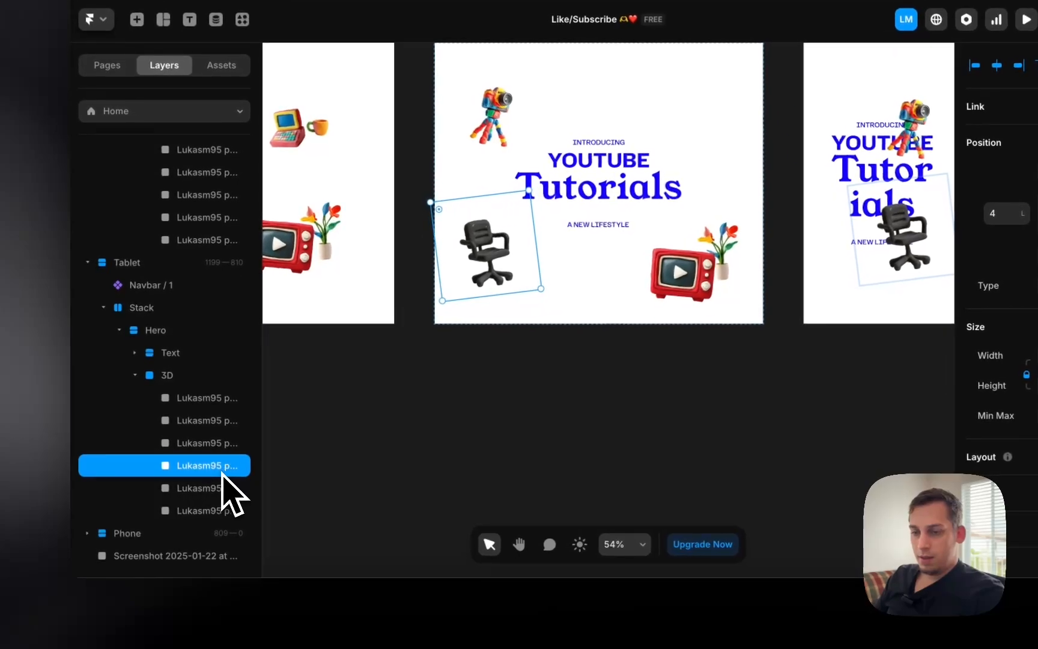
Place the retro computer image at left 593 and the coffee mug at top 139, left 676 in the tablet layout's upper right area
{"action": "left_click", "coordinate": [221, 487]}
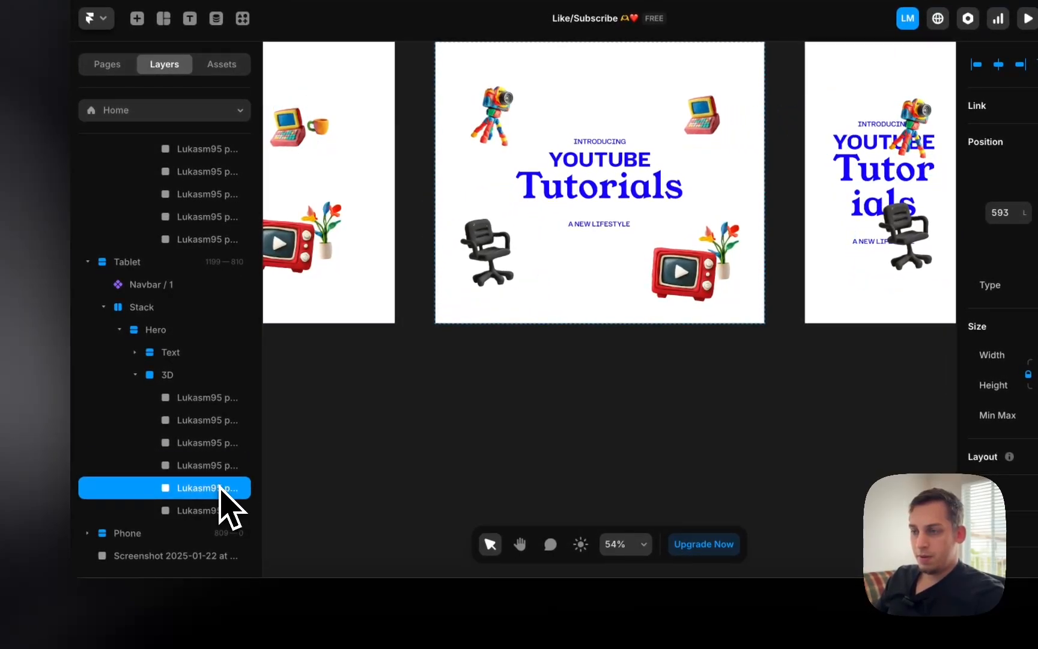
{"action": "left_click", "coordinate": [216, 511]}
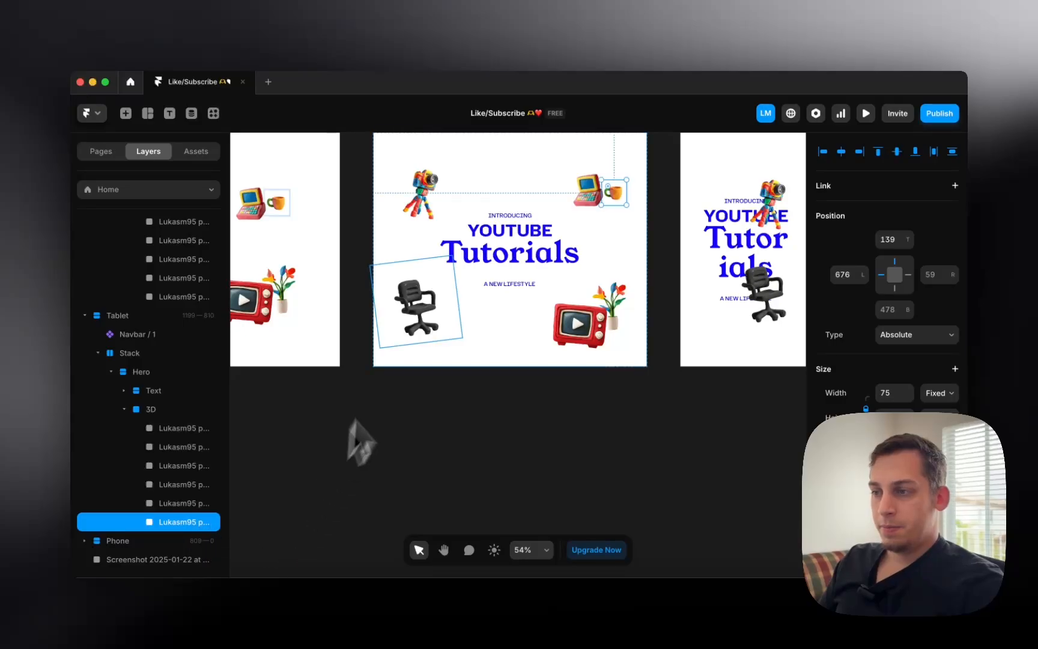
Bring the off-frame retro computer image into the phone layout with a right offset of 40
{"action": "scroll", "coordinate": [493, 372], "scroll_direction": "right", "scroll_amount": 5}
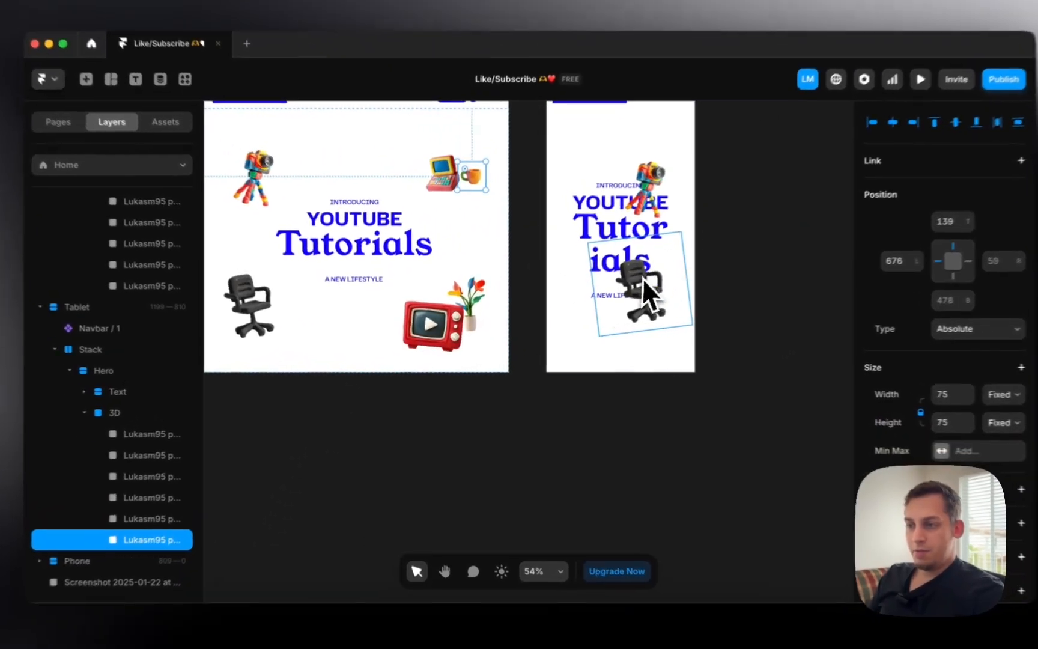
{"action": "left_click", "coordinate": [642, 279]}
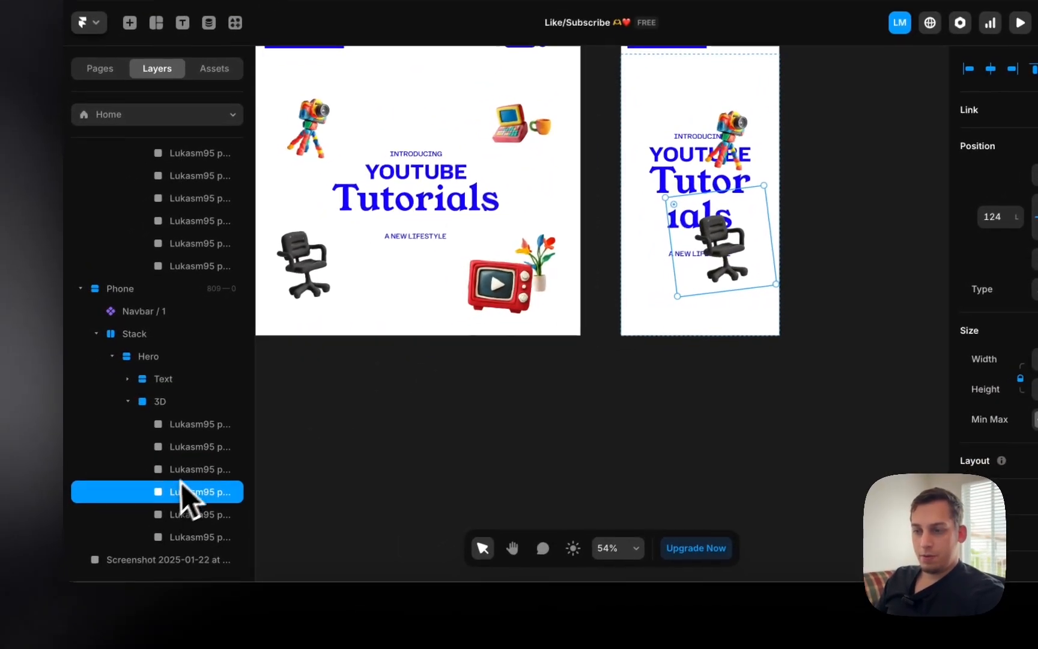
{"action": "left_click", "coordinate": [144, 496]}
{"action": "left_click", "coordinate": [141, 474]}
{"action": "left_click", "coordinate": [196, 420]}
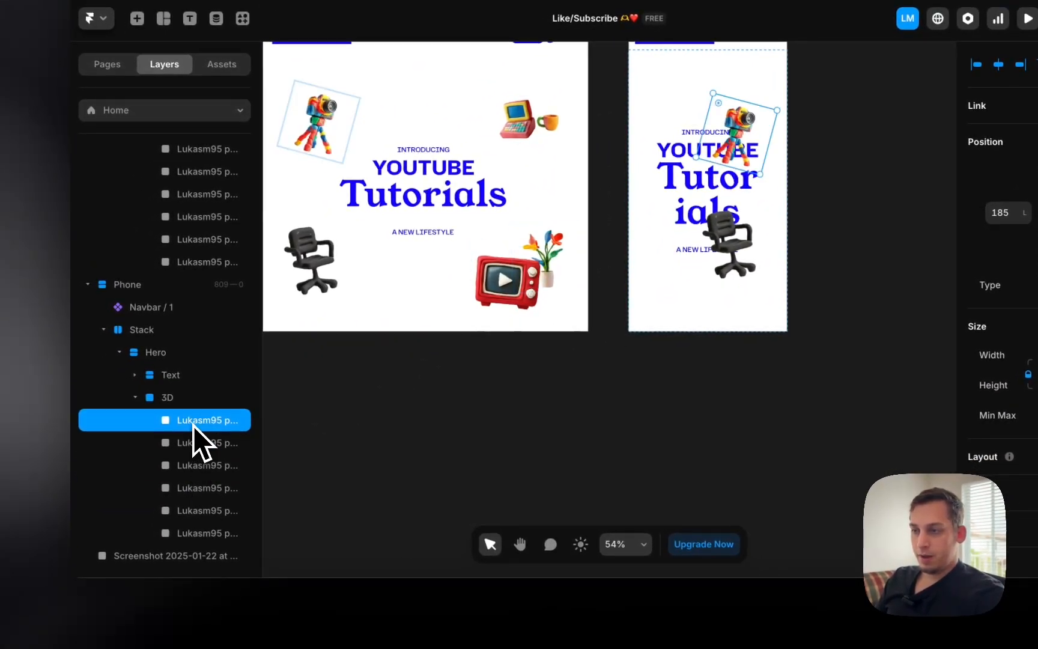
{"action": "left_click", "coordinate": [175, 510]}
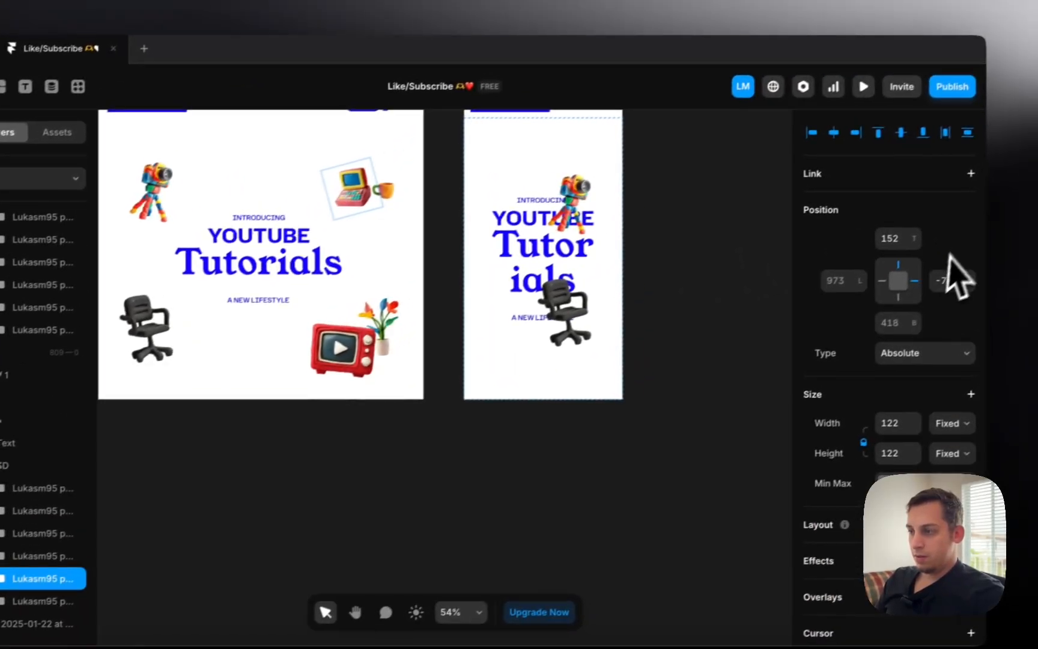
{"action": "left_click", "coordinate": [931, 286]}
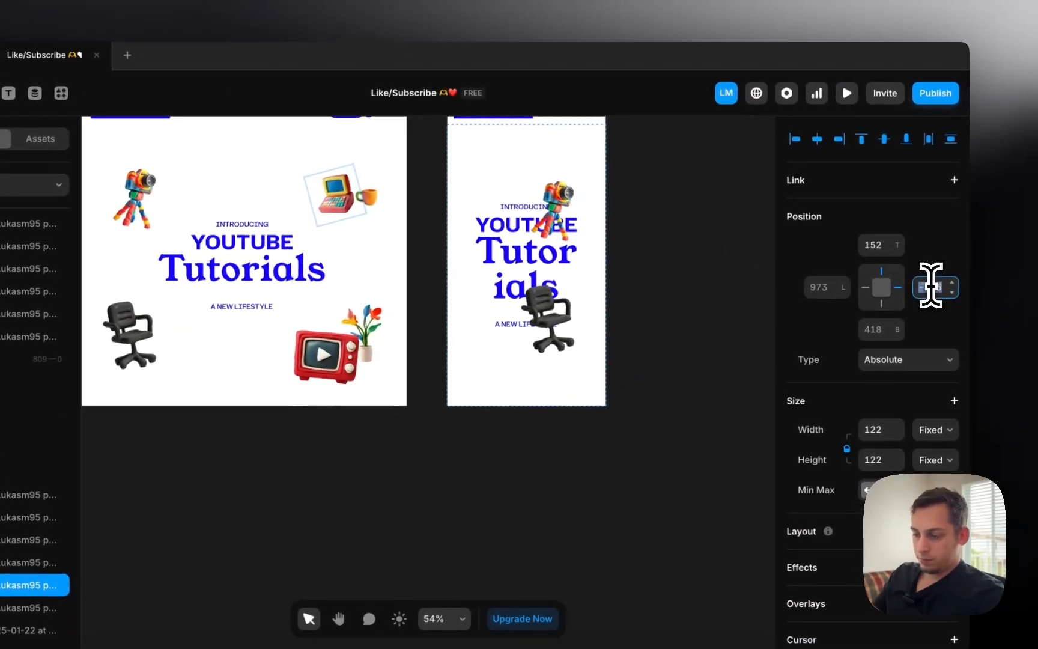
{"action": "type", "text": "0"}
{"action": "key", "text": "Return"}
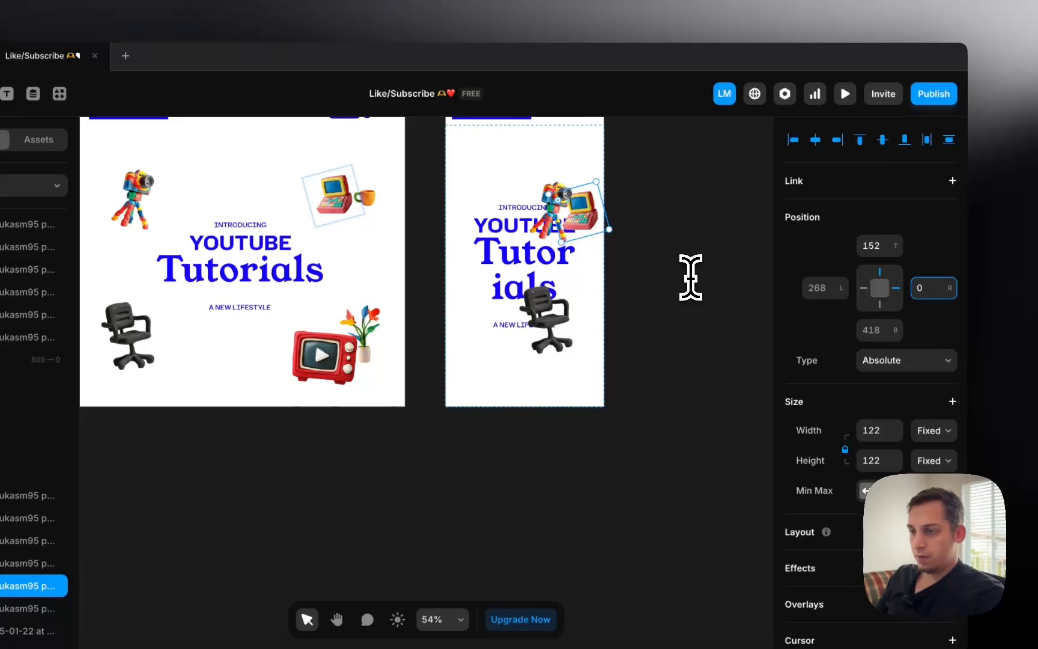
{"action": "key", "text": "BackSpace"}
{"action": "type", "text": "40"}
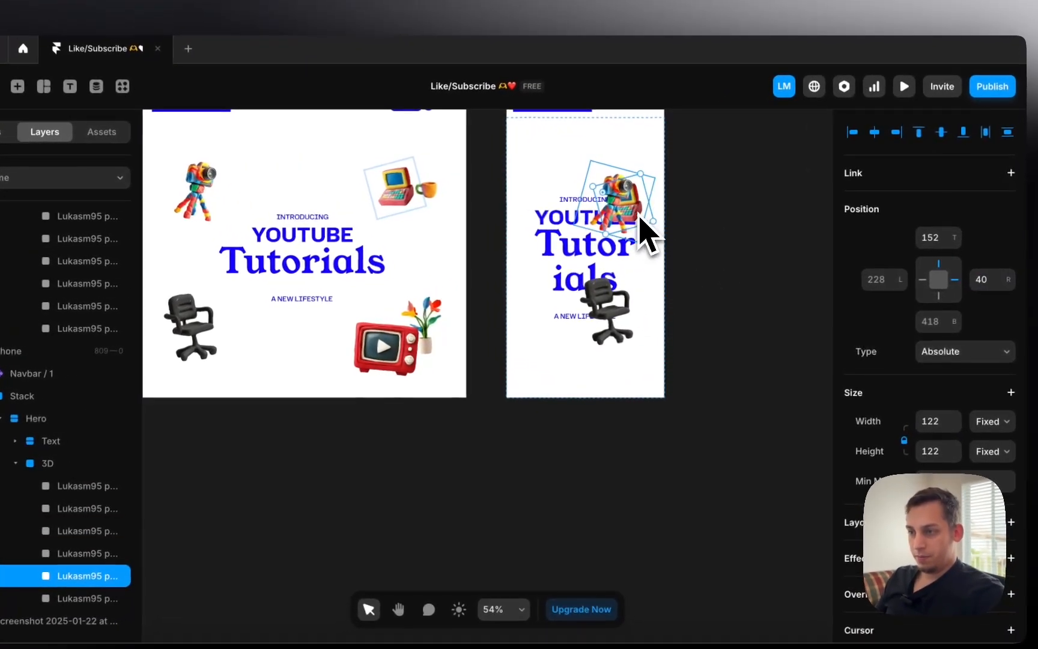
Move the camera image in the phone layout outward from the title, to top 105, left -35
{"action": "left_click", "coordinate": [636, 218]}
{"action": "key", "text": "shift+Left"}
{"action": "key", "text": "shift+Left"}
{"action": "key", "text": "shift+Left"}
{"action": "key", "text": "shift+Left"}
{"action": "key", "text": "shift+Left"}
{"action": "key", "text": "shift+Left"}
{"action": "key", "text": "shift+Left"}
{"action": "key", "text": "shift+Left"}
{"action": "key", "text": "shift+Left"}
{"action": "key", "text": "shift+Left"}
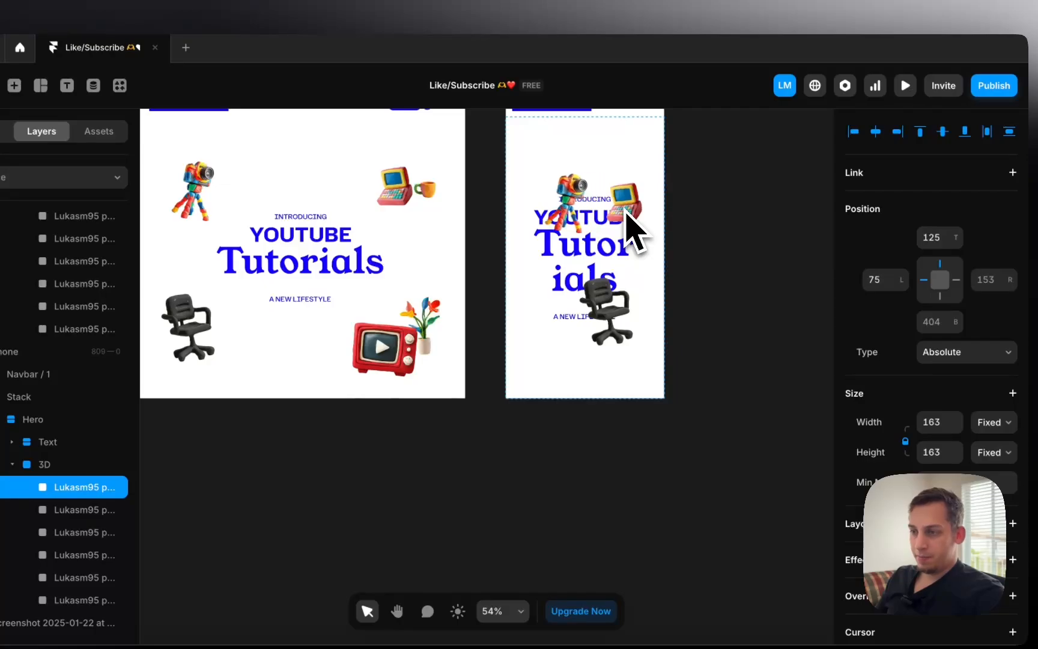
{"action": "key", "text": "shift+Up"}
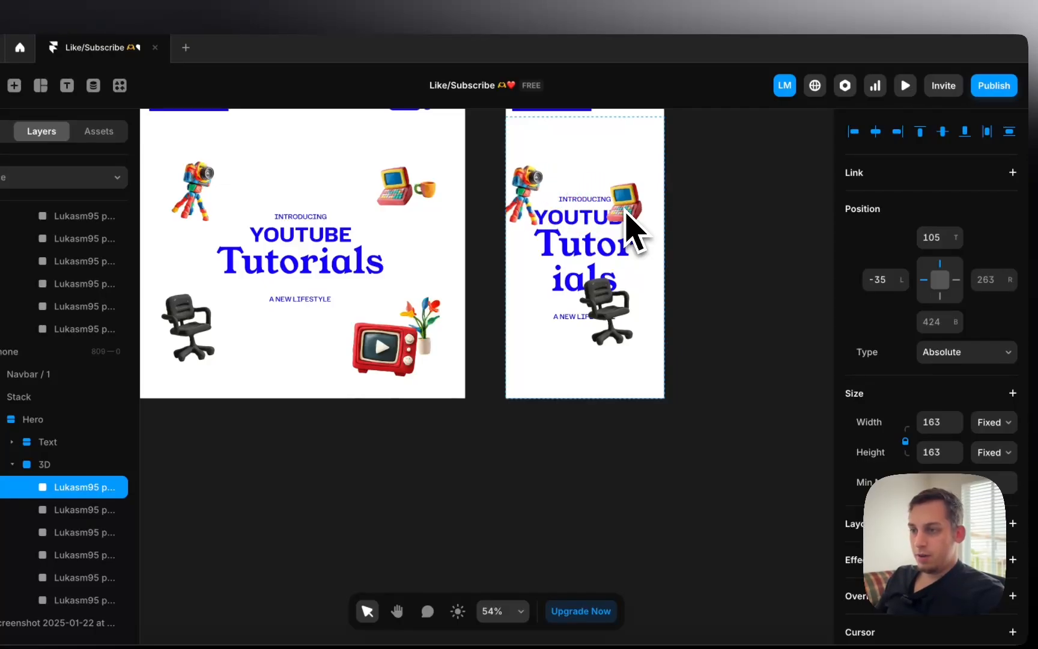
Move the phone layout's computer image to top 92, right -20, and shift the camera slightly farther up and out of the frame
{"action": "left_click_drag", "start_coordinate": [636, 223], "coordinate": [644, 216]}
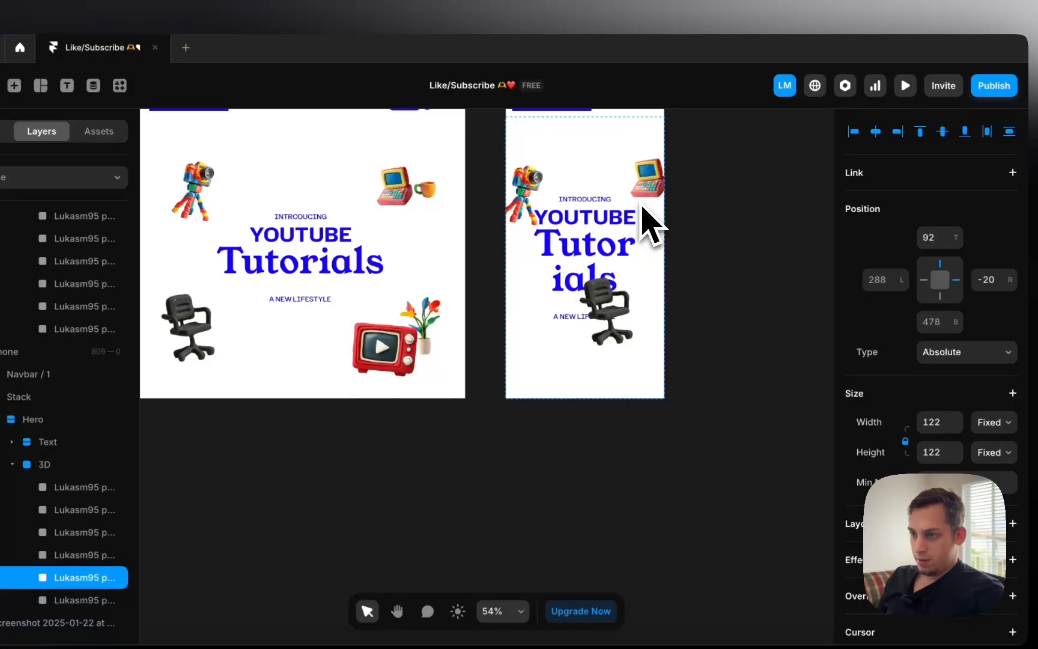
{"action": "left_click", "coordinate": [520, 193]}
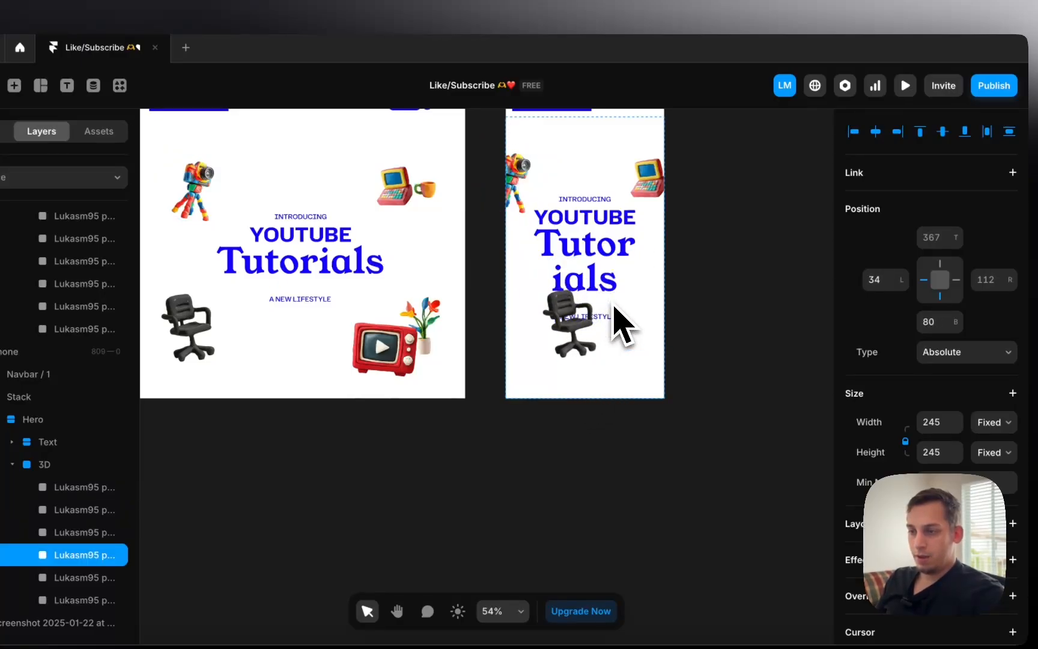
Move the office chair image in the phone layout partly past the frame edge, to left -106 and bottom 60
{"action": "key", "text": "shift+Left"}
{"action": "key", "text": "shift+Left"}
{"action": "key", "text": "shift+Left"}
{"action": "key", "text": "shift+Left"}
{"action": "key", "text": "shift+Left"}
{"action": "key", "text": "shift+Left"}
{"action": "key", "text": "shift+Left"}
{"action": "key", "text": "shift+Left"}
{"action": "key", "text": "shift+Left"}
{"action": "key", "text": "shift+Left"}
{"action": "key", "text": "shift+Left"}
{"action": "key", "text": "shift+Left"}
{"action": "key", "text": "shift+Left"}
{"action": "key", "text": "shift+Left"}
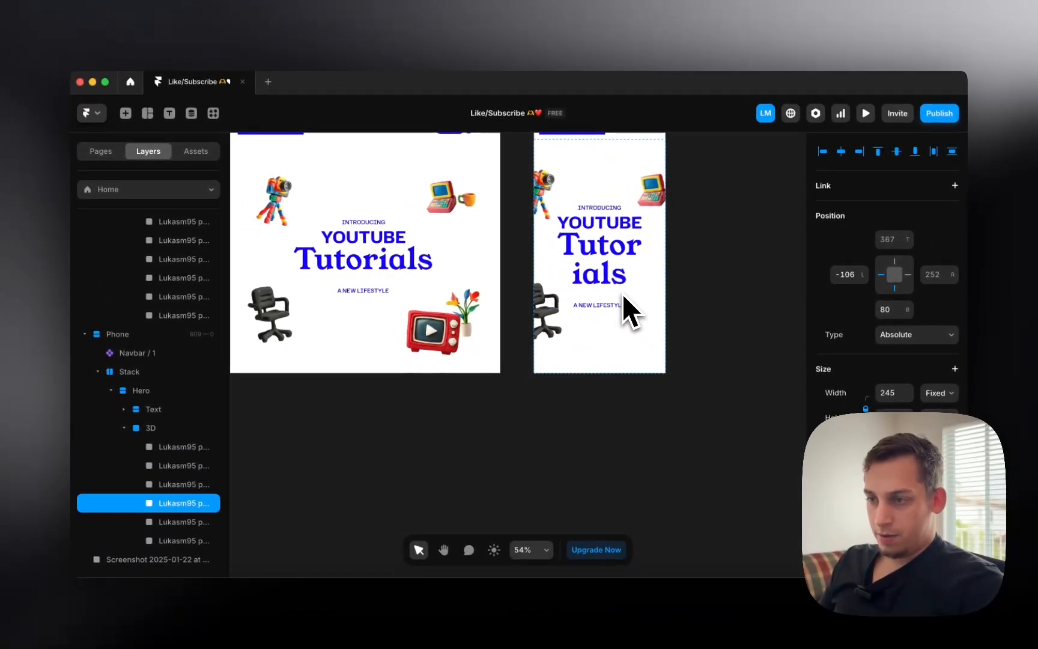
{"action": "key", "text": "shift+Down"}
{"action": "key", "text": "shift+Down"}
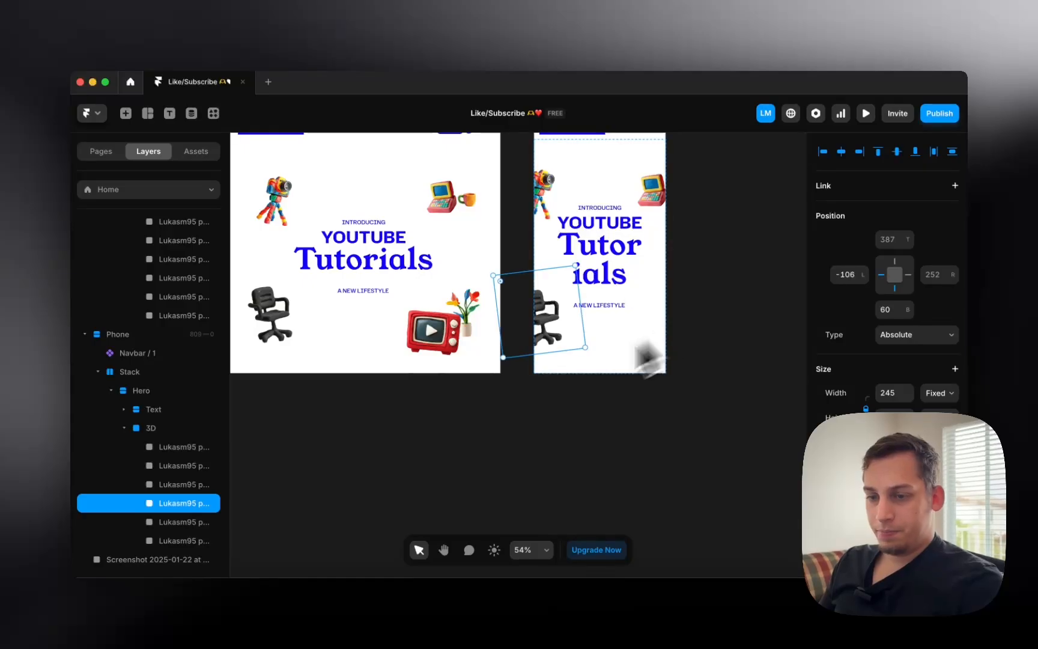
Reduce the font sizes of YOUTUBE and Tutorials in the phone layout so that Tutorials fits on one line
{"action": "left_click", "coordinate": [604, 270]}
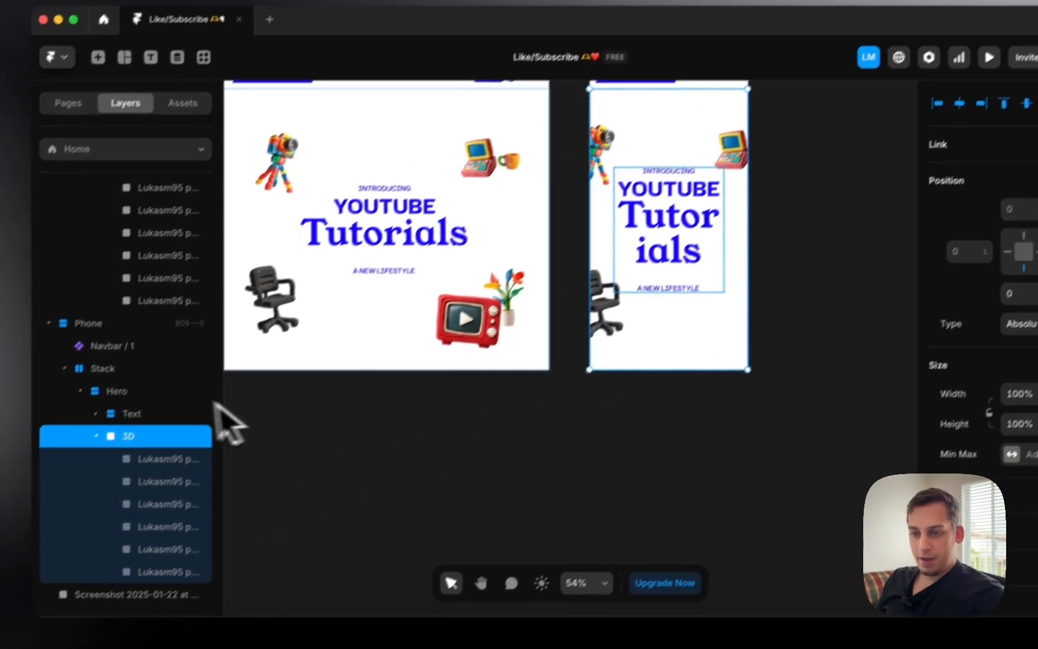
{"action": "left_click", "coordinate": [82, 427]}
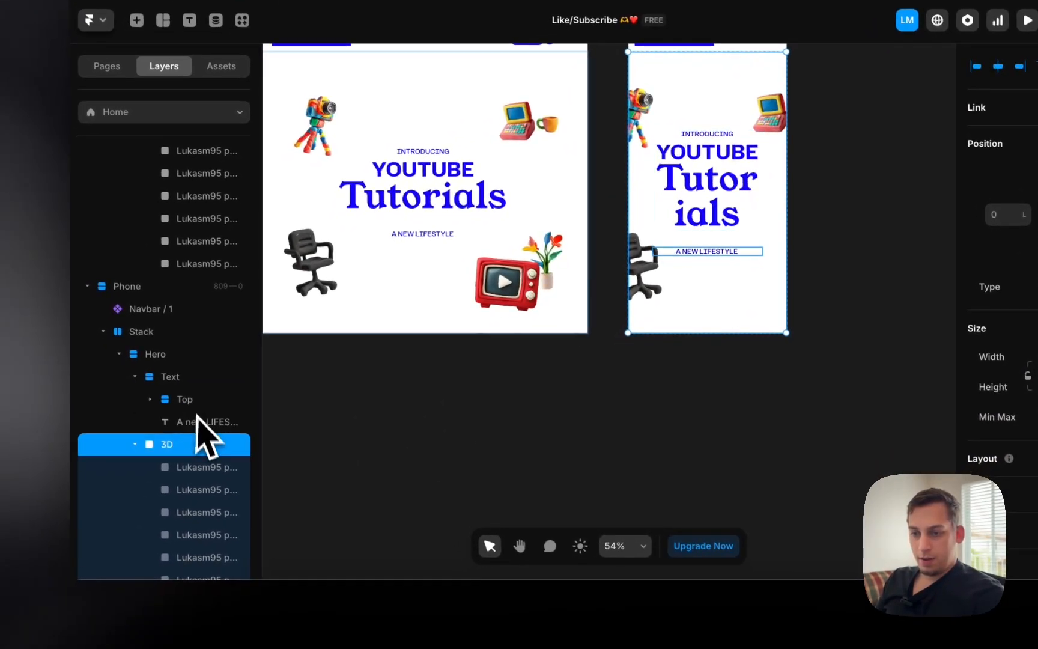
{"action": "left_click", "coordinate": [190, 404]}
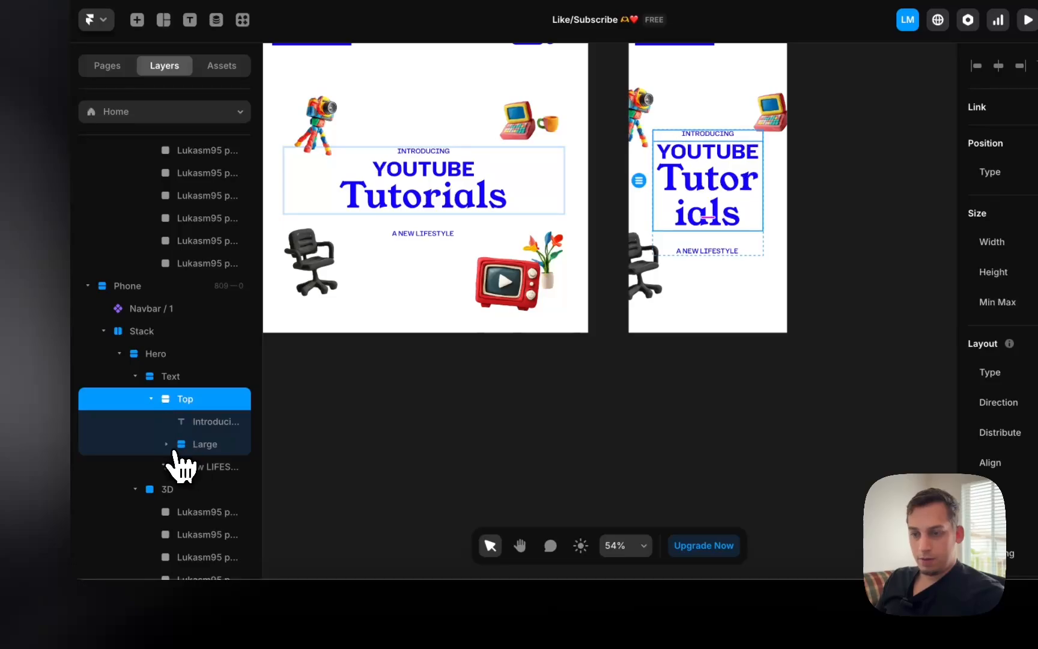
{"action": "left_click", "coordinate": [205, 468]}
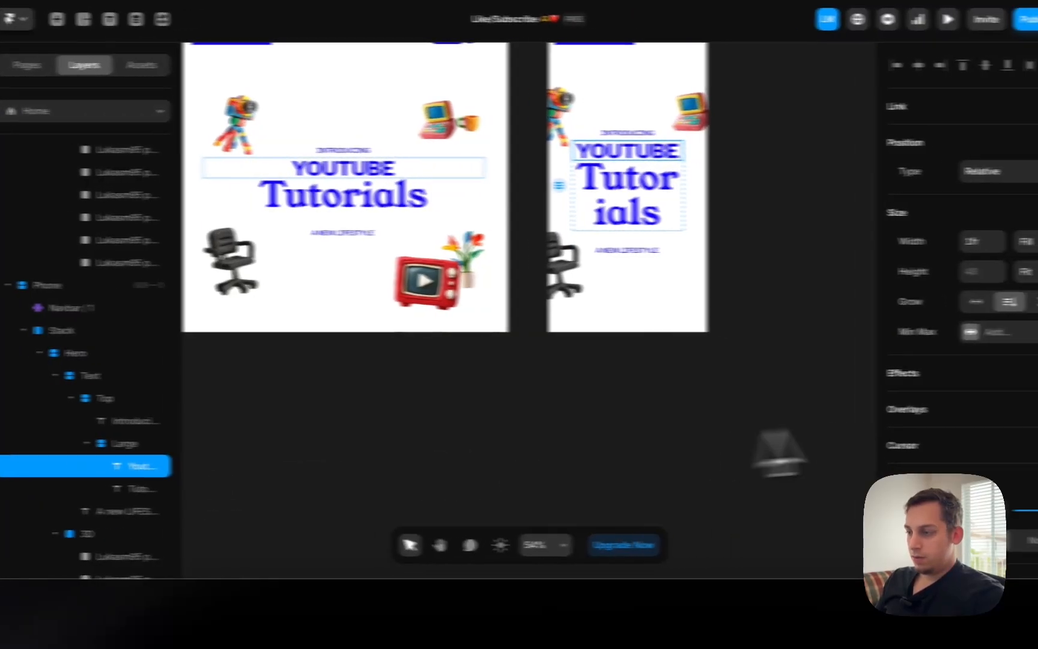
{"action": "scroll", "coordinate": [884, 417], "scroll_direction": "down", "scroll_amount": 5}
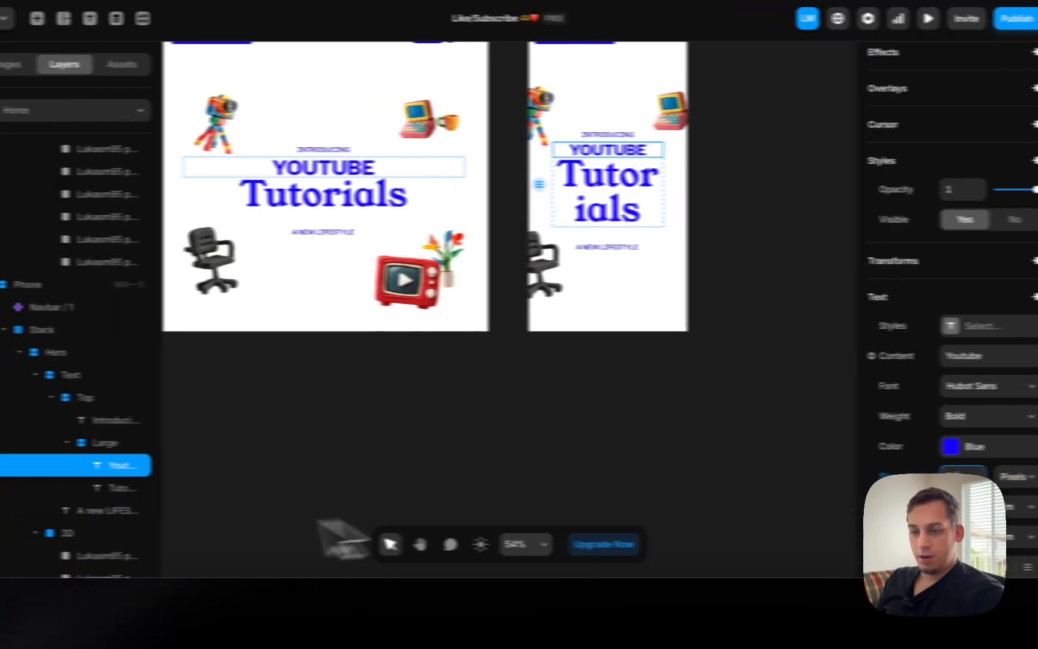
{"action": "left_click", "coordinate": [48, 488]}
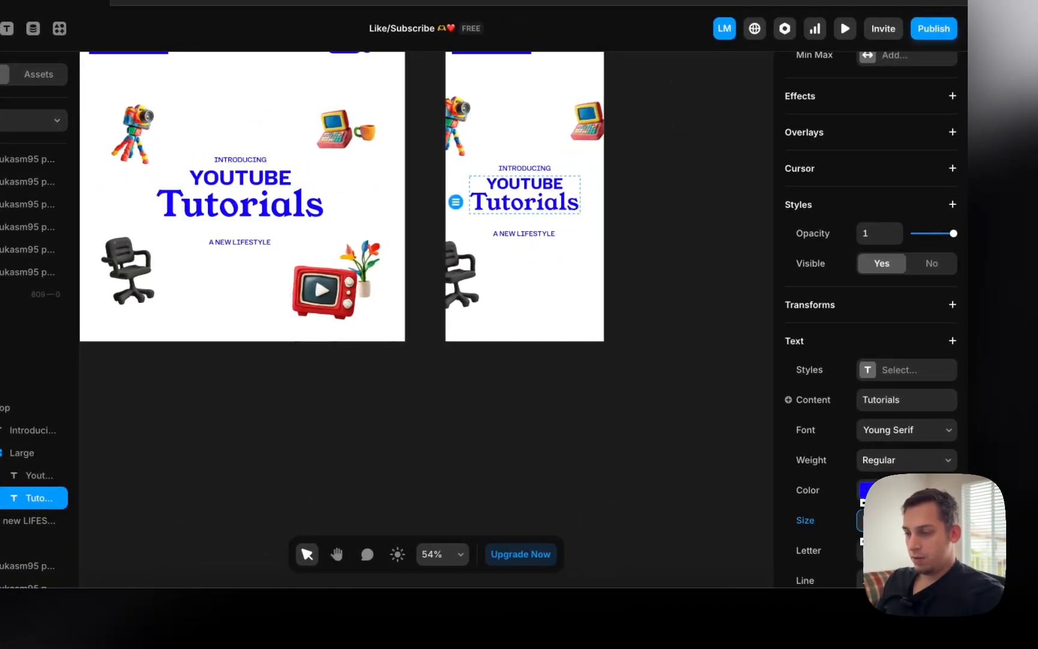
{"action": "left_click", "coordinate": [662, 335]}
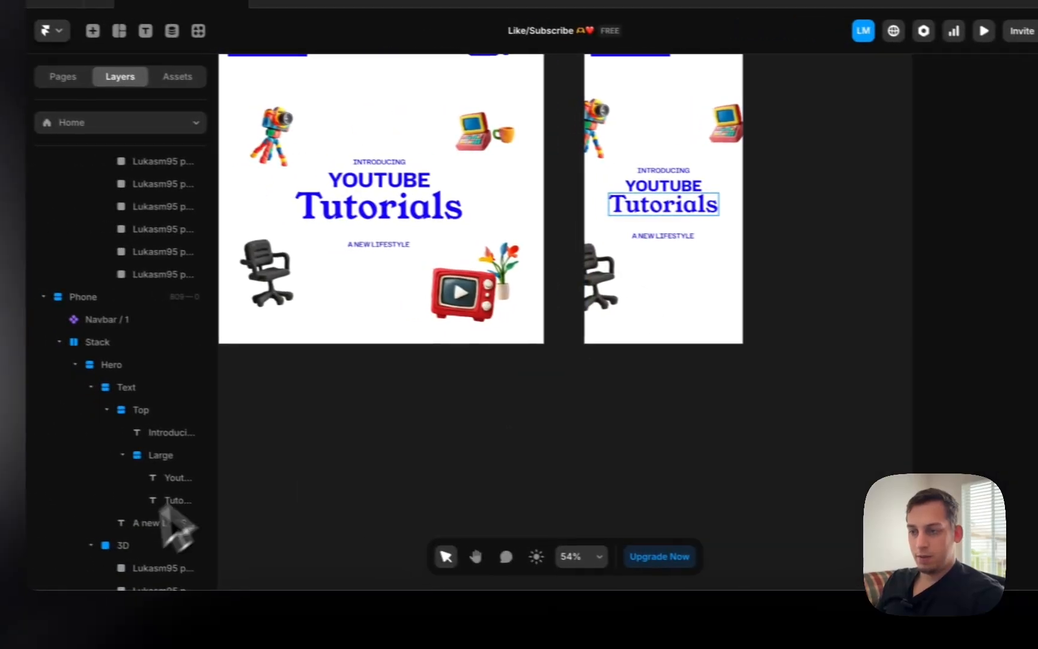
Try to place the coffee mug image near the computer in the phone layout, with a right offset of 90
{"action": "left_click", "coordinate": [568, 322]}
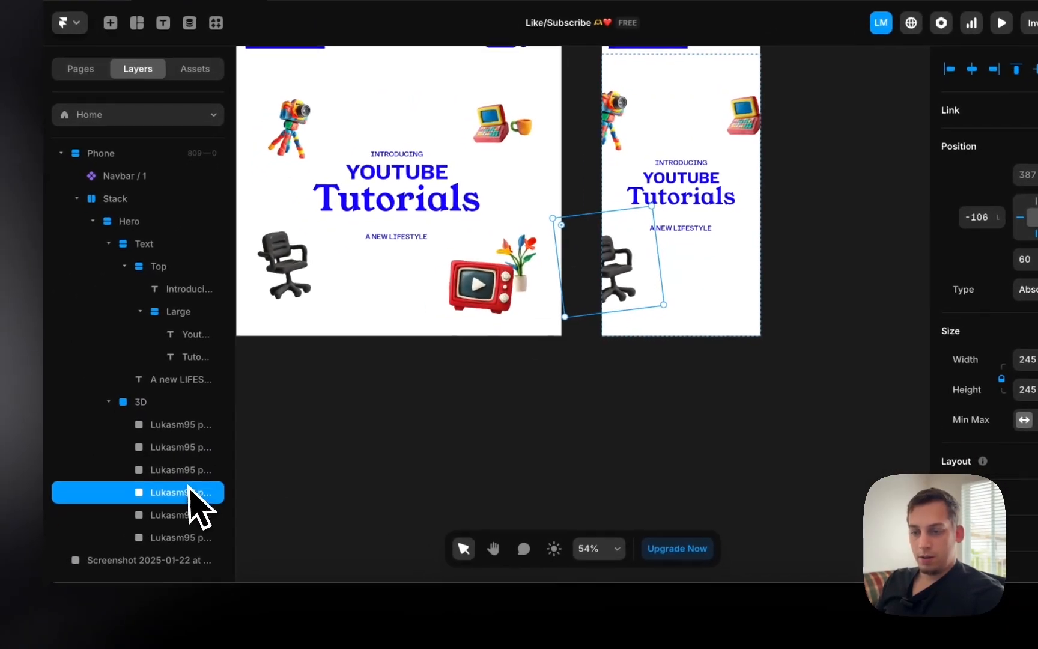
{"action": "left_click", "coordinate": [137, 545]}
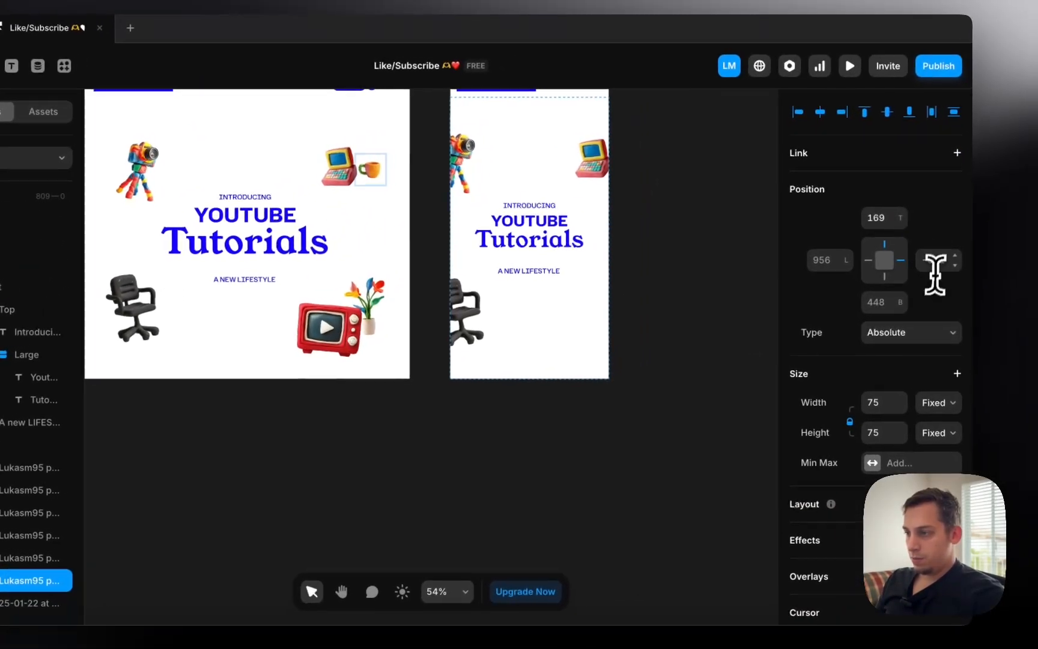
{"action": "left_click", "coordinate": [930, 263]}
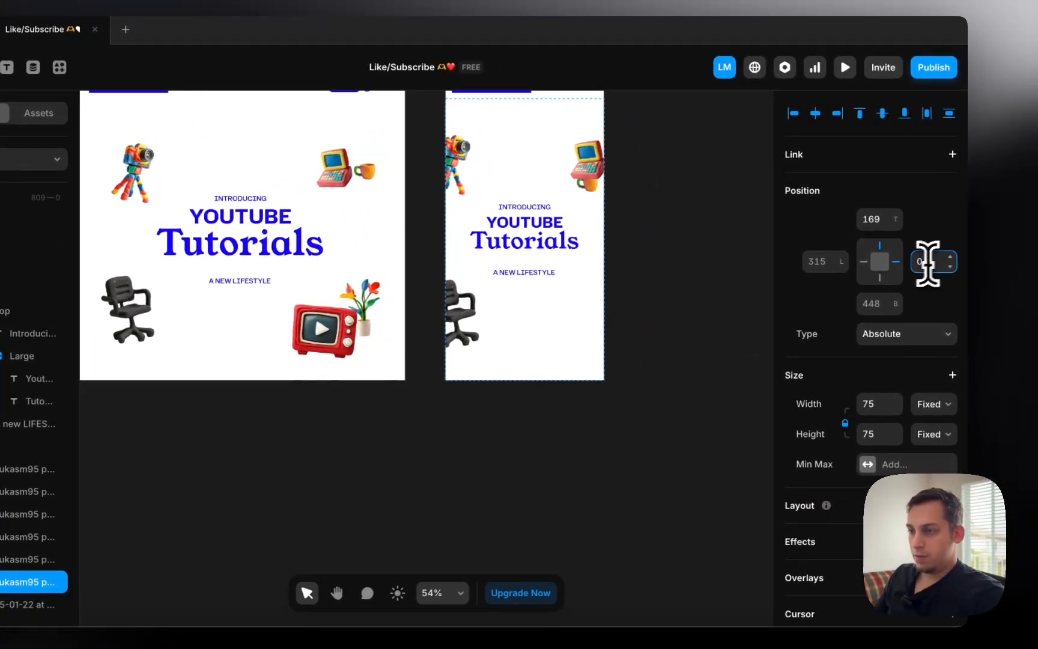
{"action": "key", "text": "shift+Up"}
{"action": "key", "text": "shift+Up"}
{"action": "key", "text": "shift+Up"}
{"action": "key", "text": "shift+Up"}
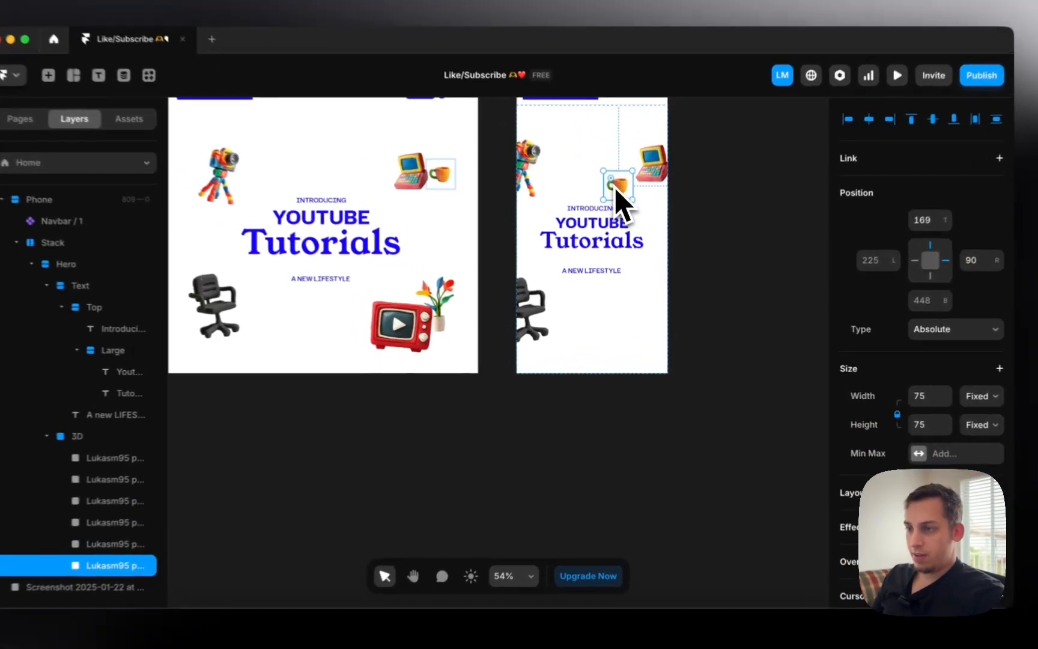
Remove the coffee mug image from the phone layout
{"action": "left_click", "coordinate": [623, 212]}
{"action": "key", "text": "BackSpace"}
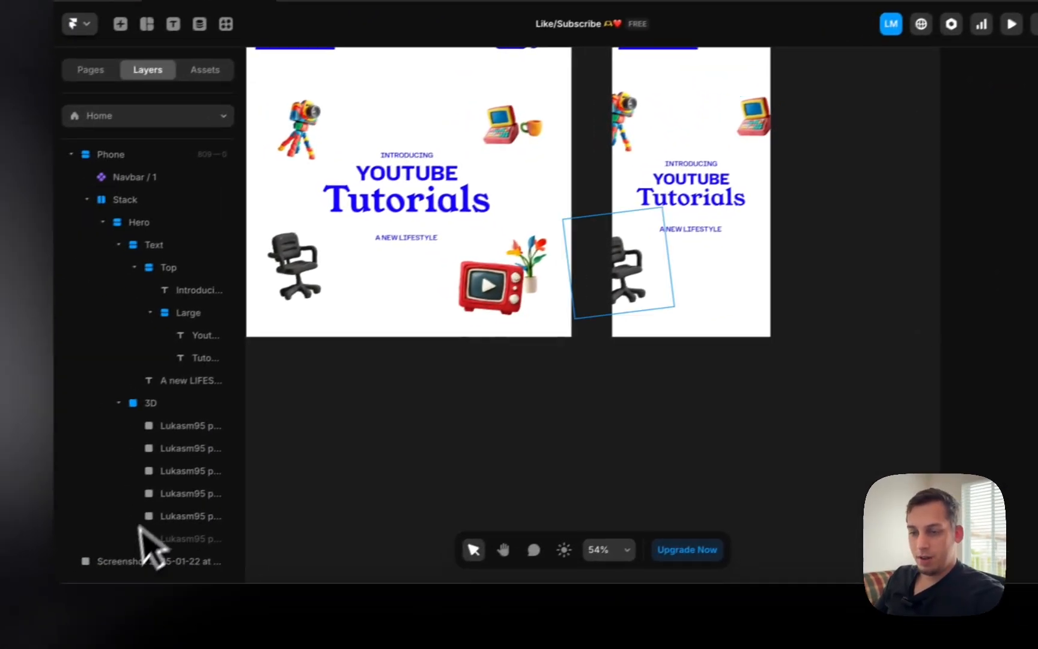
{"action": "left_click", "coordinate": [218, 563]}
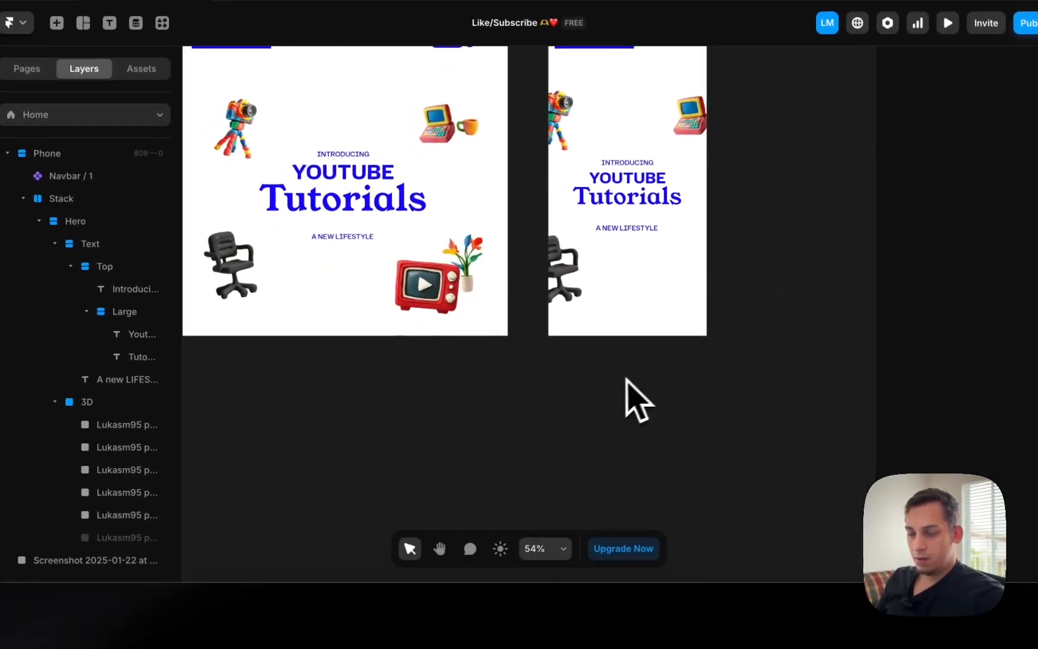
Place the television image in the phone layout's lower right corner at right -30, bottom 11, and remove the flower vase image there
{"action": "scroll", "coordinate": [229, 487], "scroll_direction": "down", "scroll_amount": 1}
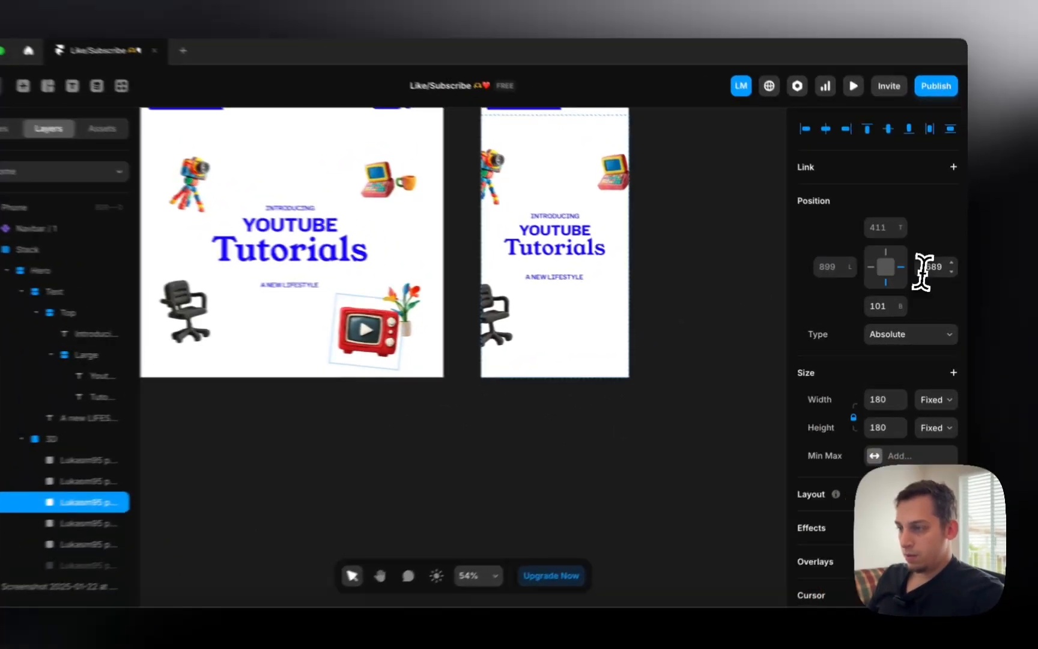
{"action": "left_click", "coordinate": [936, 273]}
{"action": "type", "text": "0"}
{"action": "key", "text": "Return"}
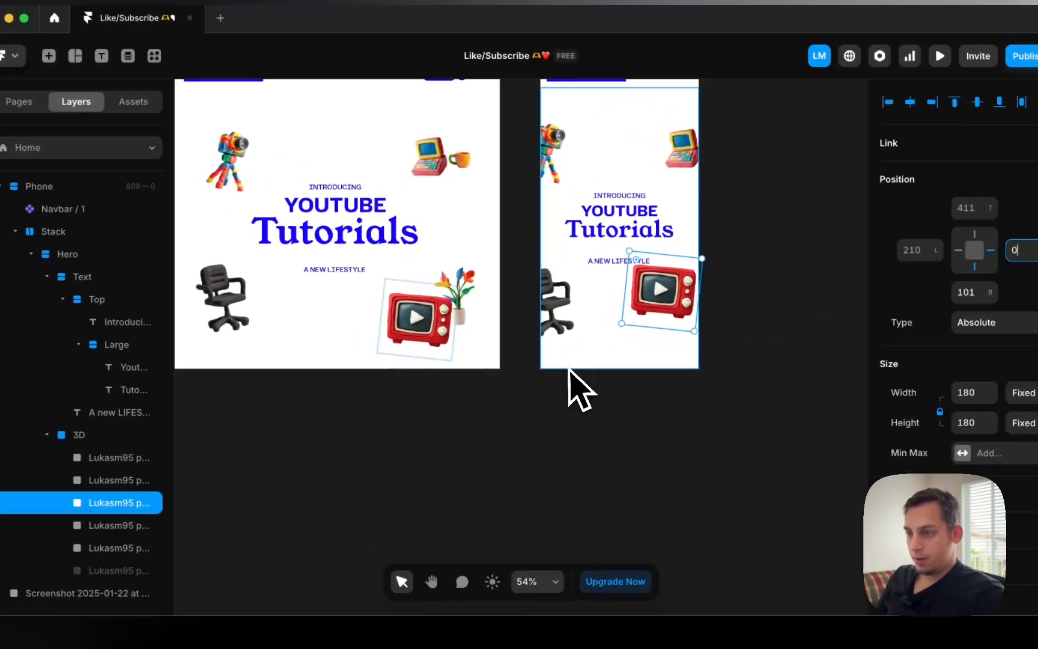
{"action": "key", "text": "shift+Down"}
{"action": "key", "text": "shift+Down"}
{"action": "key", "text": "shift+Down"}
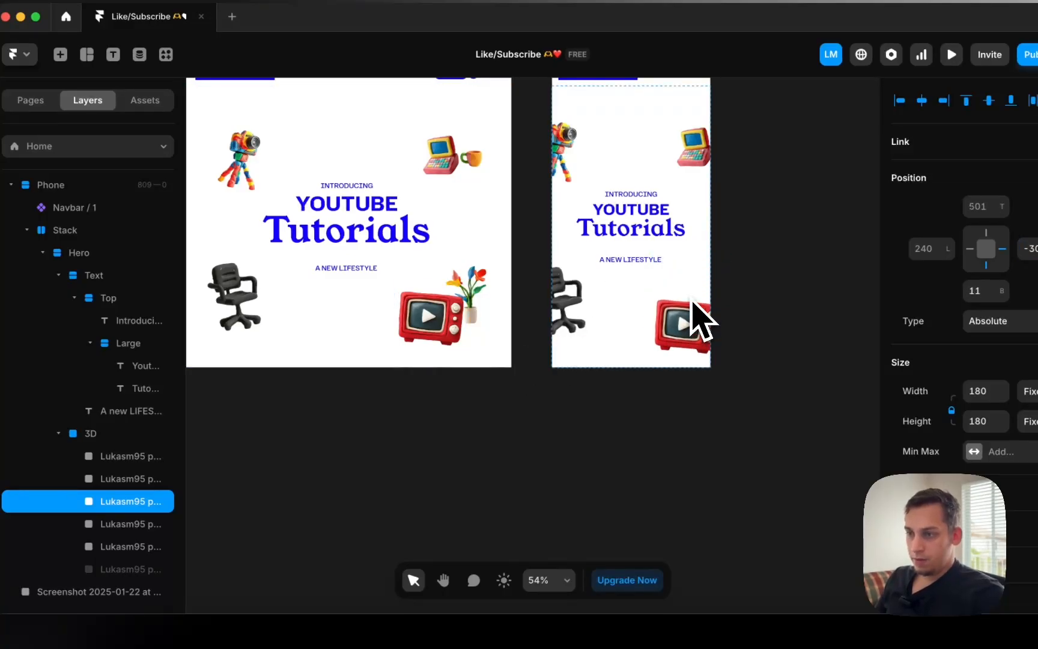
{"action": "left_click", "coordinate": [132, 479]}
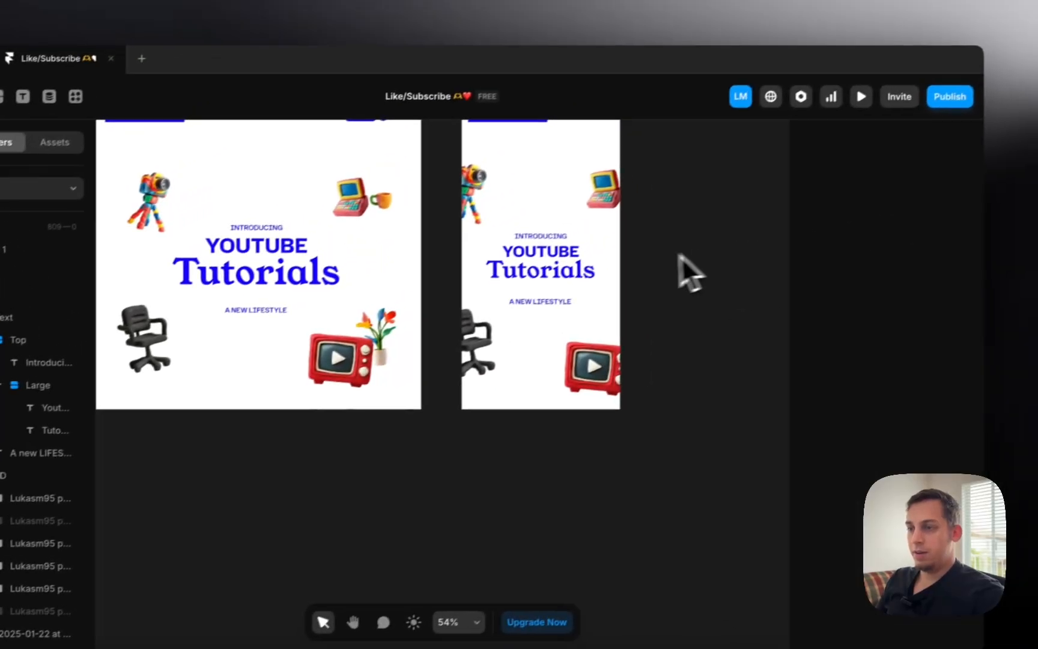
Compare the hero arrangements across the desktop, tablet and phone layouts and select the Desktop breakpoint
{"action": "scroll", "coordinate": [802, 194], "scroll_direction": "down", "scroll_amount": 4}
{"action": "scroll", "coordinate": [798, 198], "scroll_direction": "left", "scroll_amount": 1}
{"action": "scroll", "coordinate": [529, 254], "scroll_direction": "left", "scroll_amount": 6}
{"action": "scroll", "coordinate": [540, 248], "scroll_direction": "up", "scroll_amount": 1}
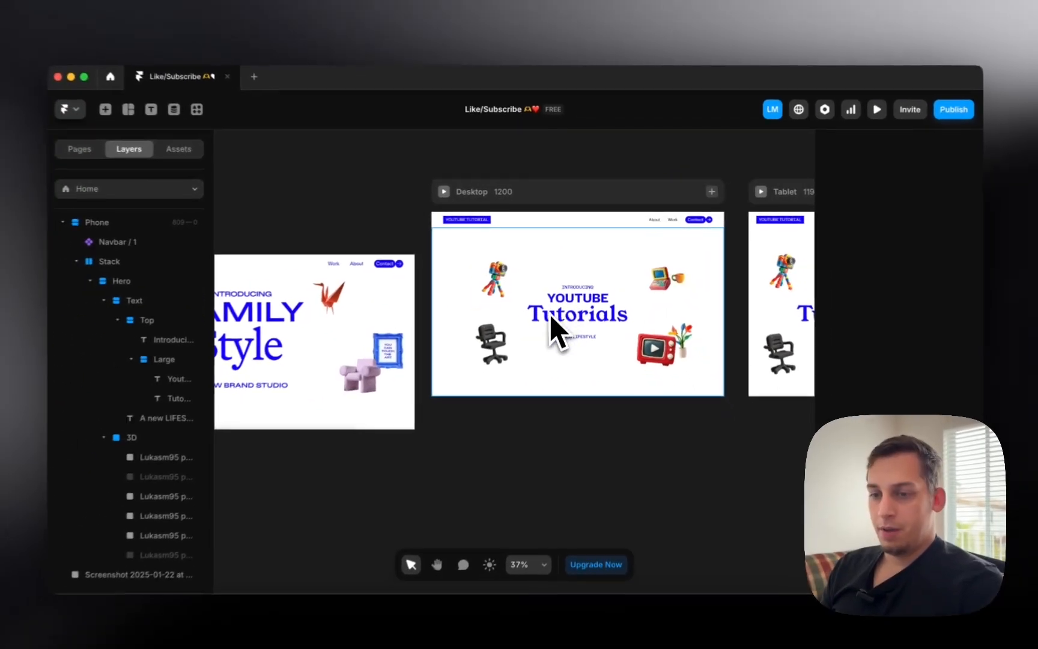
{"action": "scroll", "coordinate": [481, 285], "scroll_direction": "right", "scroll_amount": 5}
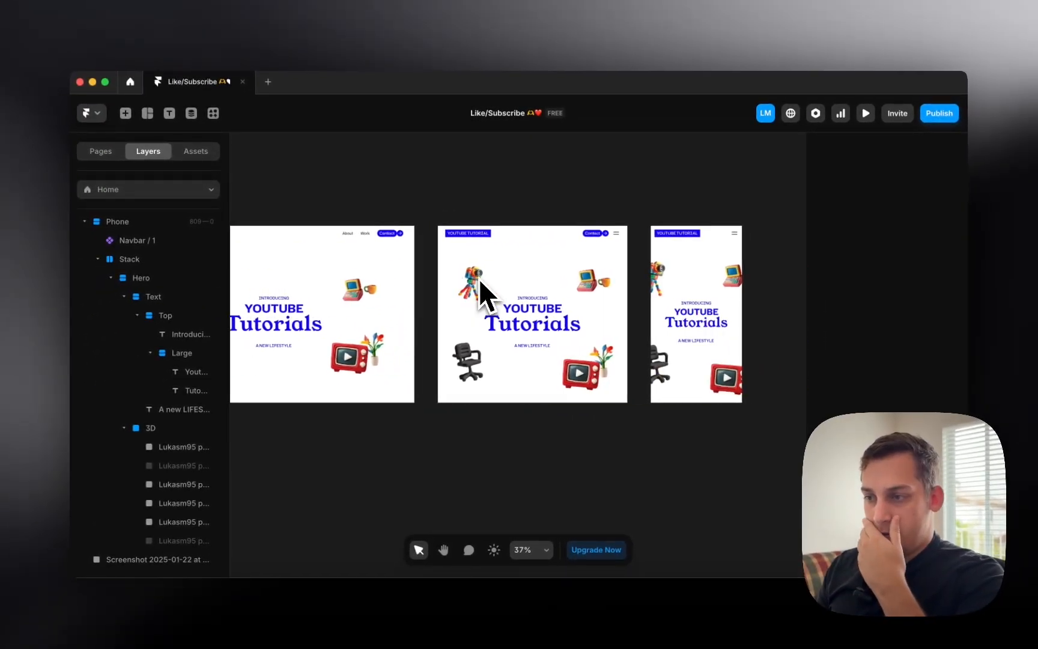
{"action": "scroll", "coordinate": [476, 279], "scroll_direction": "left", "scroll_amount": 2}
{"action": "left_click", "coordinate": [341, 210]}
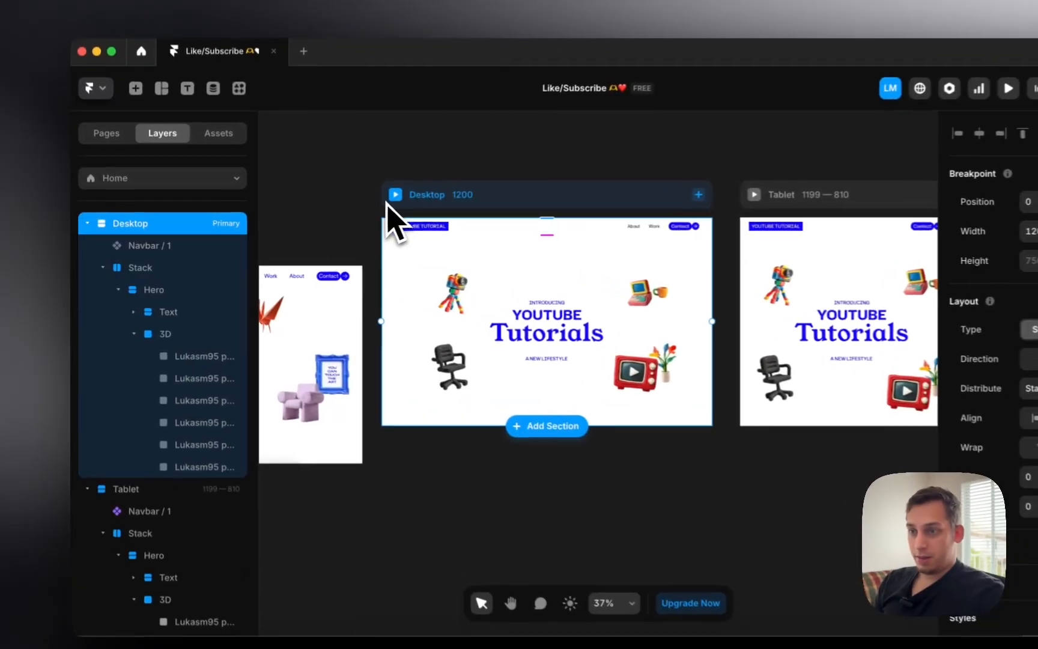
Preview the desktop page, narrow the preview to tablet width to check the hero images, and return to the canvas
{"action": "left_click", "coordinate": [346, 205]}
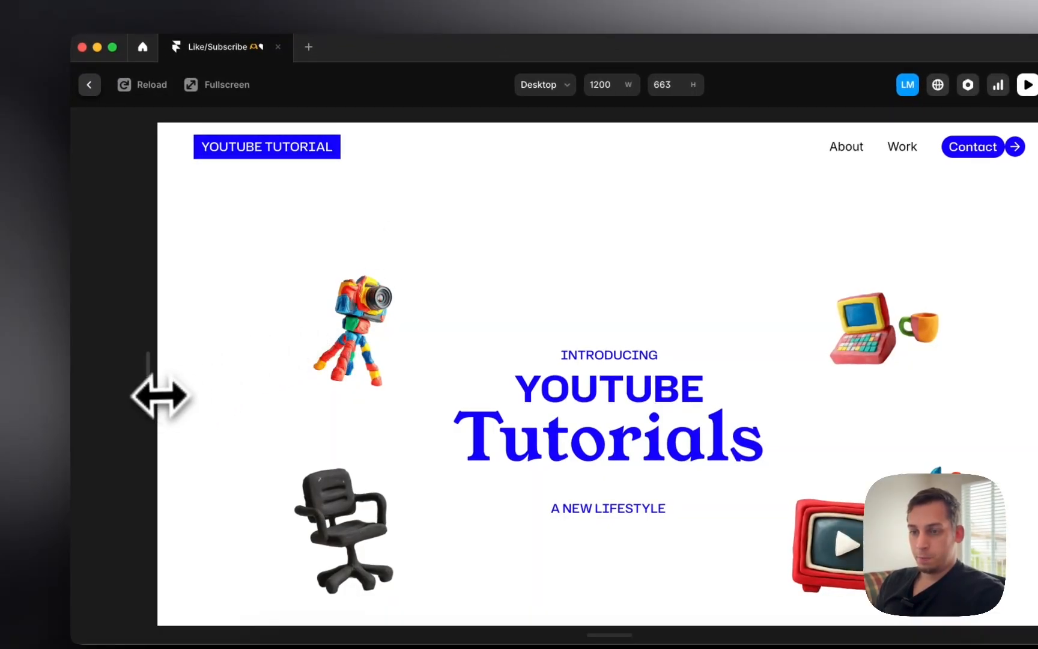
{"action": "left_click_drag", "start_coordinate": [159, 396], "coordinate": [243, 336]}
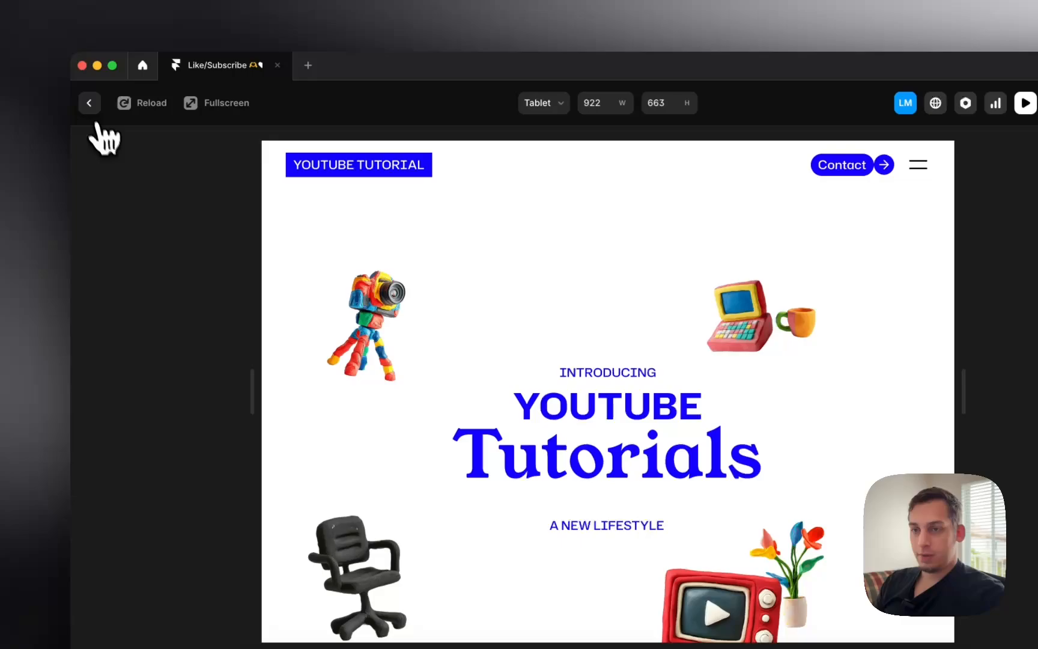
{"action": "left_click", "coordinate": [86, 113]}
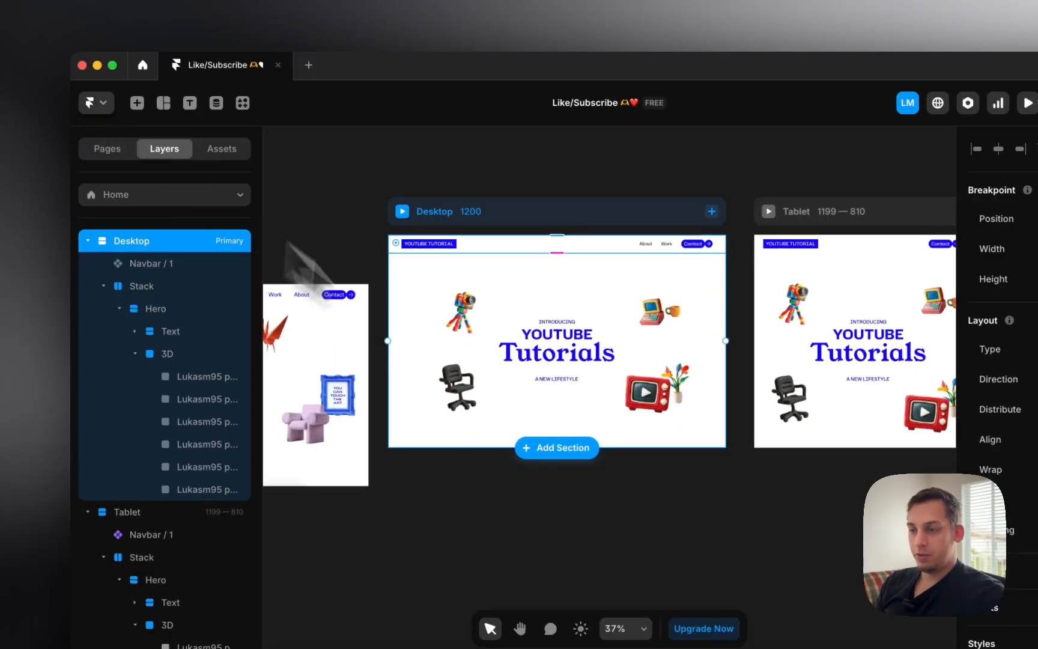
Examine the properties of the hero's 3D image frame, the Hero stack and the navbar in the desktop and tablet layouts
{"action": "left_click", "coordinate": [486, 361]}
{"action": "left_click", "coordinate": [497, 317]}
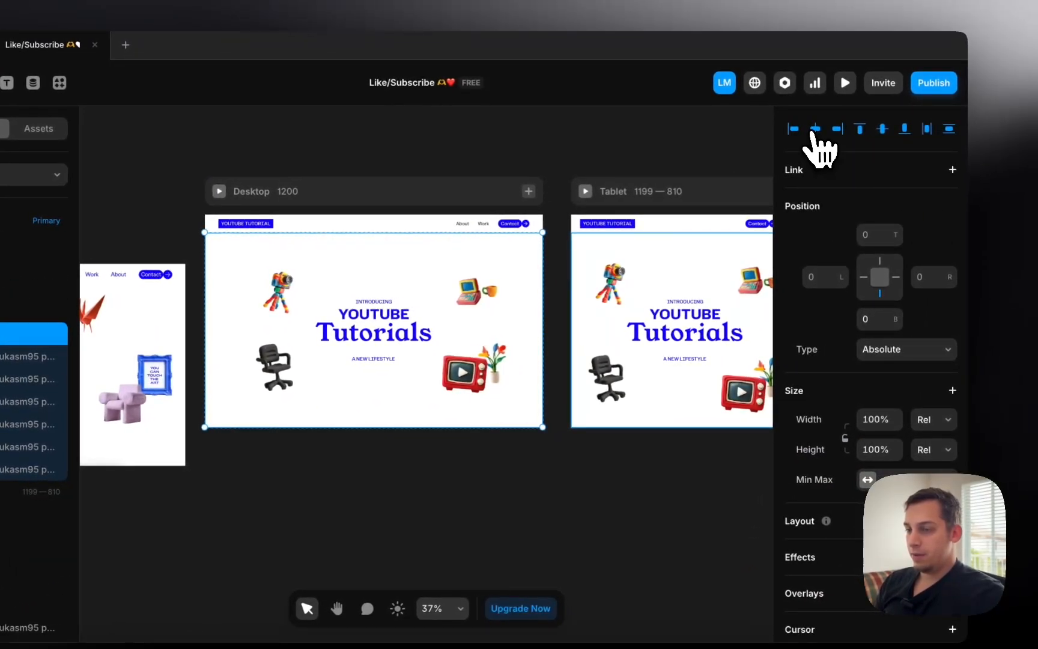
{"action": "scroll", "coordinate": [903, 420], "scroll_direction": "down", "scroll_amount": 2}
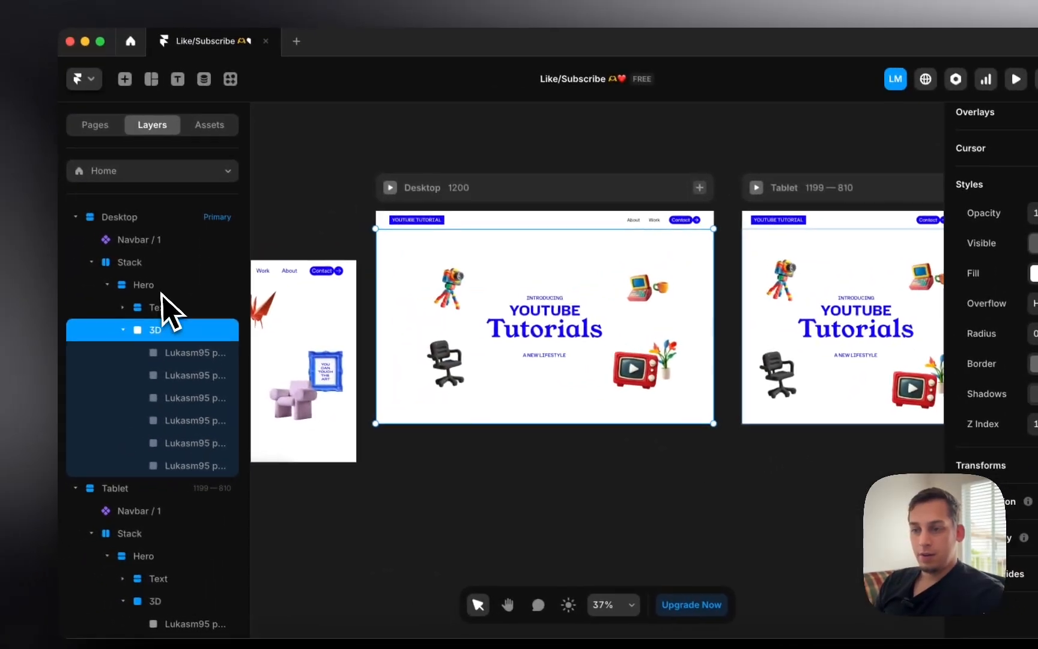
{"action": "left_click", "coordinate": [159, 287]}
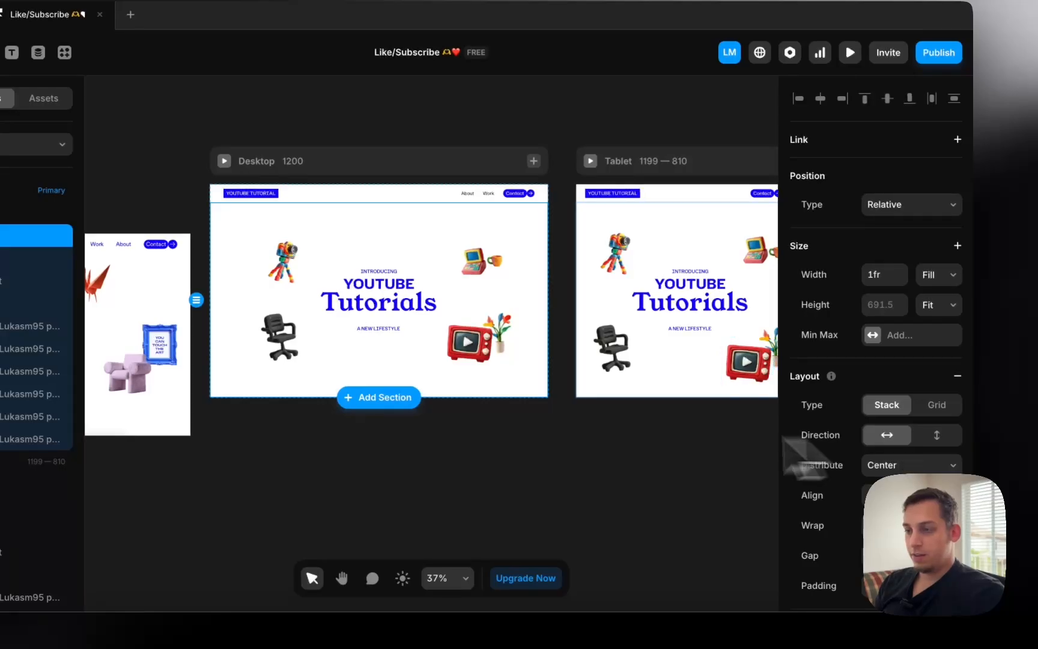
{"action": "scroll", "coordinate": [577, 445], "scroll_direction": "right", "scroll_amount": 5}
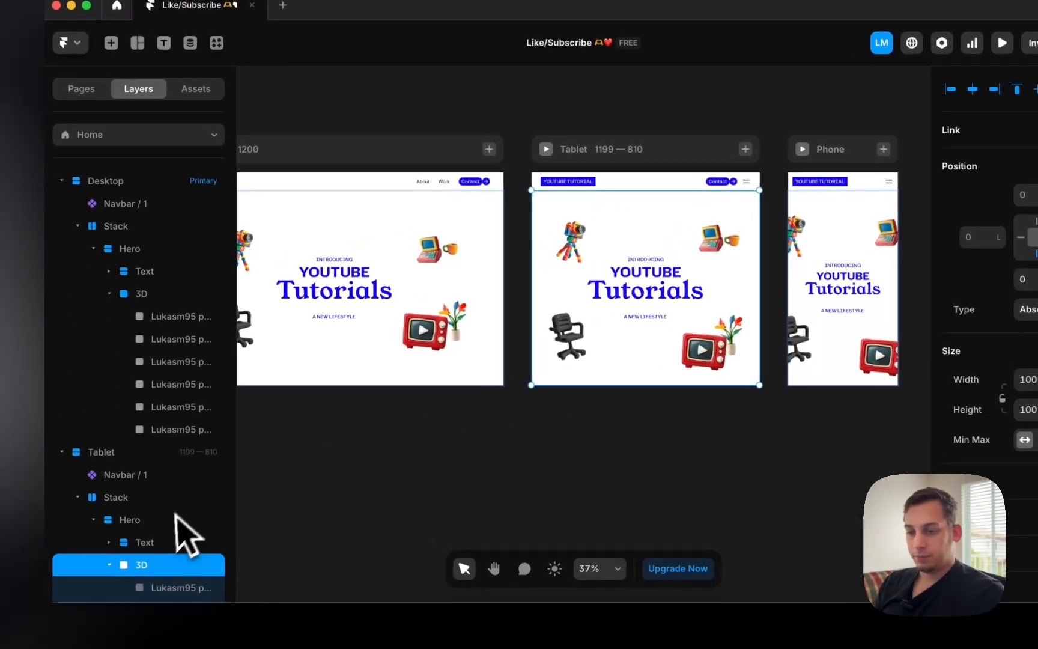
{"action": "scroll", "coordinate": [606, 324], "scroll_direction": "left", "scroll_amount": 4}
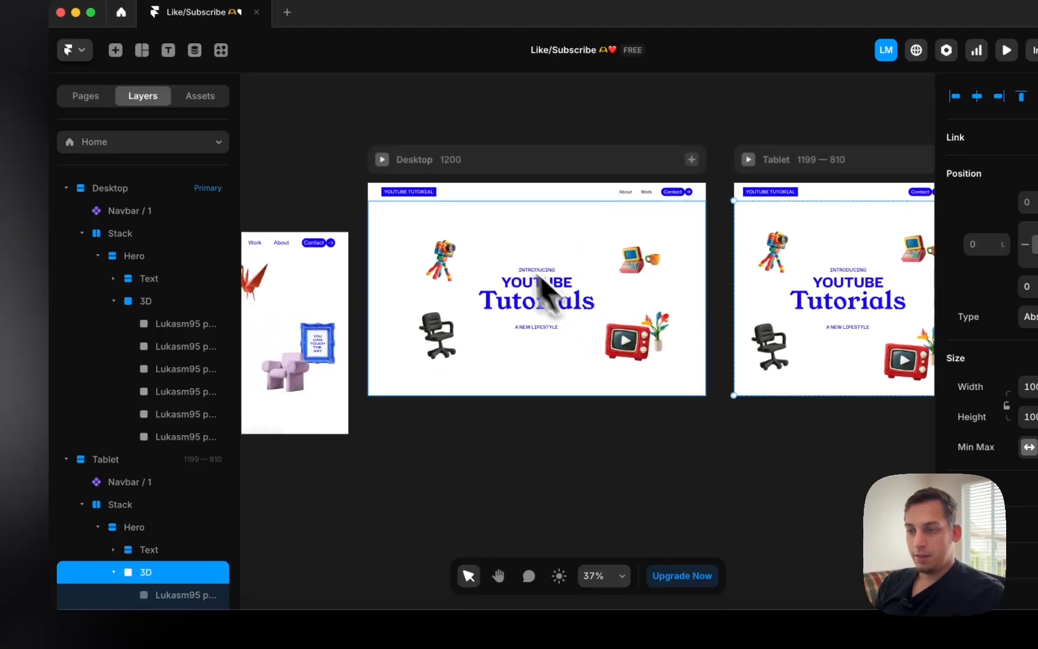
{"action": "left_click", "coordinate": [418, 196]}
{"action": "scroll", "coordinate": [925, 421], "scroll_direction": "down", "scroll_amount": 3}
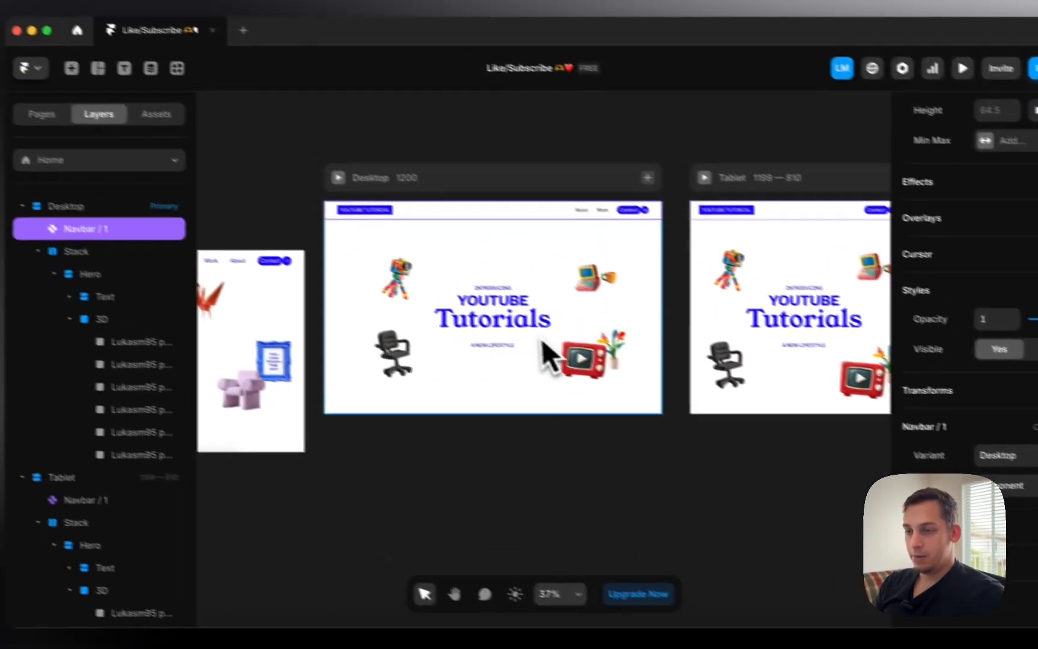
{"action": "left_click", "coordinate": [428, 309]}
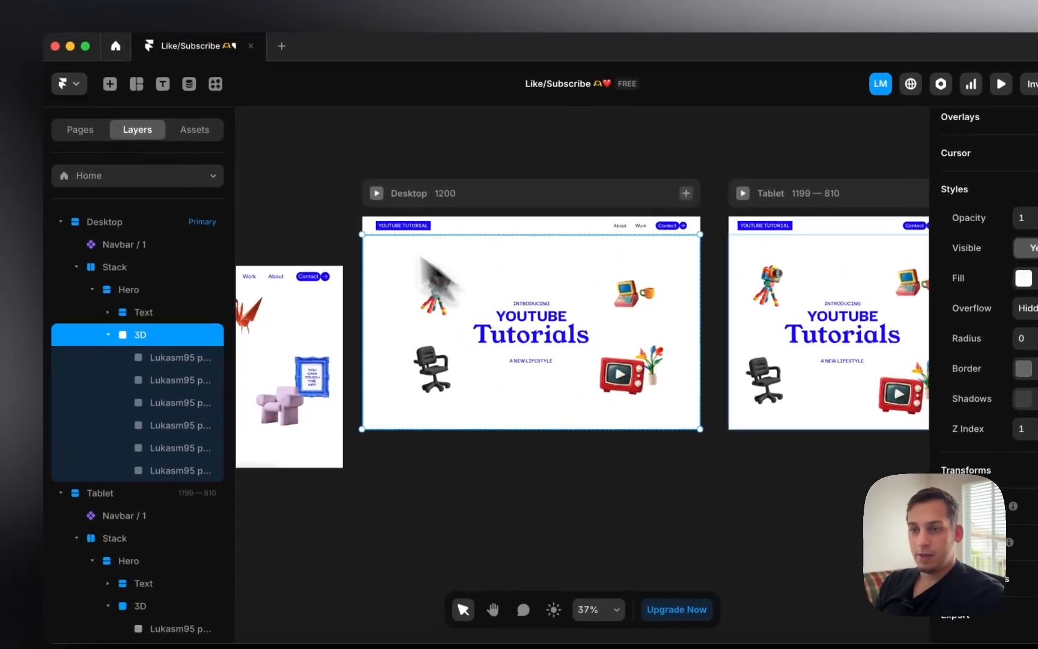
Change the Blue colour style to #FC2A05 and rename the style Red
{"action": "left_click", "coordinate": [47, 69]}
{"action": "left_click", "coordinate": [102, 374]}
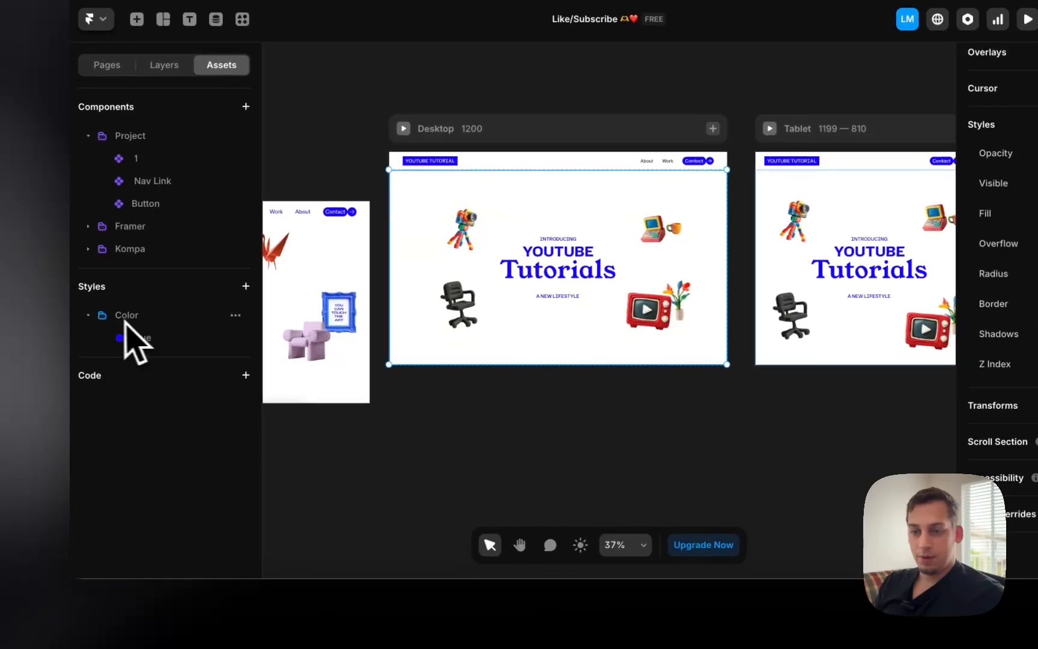
{"action": "left_click", "coordinate": [117, 397]}
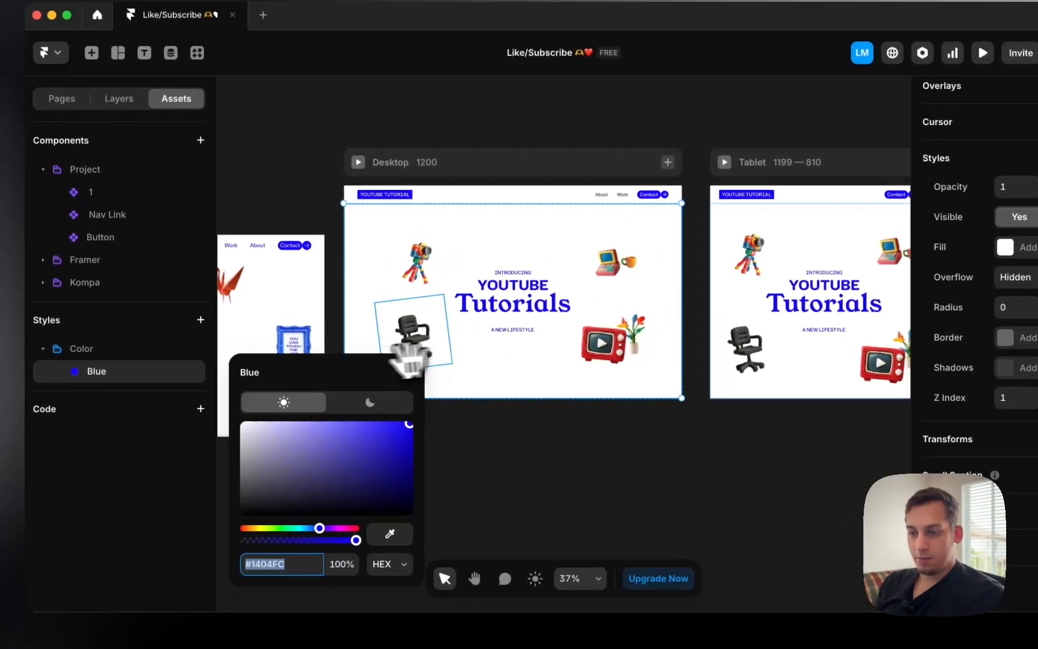
{"action": "left_click_drag", "start_coordinate": [447, 333], "coordinate": [407, 183]}
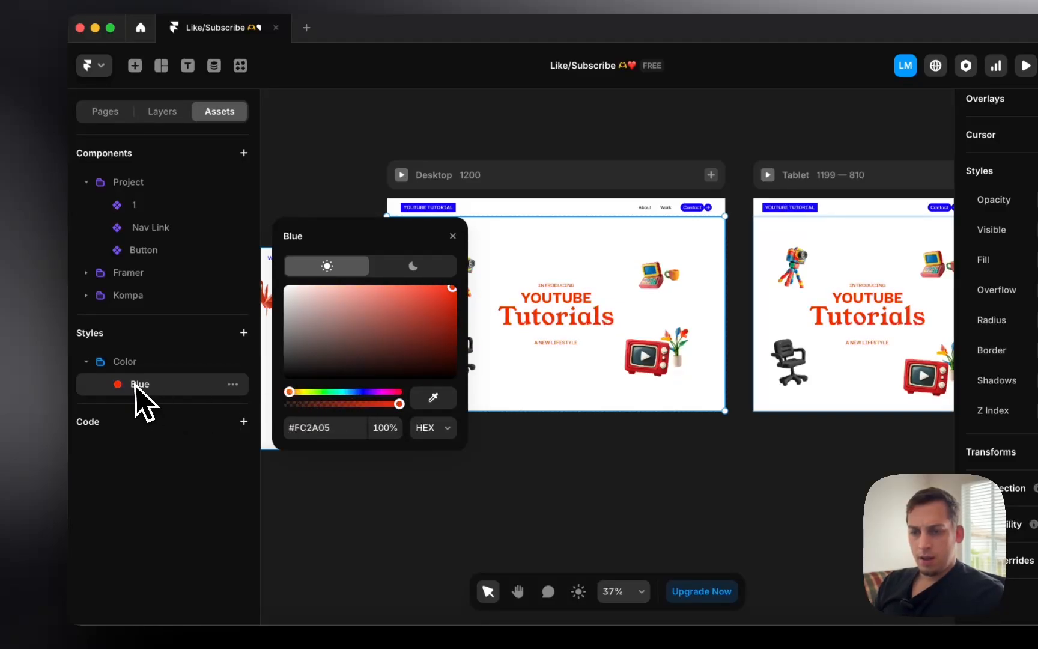
{"action": "type", "text": "Red"}
{"action": "key", "text": "Return"}
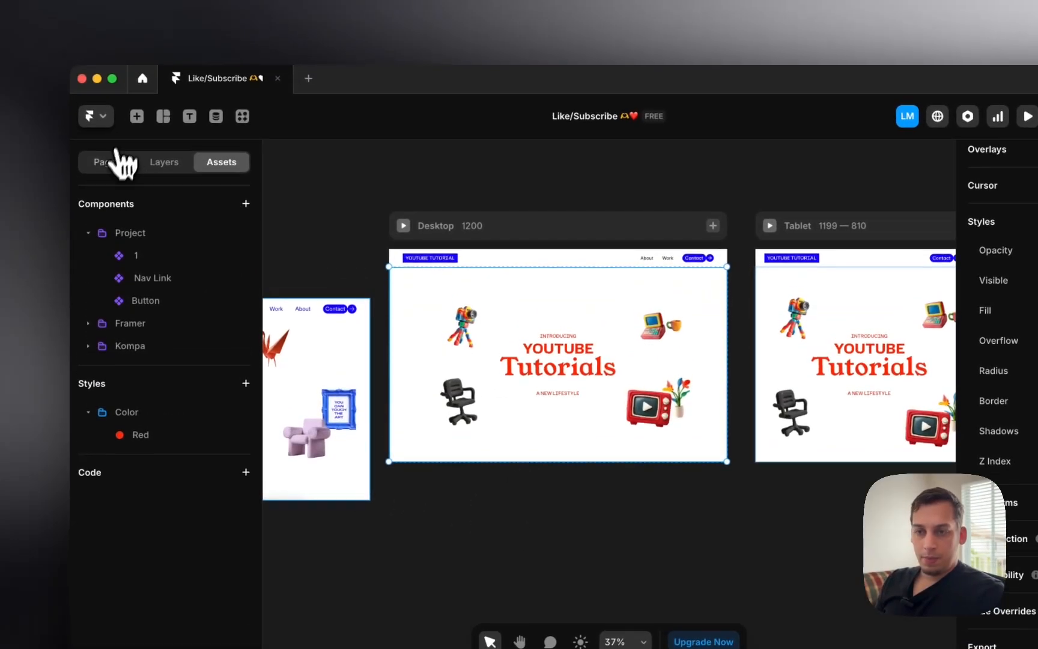
Lock the 3D image layer in the desktop hero
{"action": "left_click", "coordinate": [111, 111]}
{"action": "left_click", "coordinate": [164, 167]}
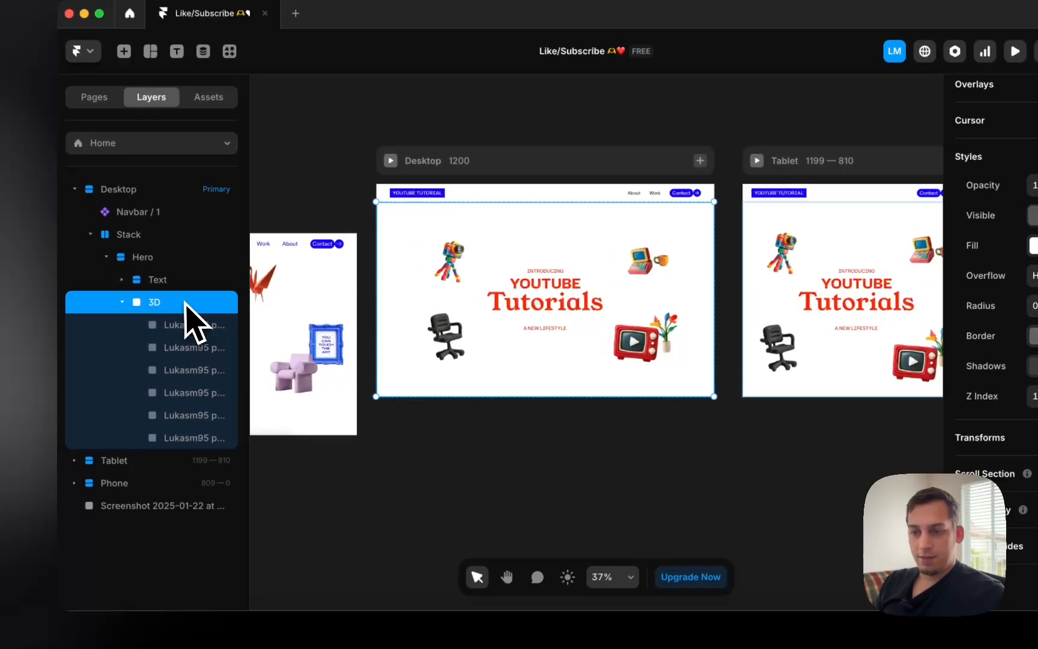
{"action": "right_click", "coordinate": [199, 373]}
{"action": "mouse_move", "coordinate": [250, 475]}
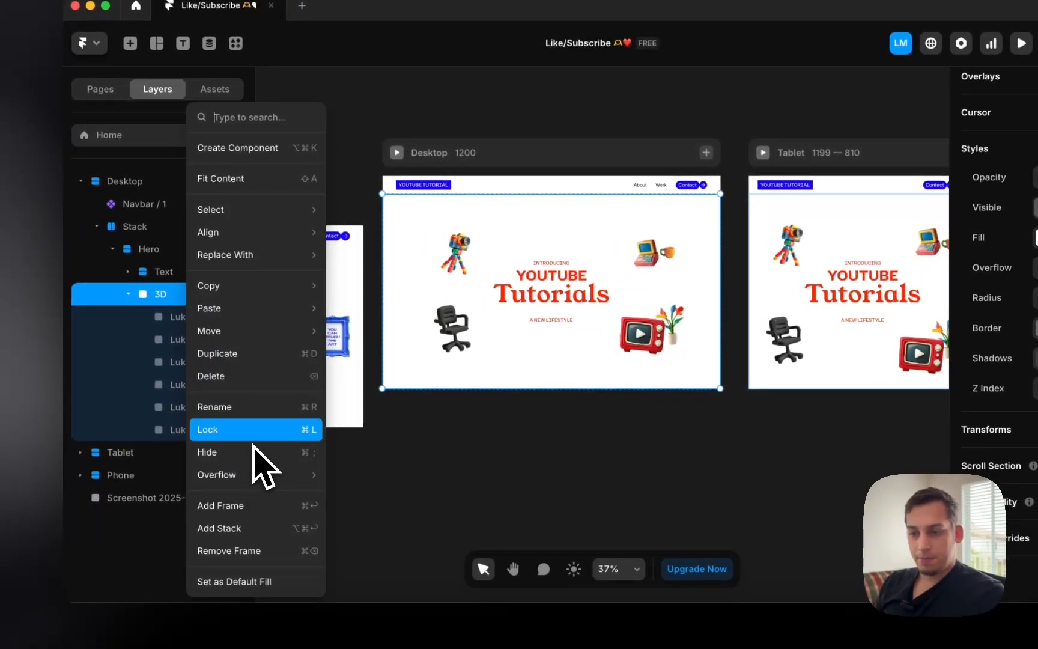
{"action": "left_click", "coordinate": [256, 439]}
Set the colour of the hero's Tutorials title text to black, #000000
{"action": "left_click", "coordinate": [128, 272]}
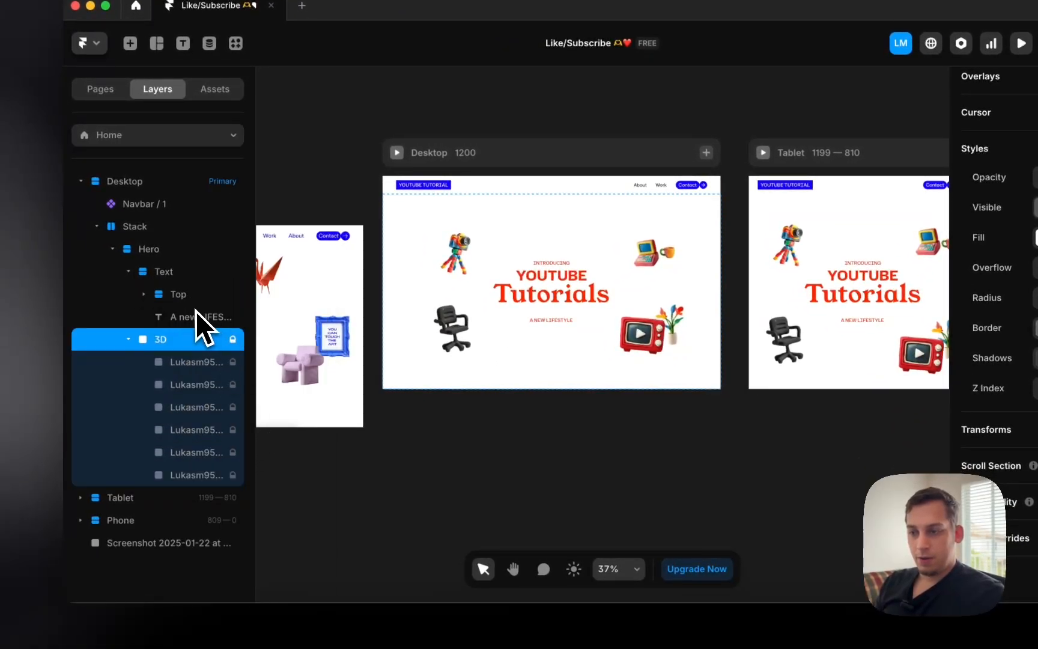
{"action": "left_click", "coordinate": [196, 315]}
{"action": "left_click", "coordinate": [144, 294]}
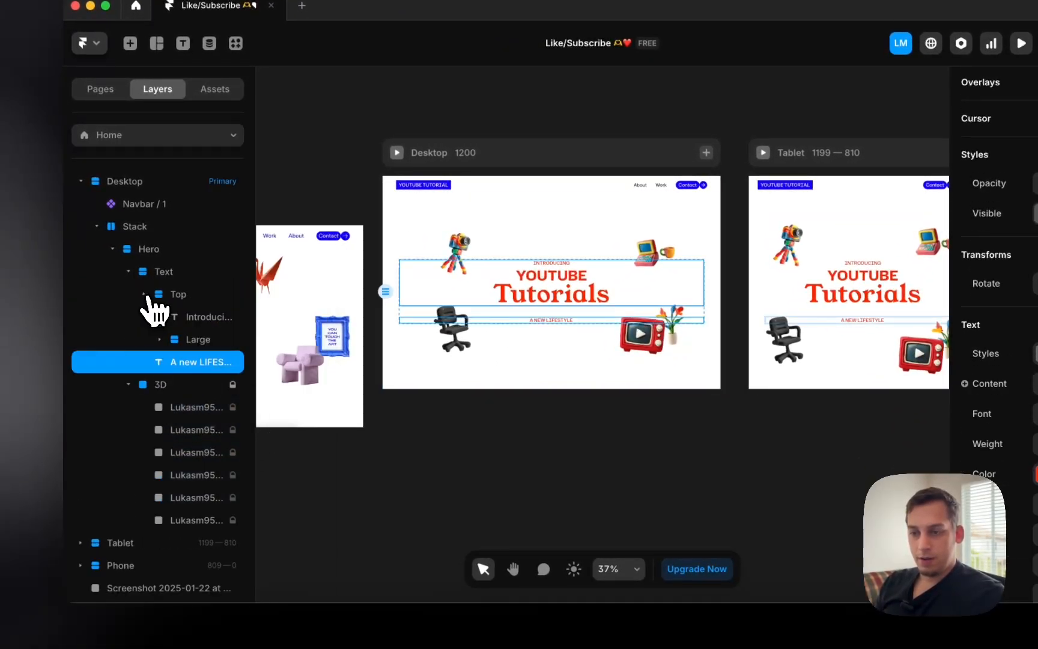
{"action": "left_click", "coordinate": [196, 346]}
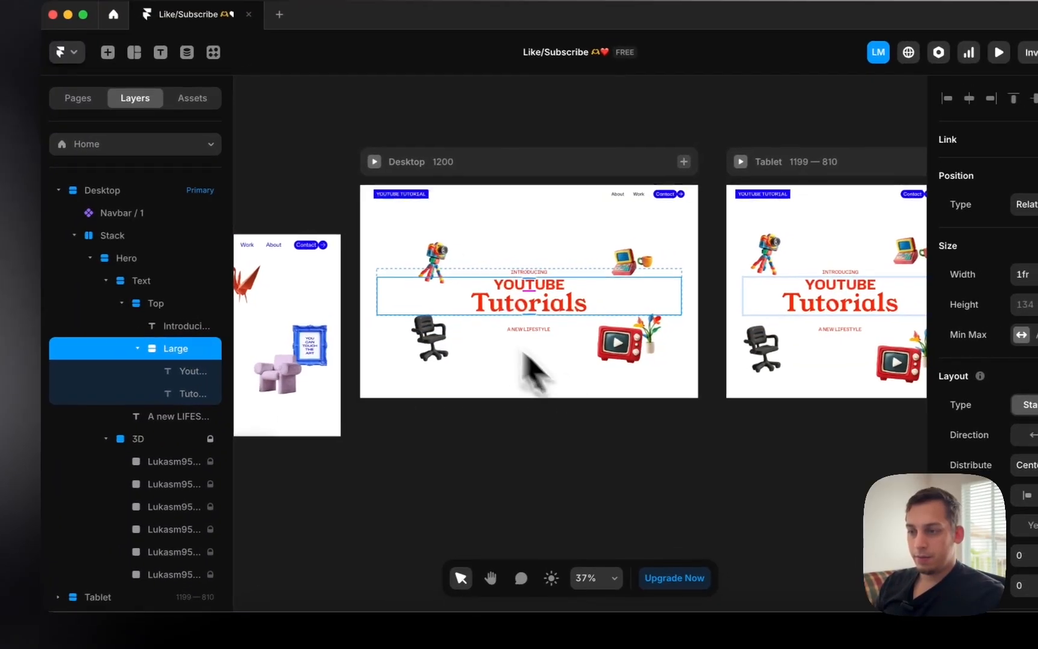
{"action": "scroll", "coordinate": [498, 337], "scroll_direction": "up", "scroll_amount": 5}
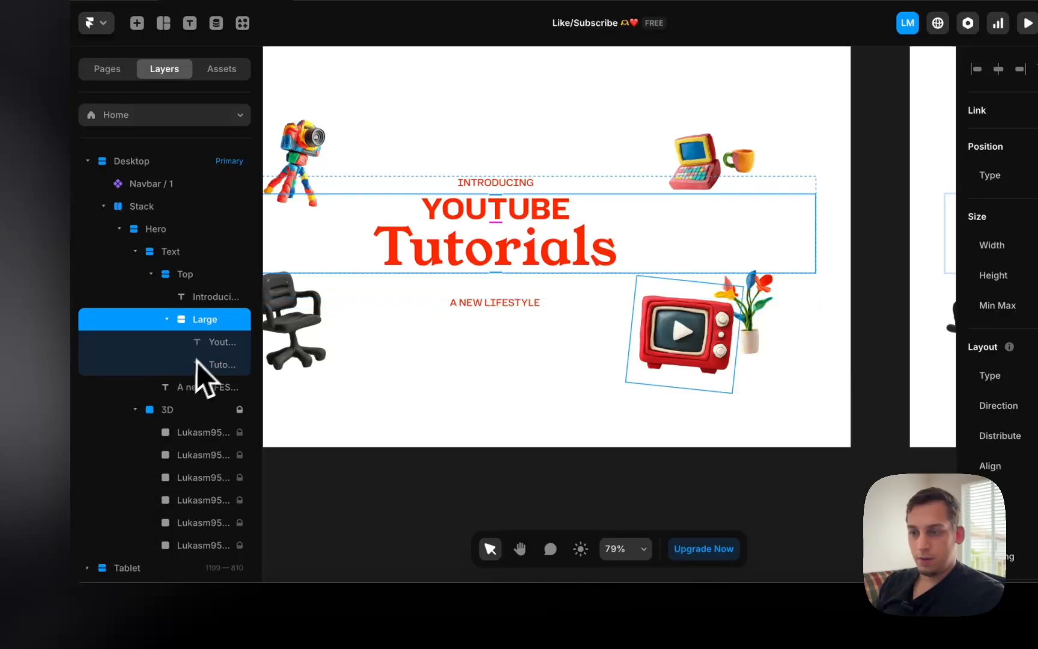
{"action": "left_click", "coordinate": [215, 363]}
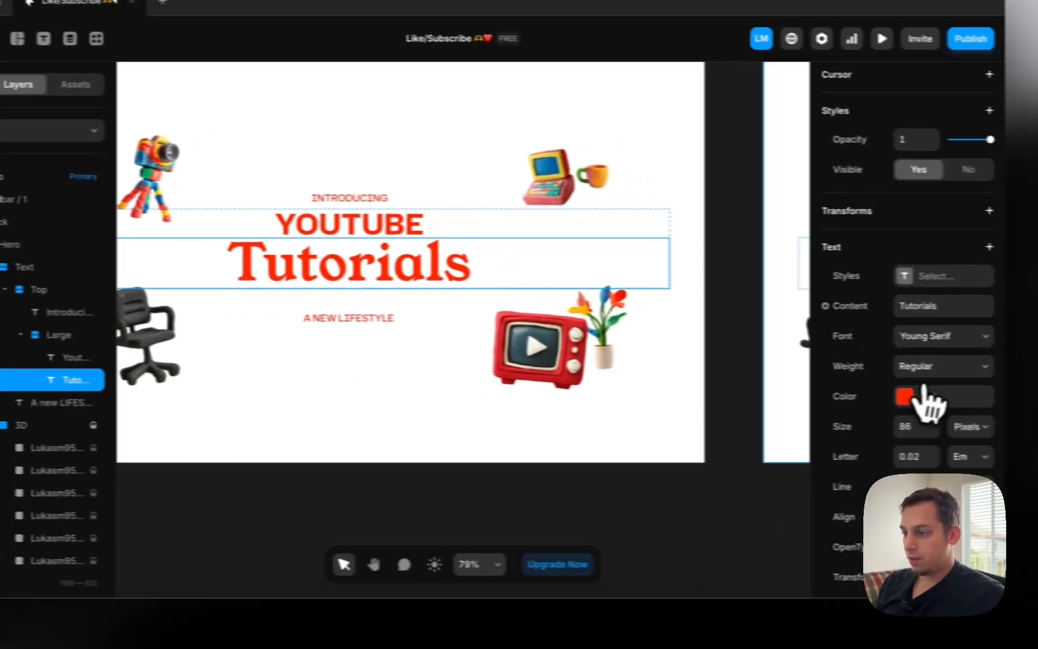
{"action": "left_click", "coordinate": [874, 395]}
{"action": "left_click_drag", "start_coordinate": [601, 319], "coordinate": [537, 303]}
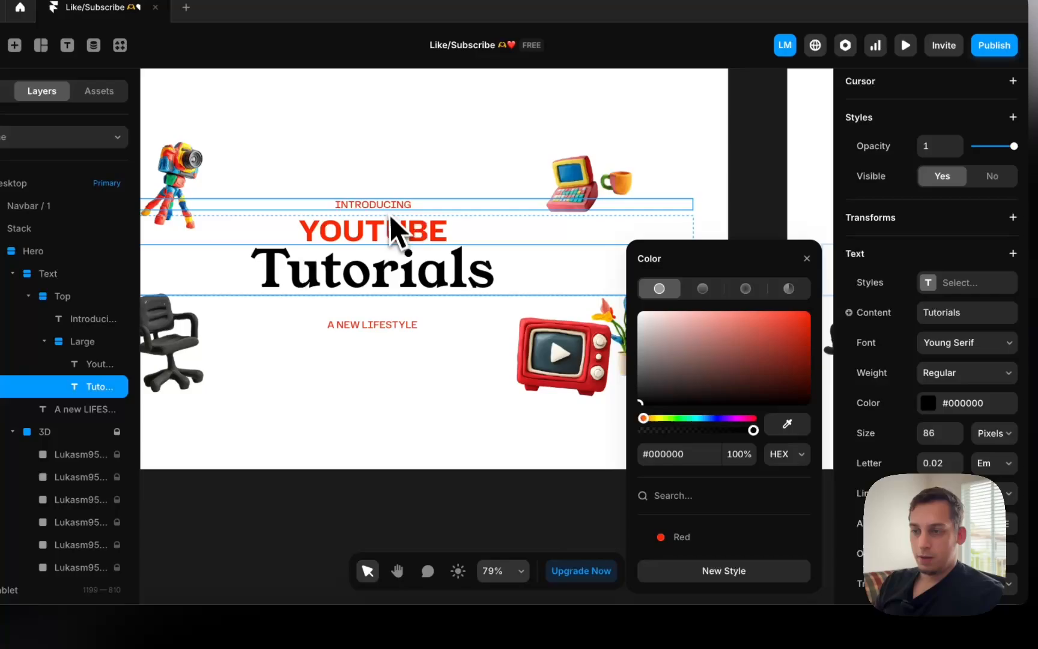
Set the Introducing and A new LIFESTYLE text lines in the hero to black, #000000
{"action": "left_click", "coordinate": [329, 197]}
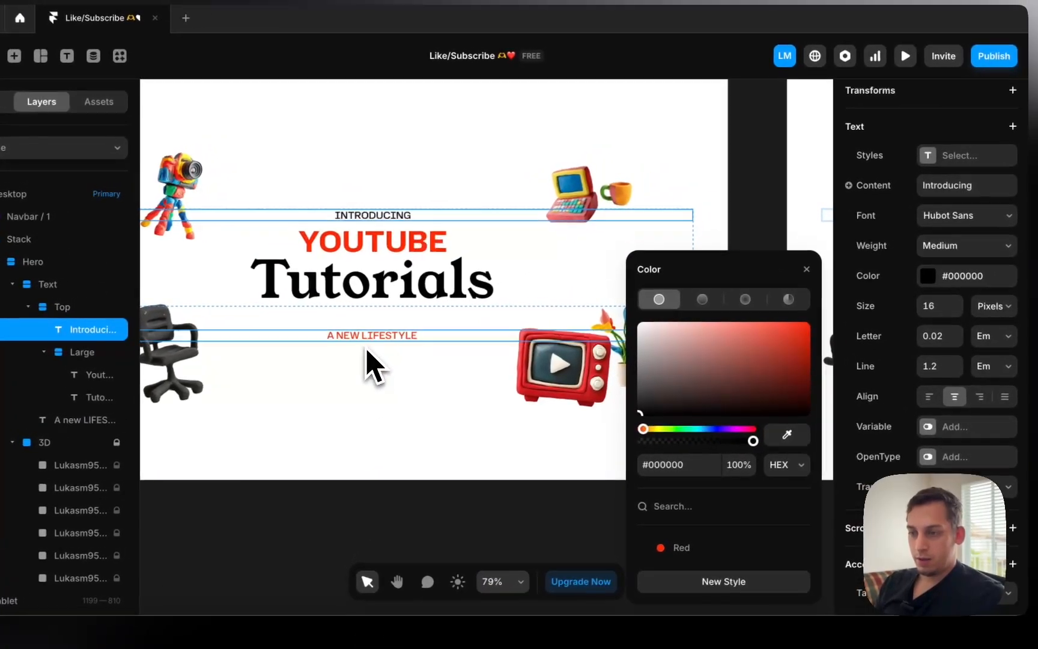
{"action": "left_click", "coordinate": [415, 318]}
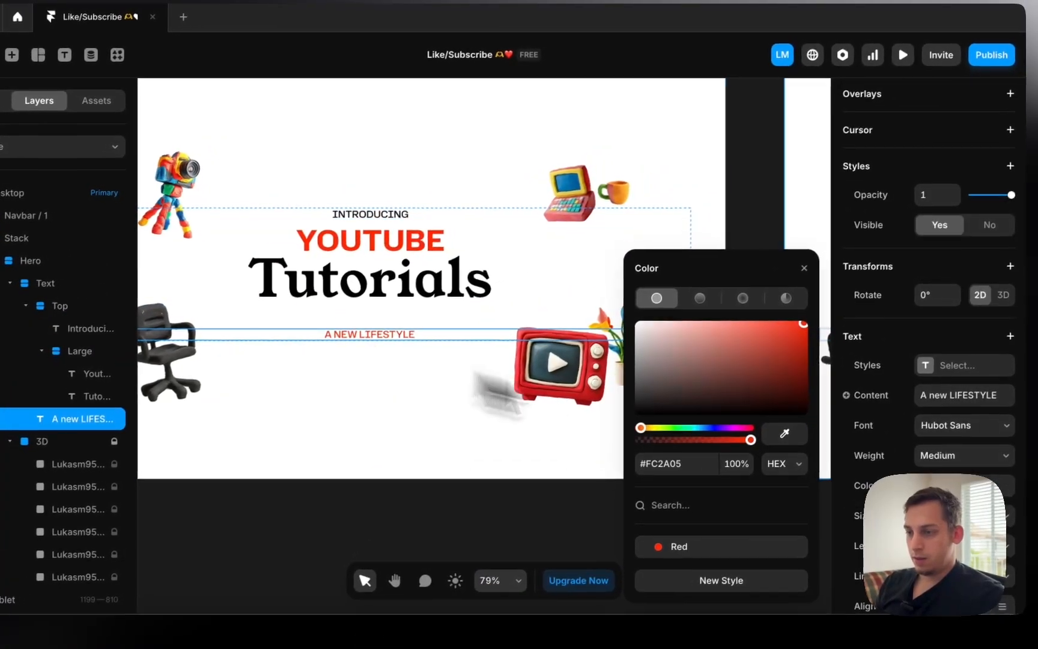
{"action": "left_click", "coordinate": [811, 366]}
{"action": "left_click_drag", "start_coordinate": [756, 371], "coordinate": [465, 477]}
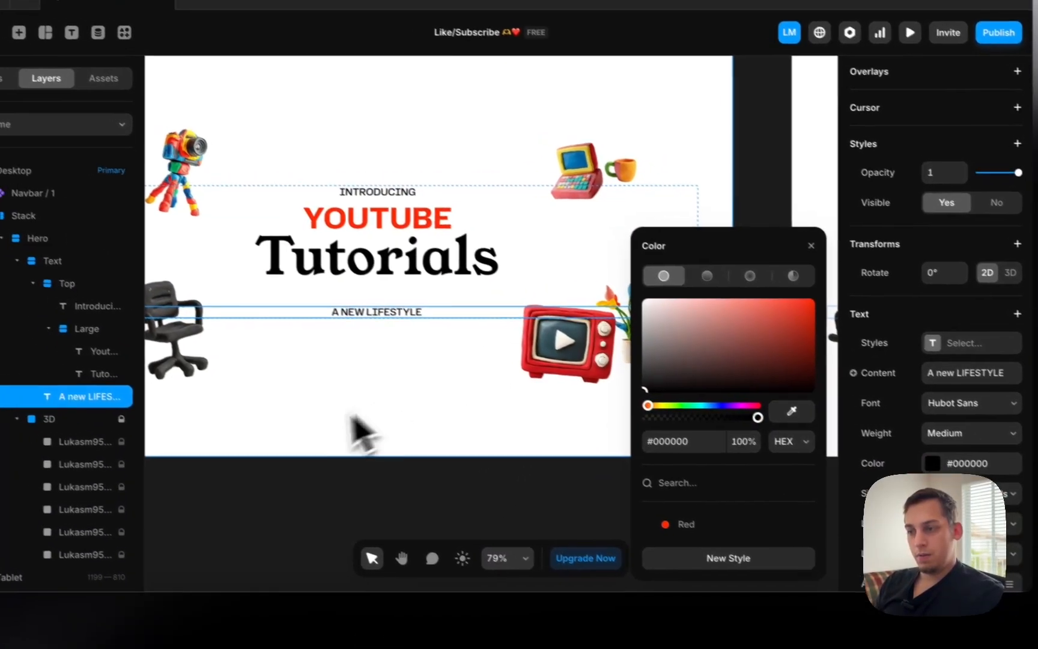
{"action": "key", "text": "super+z"}
{"action": "left_click", "coordinate": [328, 481]}
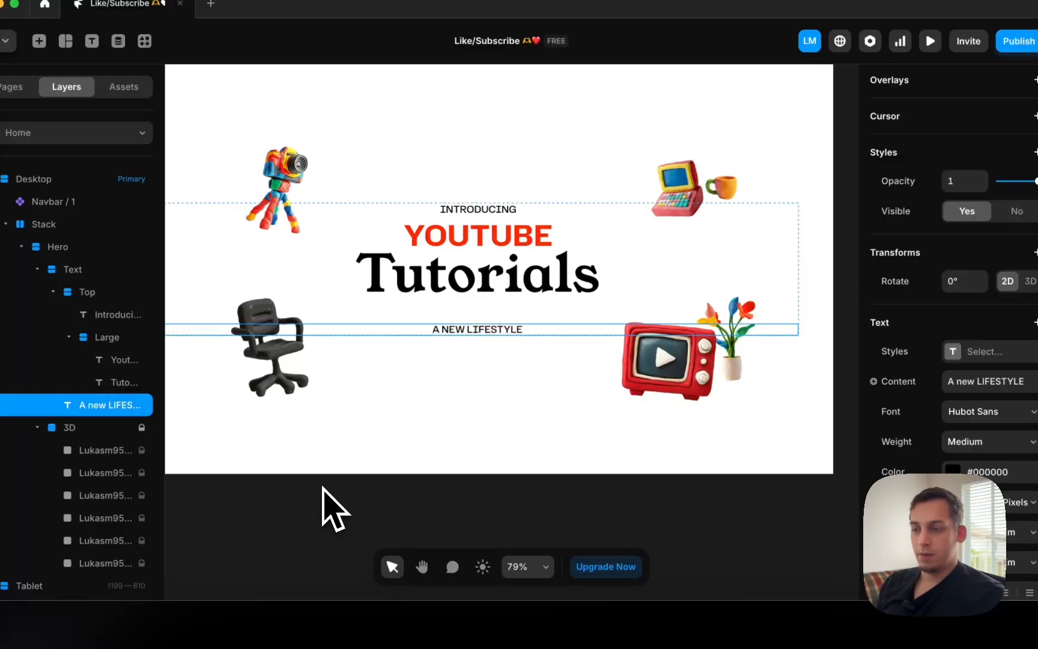
{"action": "key", "text": "Escape"}
Give the Youtube title text a linear gradient in red shades with one colour stop at #DB2100
{"action": "scroll", "coordinate": [324, 485], "scroll_direction": "down", "scroll_amount": 5}
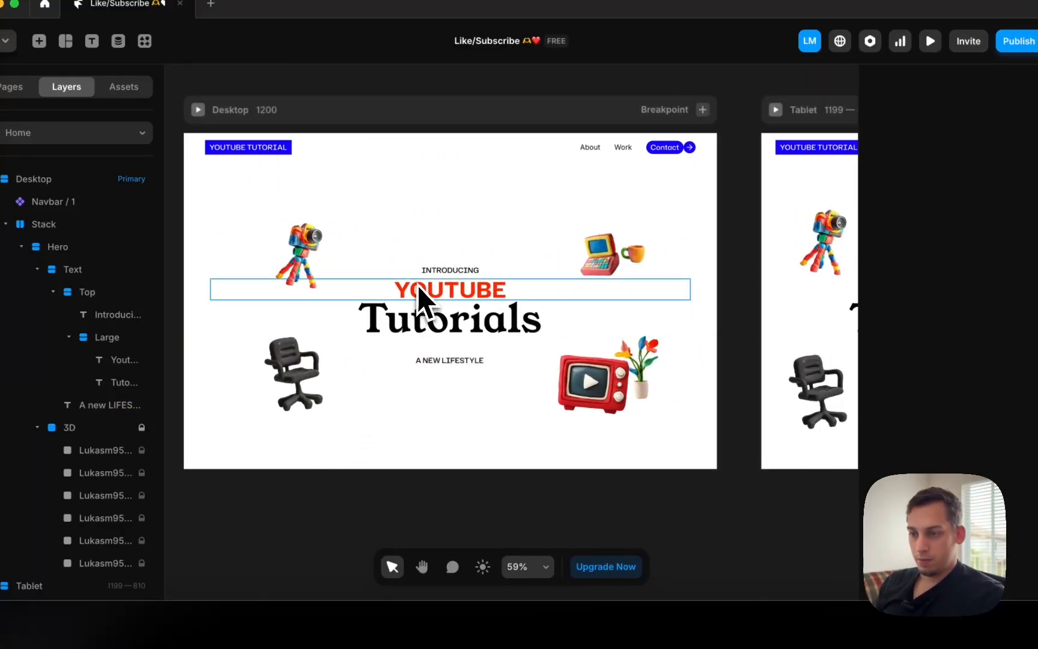
{"action": "left_click", "coordinate": [417, 289]}
{"action": "left_click", "coordinate": [955, 241]}
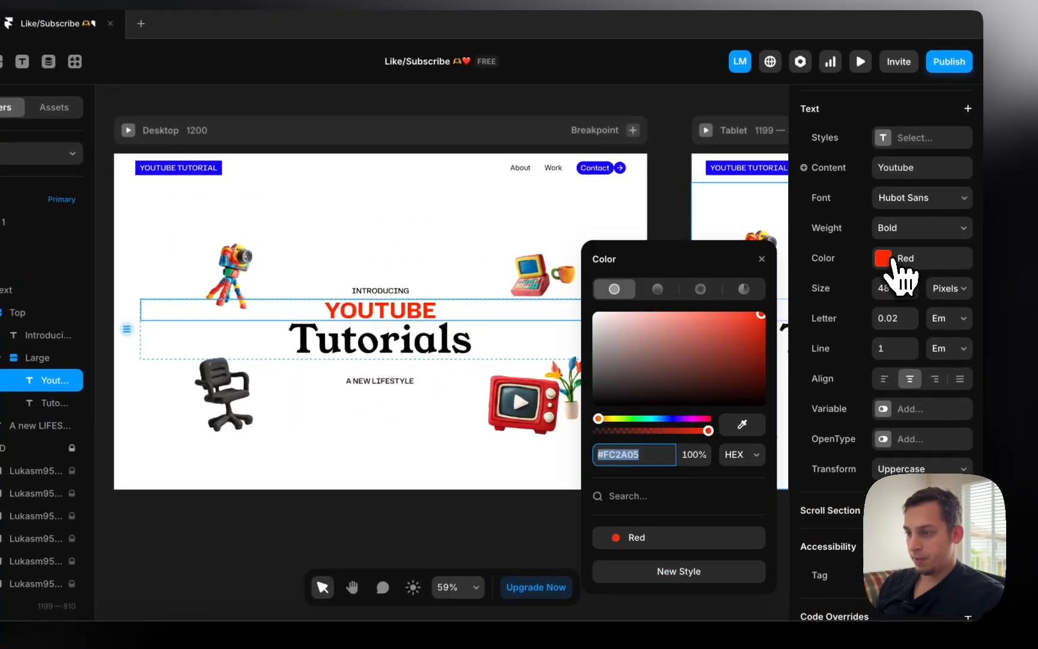
{"action": "left_click", "coordinate": [657, 290]}
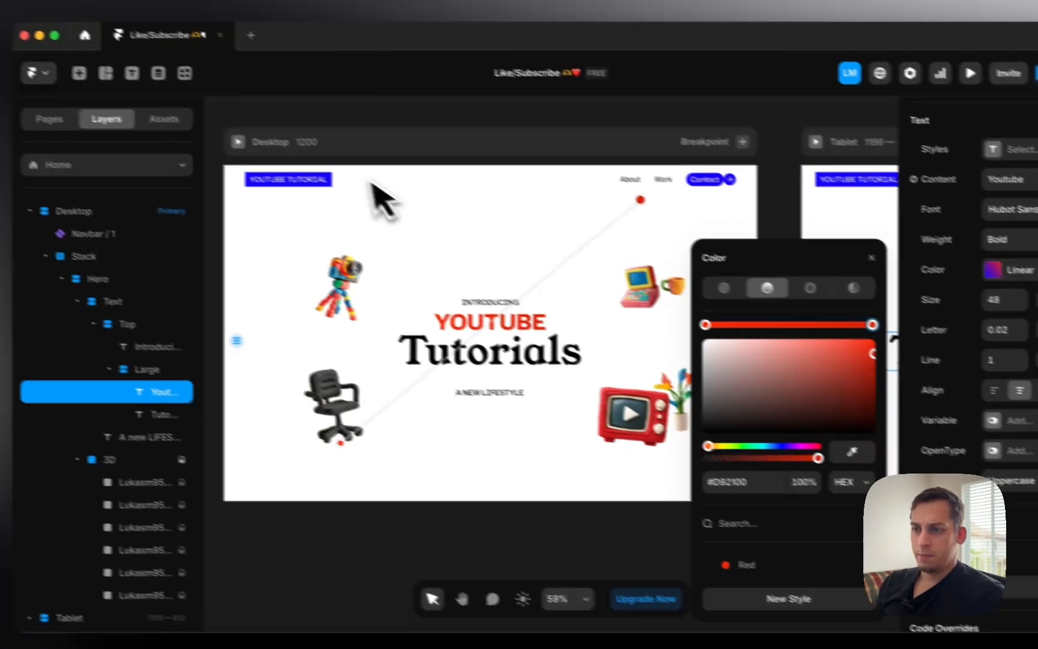
Open the navbar component and apply the Red colour style to the logo's fill in the Desktop variant
{"action": "left_click", "coordinate": [255, 132]}
{"action": "double_click", "coordinate": [252, 151]}
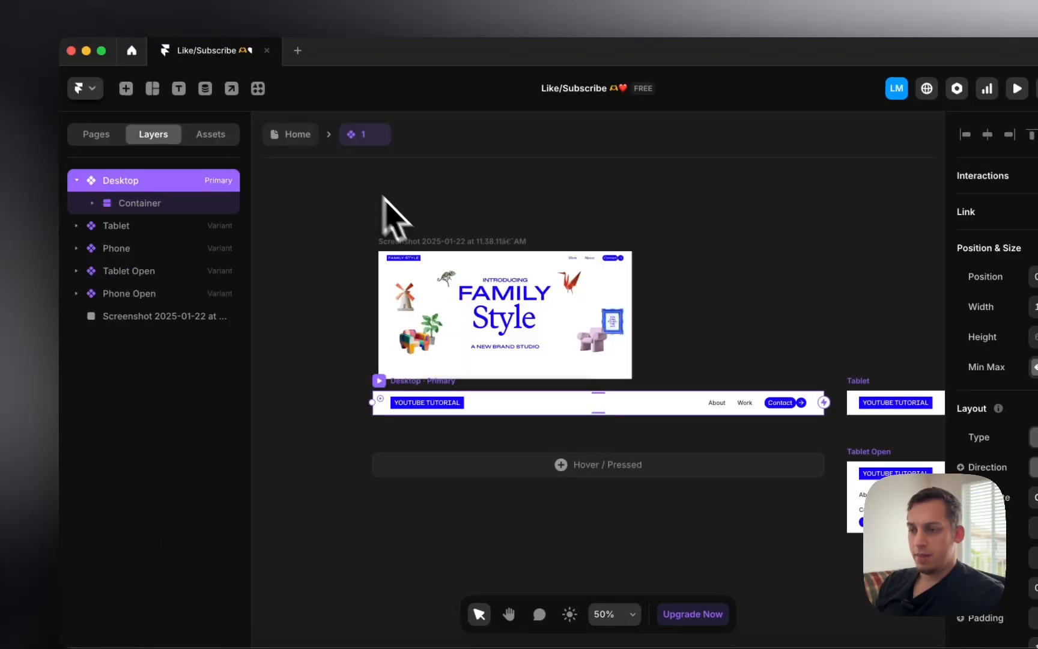
{"action": "double_click", "coordinate": [455, 408]}
{"action": "left_click", "coordinate": [204, 271]}
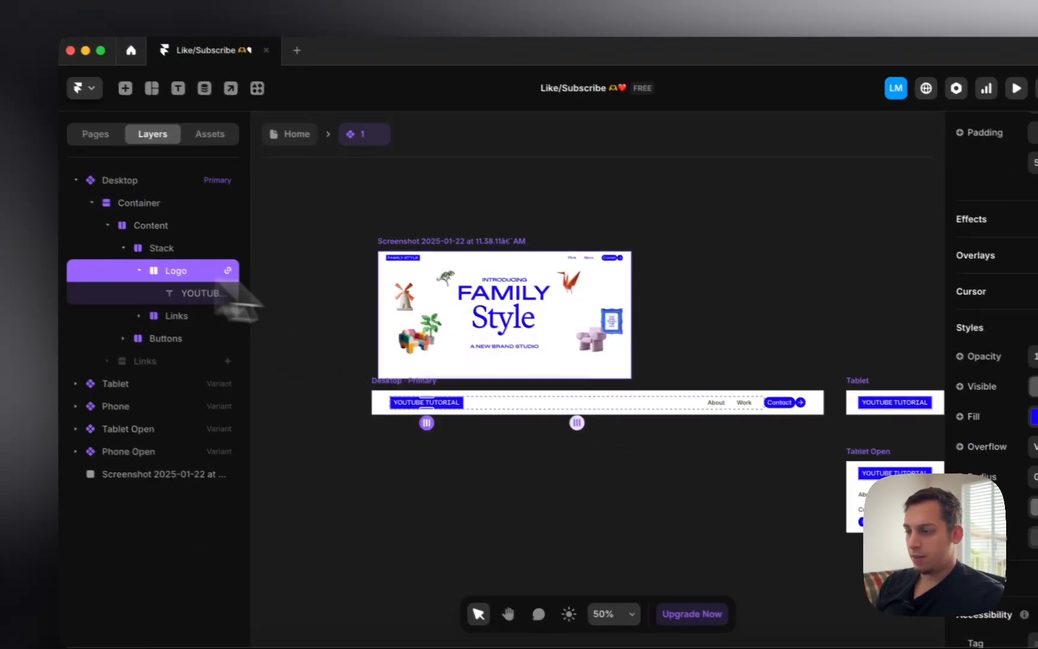
{"action": "left_click", "coordinate": [883, 363]}
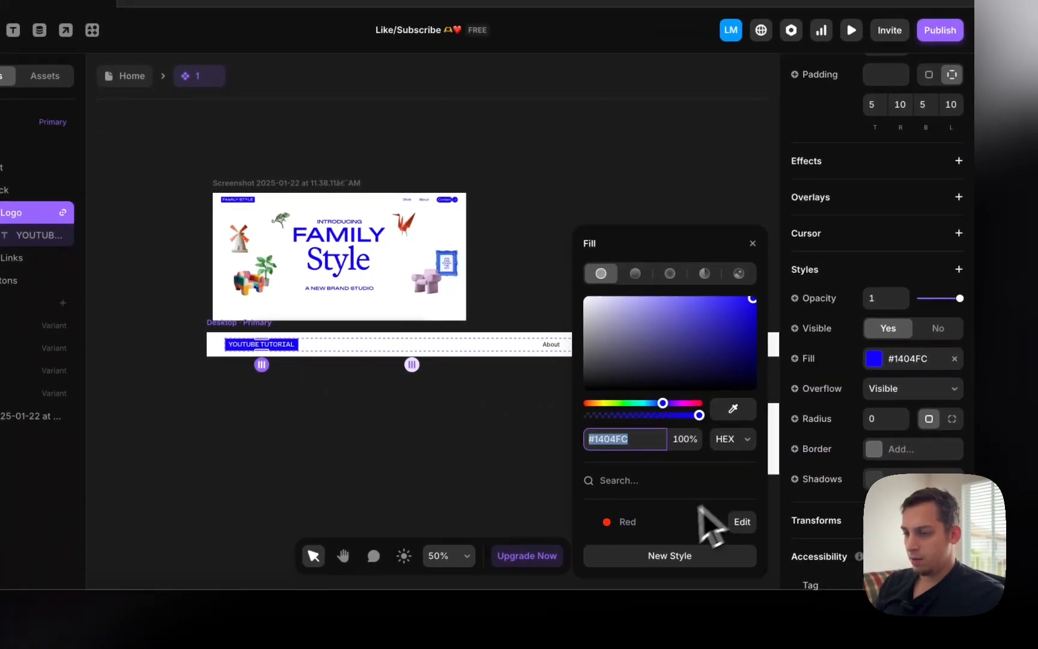
{"action": "left_click", "coordinate": [688, 517]}
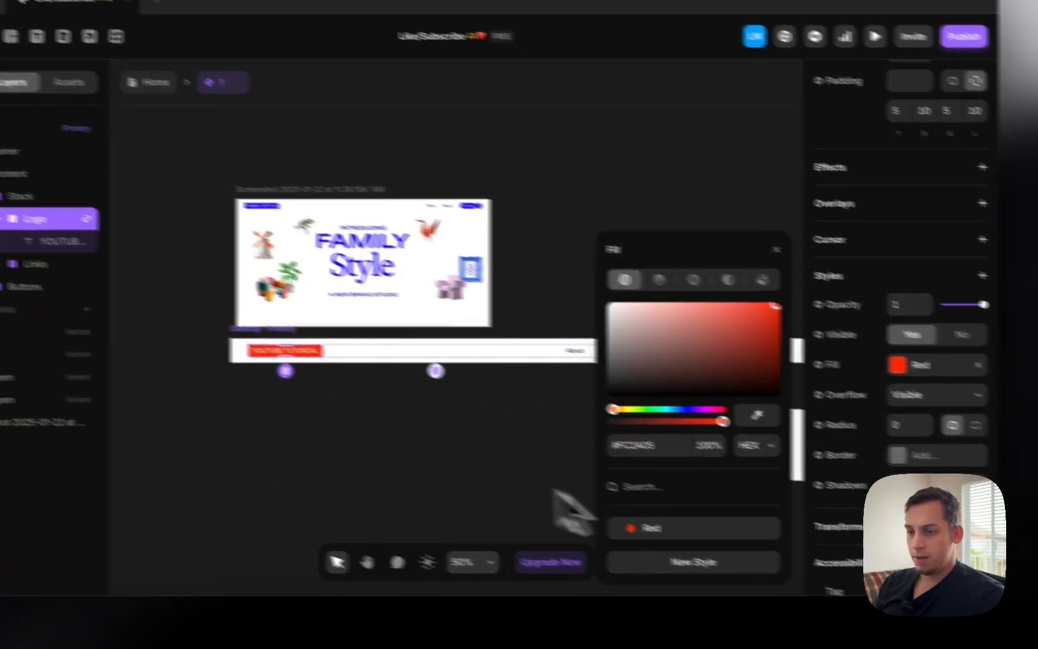
Open the navbar's Contact button component and apply the Red colour style to the fill of its stacks in Variant 1
{"action": "scroll", "coordinate": [444, 456], "scroll_direction": "right", "scroll_amount": 4}
{"action": "double_click", "coordinate": [573, 386]}
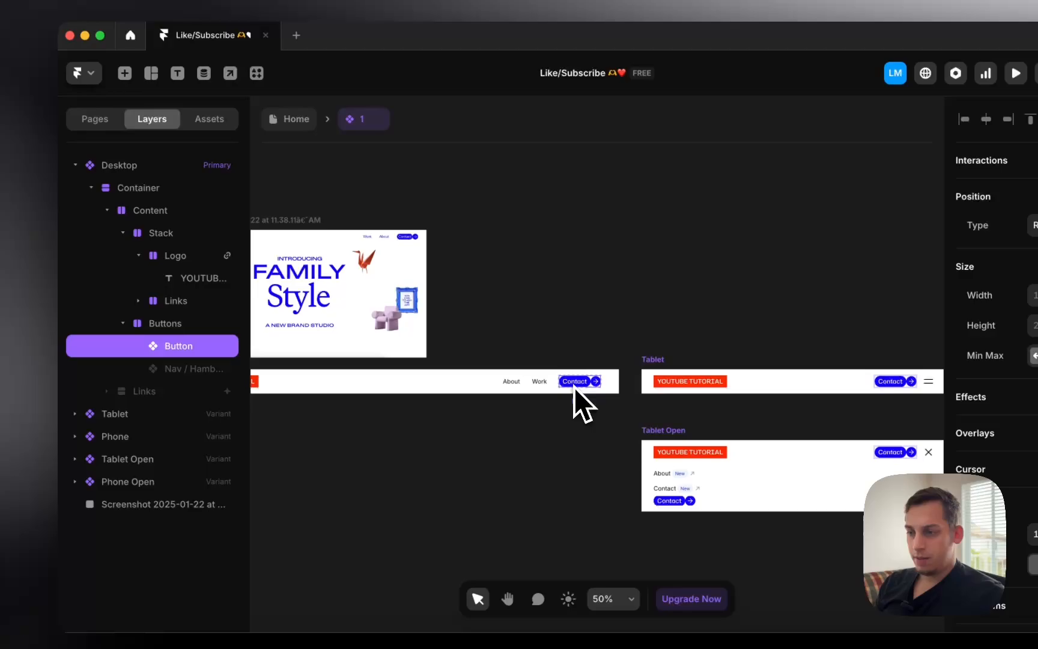
{"action": "double_click", "coordinate": [573, 387]}
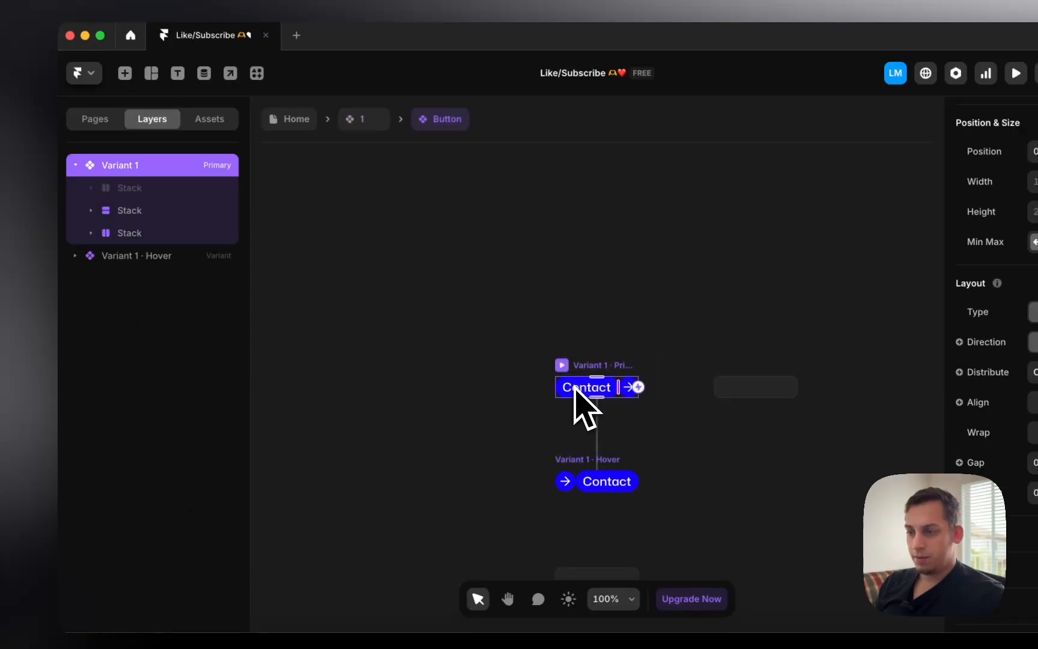
{"action": "left_click", "coordinate": [133, 210]}
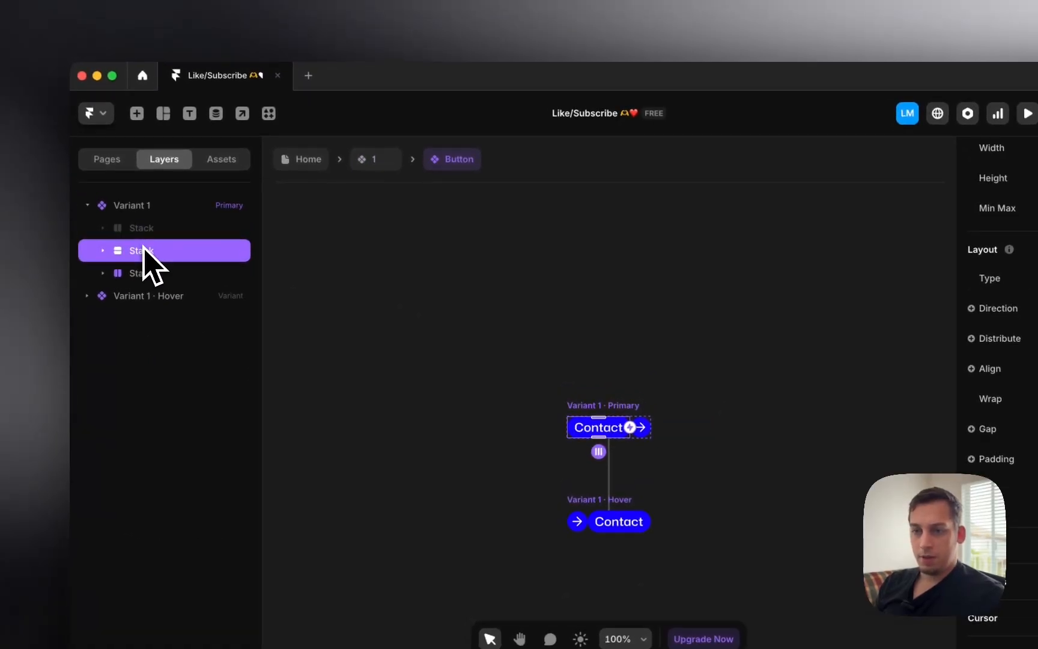
{"action": "left_click", "coordinate": [129, 188]}
{"action": "left_click", "coordinate": [133, 232], "text": "shift"}
{"action": "scroll", "coordinate": [964, 390], "scroll_direction": "down", "scroll_amount": 8}
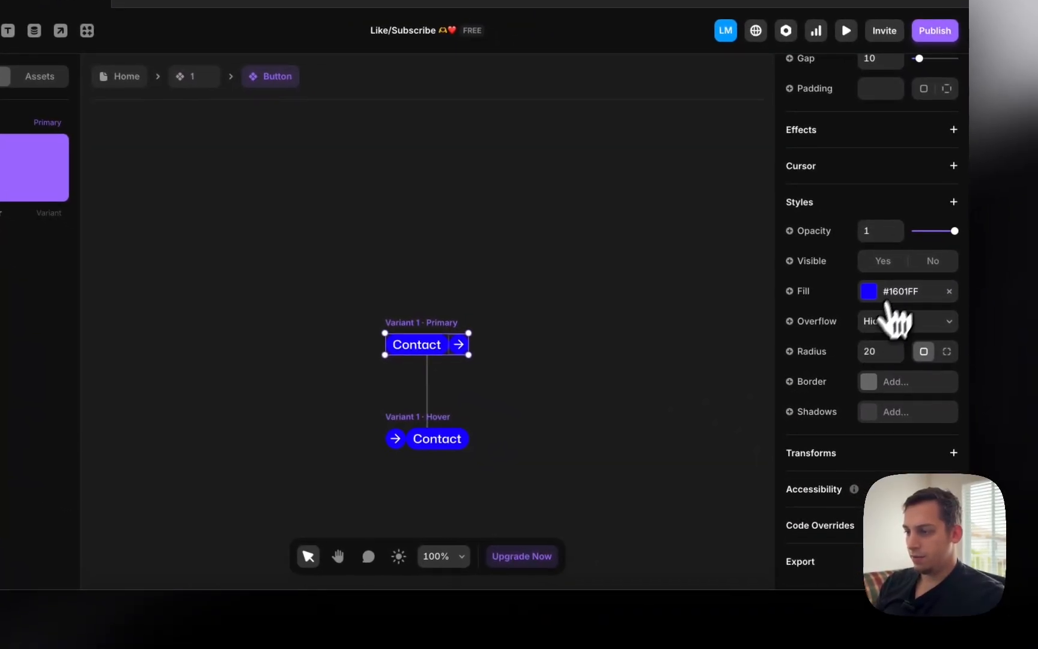
{"action": "left_click", "coordinate": [983, 342]}
{"action": "left_click", "coordinate": [666, 521]}
{"action": "left_click", "coordinate": [501, 366]}
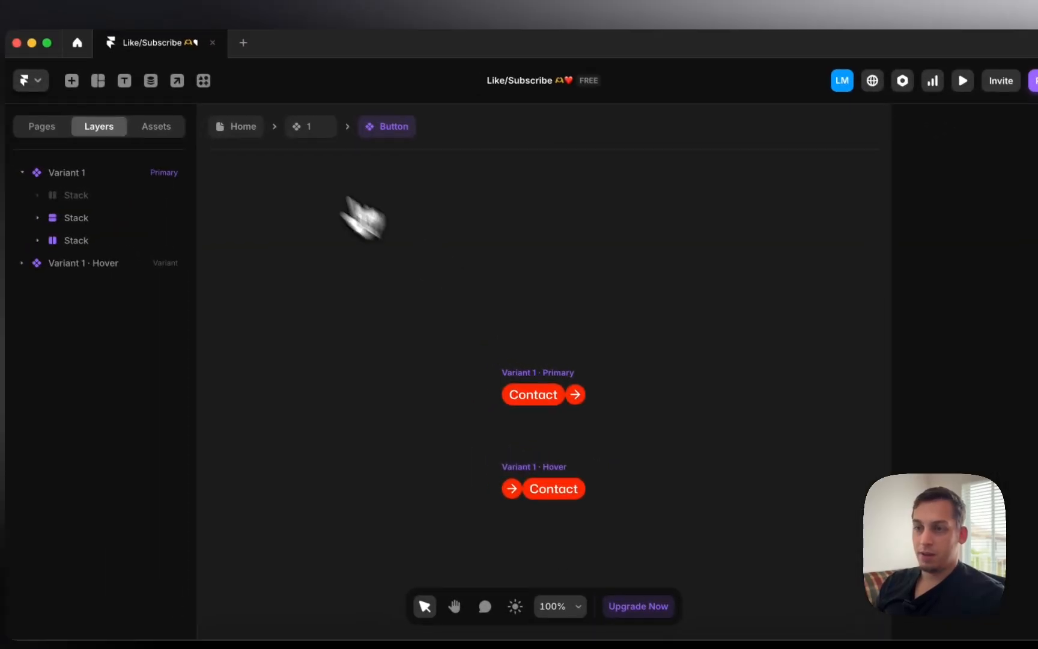
Return to the Home page and preview the recoloured hero at the Desktop breakpoint
{"action": "left_click", "coordinate": [133, 79]}
{"action": "left_click", "coordinate": [456, 128]}
{"action": "scroll", "coordinate": [456, 128], "scroll_direction": "down", "scroll_amount": 4}
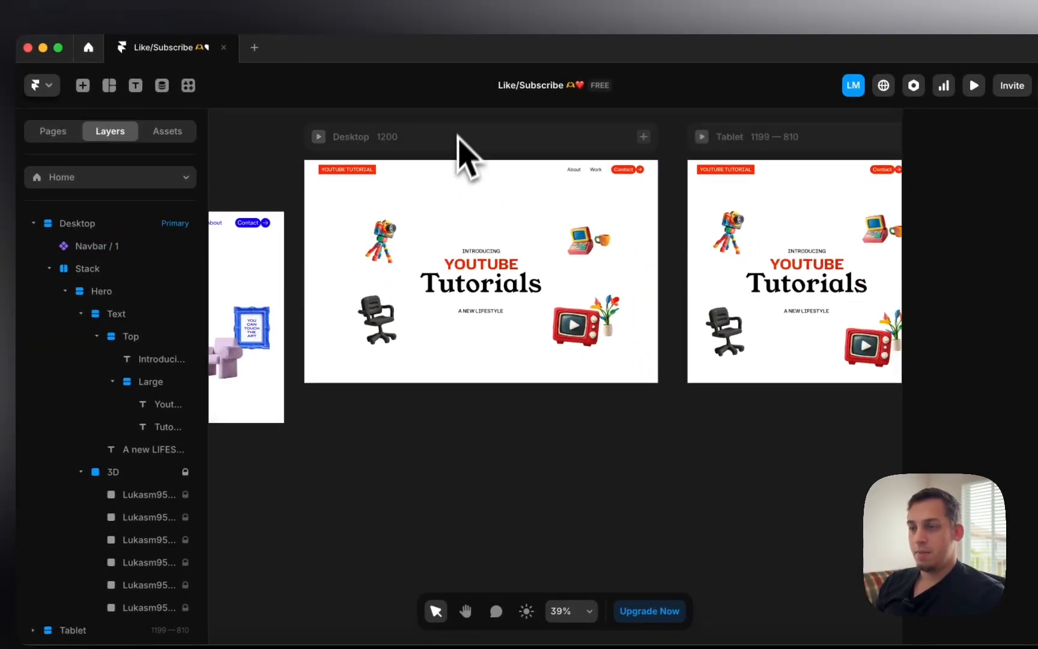
{"action": "scroll", "coordinate": [394, 190], "scroll_direction": "up", "scroll_amount": 3}
{"action": "scroll", "coordinate": [397, 194], "scroll_direction": "up", "scroll_amount": 1}
{"action": "left_click", "coordinate": [293, 158]}
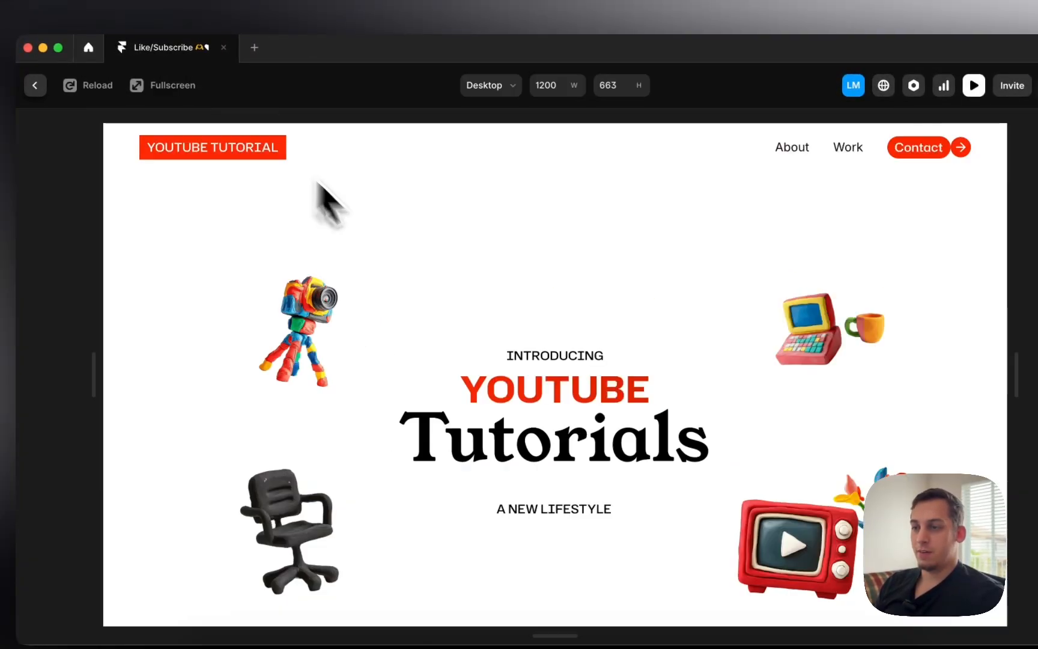
{"action": "scroll", "coordinate": [442, 304], "scroll_direction": "down", "scroll_amount": 2}
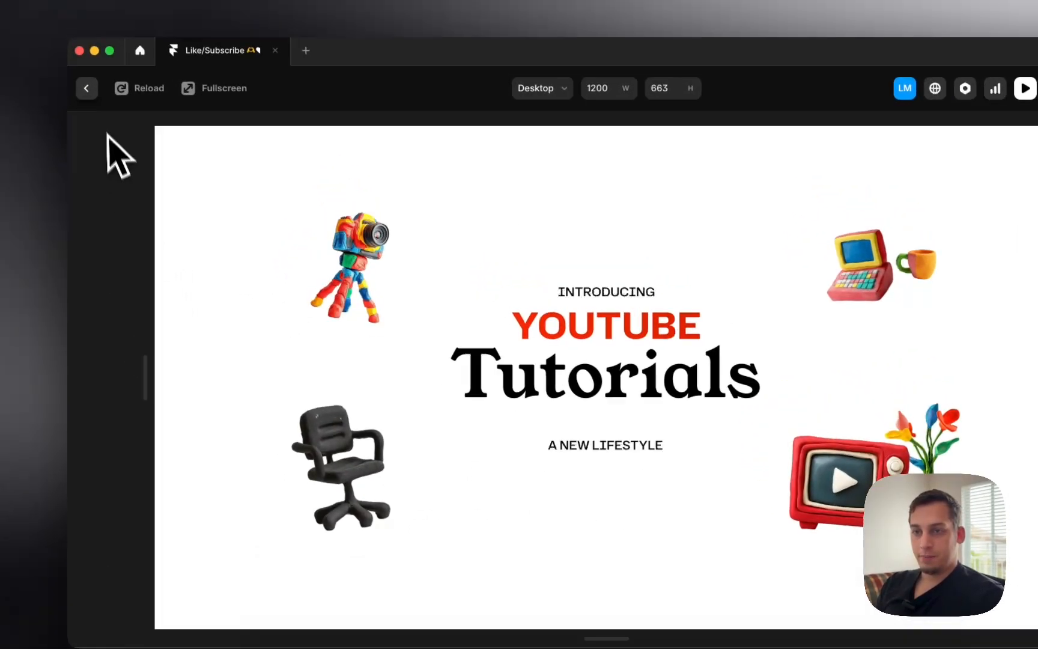
{"action": "left_click", "coordinate": [63, 28]}
Add a Mirror-type Loop effect with rotation 0 and a Y offset of -10 to all six images in the 3D layer
{"action": "left_click", "coordinate": [429, 405]}
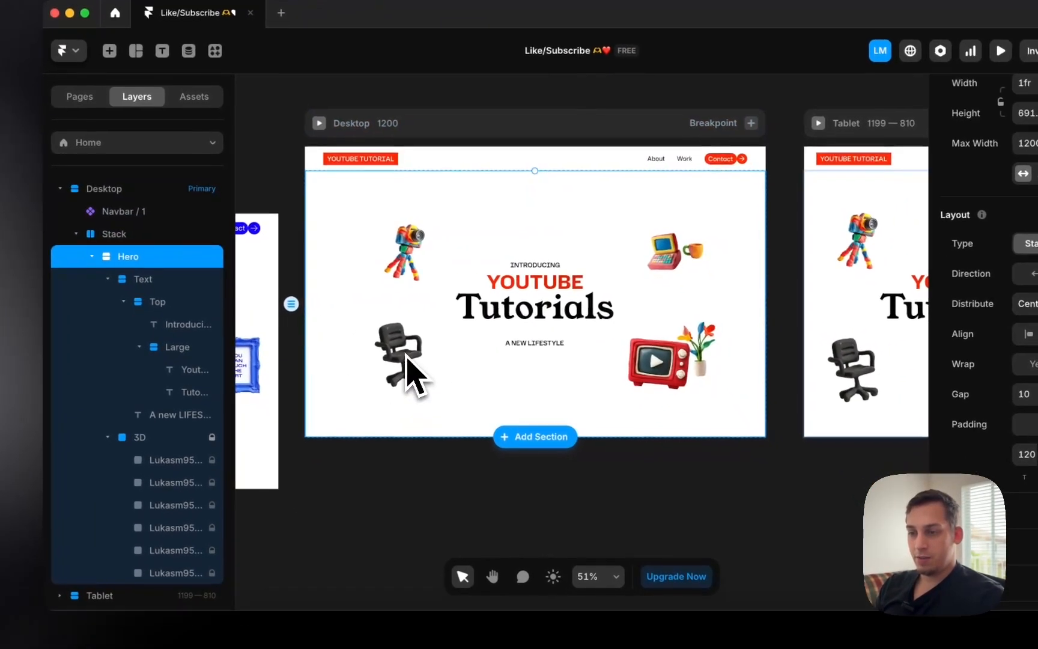
{"action": "scroll", "coordinate": [412, 402], "scroll_direction": "left", "scroll_amount": 4}
{"action": "left_click", "coordinate": [213, 347]}
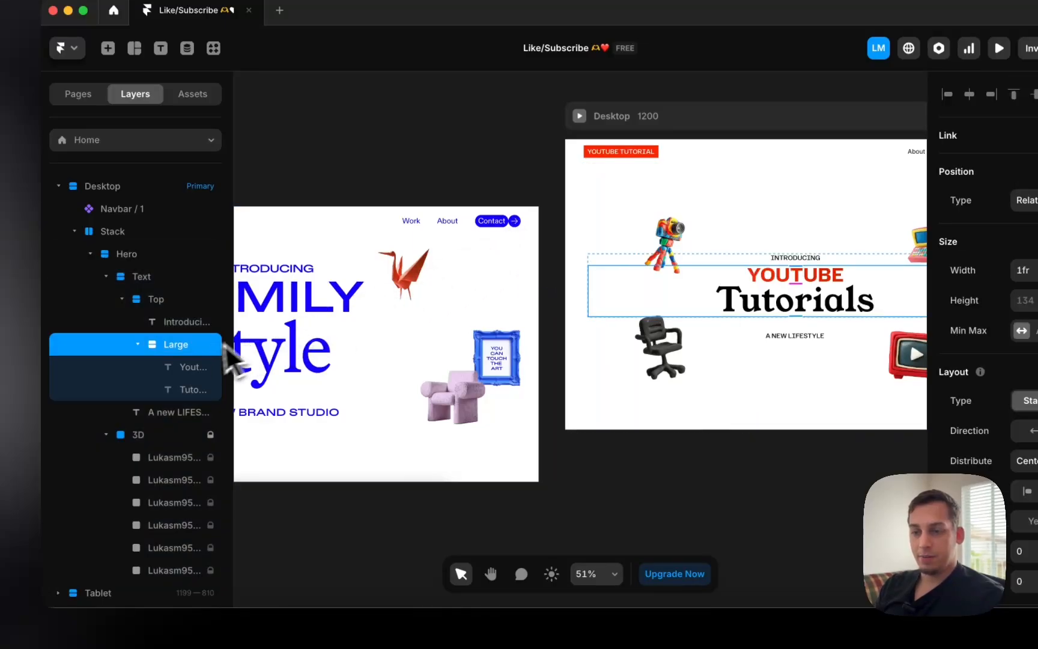
{"action": "left_click", "coordinate": [178, 460]}
{"action": "scroll", "coordinate": [191, 468], "scroll_direction": "down", "scroll_amount": 2}
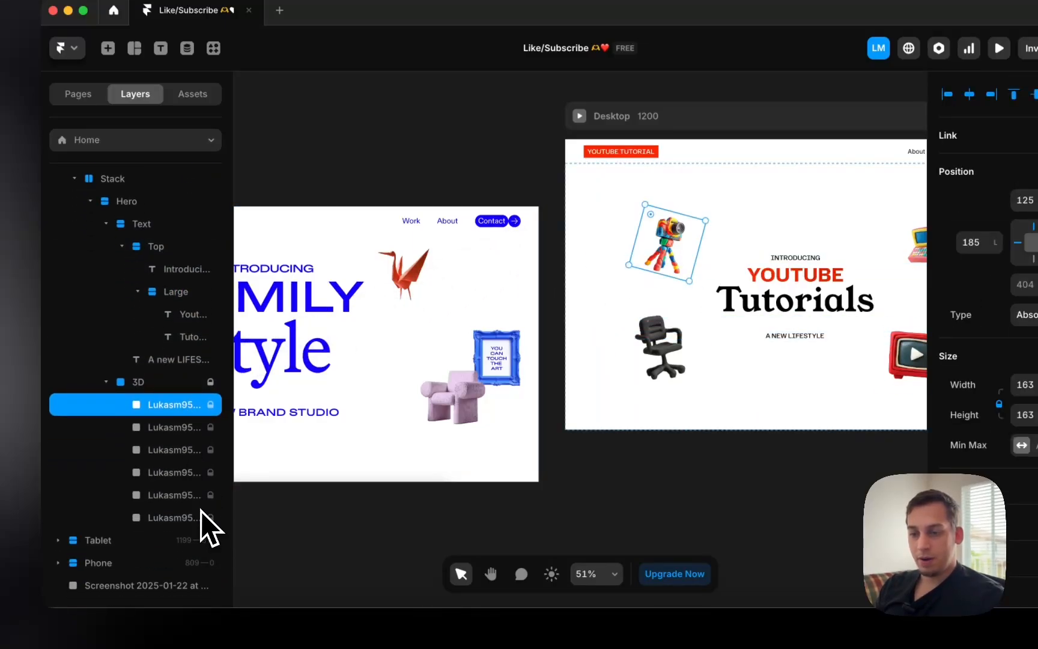
{"action": "left_click", "coordinate": [200, 512], "text": "shift"}
{"action": "scroll", "coordinate": [890, 391], "scroll_direction": "down", "scroll_amount": 5}
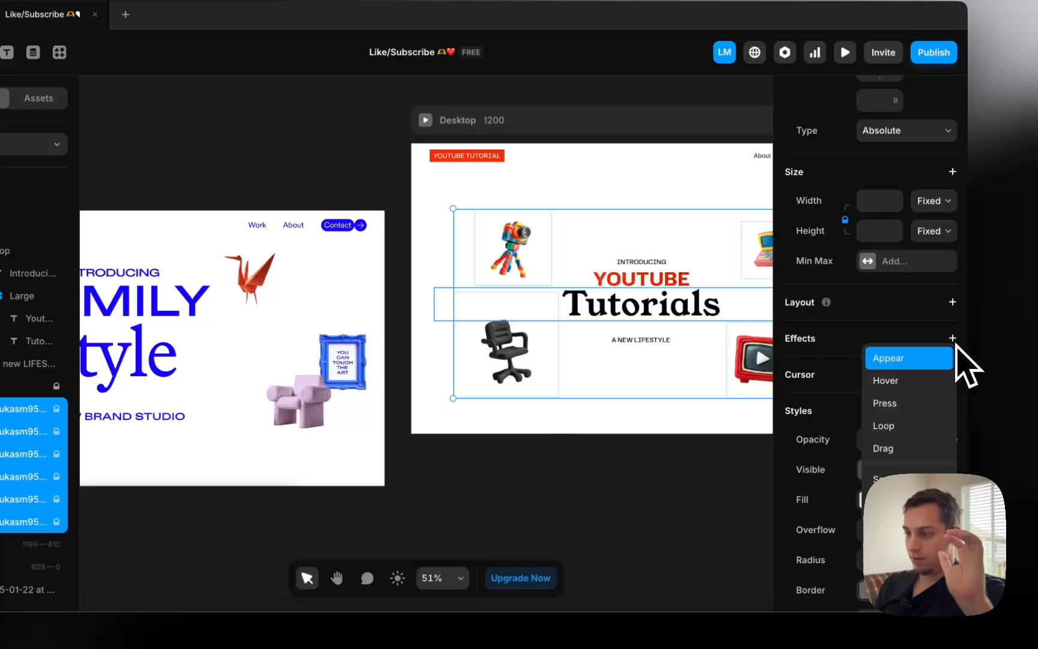
{"action": "left_click", "coordinate": [926, 426]}
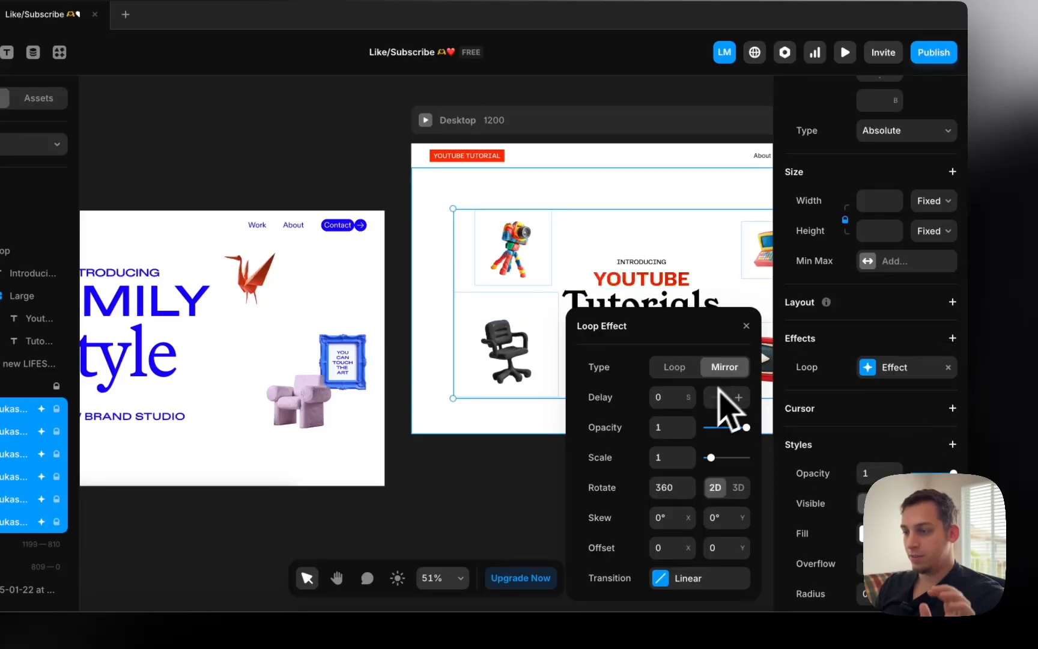
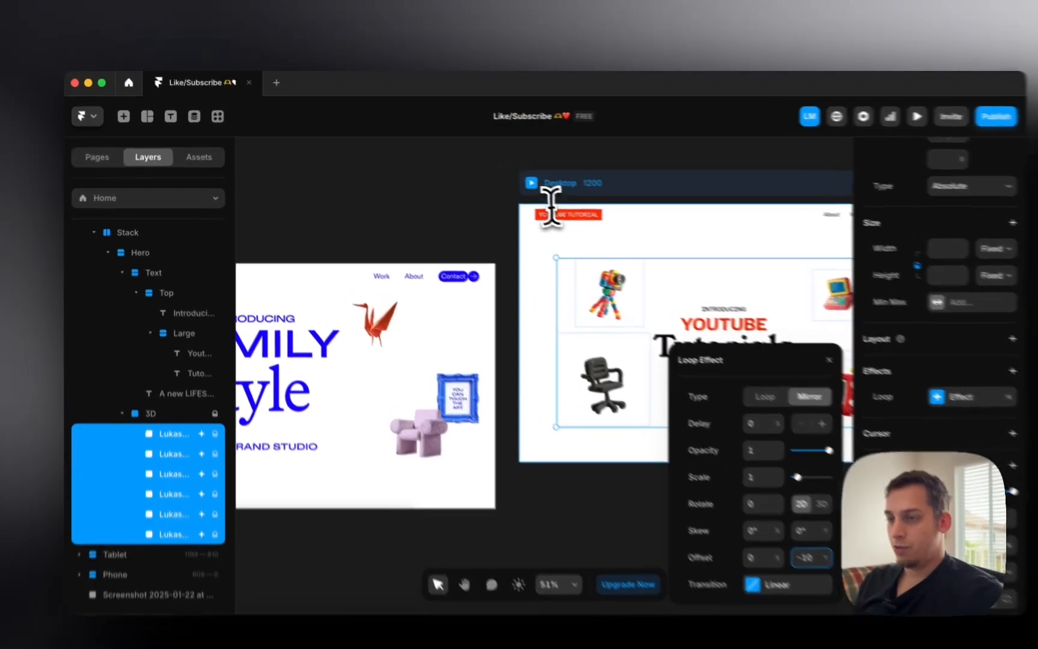
Preview the Desktop page's looping images and set their Loop effect's Y offset to -6
{"action": "left_click", "coordinate": [507, 176]}
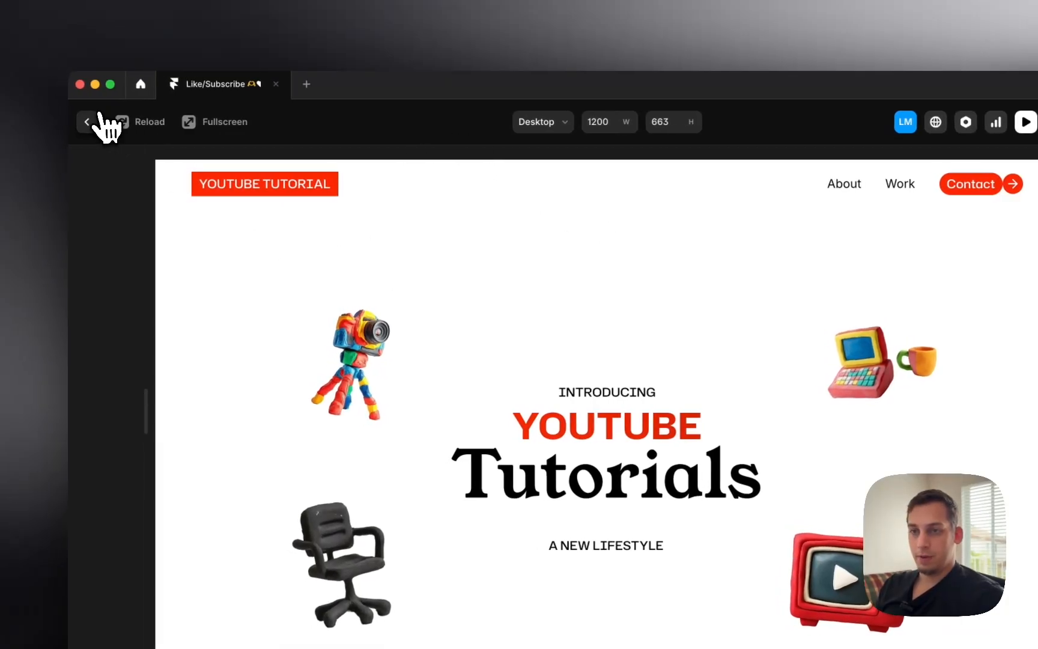
{"action": "left_click", "coordinate": [73, 121]}
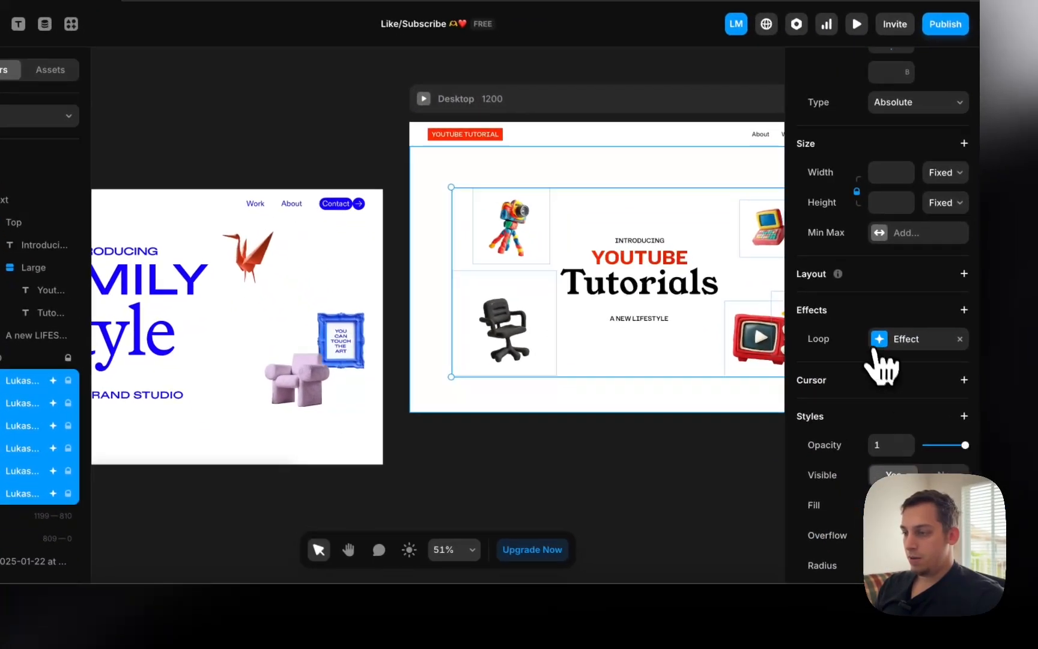
{"action": "left_click", "coordinate": [879, 343]}
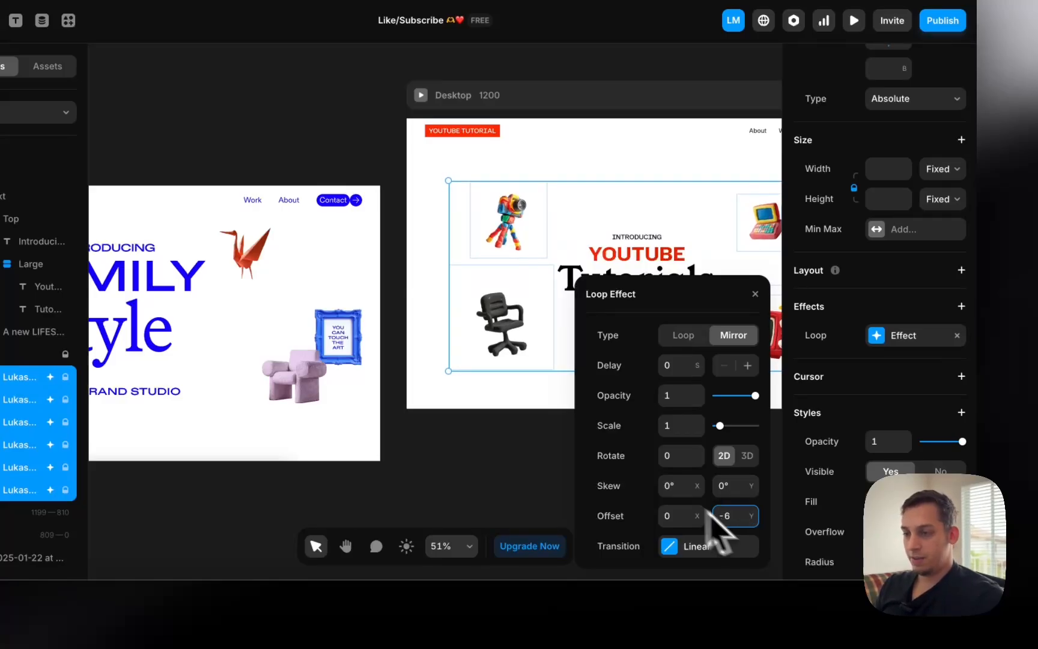
{"action": "left_click", "coordinate": [531, 408]}
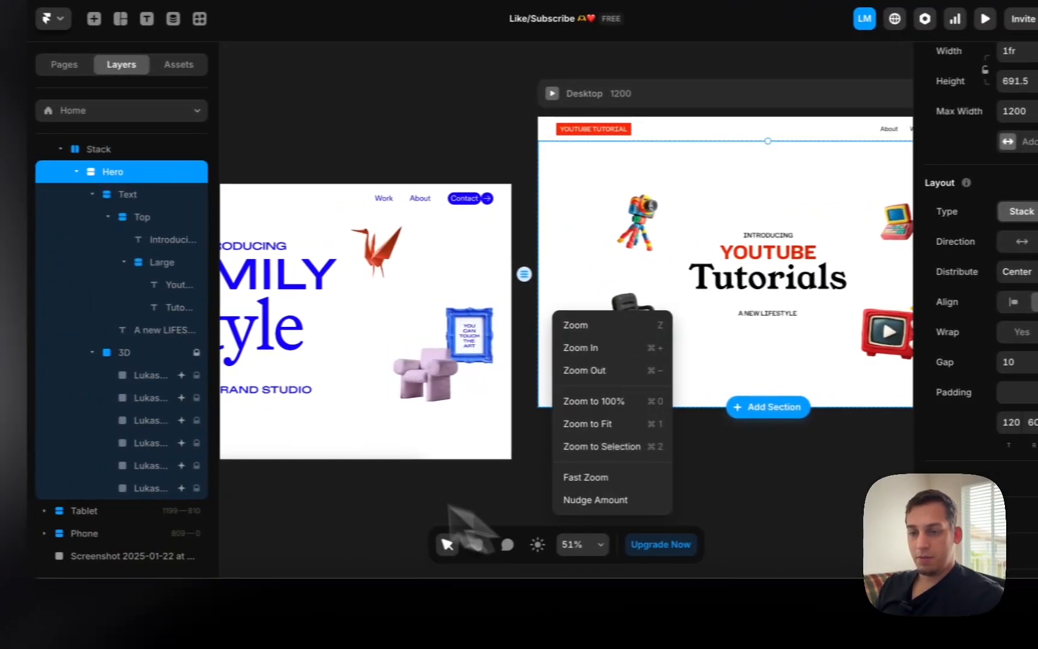
Unlock the 3D layer and set the Loop effect's Y offset to -4 for the chair, computer and TV images
{"action": "left_click", "coordinate": [19, 377]}
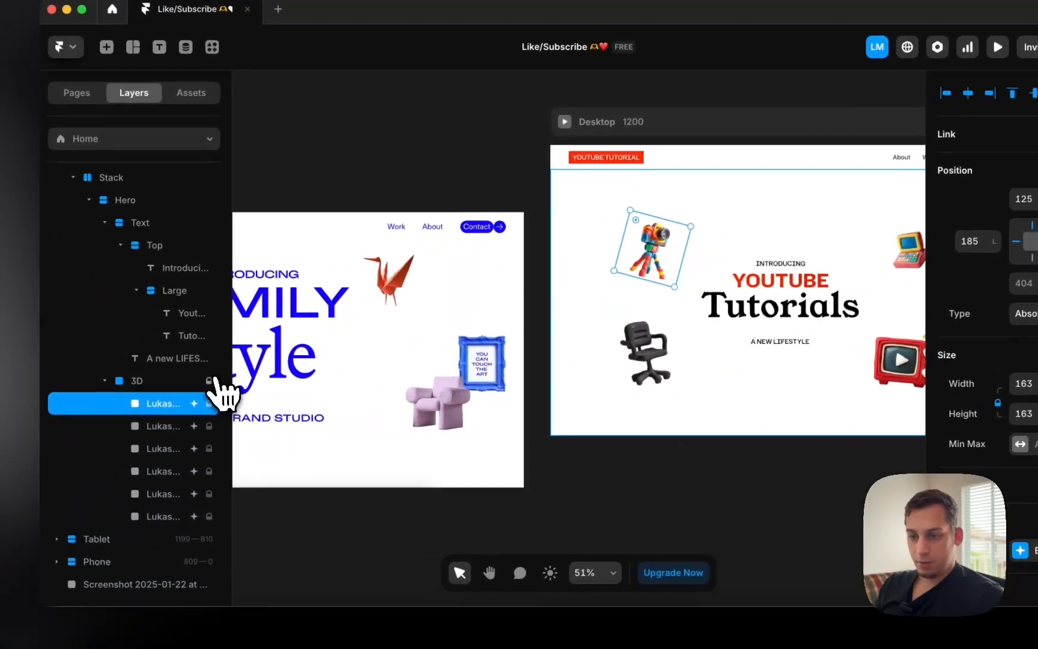
{"action": "left_click", "coordinate": [157, 390]}
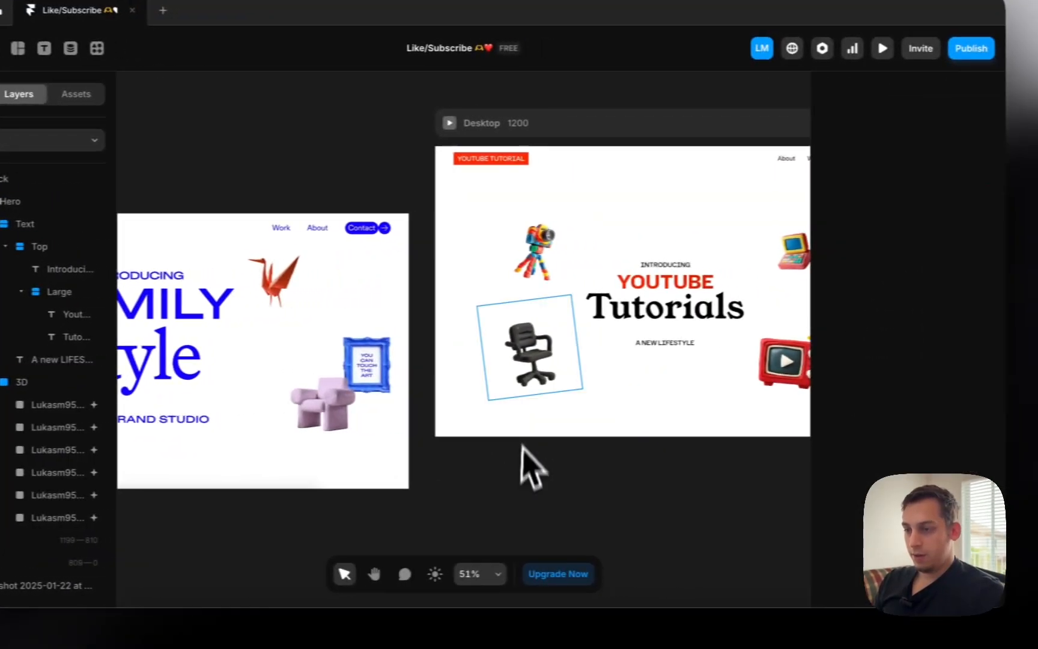
{"action": "left_click", "coordinate": [535, 375]}
{"action": "scroll", "coordinate": [548, 382], "scroll_direction": "right", "scroll_amount": 5}
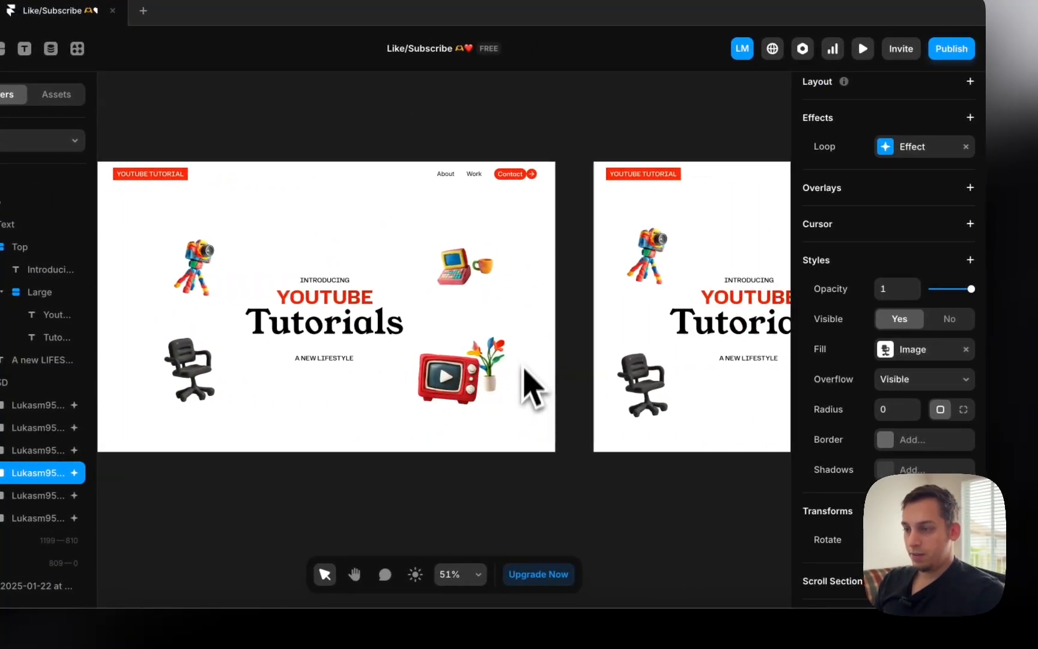
{"action": "left_click", "coordinate": [472, 298], "text": "shift"}
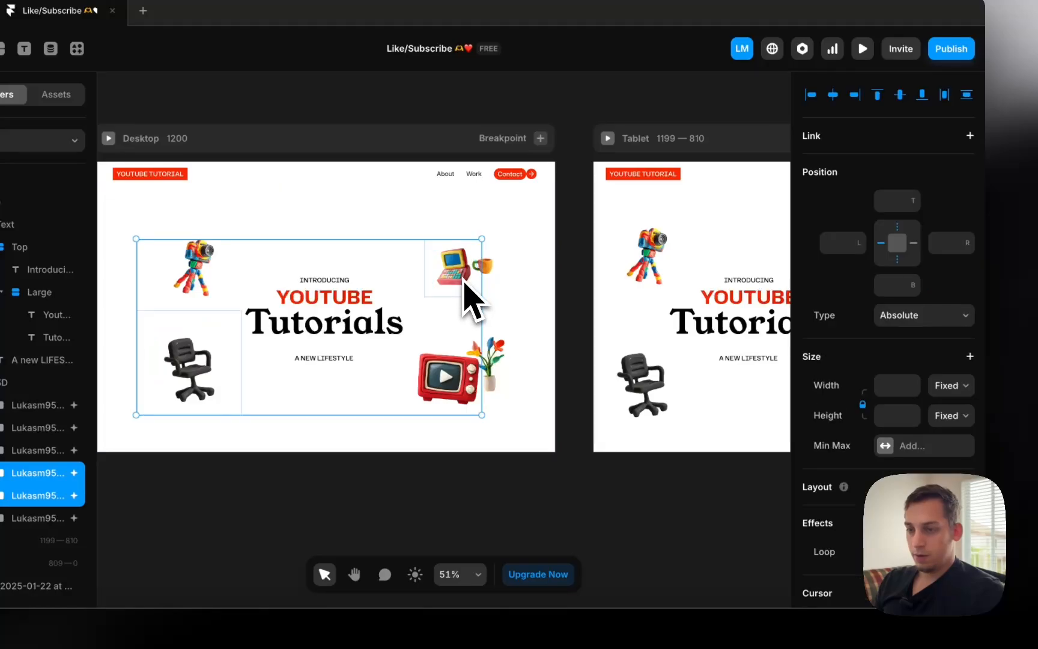
{"action": "left_click", "coordinate": [452, 388], "text": "shift"}
{"action": "scroll", "coordinate": [859, 457], "scroll_direction": "down", "scroll_amount": 2}
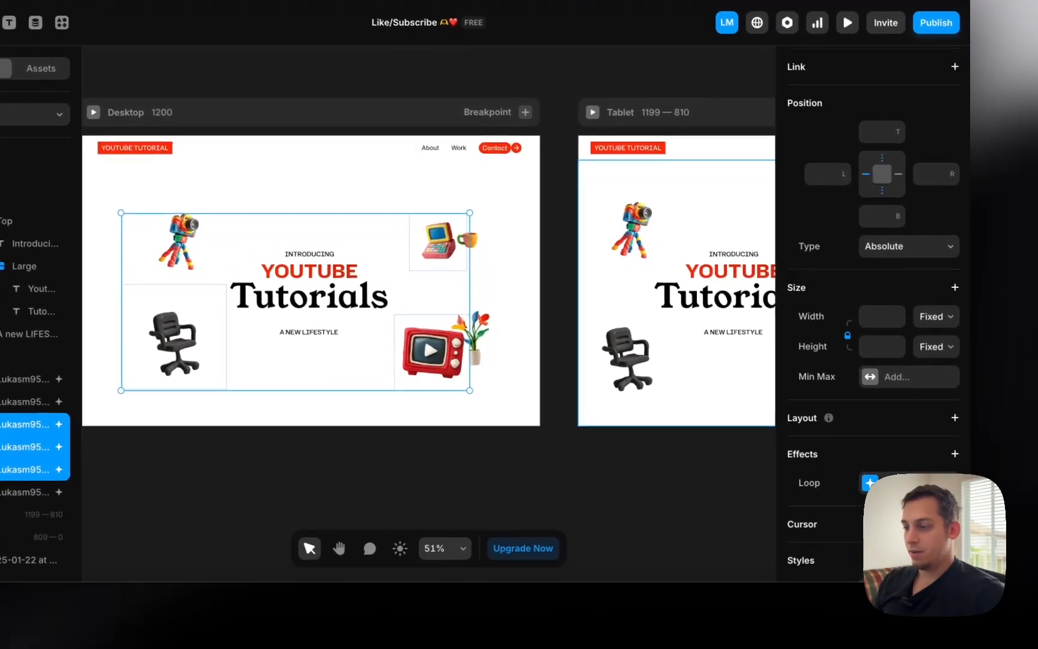
{"action": "left_click", "coordinate": [882, 487]}
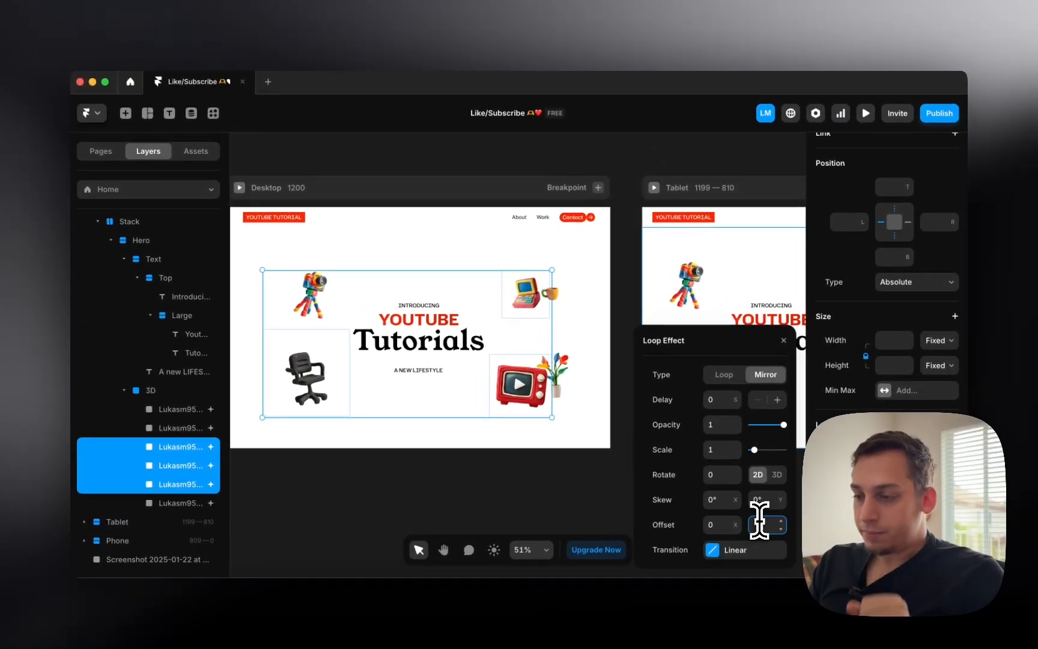
Try a Loop effect delay of 0.3 s on the chair, computer and TV images and preview the Desktop page
{"action": "left_click", "coordinate": [723, 401]}
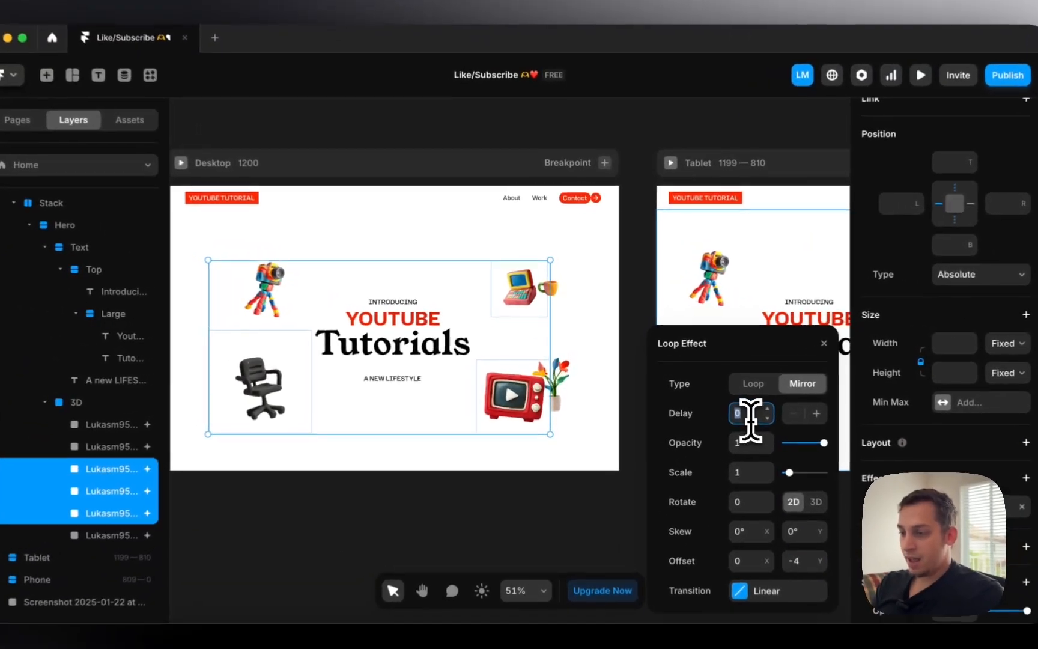
{"action": "type", "text": "0.4"}
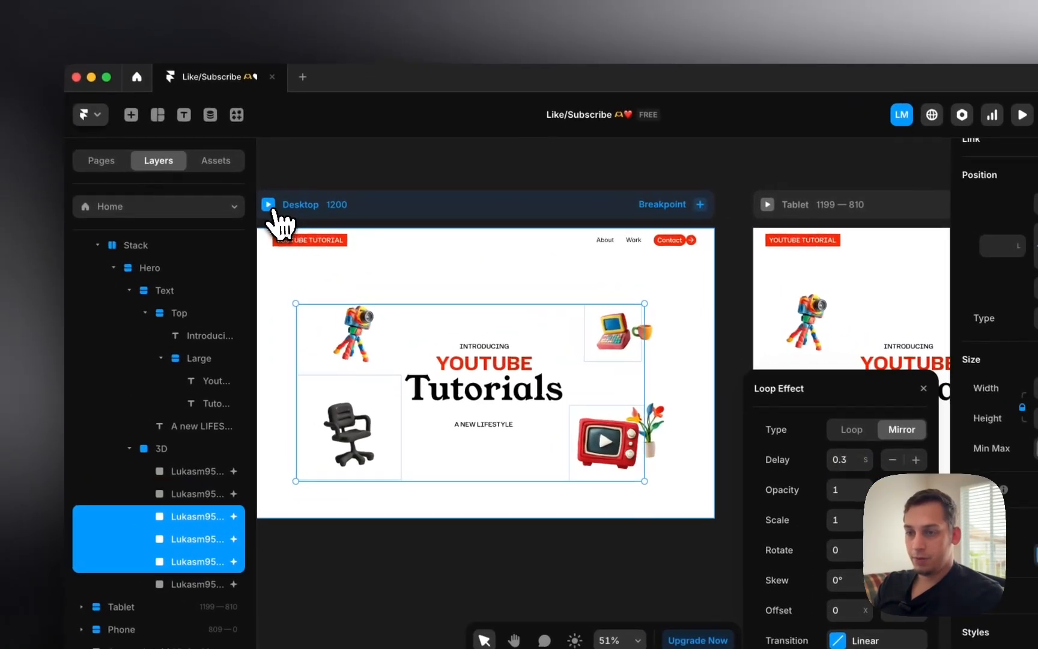
{"action": "left_click", "coordinate": [174, 159]}
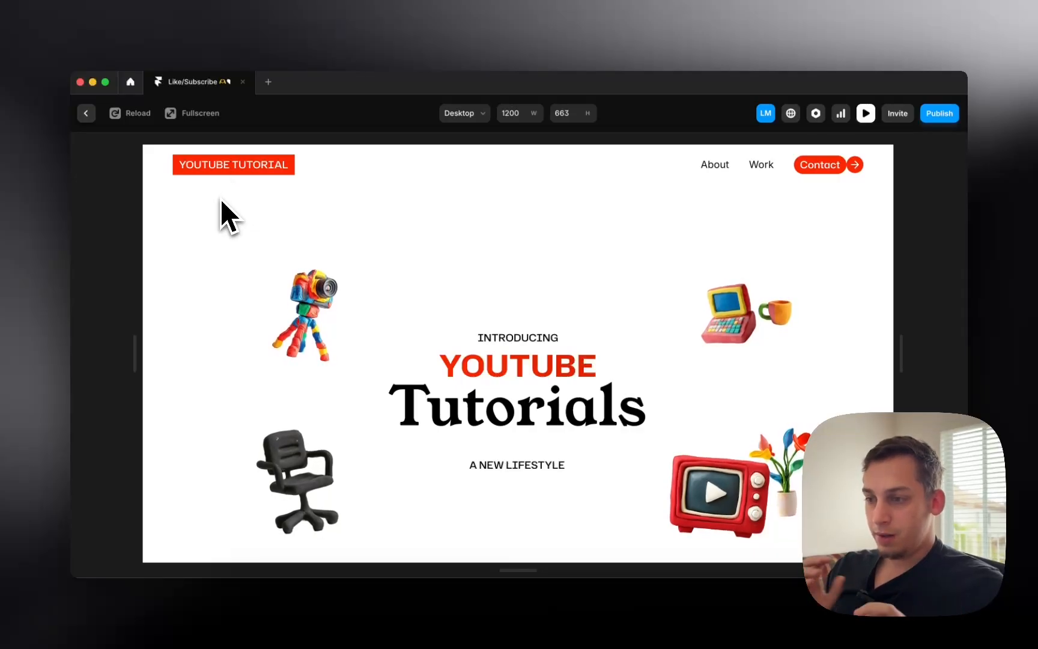
{"action": "scroll", "coordinate": [290, 294], "scroll_direction": "down", "scroll_amount": 2}
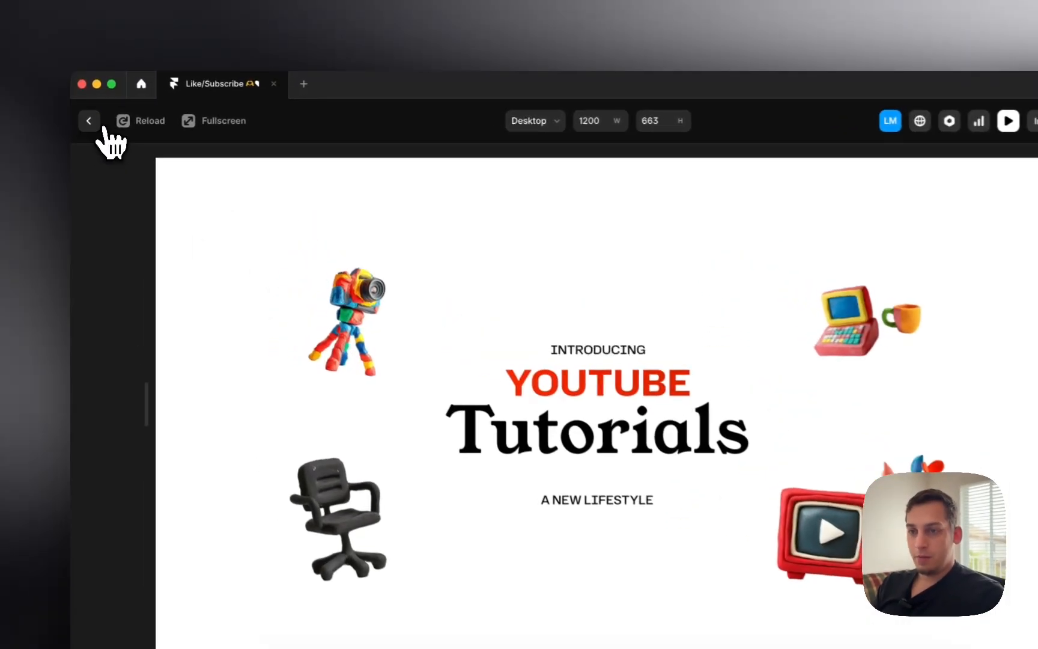
{"action": "left_click", "coordinate": [87, 114]}
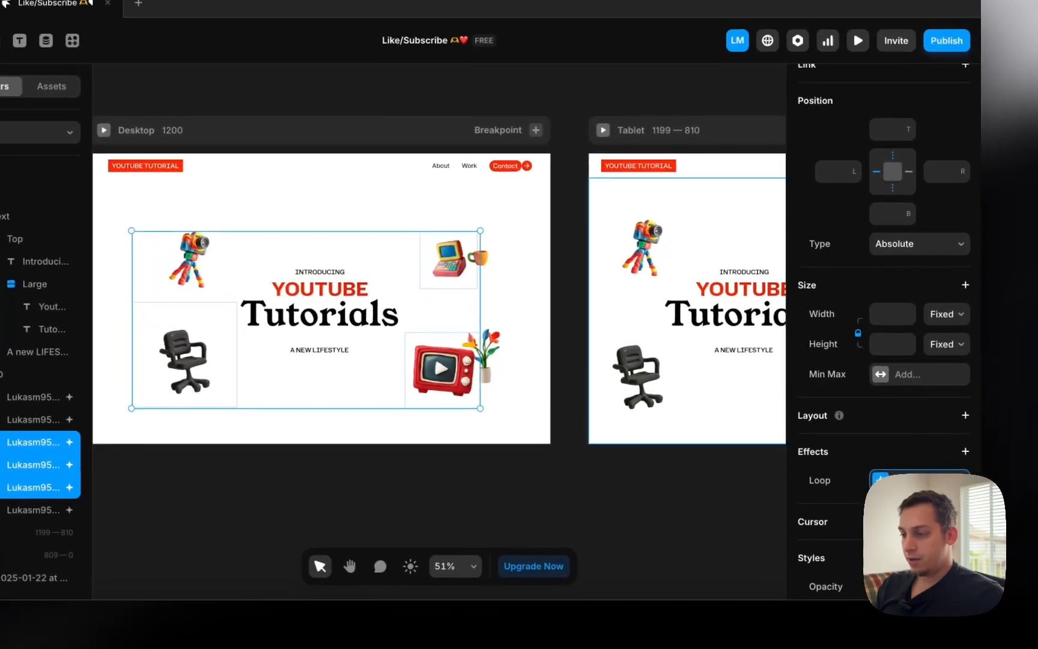
Set the Loop effect delay of the chair, computer and TV images to 0 and preview the Desktop page's motion
{"action": "left_click", "coordinate": [915, 516]}
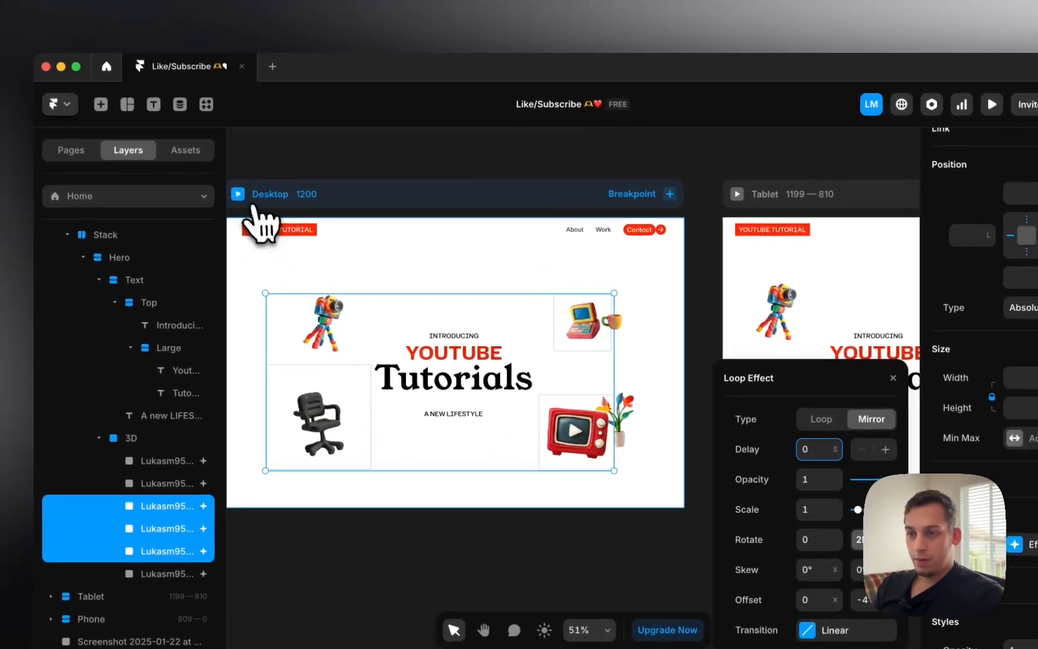
{"action": "left_click", "coordinate": [100, 125]}
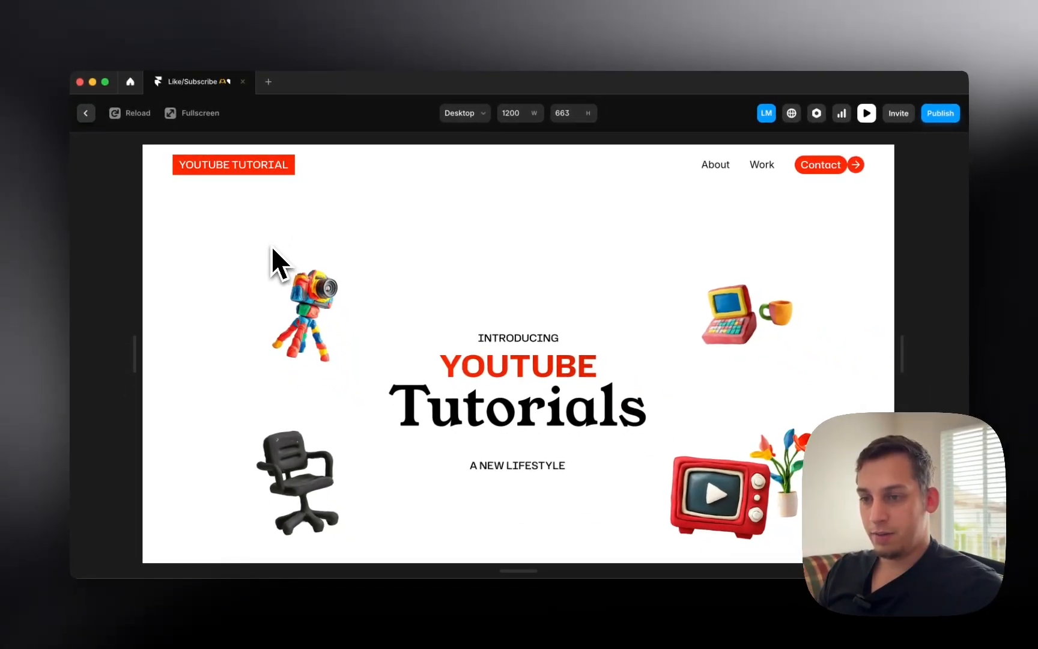
{"action": "scroll", "coordinate": [243, 240], "scroll_direction": "down", "scroll_amount": 2}
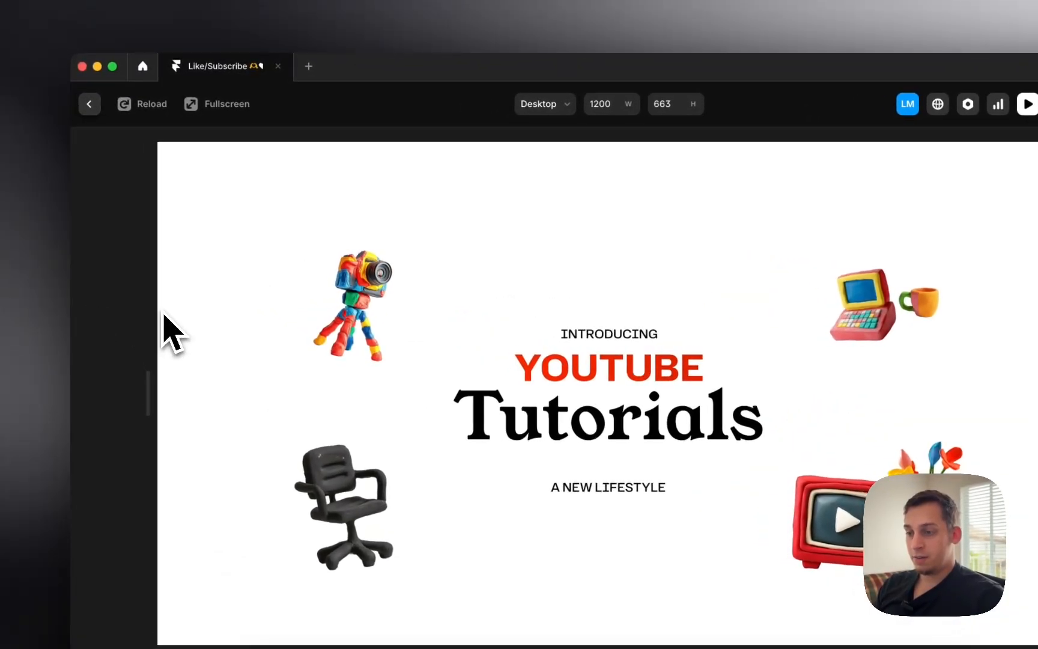
{"action": "scroll", "coordinate": [405, 428], "scroll_direction": "down", "scroll_amount": 1}
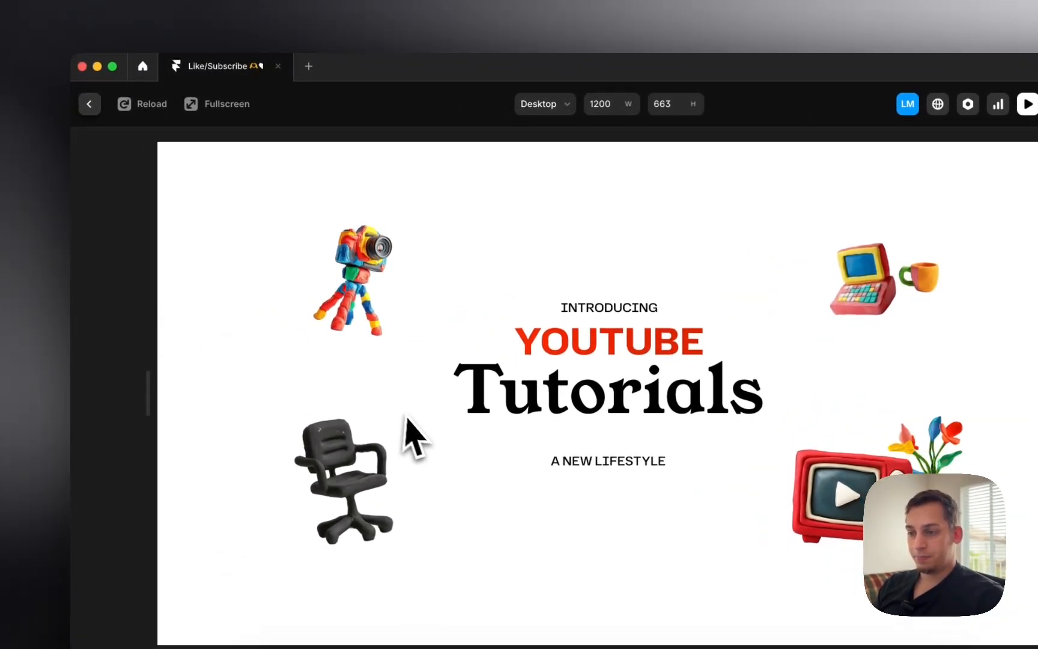
{"action": "left_click", "coordinate": [89, 105]}
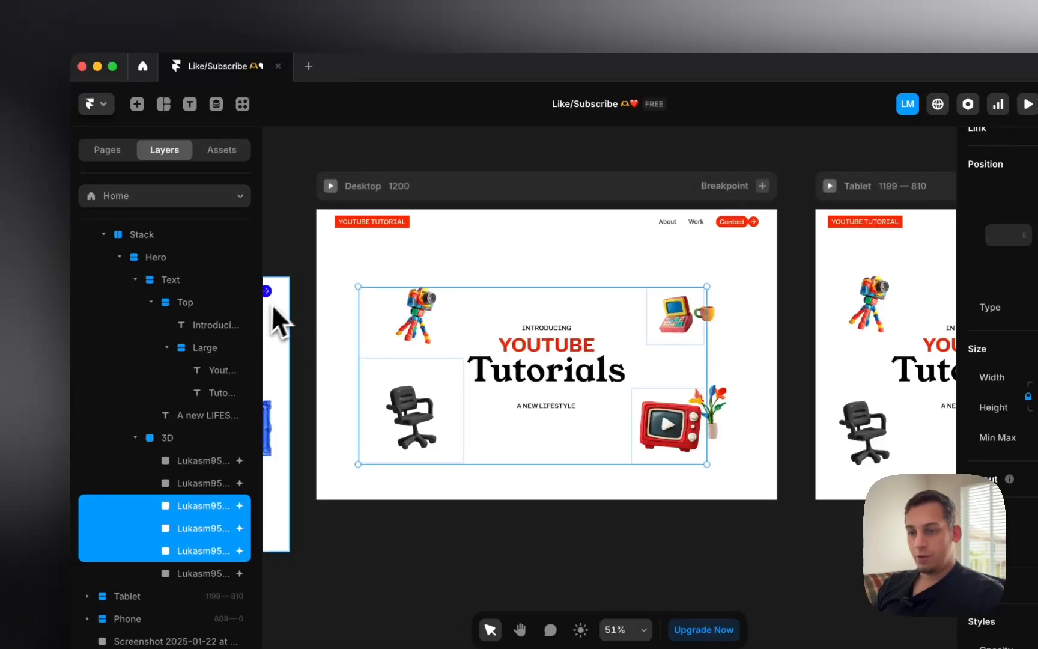
Deselect the images, look over the Tablet layout and examine the object images in the Family Style reference screenshot up close
{"action": "left_click", "coordinate": [478, 169]}
{"action": "scroll", "coordinate": [479, 167], "scroll_direction": "right", "scroll_amount": 1}
{"action": "scroll", "coordinate": [478, 168], "scroll_direction": "right", "scroll_amount": 7}
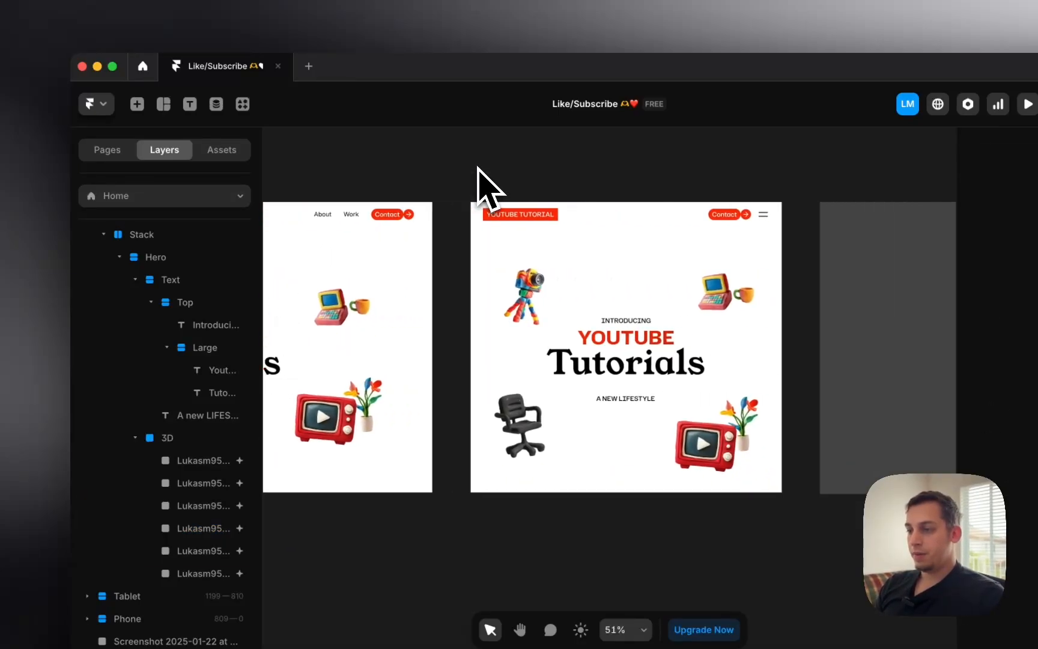
{"action": "scroll", "coordinate": [478, 168], "scroll_direction": "left", "scroll_amount": 8}
{"action": "scroll", "coordinate": [478, 168], "scroll_direction": "left", "scroll_amount": 3}
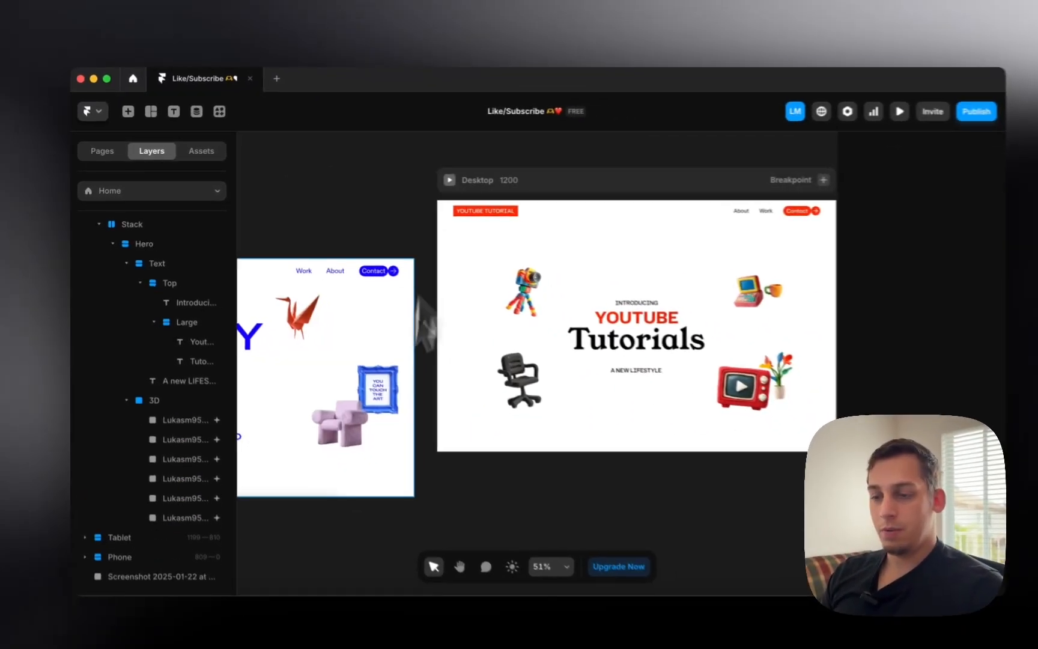
{"action": "scroll", "coordinate": [373, 519], "scroll_direction": "left", "scroll_amount": 1}
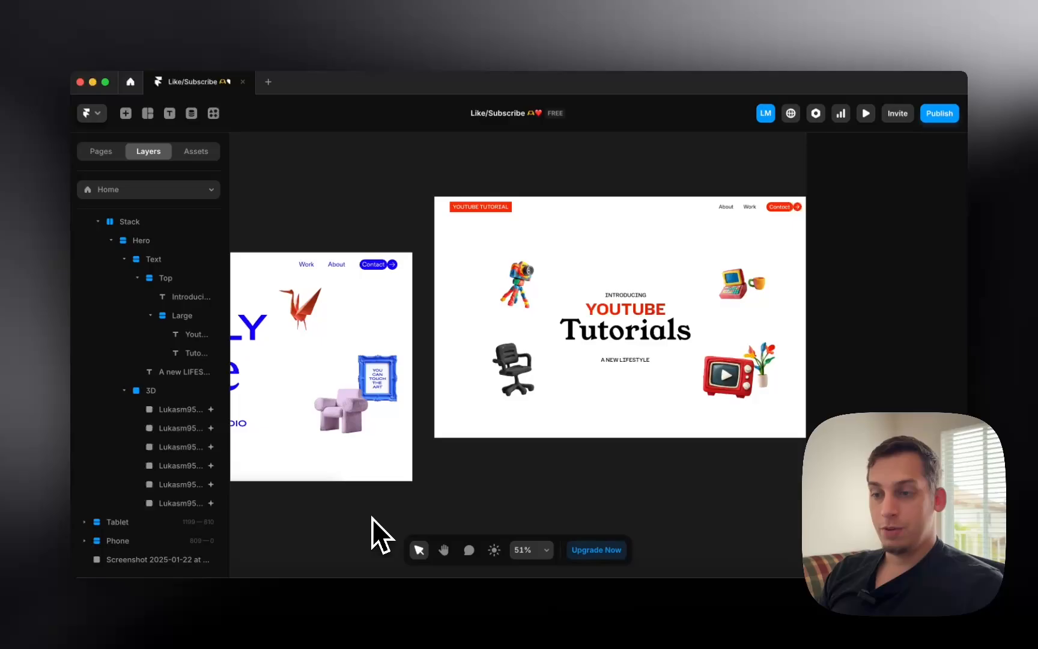
{"action": "scroll", "coordinate": [373, 519], "scroll_direction": "left", "scroll_amount": 5}
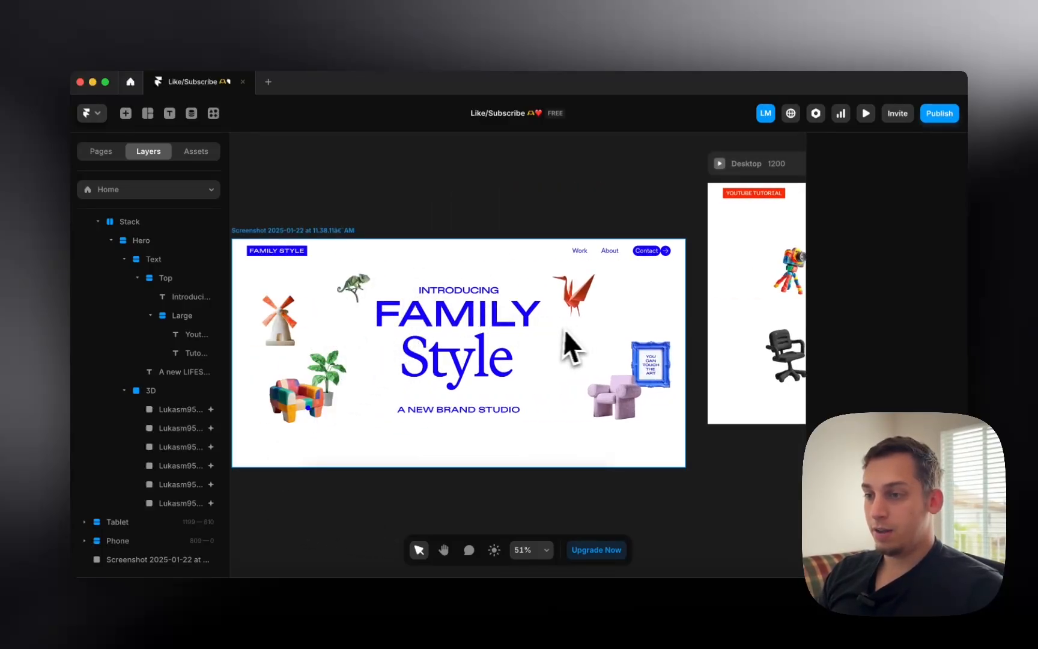
{"action": "scroll", "coordinate": [652, 364], "scroll_direction": "up", "scroll_amount": 5}
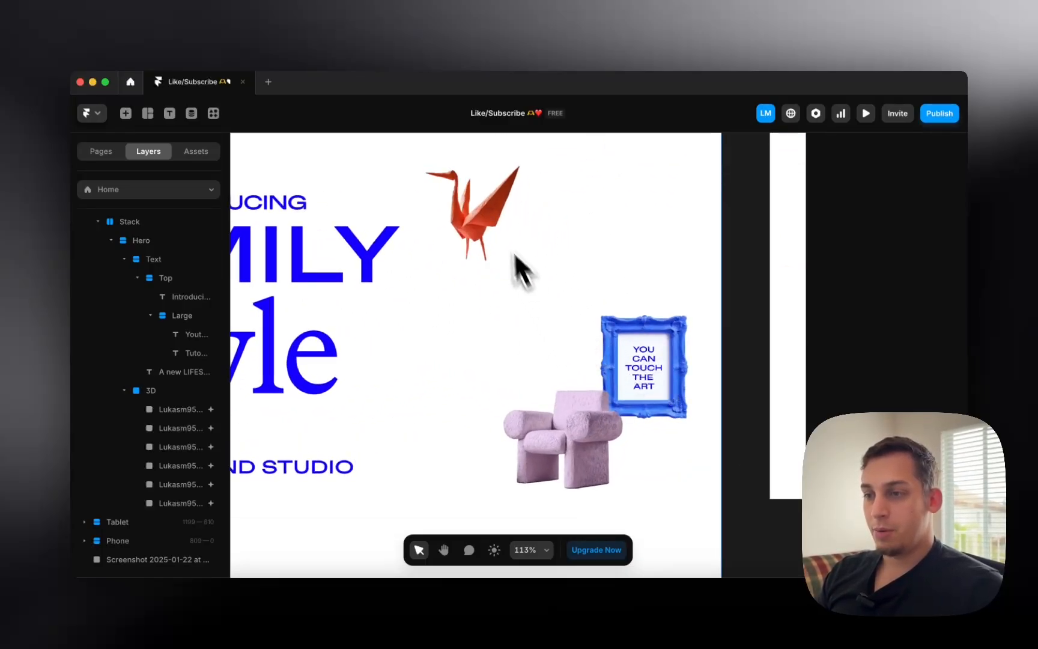
{"action": "scroll", "coordinate": [515, 267], "scroll_direction": "up", "scroll_amount": 5}
{"action": "scroll", "coordinate": [490, 211], "scroll_direction": "left", "scroll_amount": 5}
{"action": "scroll", "coordinate": [491, 211], "scroll_direction": "down", "scroll_amount": 3}
{"action": "scroll", "coordinate": [515, 232], "scroll_direction": "down", "scroll_amount": 8}
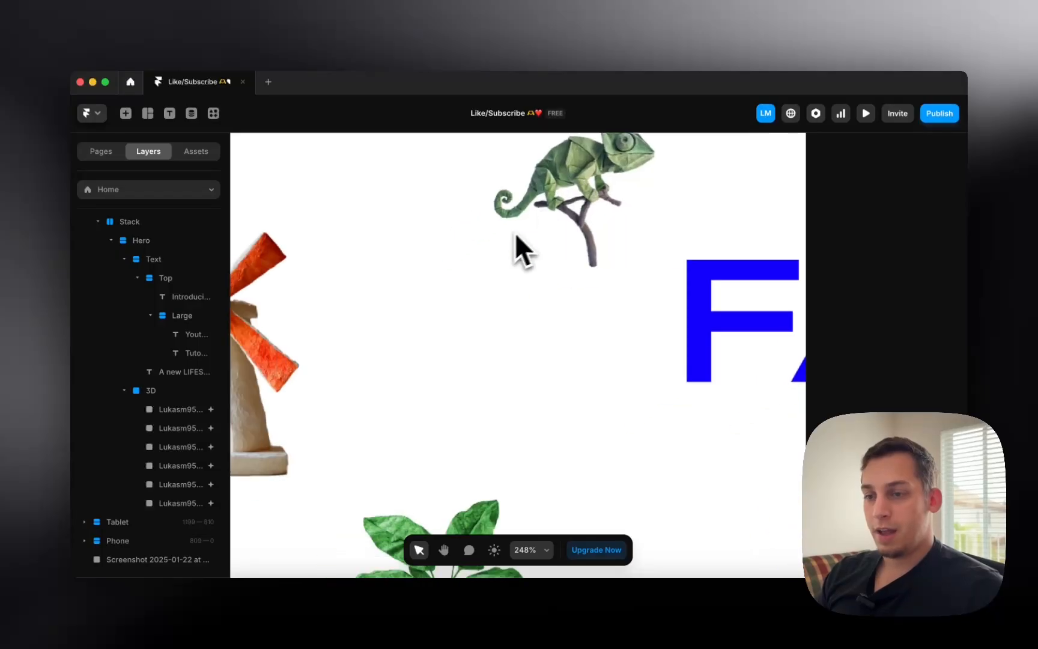
{"action": "scroll", "coordinate": [505, 236], "scroll_direction": "down", "scroll_amount": 5}
{"action": "scroll", "coordinate": [506, 236], "scroll_direction": "right", "scroll_amount": 10}
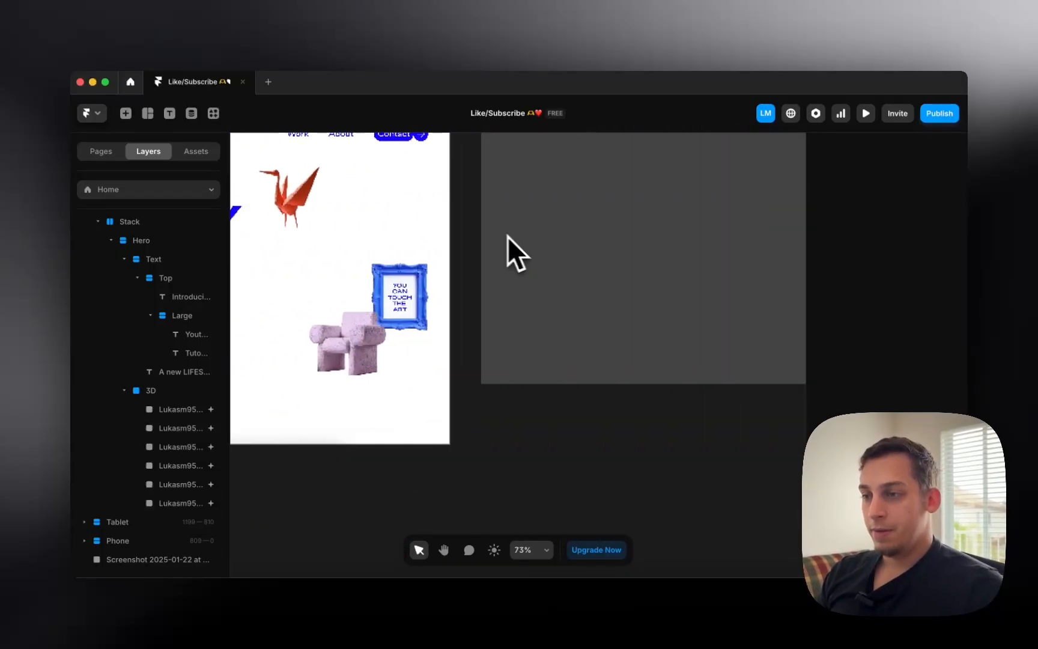
Examine the chair, computer, cup, TV and flower images of the Desktop hero up close, and review the whole Desktop layout
{"action": "scroll", "coordinate": [511, 300], "scroll_direction": "up", "scroll_amount": 5}
{"action": "scroll", "coordinate": [475, 337], "scroll_direction": "up", "scroll_amount": 5}
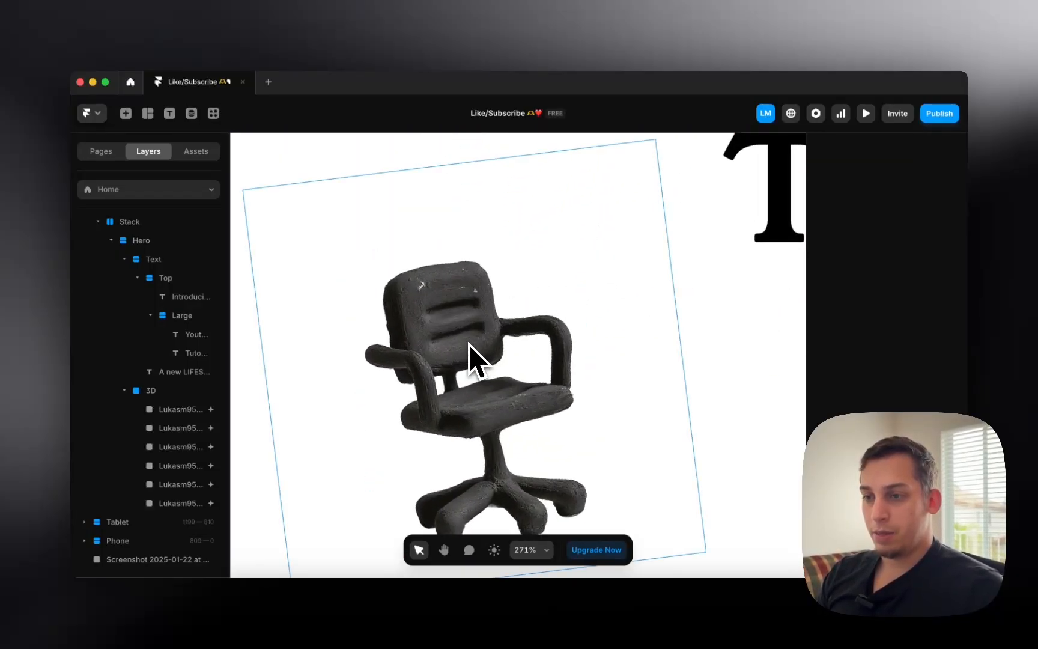
{"action": "scroll", "coordinate": [468, 344], "scroll_direction": "up", "scroll_amount": 5}
{"action": "scroll", "coordinate": [559, 362], "scroll_direction": "right", "scroll_amount": 15}
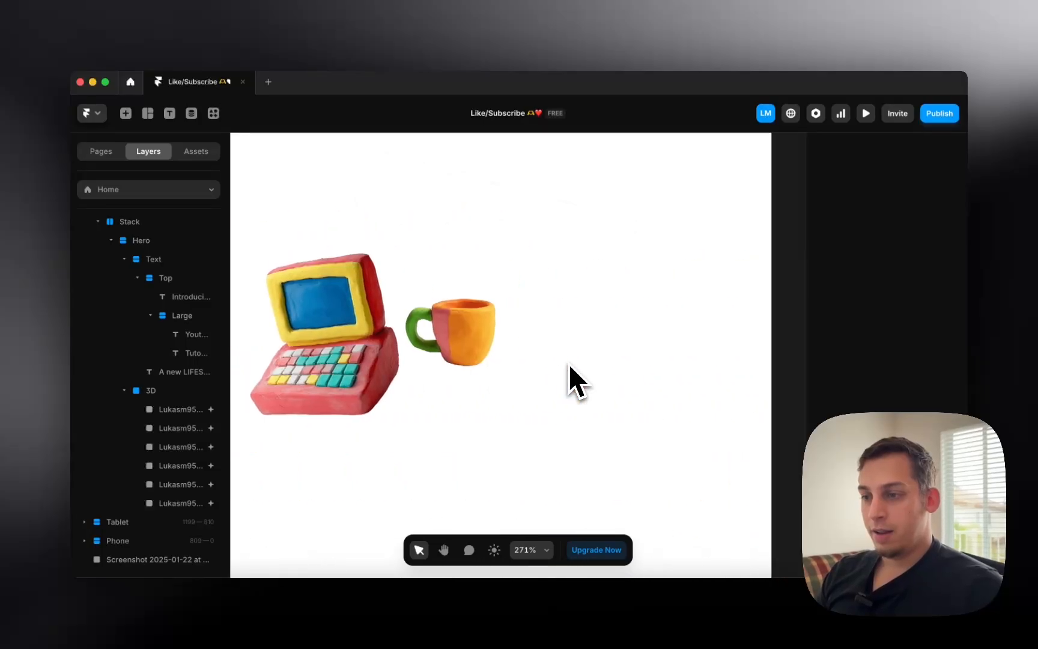
{"action": "scroll", "coordinate": [568, 363], "scroll_direction": "down", "scroll_amount": 1}
{"action": "scroll", "coordinate": [568, 363], "scroll_direction": "left", "scroll_amount": 3}
{"action": "scroll", "coordinate": [413, 315], "scroll_direction": "up", "scroll_amount": 2}
{"action": "scroll", "coordinate": [411, 315], "scroll_direction": "down", "scroll_amount": 10}
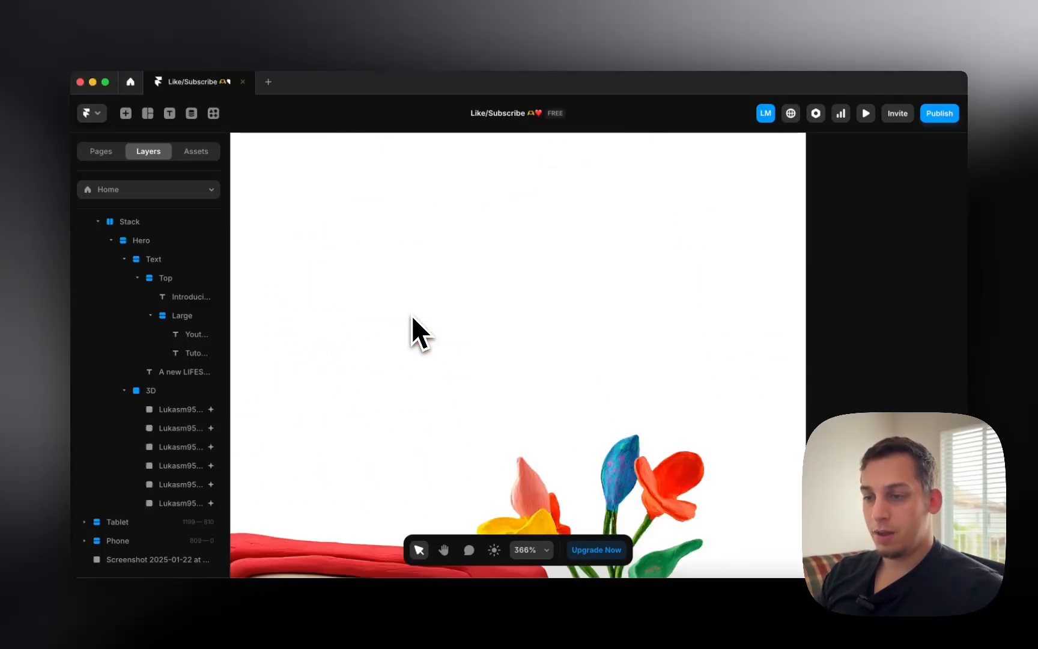
{"action": "scroll", "coordinate": [411, 315], "scroll_direction": "down", "scroll_amount": 6}
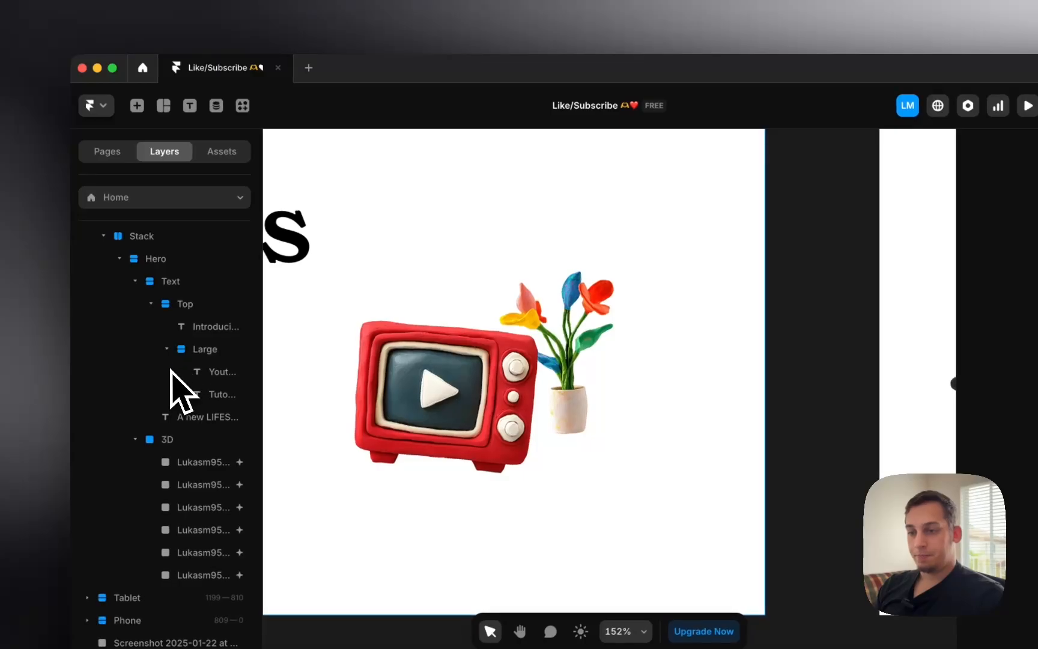
{"action": "scroll", "coordinate": [410, 338], "scroll_direction": "down", "scroll_amount": 6}
{"action": "scroll", "coordinate": [413, 360], "scroll_direction": "down", "scroll_amount": 3}
{"action": "scroll", "coordinate": [417, 359], "scroll_direction": "left", "scroll_amount": 2}
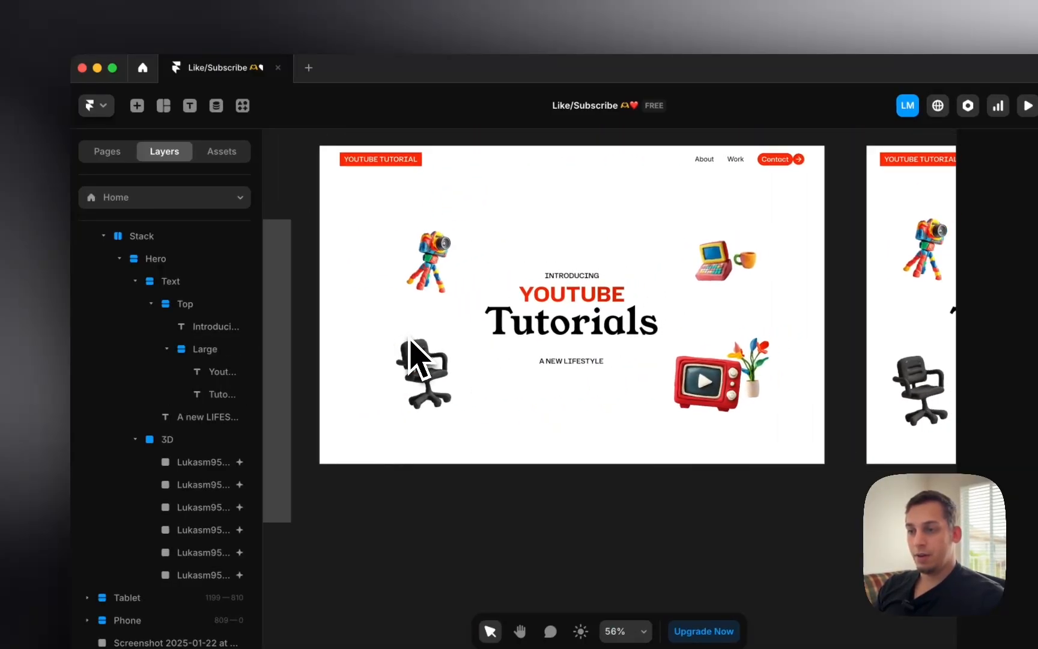
{"action": "scroll", "coordinate": [464, 248], "scroll_direction": "up", "scroll_amount": 2}
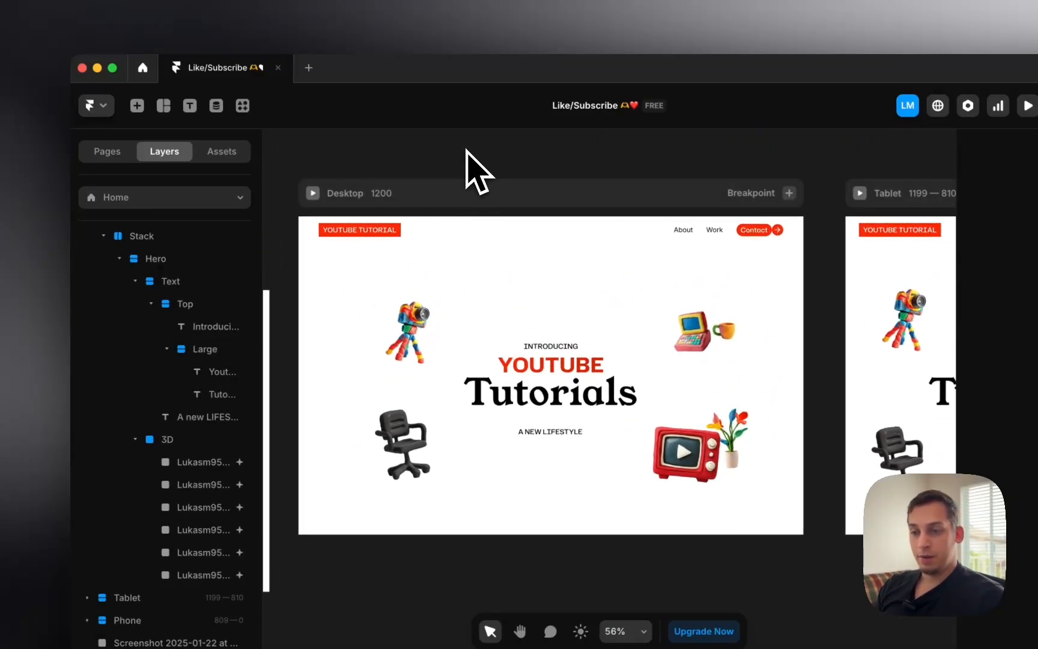